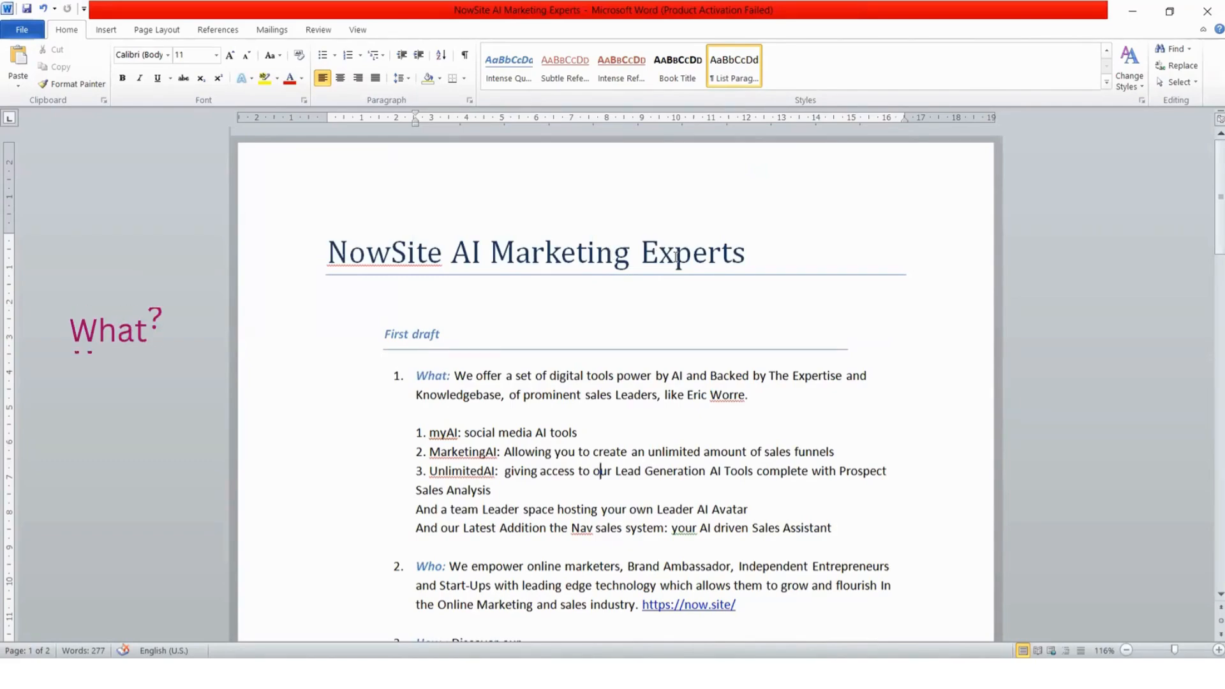
Scroll through the NowSite AI Marketing Experts Word draft from the First draft to the Useful links
scroll(689, 273, down, 2)
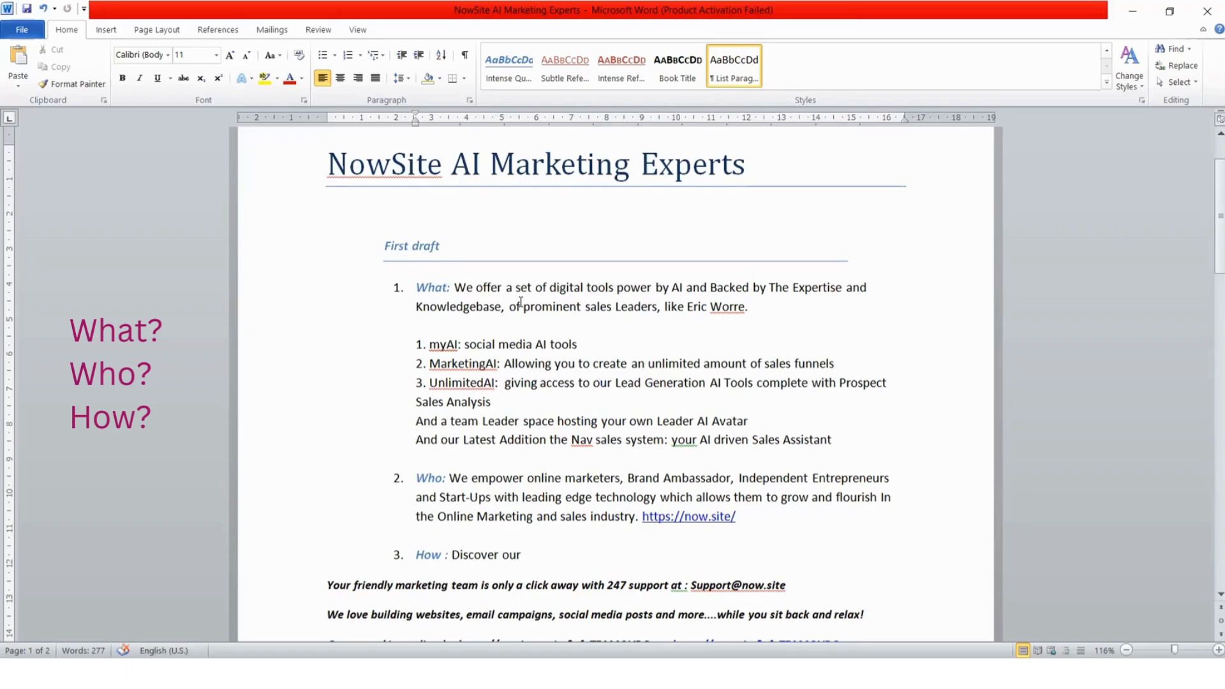
scroll(474, 349, down, 1)
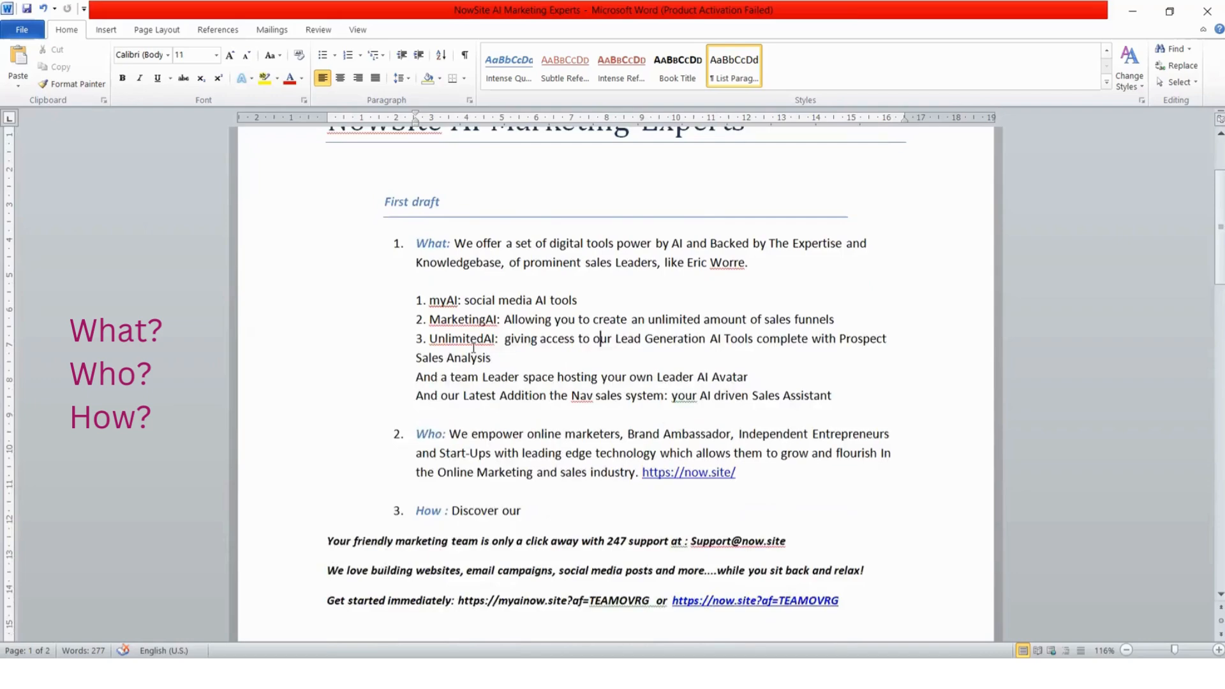
scroll(473, 349, down, 3)
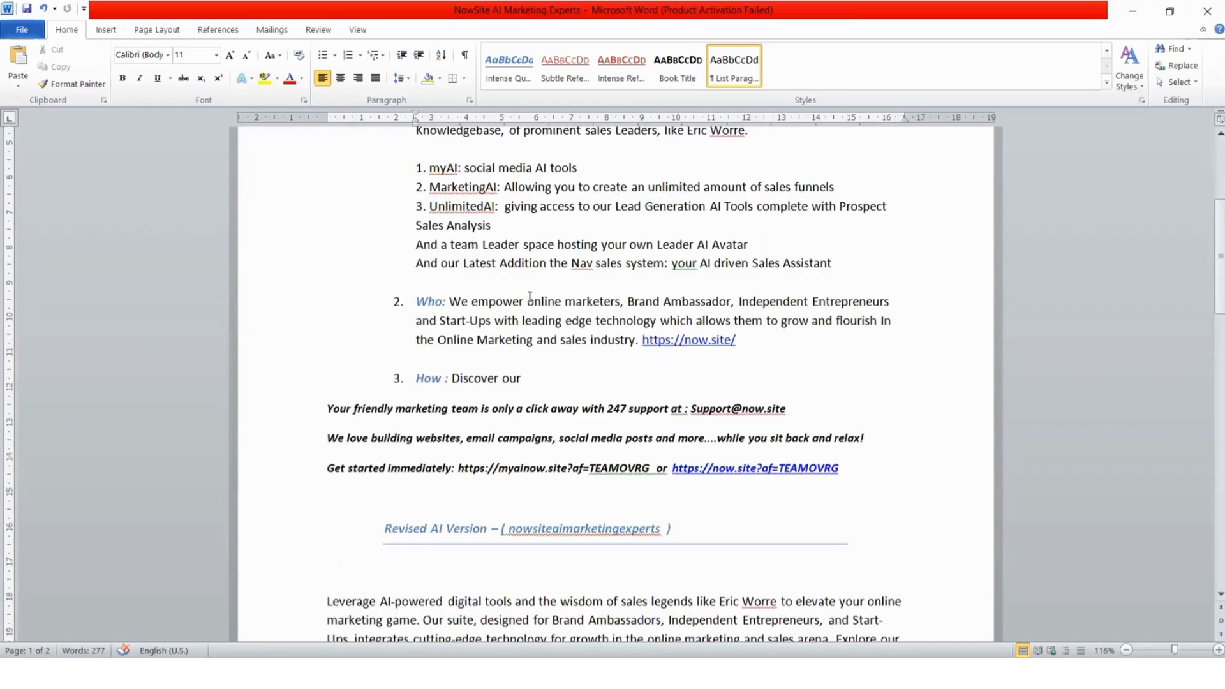
scroll(530, 300, down, 1)
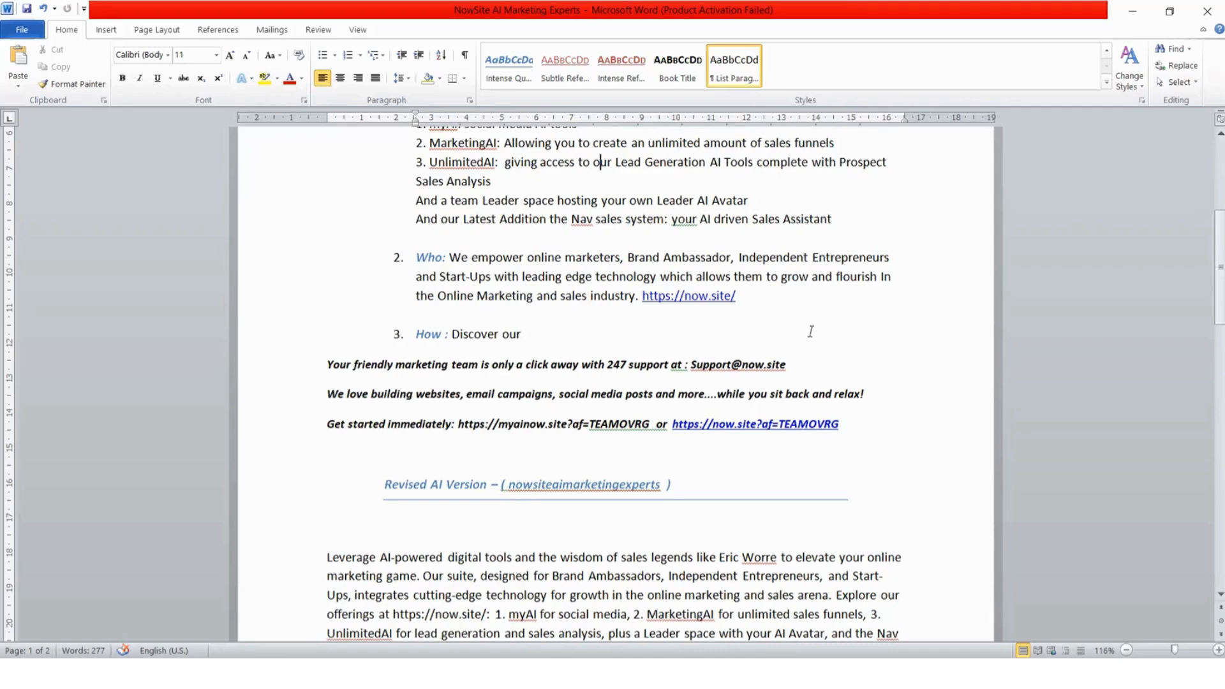
scroll(719, 304, up, 2)
scroll(681, 407, down, 2)
scroll(588, 357, down, 3)
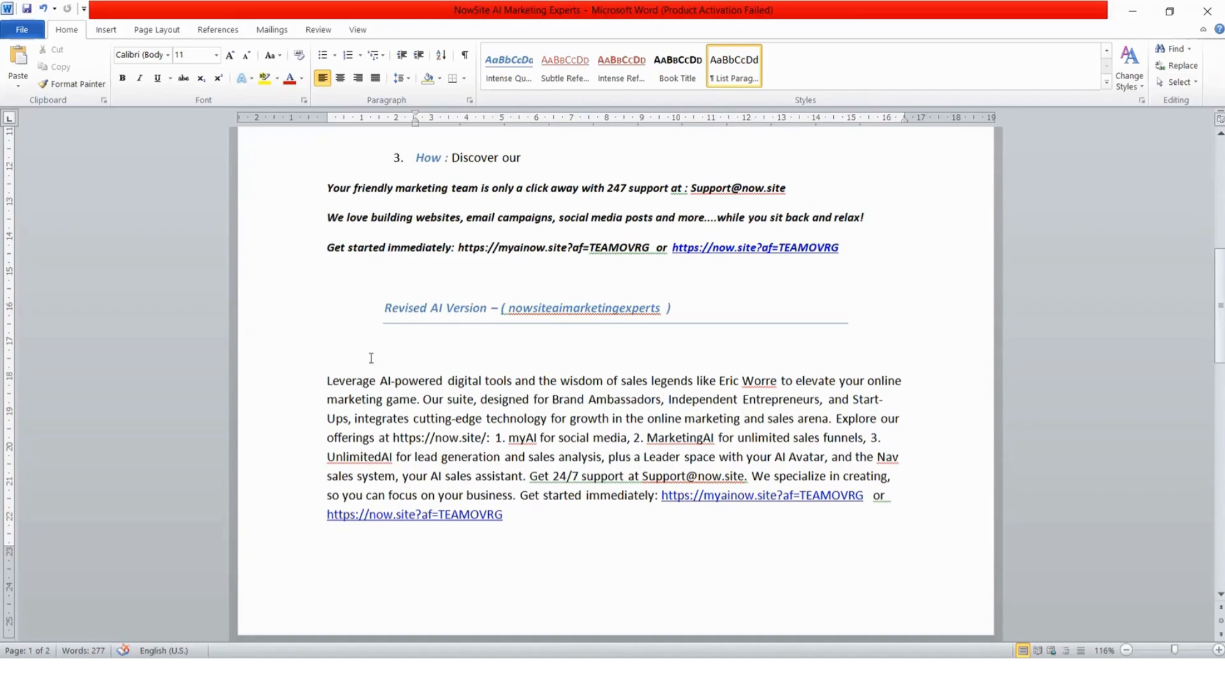
scroll(541, 431, down, 2)
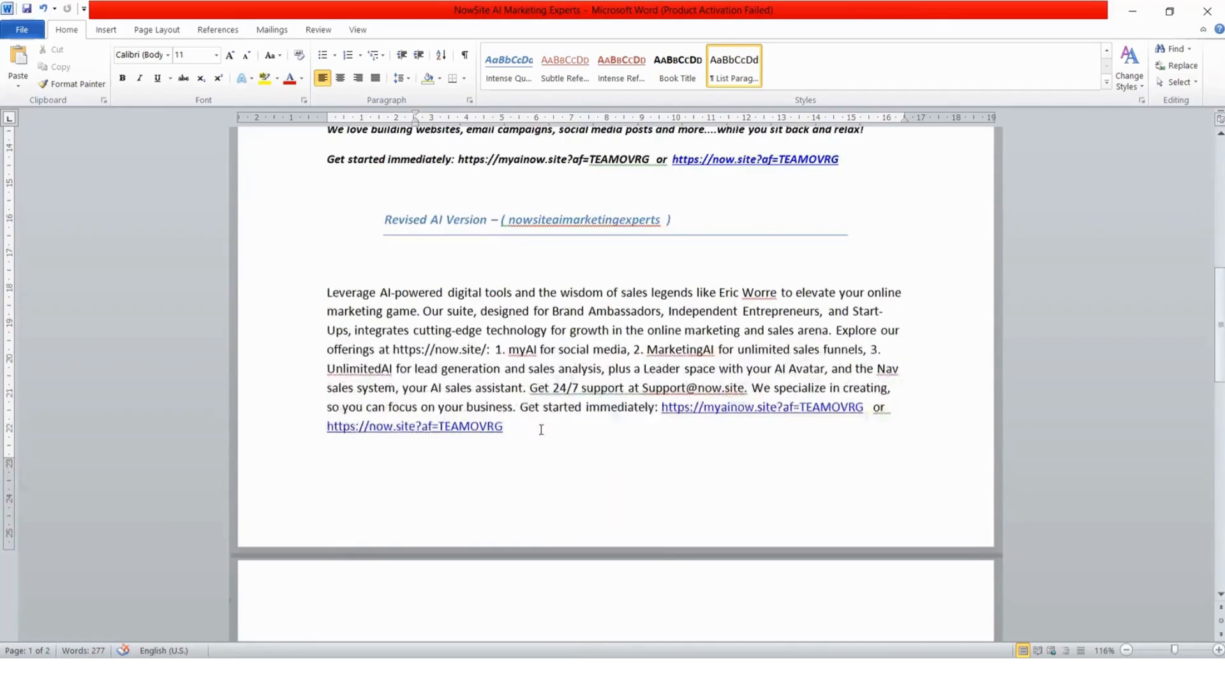
scroll(540, 426, up, 8)
scroll(515, 306, down, 15)
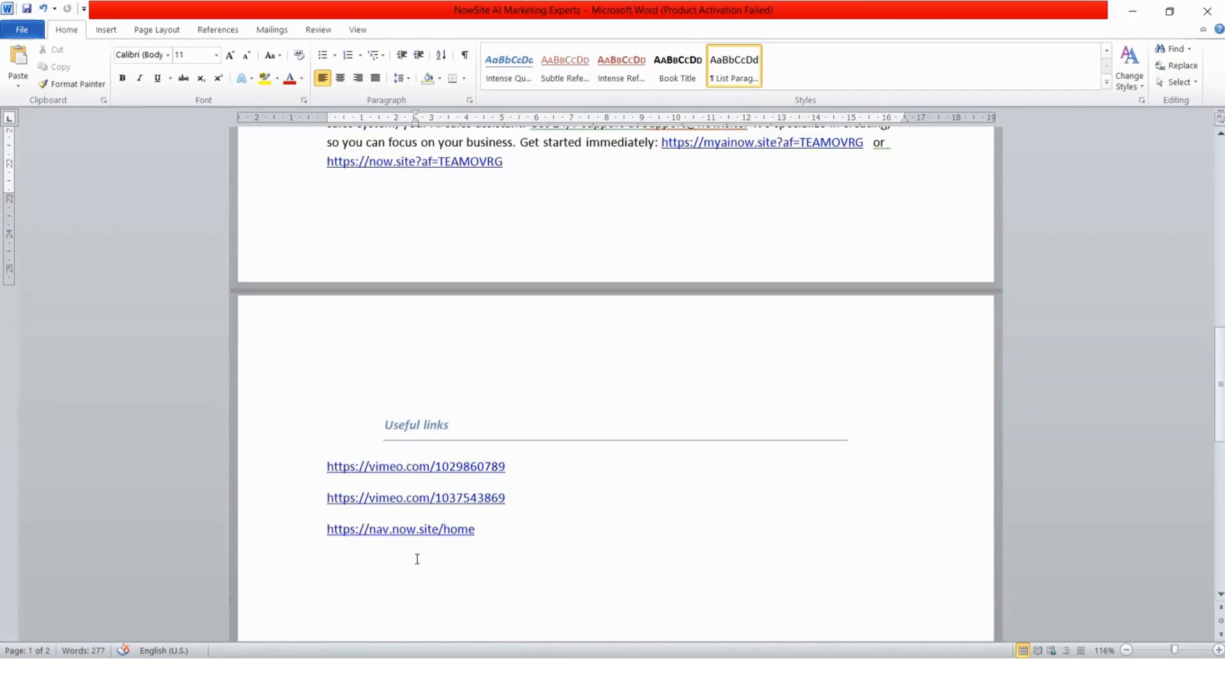
scroll(418, 558, up, 18)
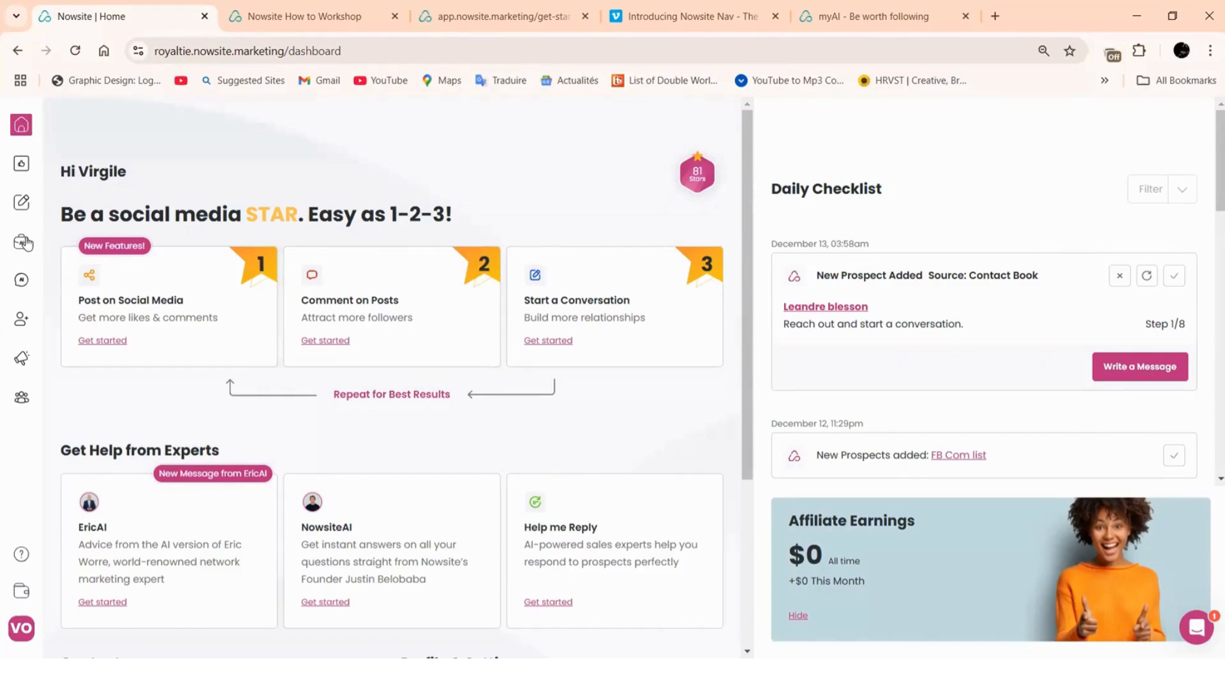
Open Business or Product Profiles from the myAI menu in the sidebar
mouse_move(24, 243)
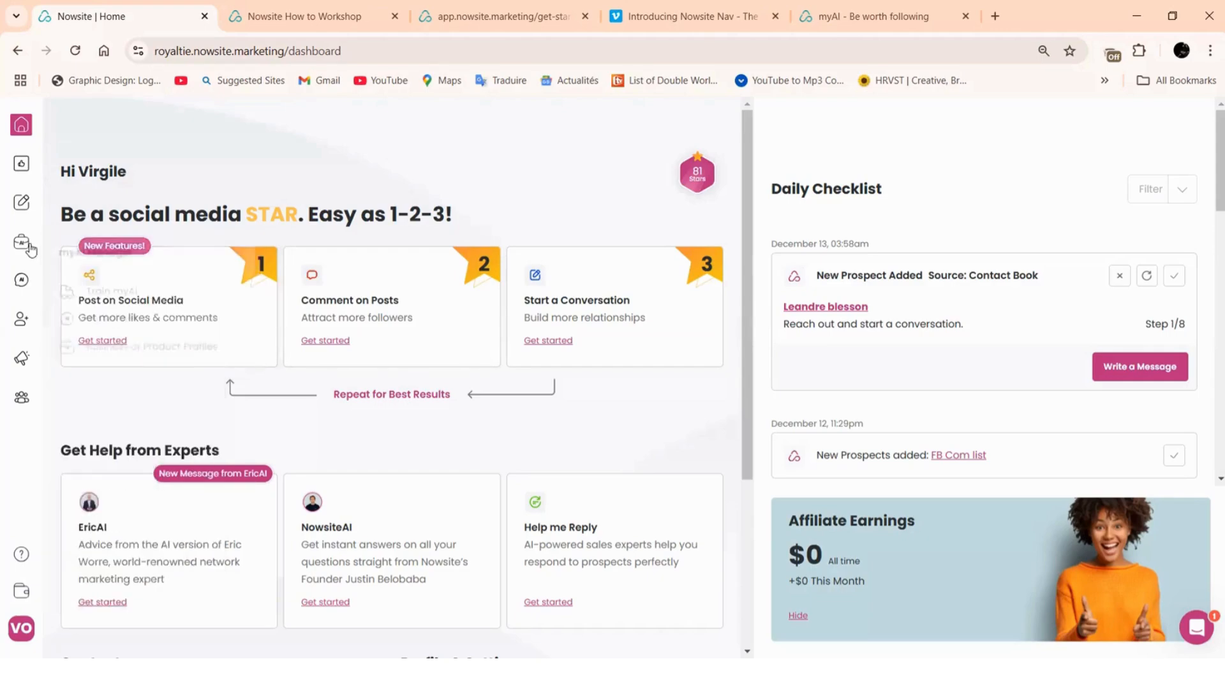
click(142, 345)
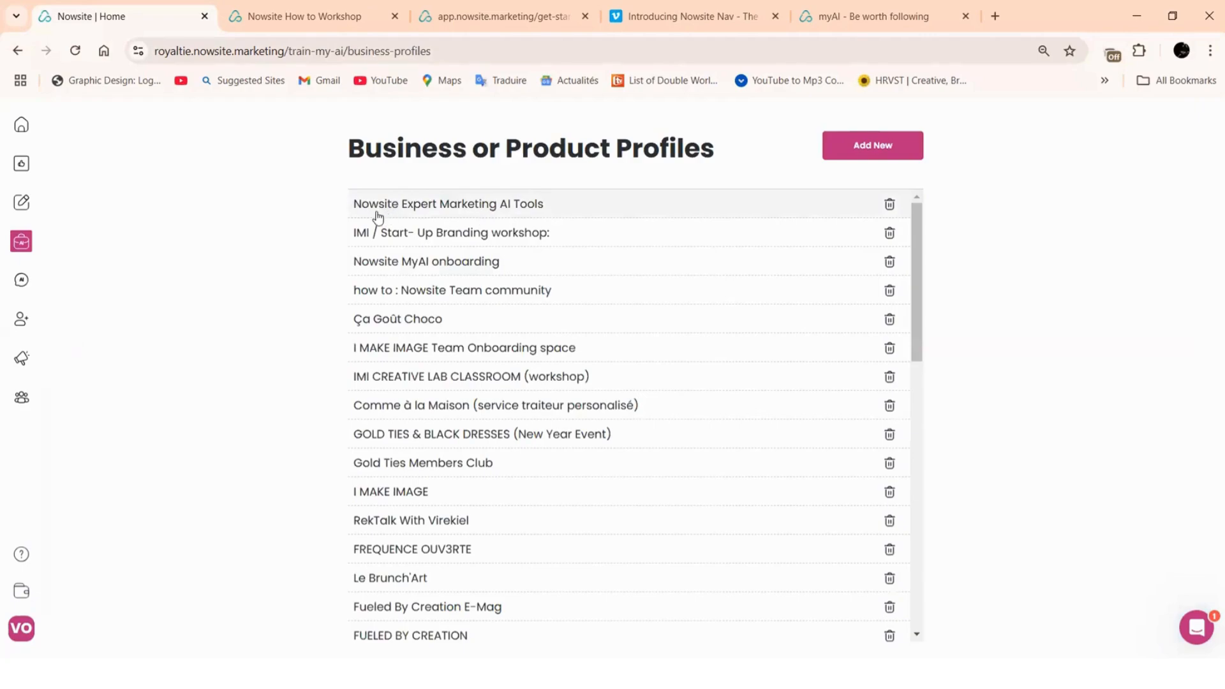
Open the Nowsite Expert Marketing AI Tools profile and scroll through its description and brand details
click(485, 208)
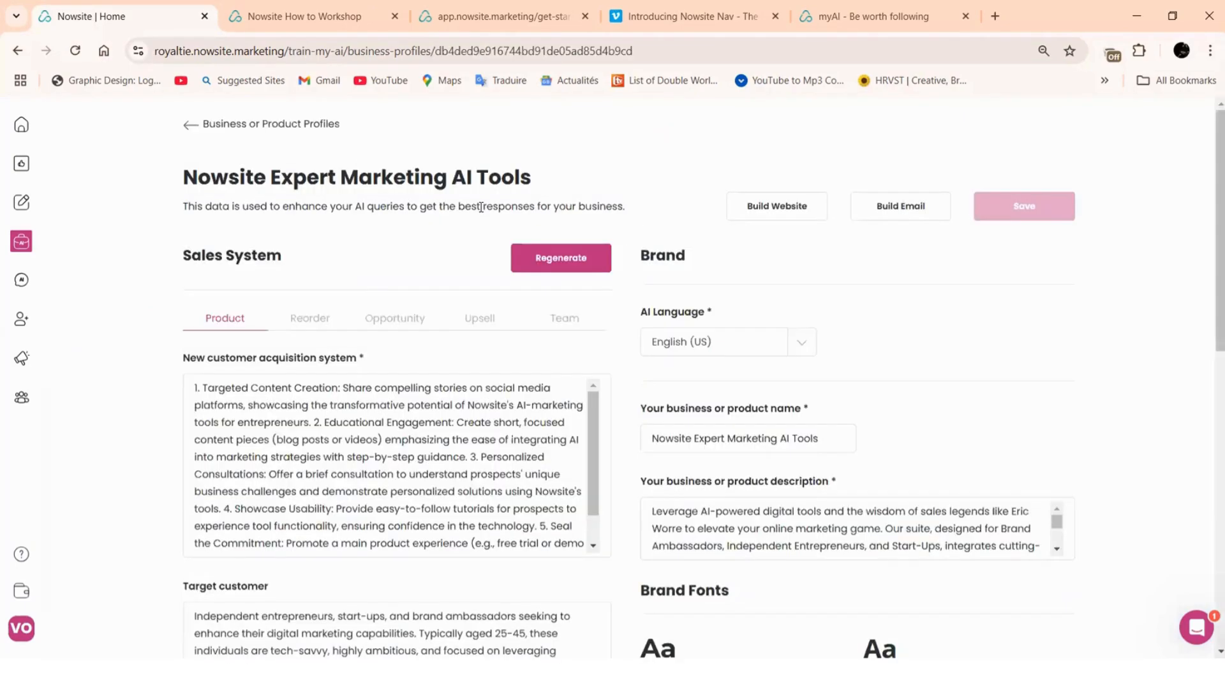
scroll(770, 549, down, 3)
click(770, 558)
scroll(791, 463, down, 5)
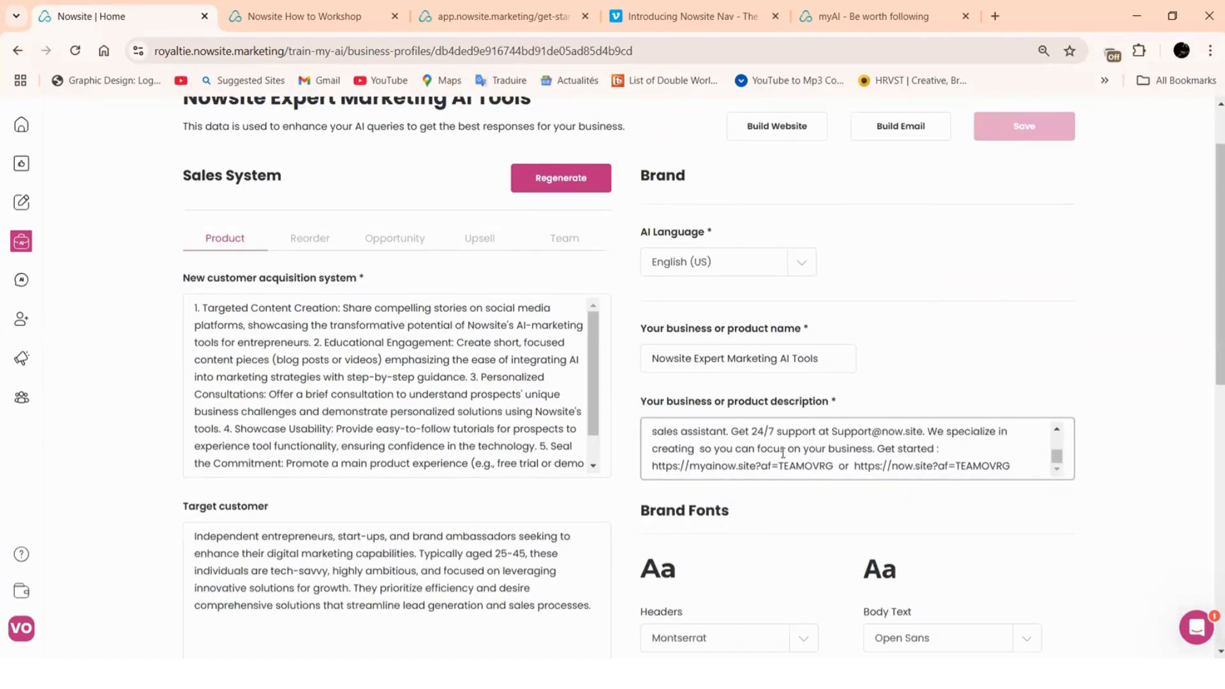
scroll(790, 463, down, 6)
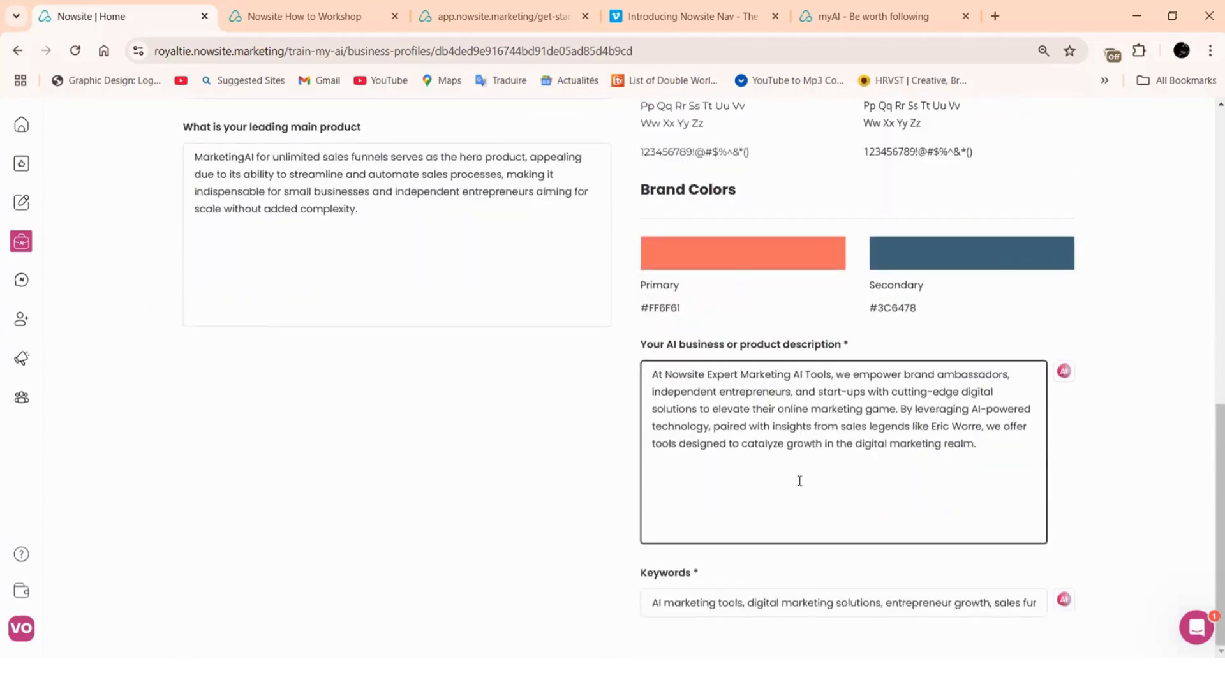
scroll(800, 481, up, 1)
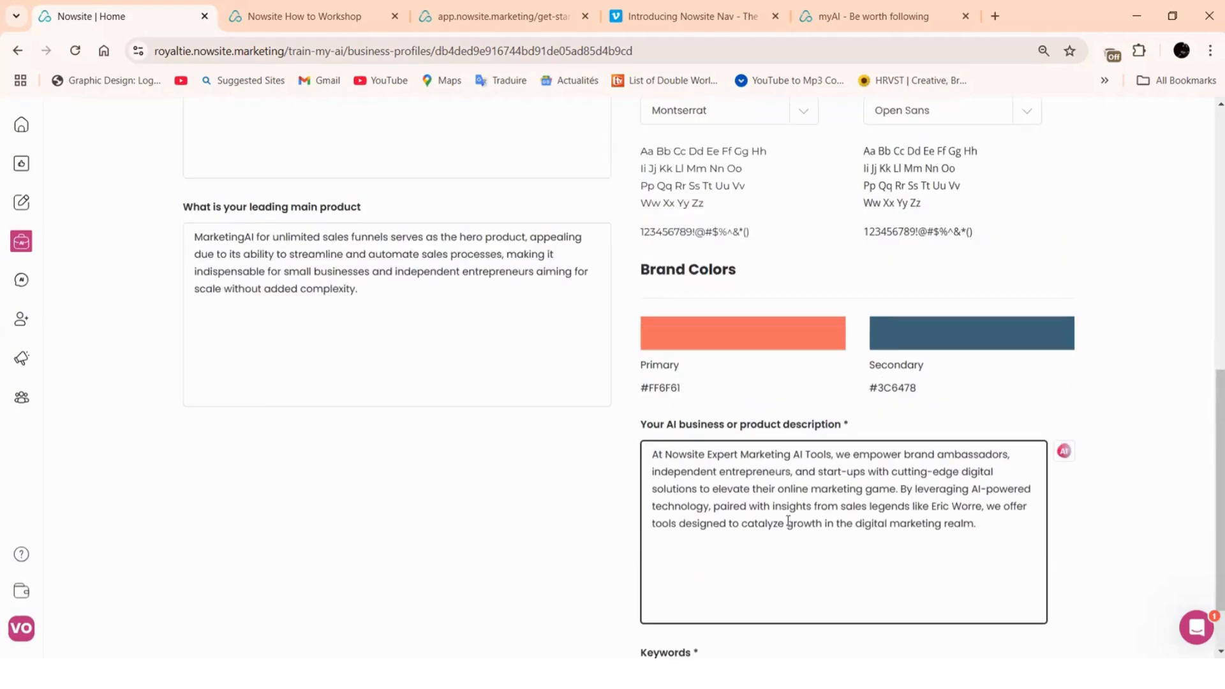
scroll(789, 522, up, 8)
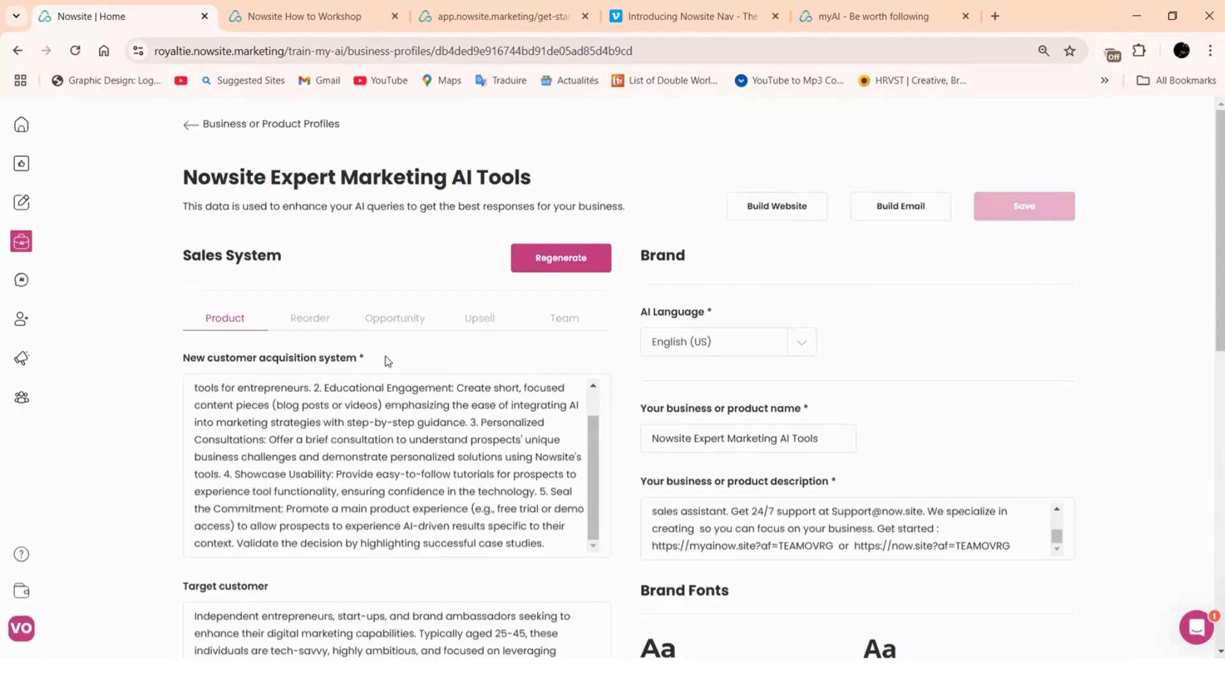
scroll(383, 361, down, 2)
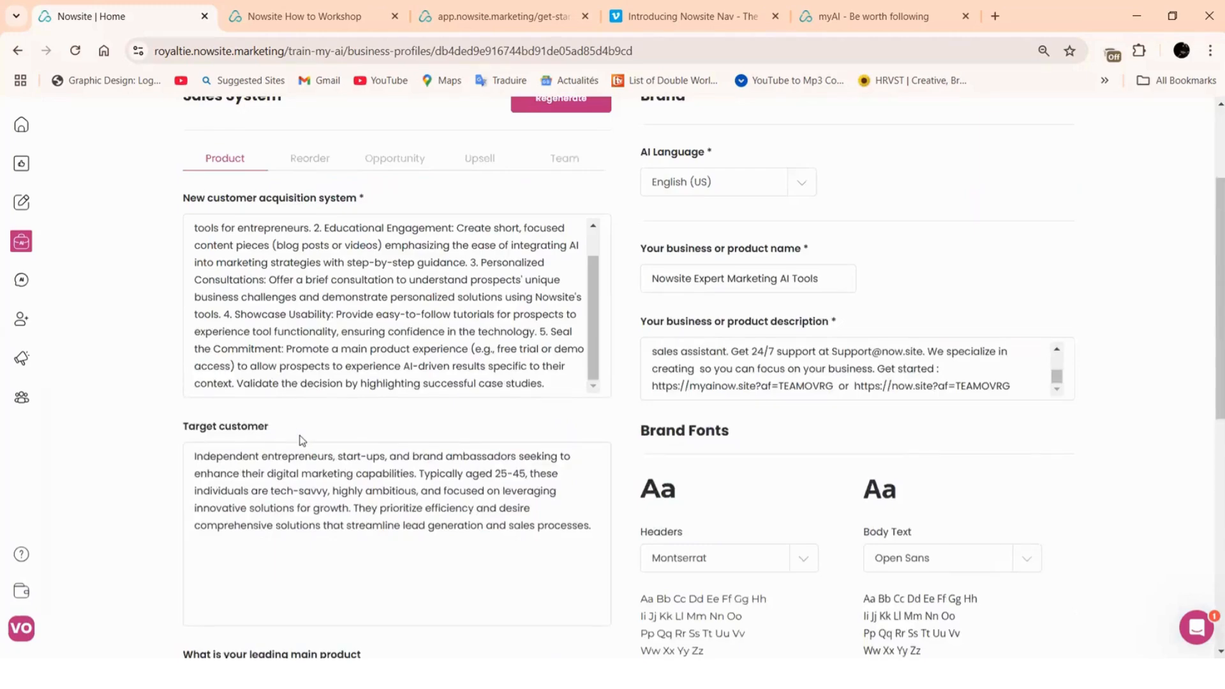
scroll(404, 418, down, 5)
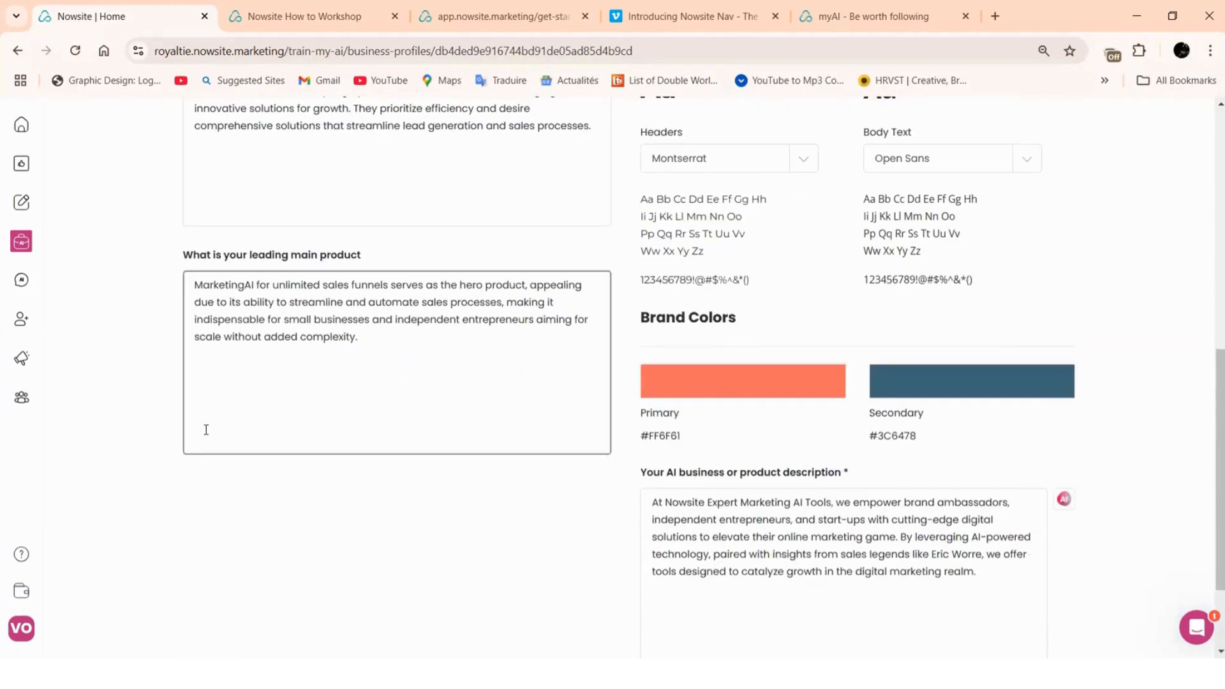
scroll(437, 413, up, 8)
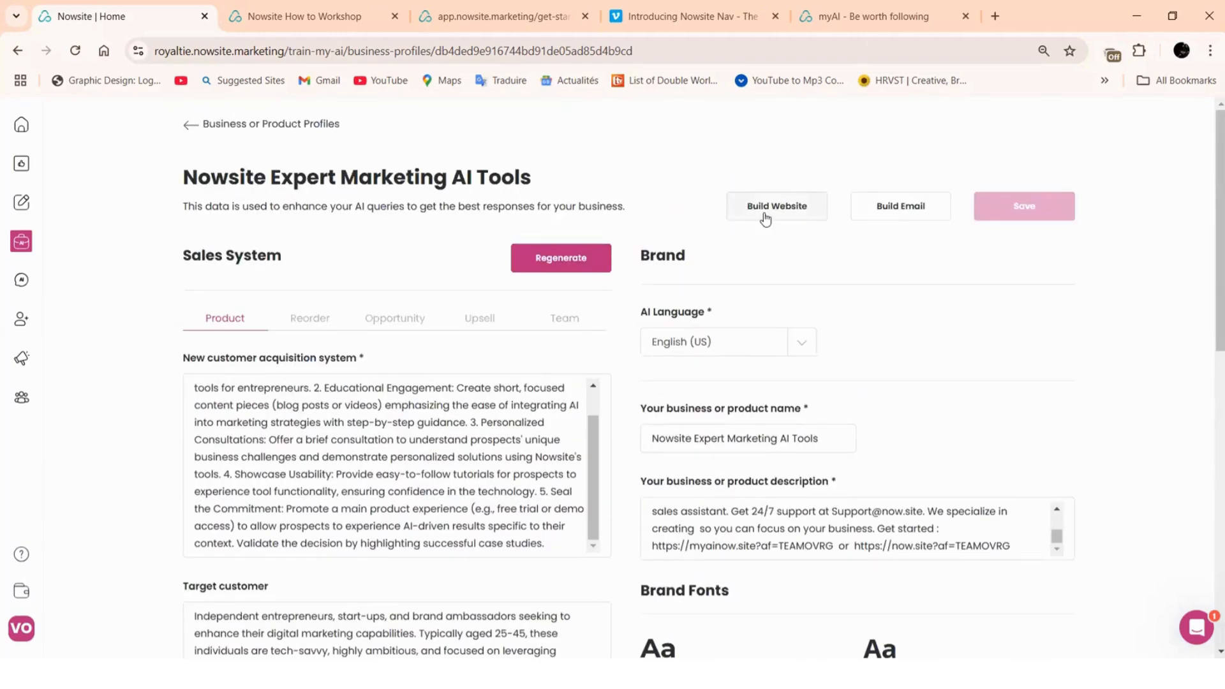
Choose Build Website for this profile, then pick 'Nah, I want to build it myself' instead of AI
click(763, 216)
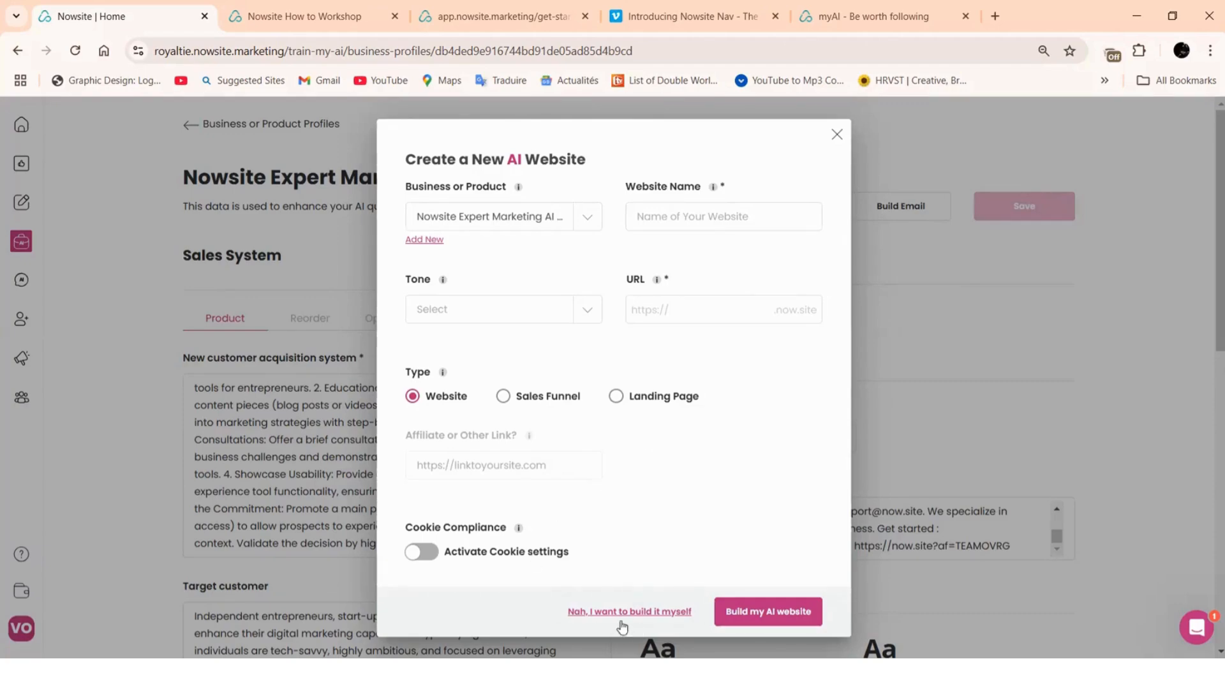
click(654, 614)
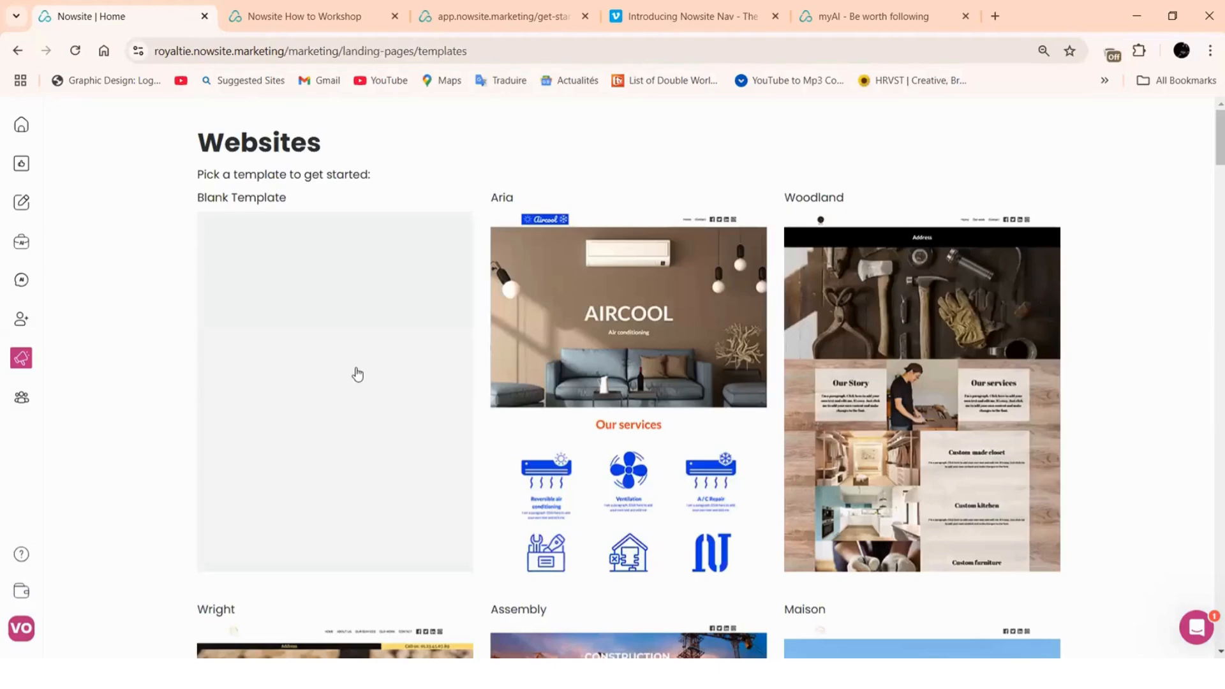
Scroll the template gallery from Blank Template down to the Digital Business Card template
scroll(826, 352, down, 8)
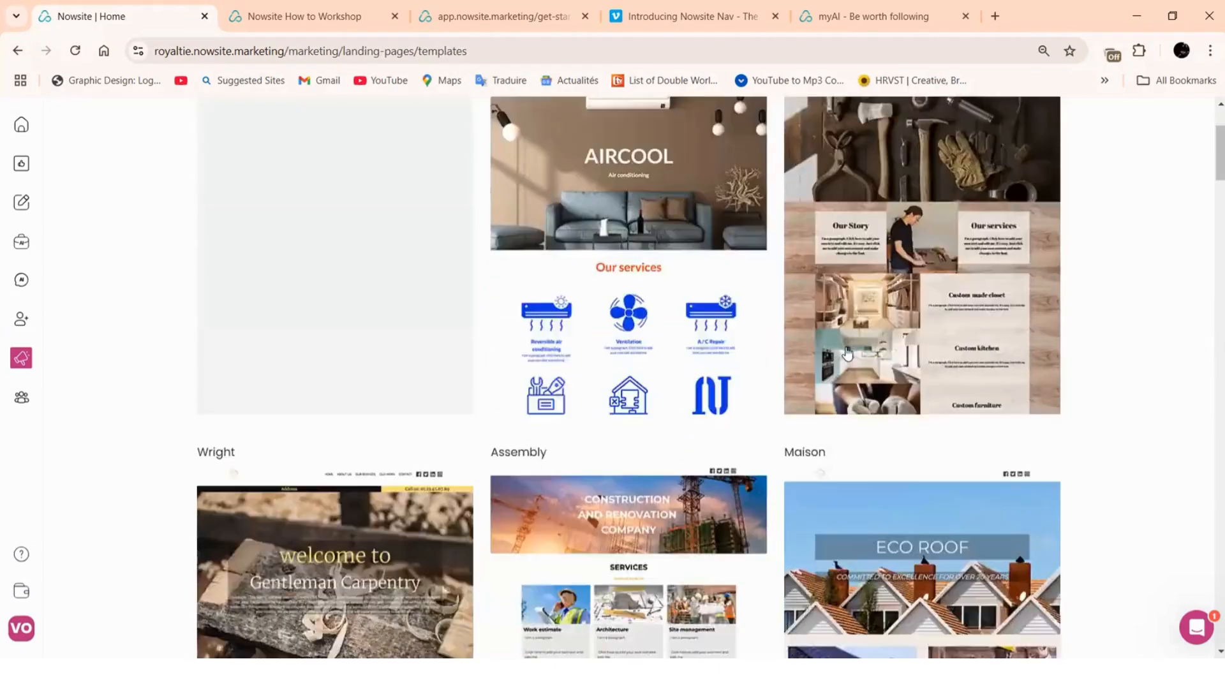
scroll(848, 355, down, 6)
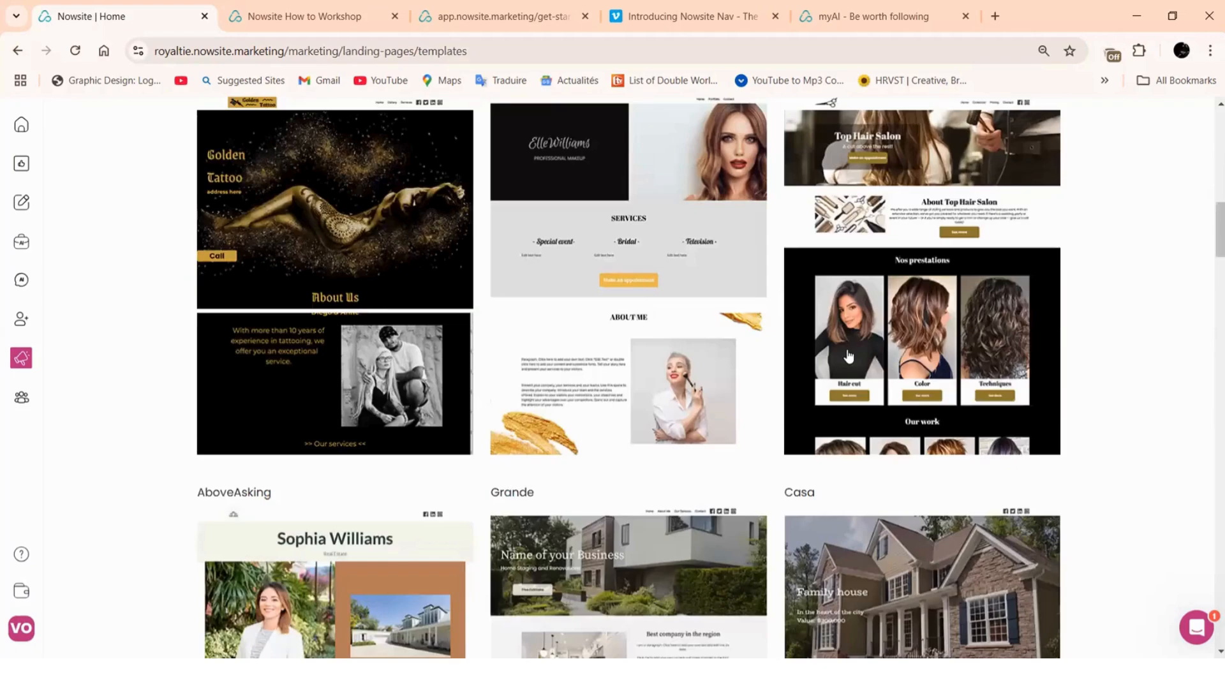
scroll(848, 356, down, 7)
scroll(847, 355, down, 6)
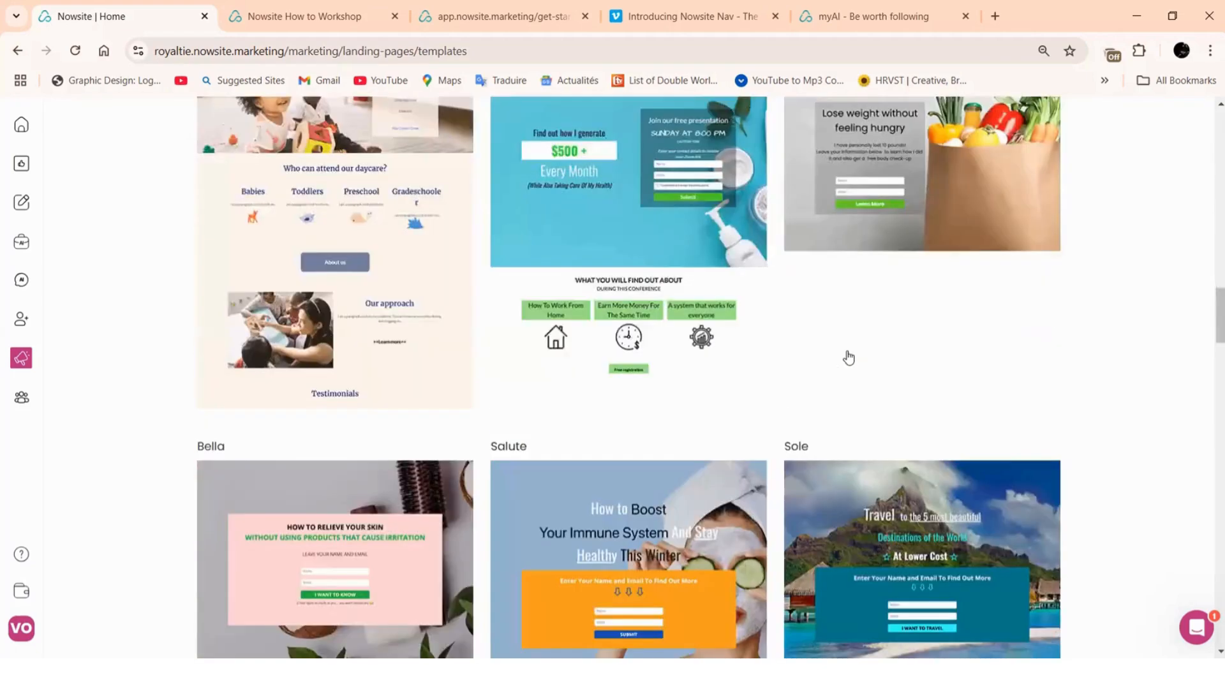
scroll(847, 356, up, 5)
scroll(847, 357, up, 13)
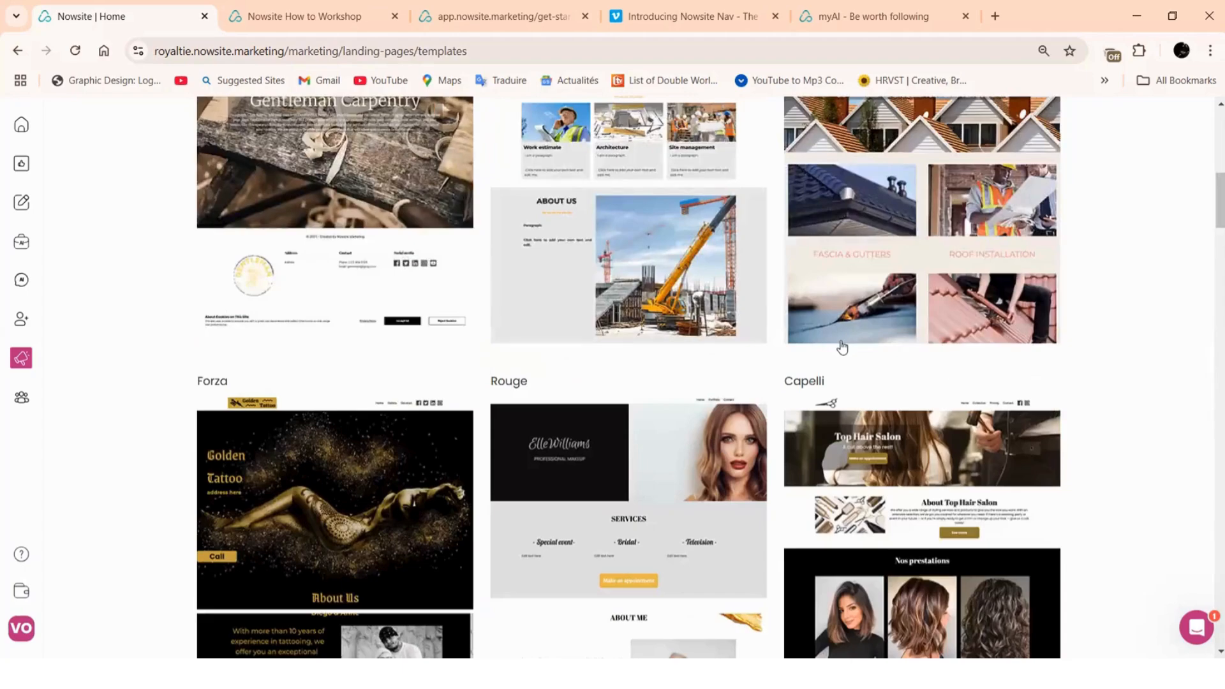
scroll(842, 347, down, 14)
scroll(842, 347, down, 20)
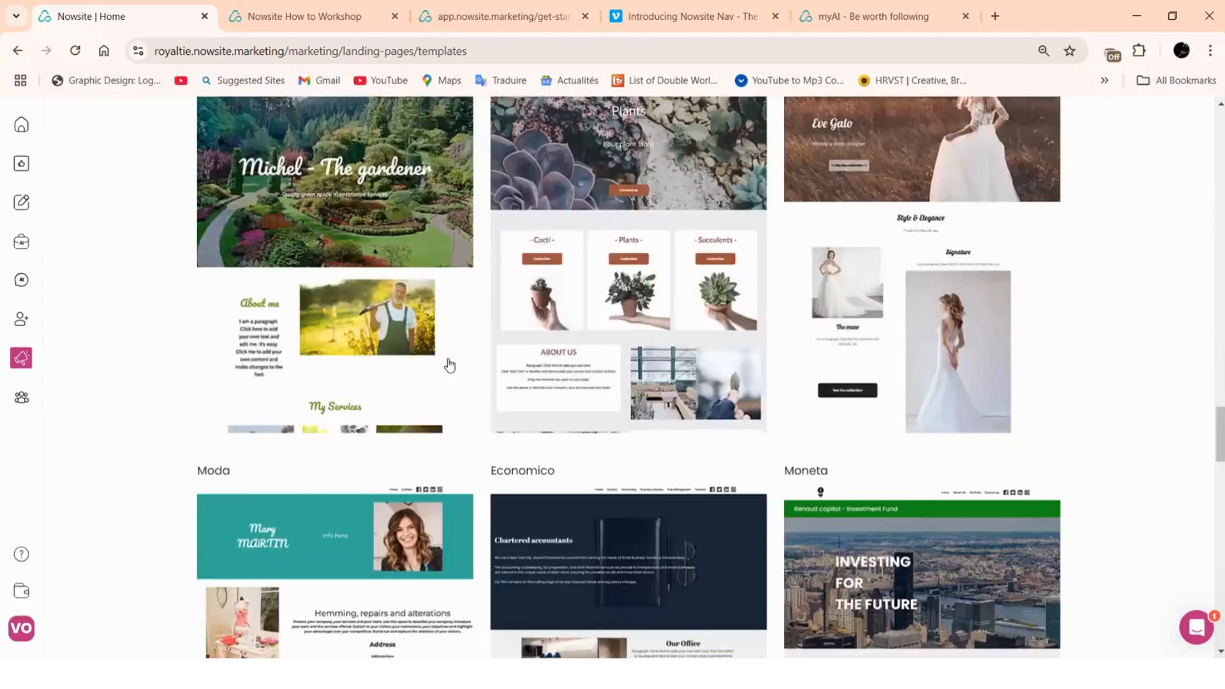
scroll(446, 363, down, 10)
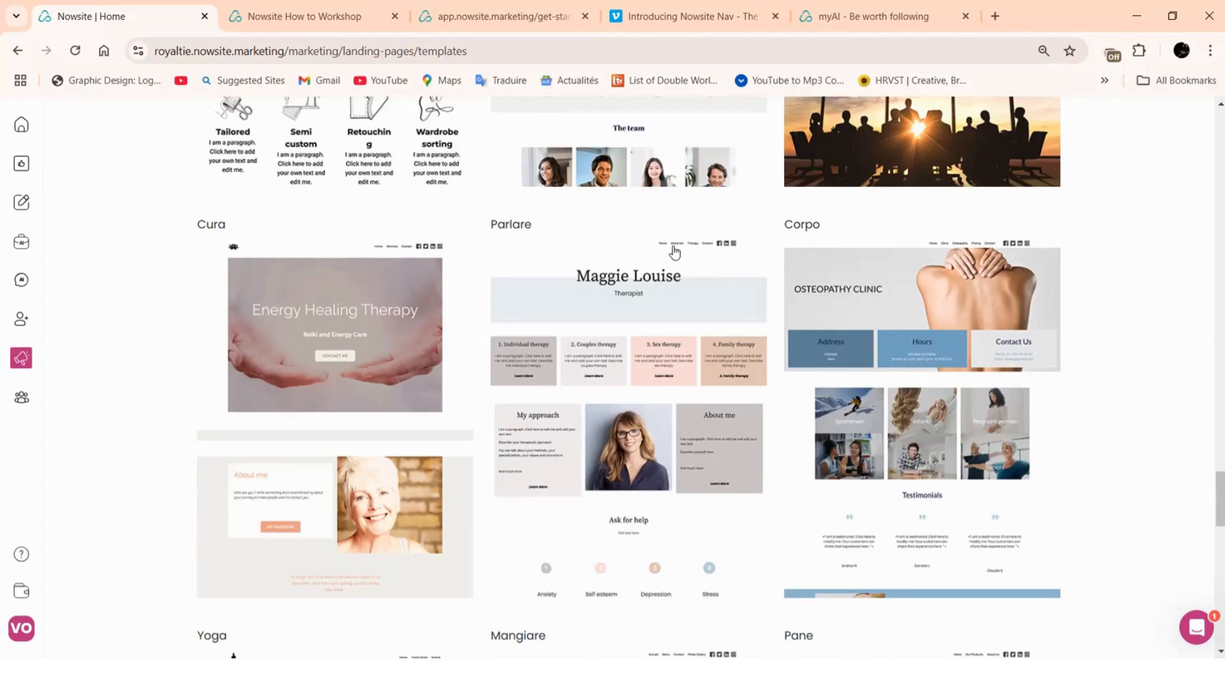
scroll(539, 288, down, 10)
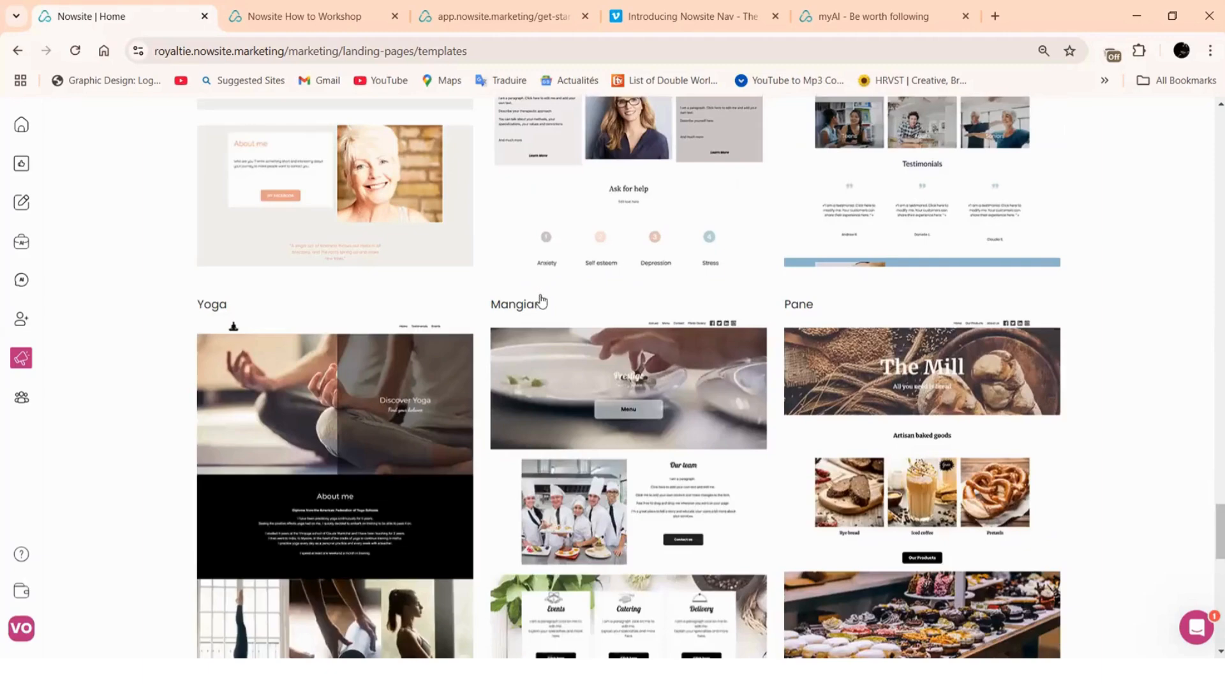
scroll(312, 399, down, 9)
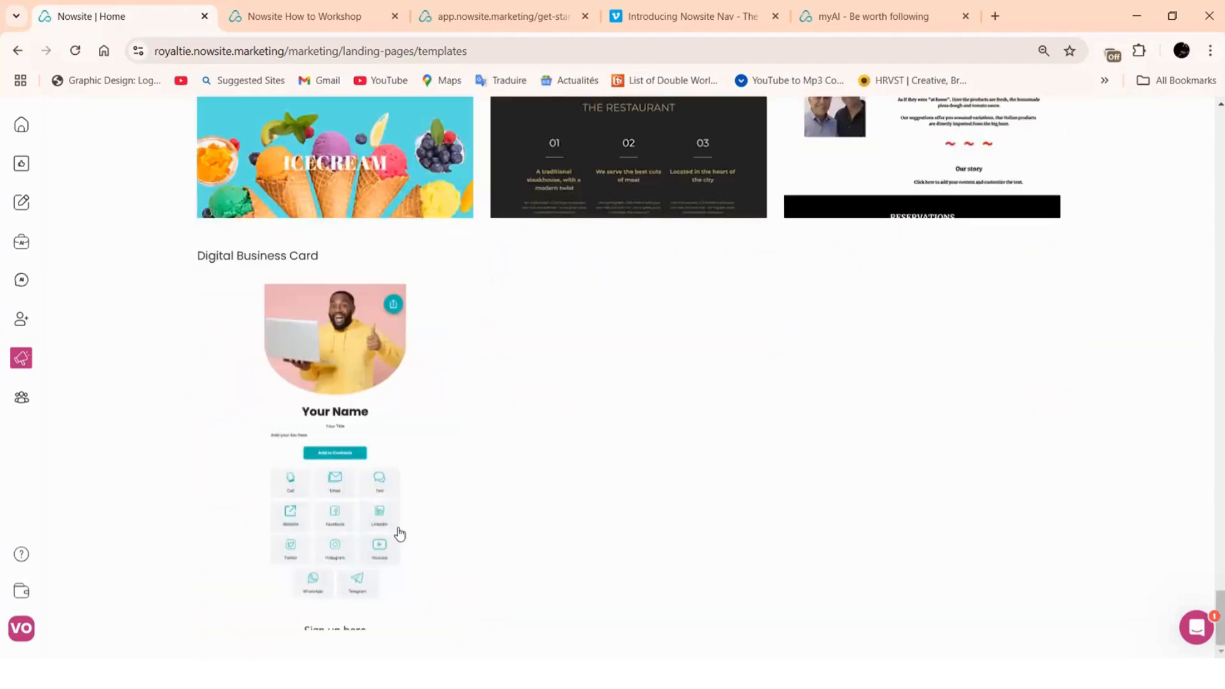
Start a Digital Business Card website with name and URL both set to mycardvirg
click(302, 433)
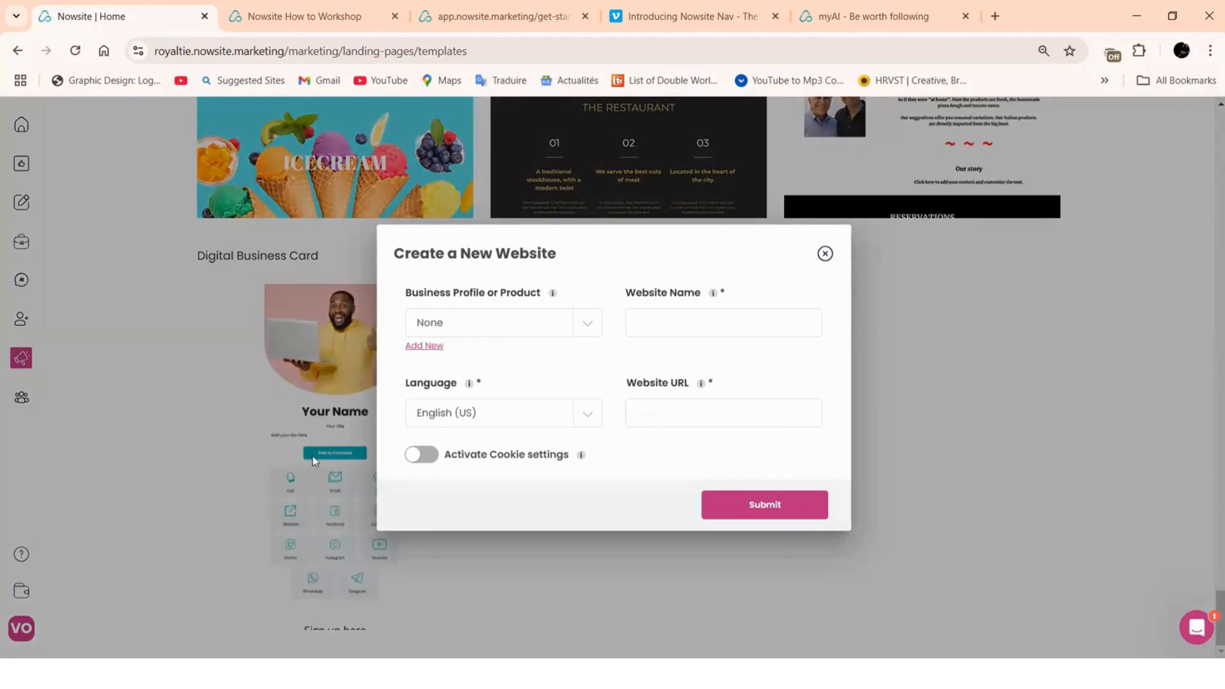
click(825, 253)
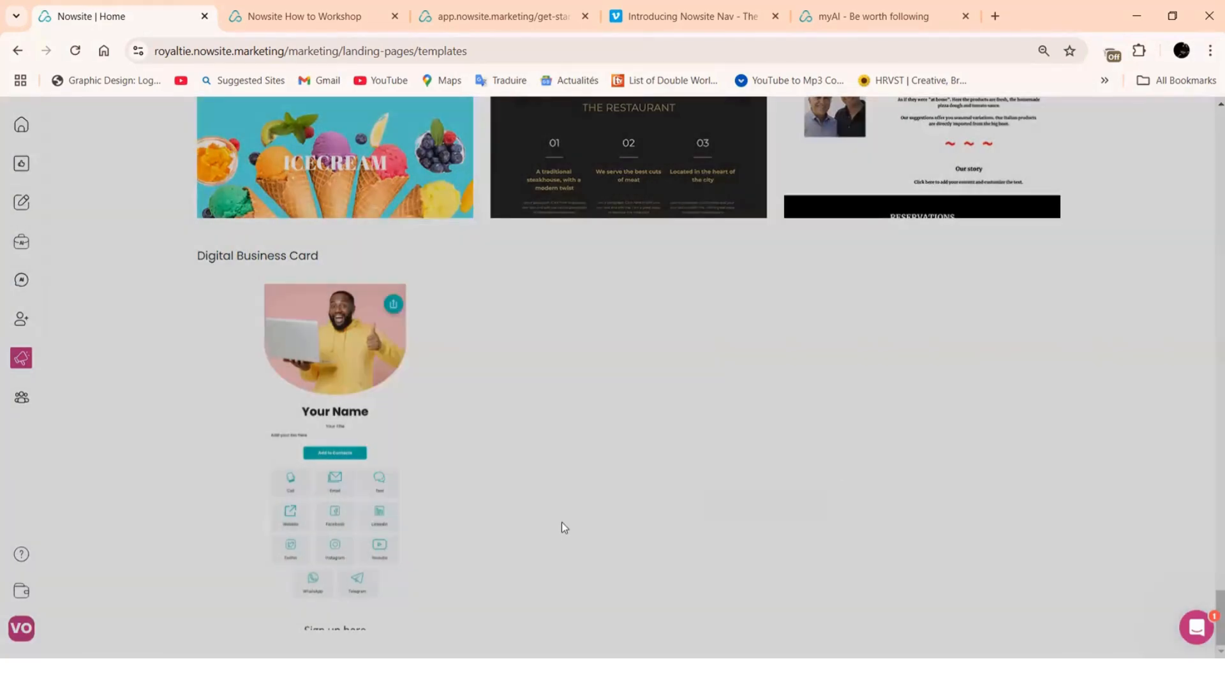
click(326, 461)
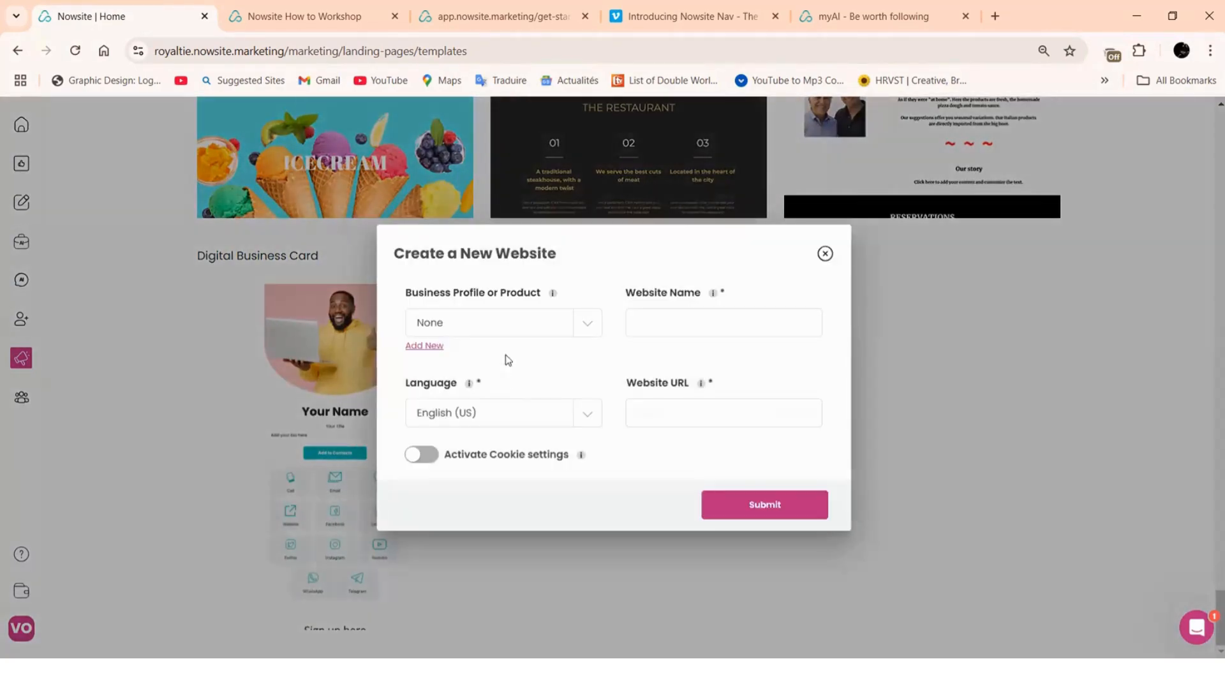
click(669, 314)
text(my)
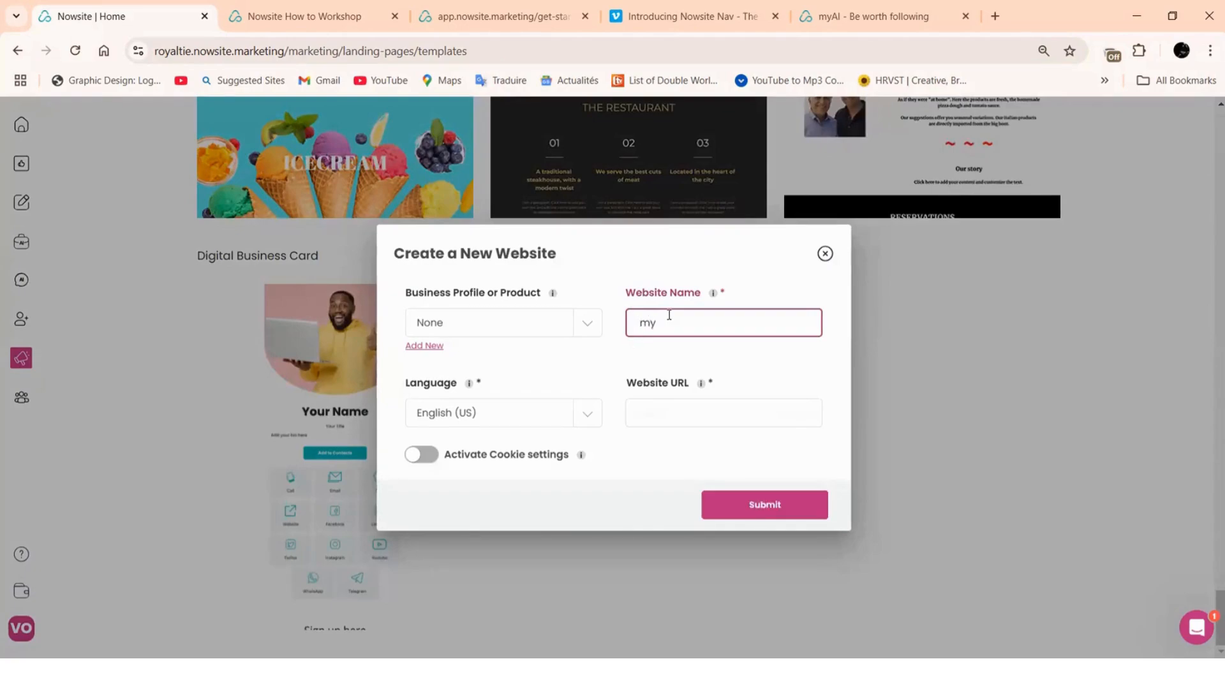
text(card)
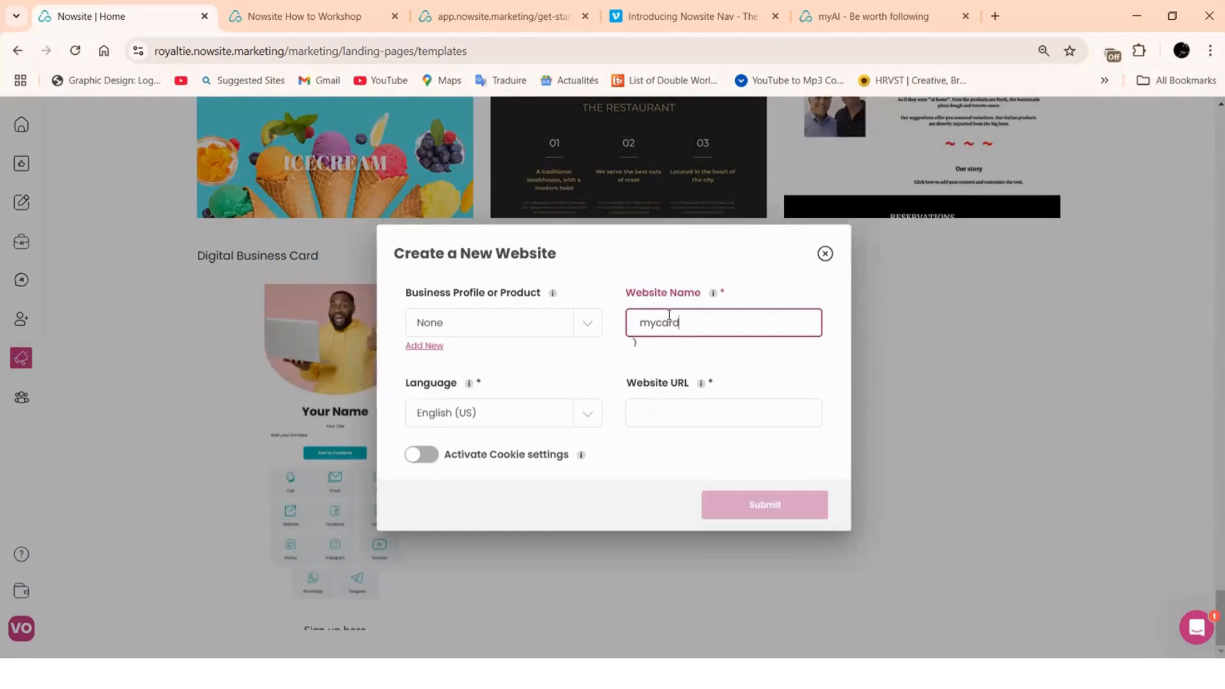
text(virg)
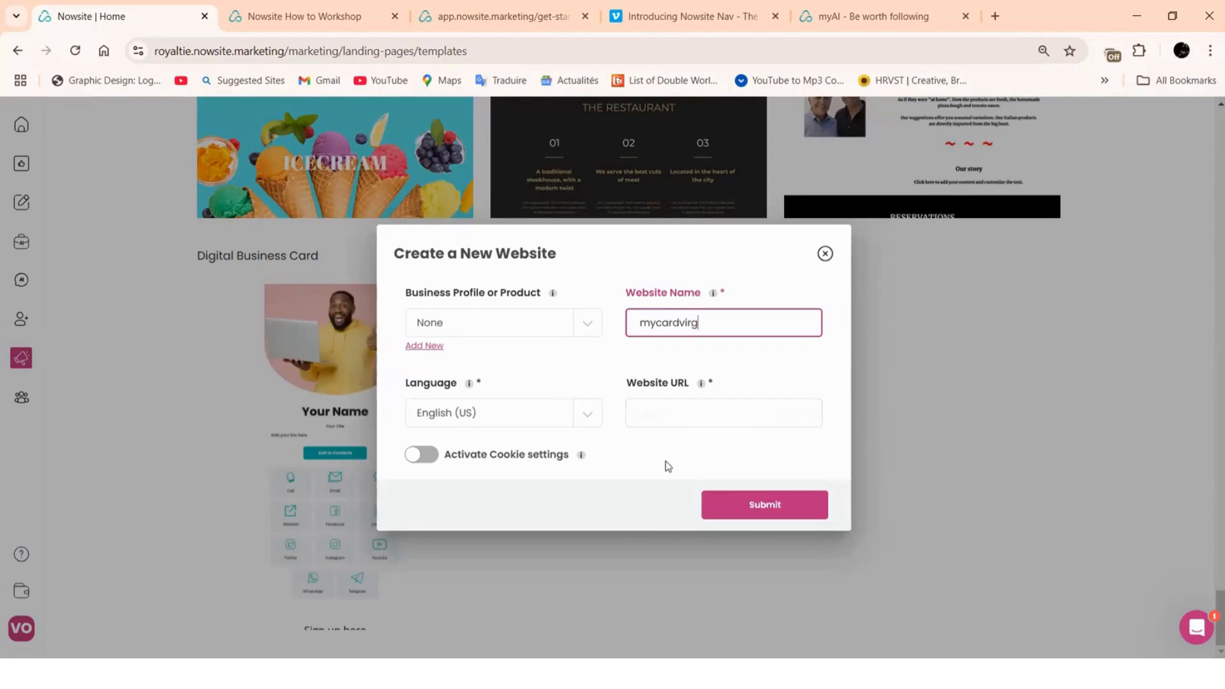
click(661, 421)
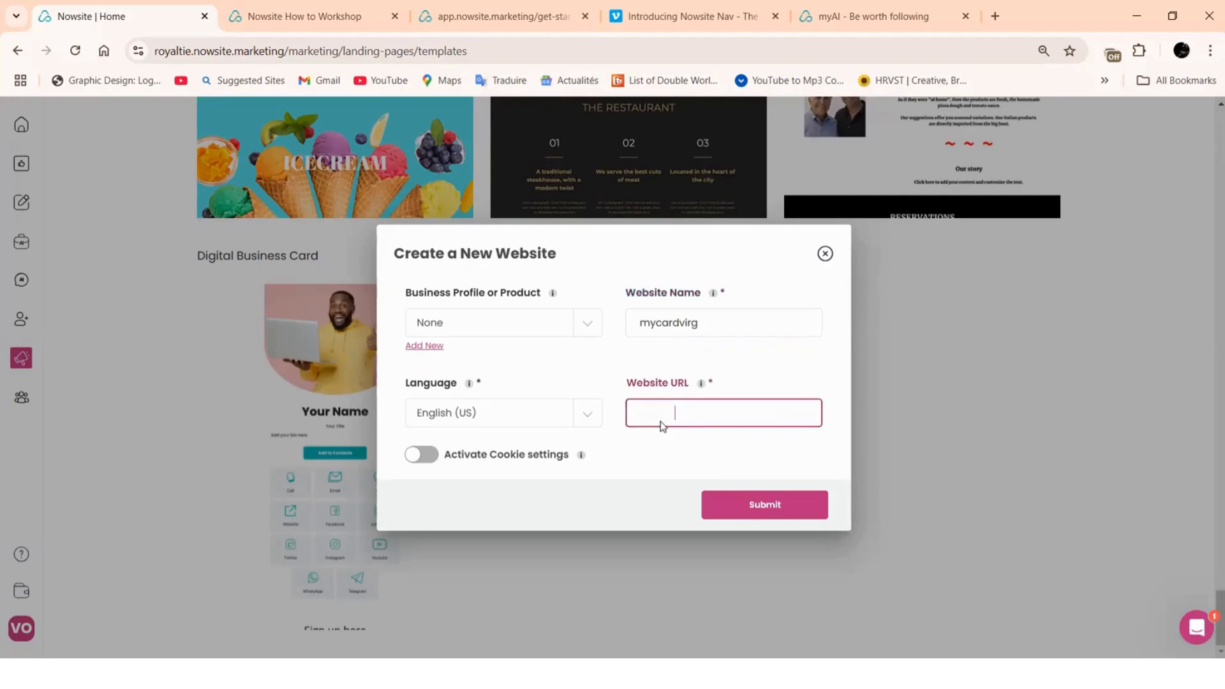
text(myca)
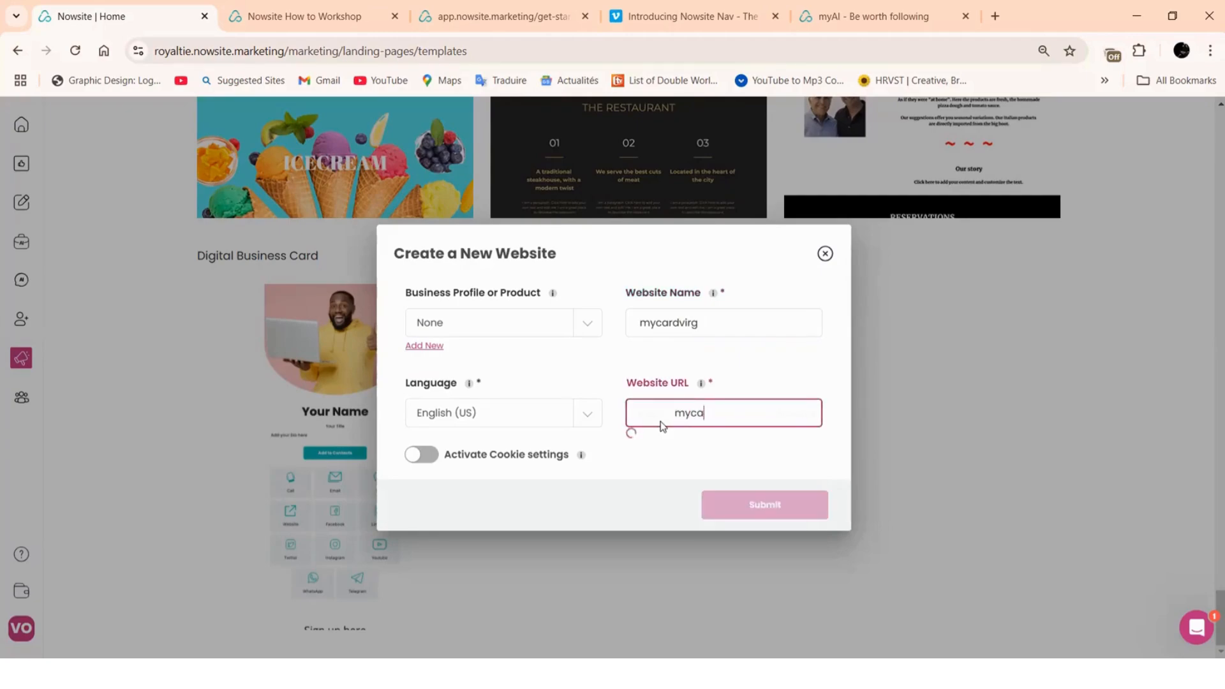
text(rdvirg)
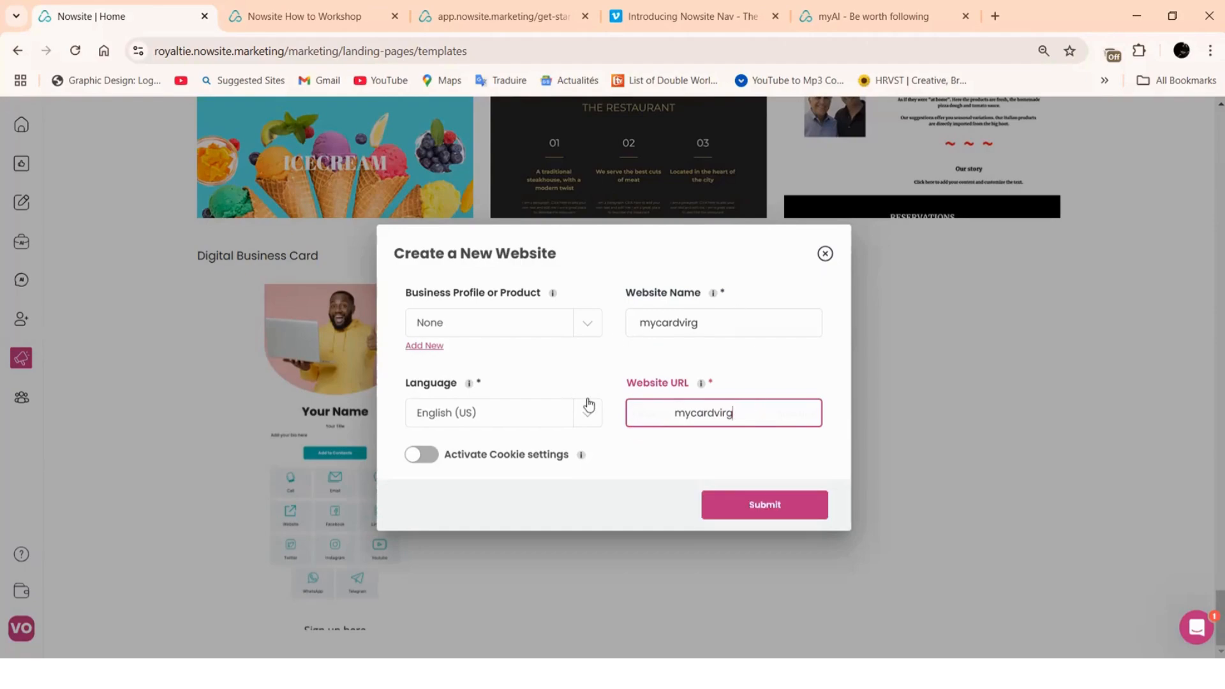
Submit the mycardvirg site, look over the card, then exit Website Builder with Don't Save
click(769, 510)
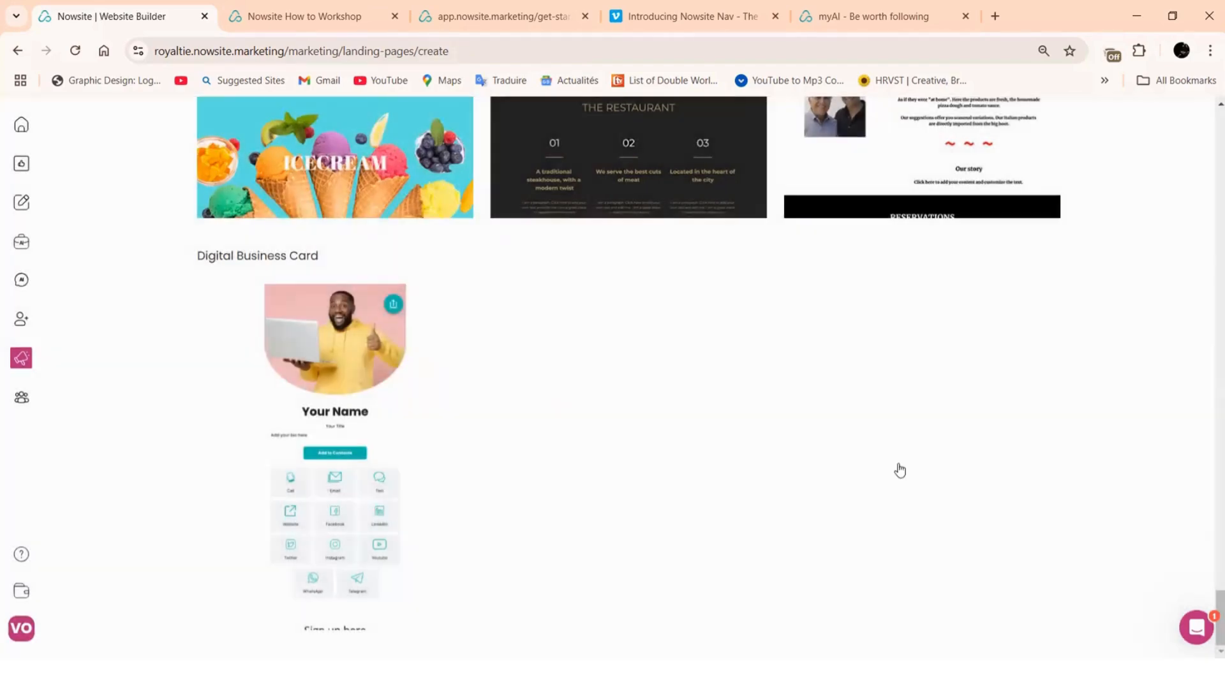
scroll(443, 355, down, 8)
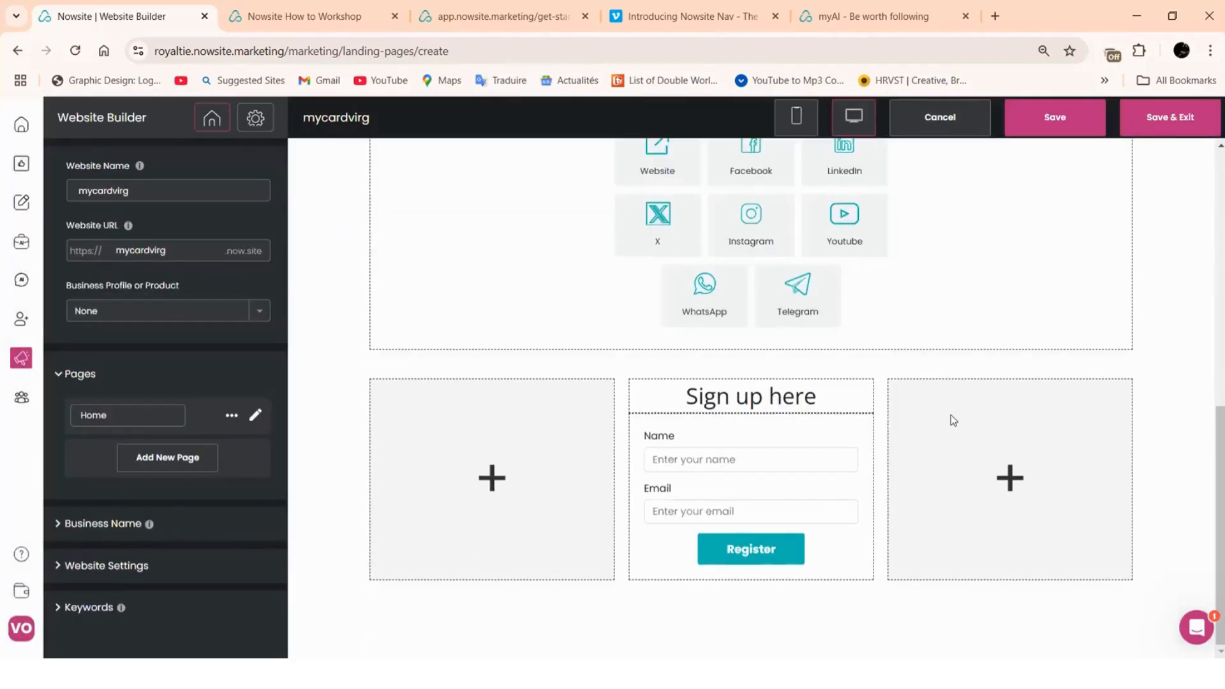
scroll(951, 415, up, 6)
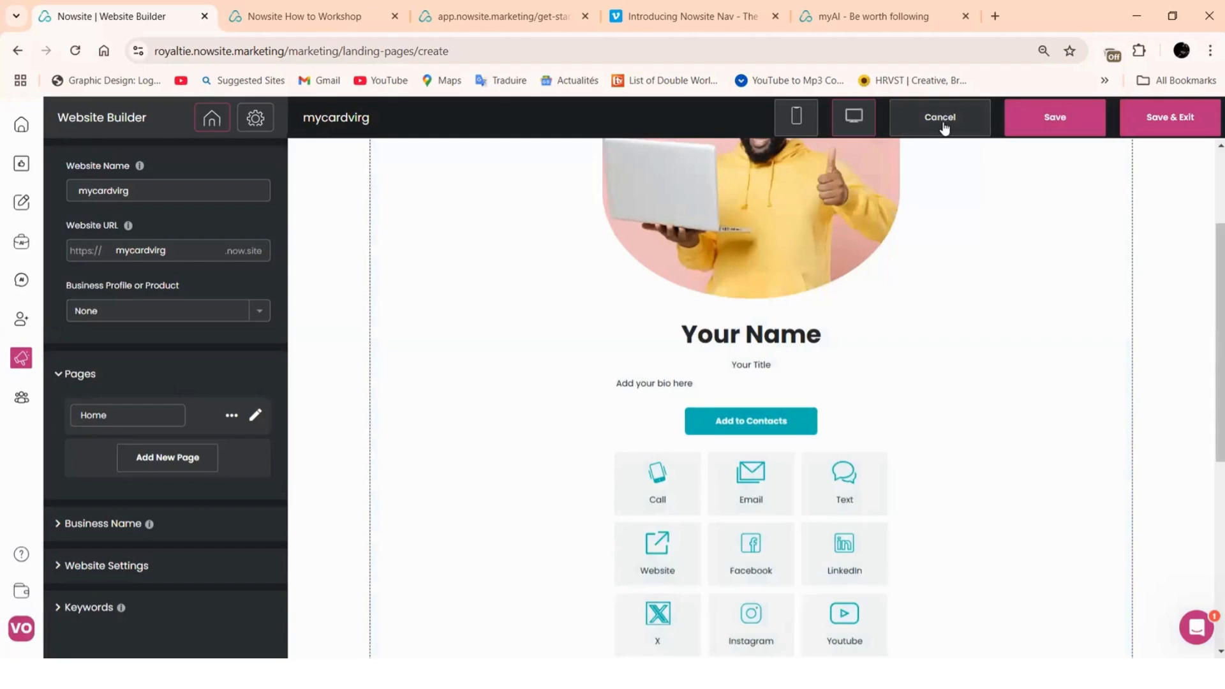
click(944, 124)
click(656, 446)
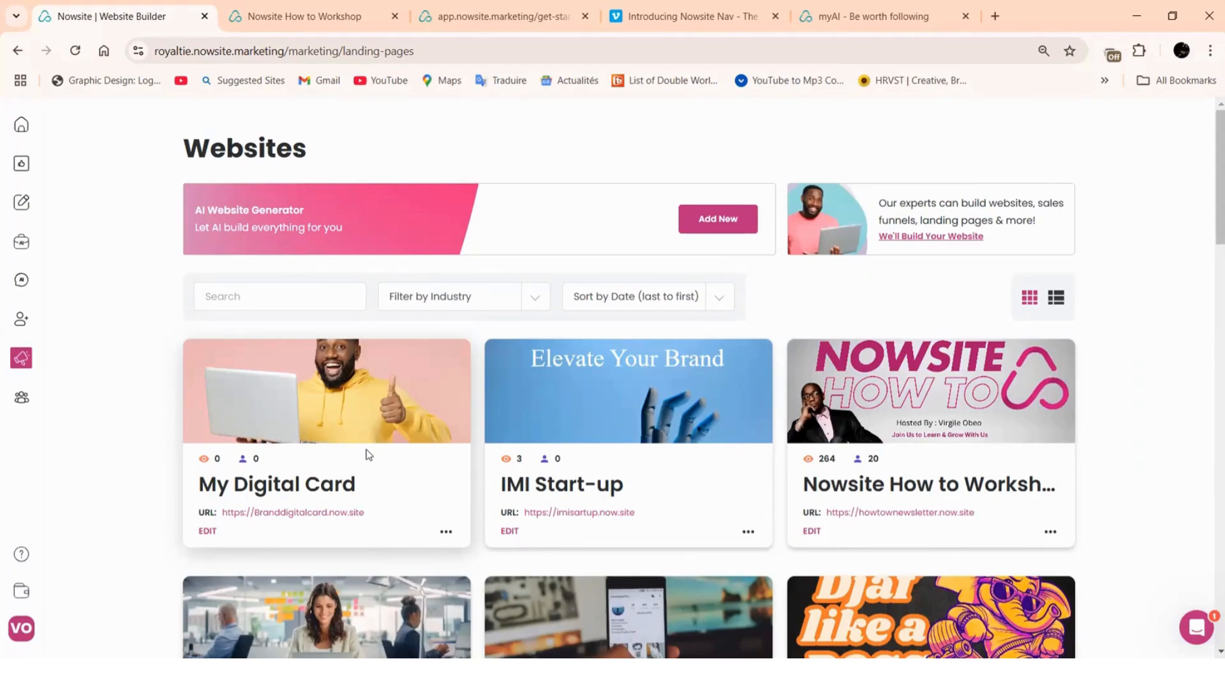
Browse the Website templates page in Team Content, then return to the Marketing Websites list
click(22, 398)
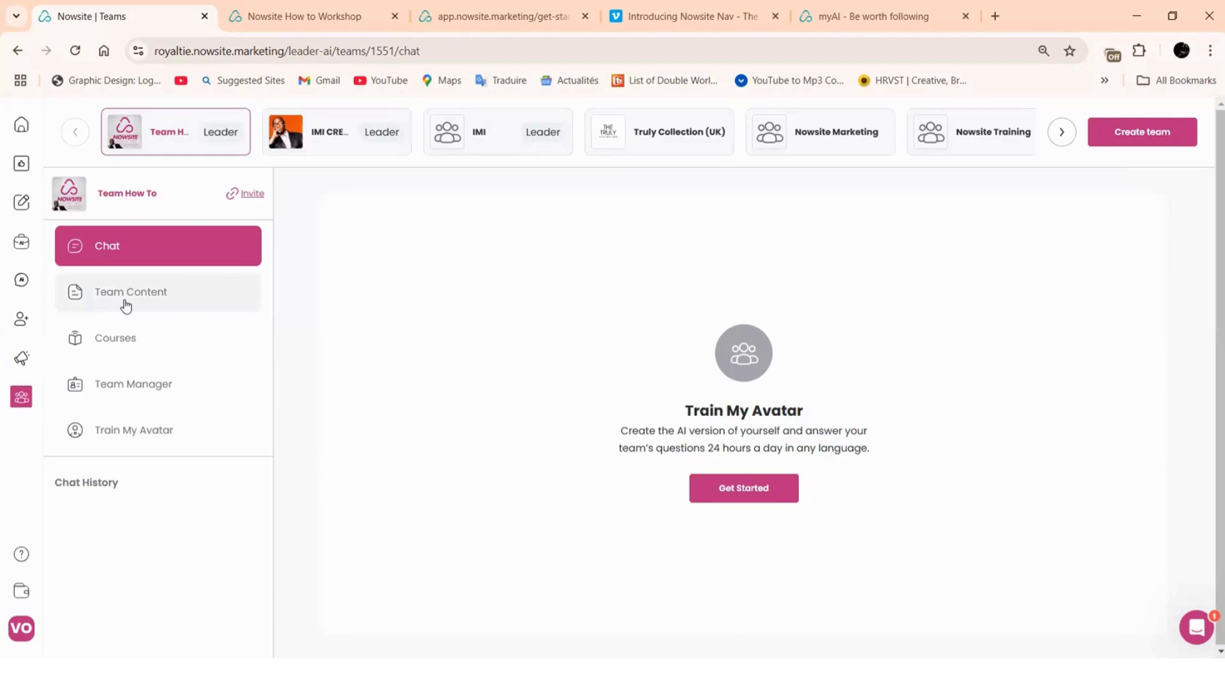
click(126, 305)
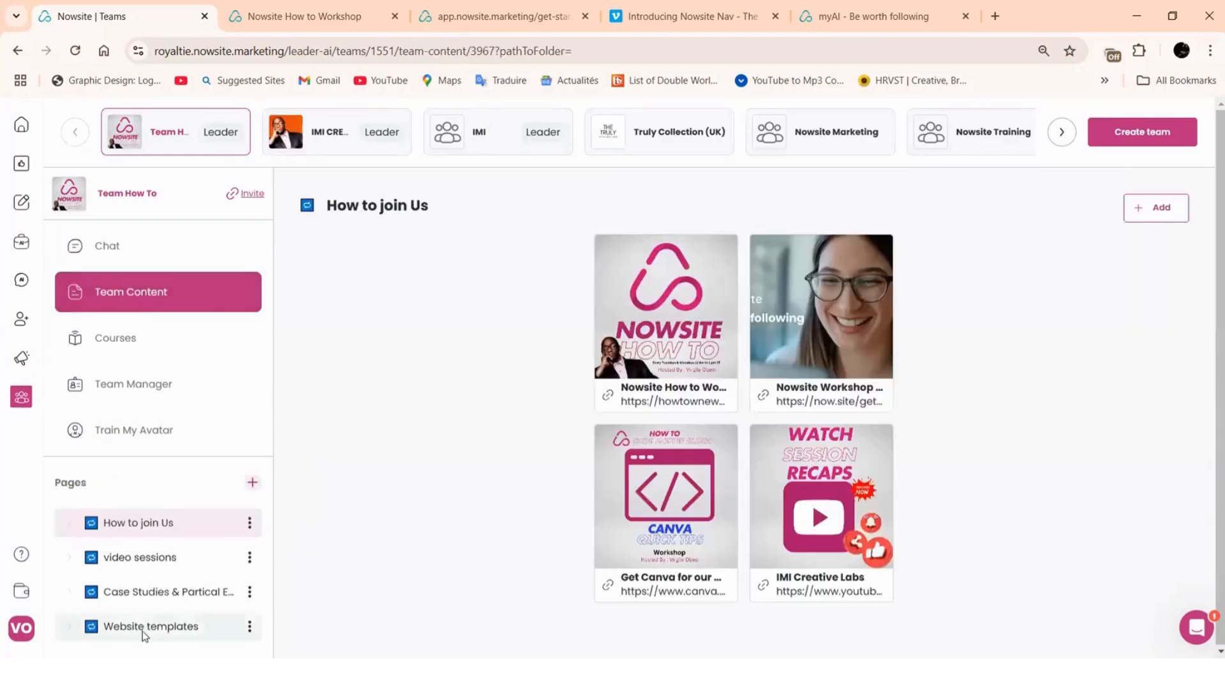
click(142, 629)
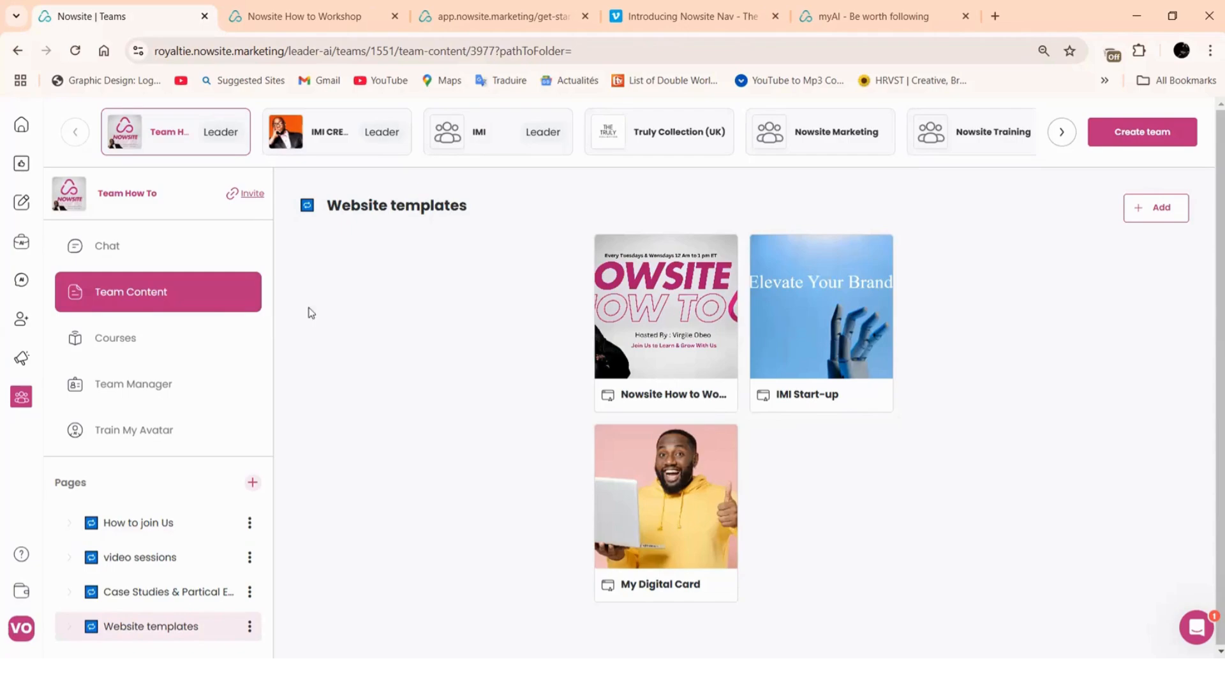
mouse_move(20, 366)
click(112, 409)
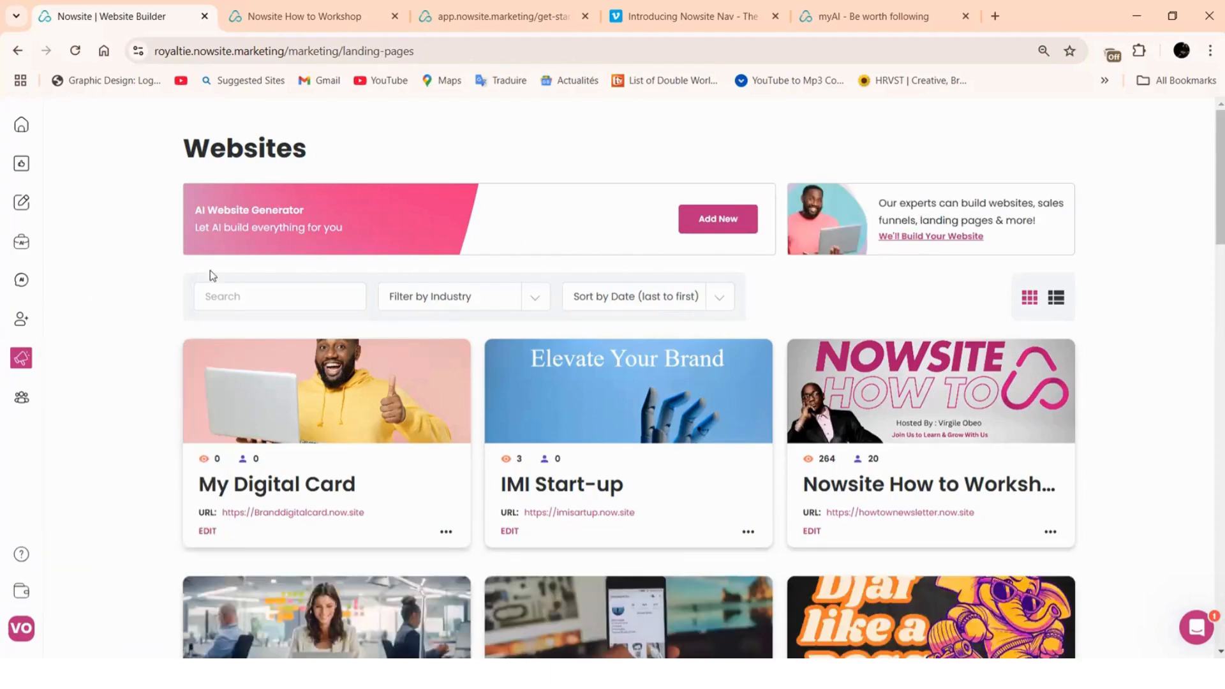
Start a new website via Add New and decline the AI generator to build it manually
click(718, 219)
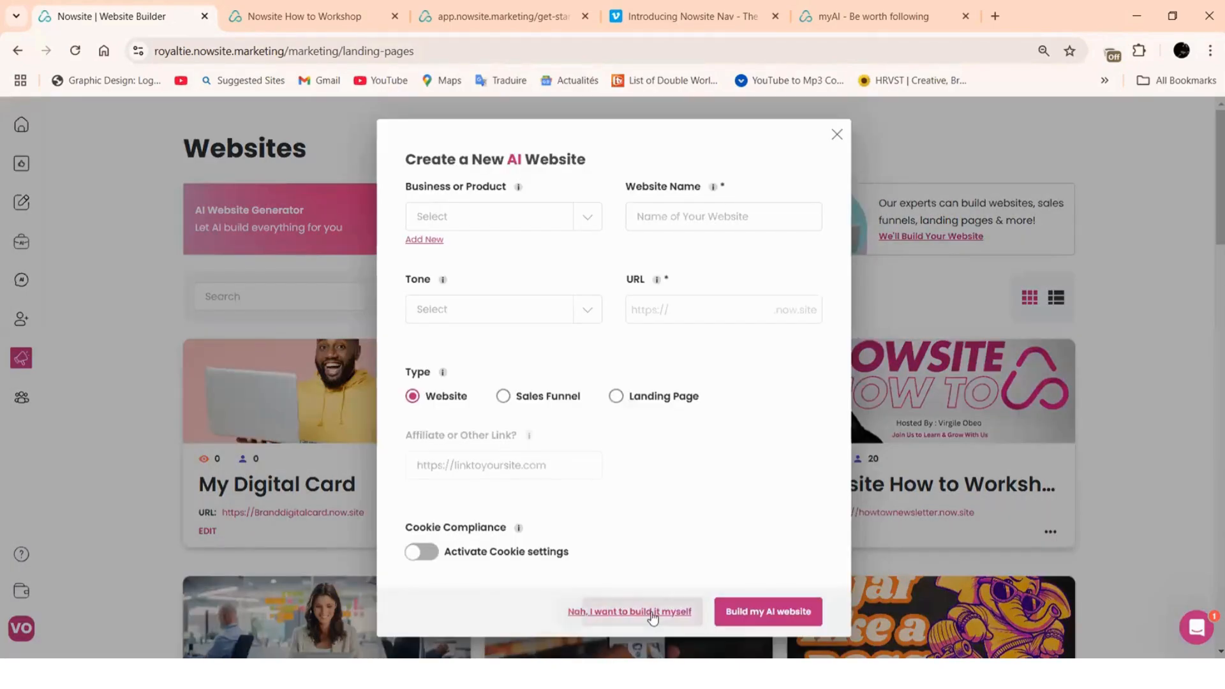
click(652, 613)
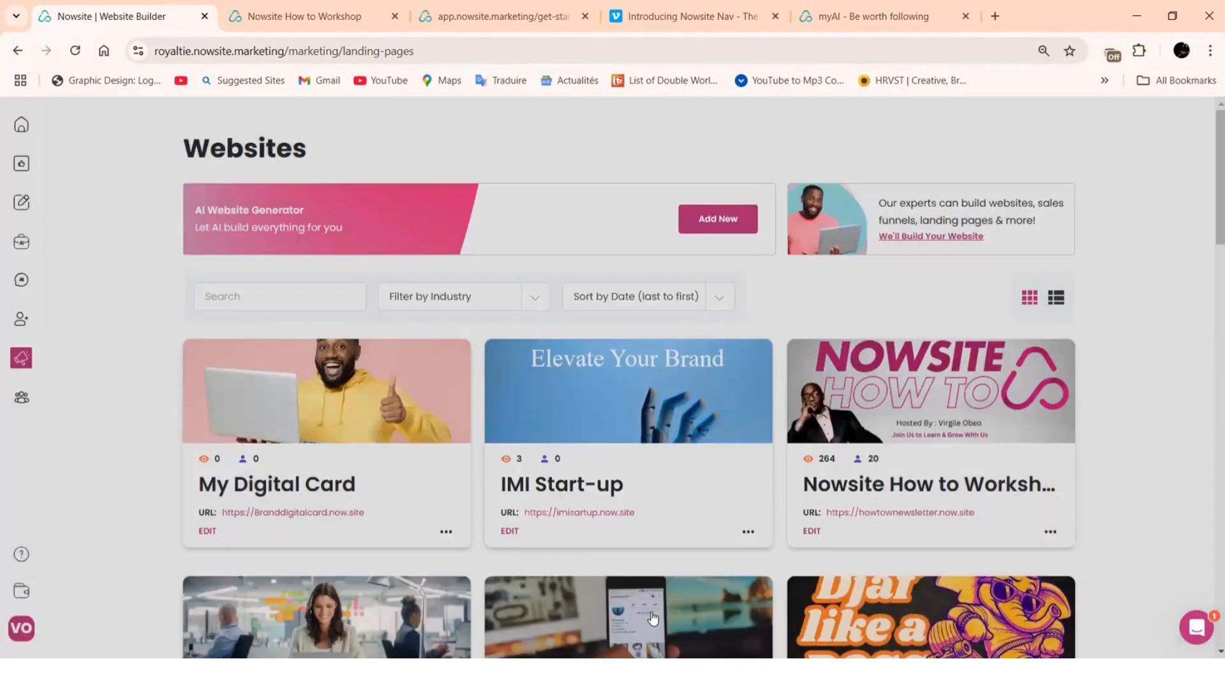
scroll(766, 343, down, 5)
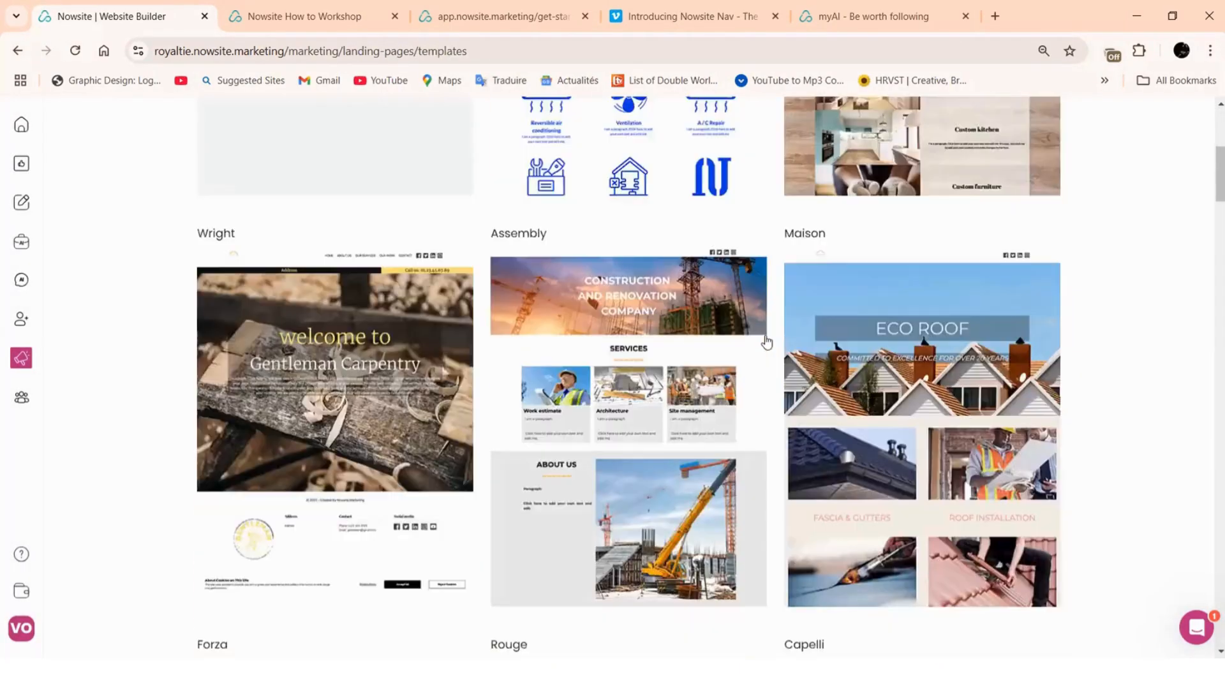
scroll(766, 345, down, 10)
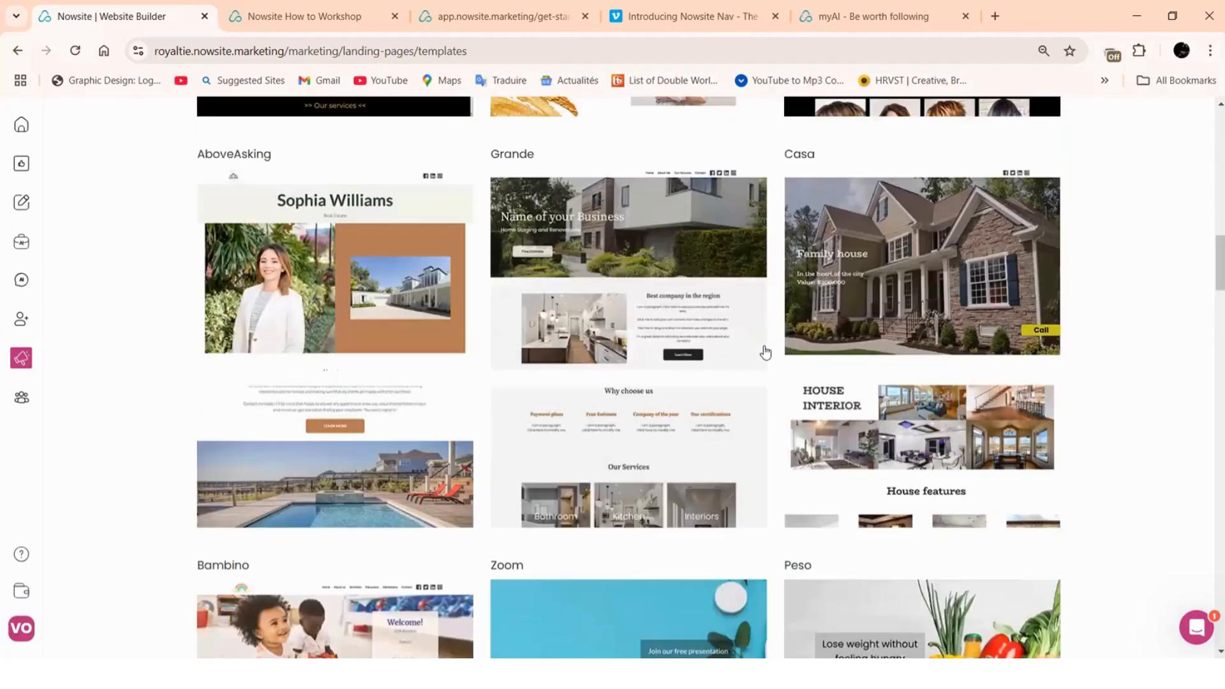
scroll(765, 352, down, 15)
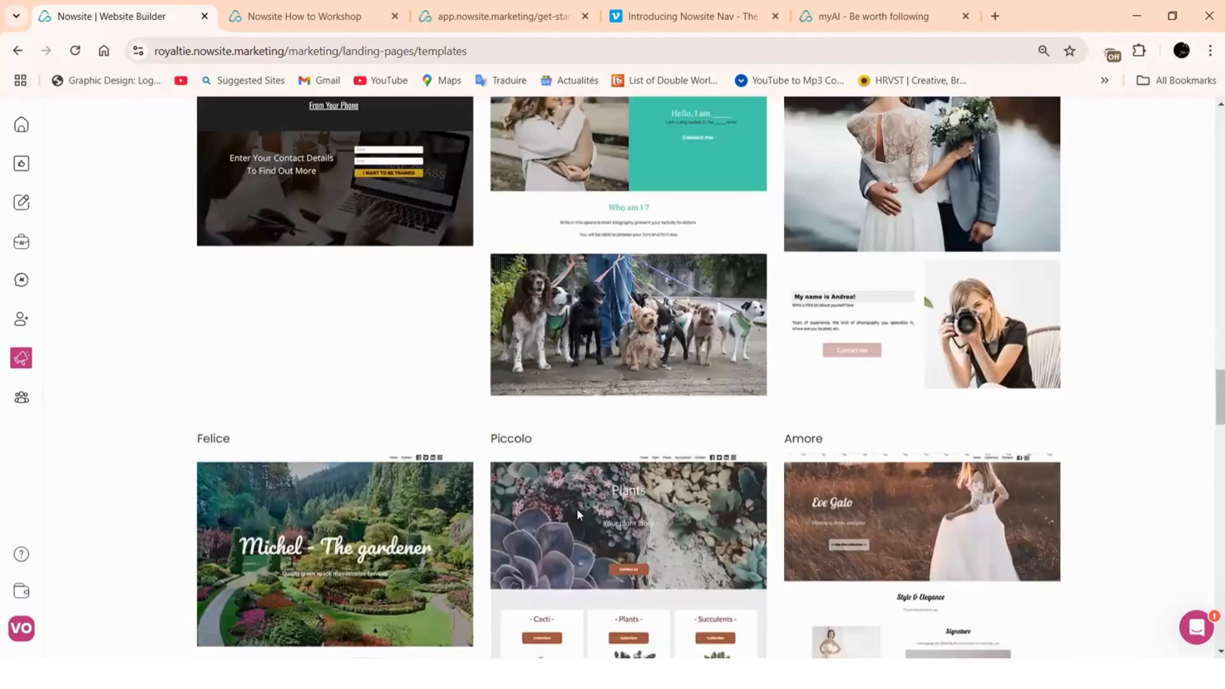
scroll(409, 514, down, 5)
scroll(383, 403, up, 4)
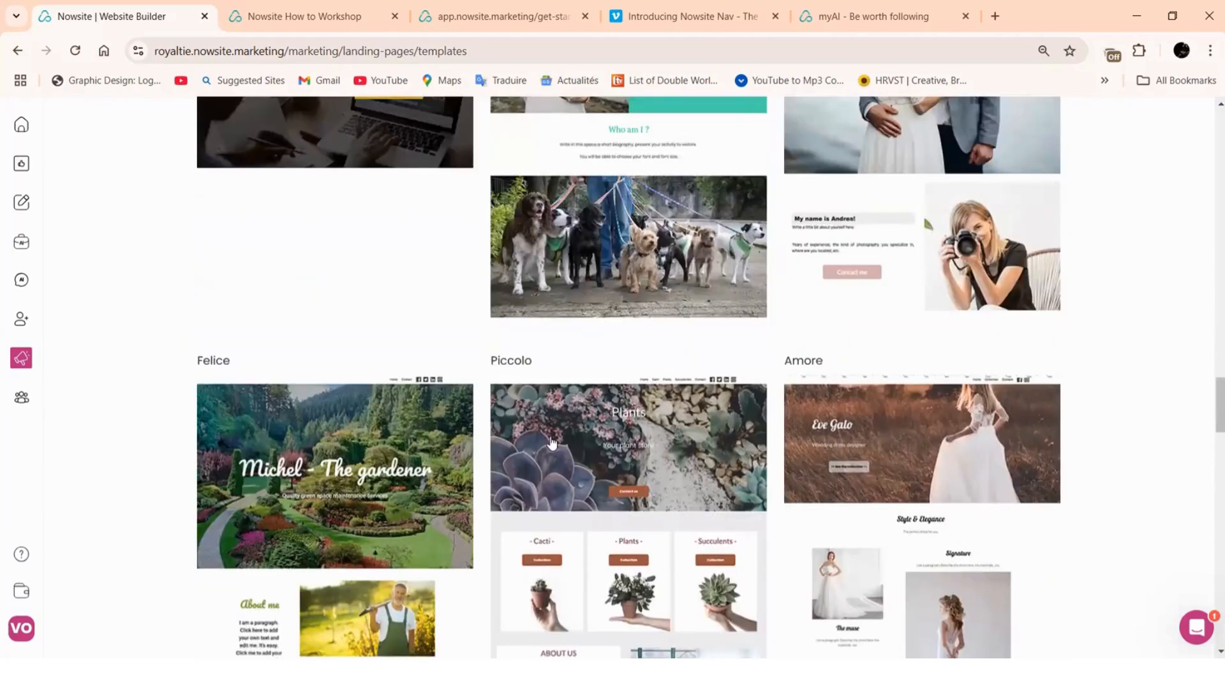
scroll(553, 442, down, 1)
scroll(553, 442, down, 2)
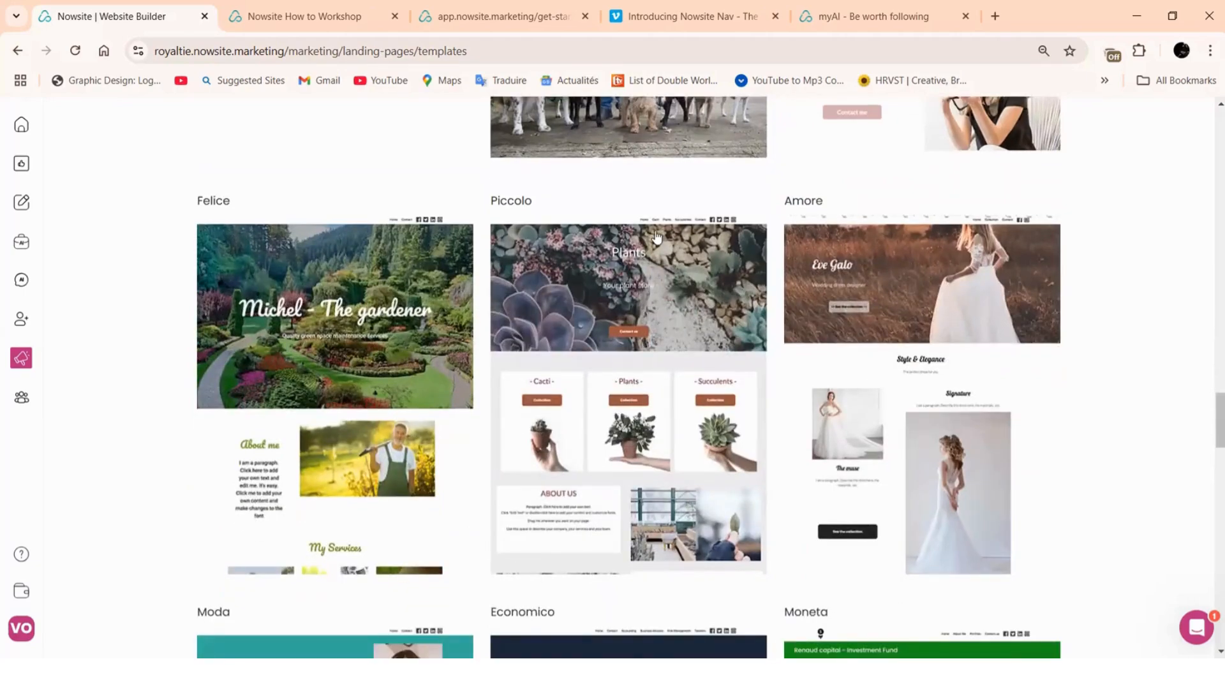
scroll(778, 381, down, 7)
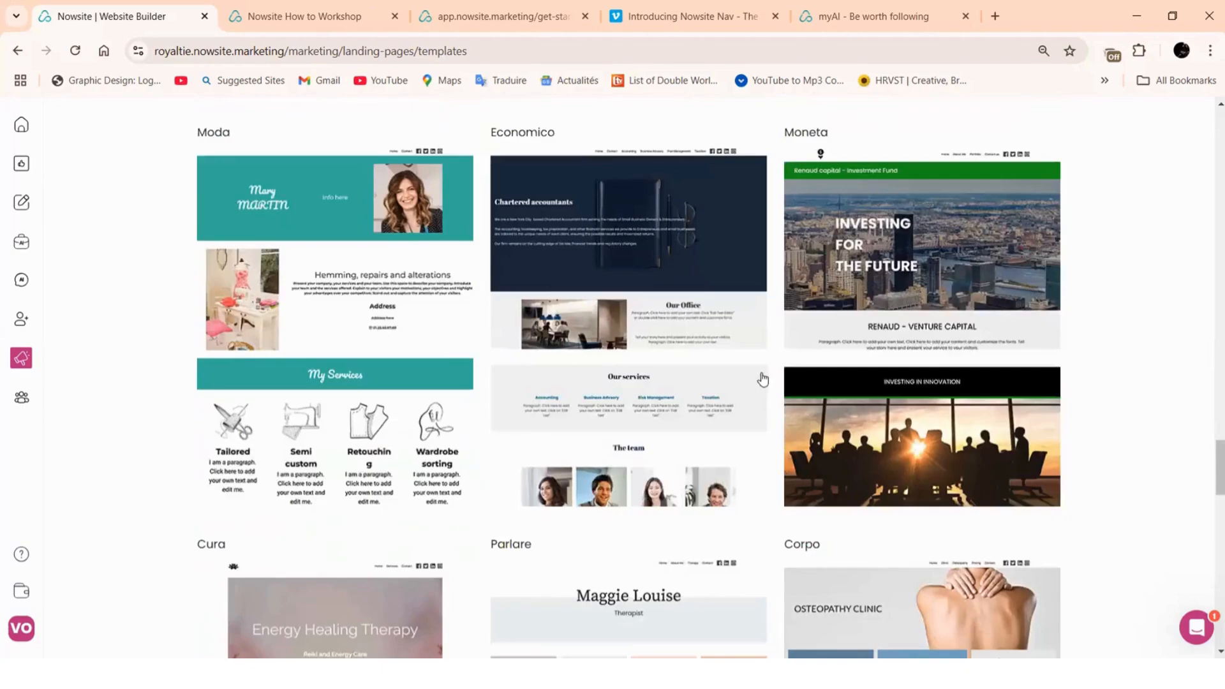
scroll(760, 293, down, 8)
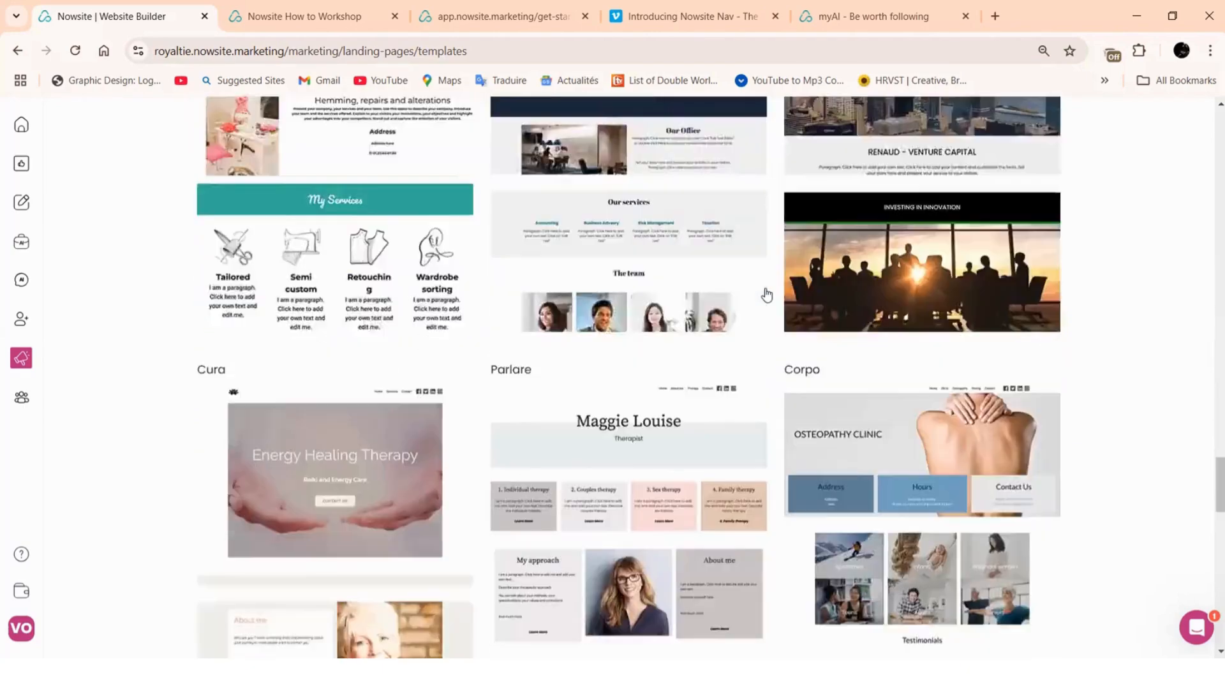
scroll(765, 294, down, 8)
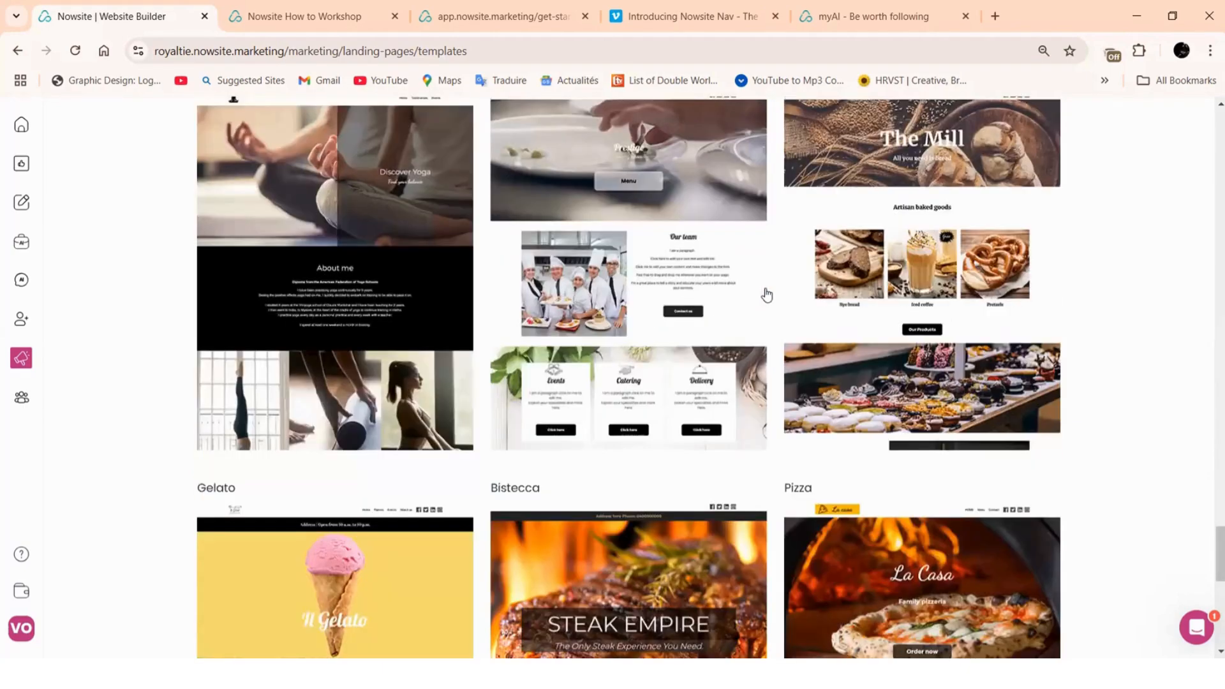
scroll(421, 279, down, 3)
scroll(416, 357, up, 7)
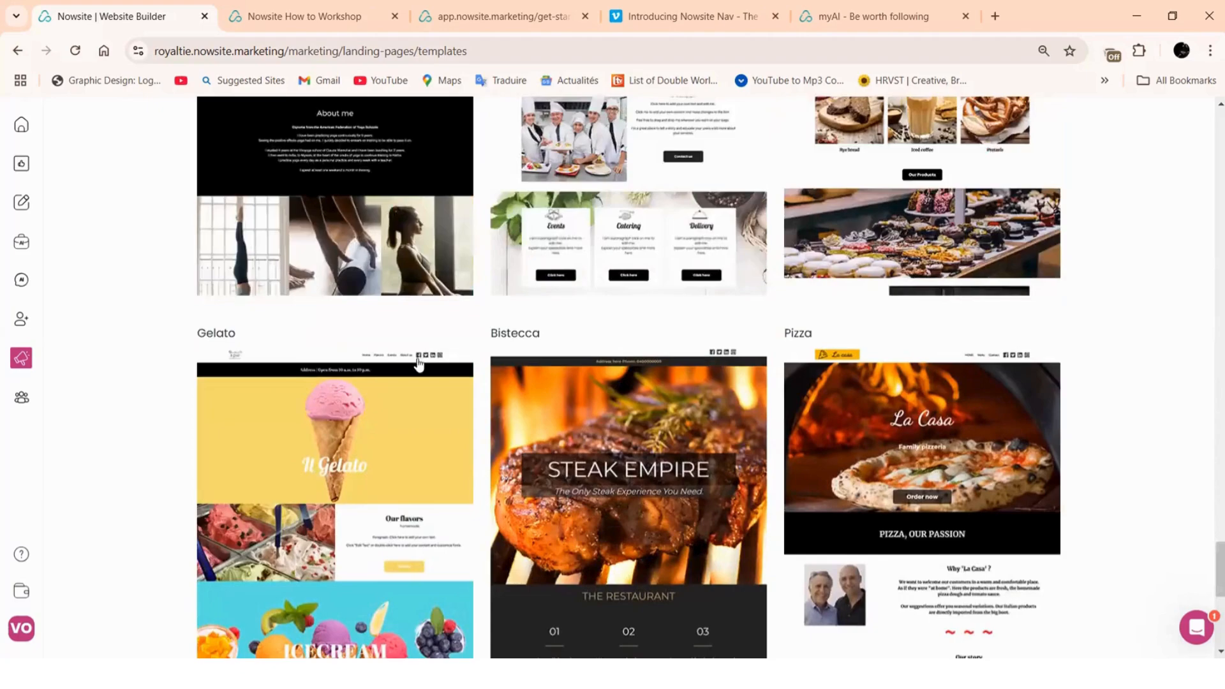
scroll(439, 391, up, 9)
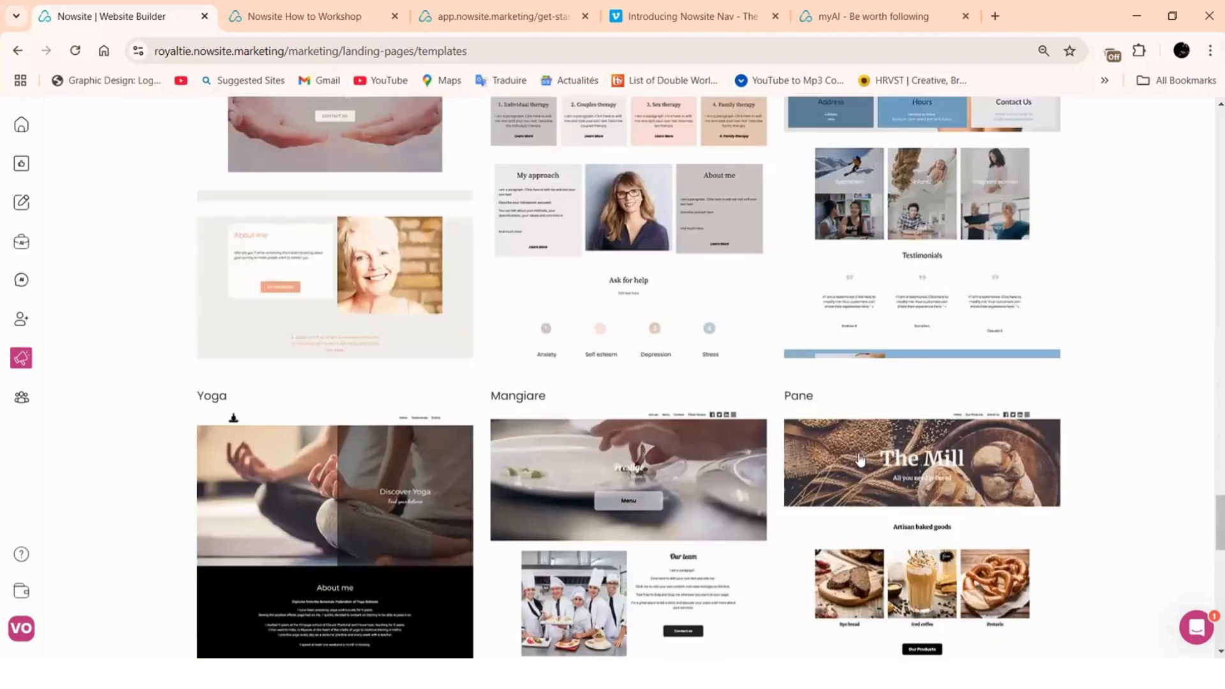
scroll(860, 458, up, 8)
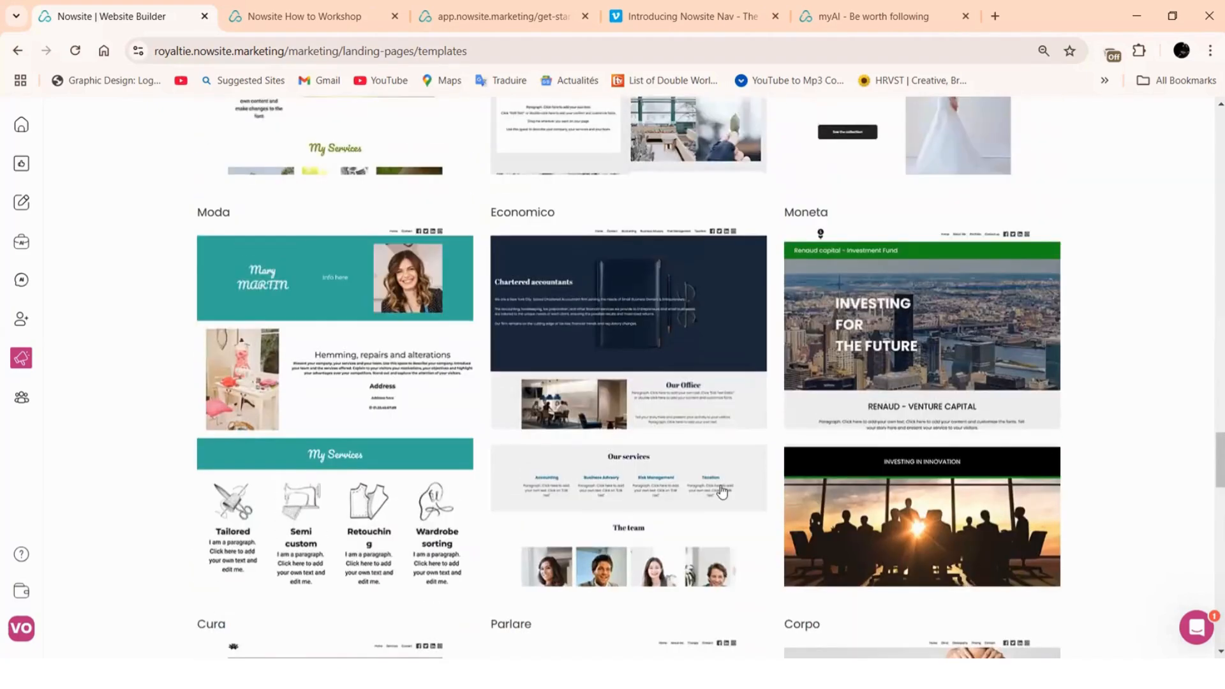
scroll(721, 492, up, 1)
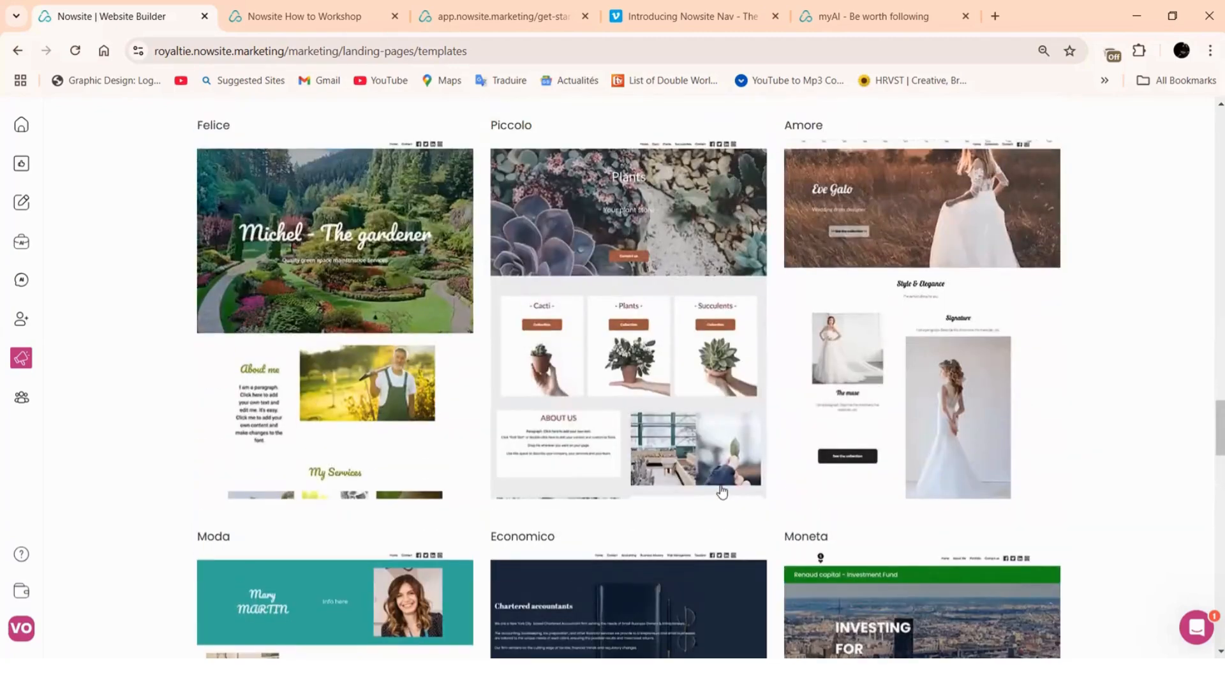
scroll(721, 492, up, 17)
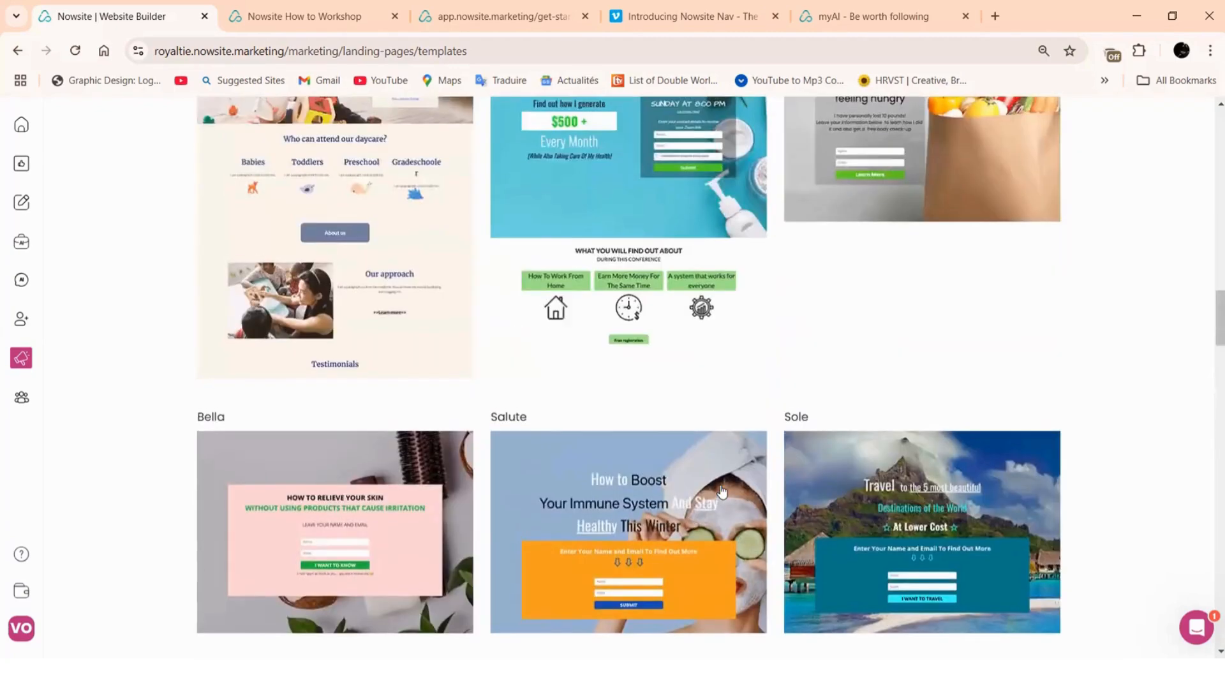
scroll(722, 491, up, 5)
scroll(721, 492, up, 11)
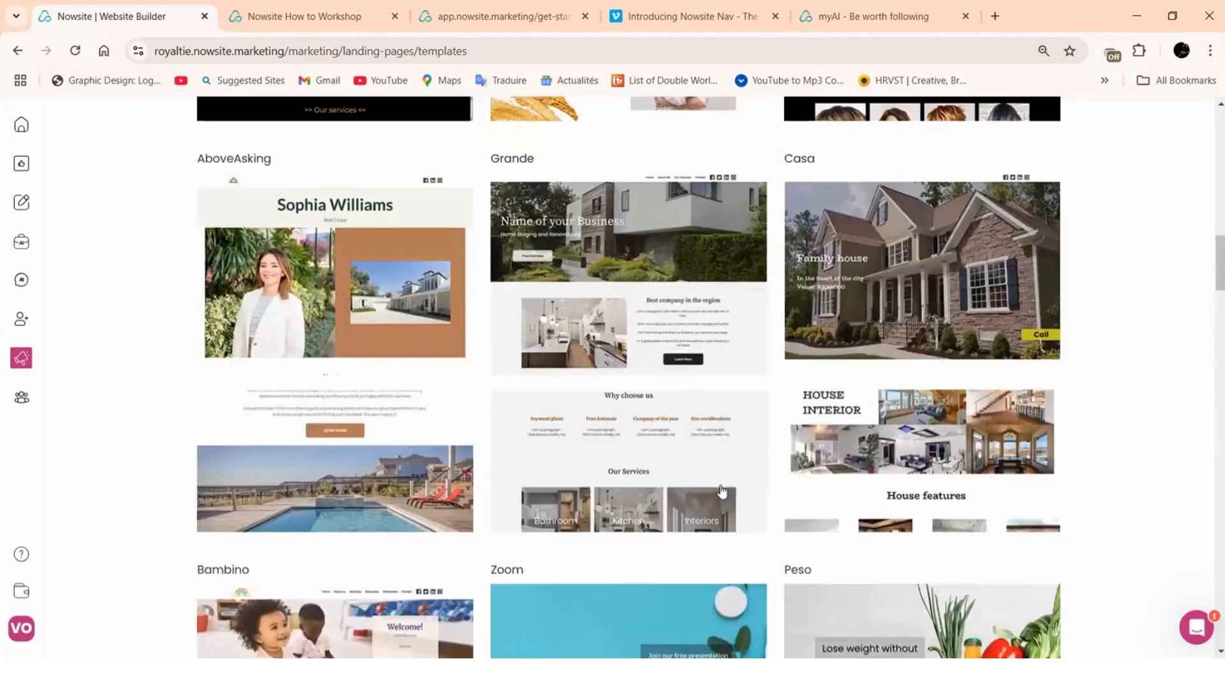
scroll(722, 492, up, 3)
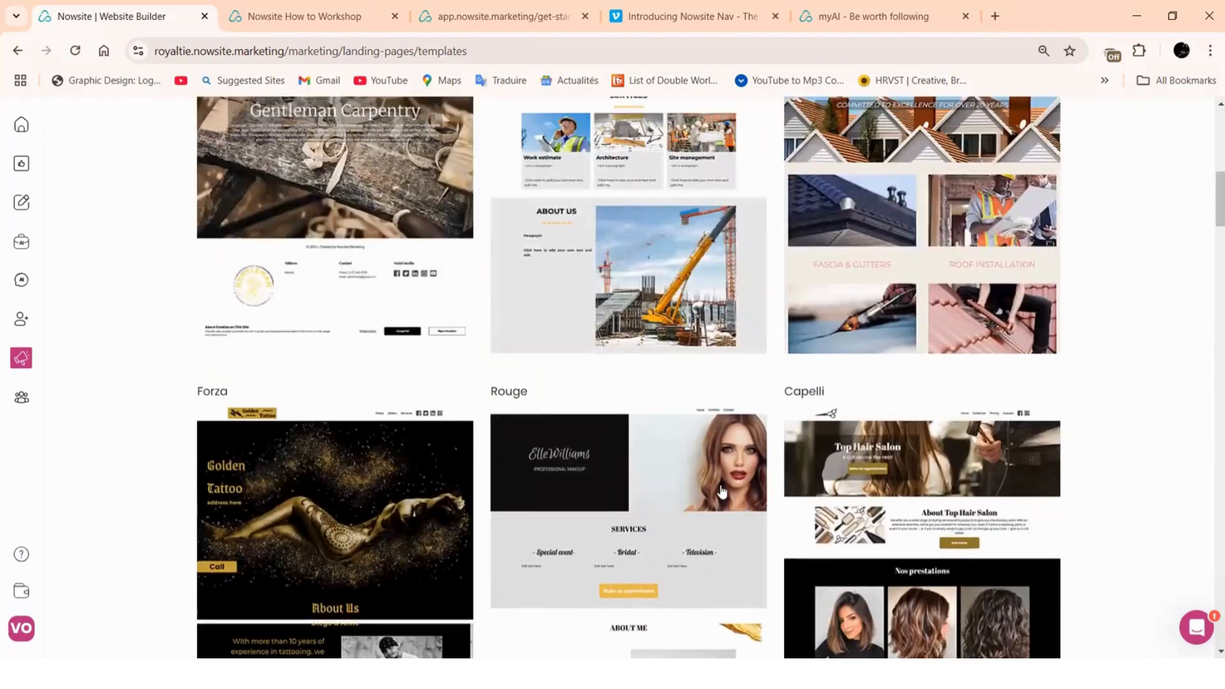
scroll(722, 492, up, 11)
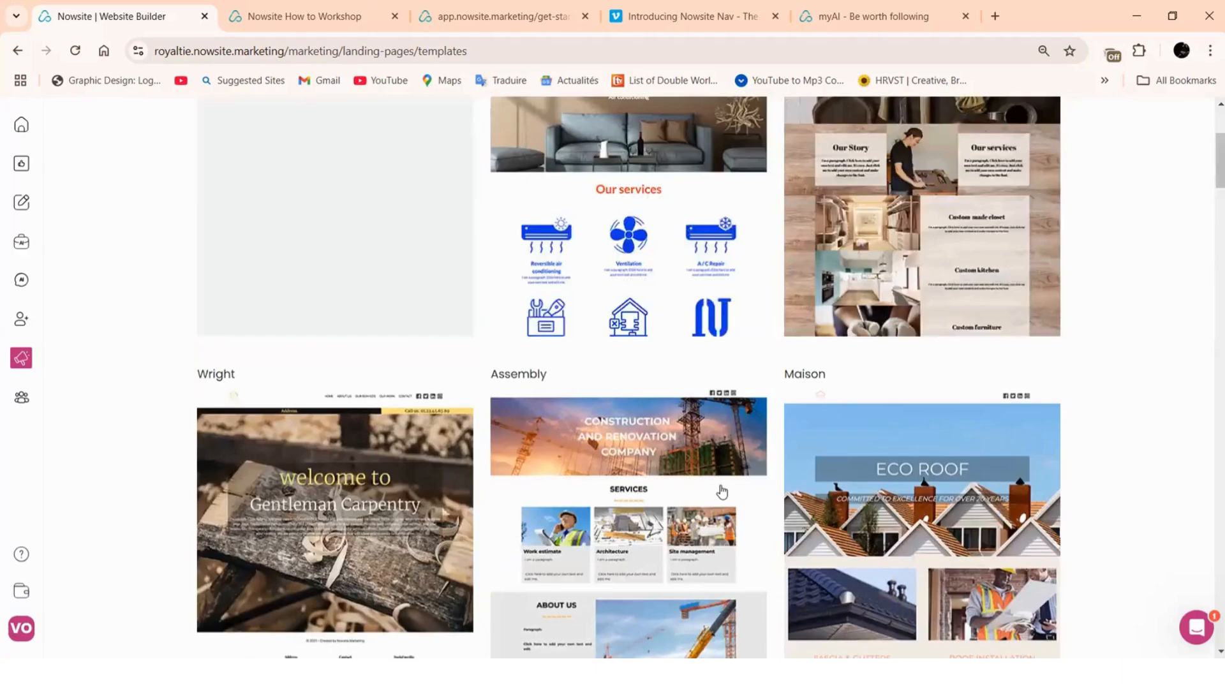
scroll(670, 380, down, 3)
scroll(671, 380, down, 4)
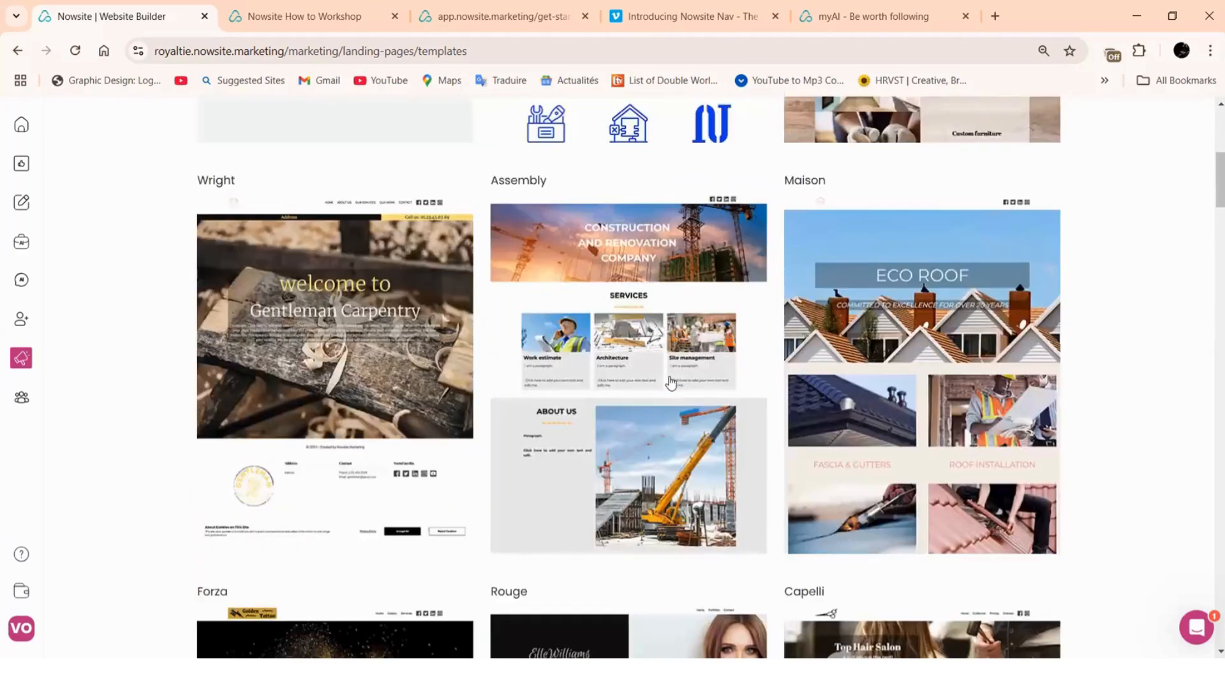
scroll(761, 397, down, 10)
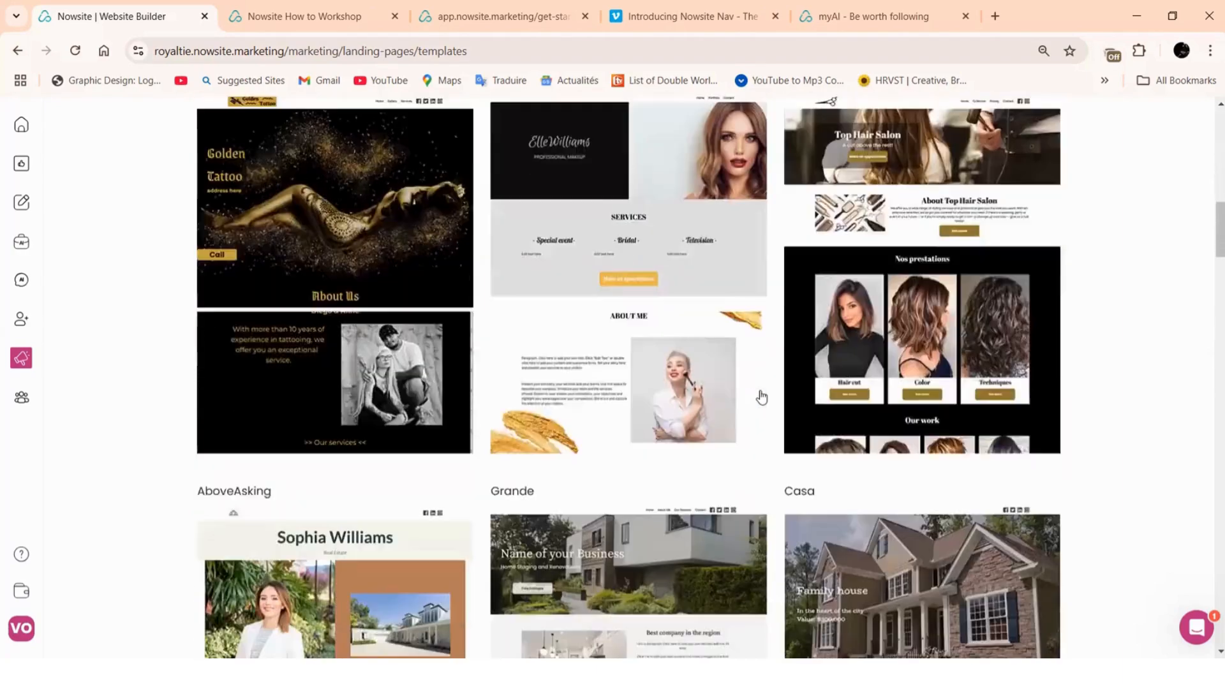
scroll(761, 396, down, 9)
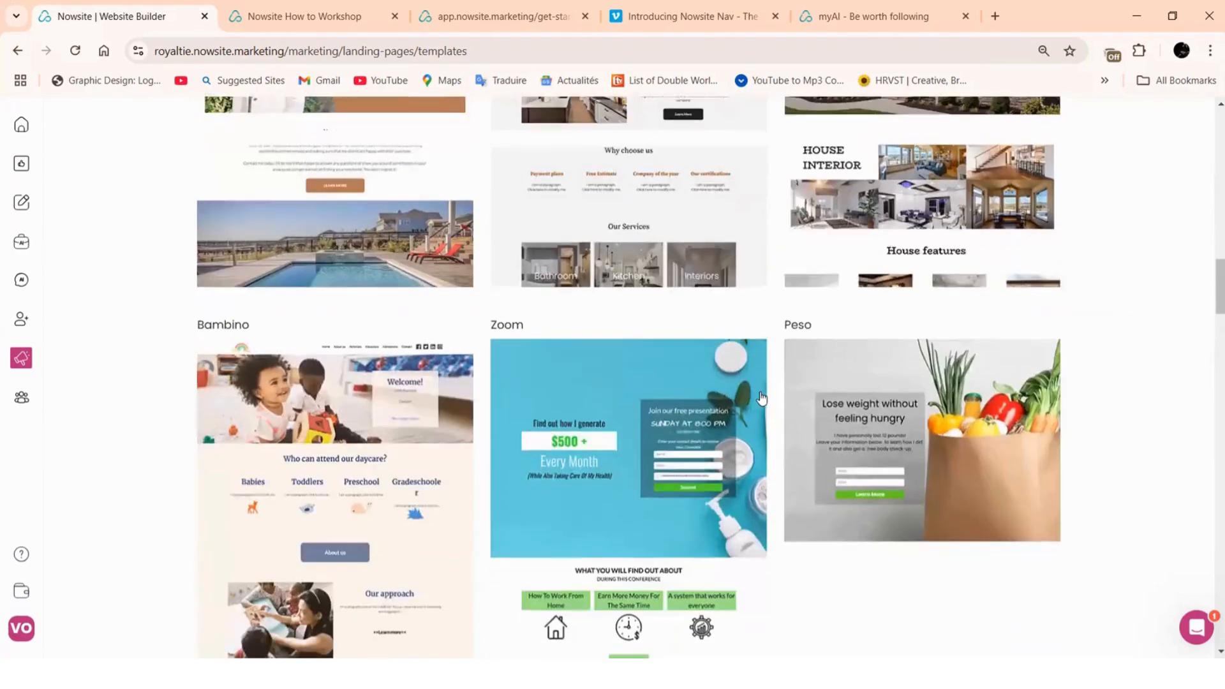
scroll(761, 398, down, 10)
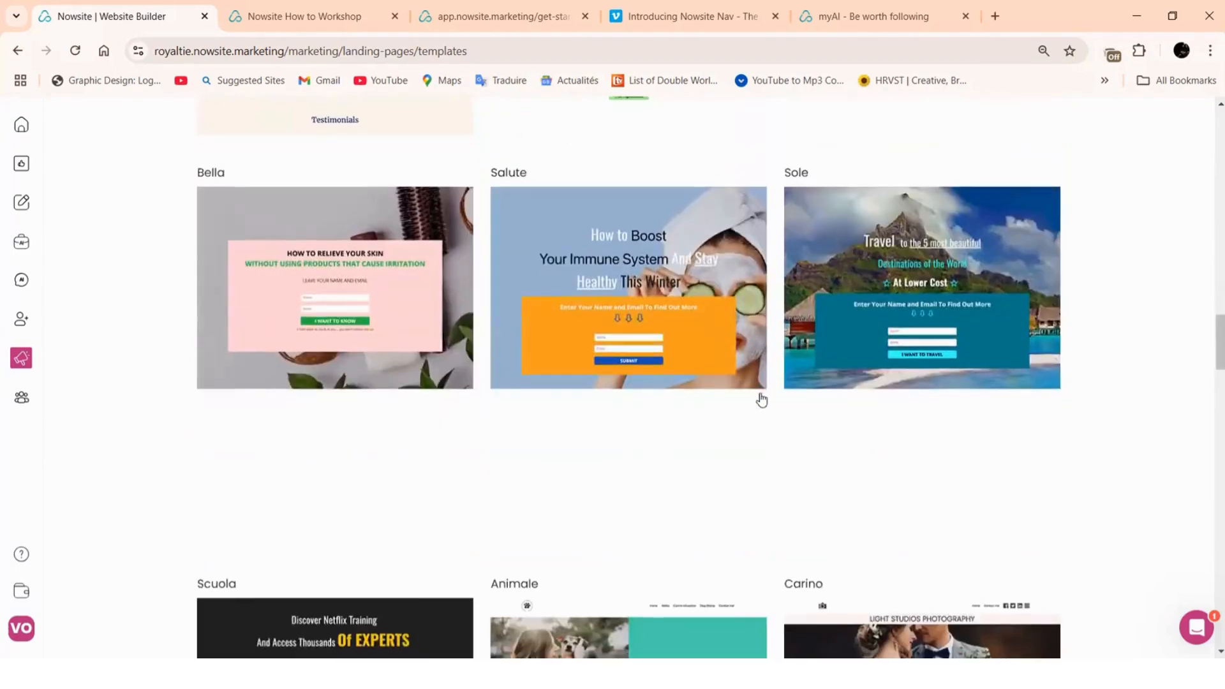
scroll(761, 399, down, 5)
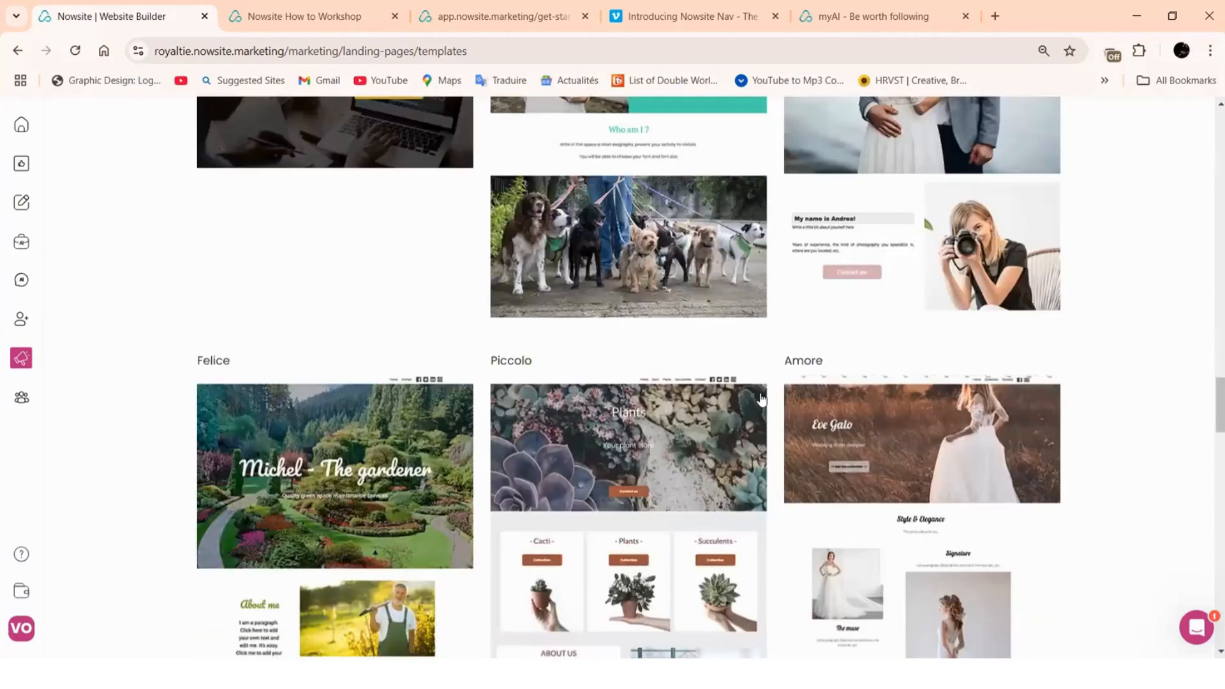
scroll(761, 399, down, 4)
scroll(761, 399, down, 14)
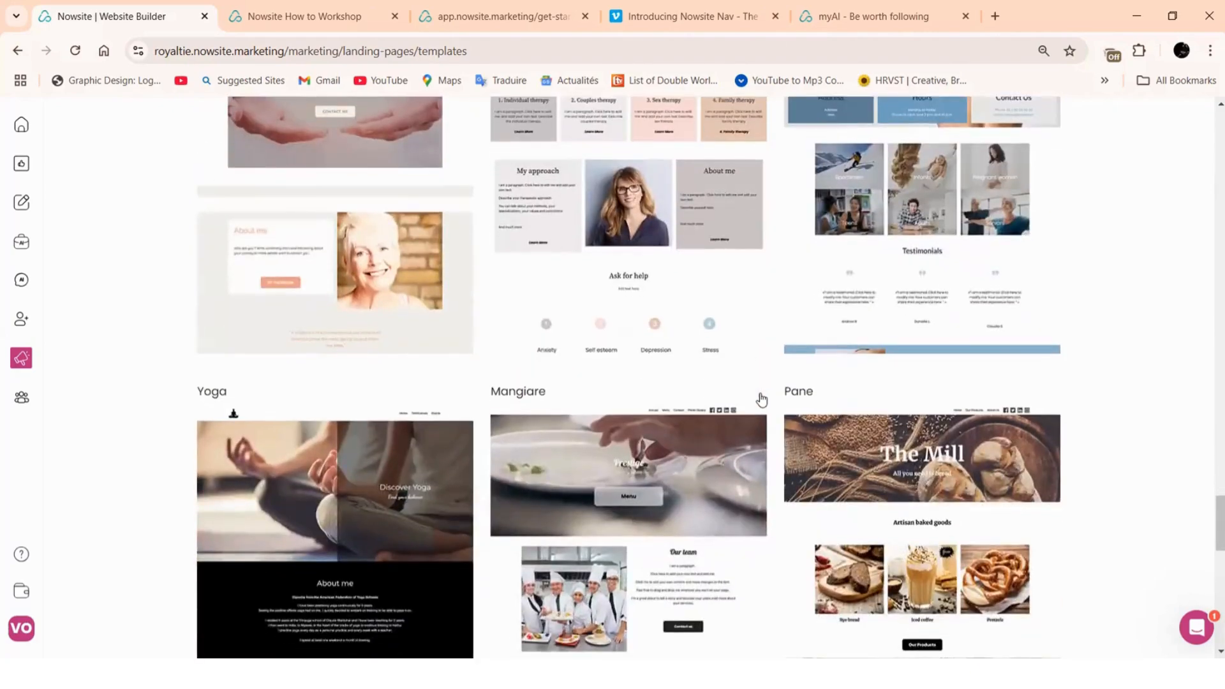
scroll(762, 398, down, 15)
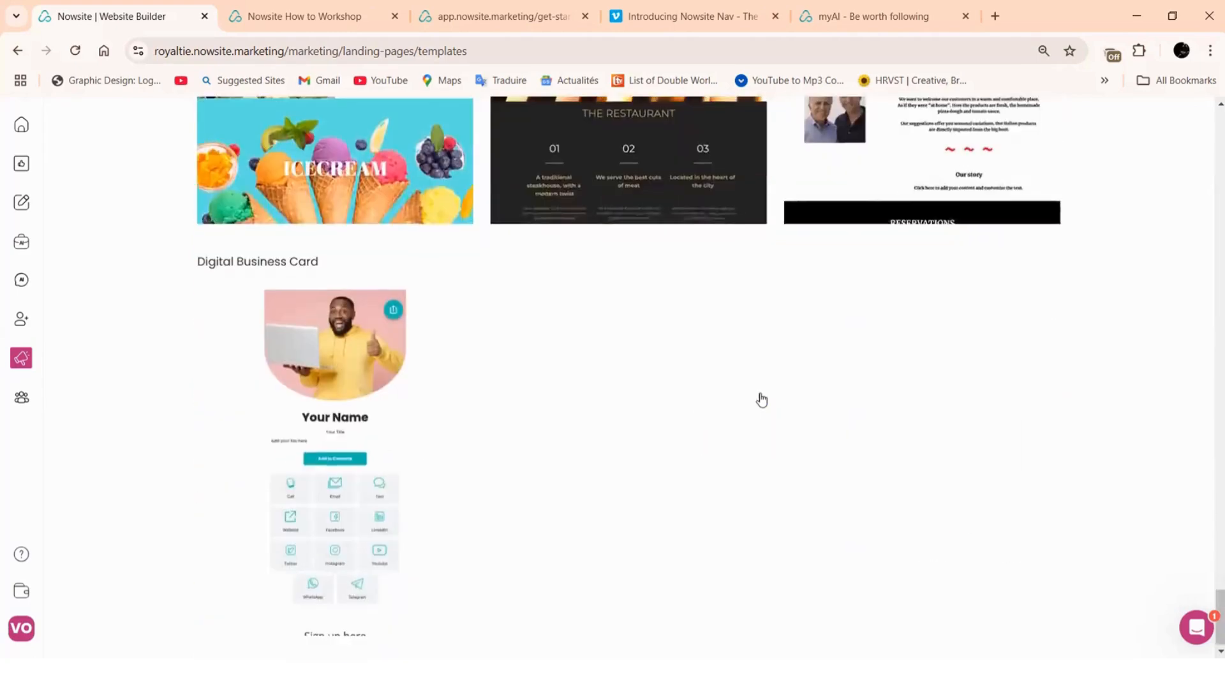
scroll(761, 399, up, 4)
scroll(761, 399, up, 6)
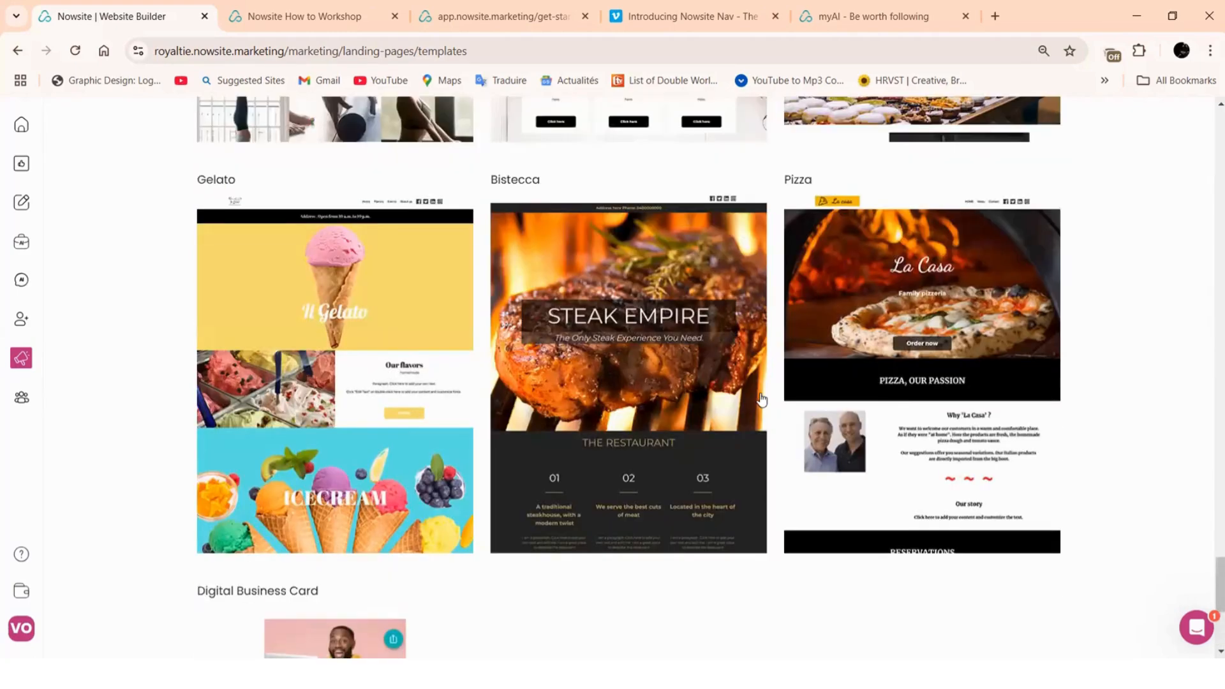
scroll(761, 400, up, 8)
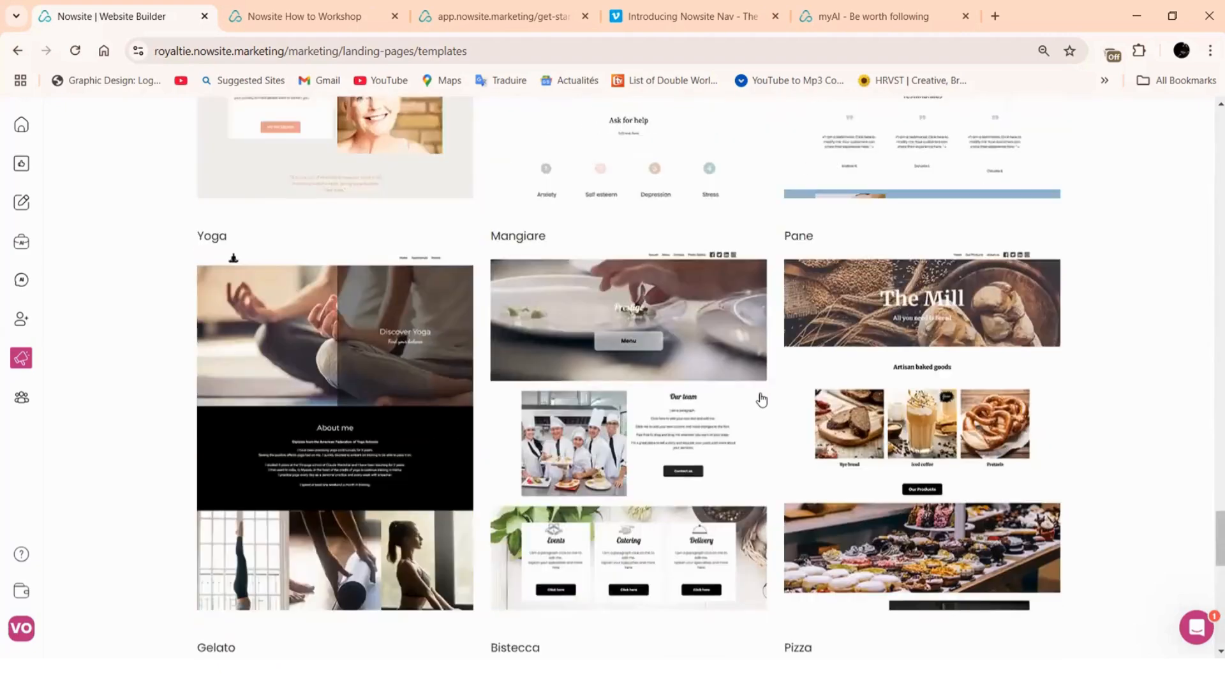
scroll(761, 400, up, 6)
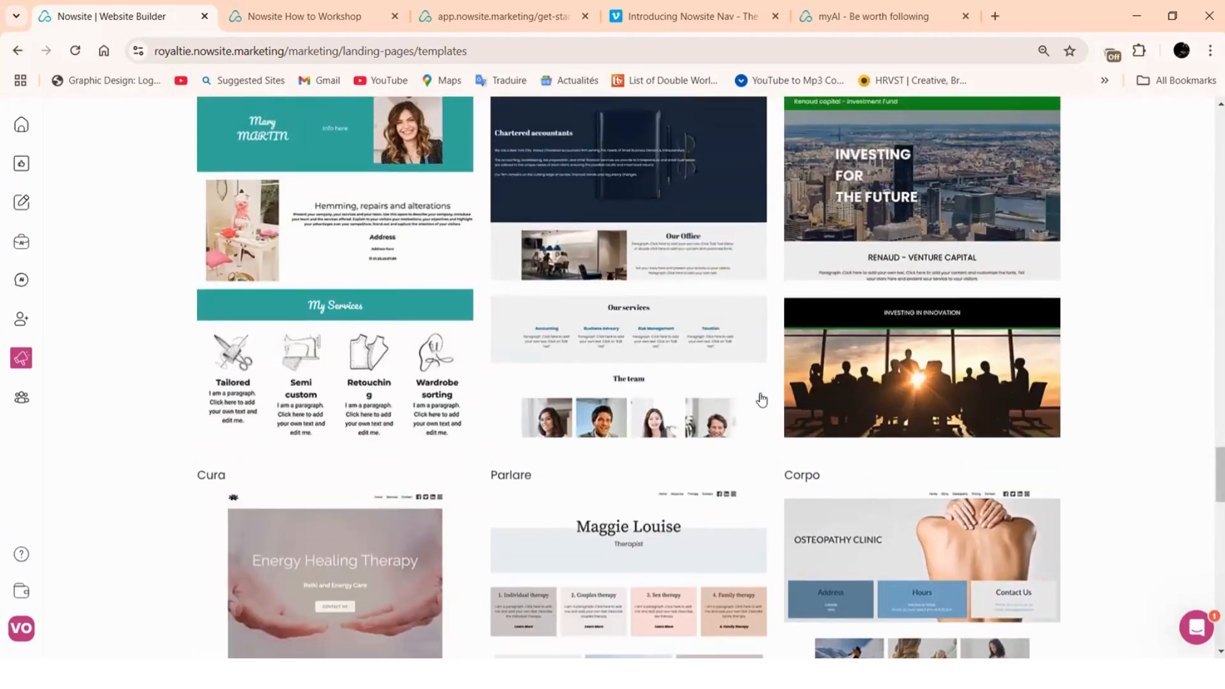
scroll(761, 400, up, 6)
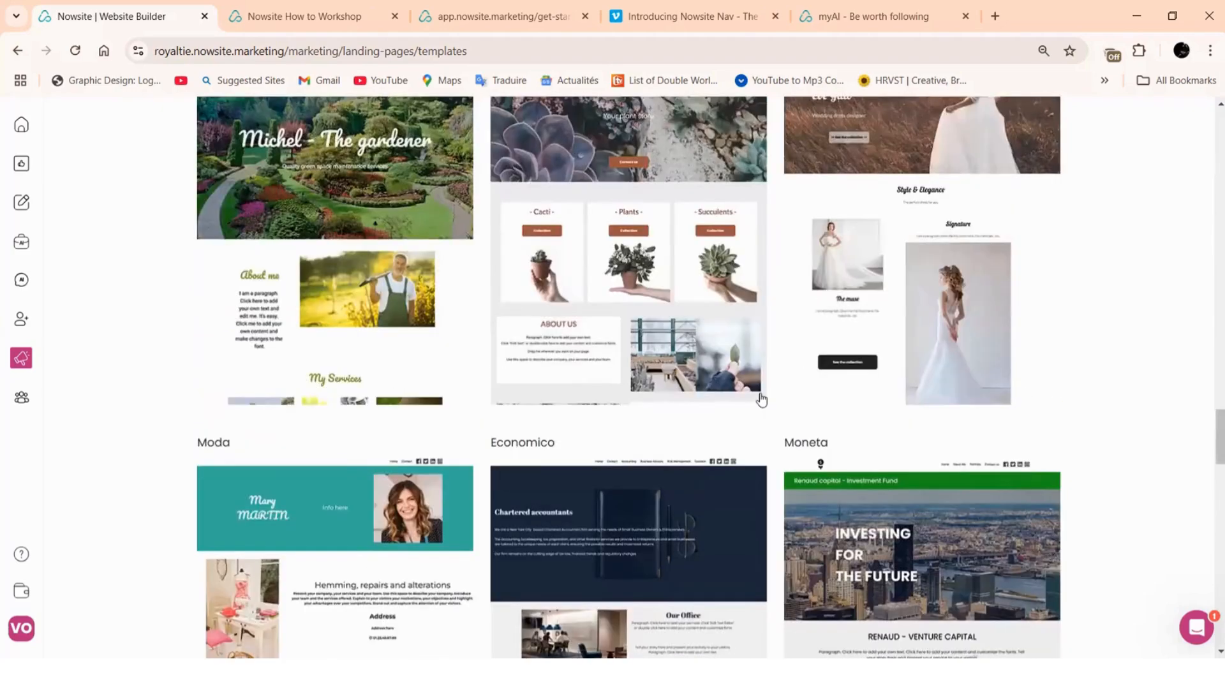
scroll(762, 400, up, 3)
scroll(761, 400, up, 2)
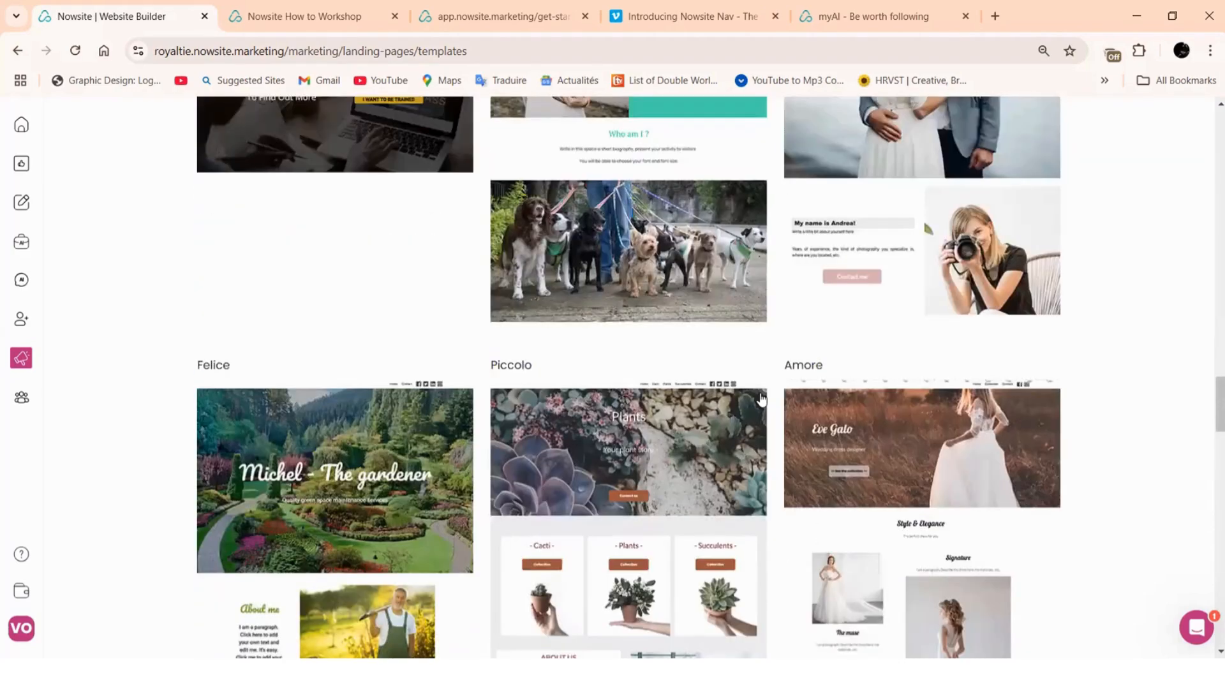
scroll(761, 400, up, 18)
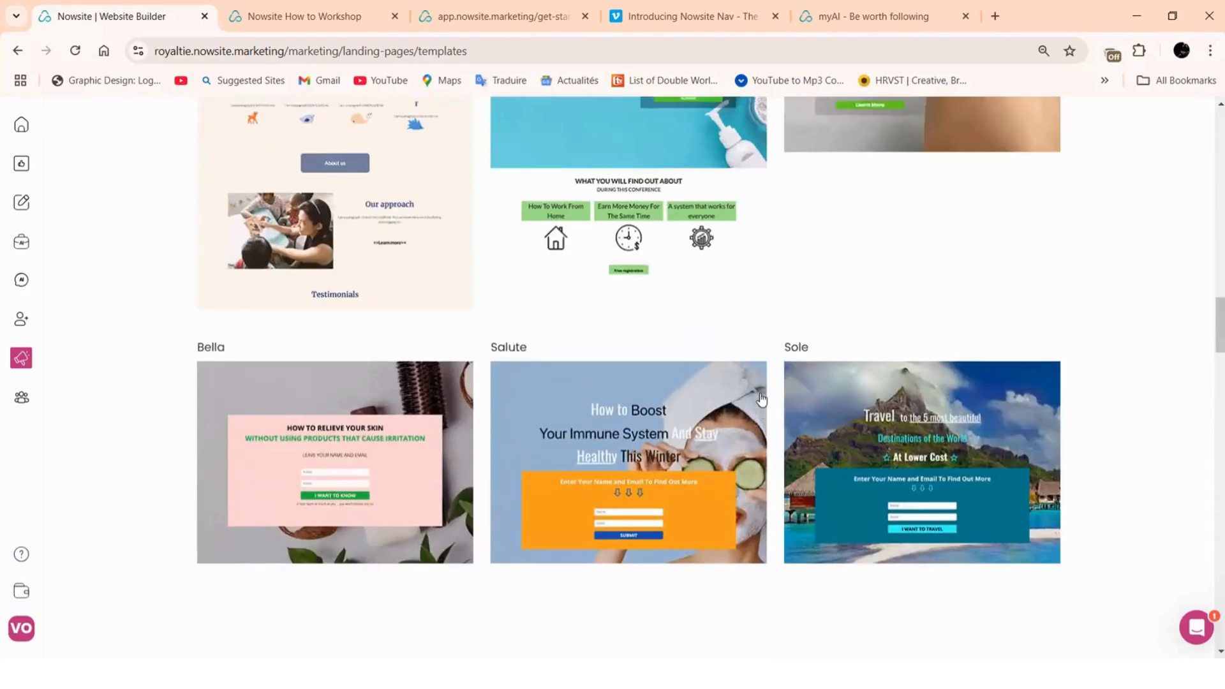
scroll(761, 400, up, 4)
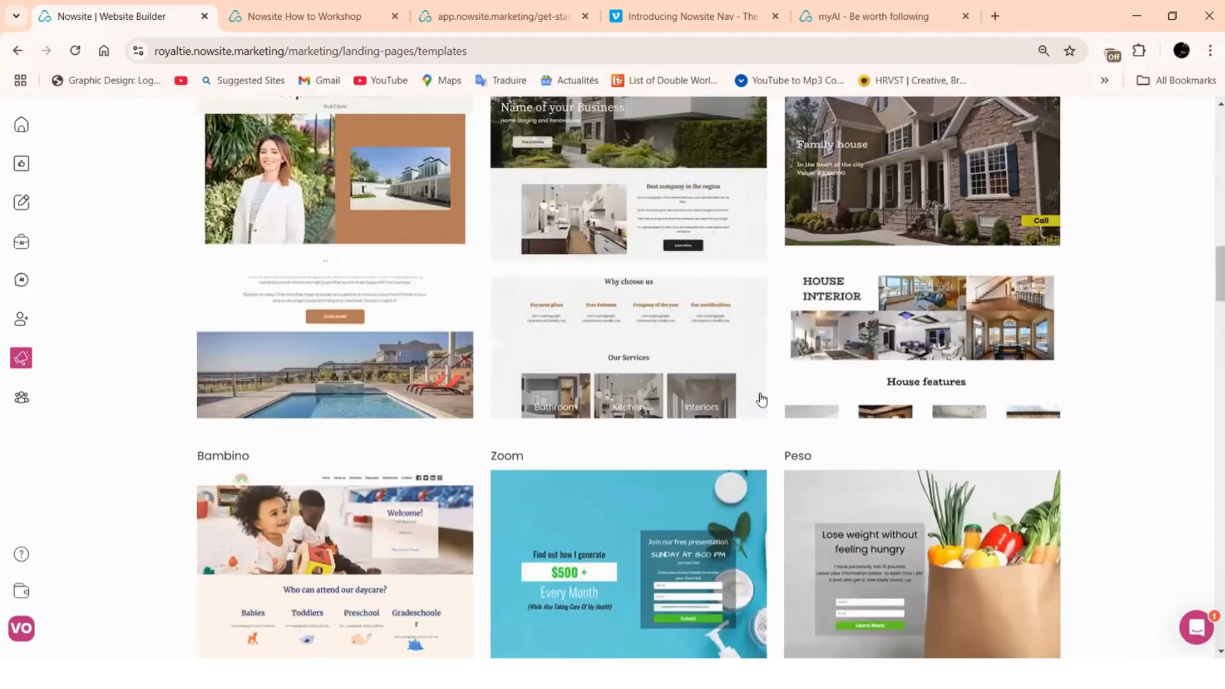
scroll(761, 400, up, 7)
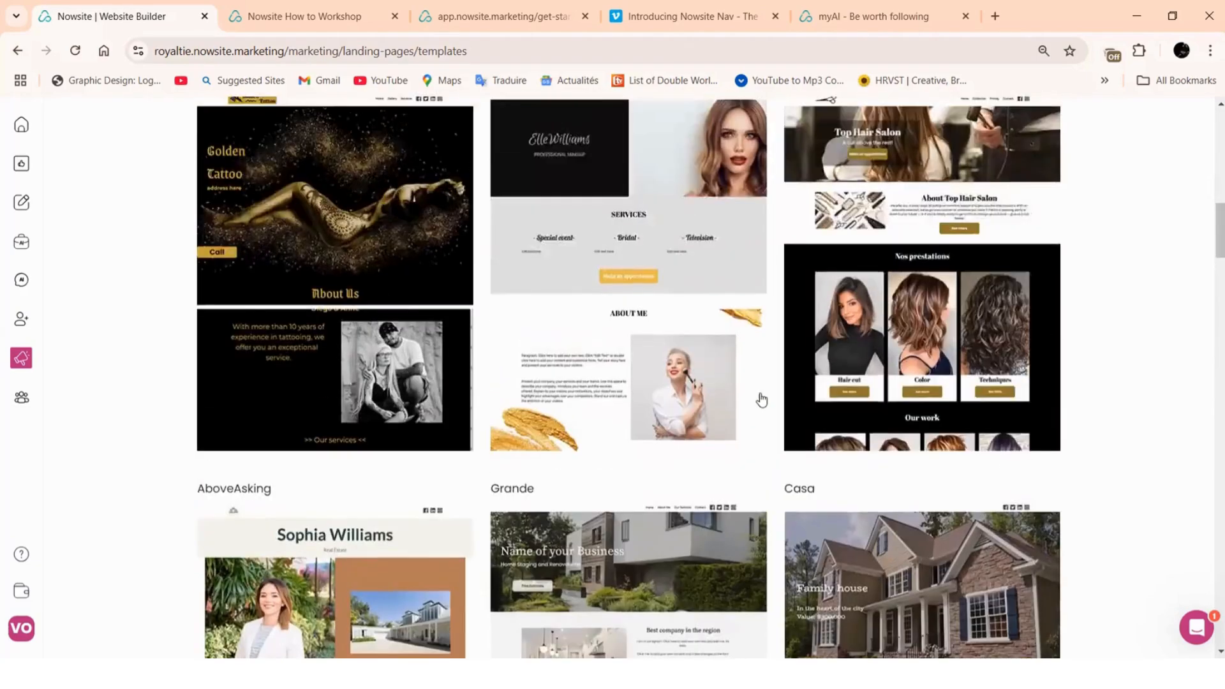
scroll(761, 400, up, 8)
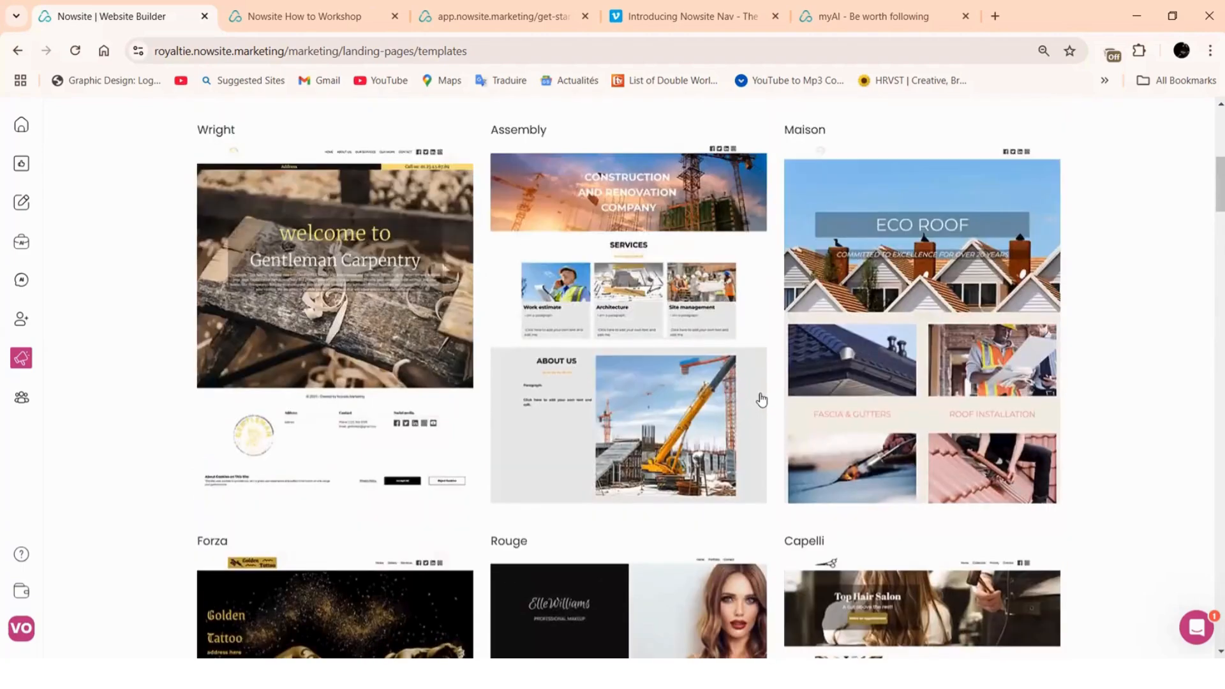
scroll(762, 400, up, 1)
scroll(761, 400, up, 1)
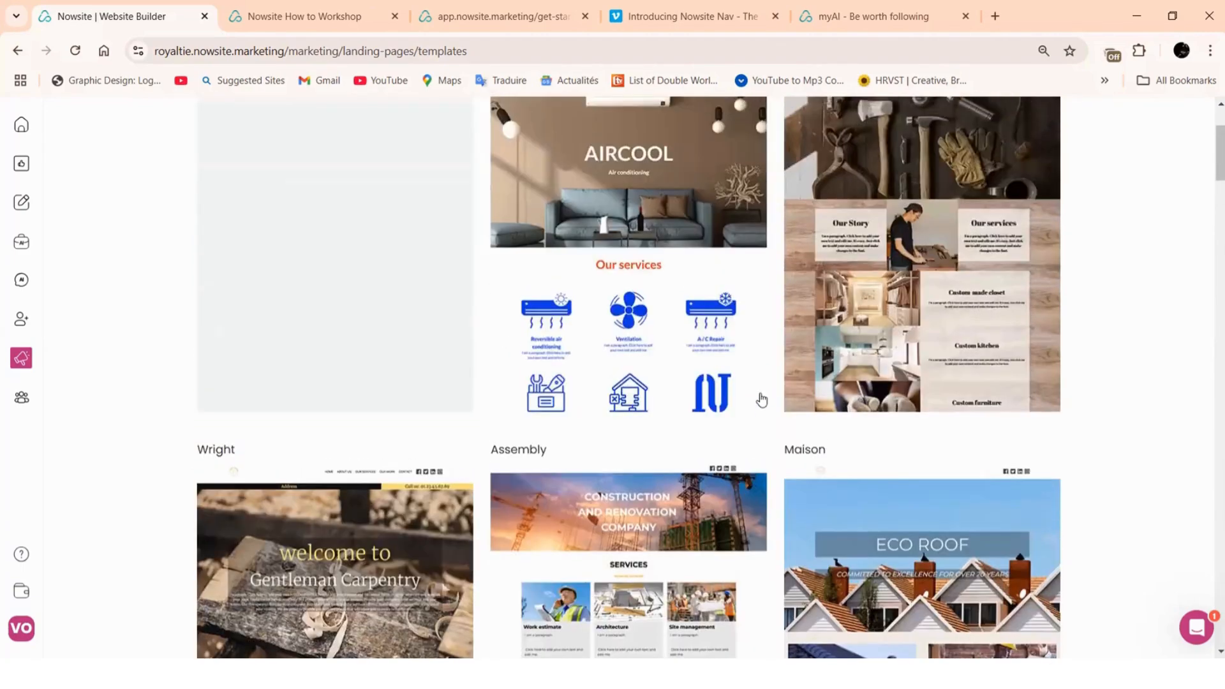
scroll(761, 400, down, 3)
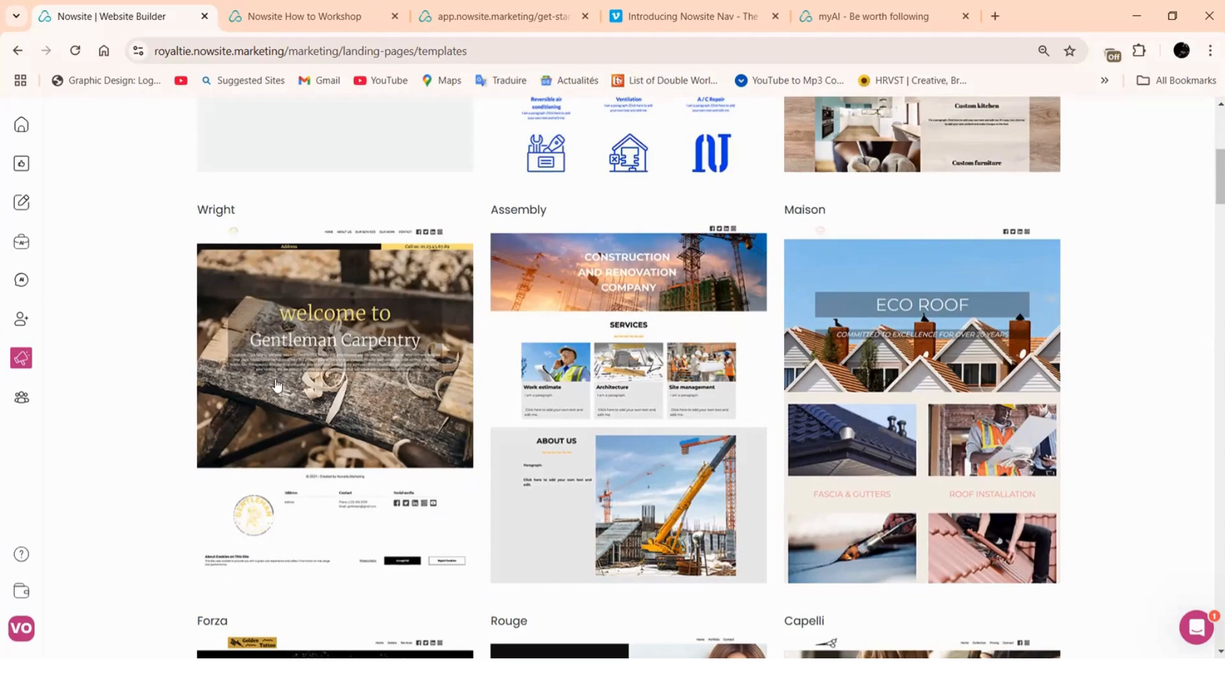
Start a website from the Wright template and paste the copied name into Website Name
click(280, 439)
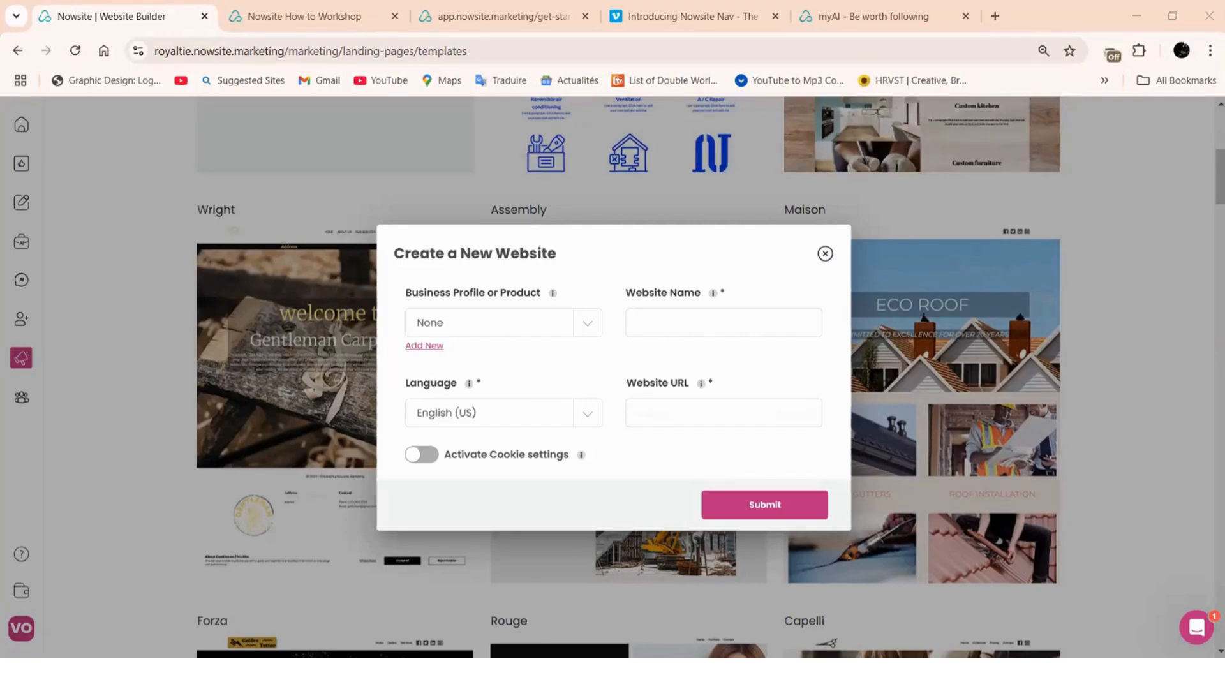
right_click(664, 418)
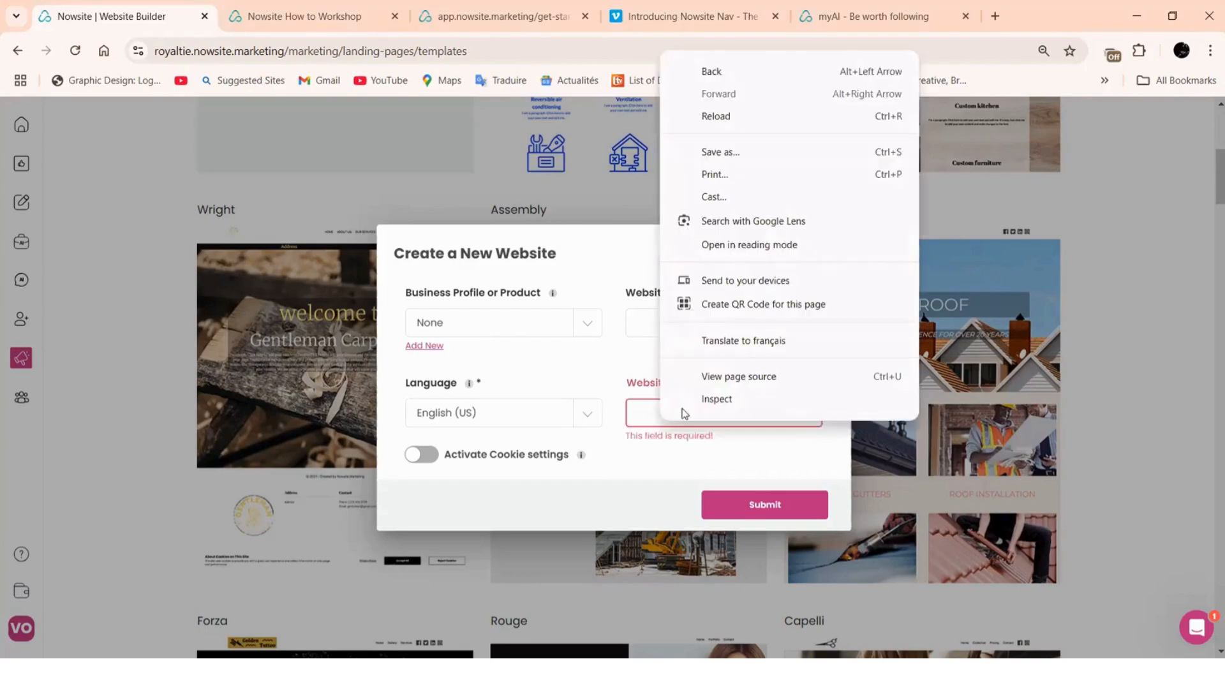
click(640, 323)
right_click(645, 328)
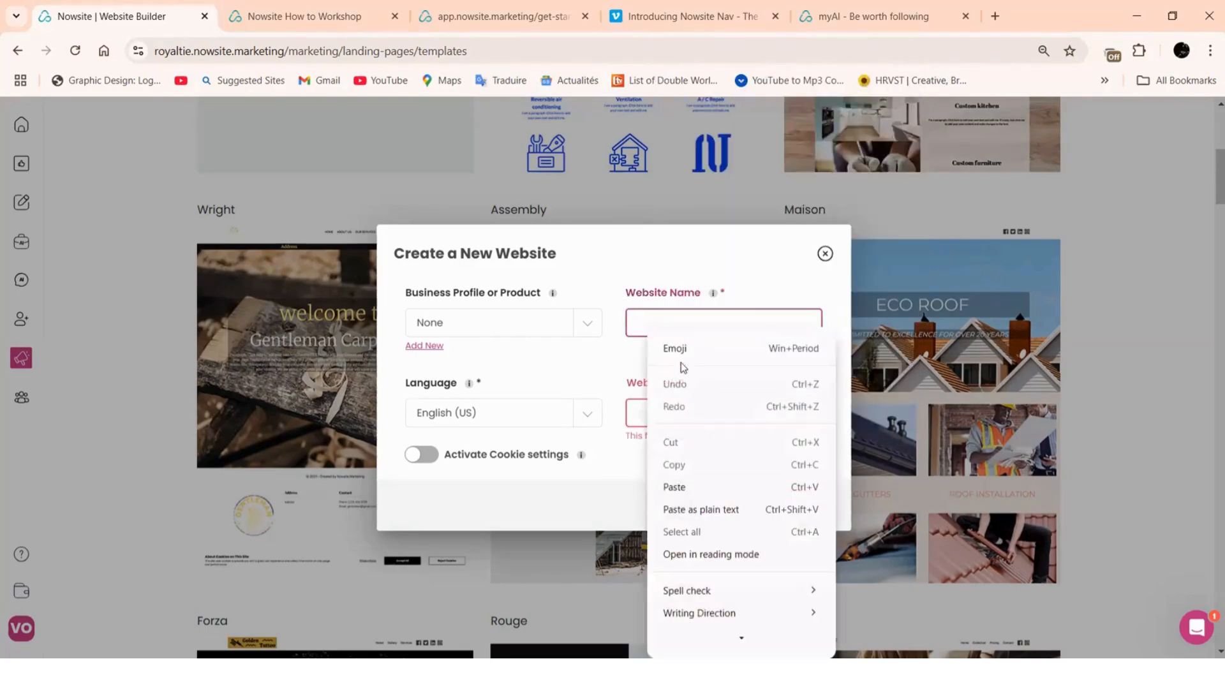
click(675, 485)
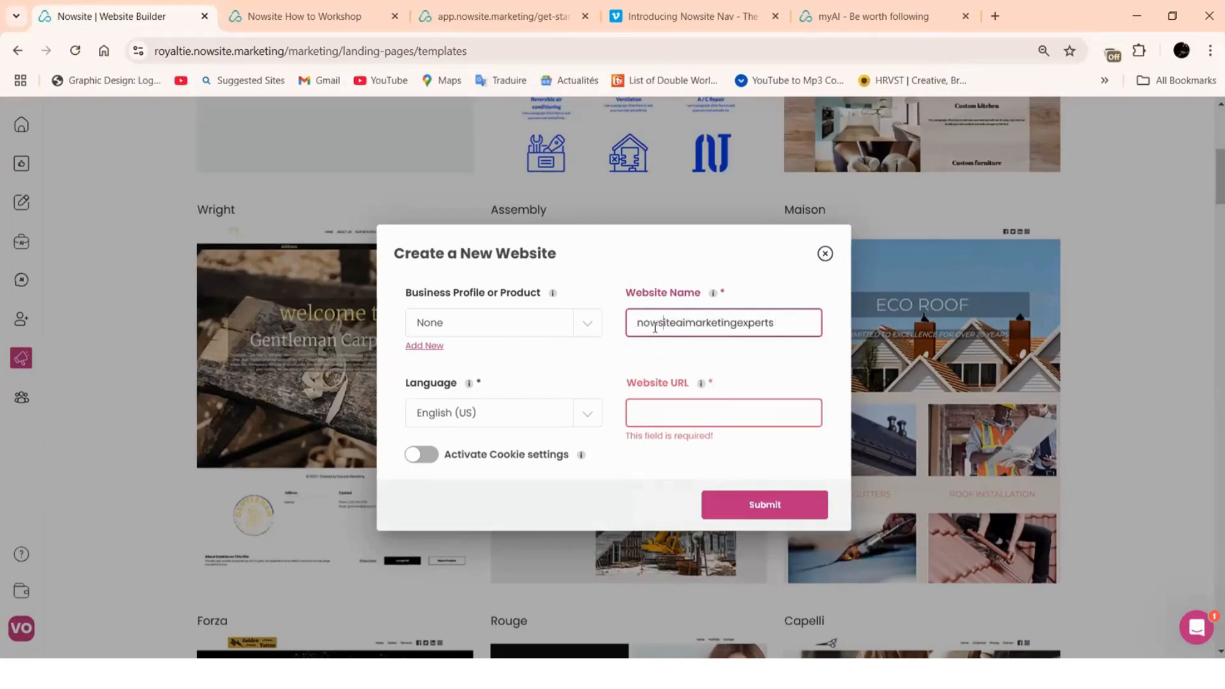
Correct the website name's capitals and spacing to 'NowSite AI Marketing Experts'
key(BackSpace)
text(N)
key(BackSpace)
text(S)
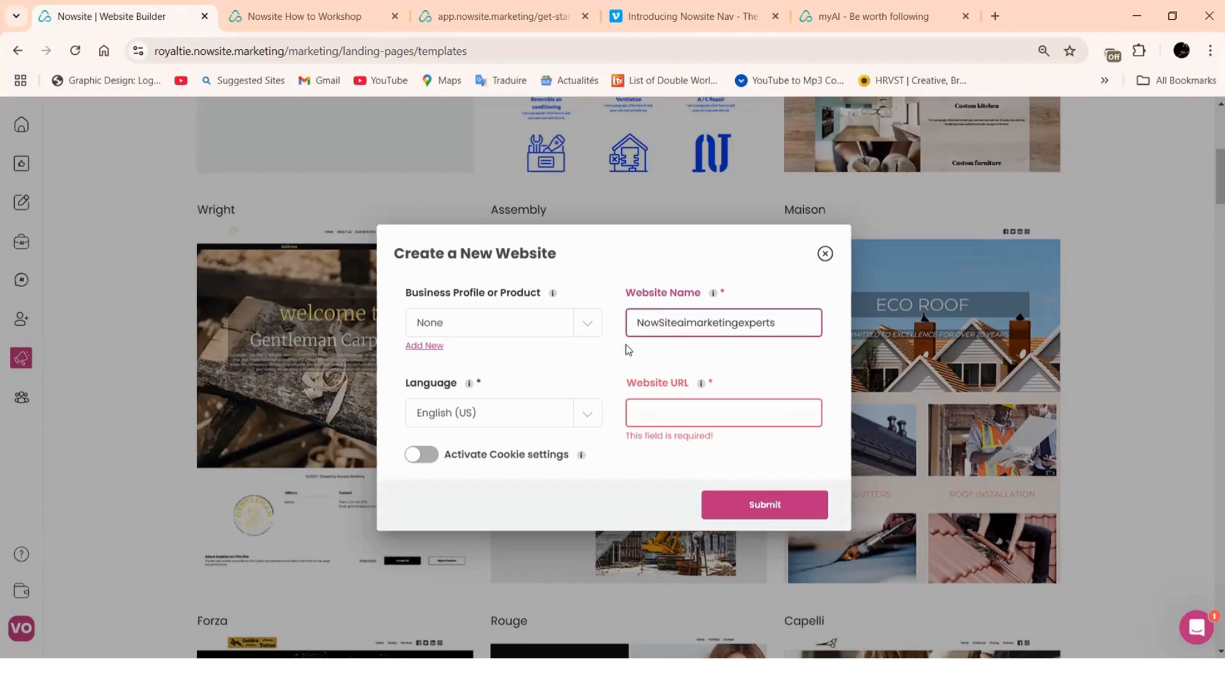
key(BackSpace)
key(BackSpace)
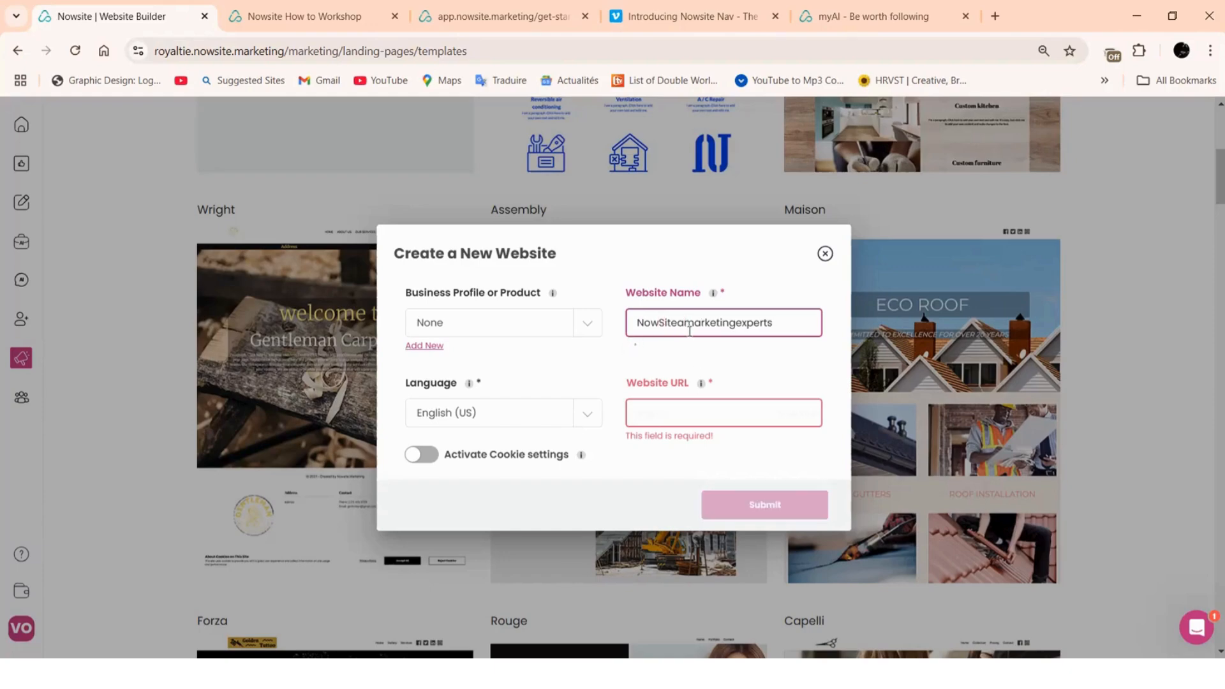
text(AI)
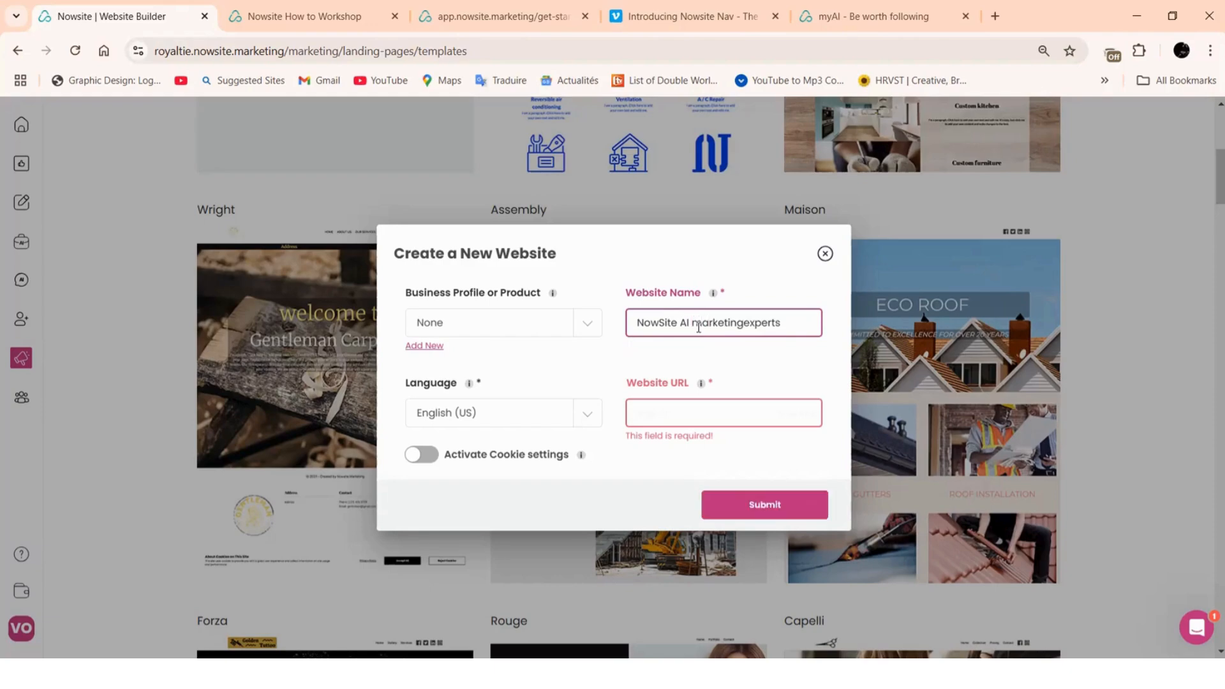
key(Delete)
text(M)
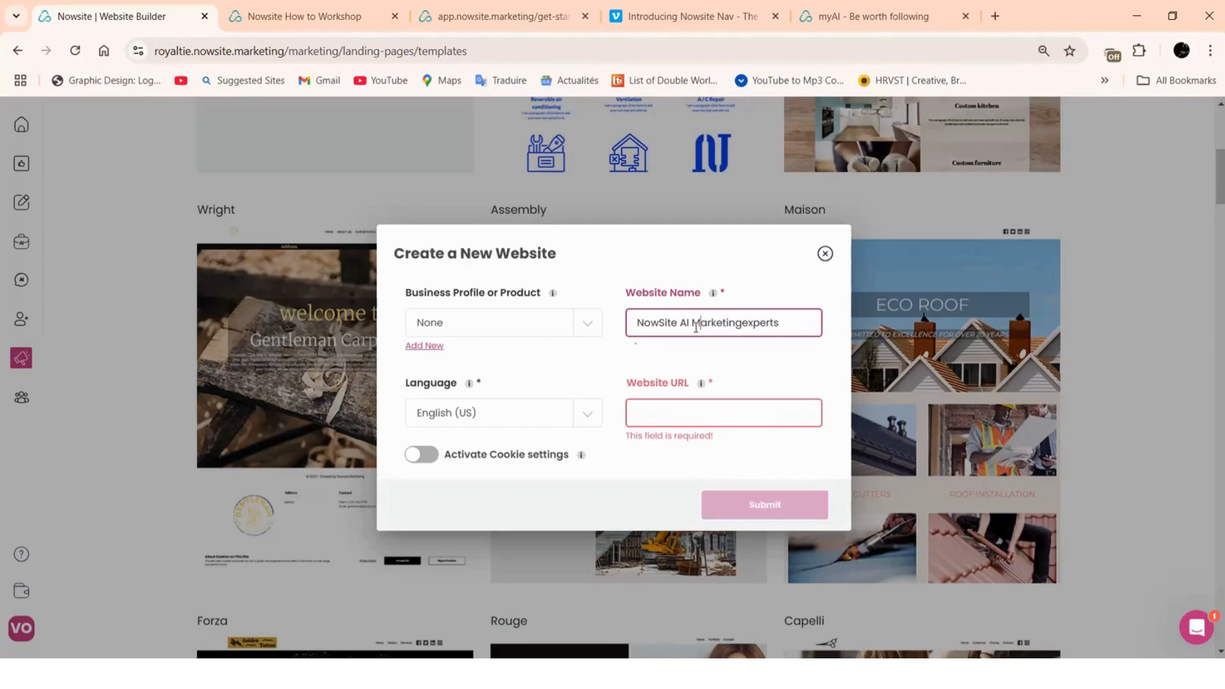
click(745, 322)
key(Delete)
text(E)
Try to bring up paste options for the Website URL field and select it
right_click(665, 407)
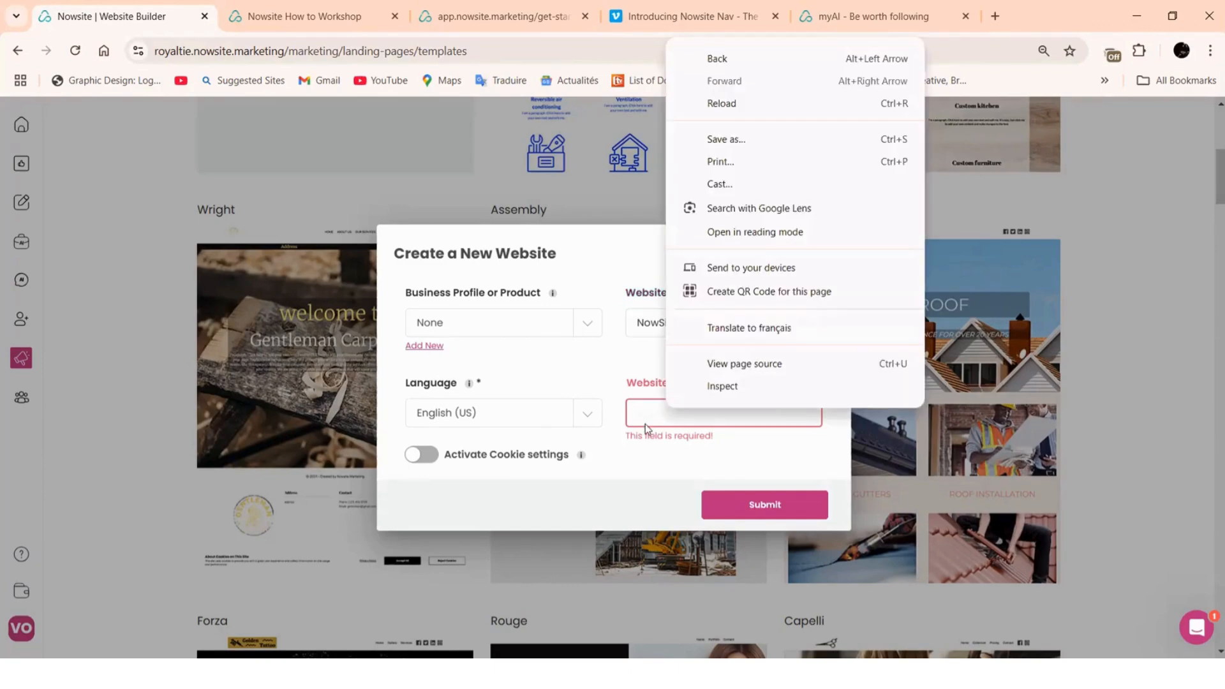
right_click(636, 432)
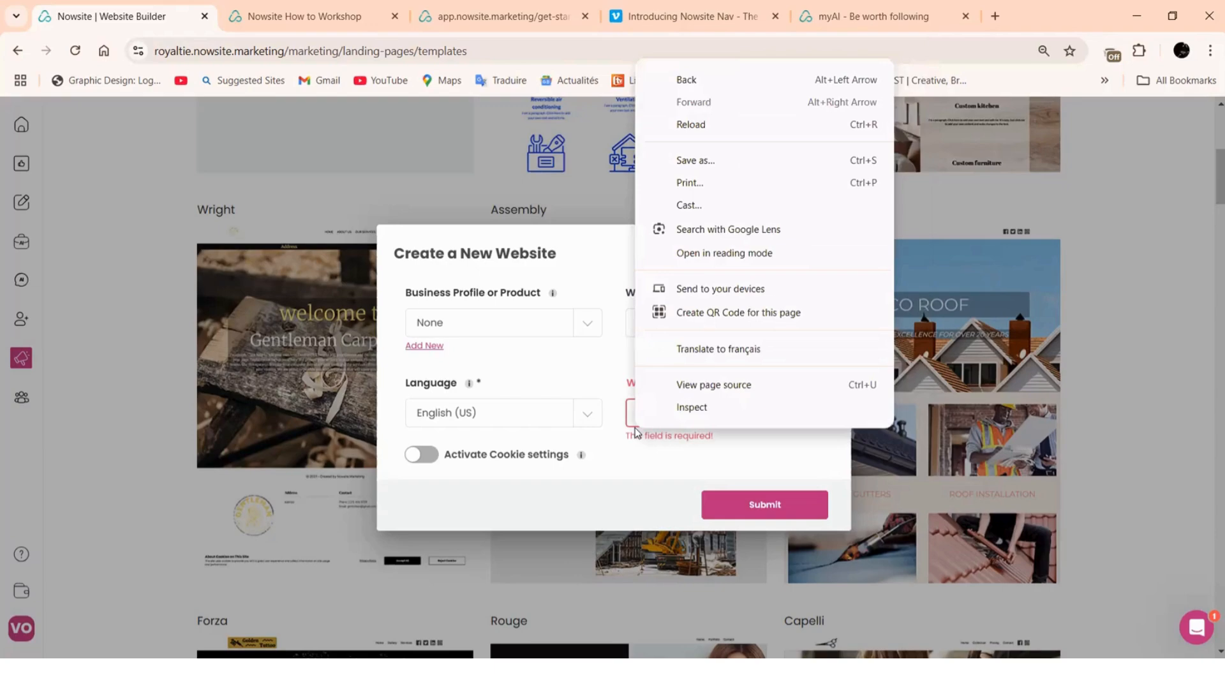
click(634, 426)
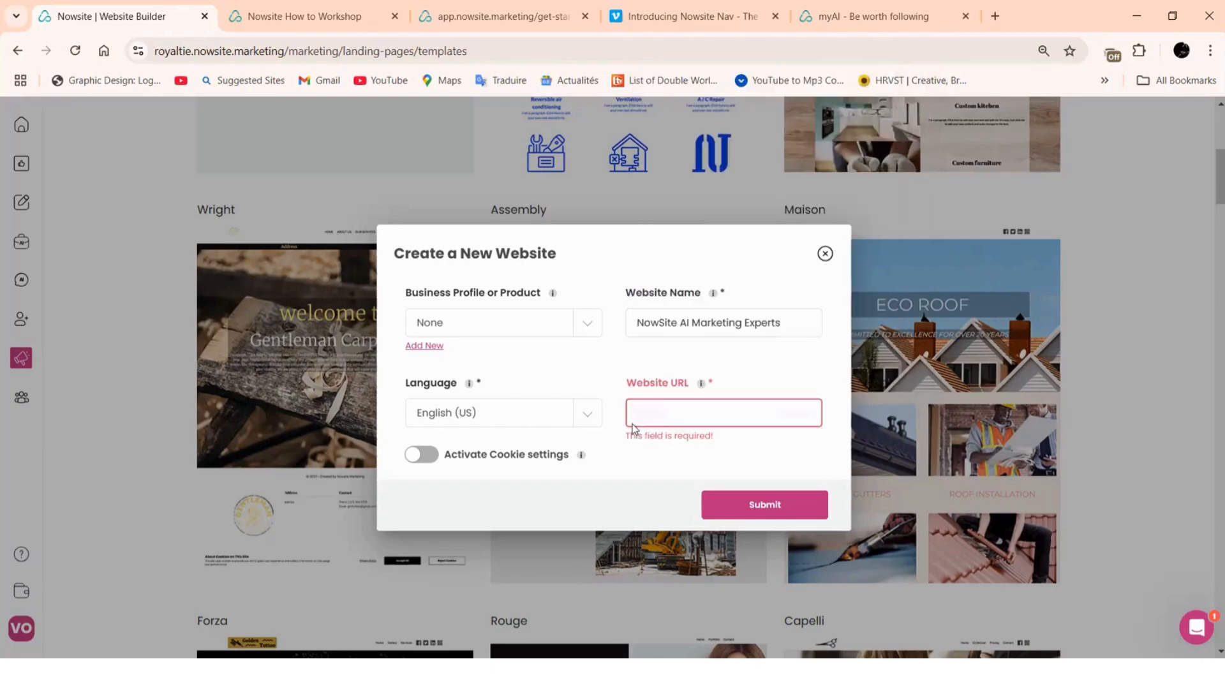
Correct the Website URL to 'nowsiteaimarketingexperts' and submit to create the site
text(nowsi)
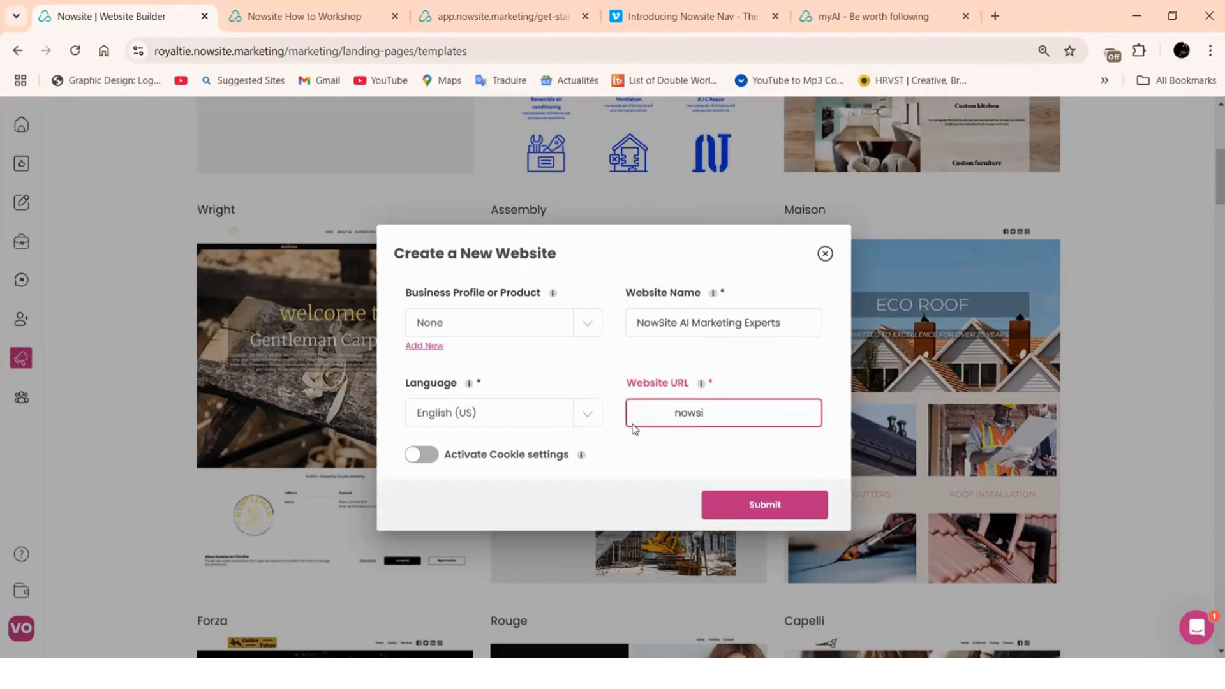
text(tea)
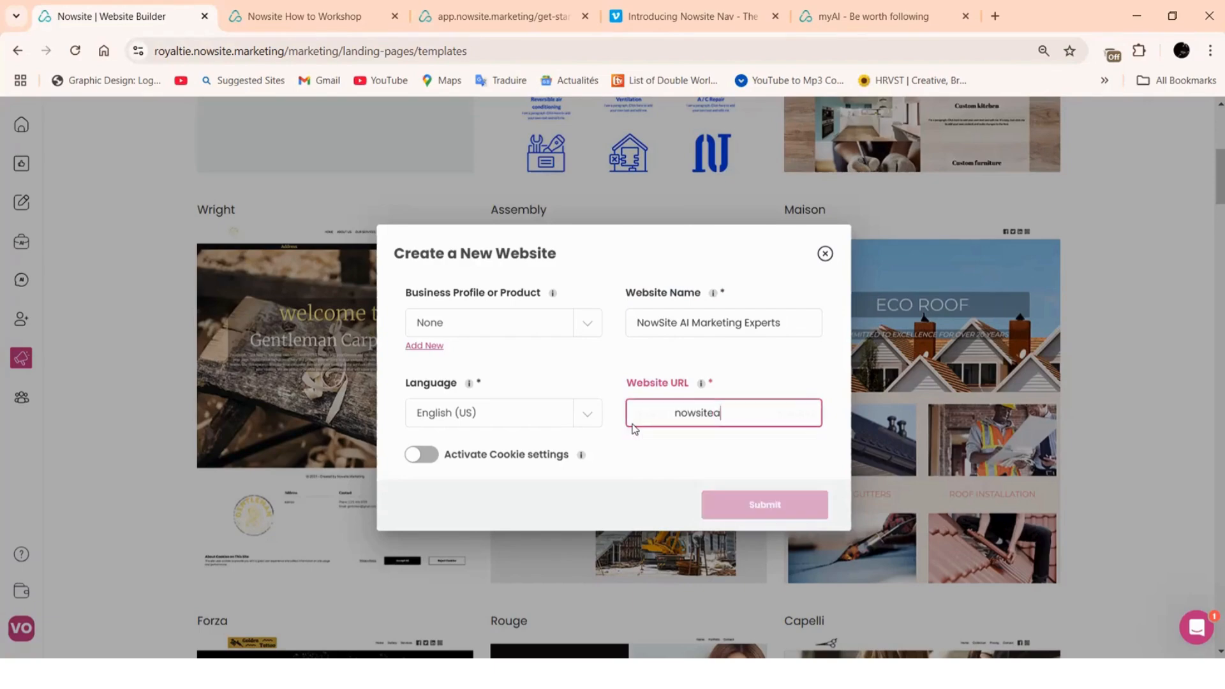
text(imarketing)
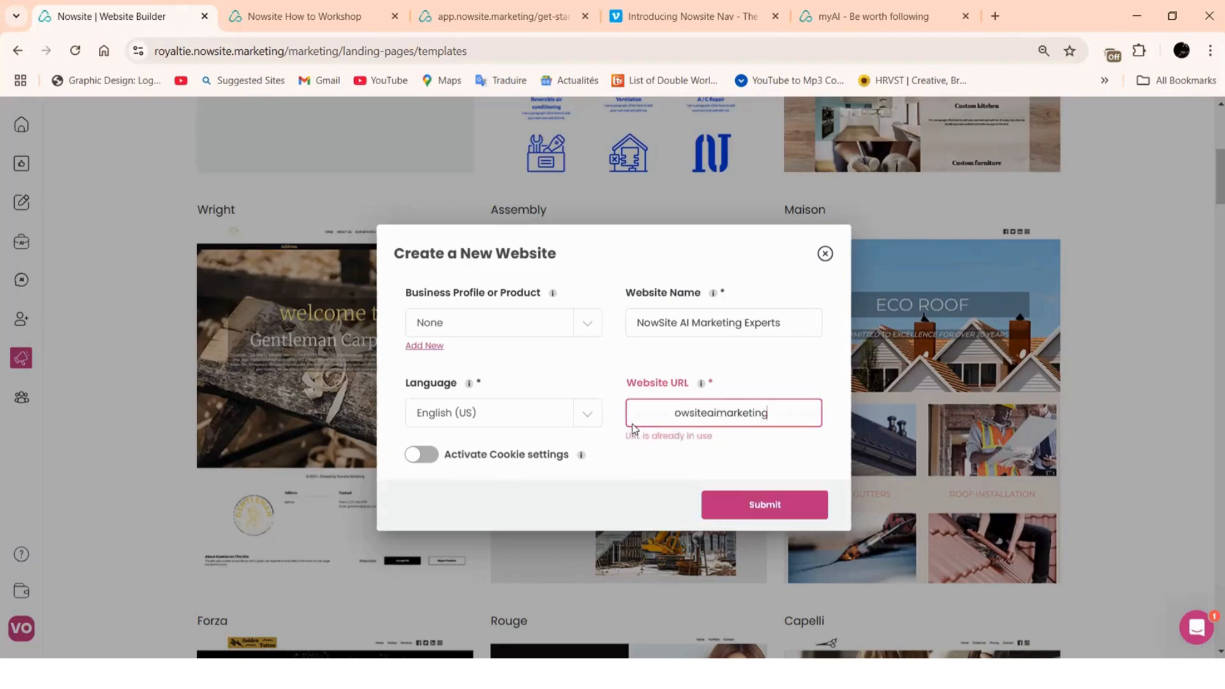
text(expet)
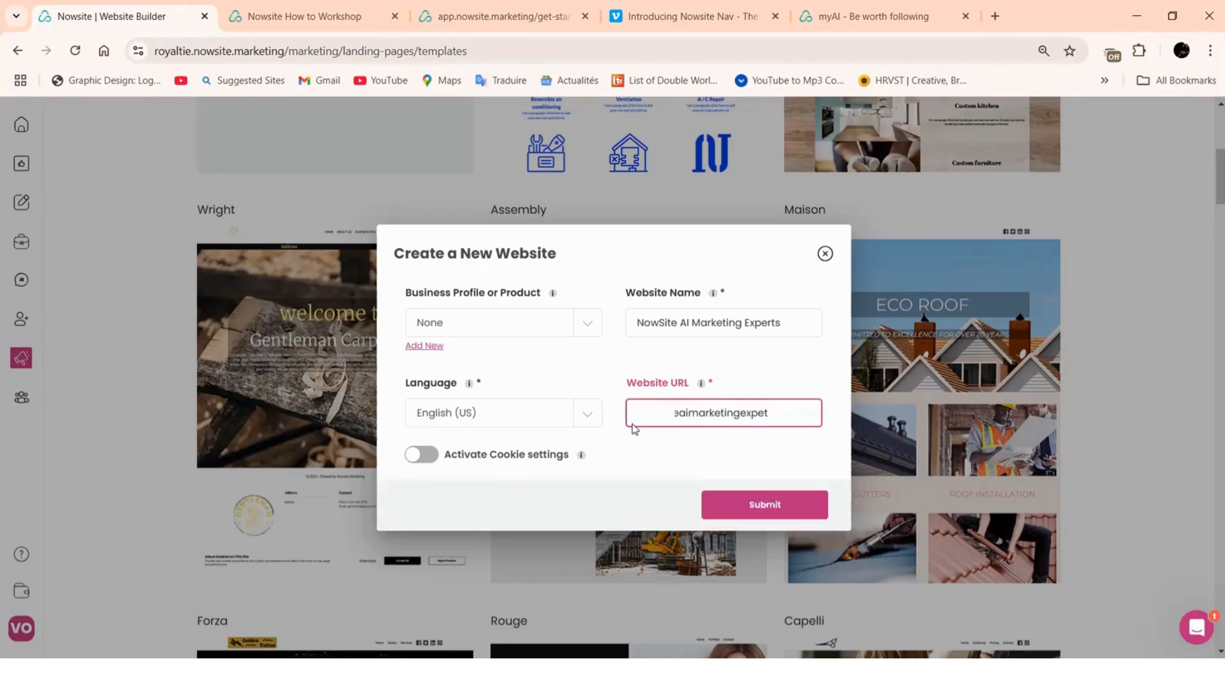
key(BackSpace)
text(rt)
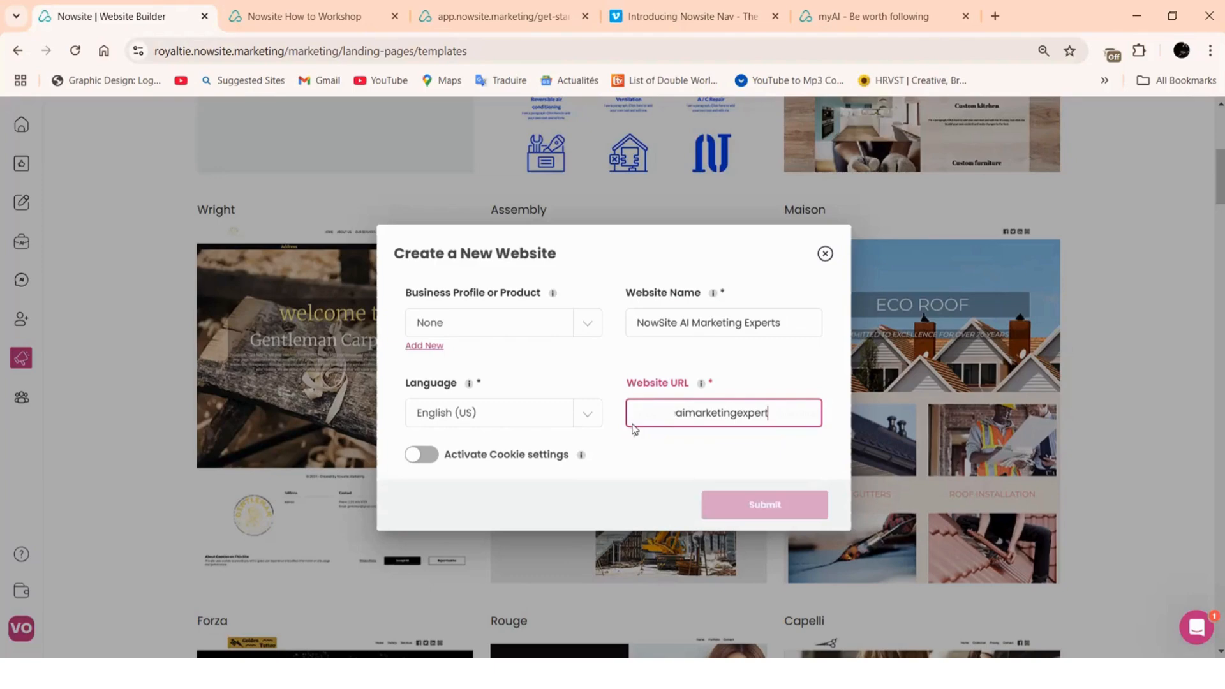
text(s)
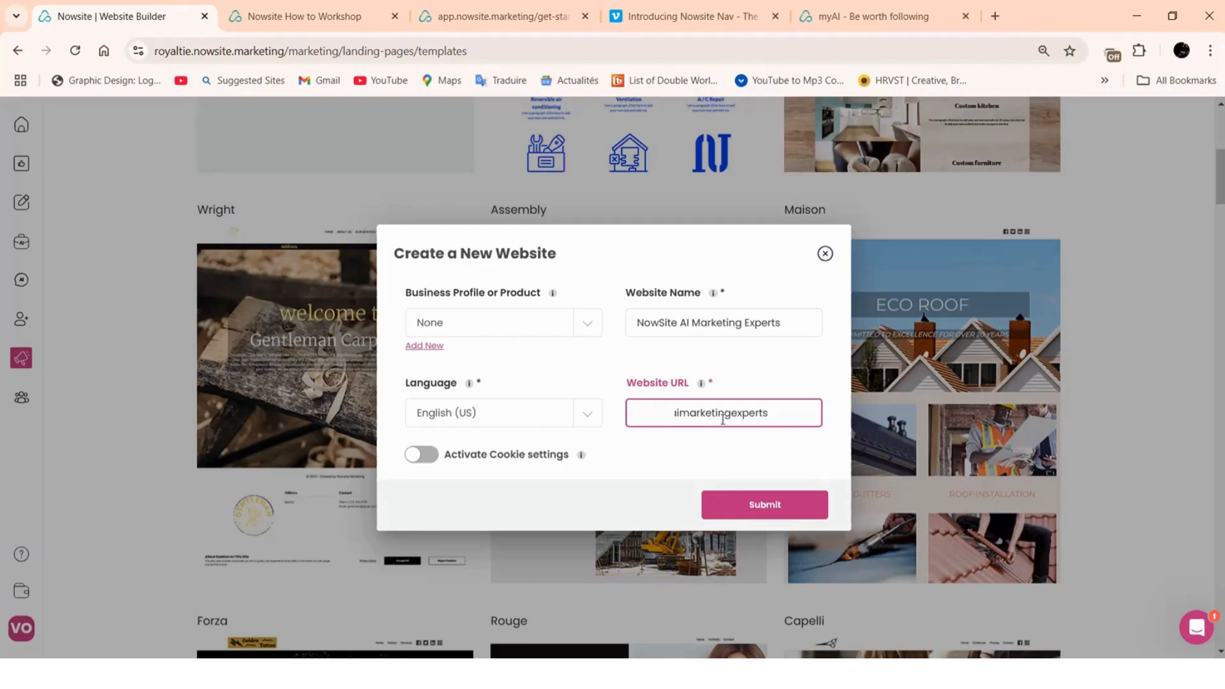
click(751, 510)
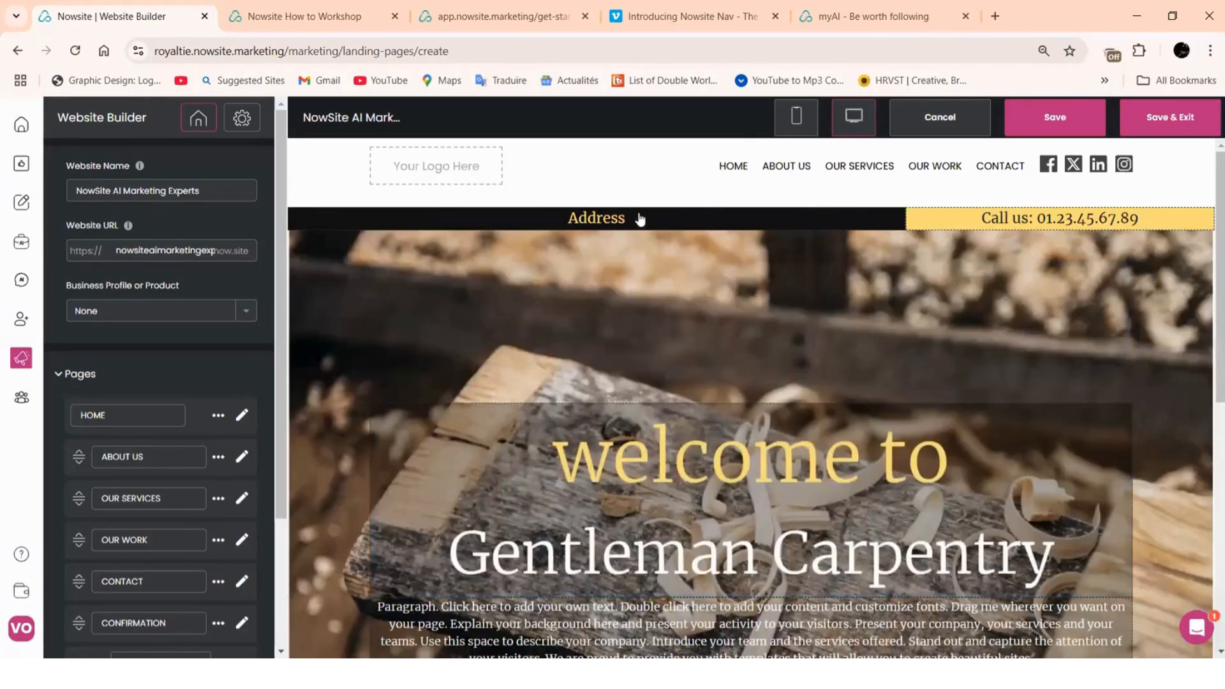
Scroll the new site's template canvas down to the footer and back up to the header
scroll(645, 220, down, 6)
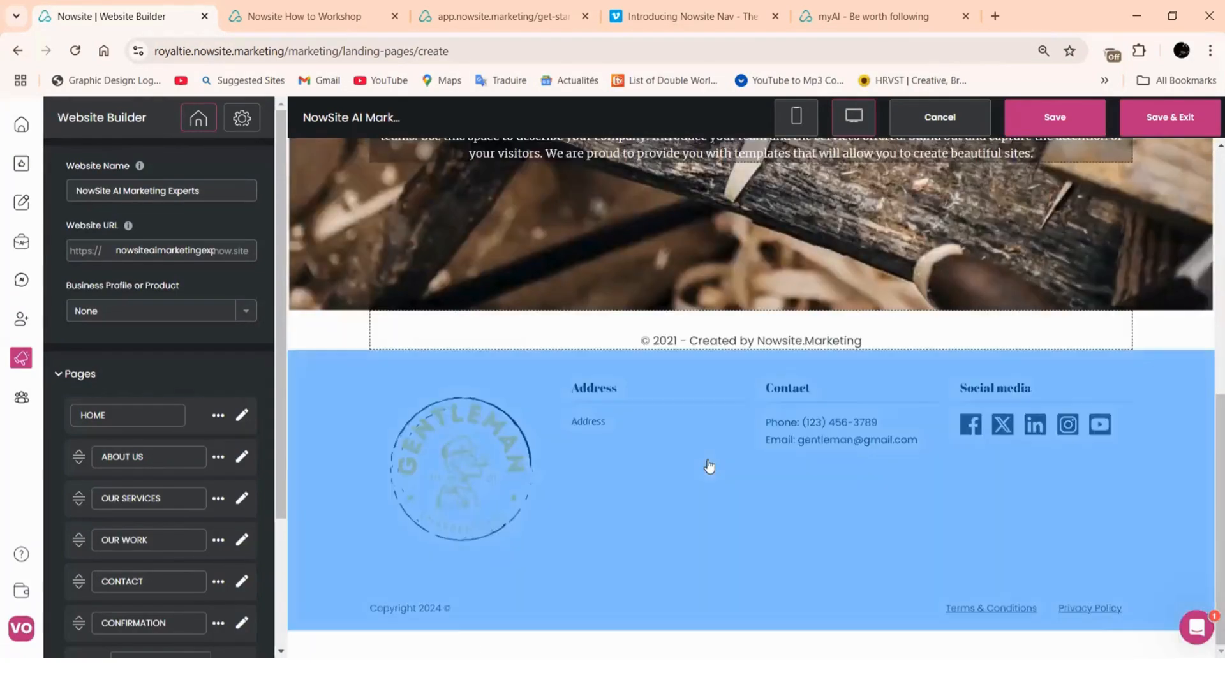
scroll(707, 459, up, 7)
scroll(589, 408, up, 1)
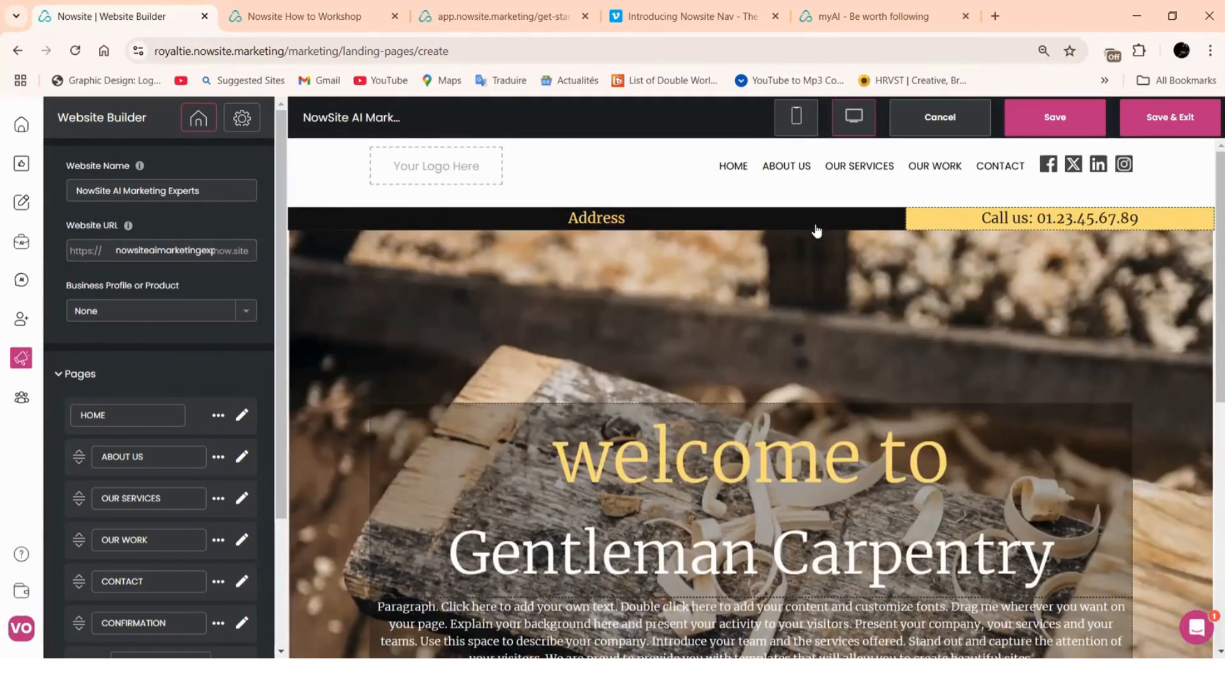
scroll(818, 466, down, 3)
scroll(818, 466, up, 3)
Choose 'Nowsite Expert Marketing AI Tools' as the site's business profile and review the six pages
click(246, 313)
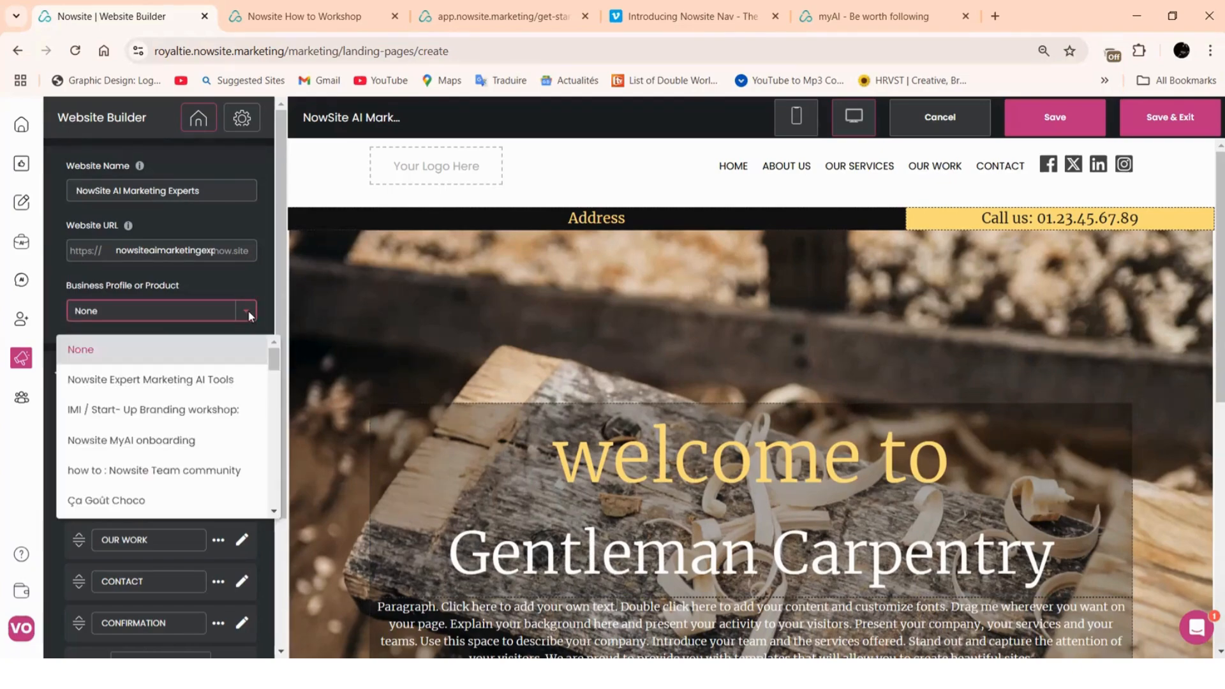
click(141, 383)
scroll(179, 338, down, 3)
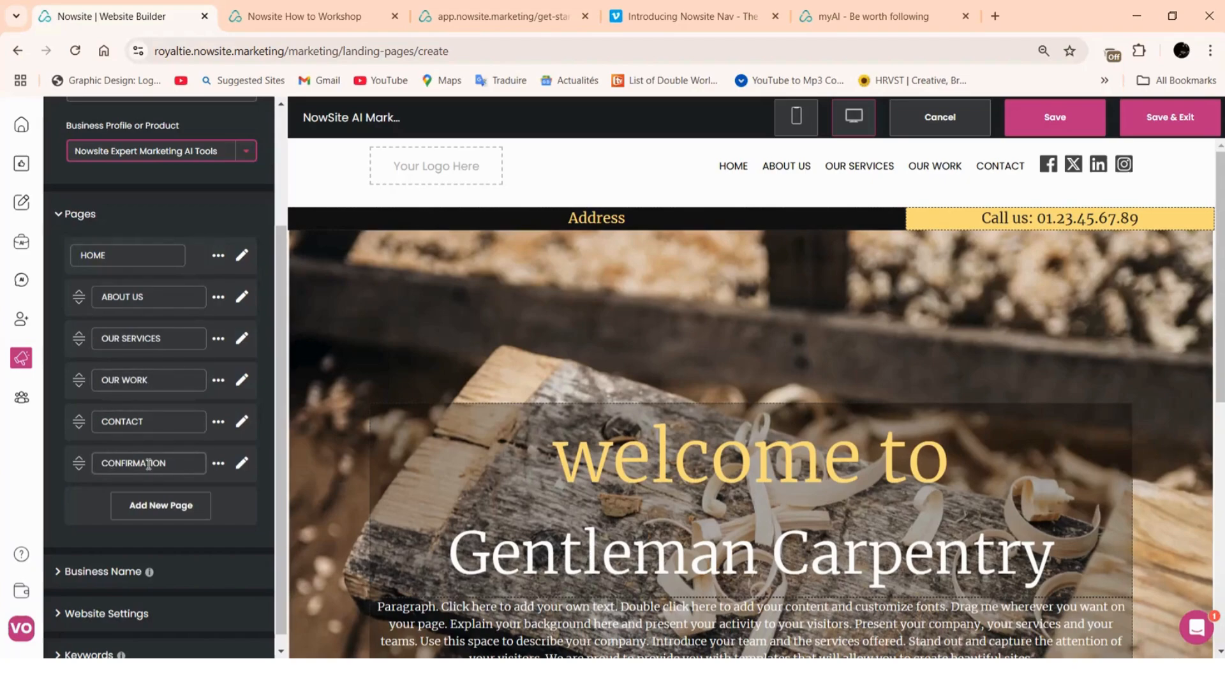
scroll(147, 383, down, 1)
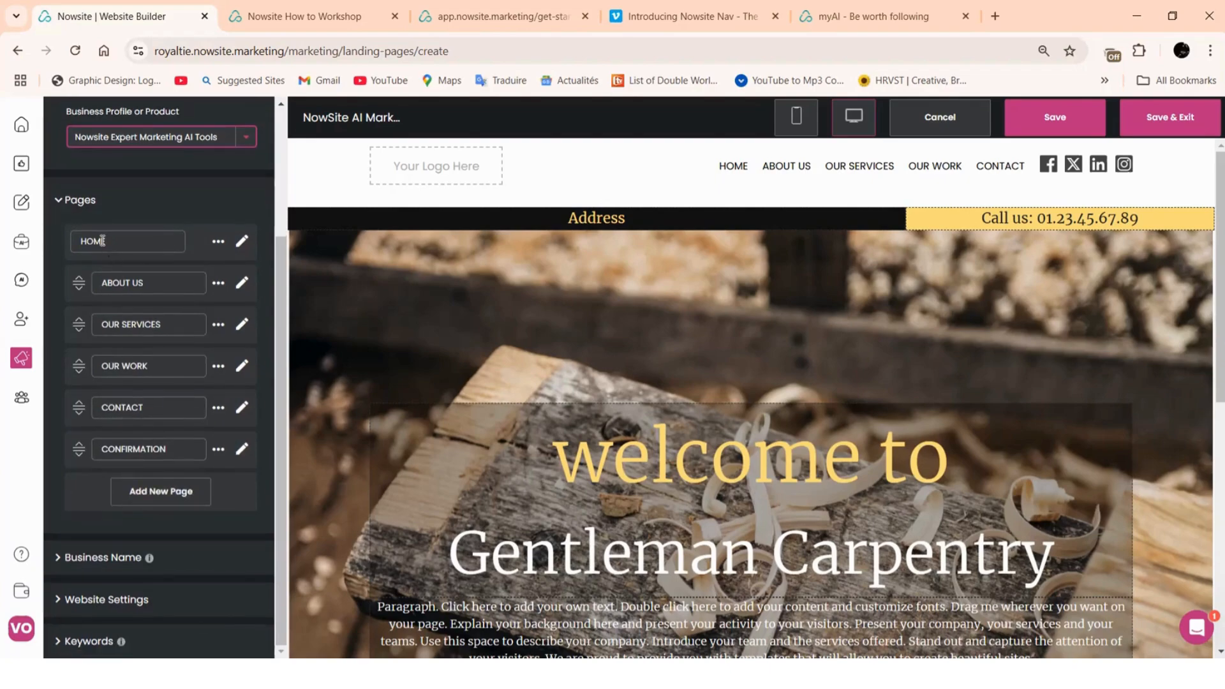
Preview the HOME page, then return to the site's page list
click(242, 241)
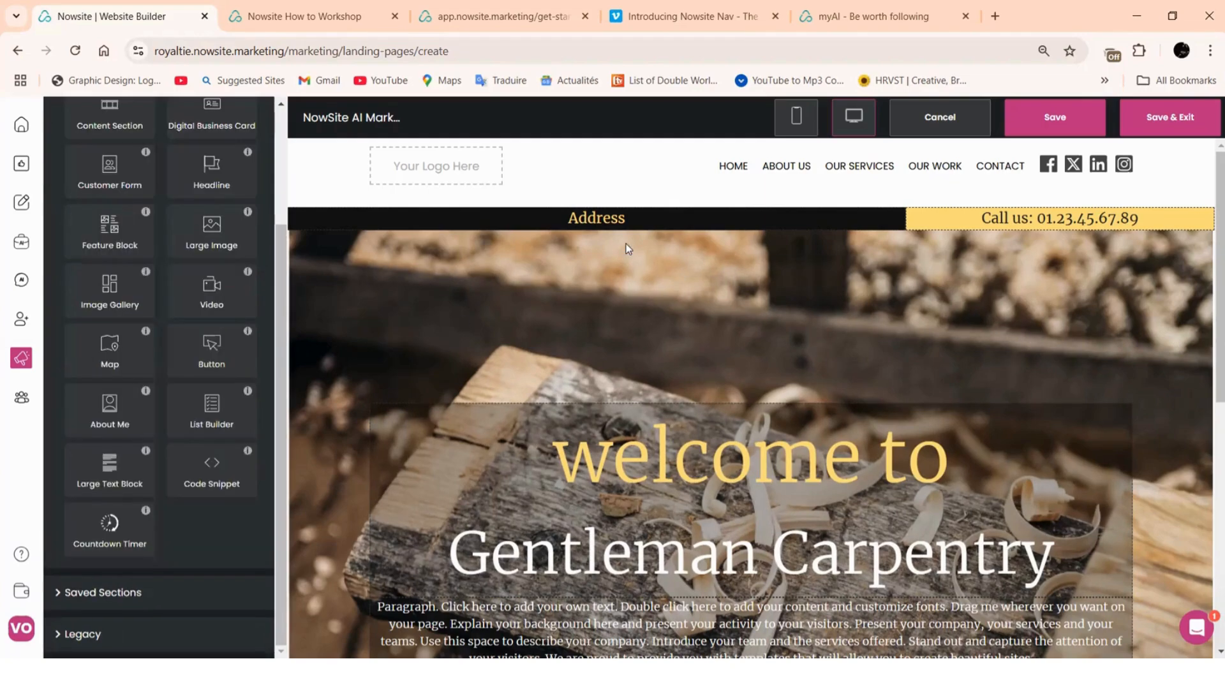
scroll(186, 232, up, 4)
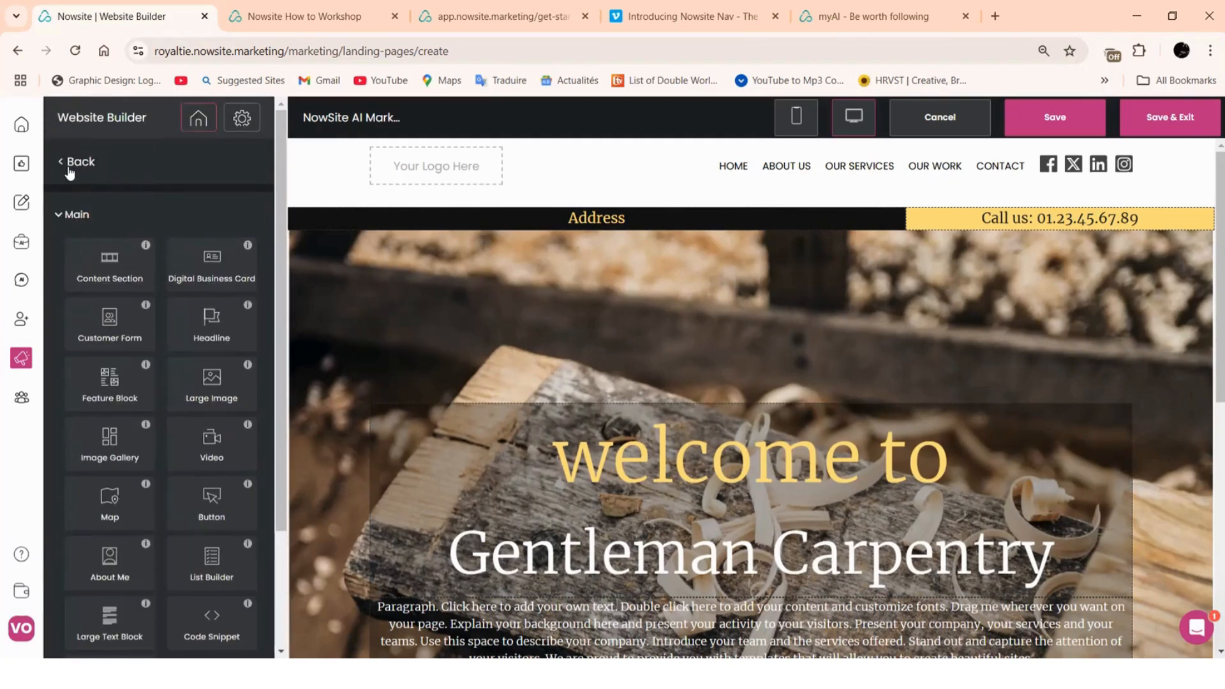
click(73, 163)
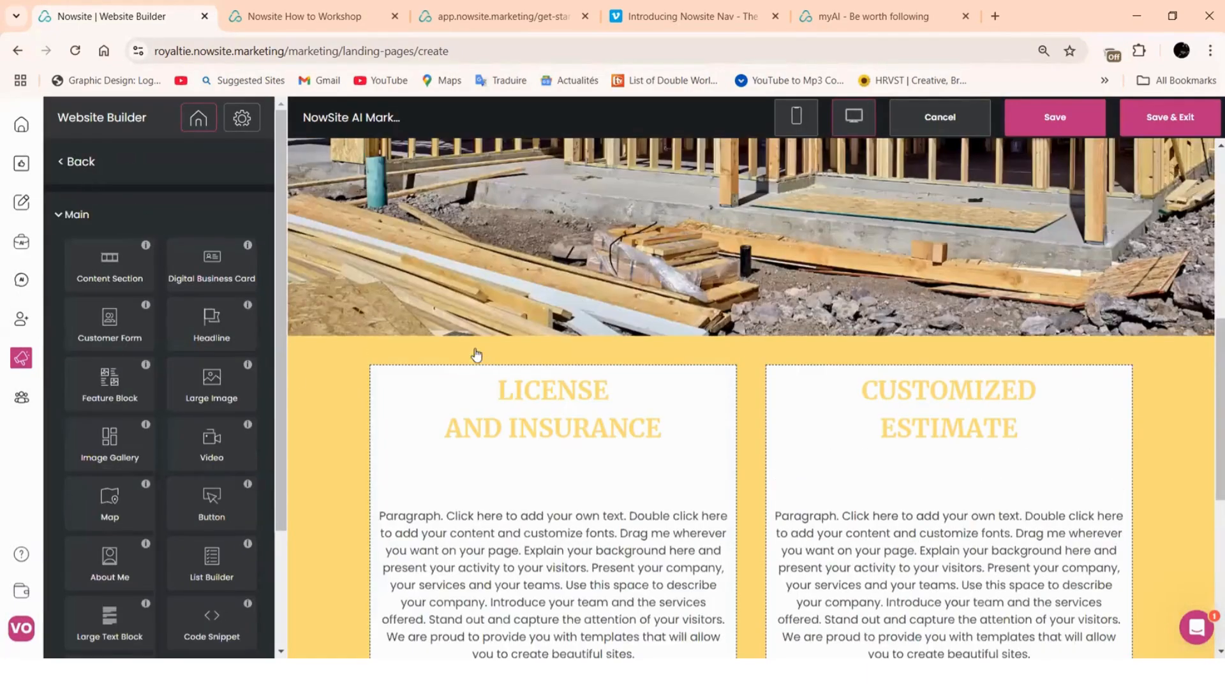
scroll(469, 359, down, 1)
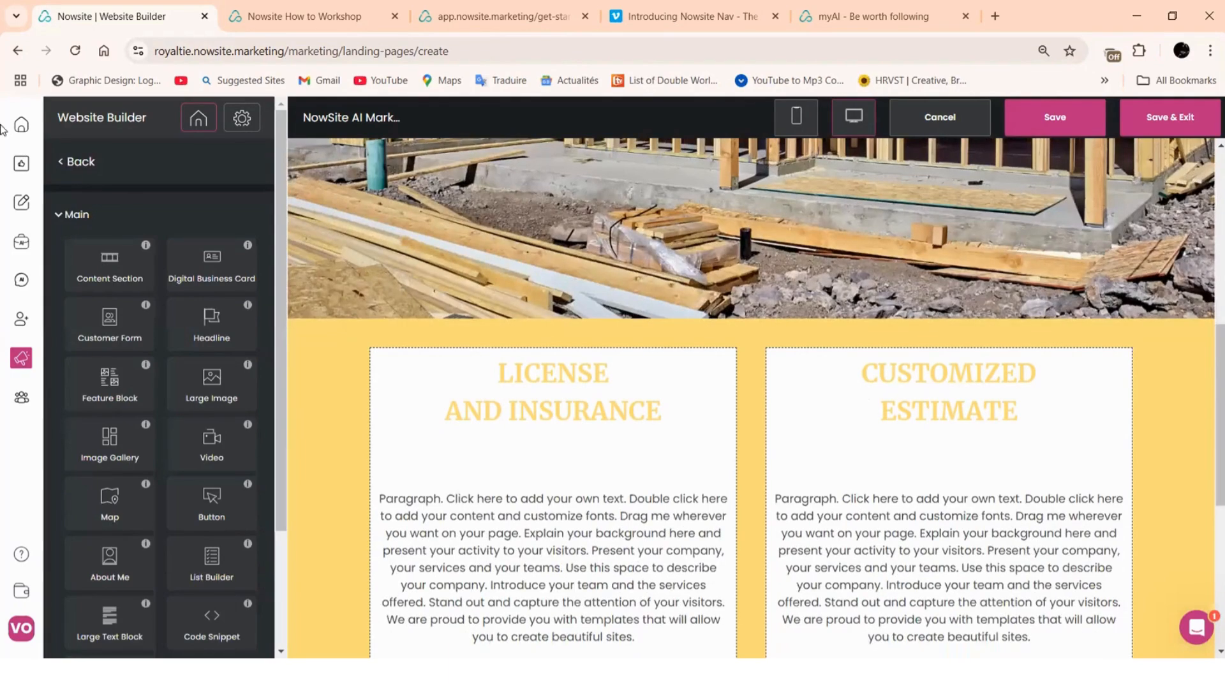
click(77, 168)
scroll(211, 408, down, 3)
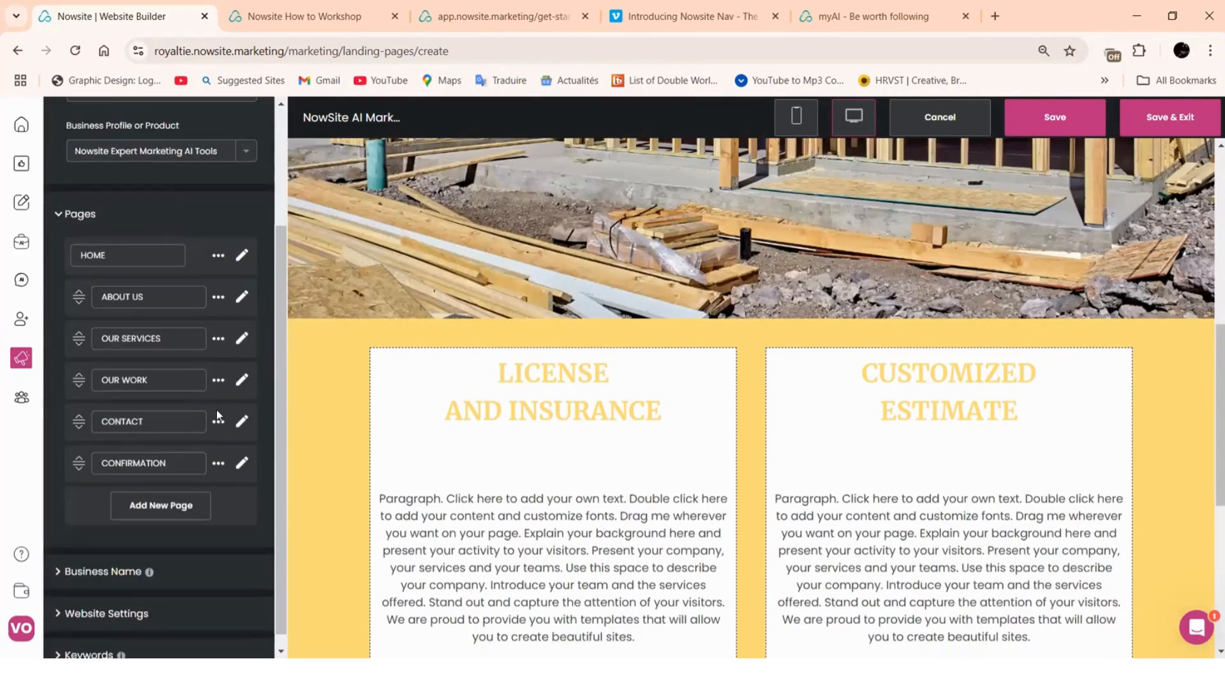
Preview and scroll through the OUR SERVICES page, then return to the page list
click(243, 342)
scroll(664, 254, down, 6)
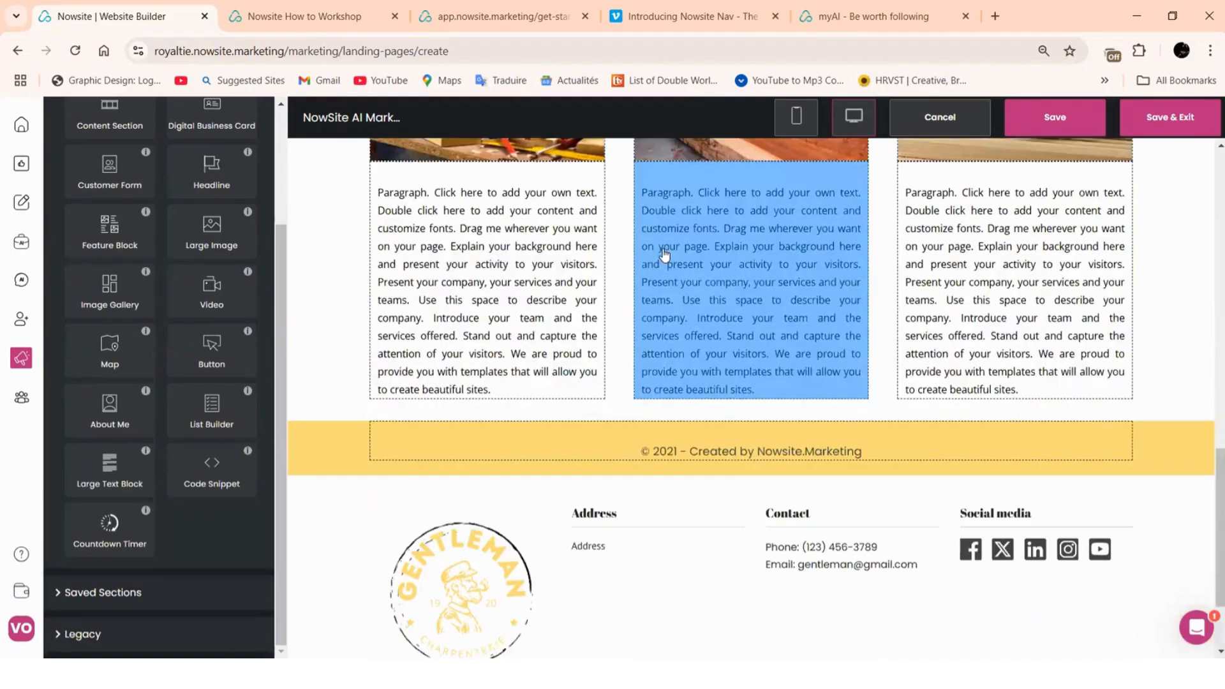
scroll(527, 249, up, 10)
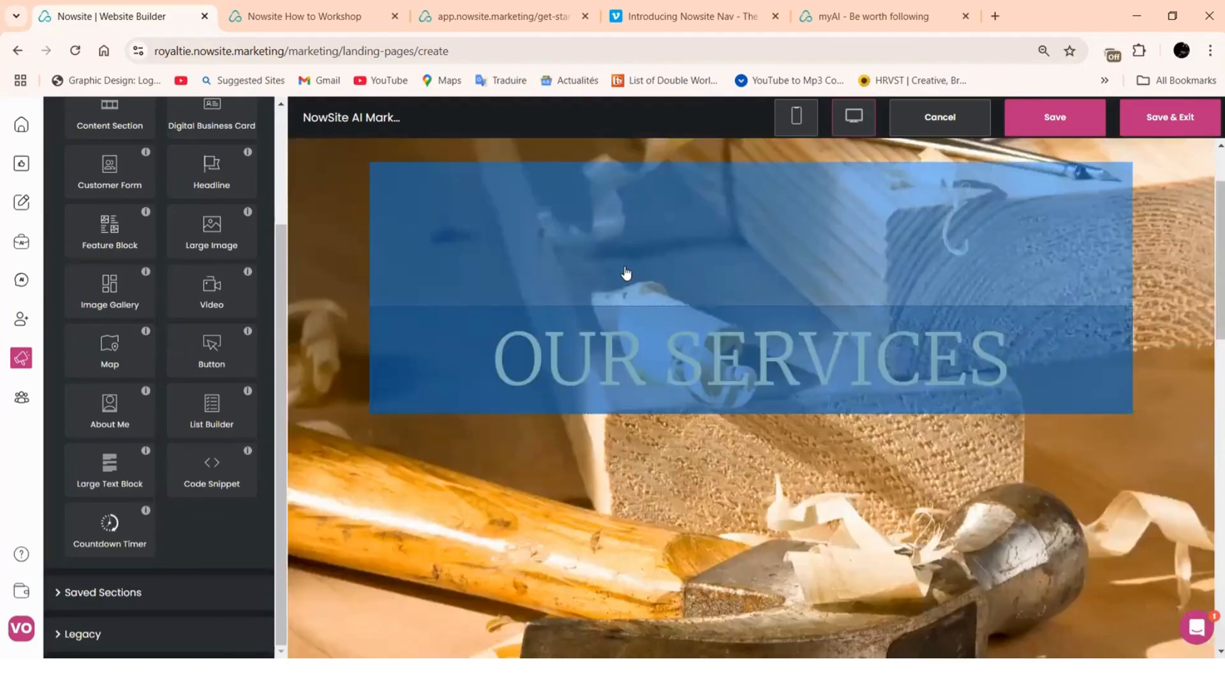
scroll(626, 273, down, 4)
scroll(595, 267, up, 1)
scroll(95, 182, up, 3)
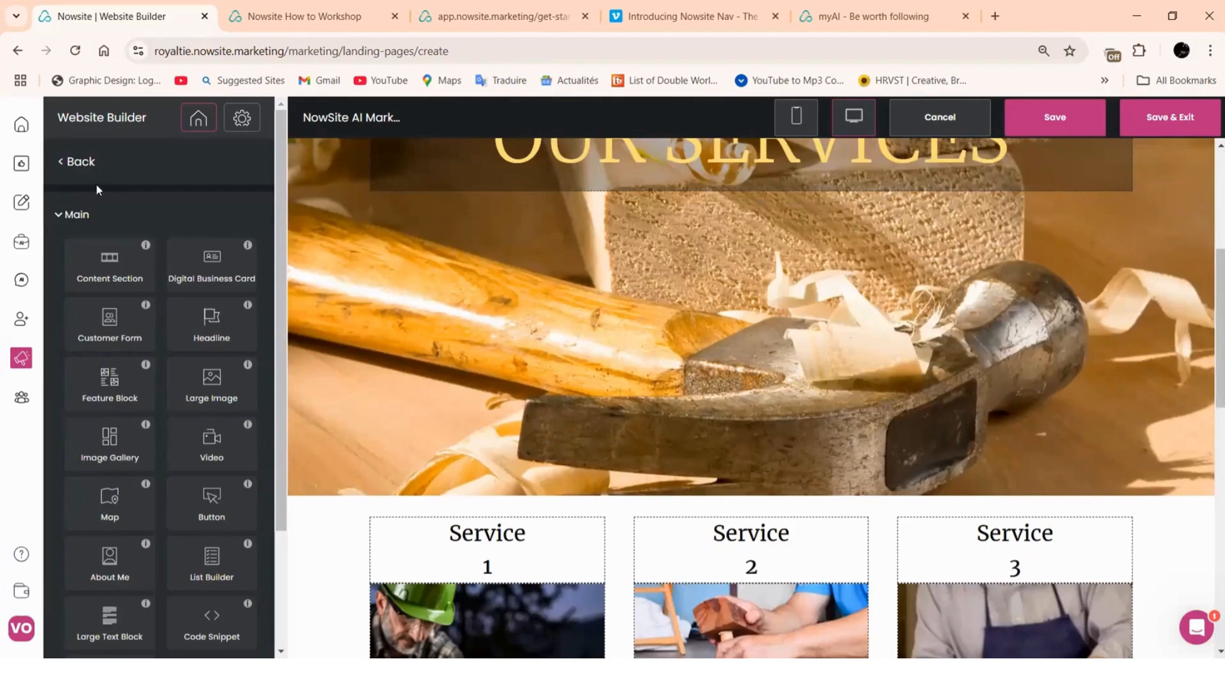
click(65, 170)
scroll(120, 423, down, 3)
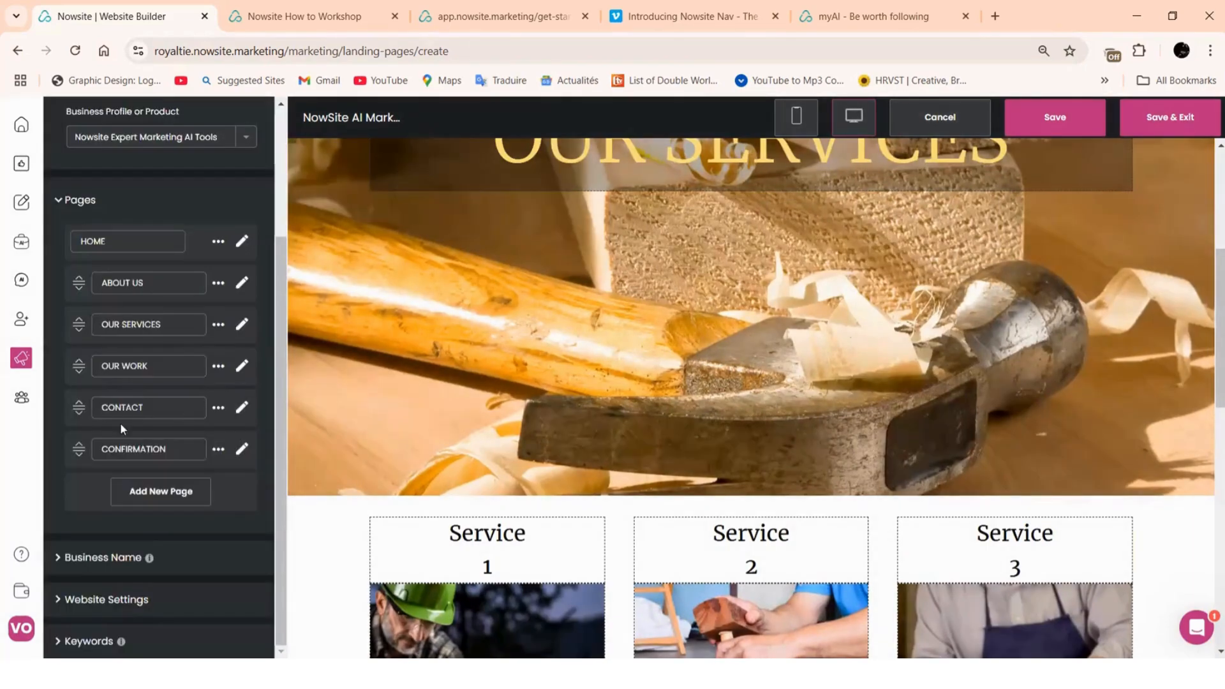
Preview the CONTACT page with its 'Fill in your info' form and map
click(242, 409)
scroll(580, 255, down, 5)
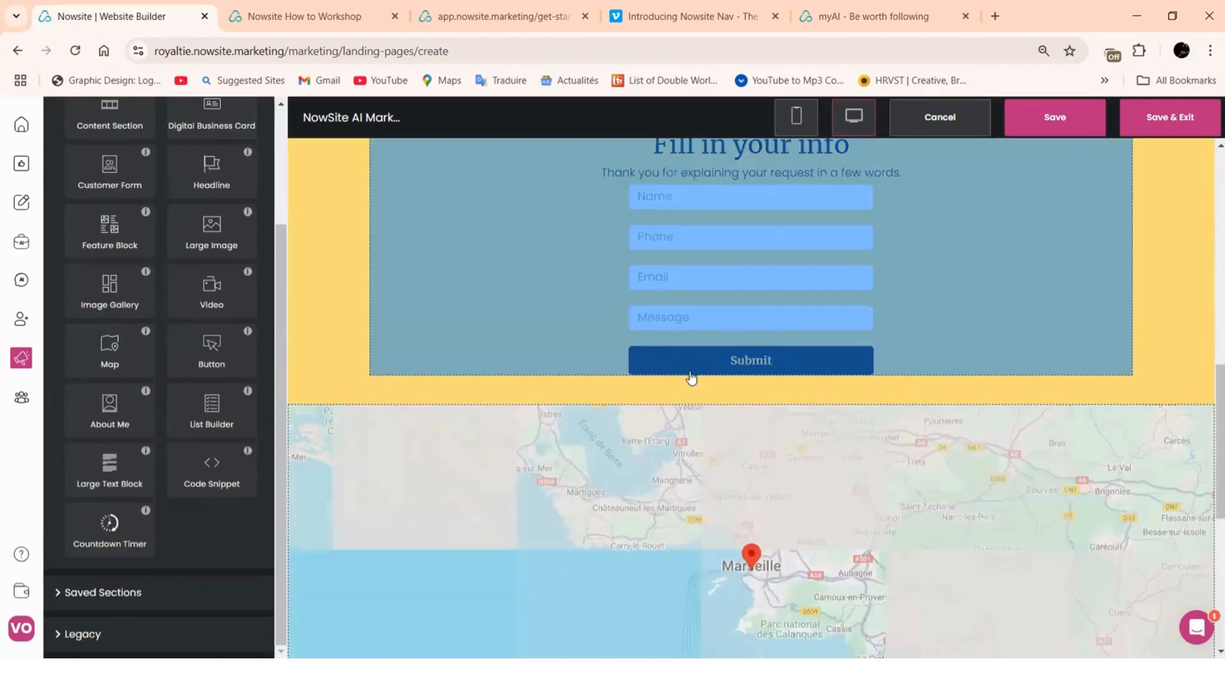
scroll(691, 378, down, 4)
scroll(683, 268, up, 10)
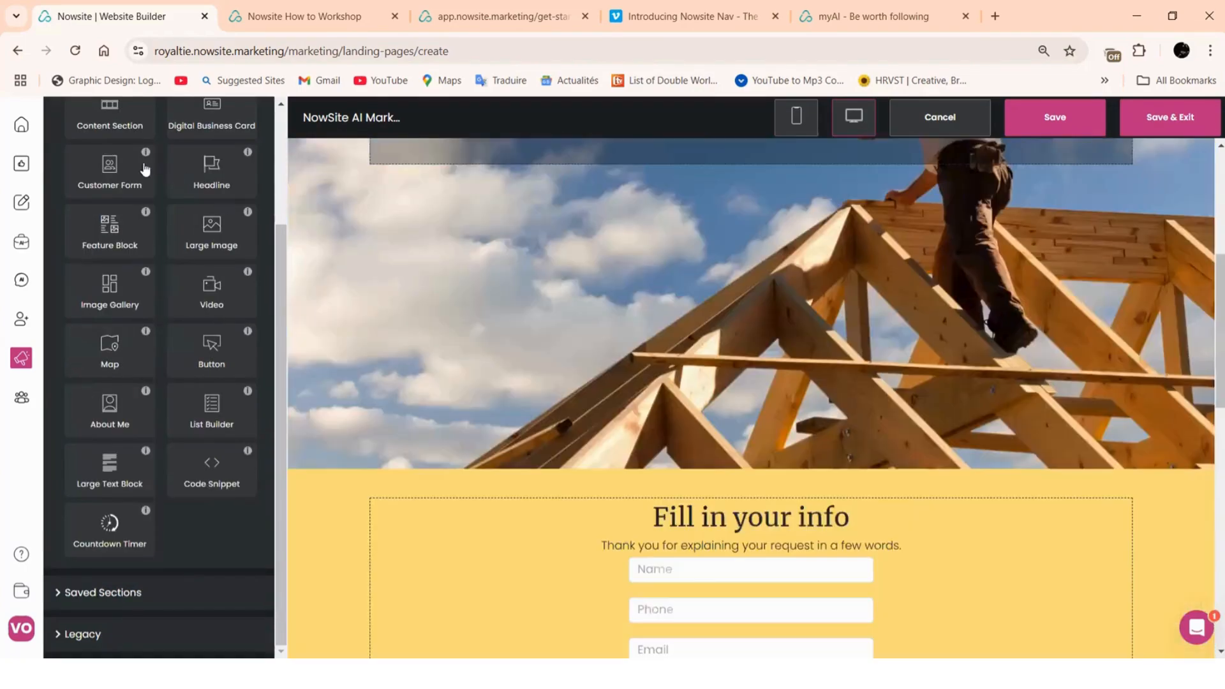
scroll(144, 179, up, 3)
click(76, 166)
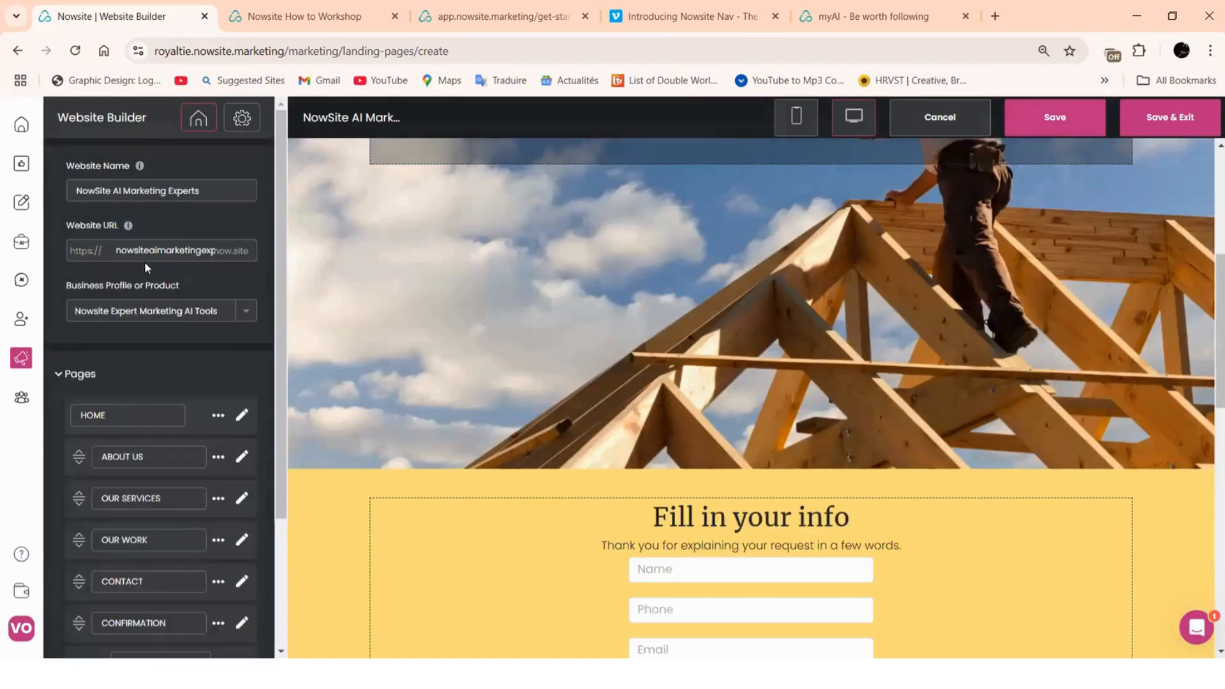
Open the CONFIRMATION page and scroll through its 'We will contact you shortly' message and map
scroll(191, 383, down, 3)
click(239, 451)
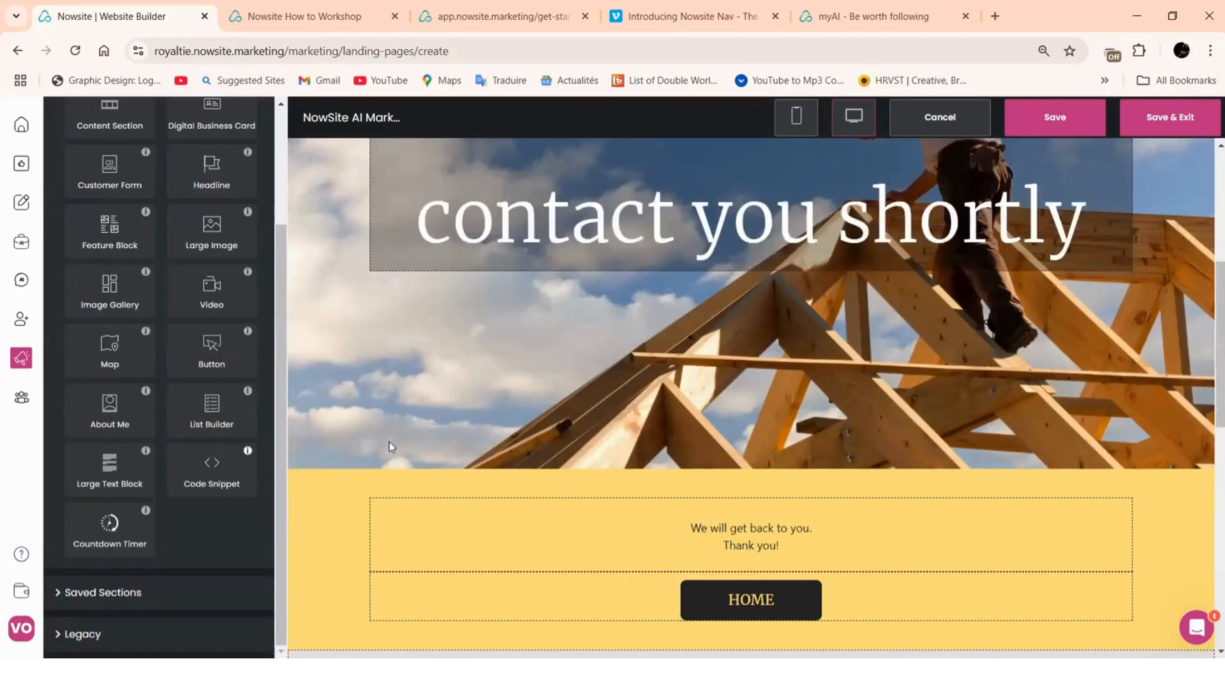
scroll(860, 240, down, 1)
scroll(859, 389, down, 4)
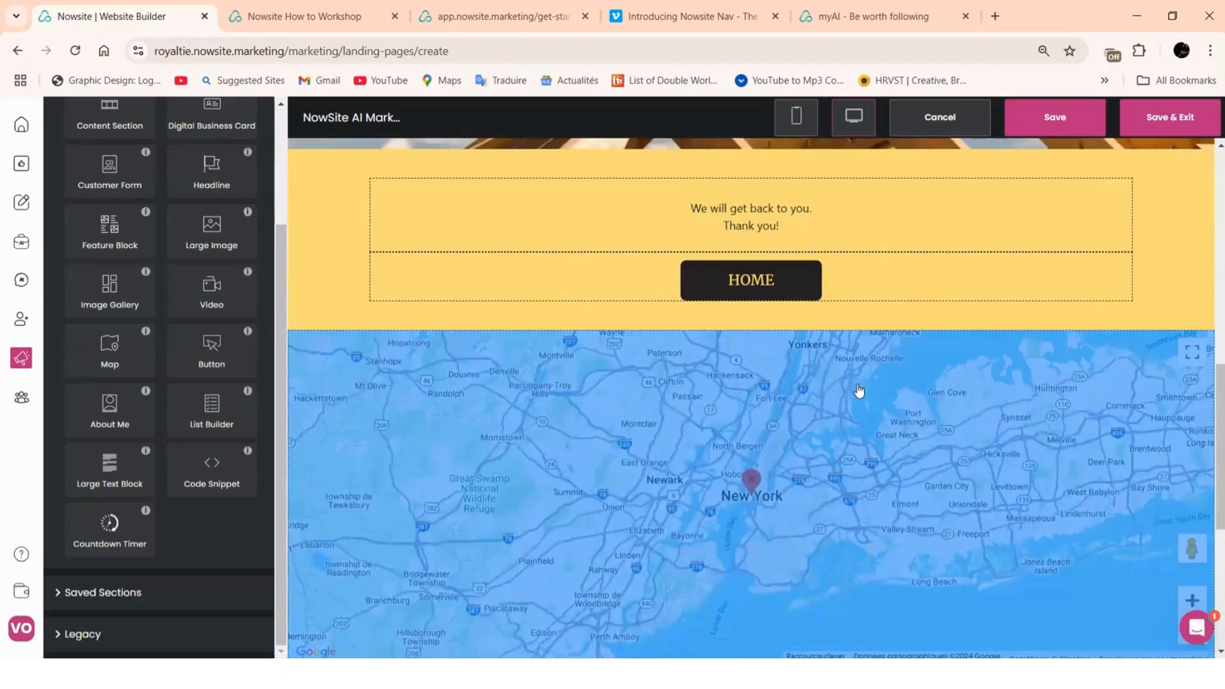
scroll(830, 383, down, 4)
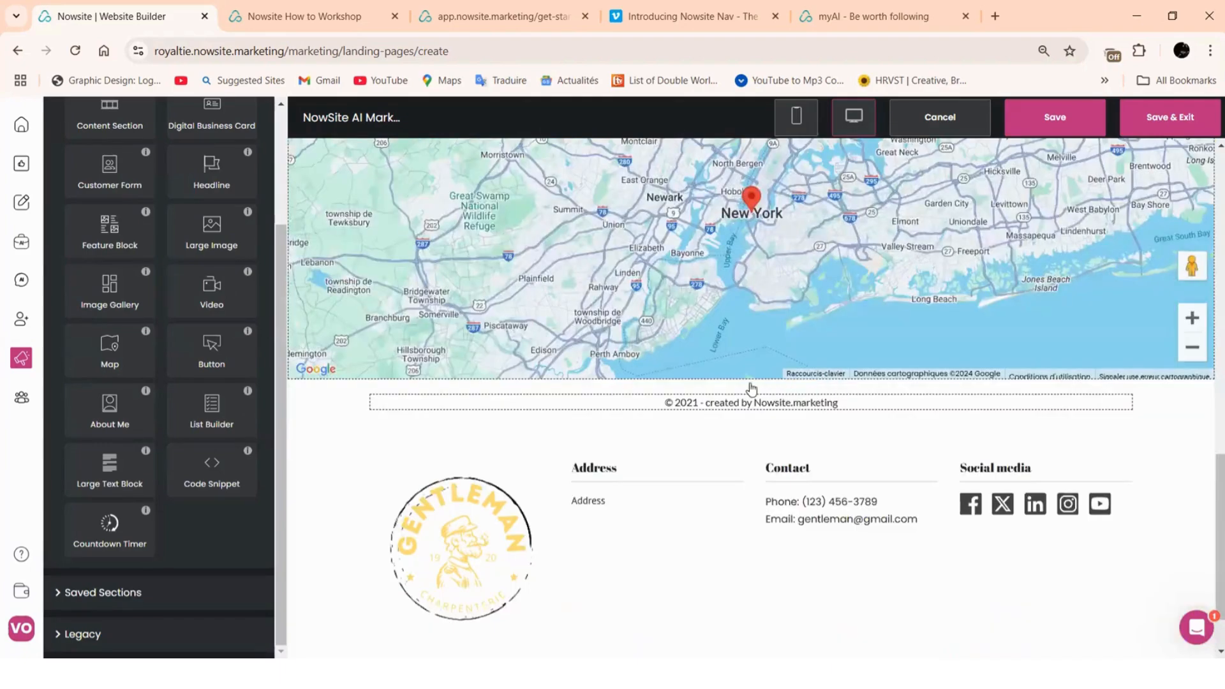
scroll(768, 210, up, 10)
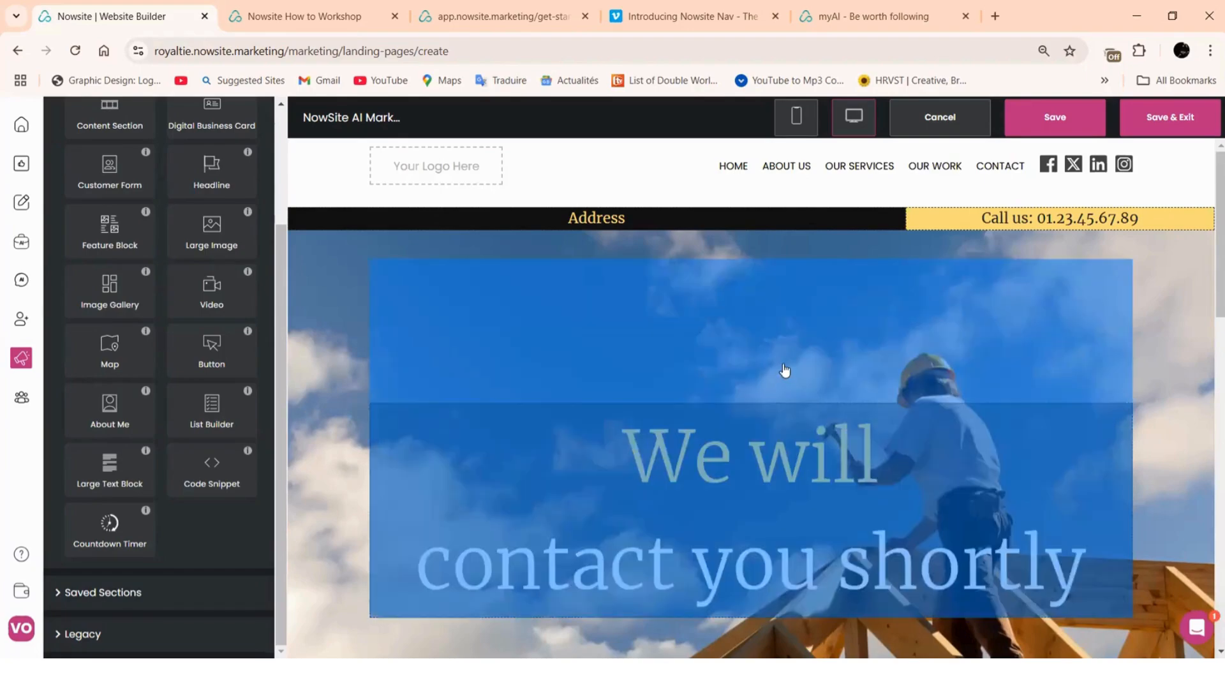
scroll(213, 397, up, 3)
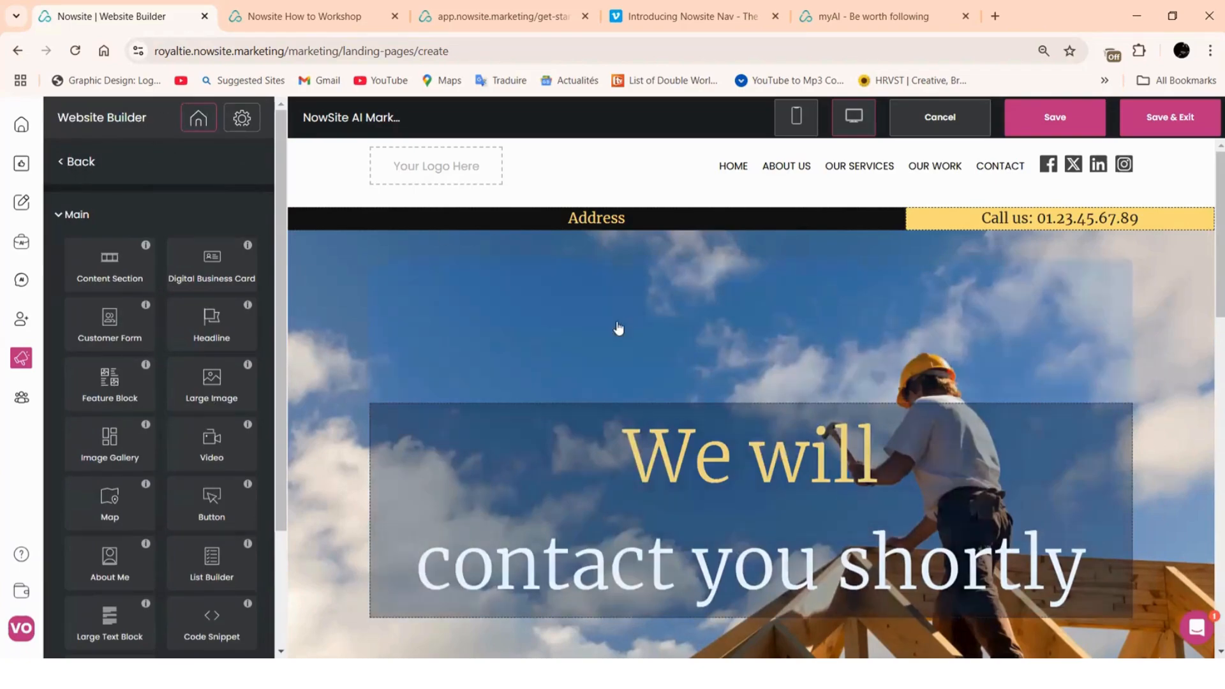
scroll(689, 447, down, 6)
scroll(251, 398, up, 5)
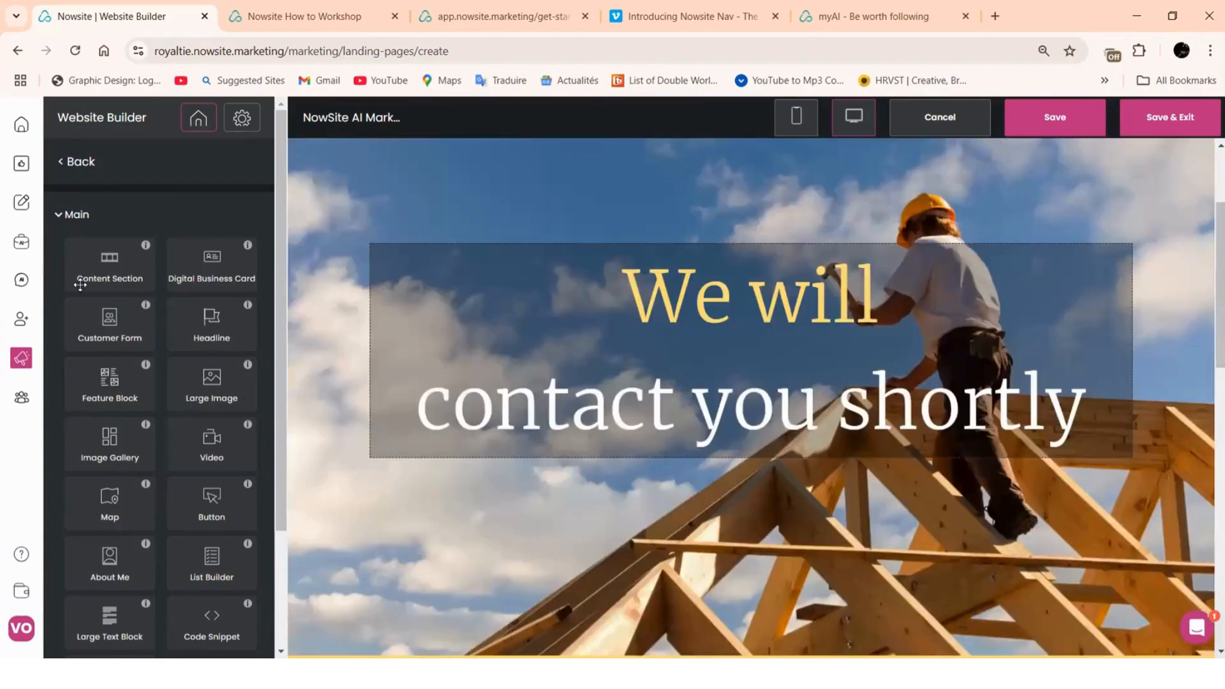
click(66, 167)
scroll(141, 436, down, 3)
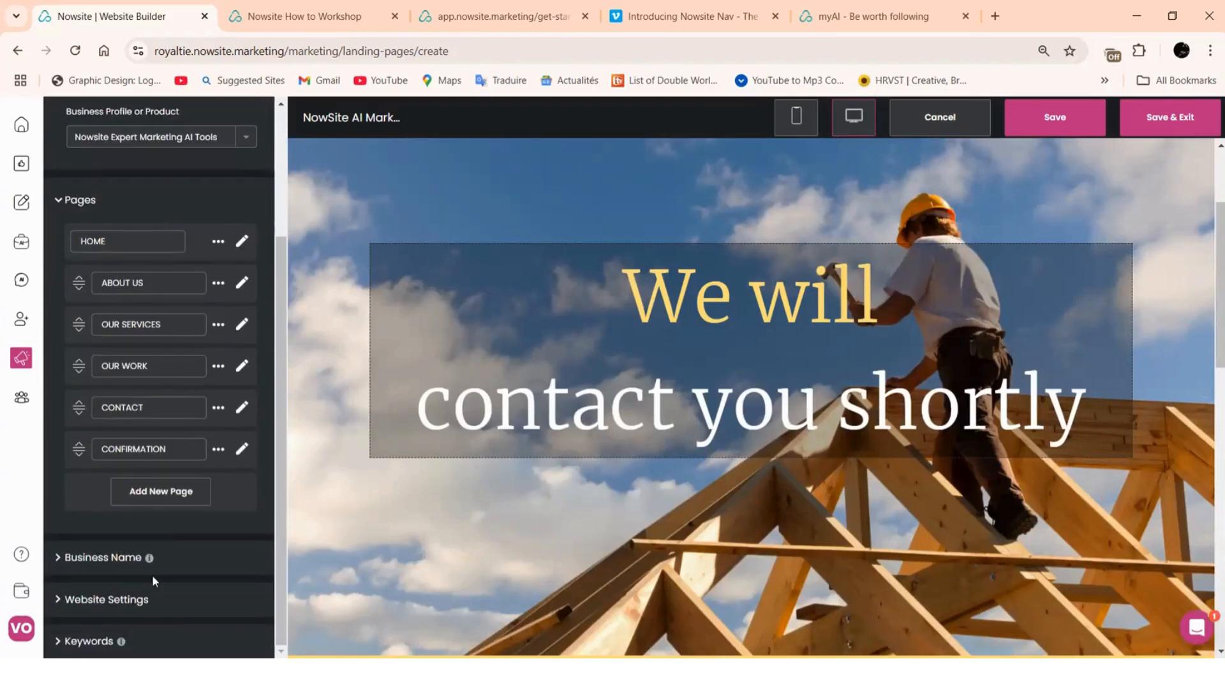
scroll(768, 388, down, 4)
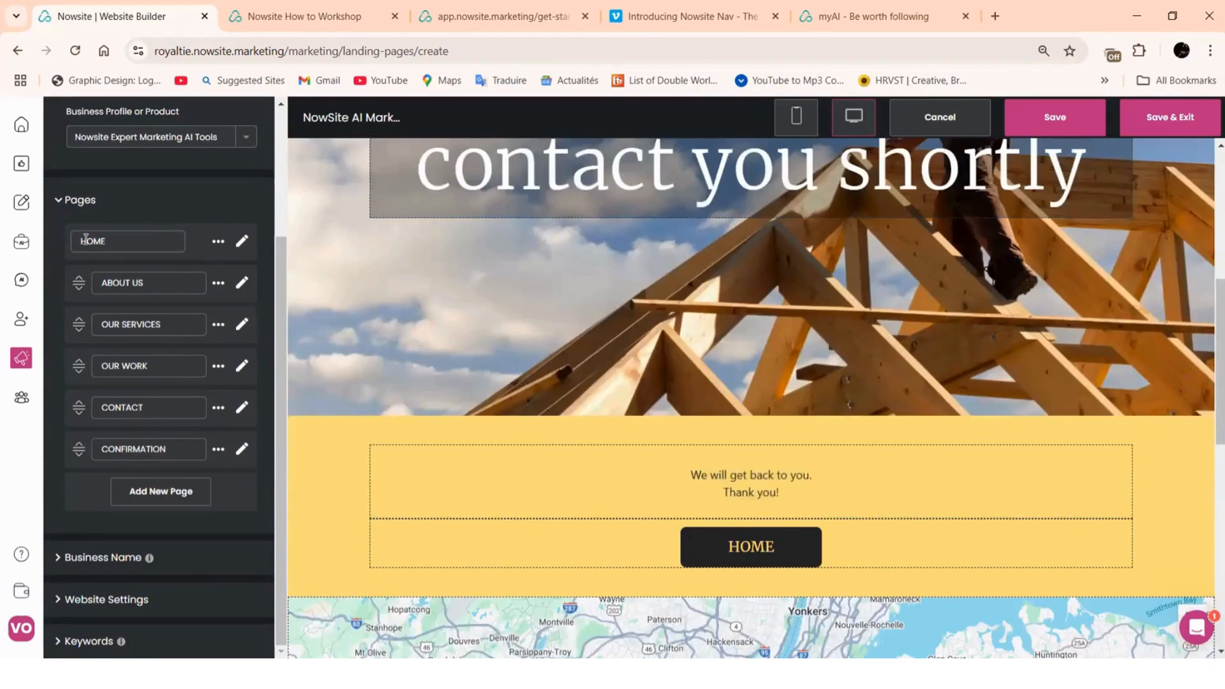
click(242, 241)
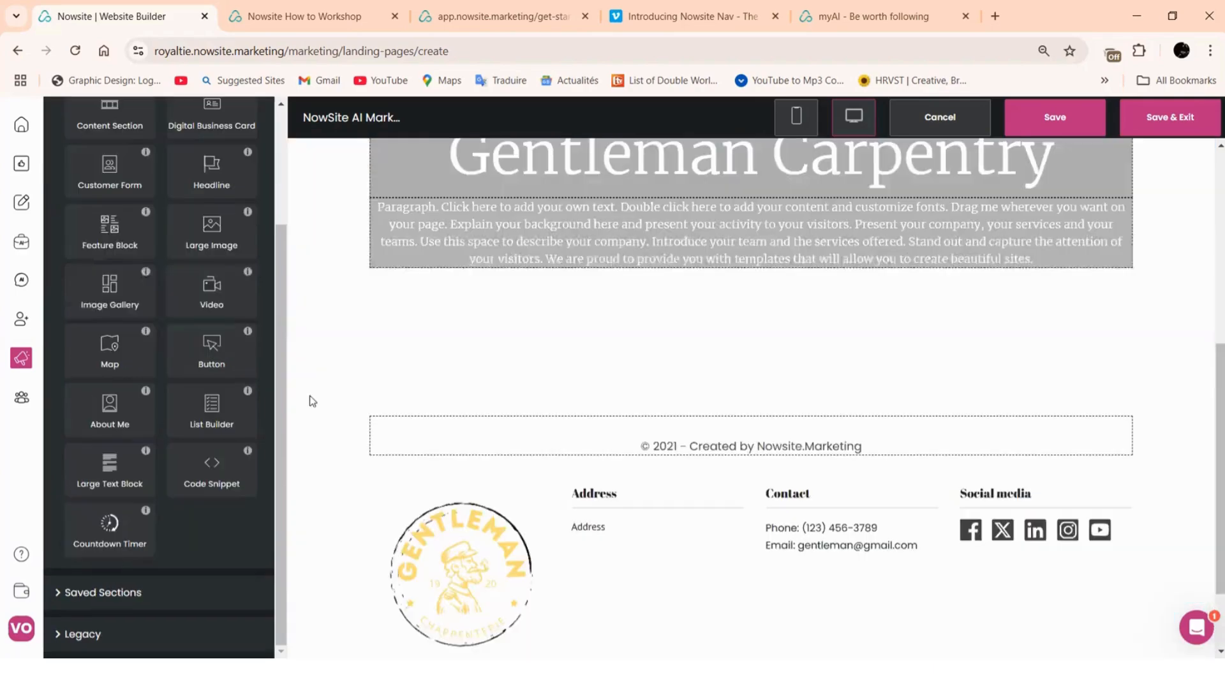
scroll(962, 289, up, 5)
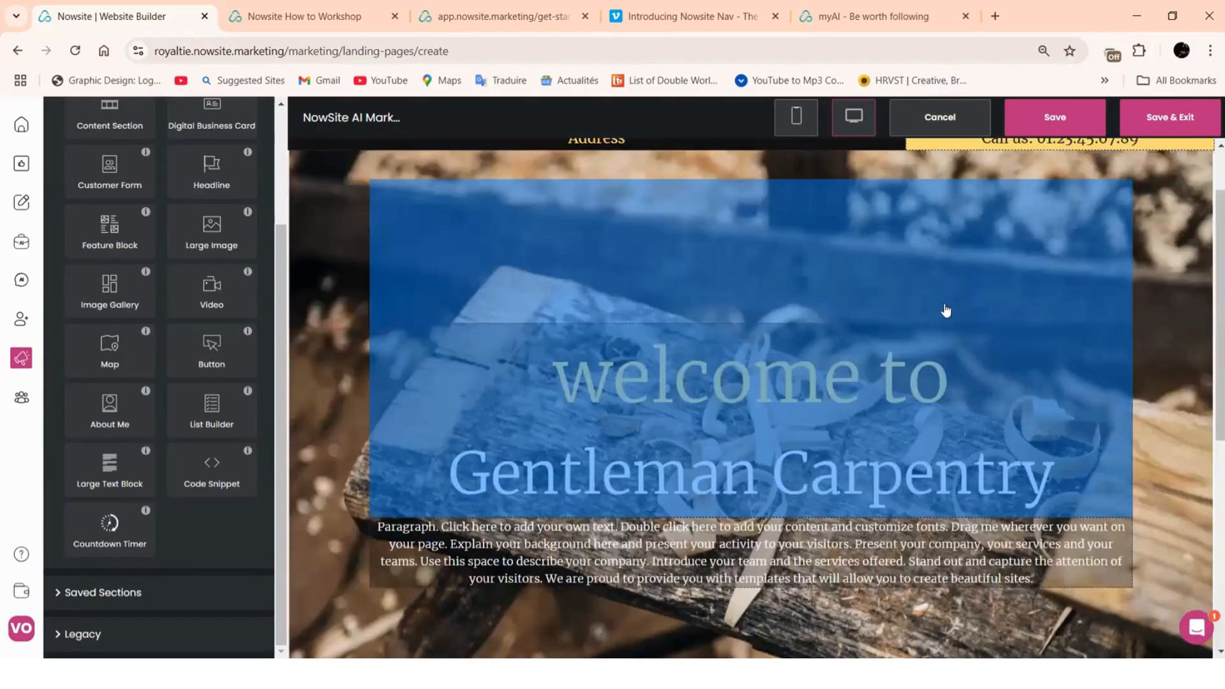
scroll(930, 299, up, 2)
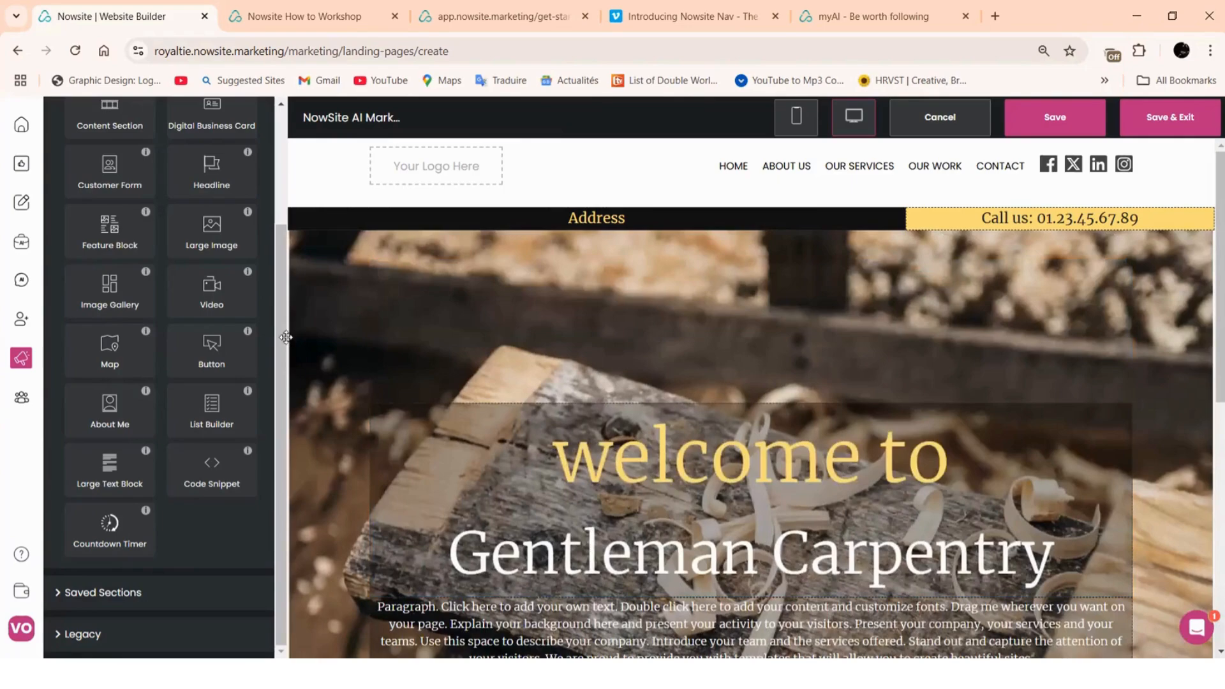
scroll(219, 300, up, 3)
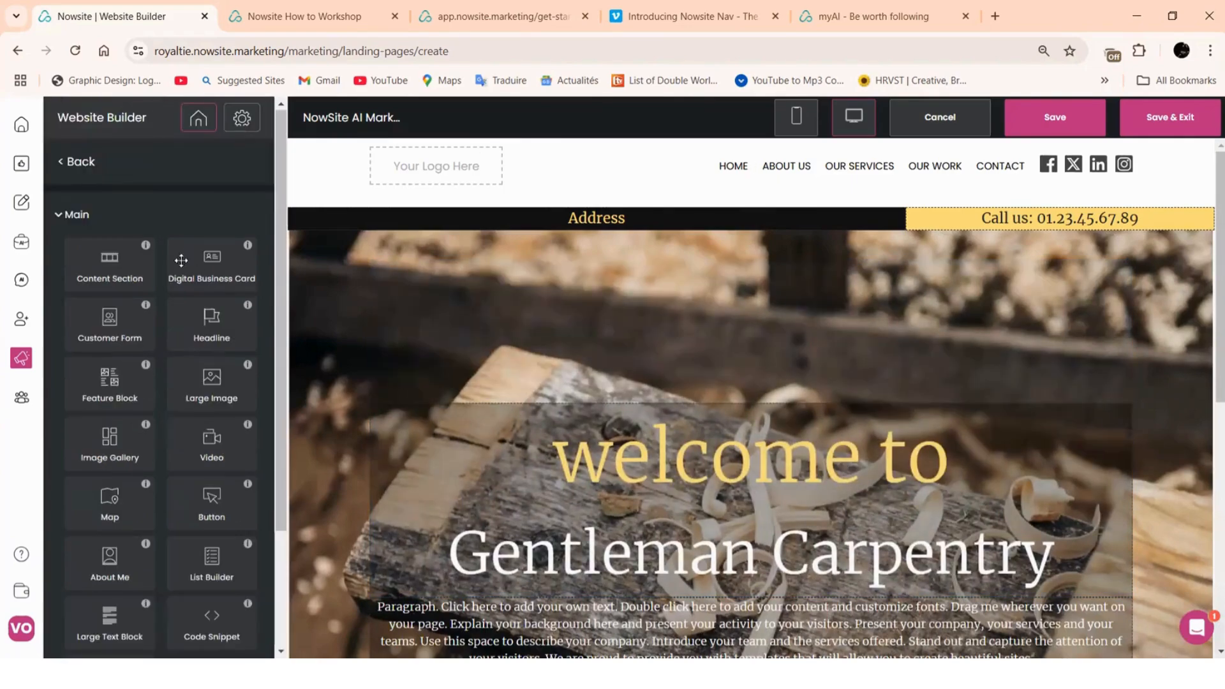
In the hero headline block, set the Sub-Heading text to 'Nowsite Marketing AI Experts'
scroll(713, 375, down, 2)
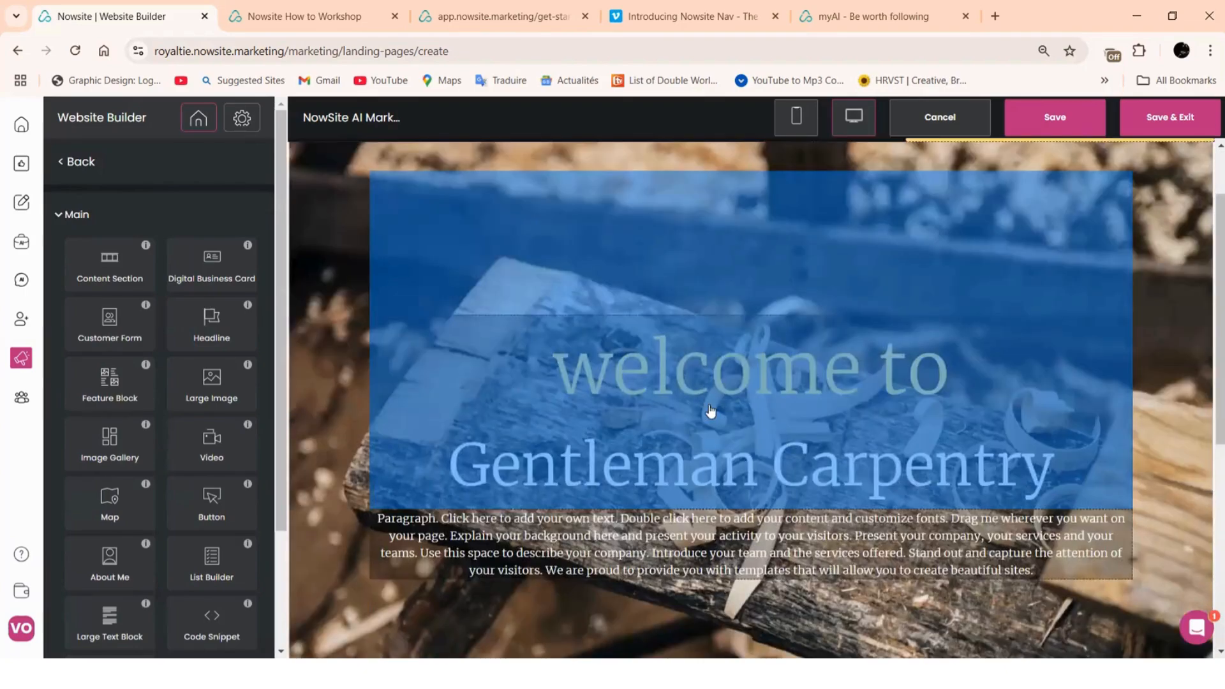
scroll(665, 410, down, 1)
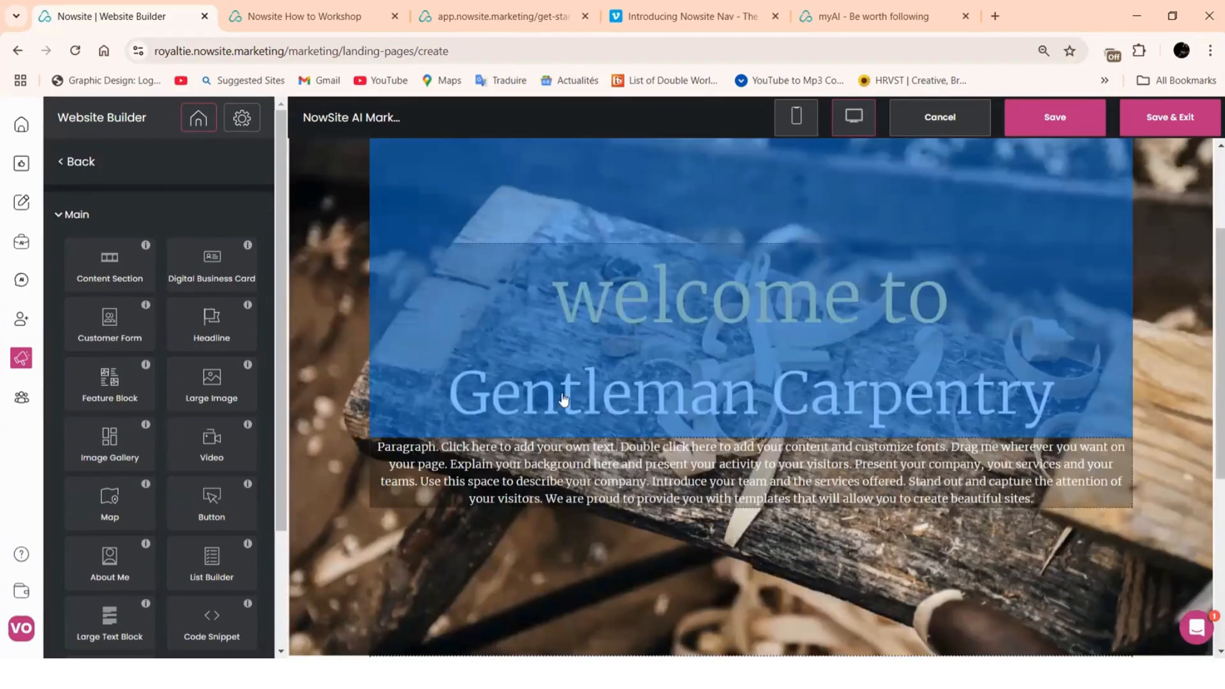
click(655, 398)
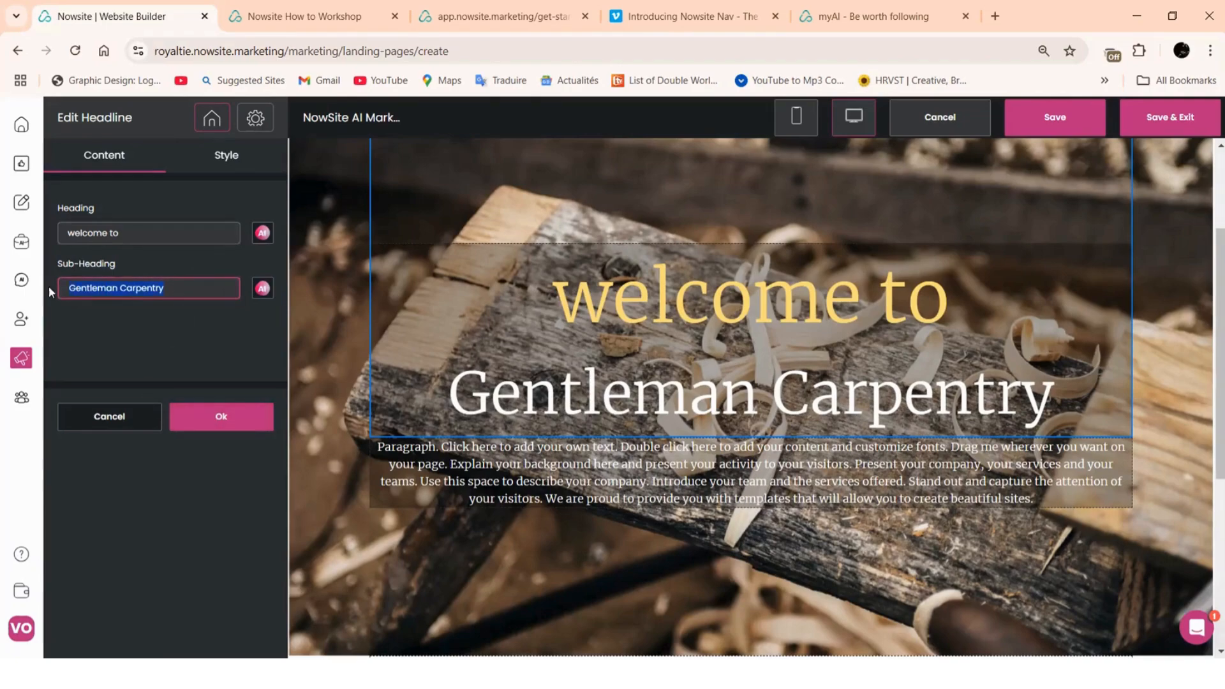
text(Now)
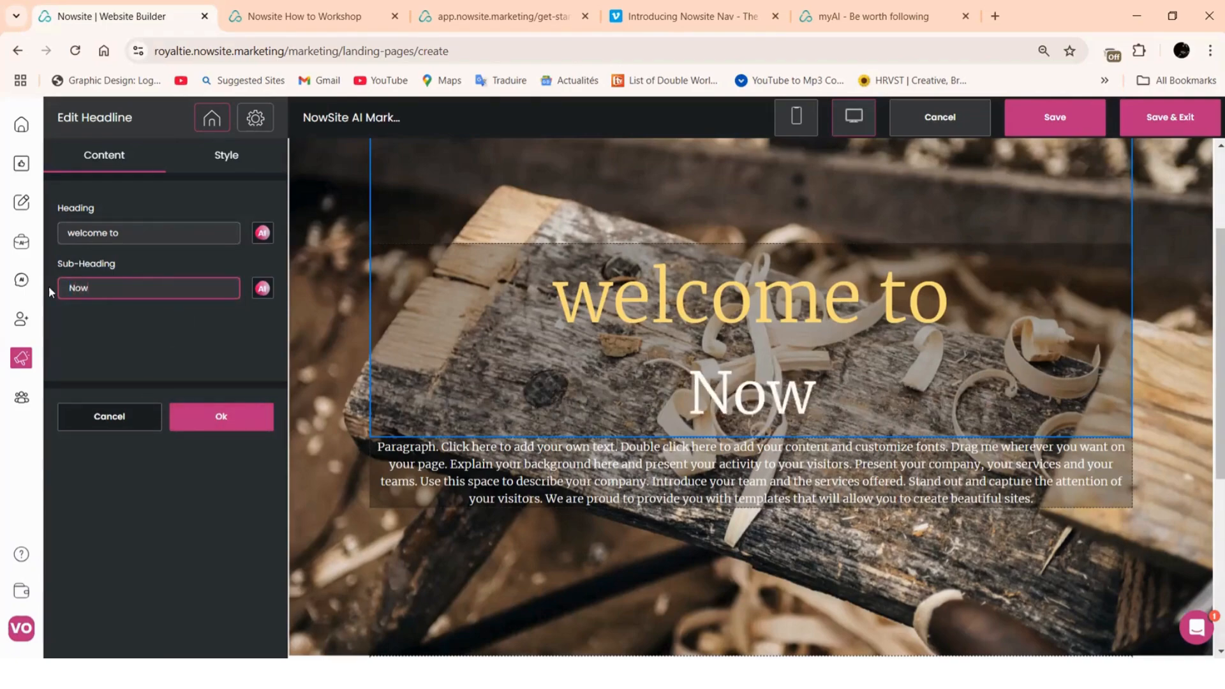
text(site )
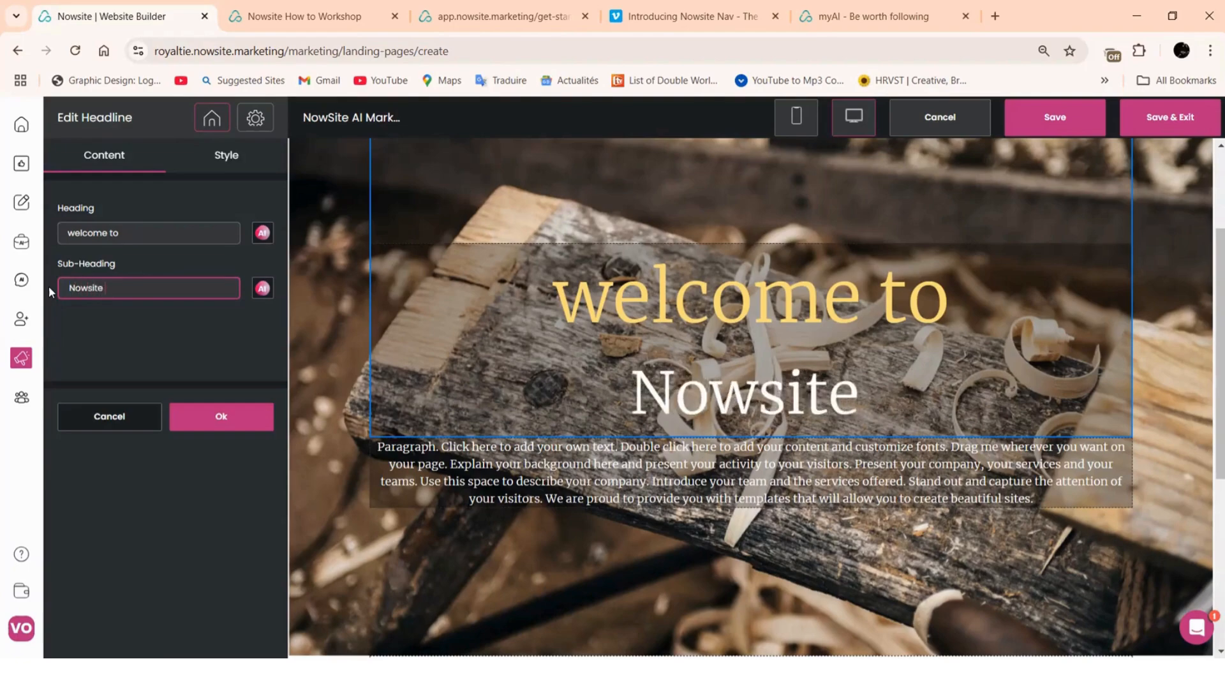
text(AI)
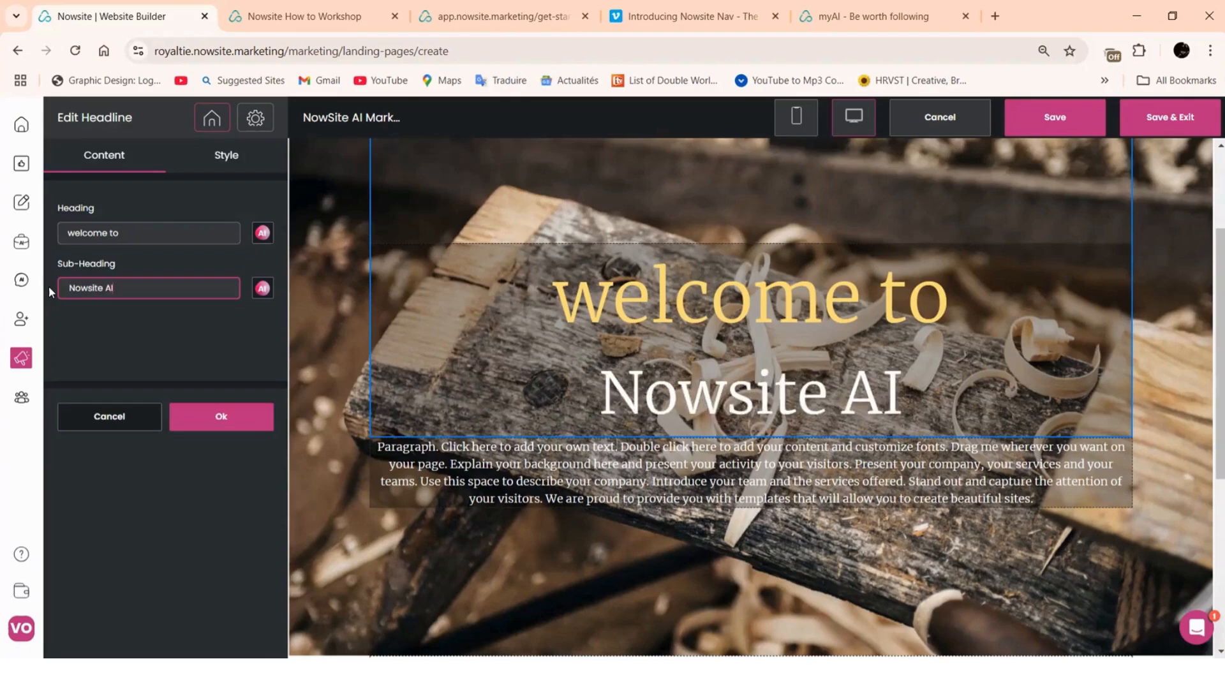
key(BackSpace)
key(BackSpace)
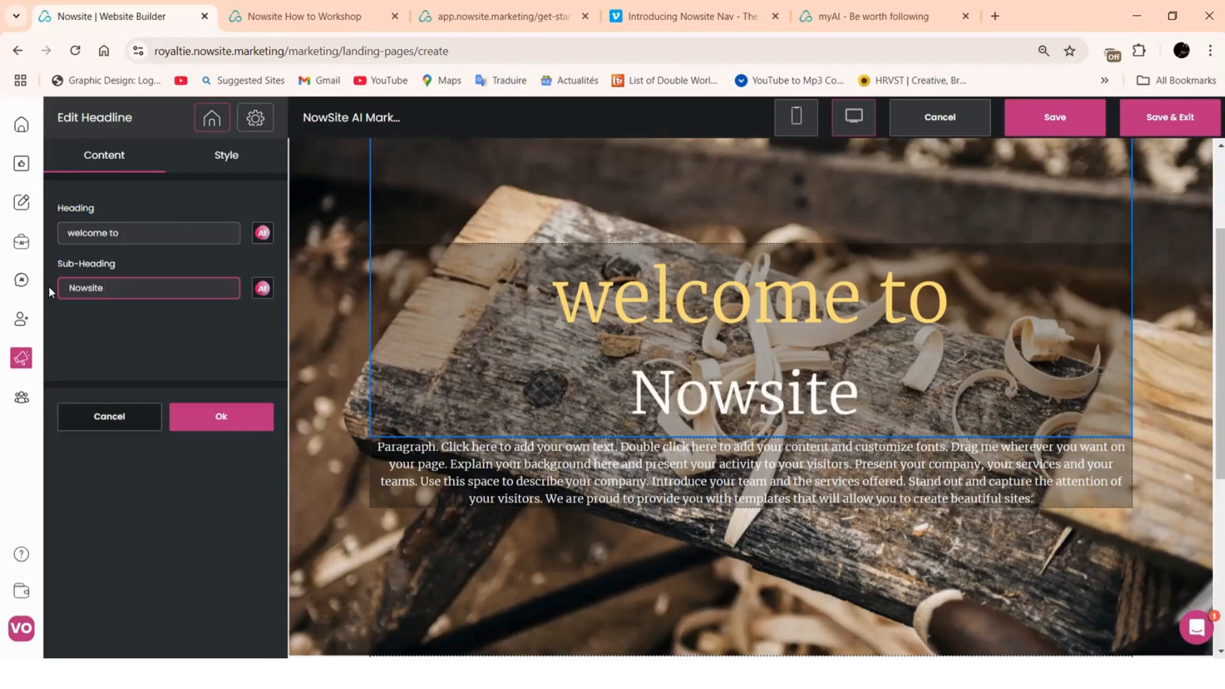
text(Marke)
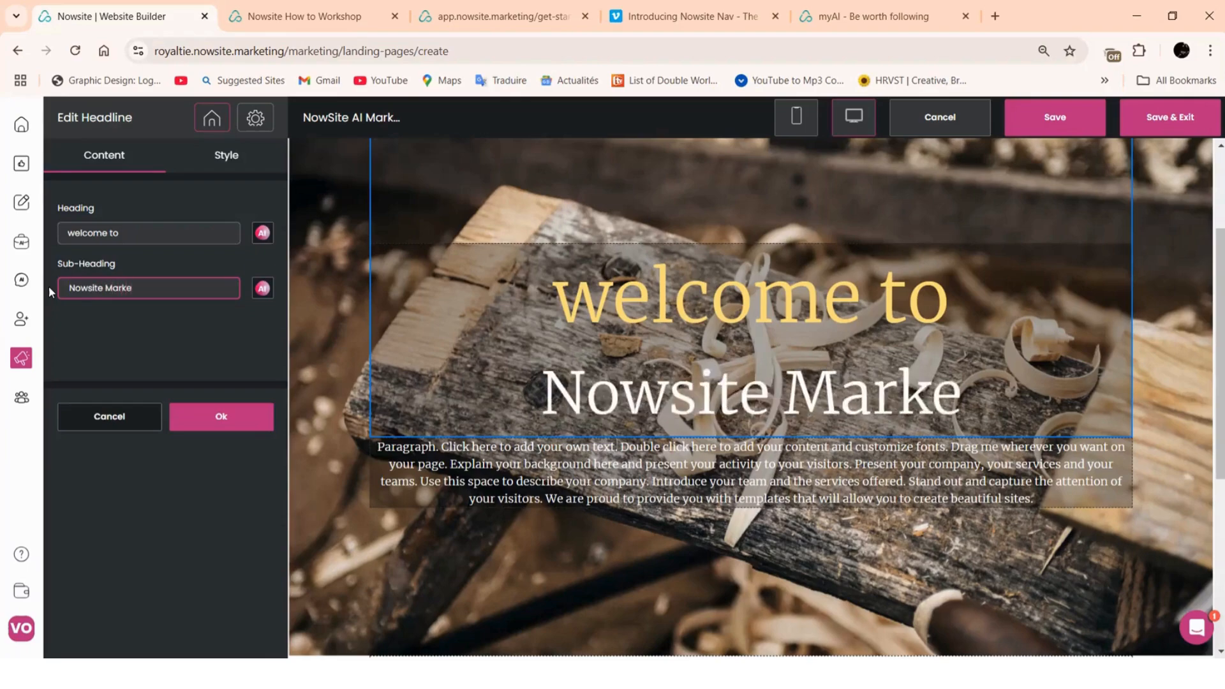
text(ting)
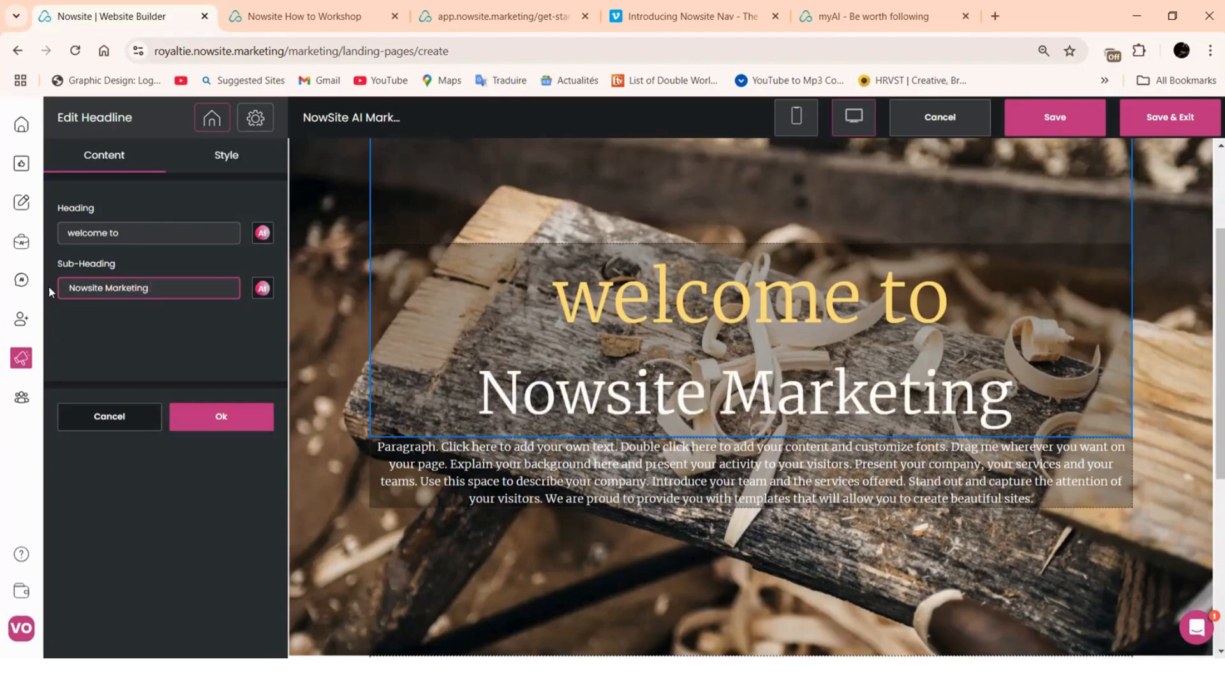
text( AI E)
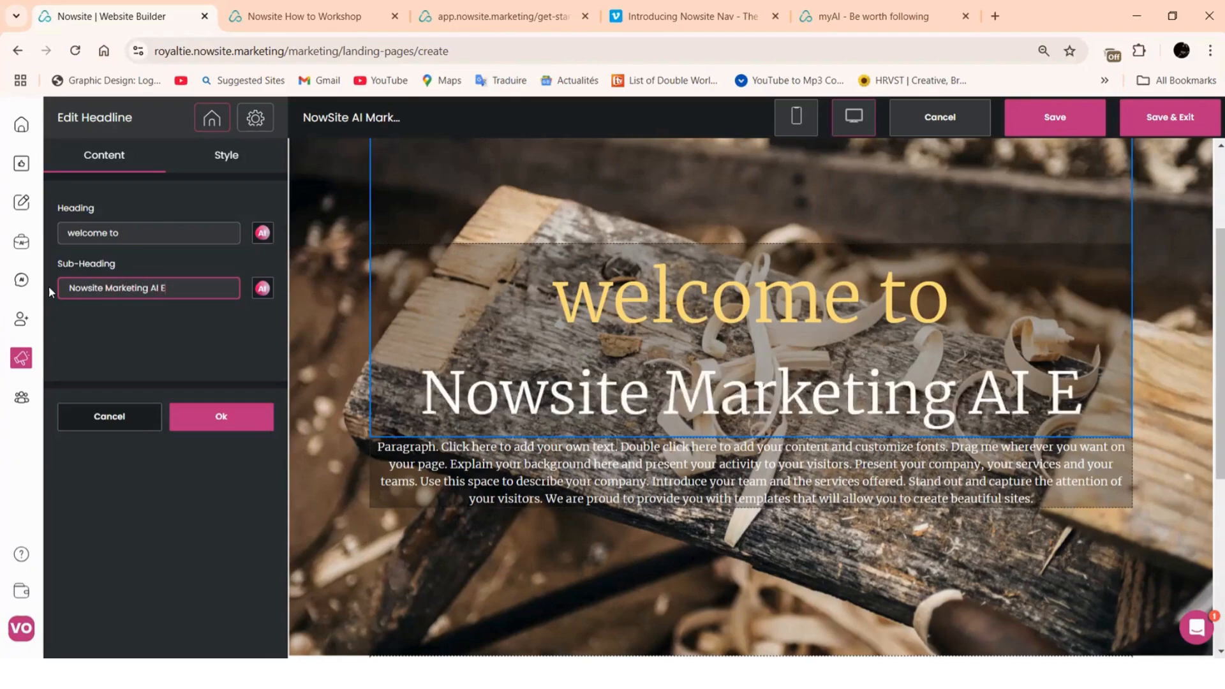
text(xperts)
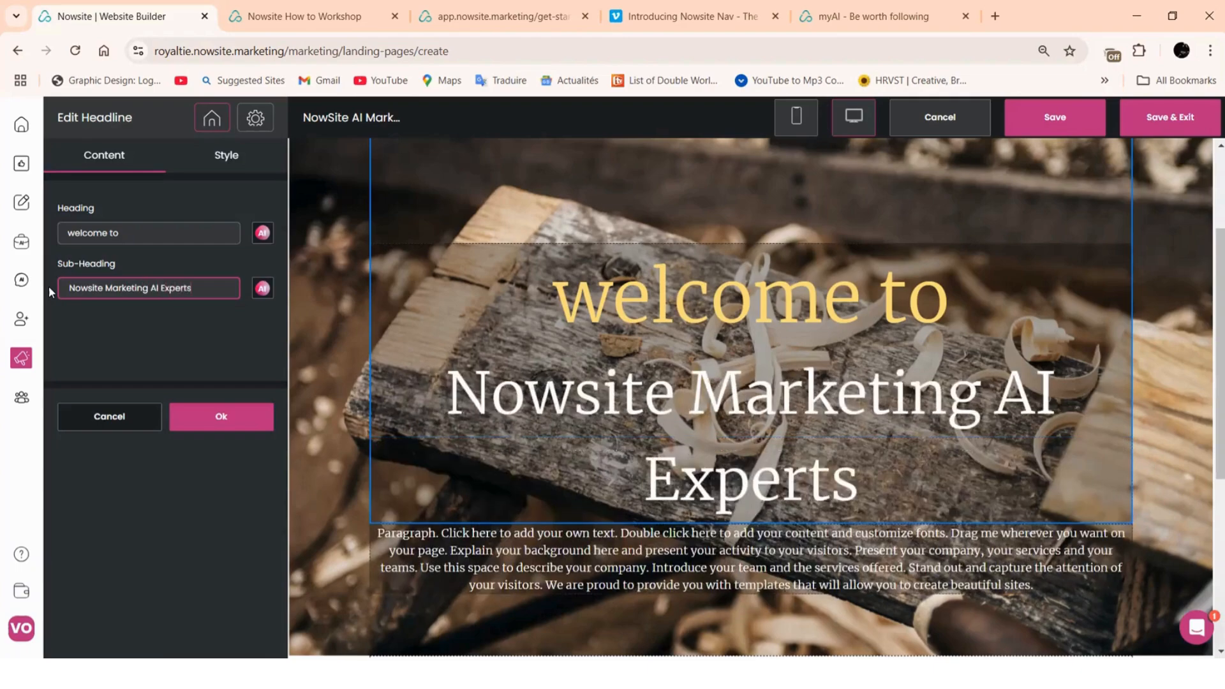
Set the headline's Sub-Heading font size to 55 px and Heading font size to 73 px
click(66, 289)
click(220, 273)
click(231, 165)
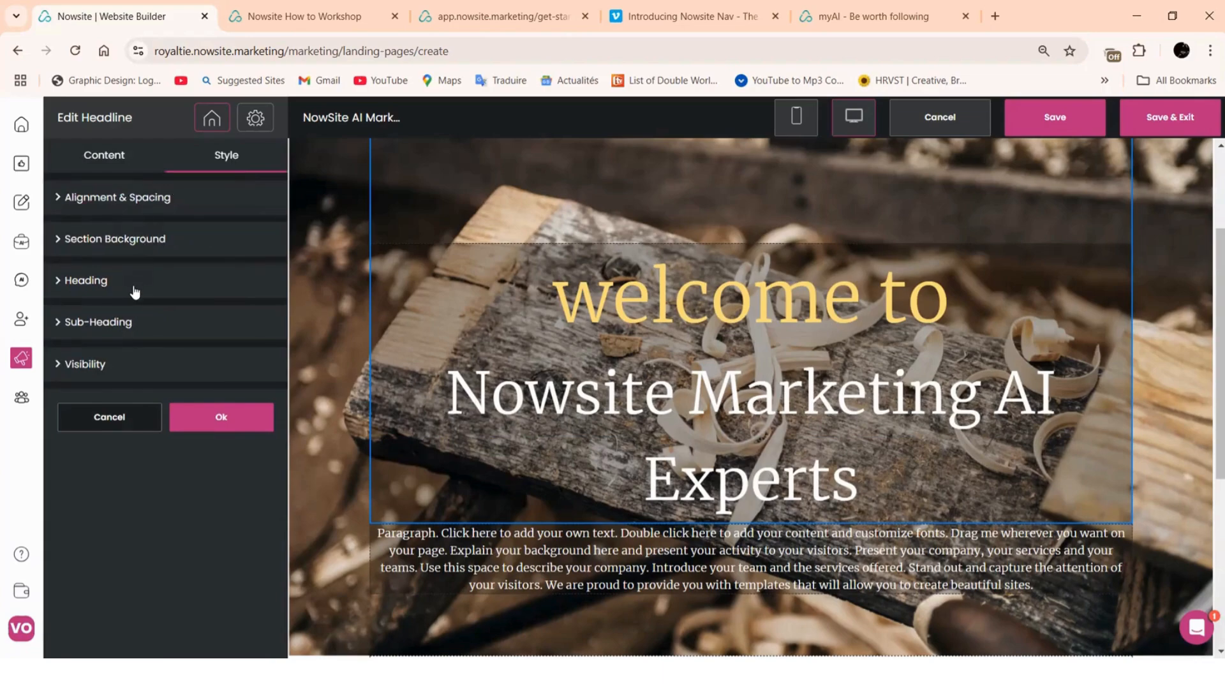
click(131, 324)
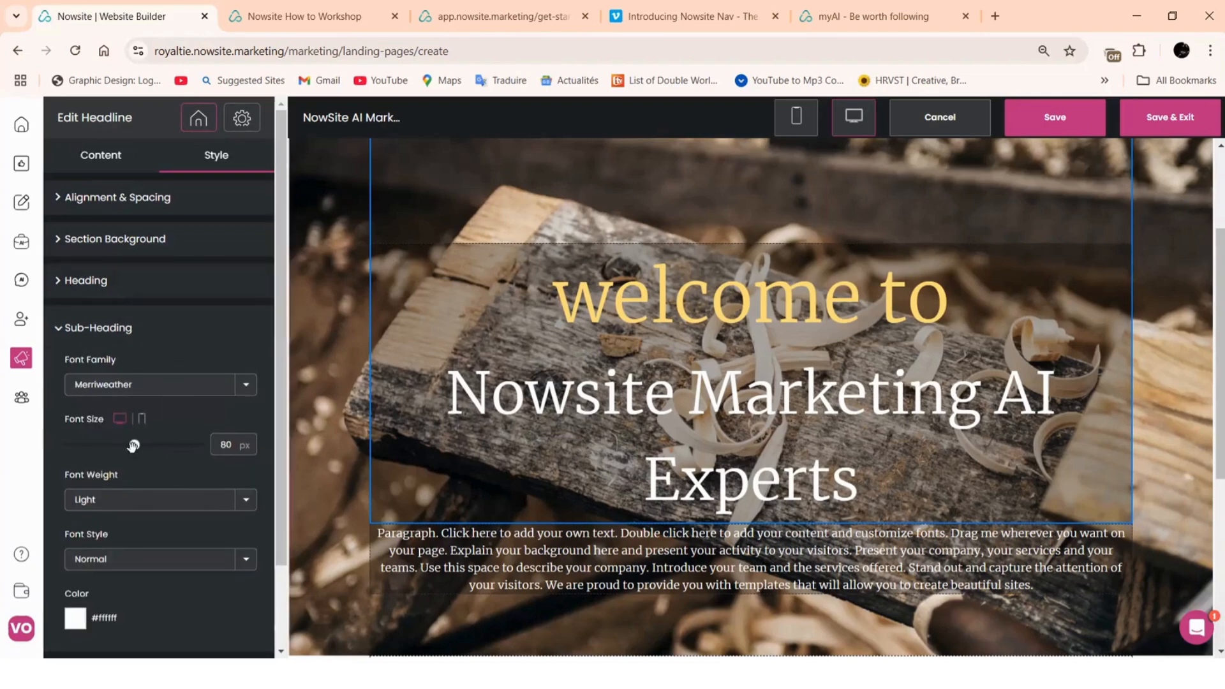
drag(133, 445, 110, 446)
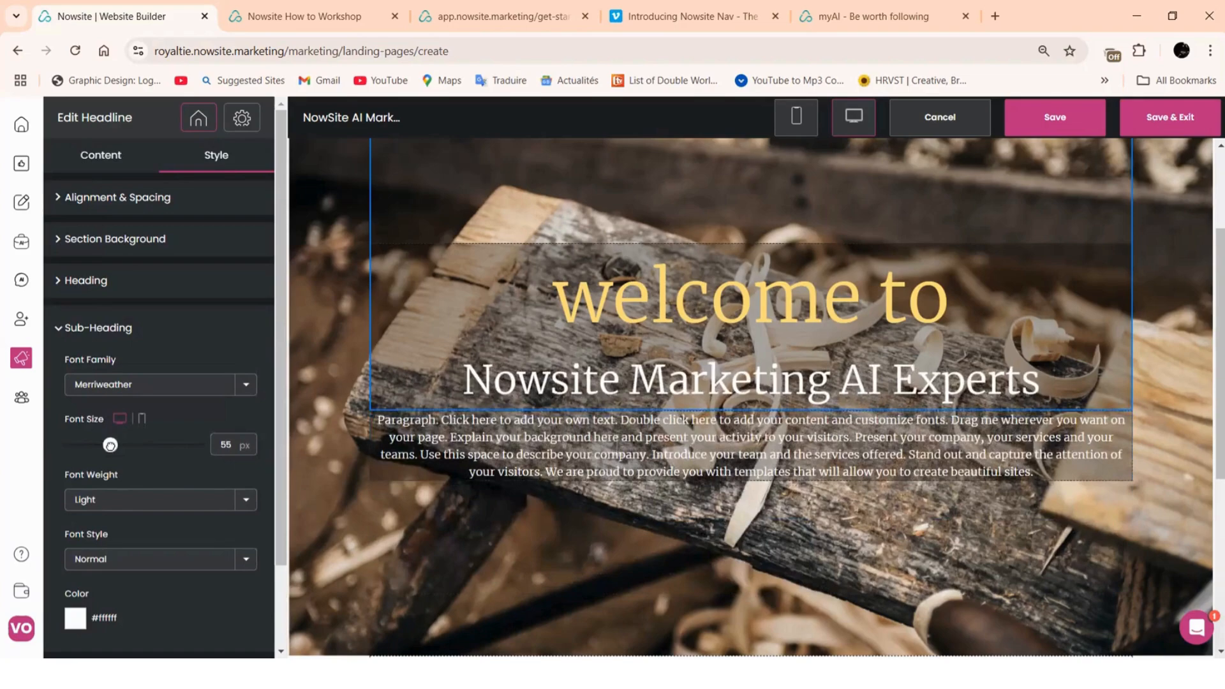
click(109, 288)
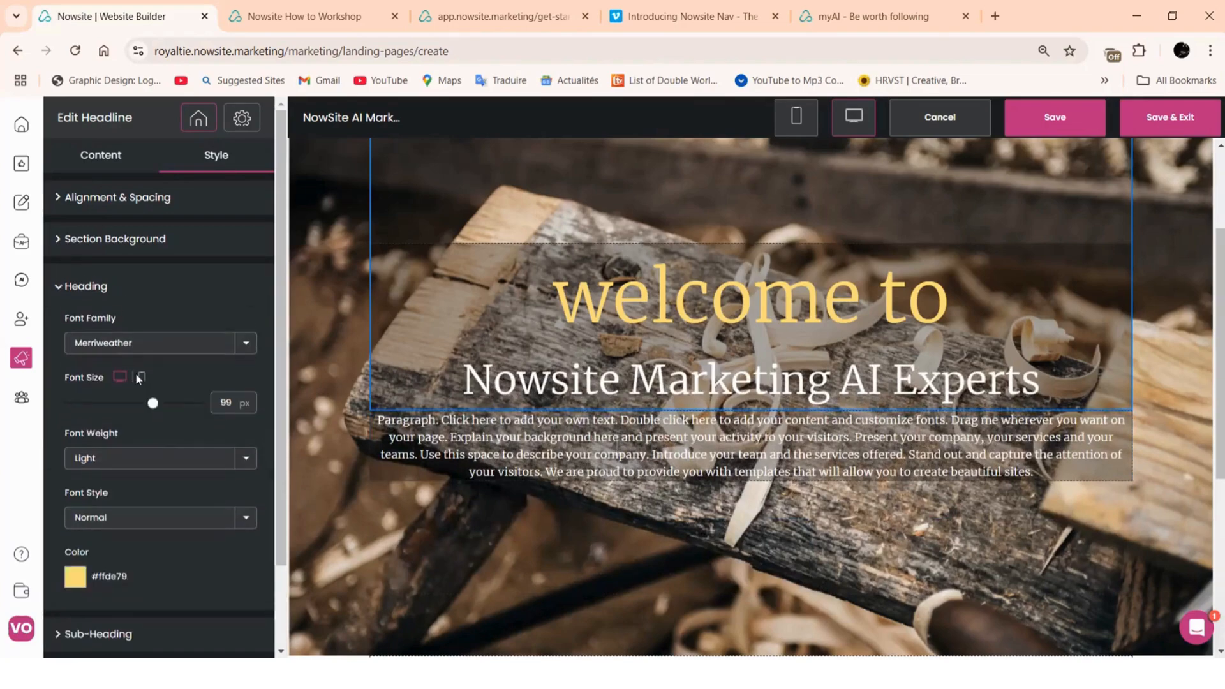
drag(136, 405, 127, 403)
Recolour the 'welcome to' heading pale pink #ece3e9
scroll(99, 510, down, 2)
click(75, 480)
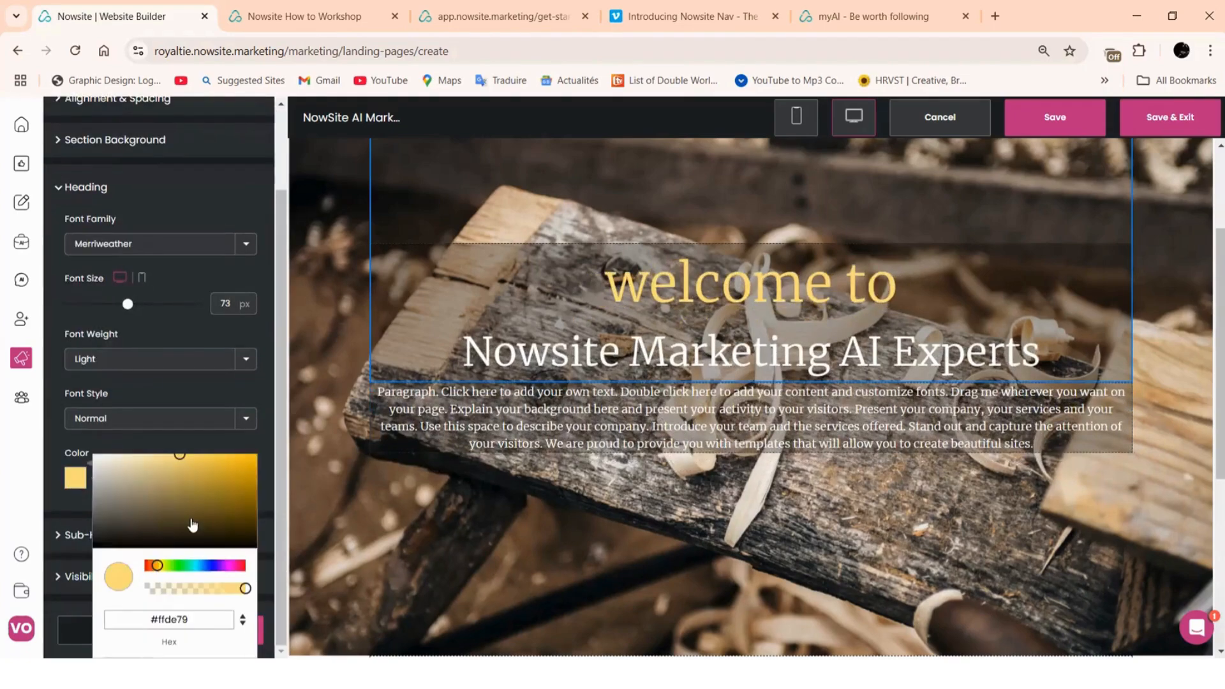
click(242, 566)
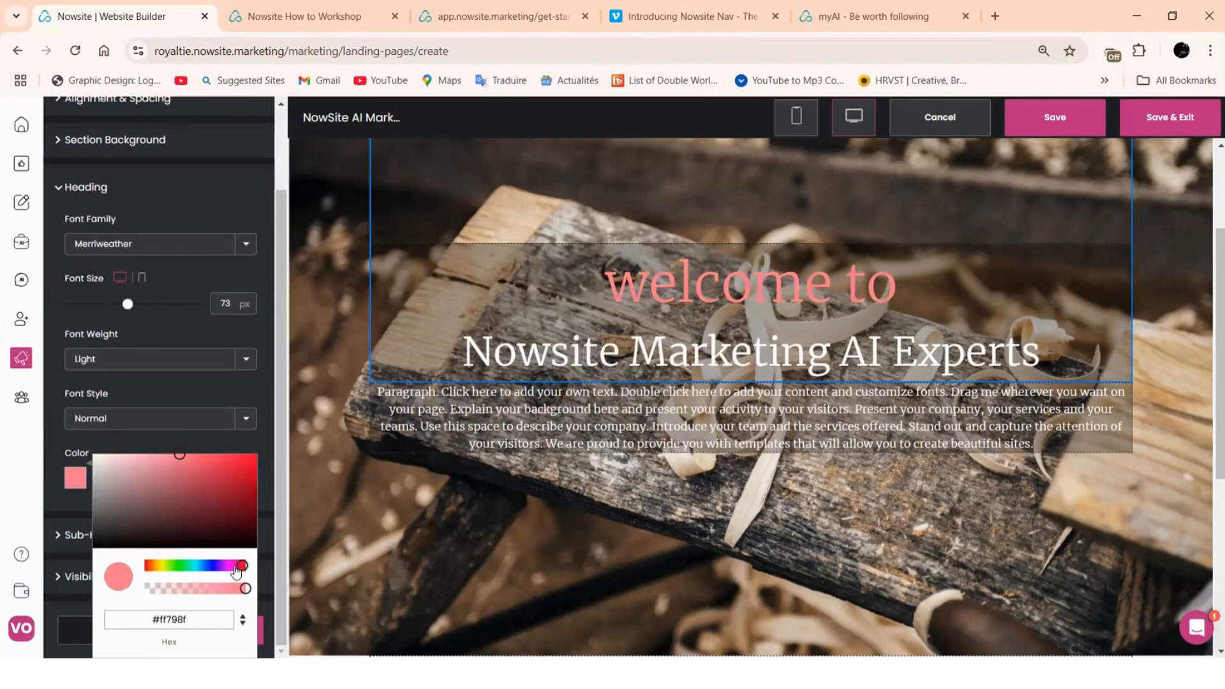
click(235, 567)
click(253, 487)
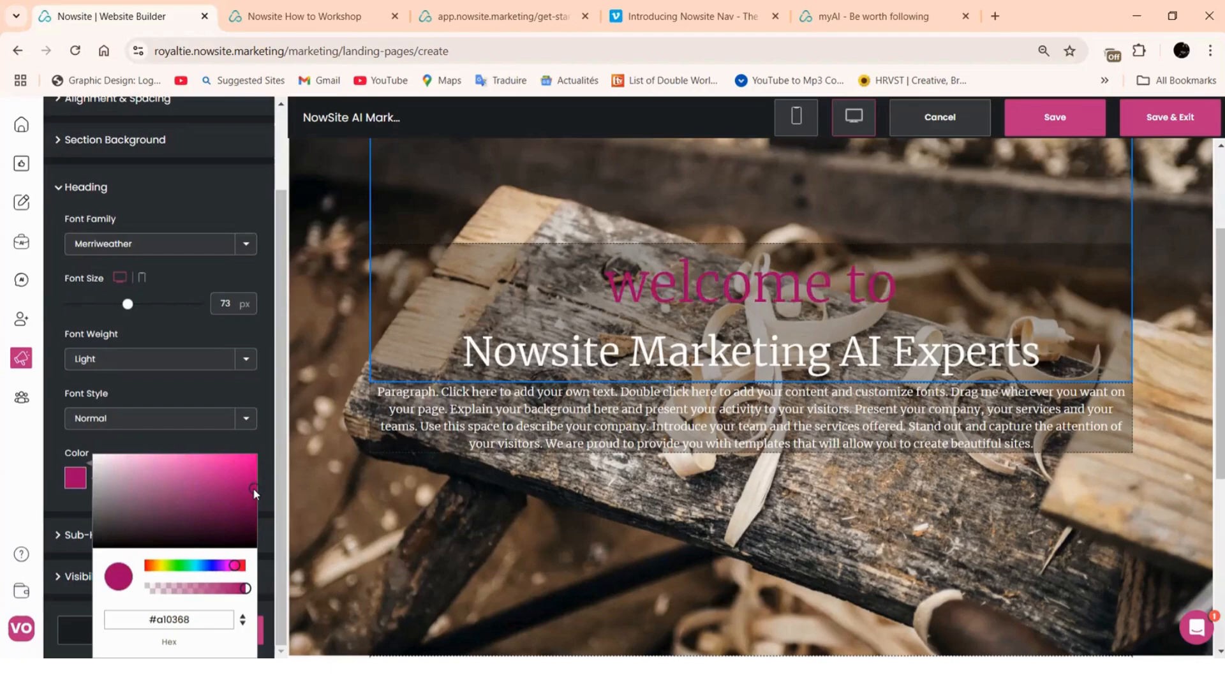
click(243, 478)
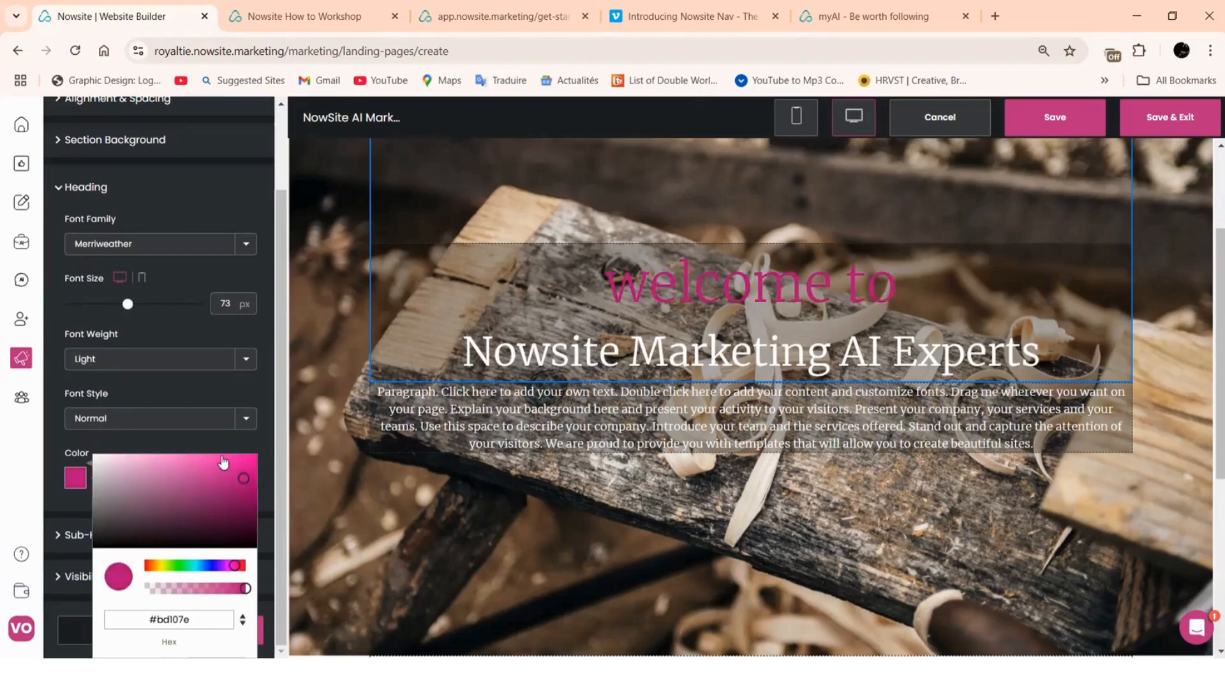
click(190, 458)
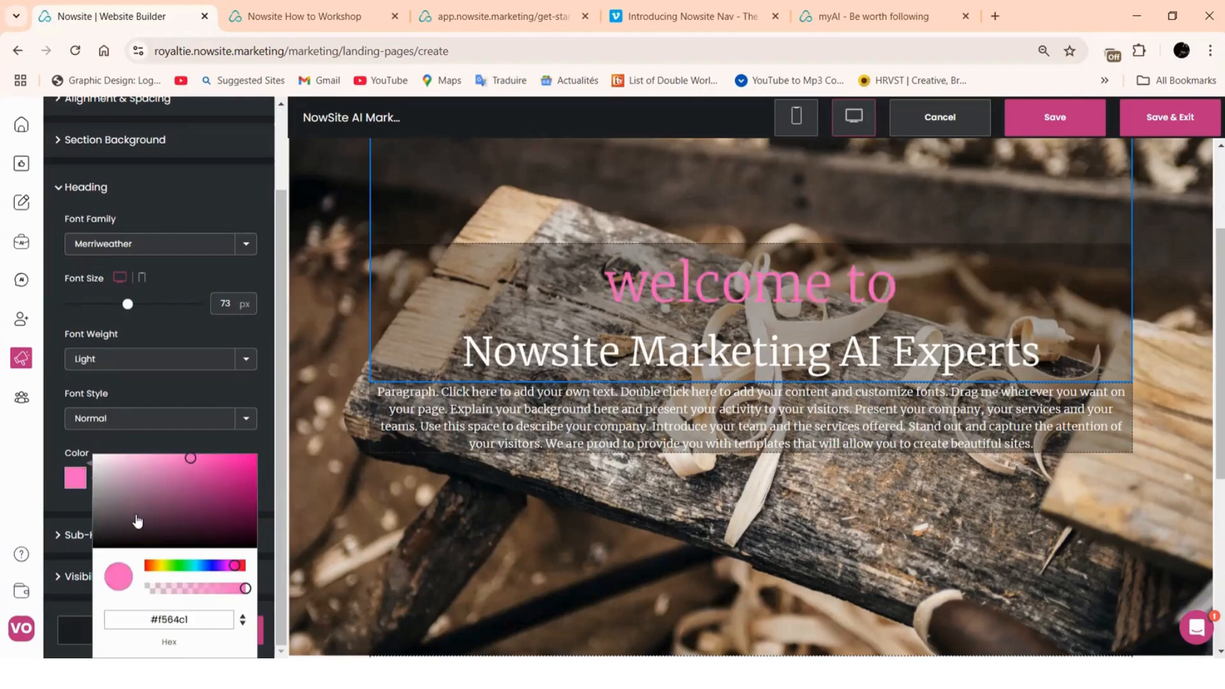
click(98, 461)
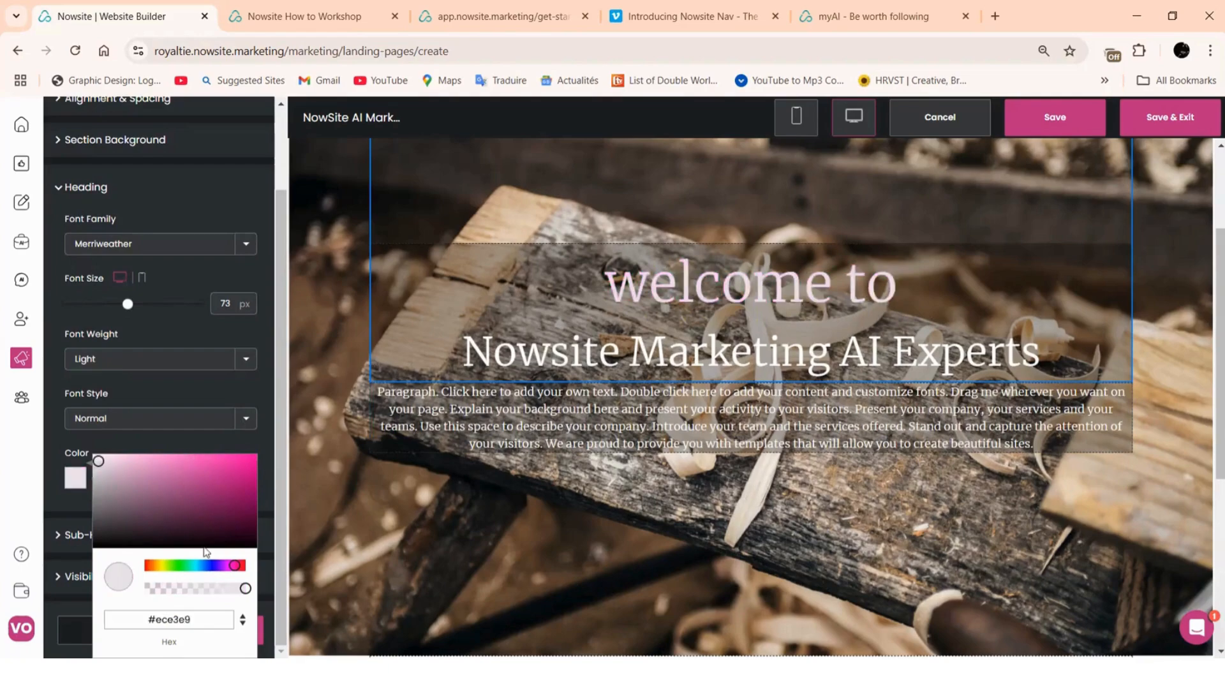
click(173, 446)
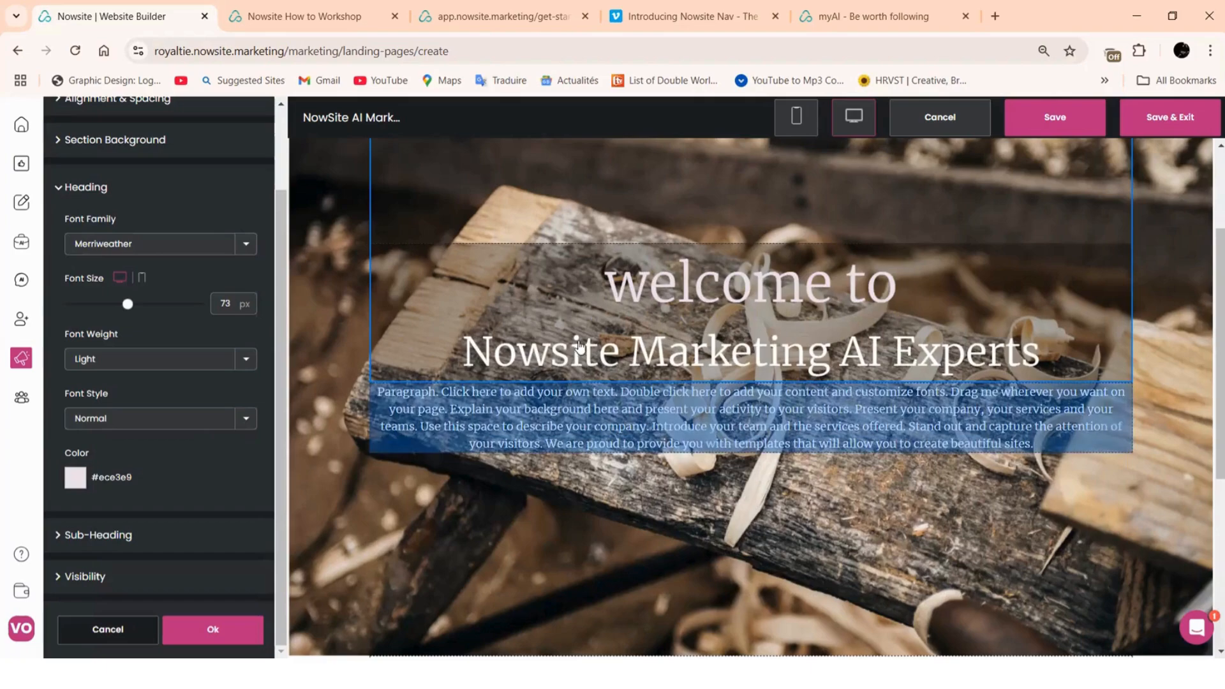
Dismiss the unsaved-changes warning and apply the headline changes with Ok
scroll(752, 382, up, 3)
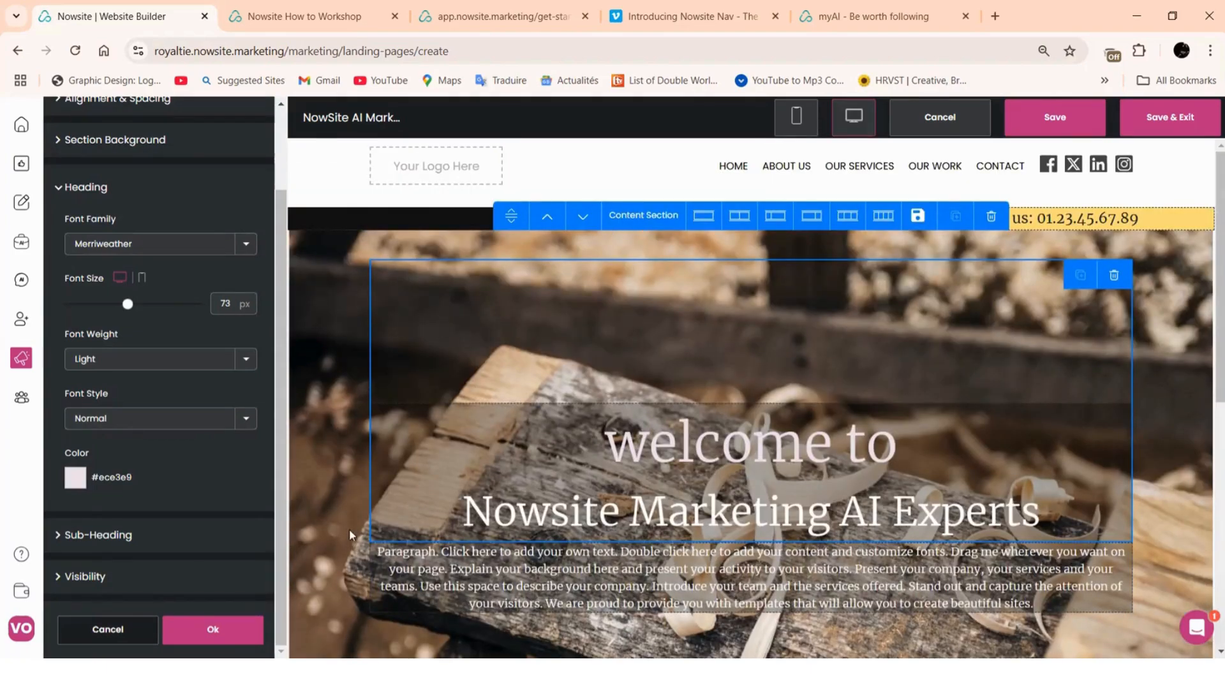
scroll(350, 530, down, 4)
scroll(1208, 357, up, 4)
click(319, 367)
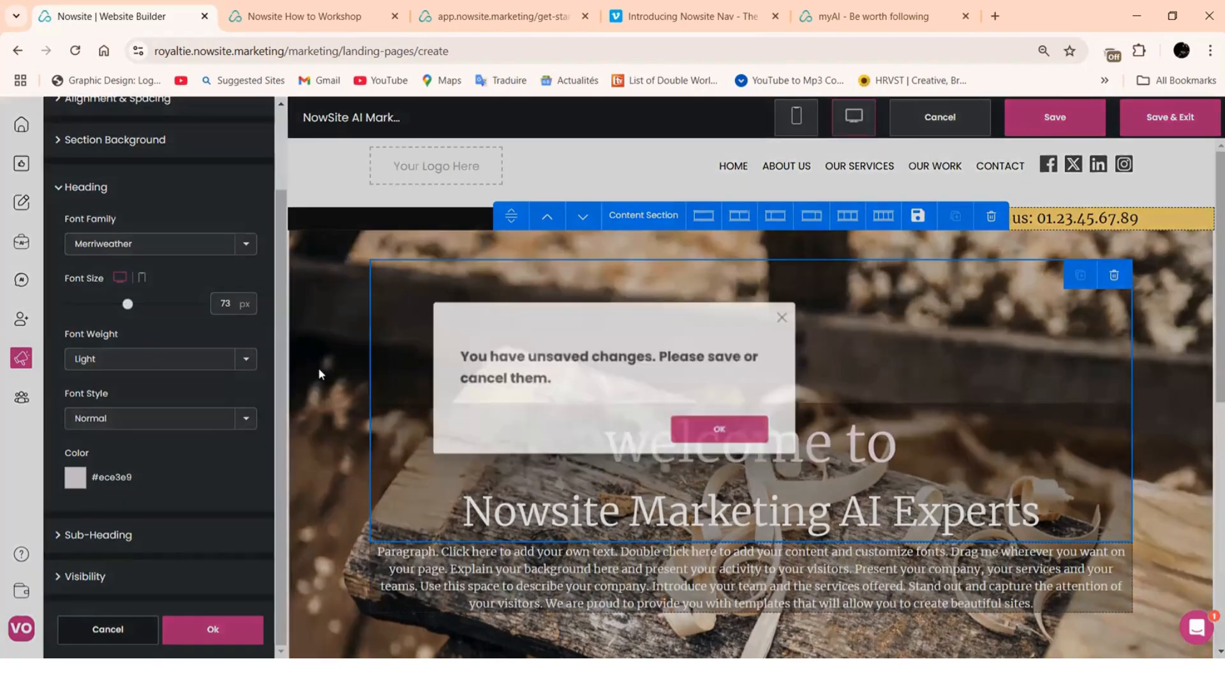
click(723, 432)
click(224, 633)
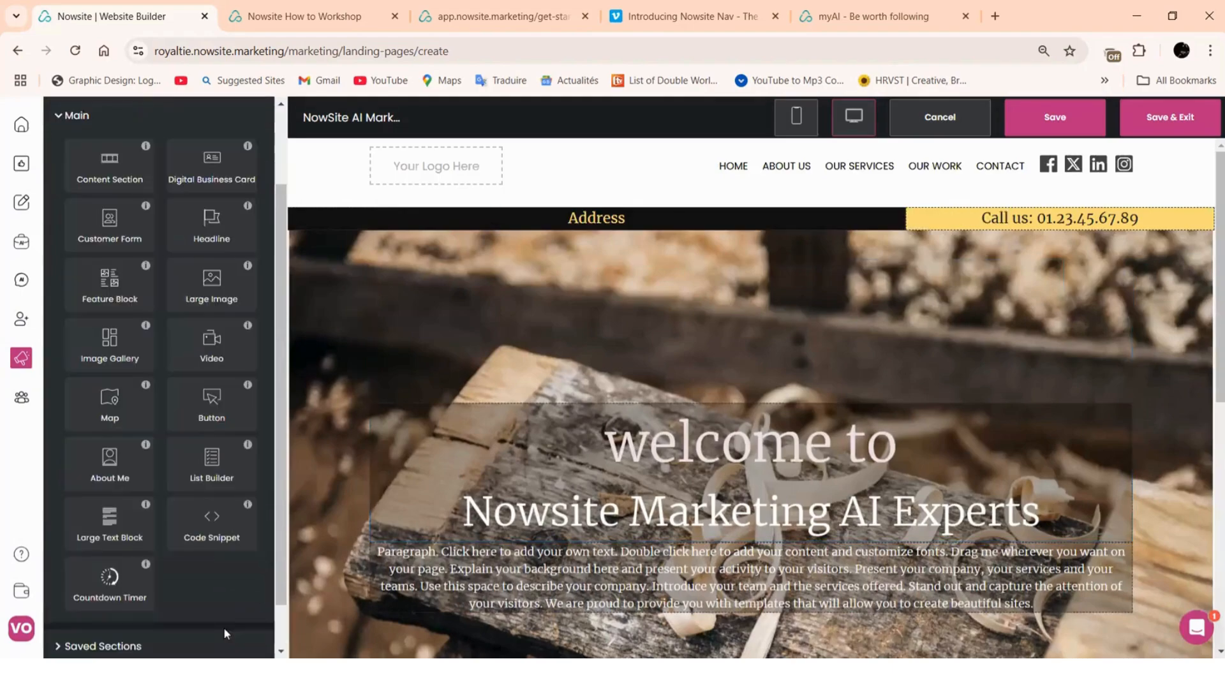
scroll(1177, 343, down, 2)
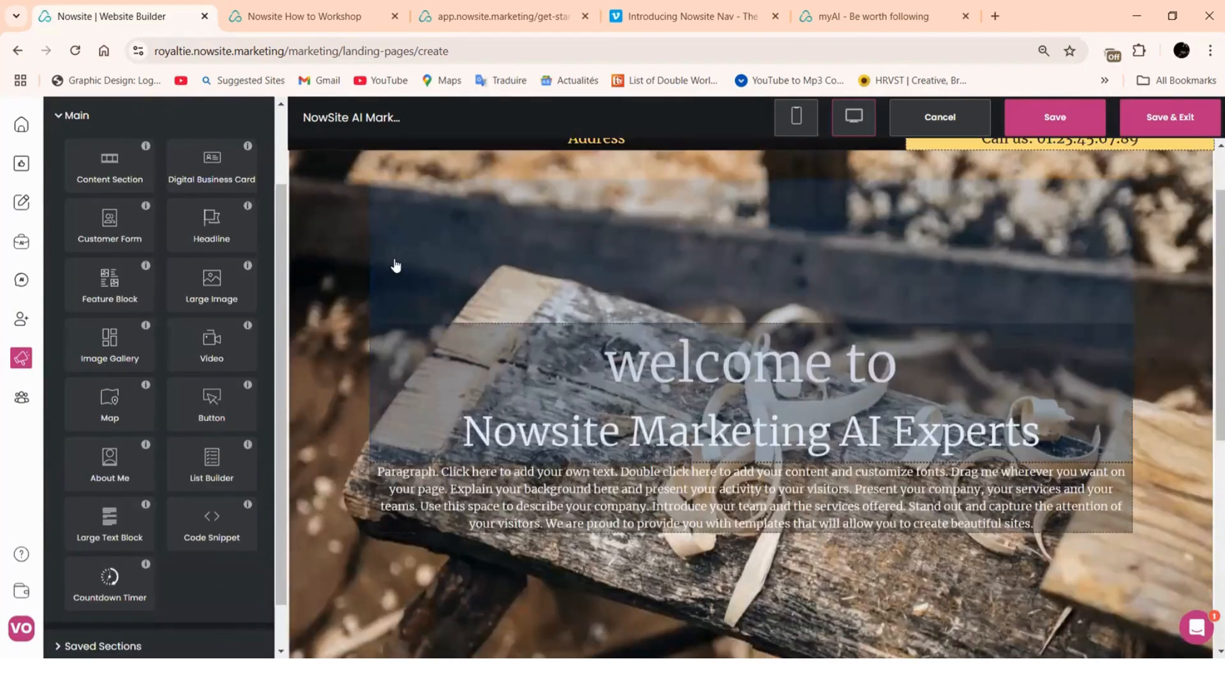
Select the hero content section and view its Section Background style settings
click(336, 264)
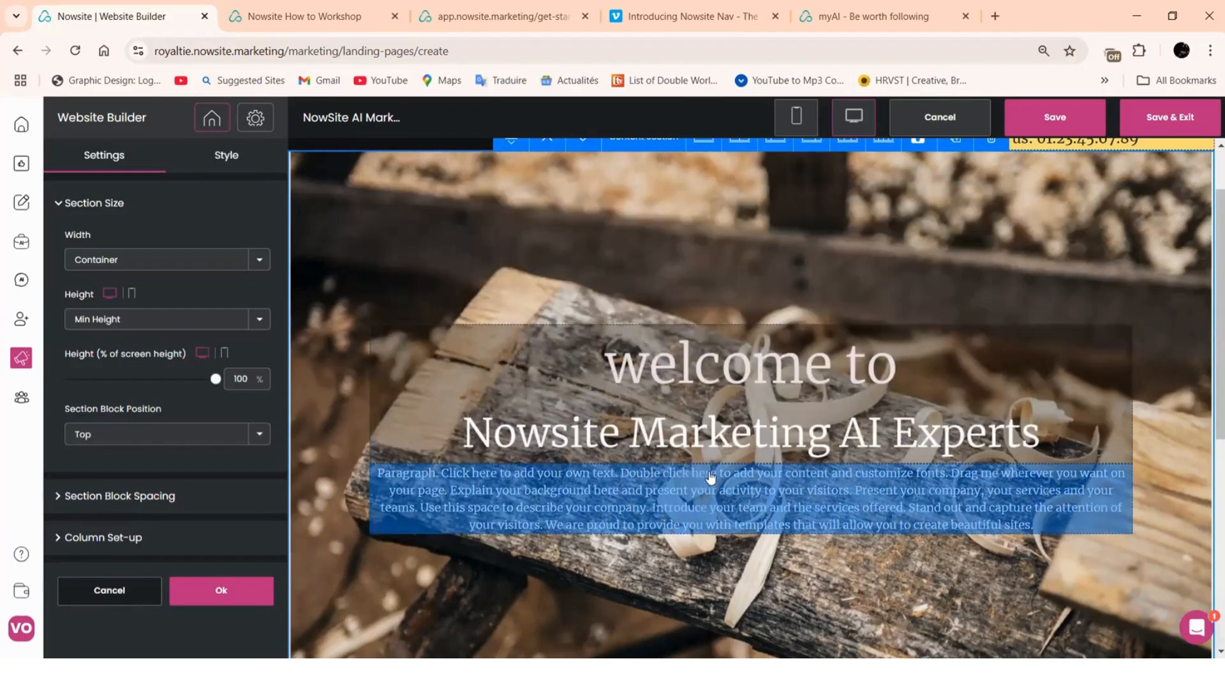
scroll(352, 286, up, 2)
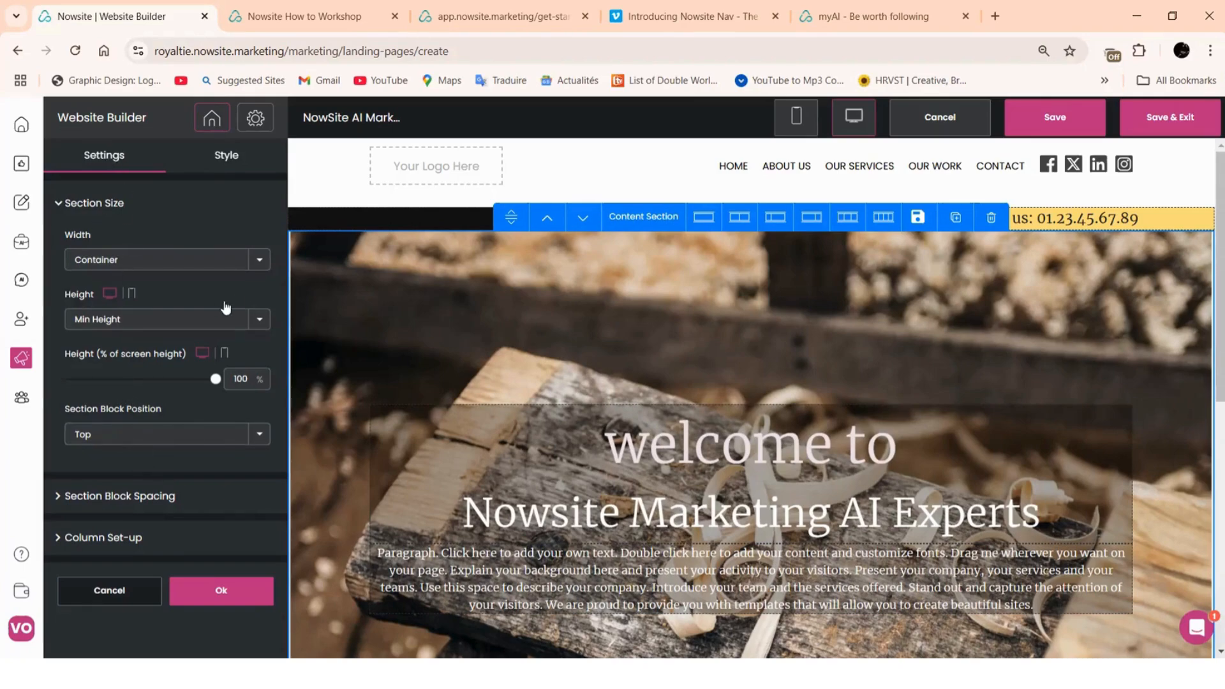
click(233, 160)
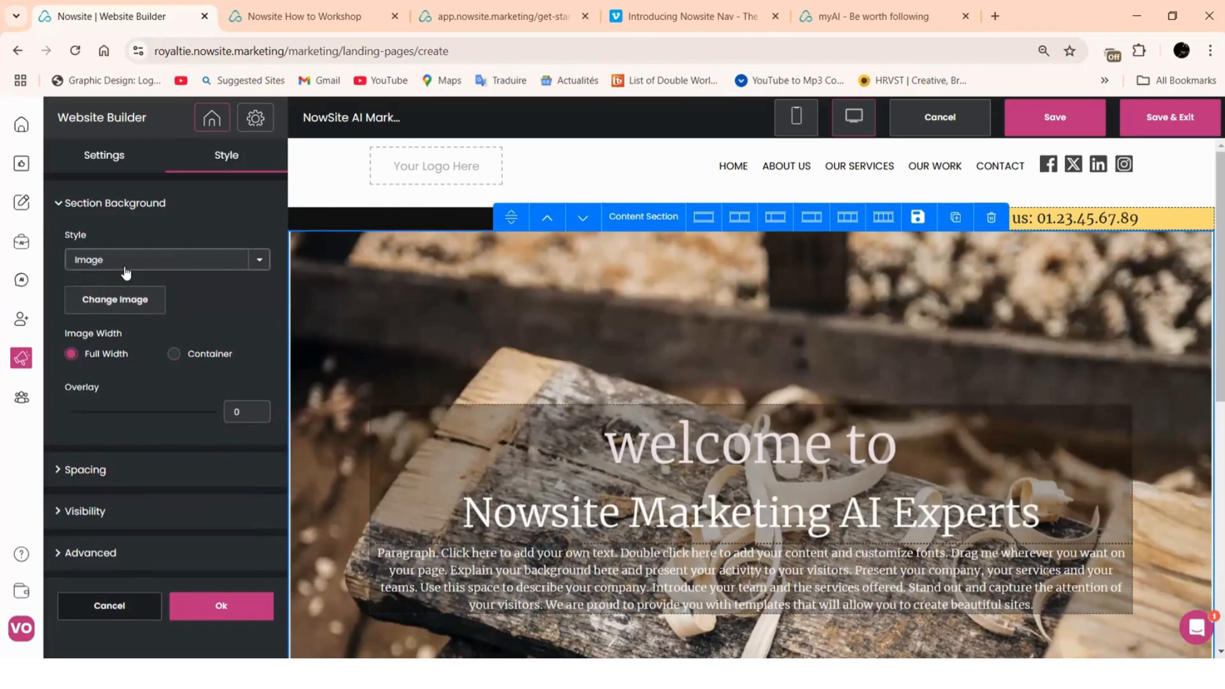
Try a transparent, then a red solid-colour background for the hero section
click(260, 266)
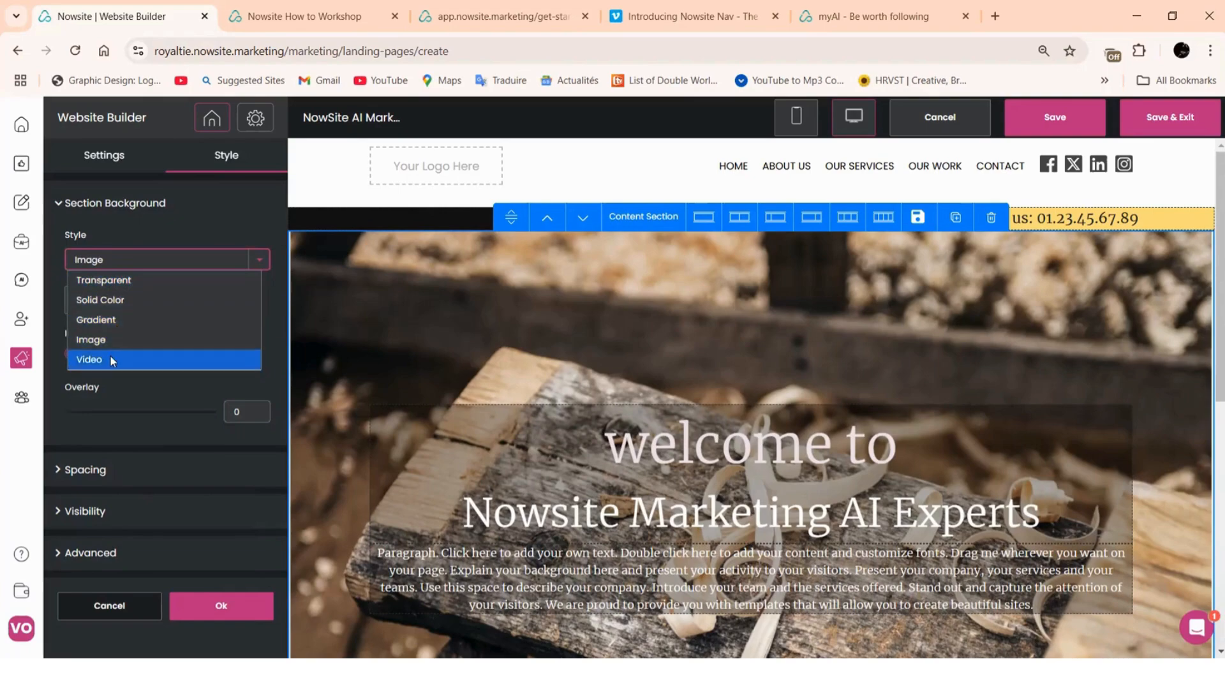
click(100, 283)
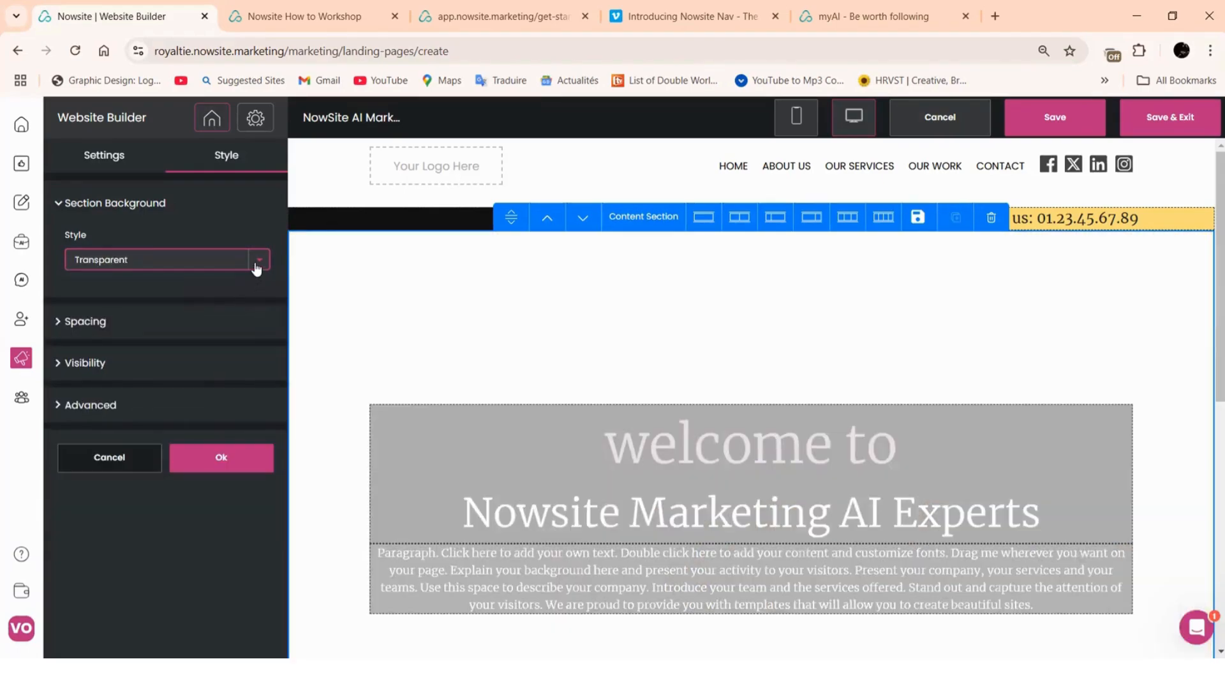
click(256, 267)
click(115, 302)
click(75, 319)
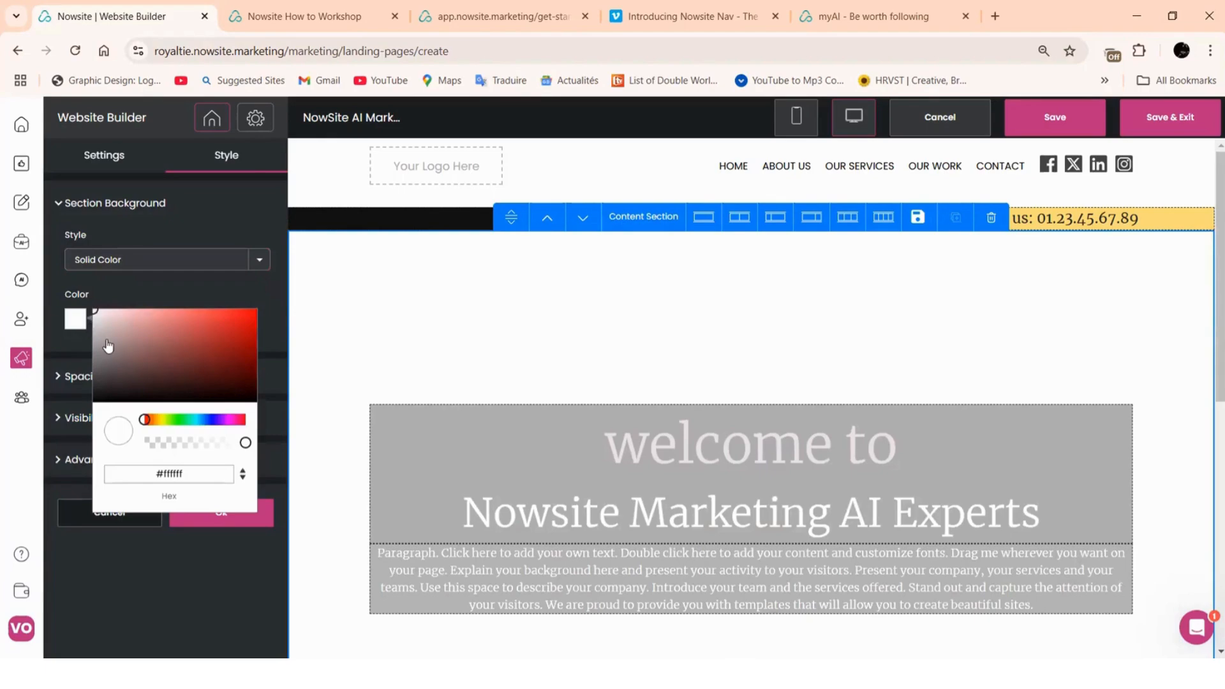
click(203, 331)
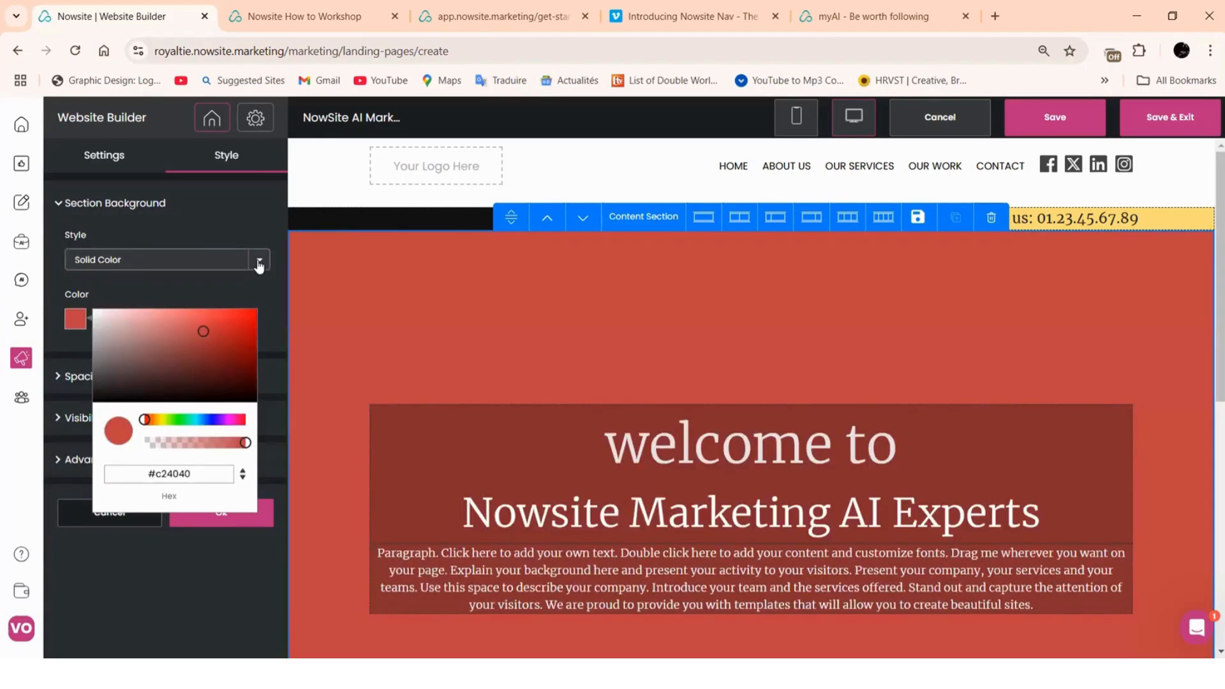
Try a magenta gradient, then set the hero background Style to Image
click(128, 259)
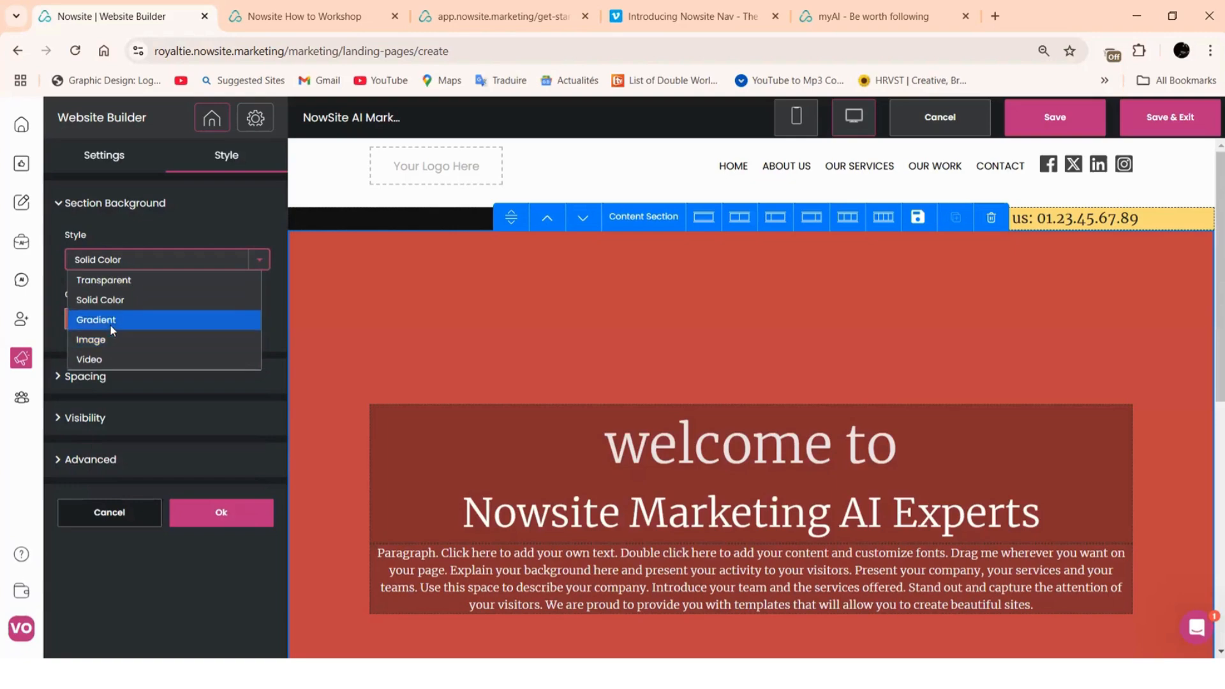
click(109, 325)
click(77, 320)
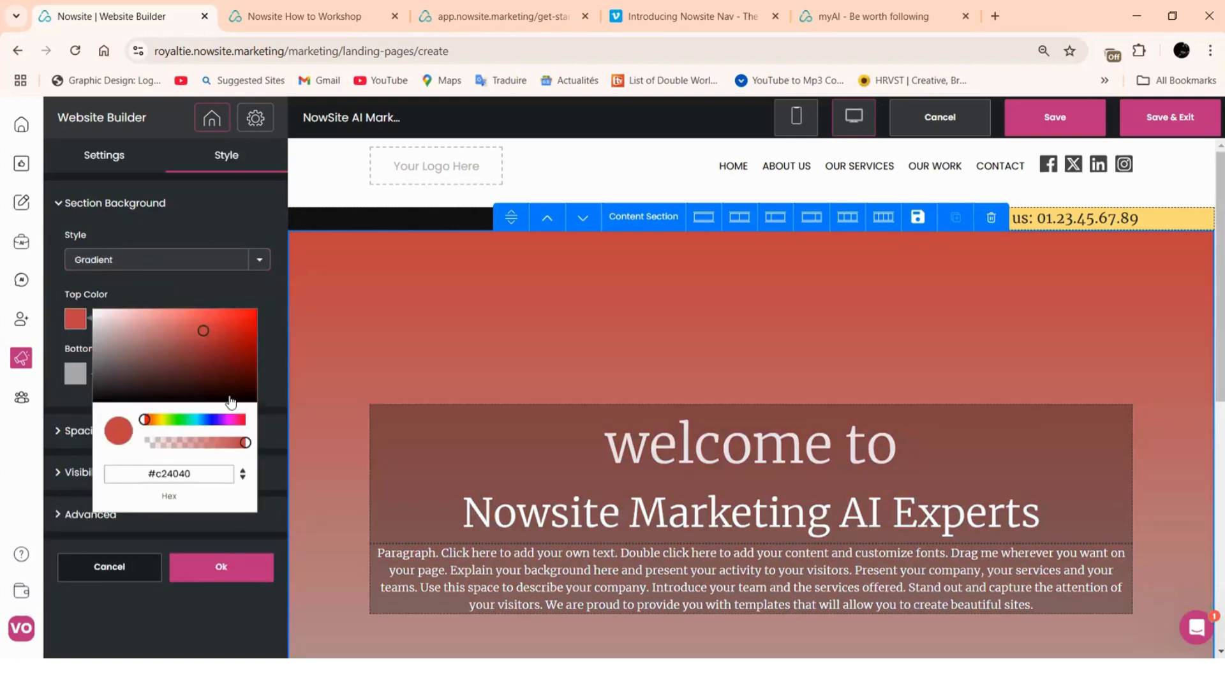
click(233, 420)
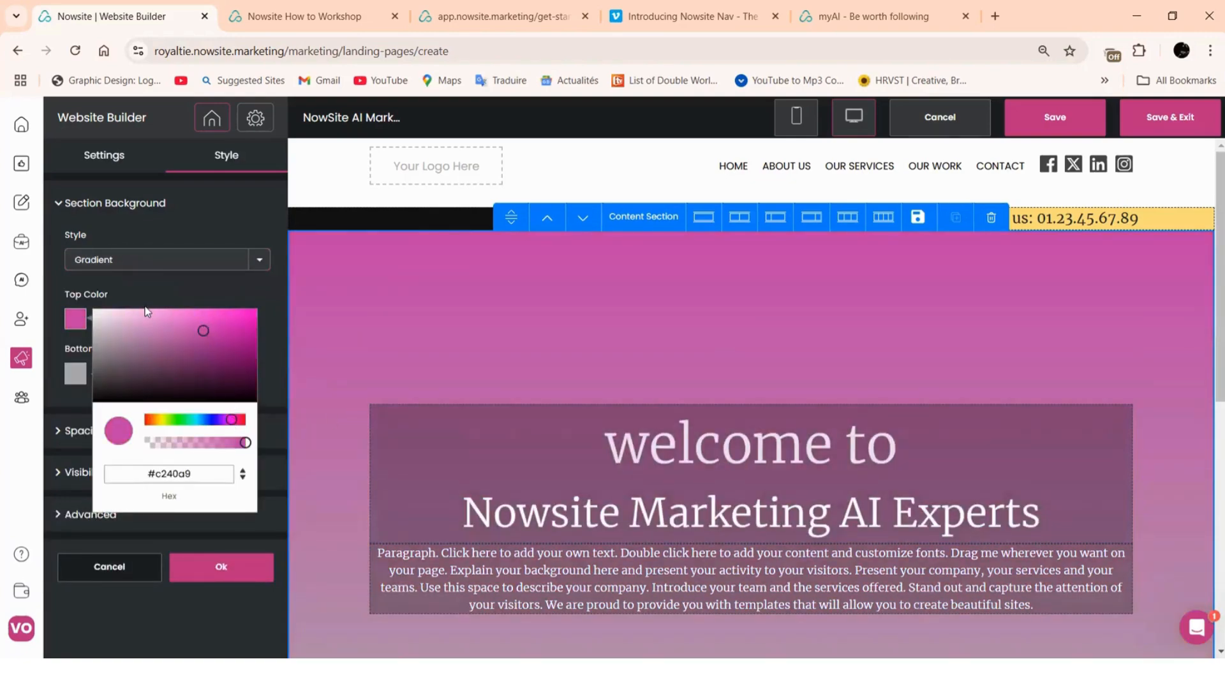
click(259, 262)
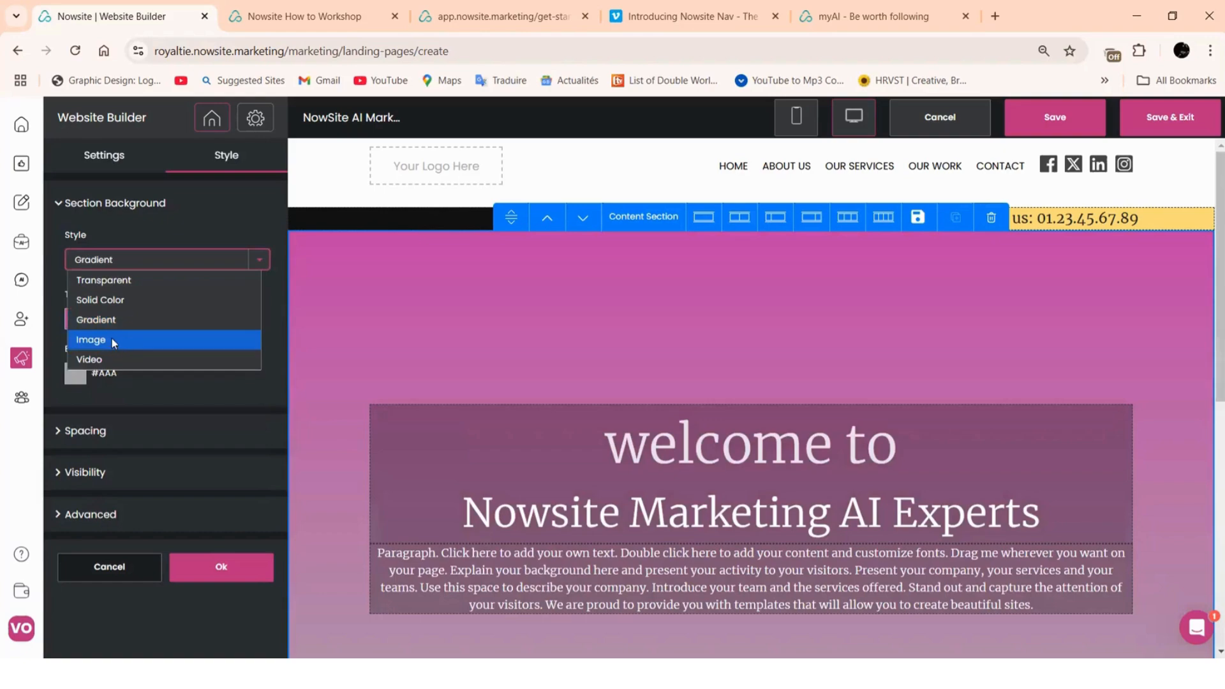
click(110, 337)
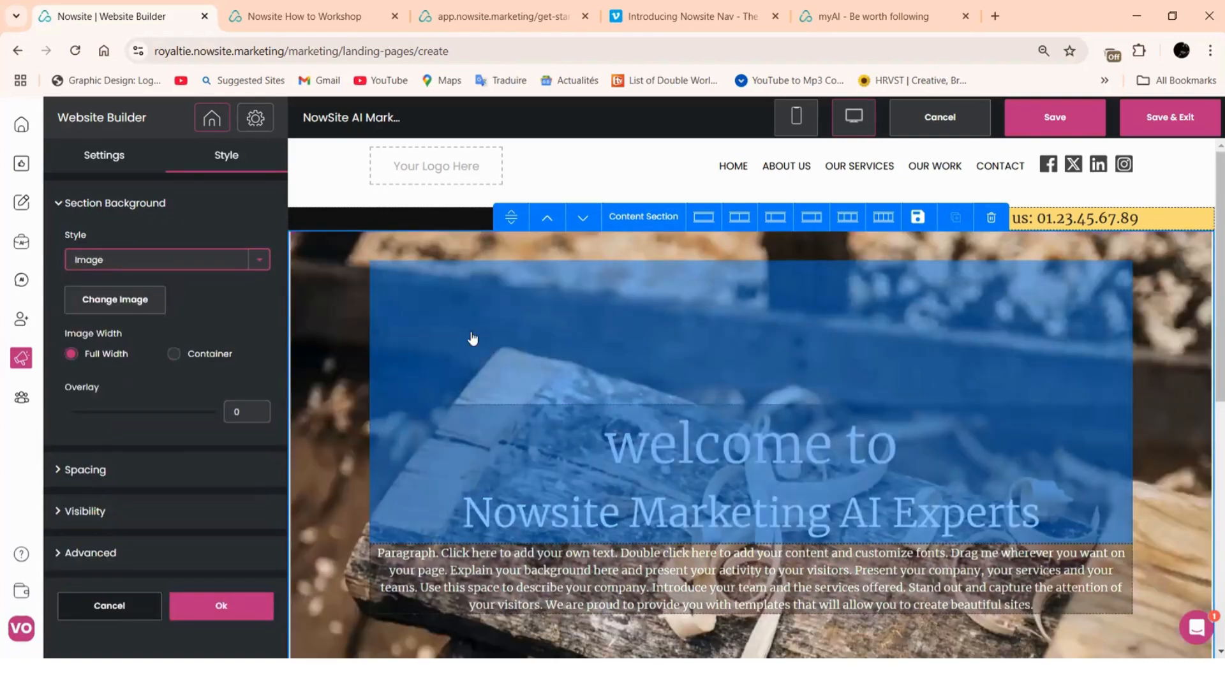
Open AI Image Search from Change Image and rerun the search, leaving orientation unchanged
click(127, 302)
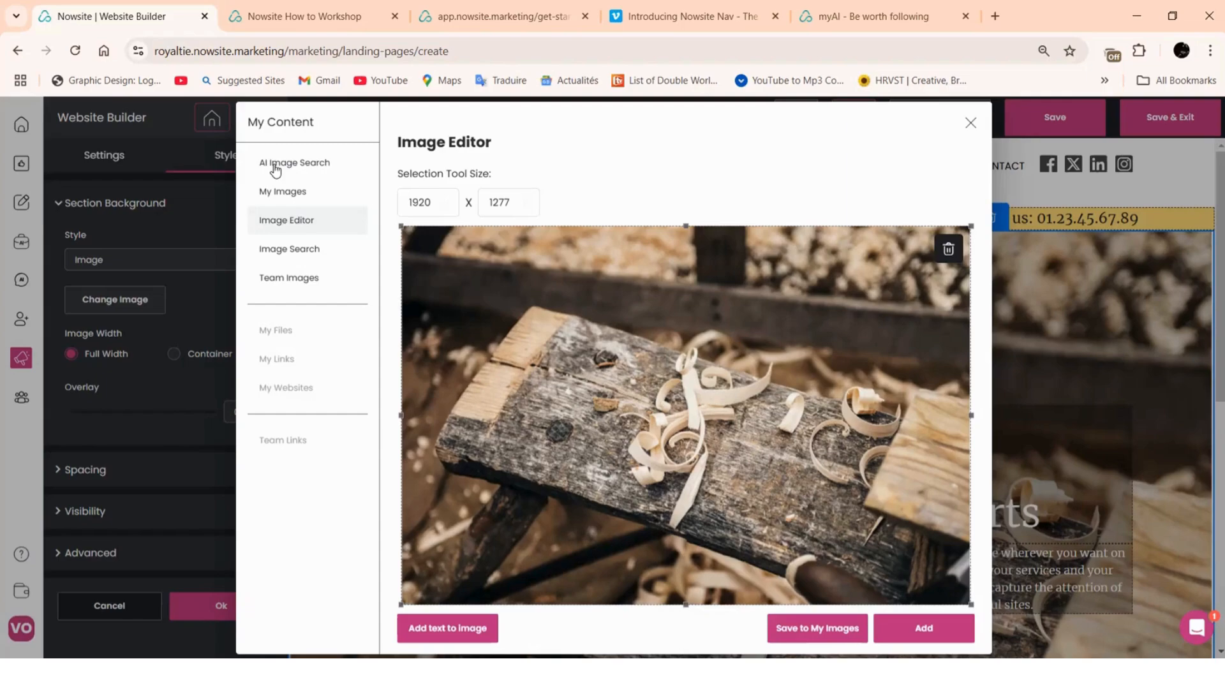
click(297, 167)
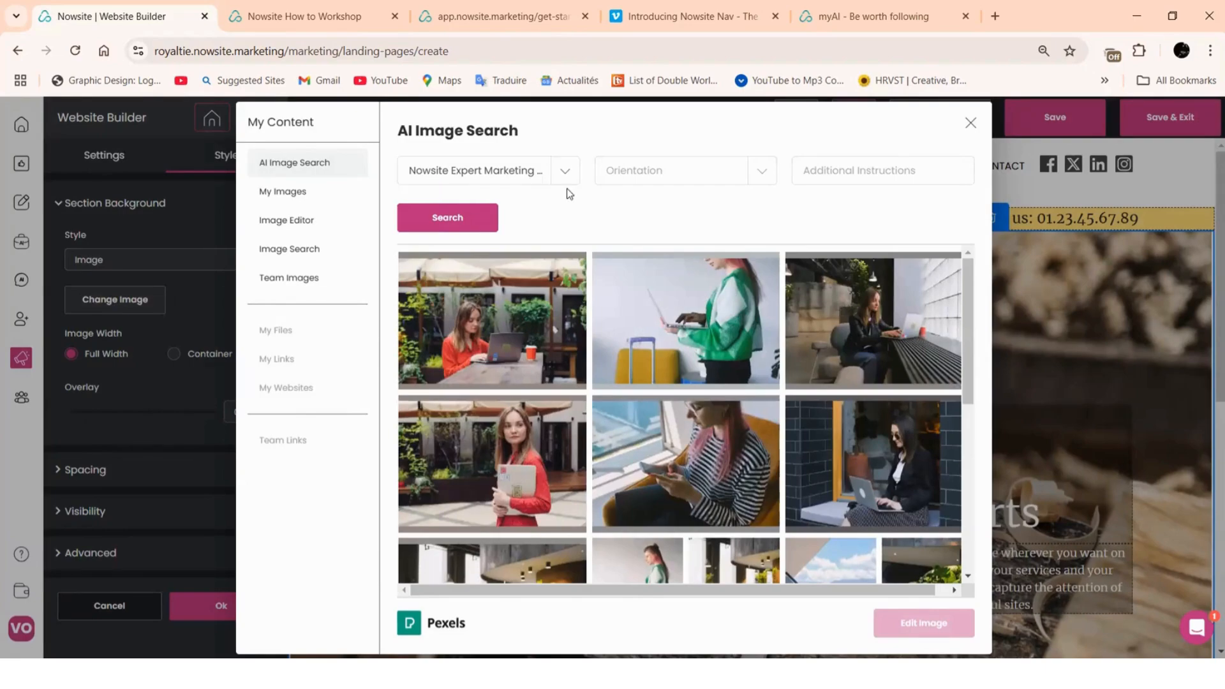
click(449, 224)
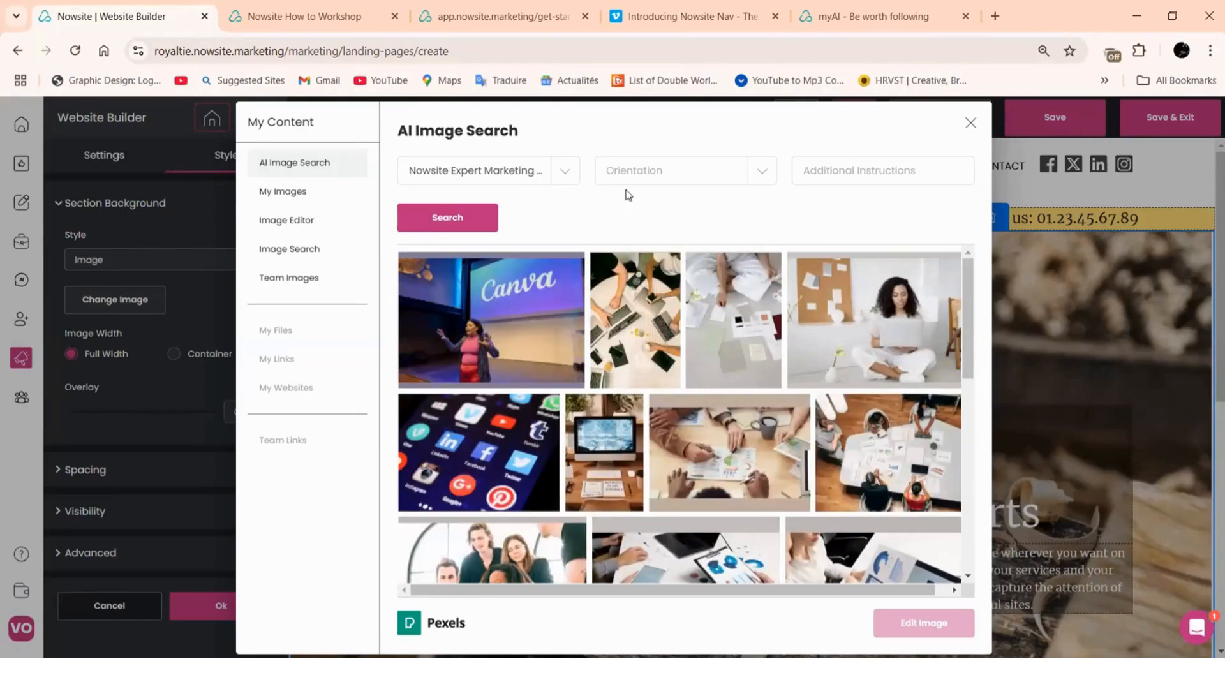
click(729, 178)
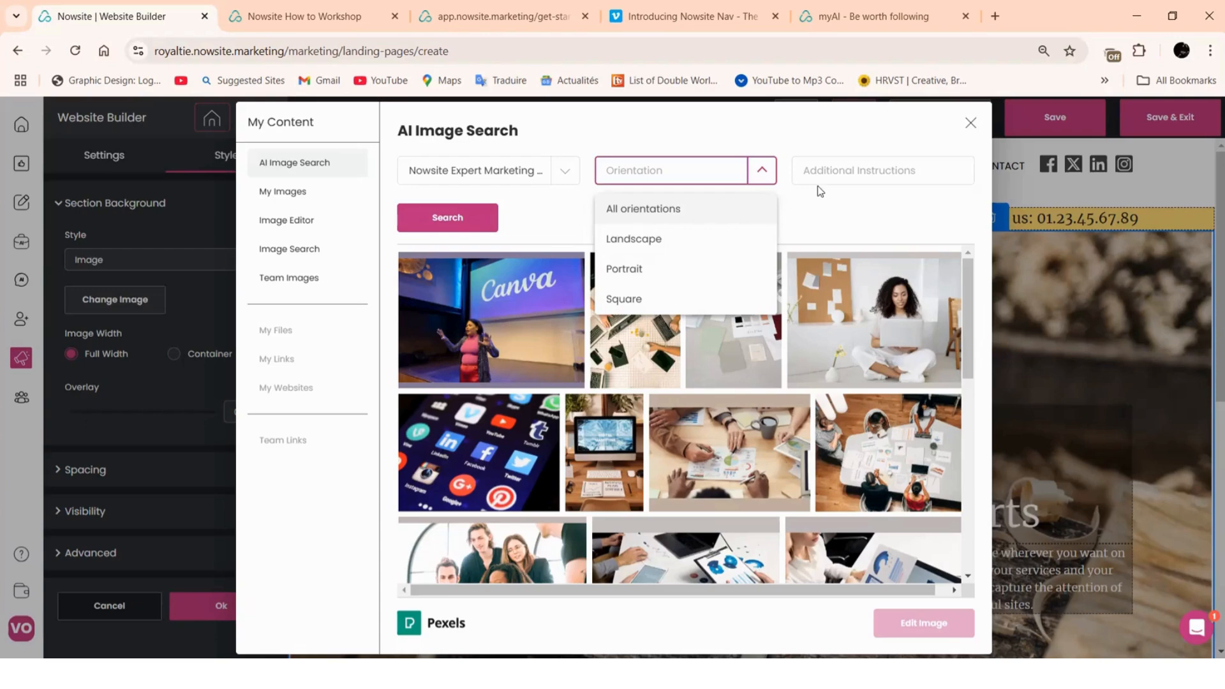
click(837, 174)
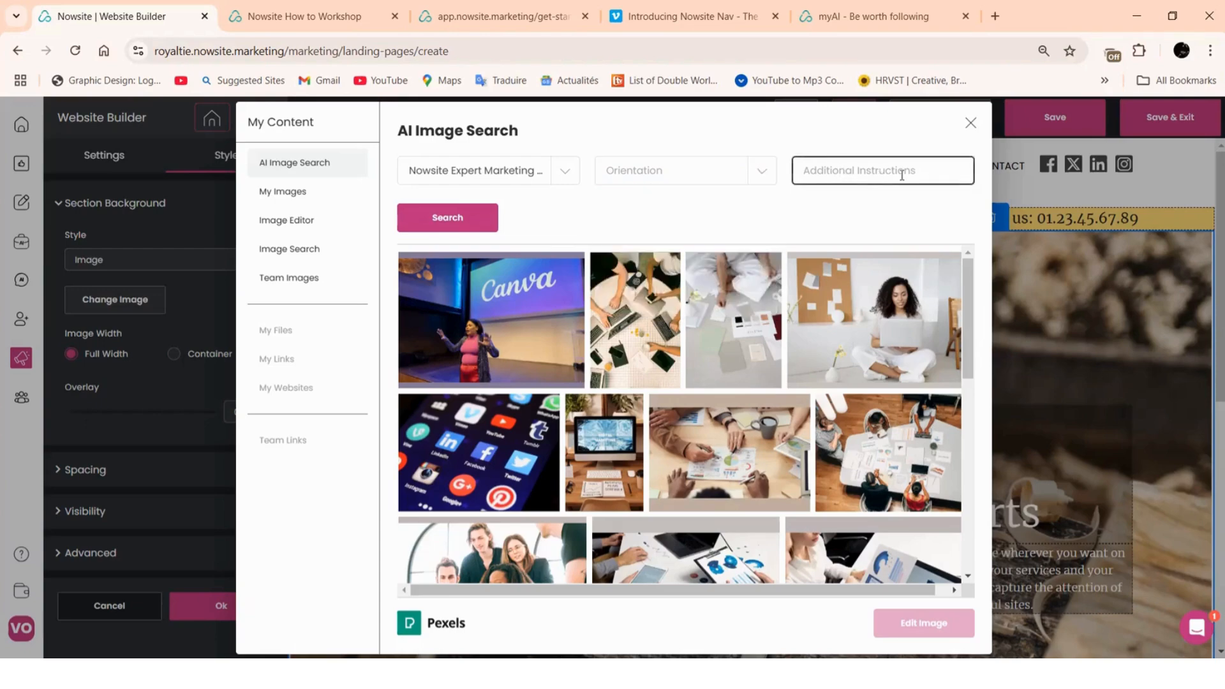
Browse the Pexels results and select the hand-holding-a-tablet photo
scroll(794, 338, down, 2)
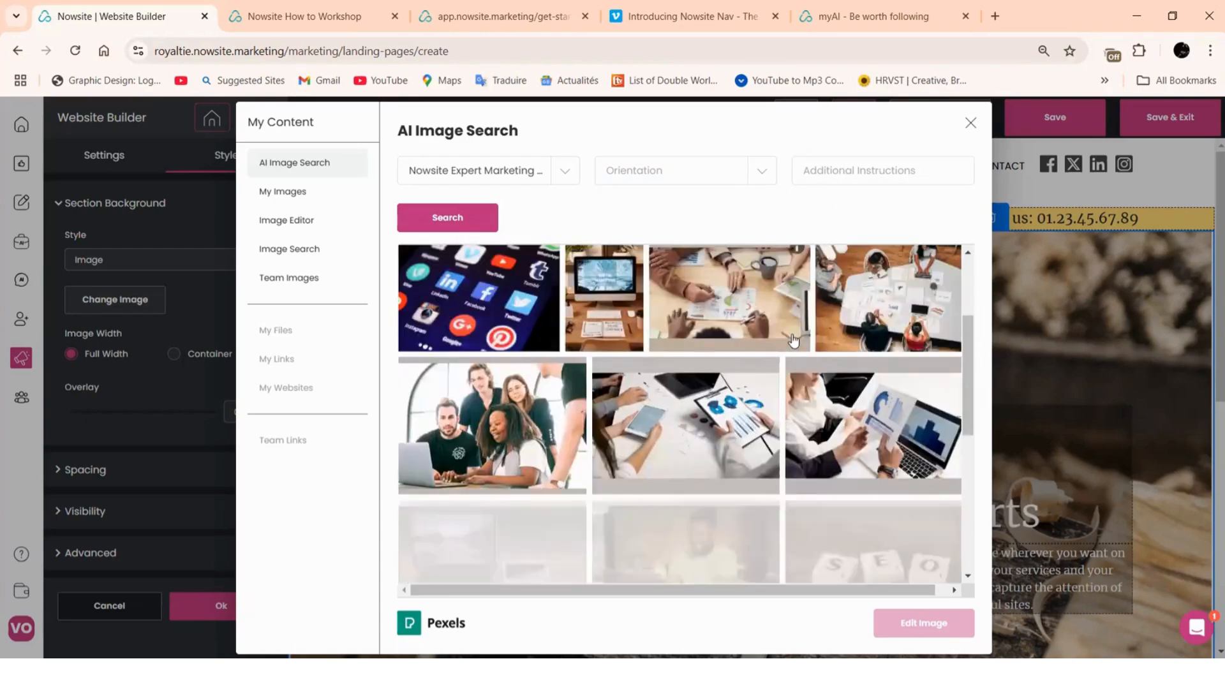
scroll(793, 342, down, 1)
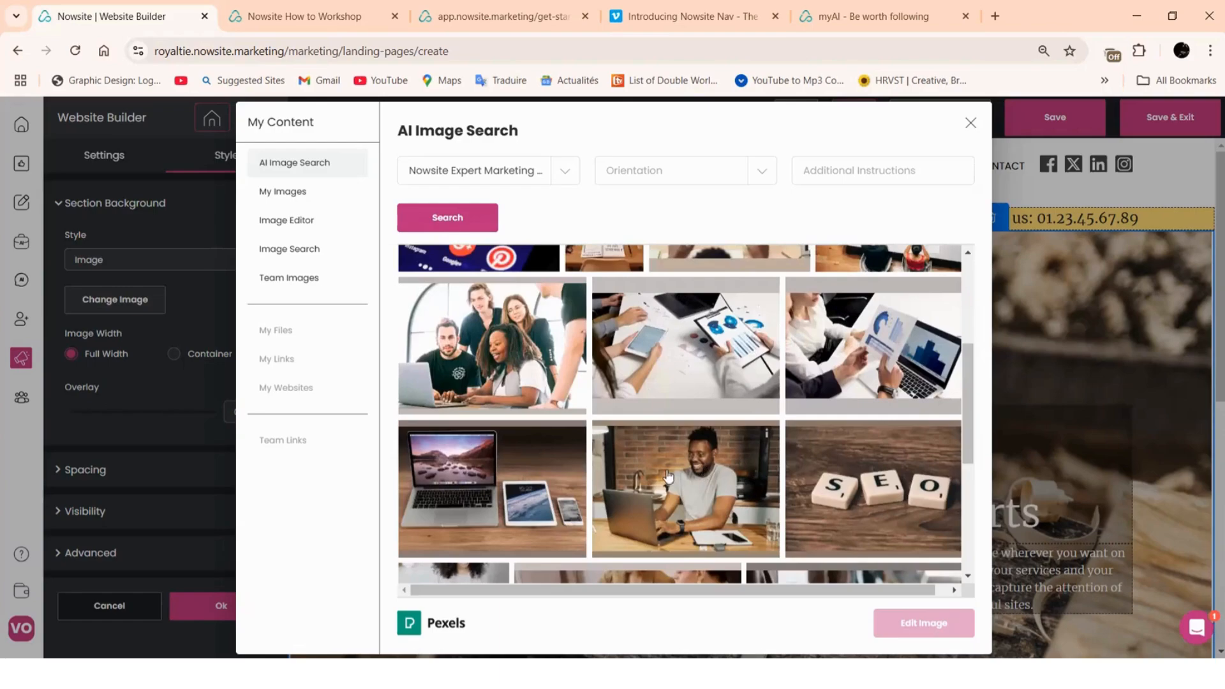
scroll(584, 476, up, 3)
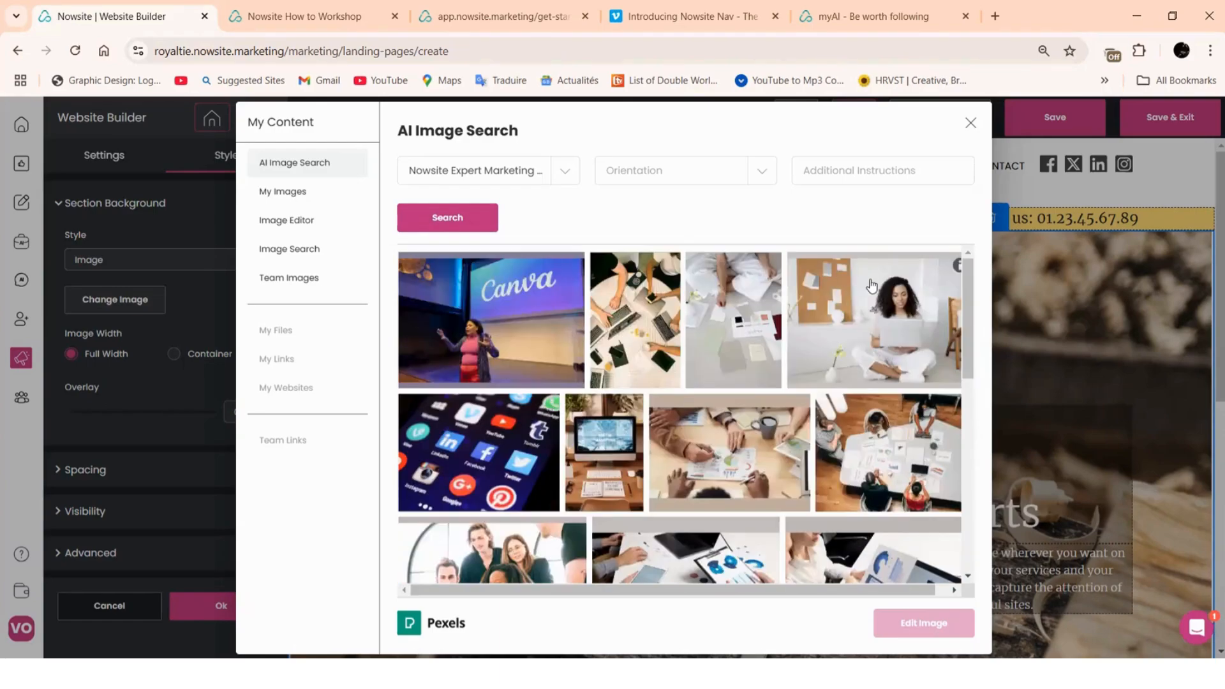
scroll(733, 332, down, 2)
scroll(873, 402, down, 3)
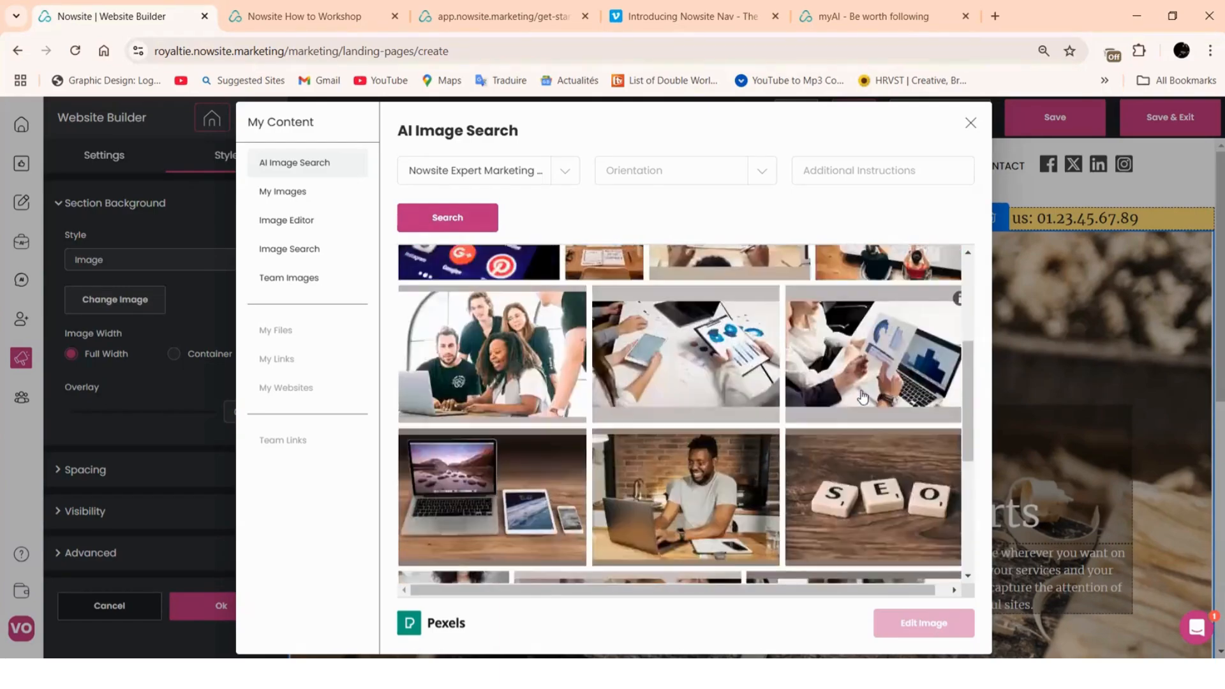
scroll(734, 427, down, 5)
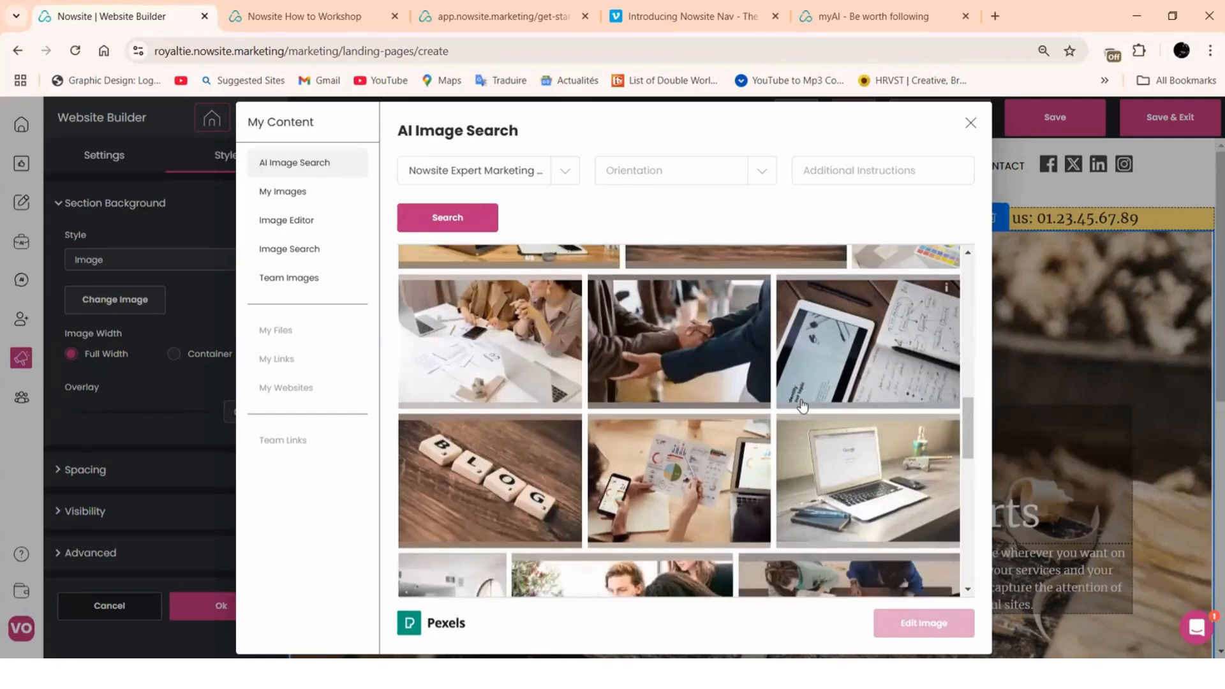
scroll(802, 406, down, 3)
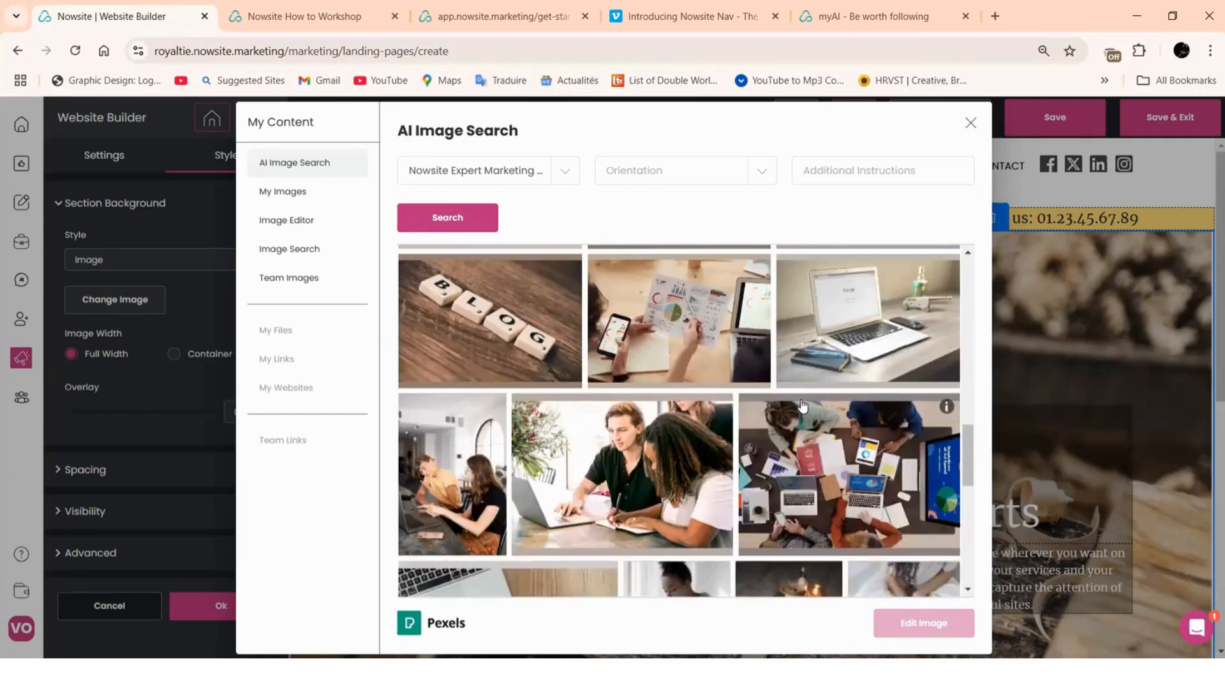
scroll(802, 405, down, 3)
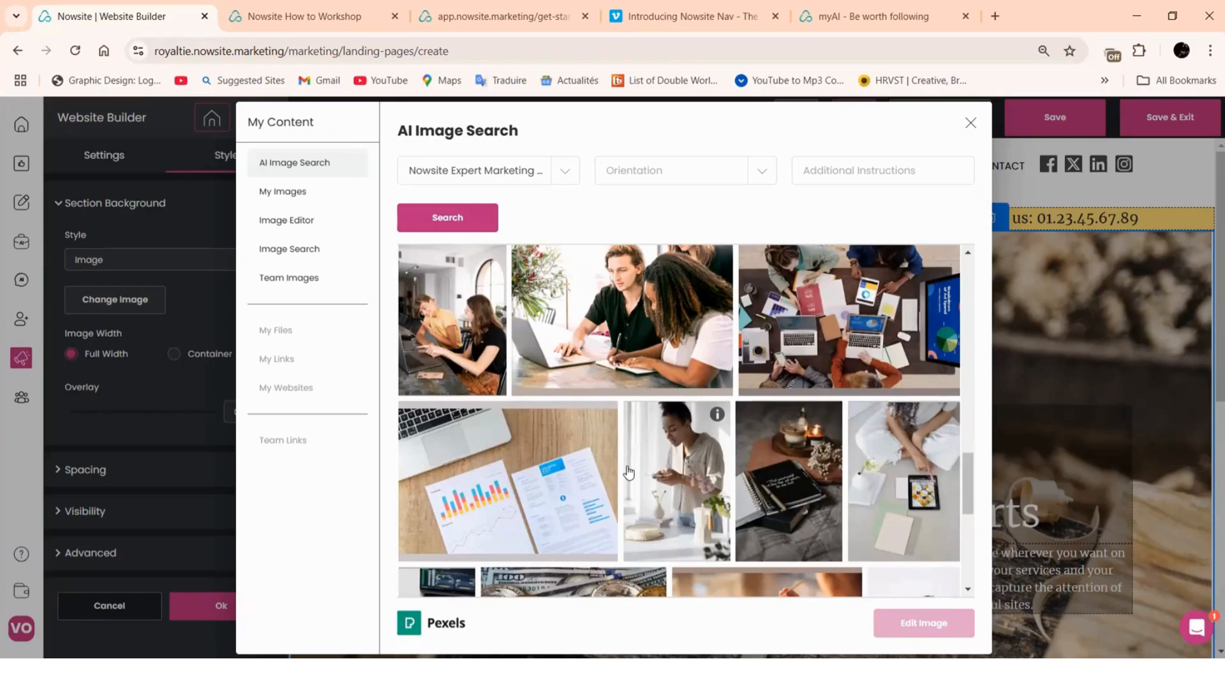
scroll(758, 435, down, 5)
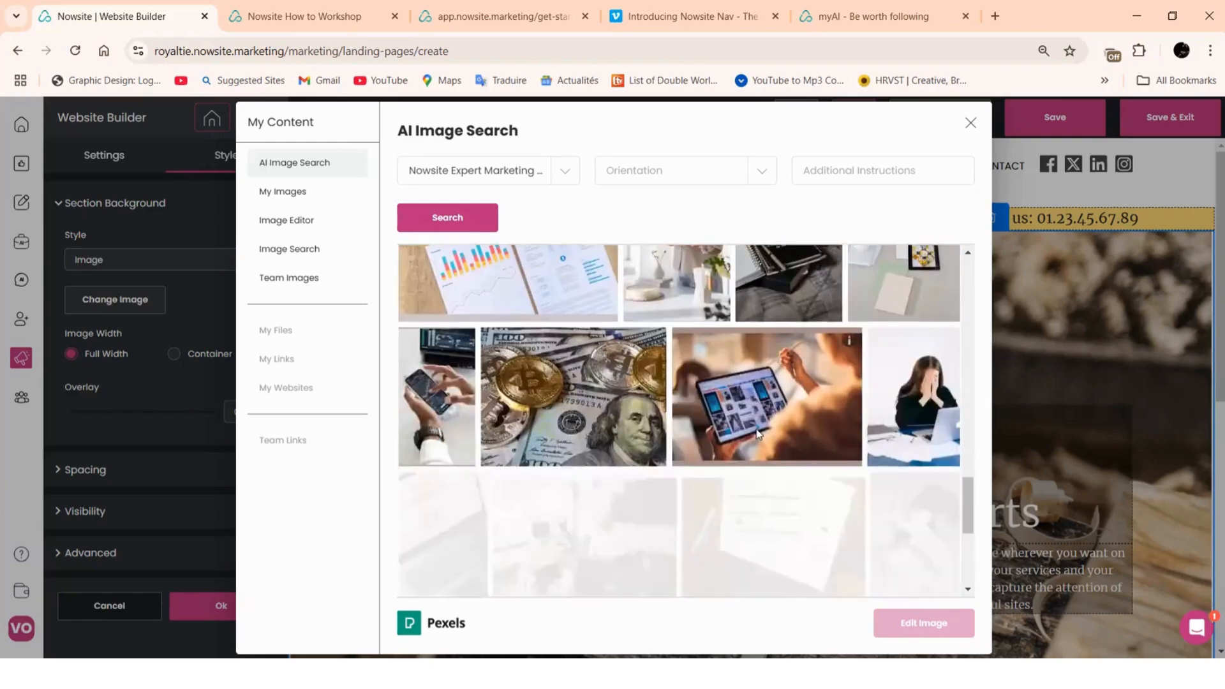
scroll(758, 435, up, 3)
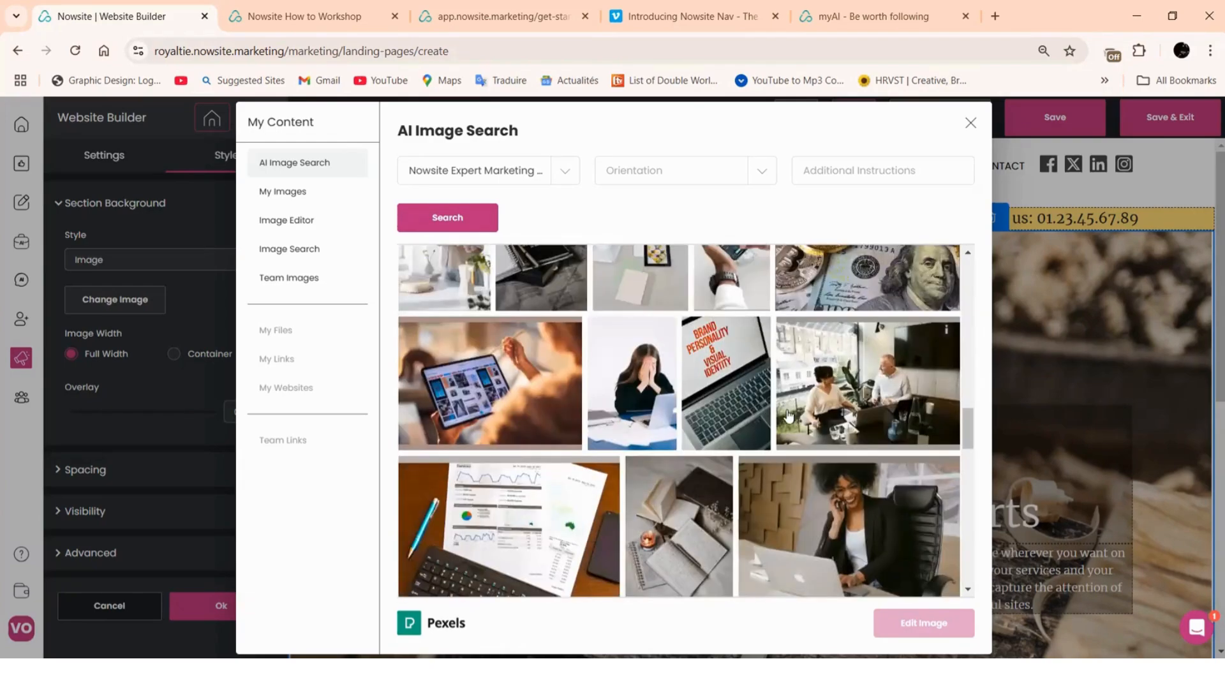
scroll(662, 428, down, 3)
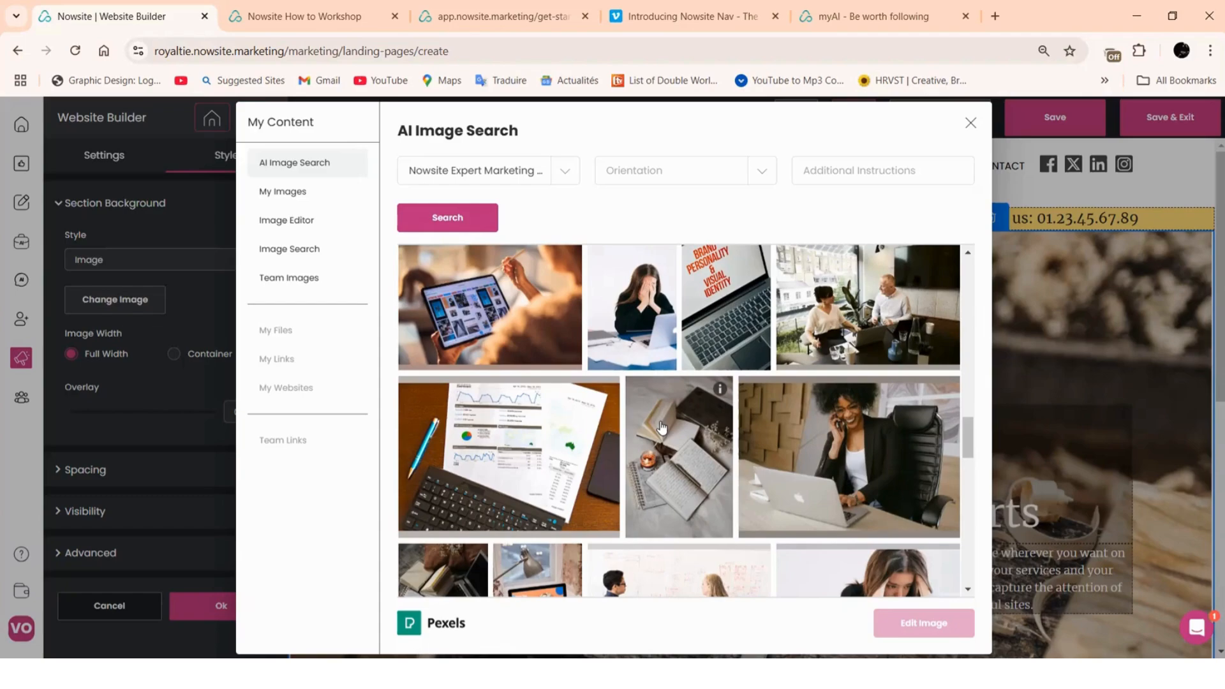
click(468, 297)
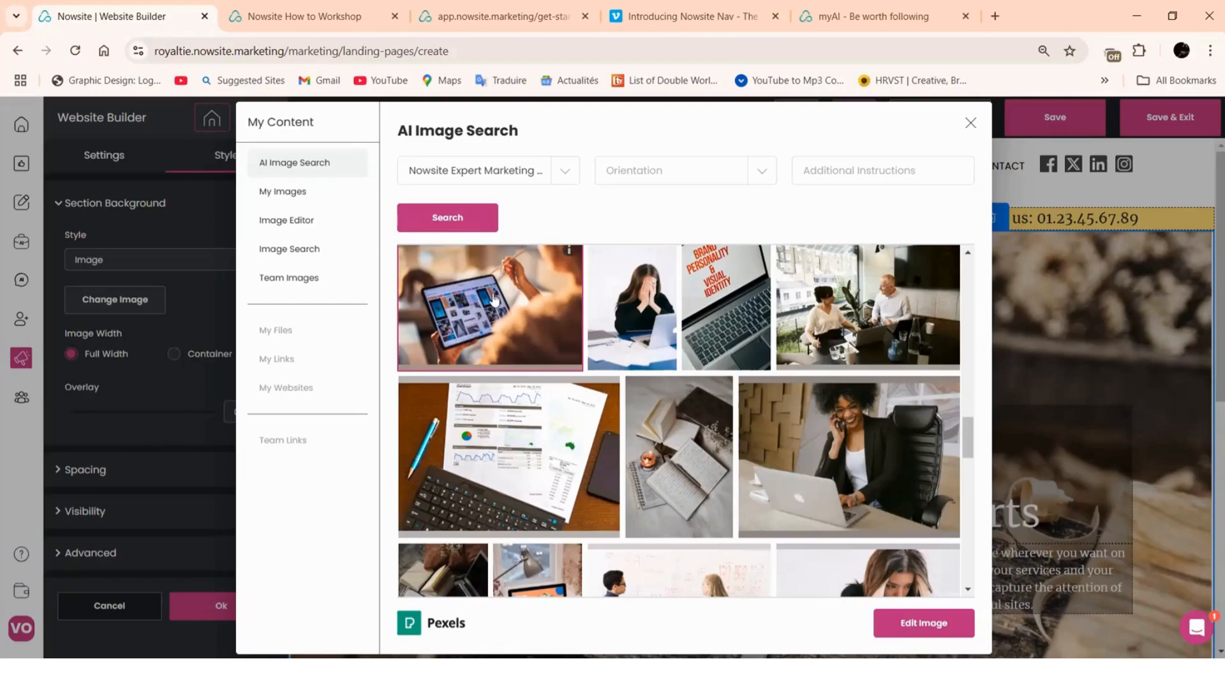
Add the tablet photo in the Image Editor, replacing the carpentry image behind the hero text
click(920, 624)
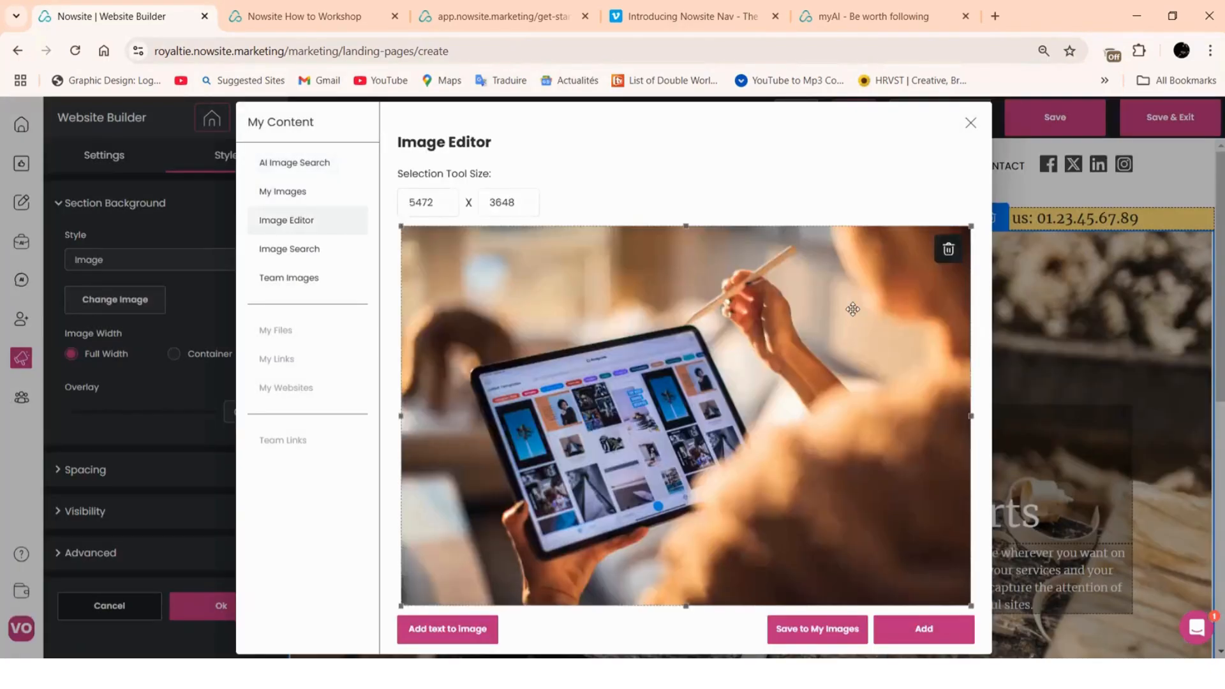
click(910, 635)
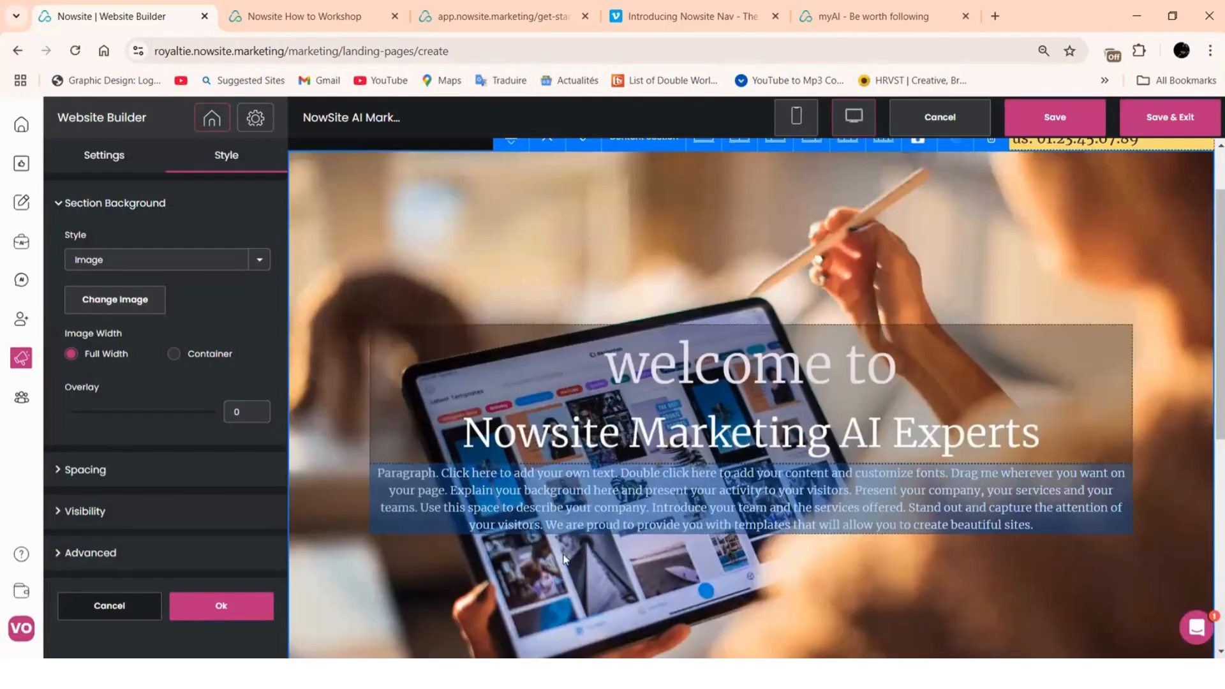
Dismiss the unsaved-changes warning, confirm the section background, and select the 'welcome to' headline block
scroll(550, 577, up, 2)
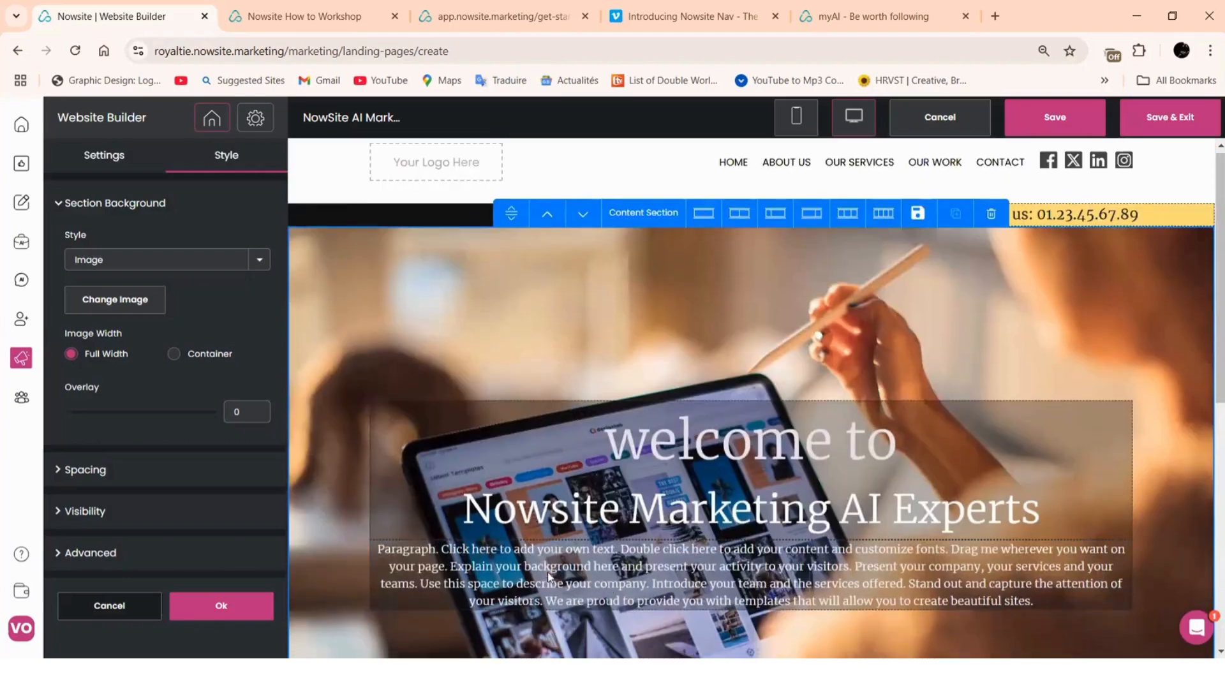
scroll(677, 580, down, 5)
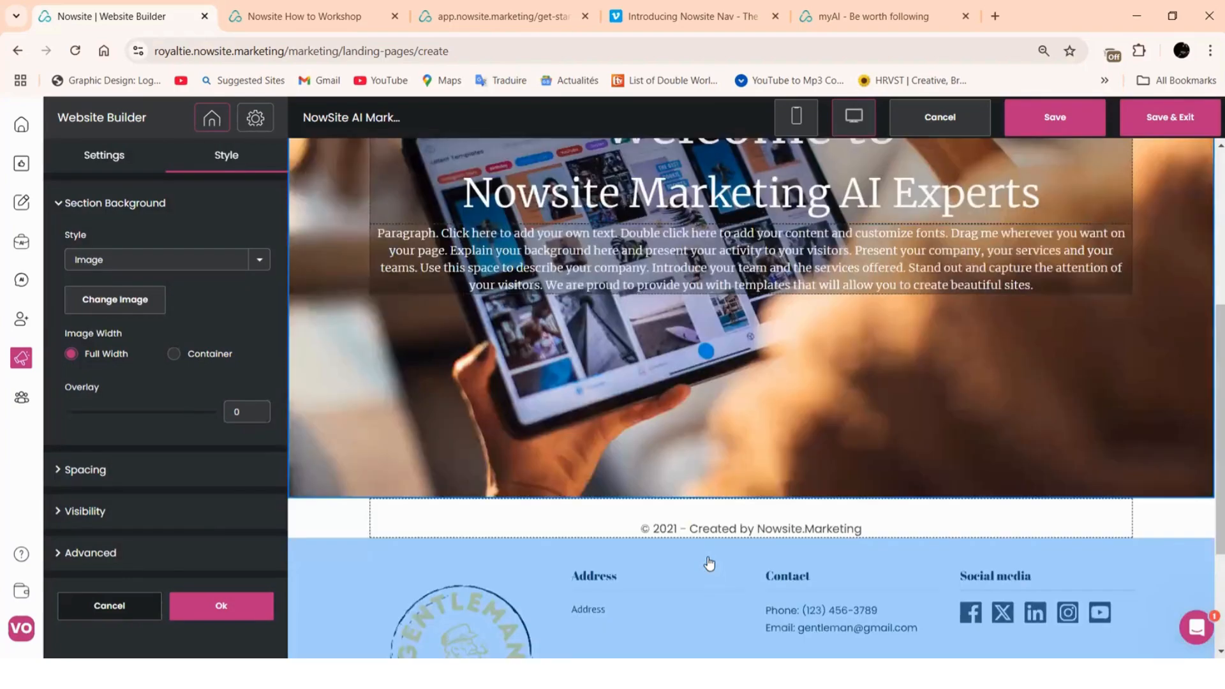
scroll(520, 383, up, 2)
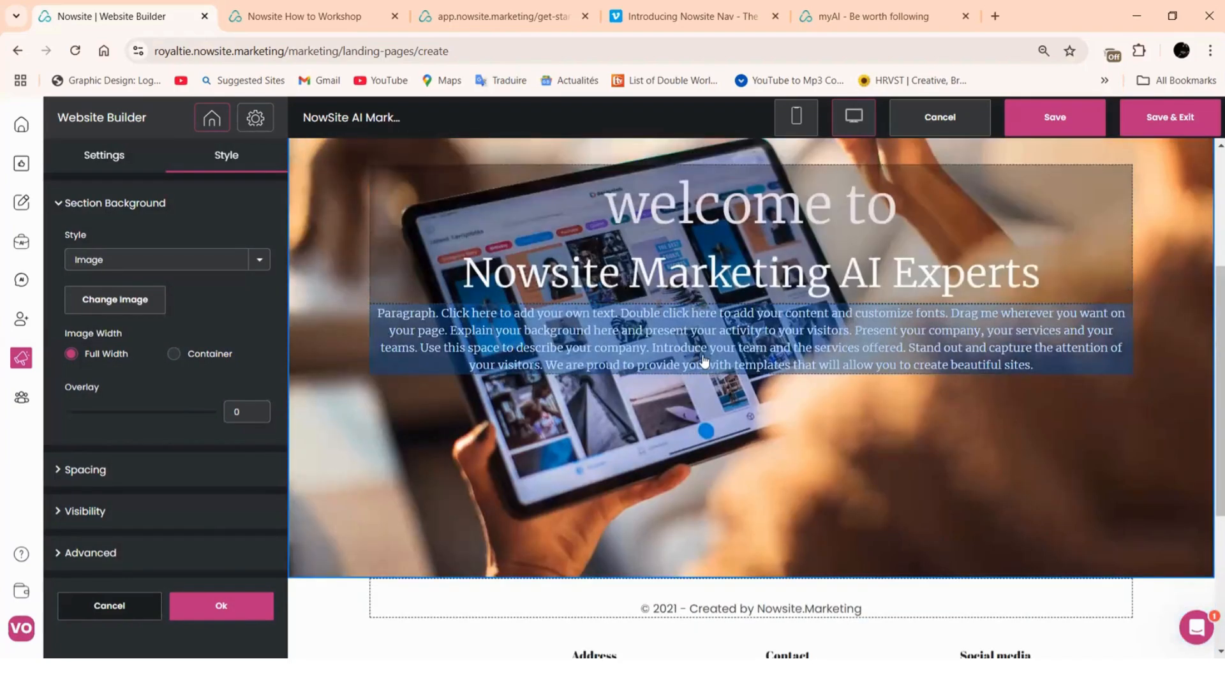
scroll(704, 360, up, 2)
scroll(703, 360, up, 1)
scroll(708, 396, down, 2)
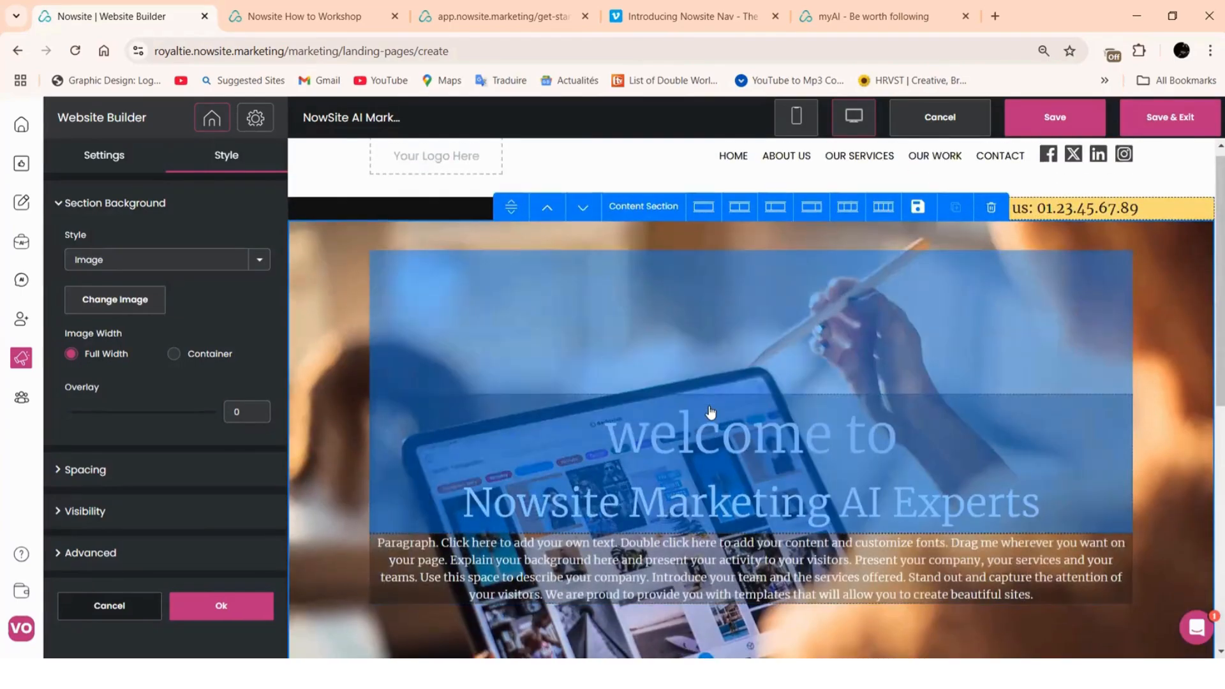
scroll(710, 412, up, 2)
scroll(657, 491, down, 2)
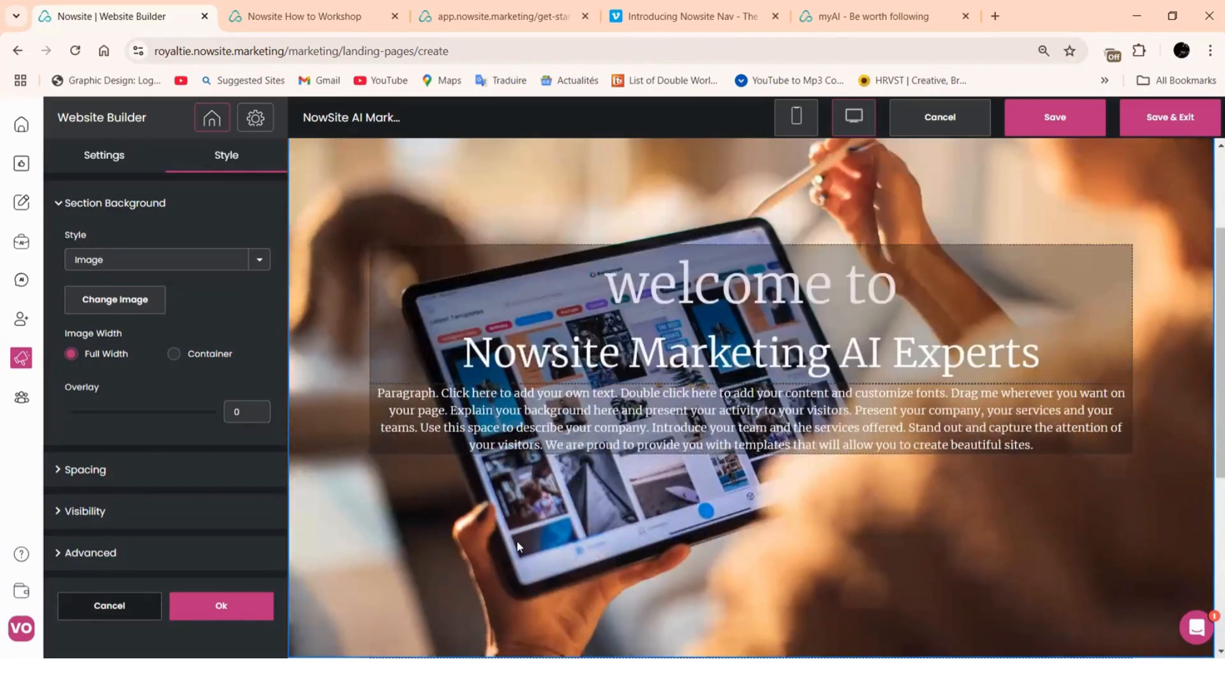
scroll(515, 541, up, 1)
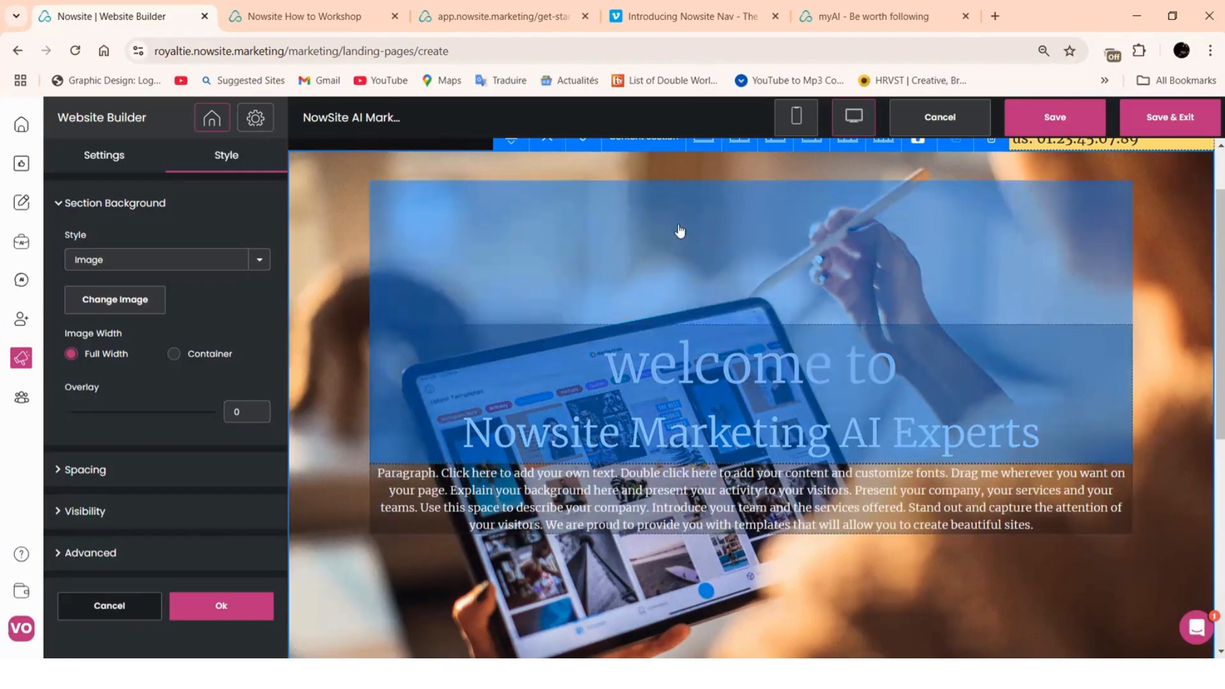
click(539, 311)
click(706, 431)
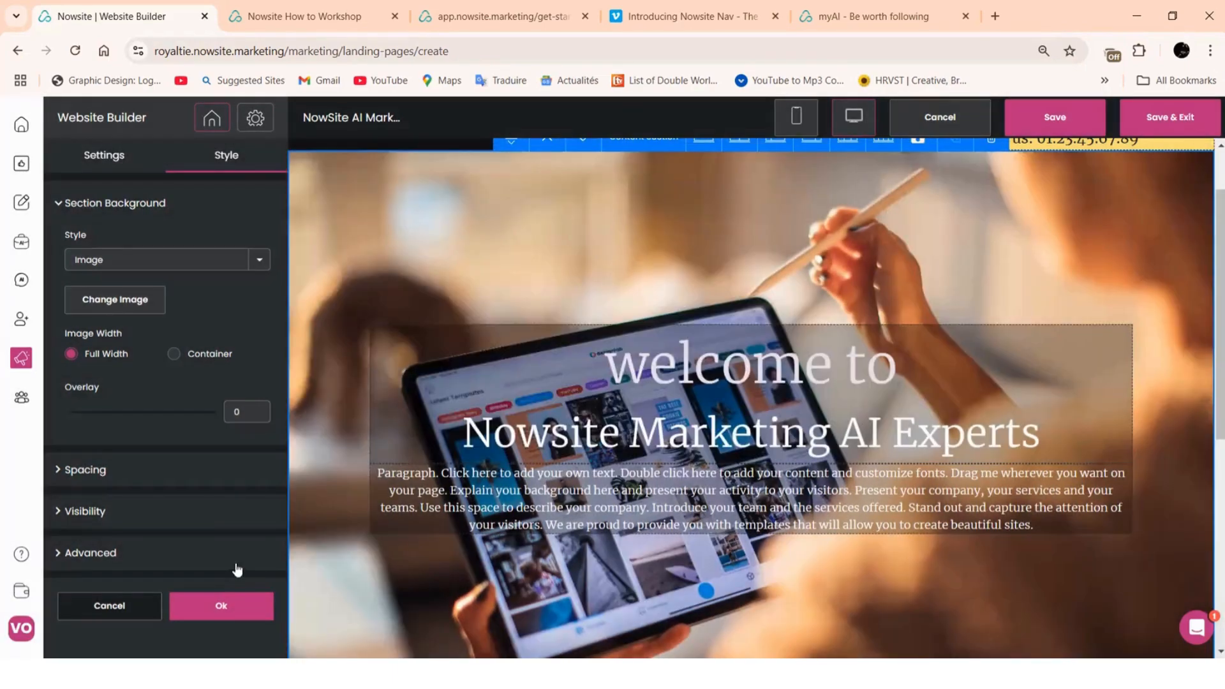
click(208, 605)
click(603, 348)
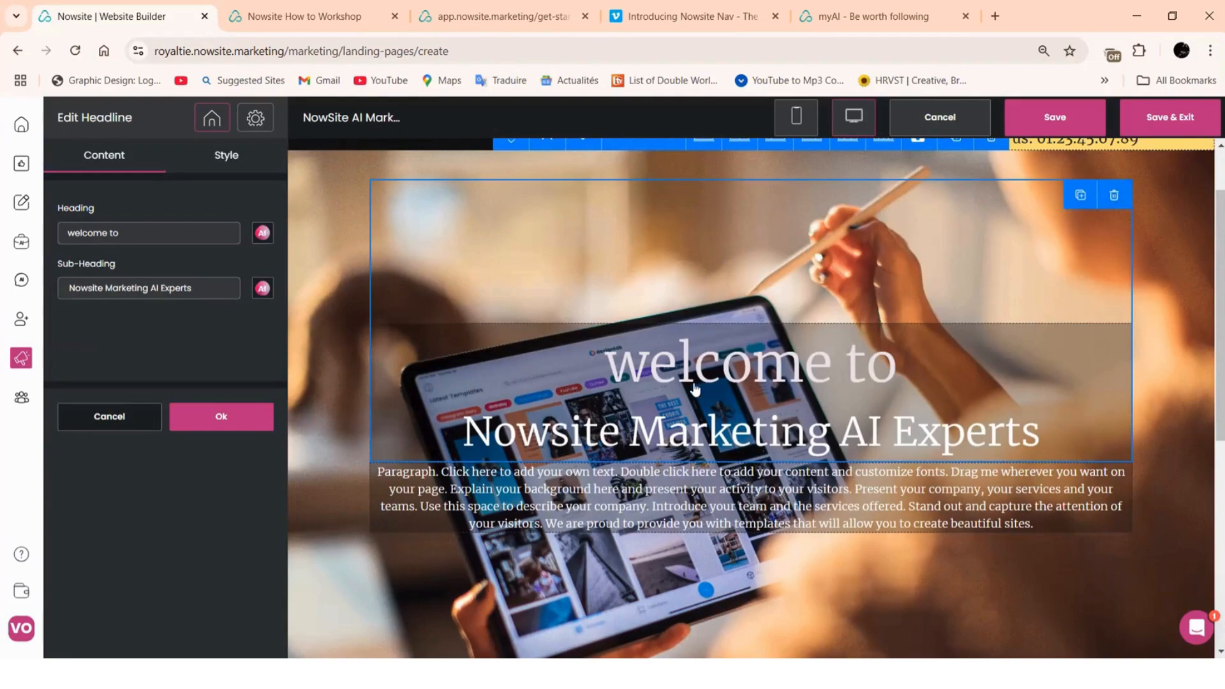
Change the headline's Margin Top from 200 to 0 px under Alignment & Spacing
click(224, 167)
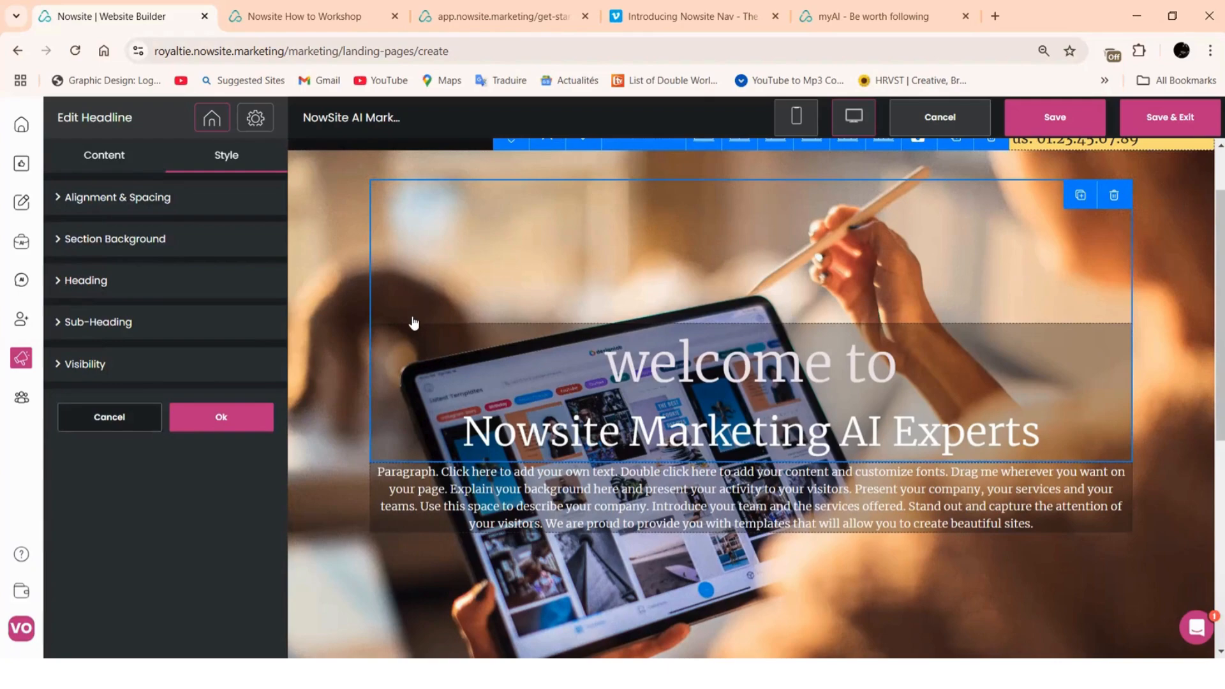
click(143, 209)
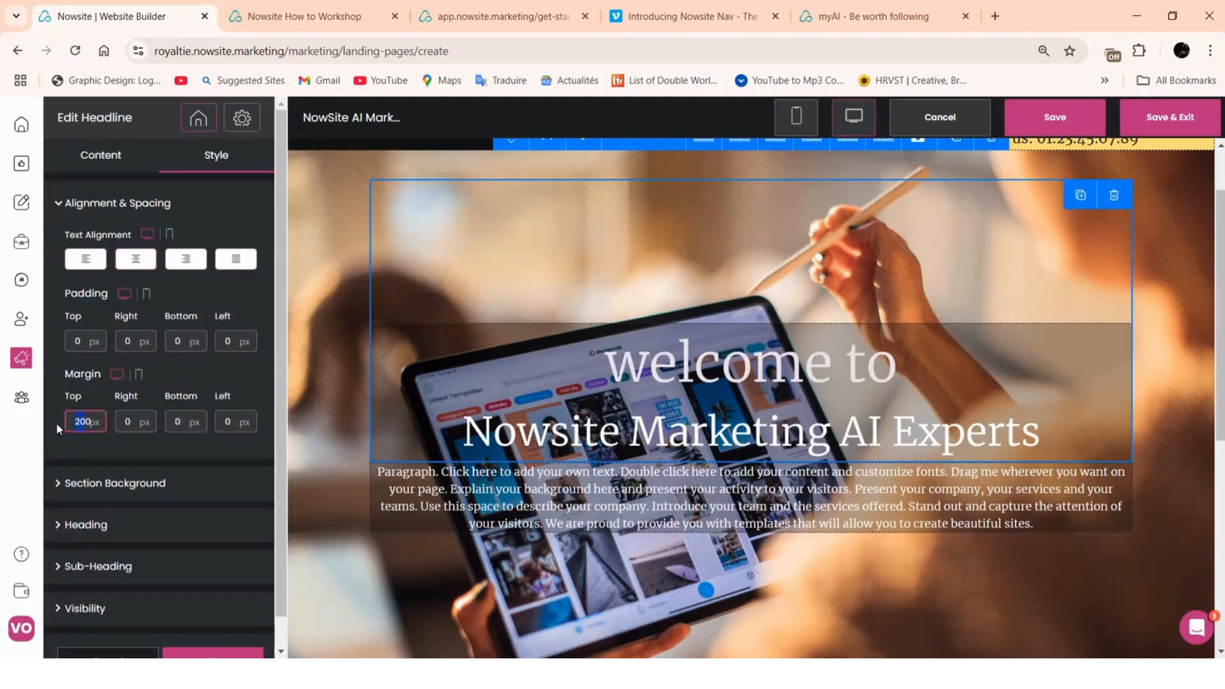
text(0)
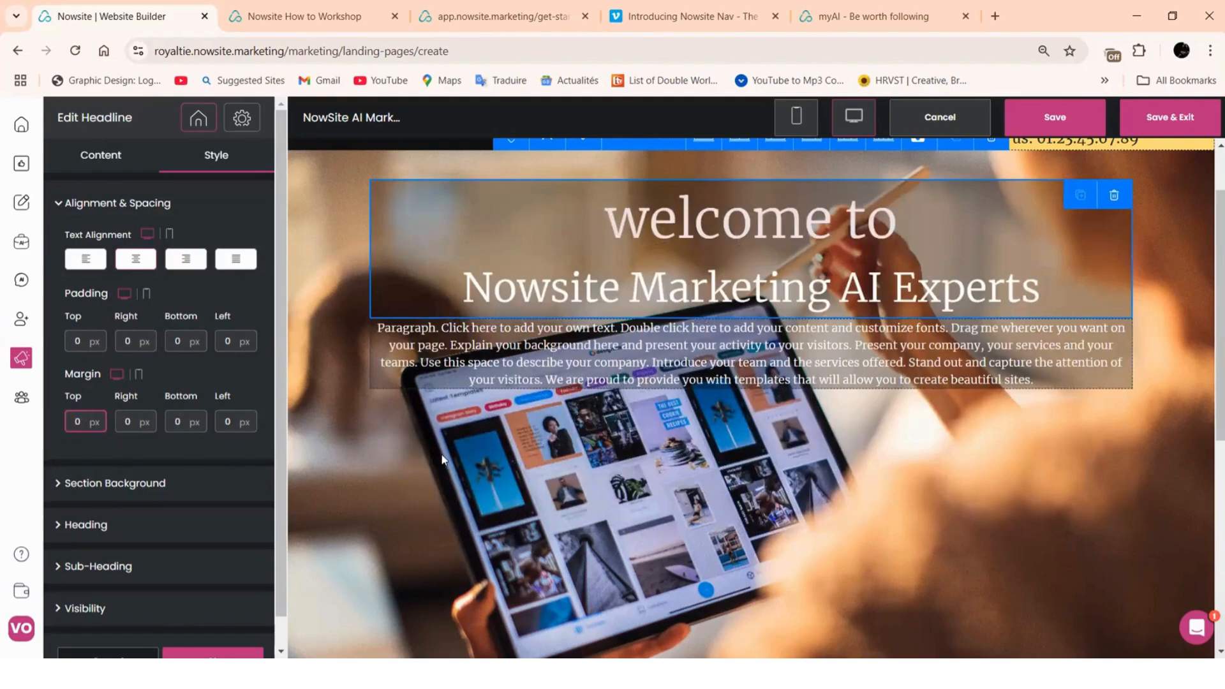
scroll(442, 459, up, 2)
scroll(748, 319, down, 4)
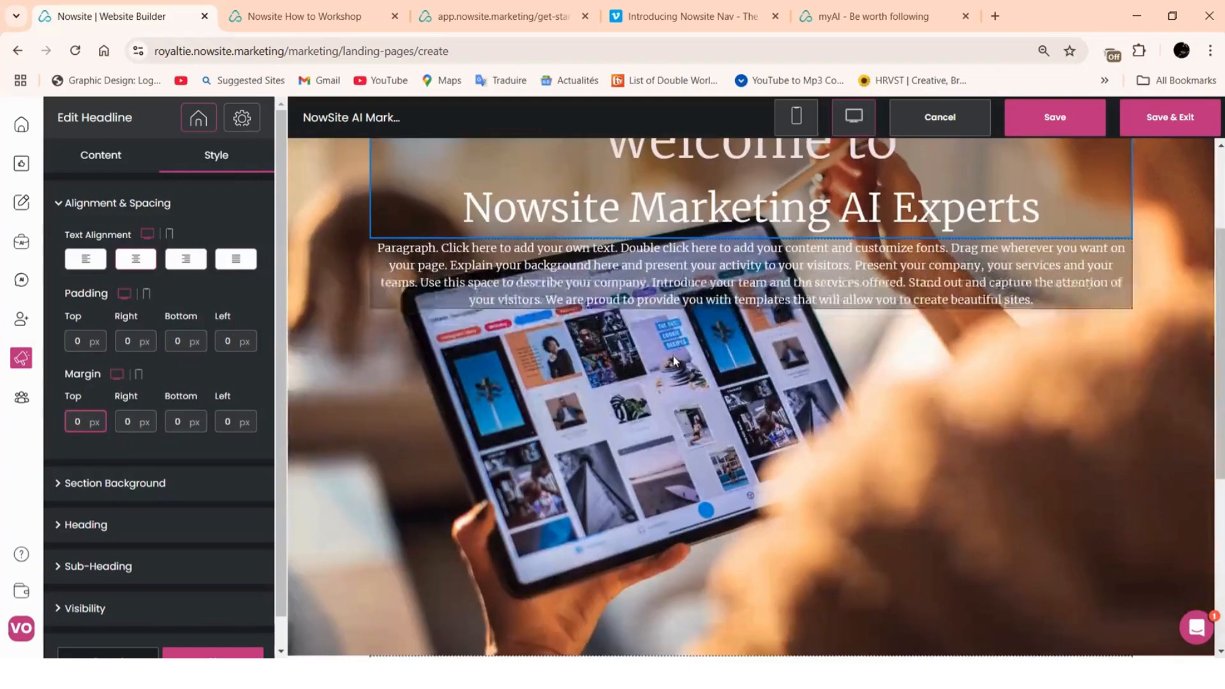
scroll(719, 279, up, 3)
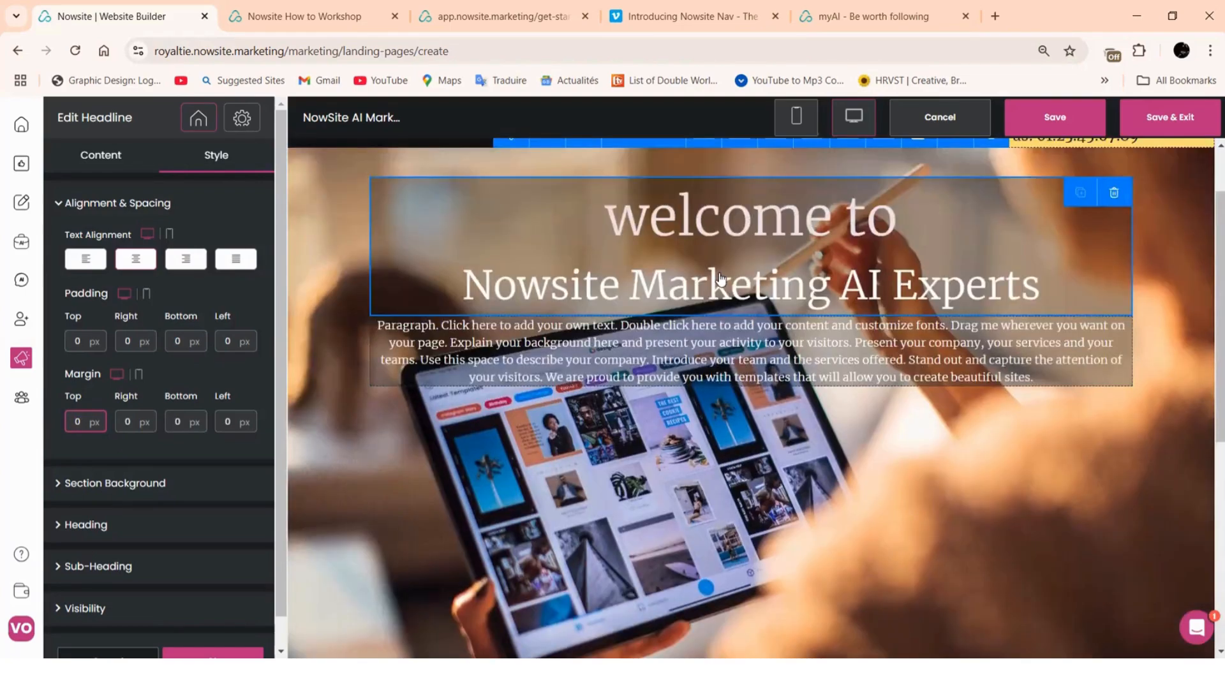
scroll(303, 617, down, 2)
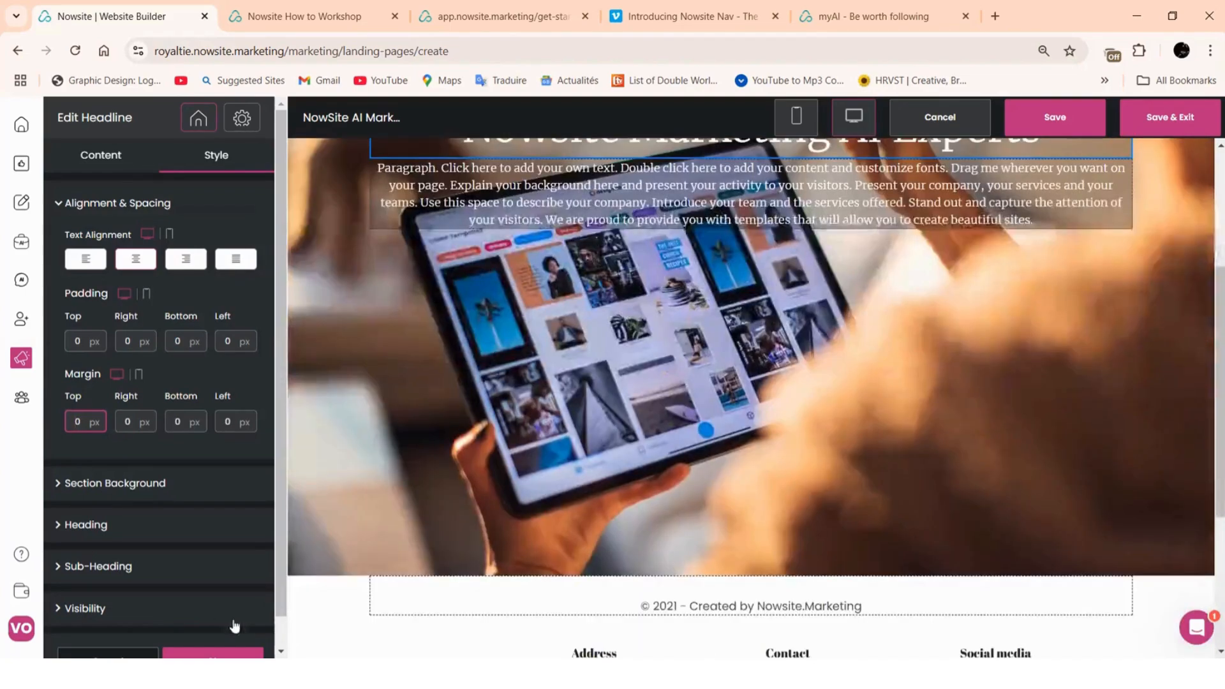
scroll(522, 276, up, 1)
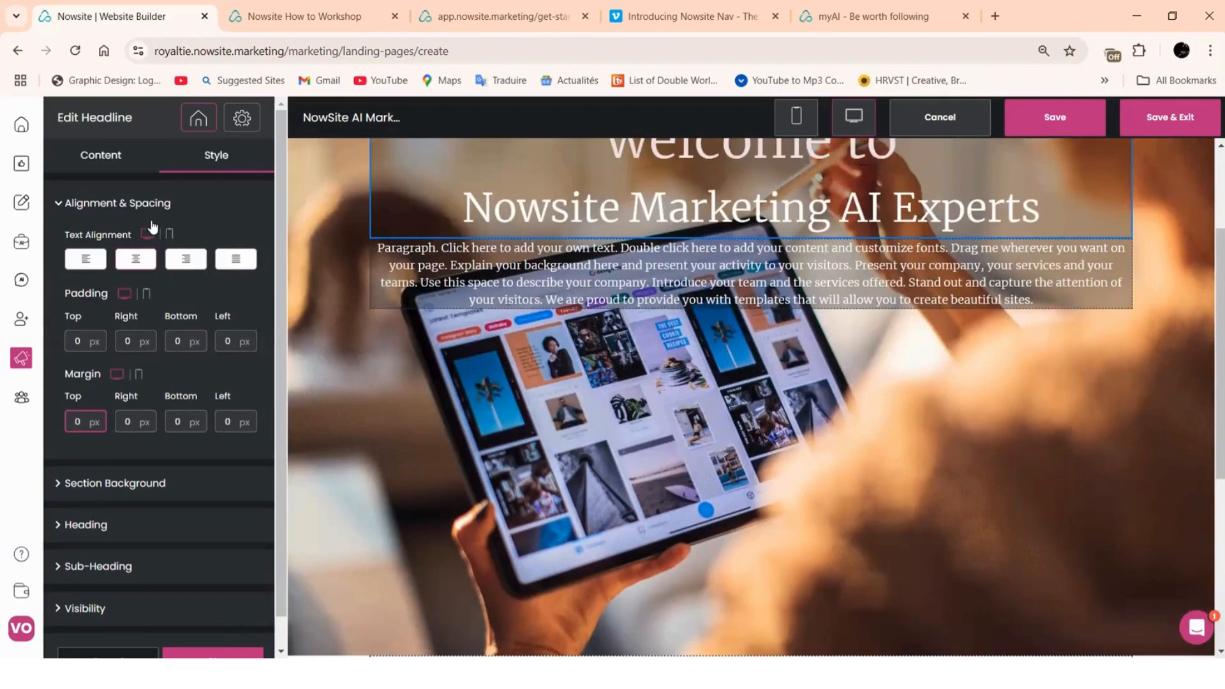
click(104, 156)
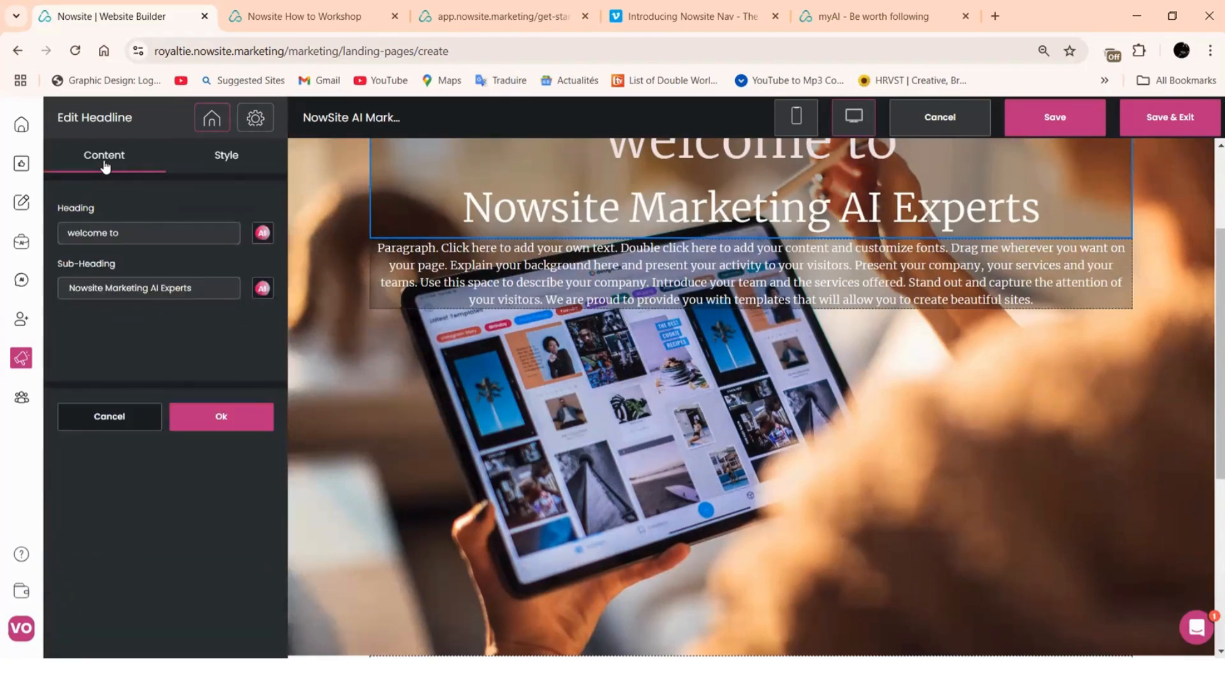
Finish the headline edit and set the hero section's Block Position to Bottom
click(222, 418)
scroll(350, 321, up, 3)
click(342, 309)
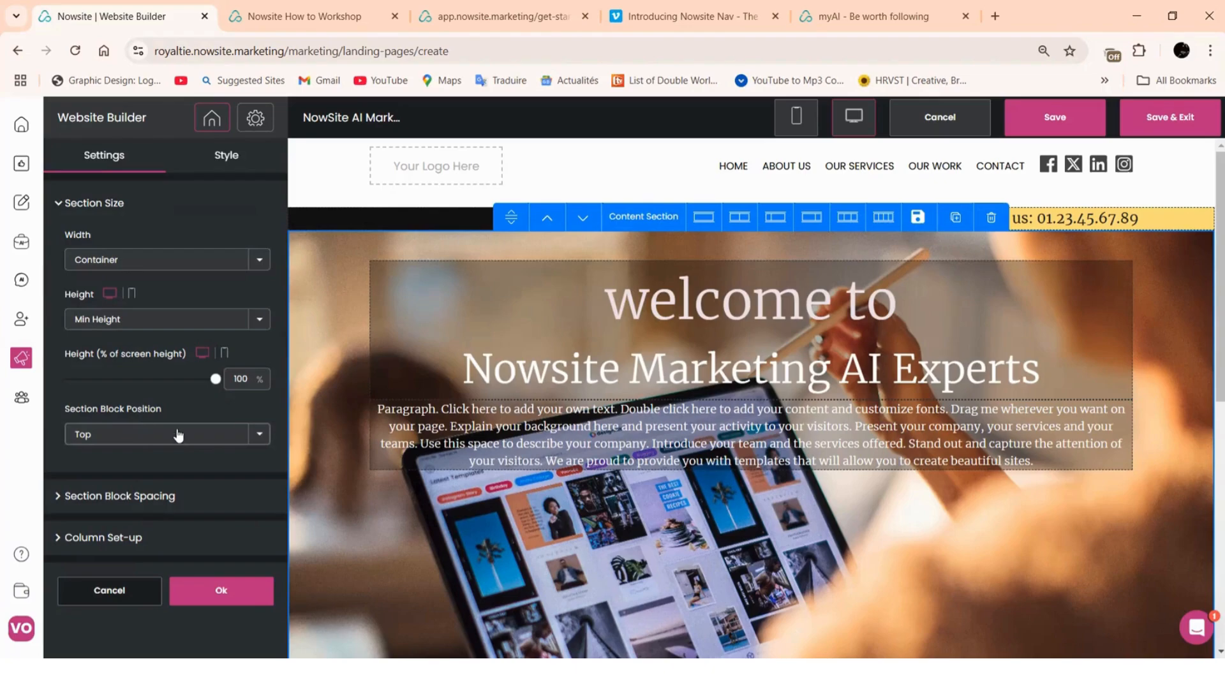
click(259, 435)
click(152, 494)
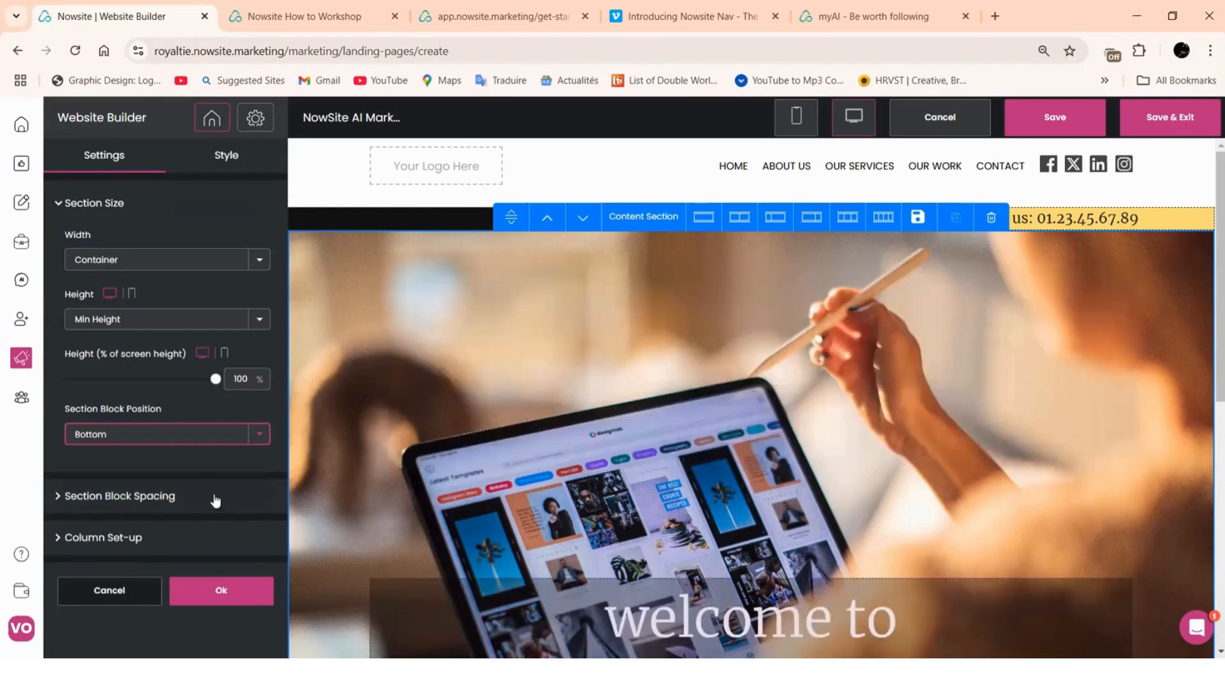
click(211, 593)
Reopen the hero headline block for editing
scroll(482, 409, down, 3)
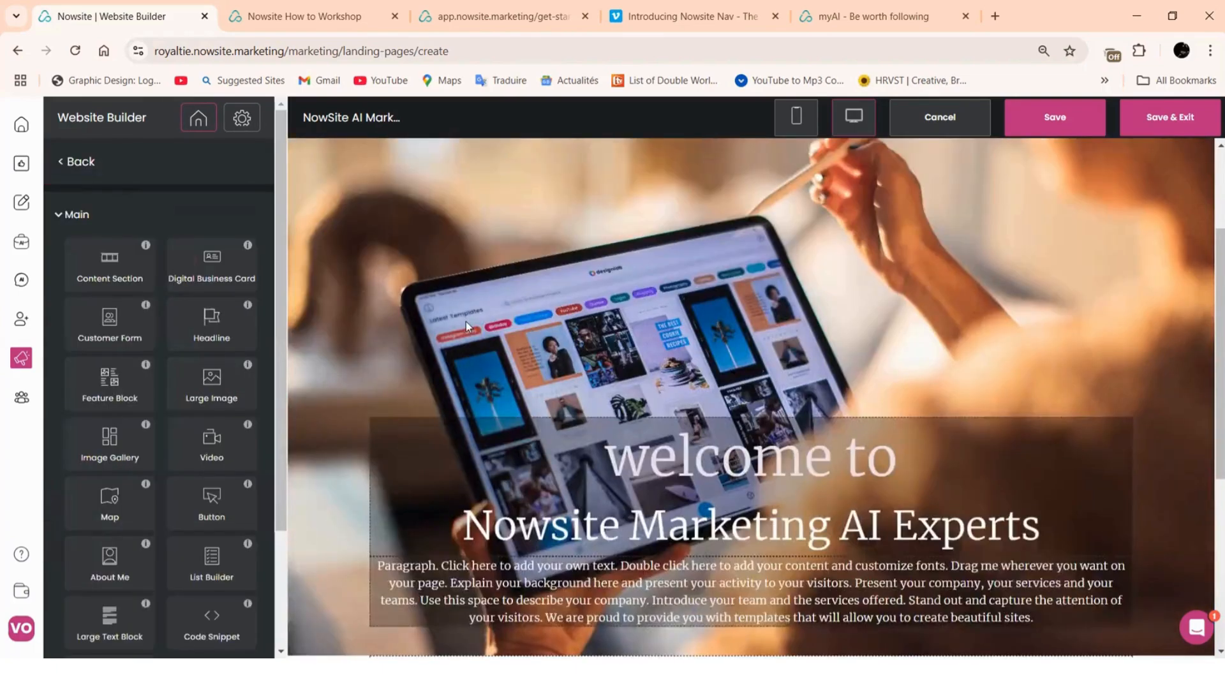
scroll(711, 190, down, 3)
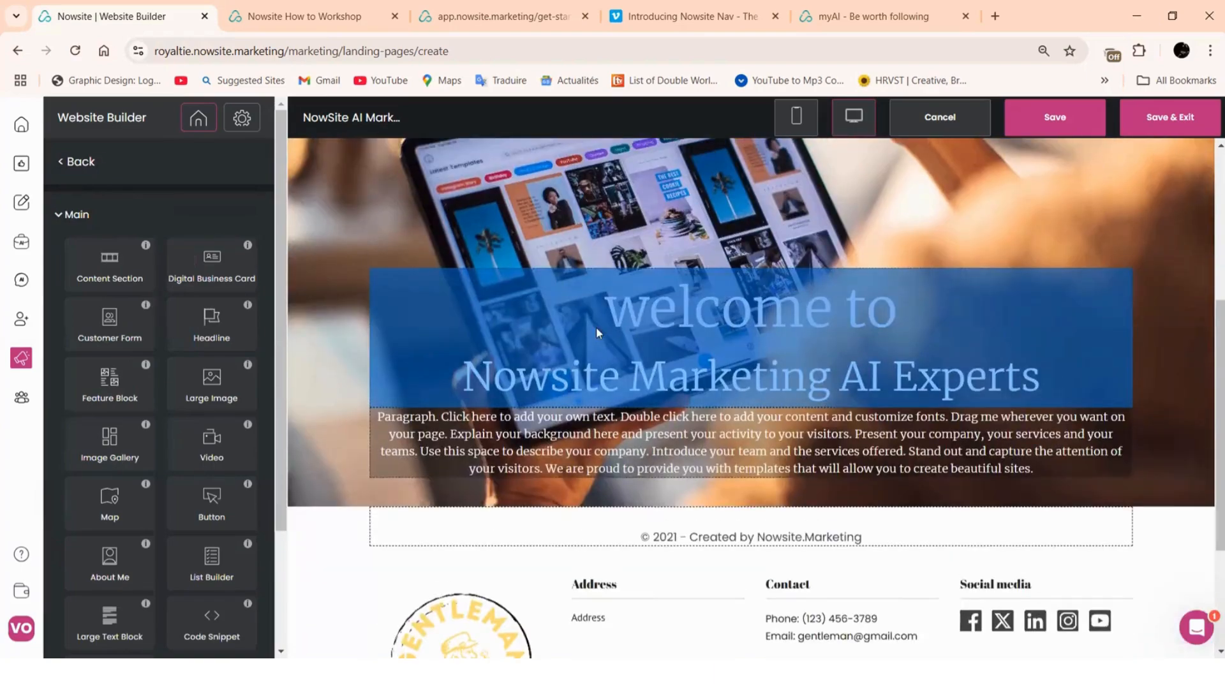
scroll(740, 330, up, 3)
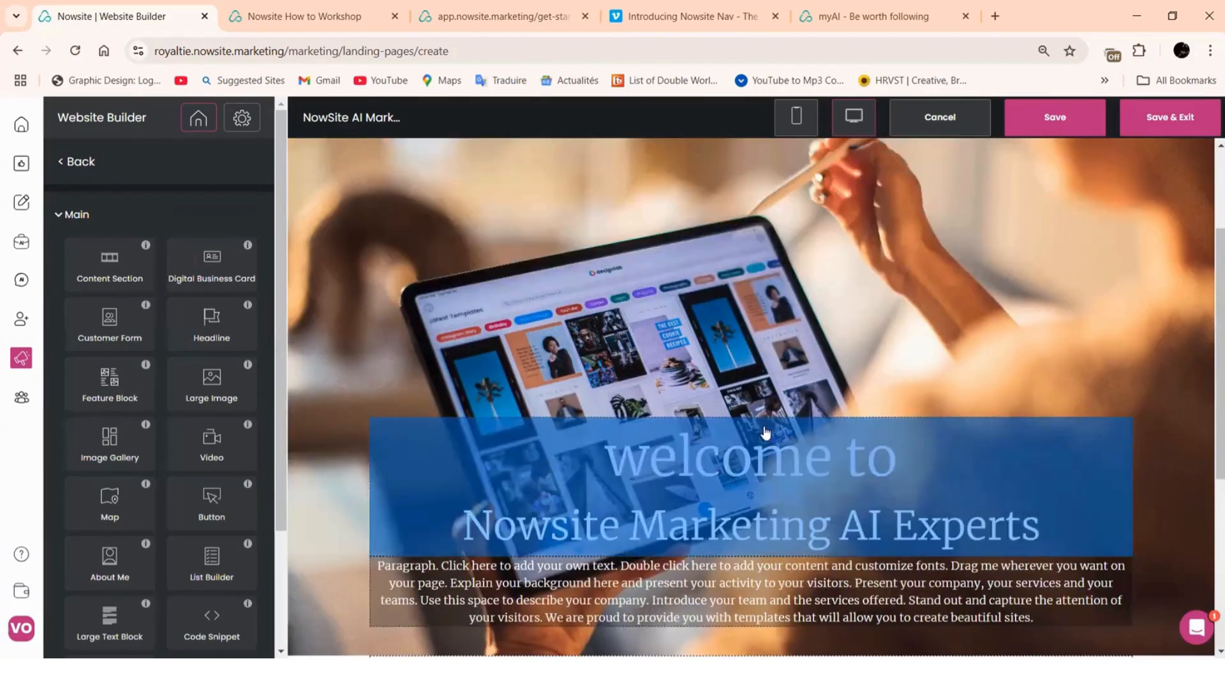
scroll(793, 324, down, 3)
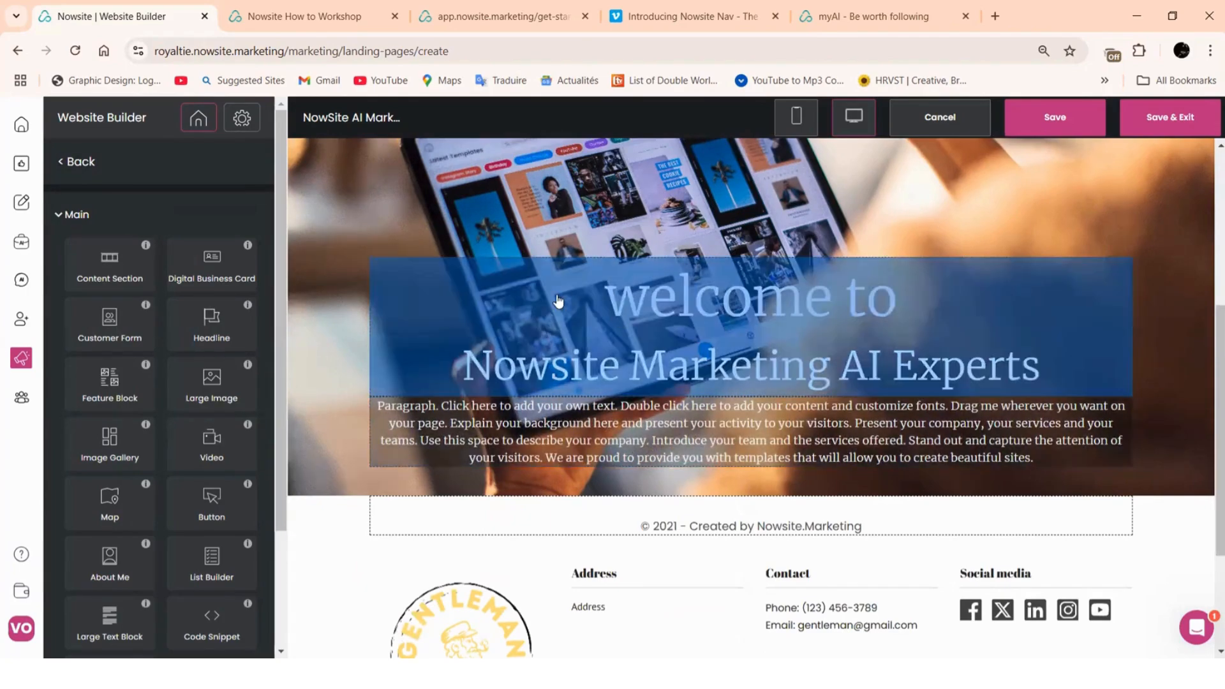
click(558, 301)
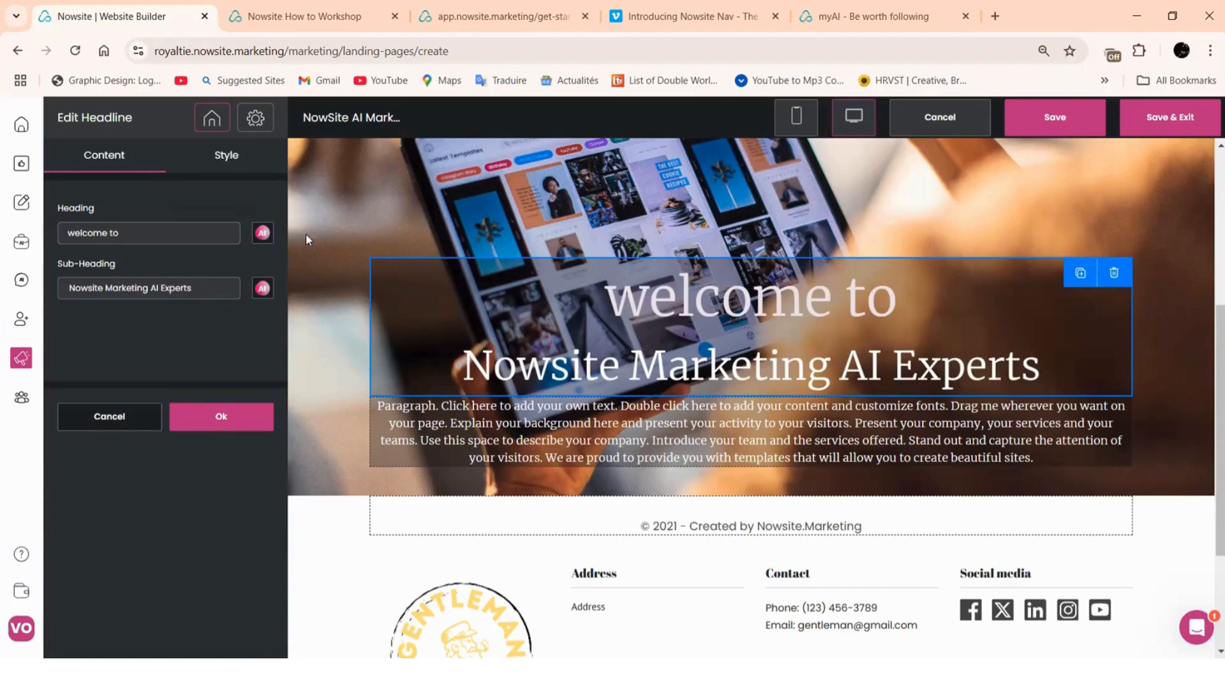
Raise the headline's black Section Background opacity from 0.3 to 0.71
click(227, 155)
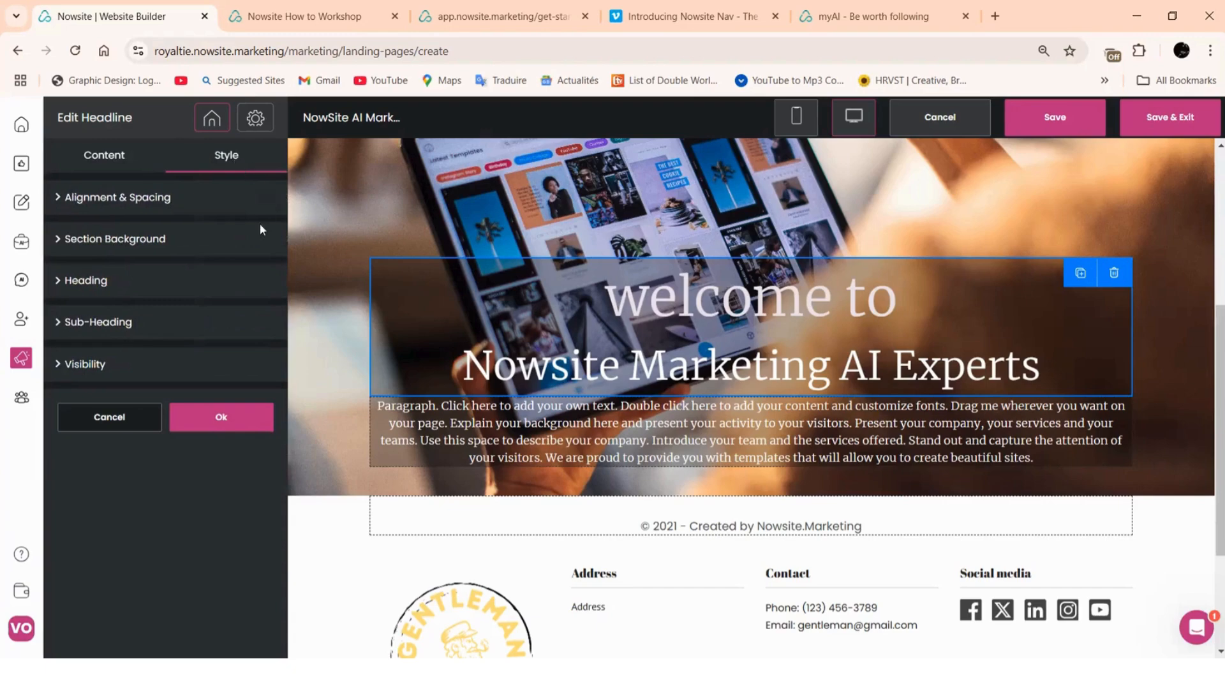
click(135, 247)
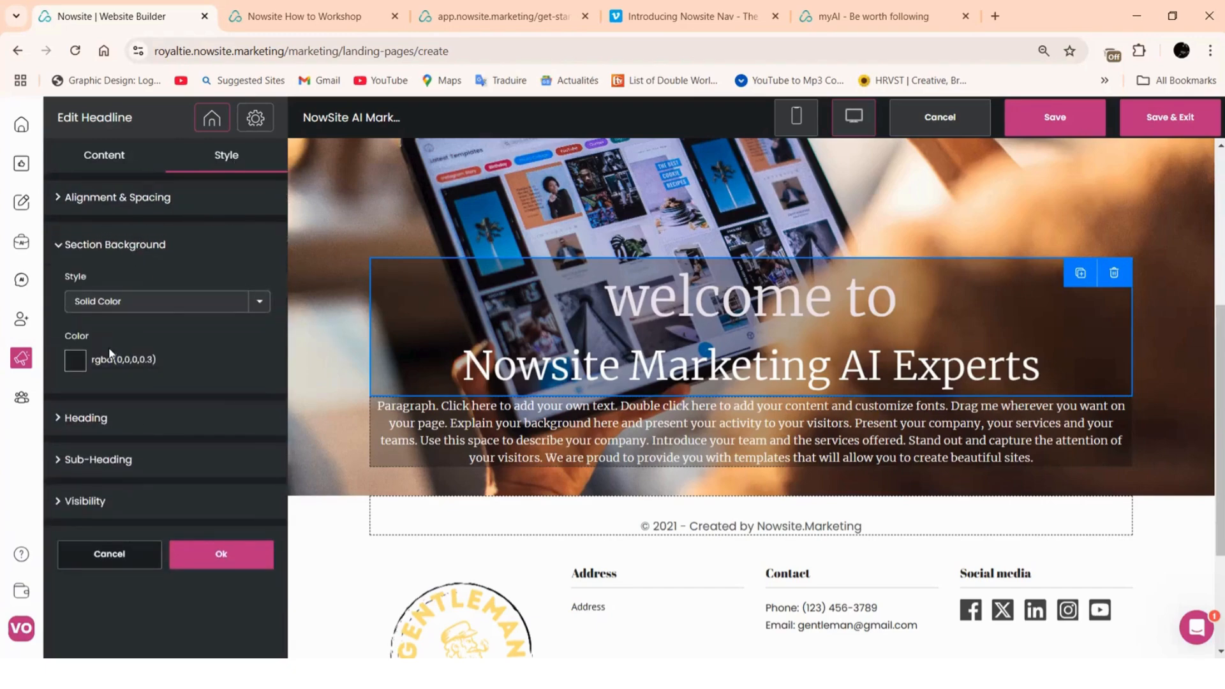
click(76, 361)
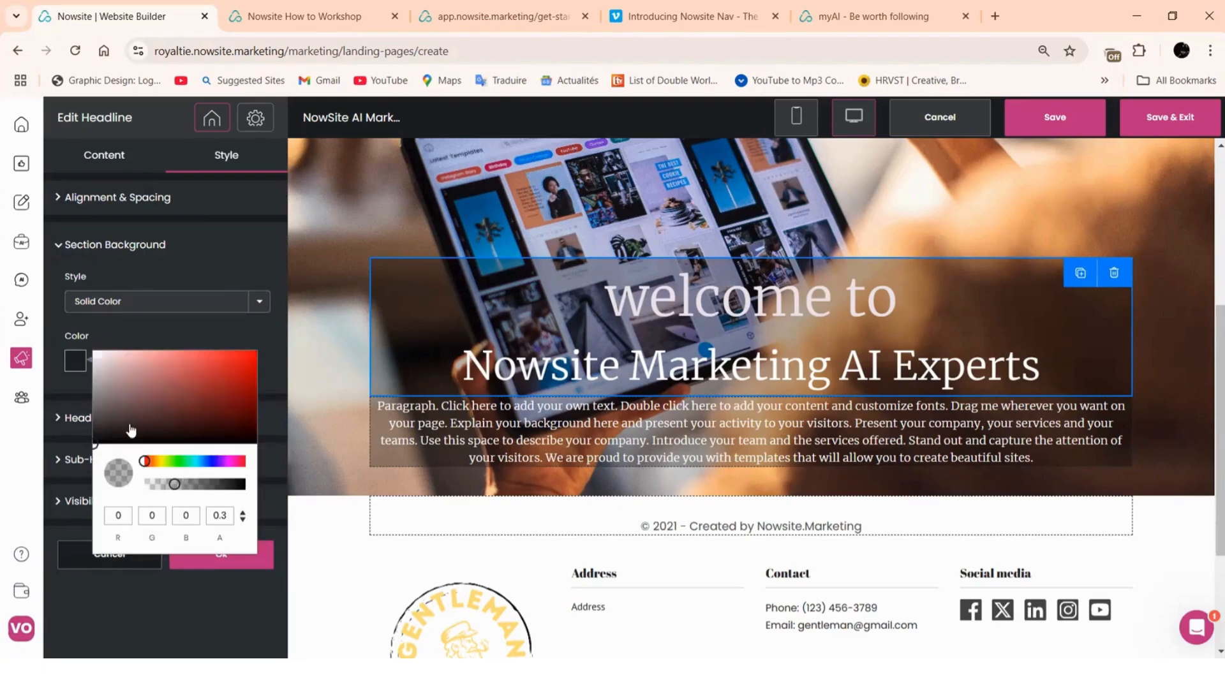
drag(177, 489, 219, 492)
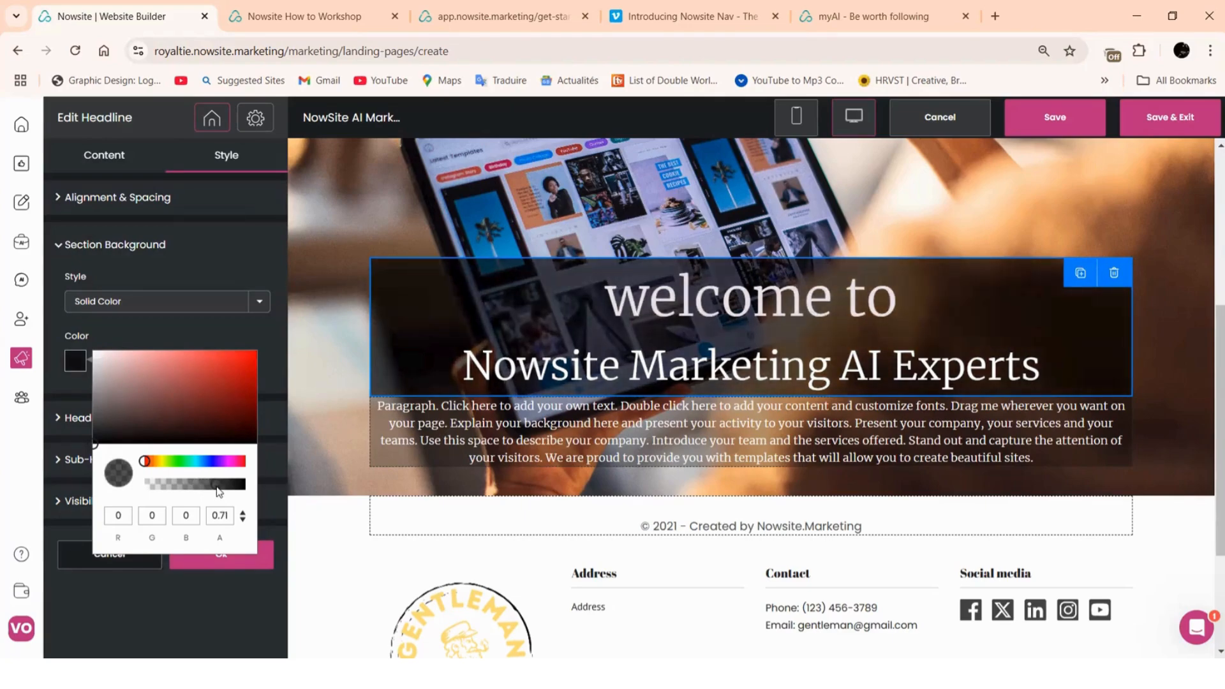
click(255, 560)
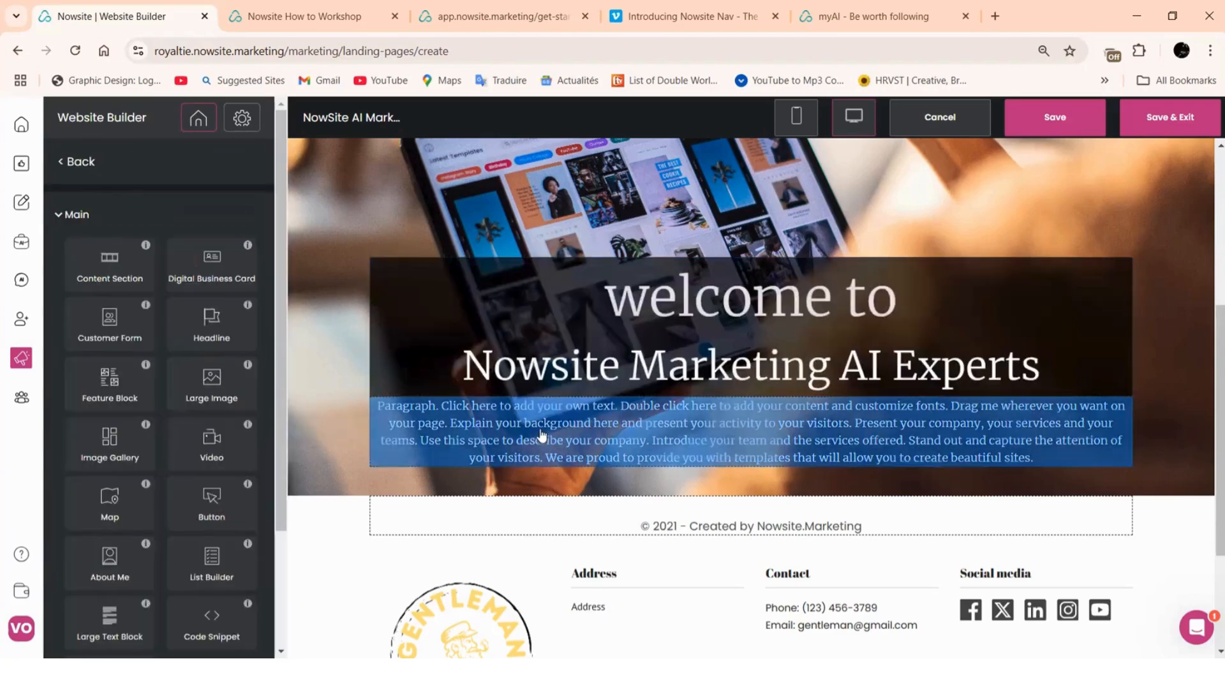
Give the paragraph's Section Background a near-black colour at 0.81 opacity
click(537, 437)
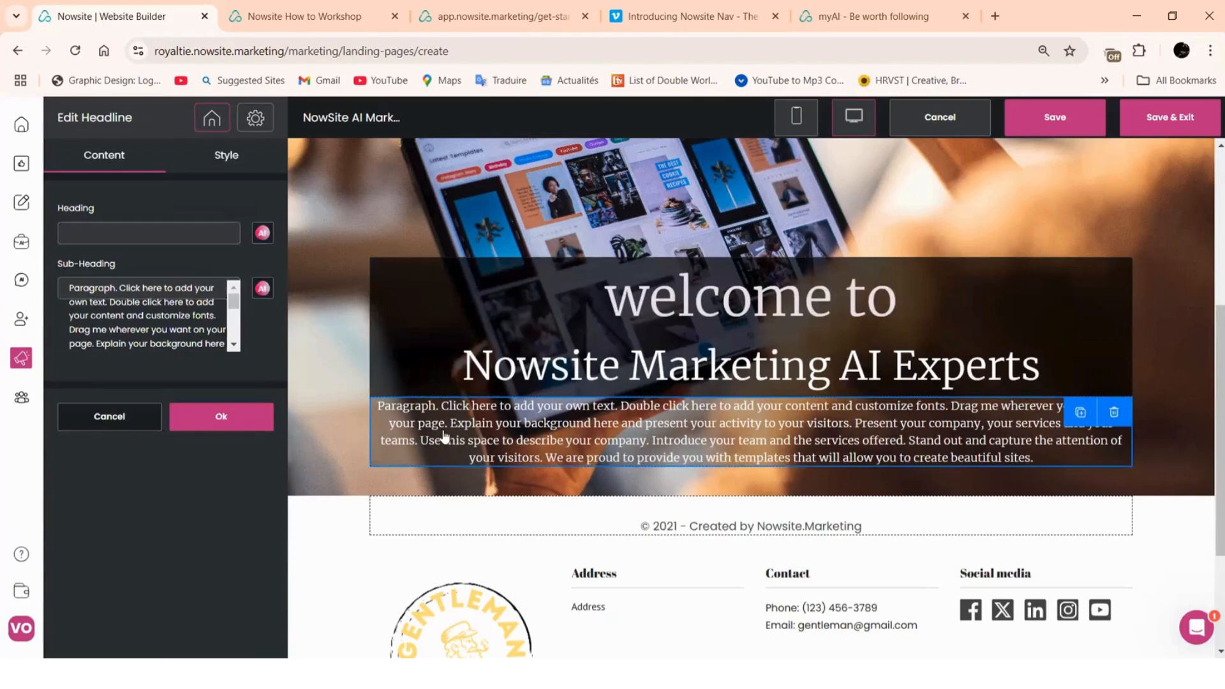
click(226, 163)
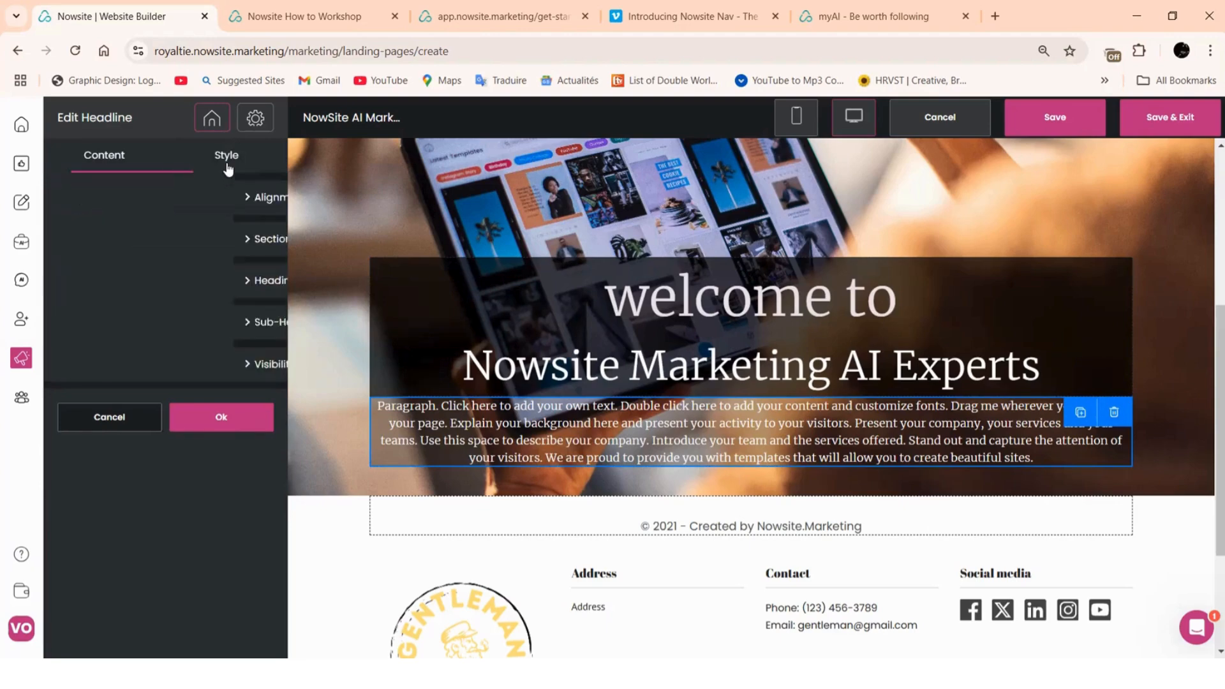
click(148, 239)
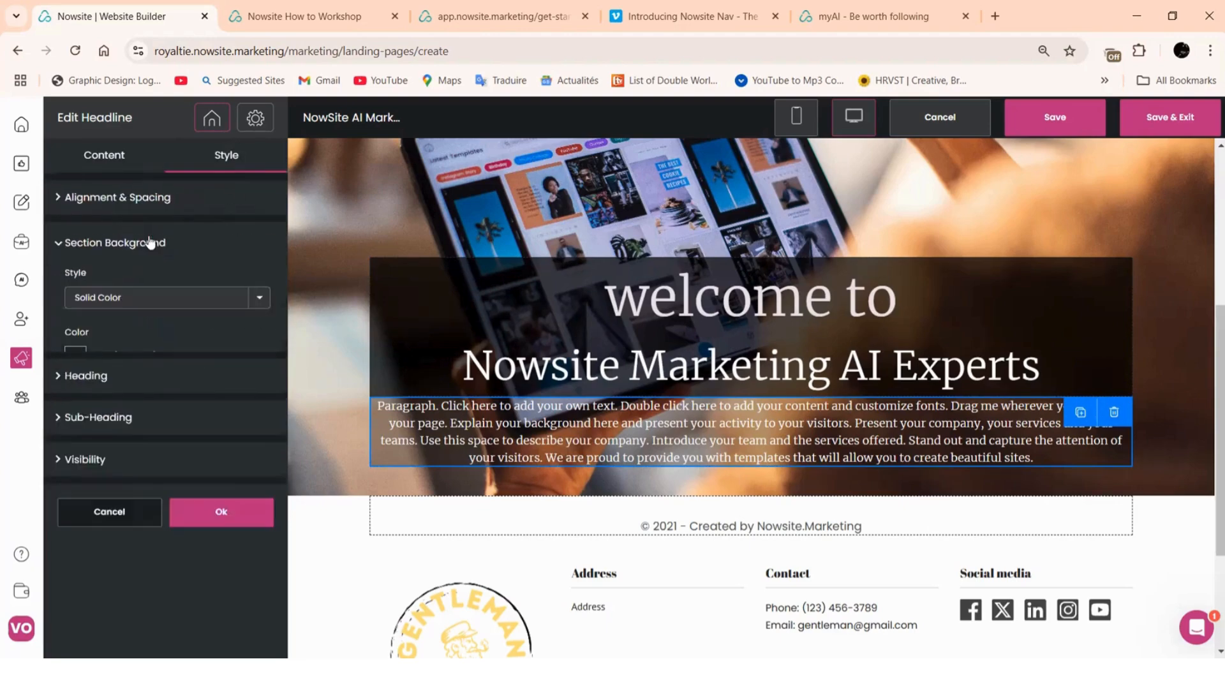
click(76, 362)
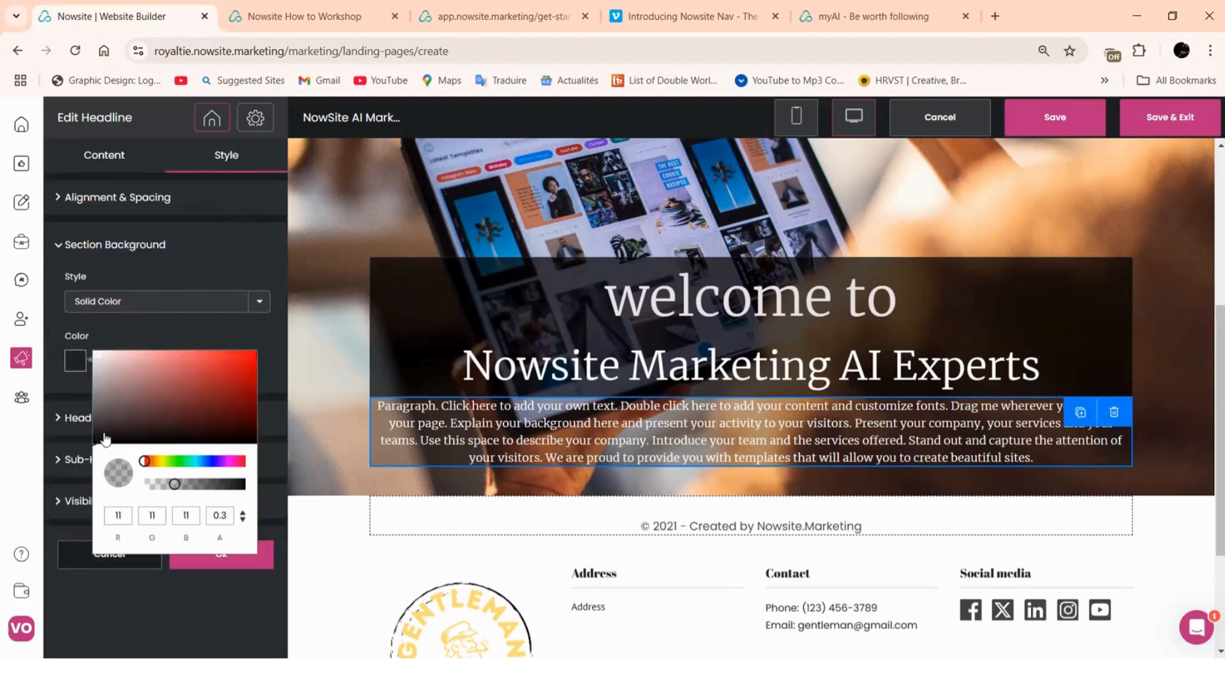
drag(167, 487, 229, 495)
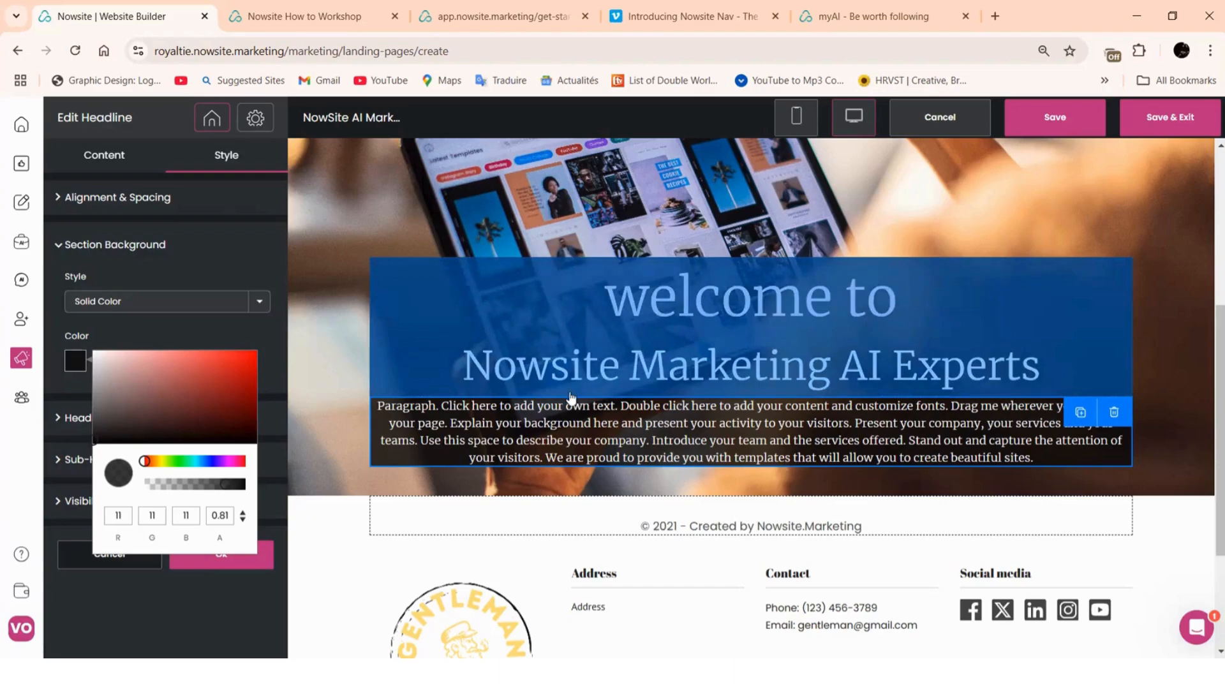
click(261, 562)
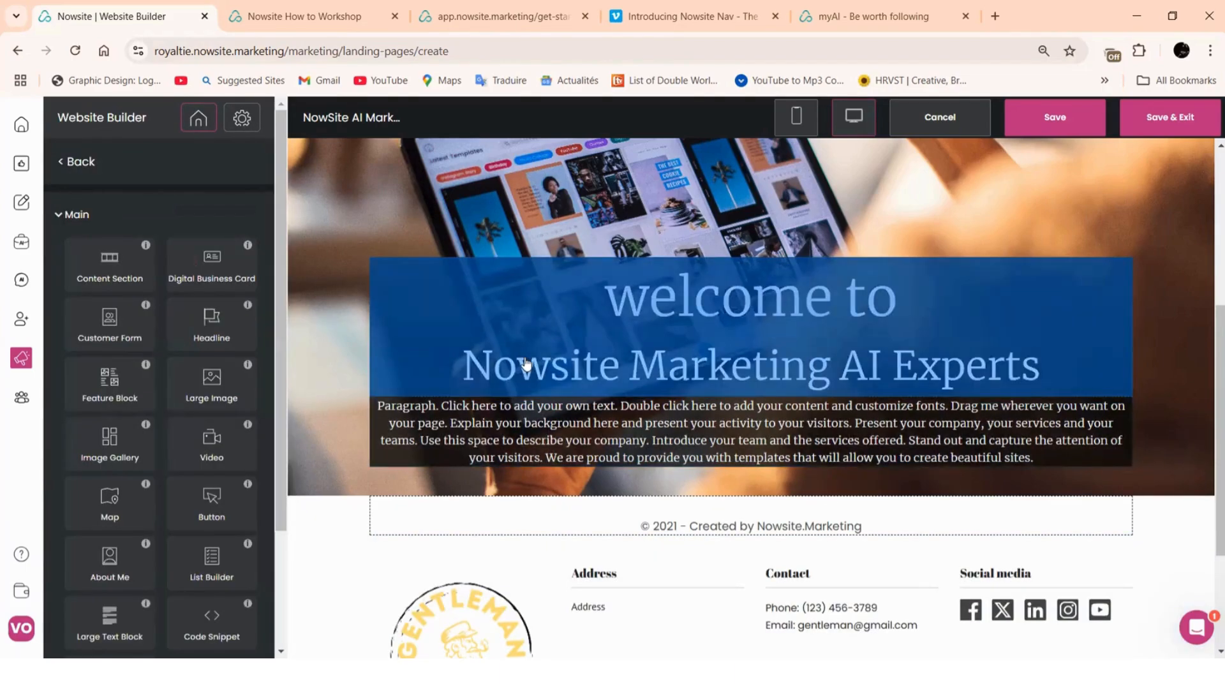
Cut the headline's sub-heading and replace 'welcome to' with 'Nowsite Marketing AI Experts'
click(600, 348)
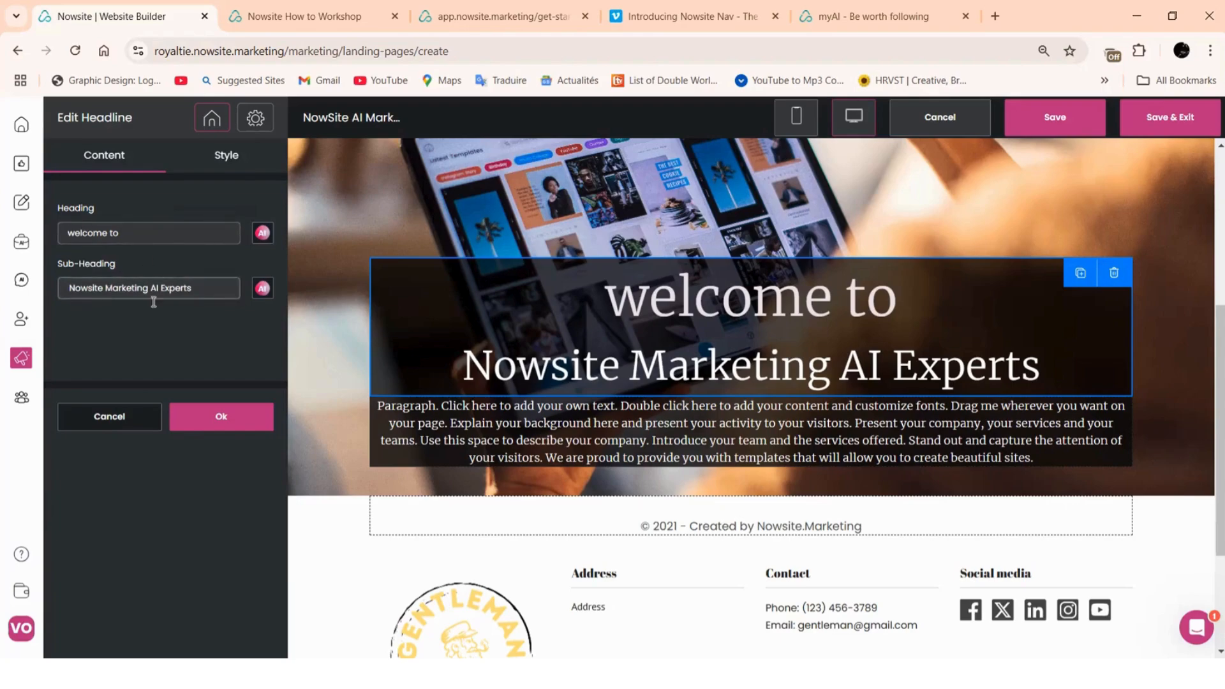
drag(201, 289, 73, 297)
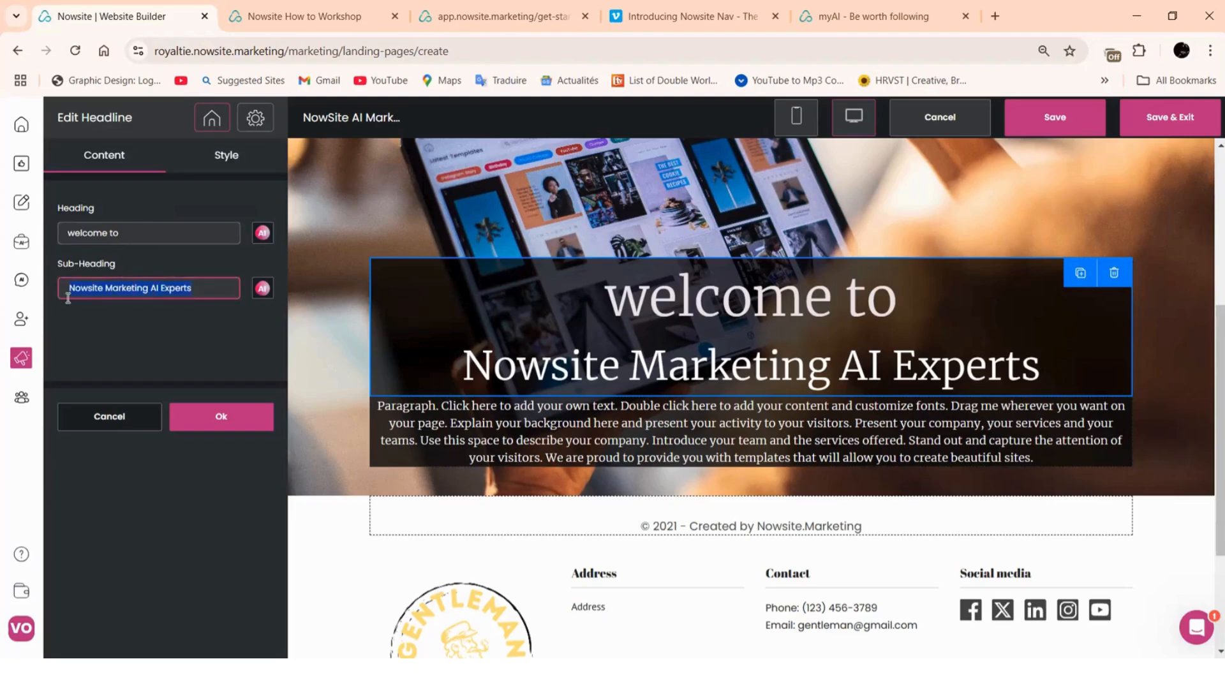
right_click(121, 288)
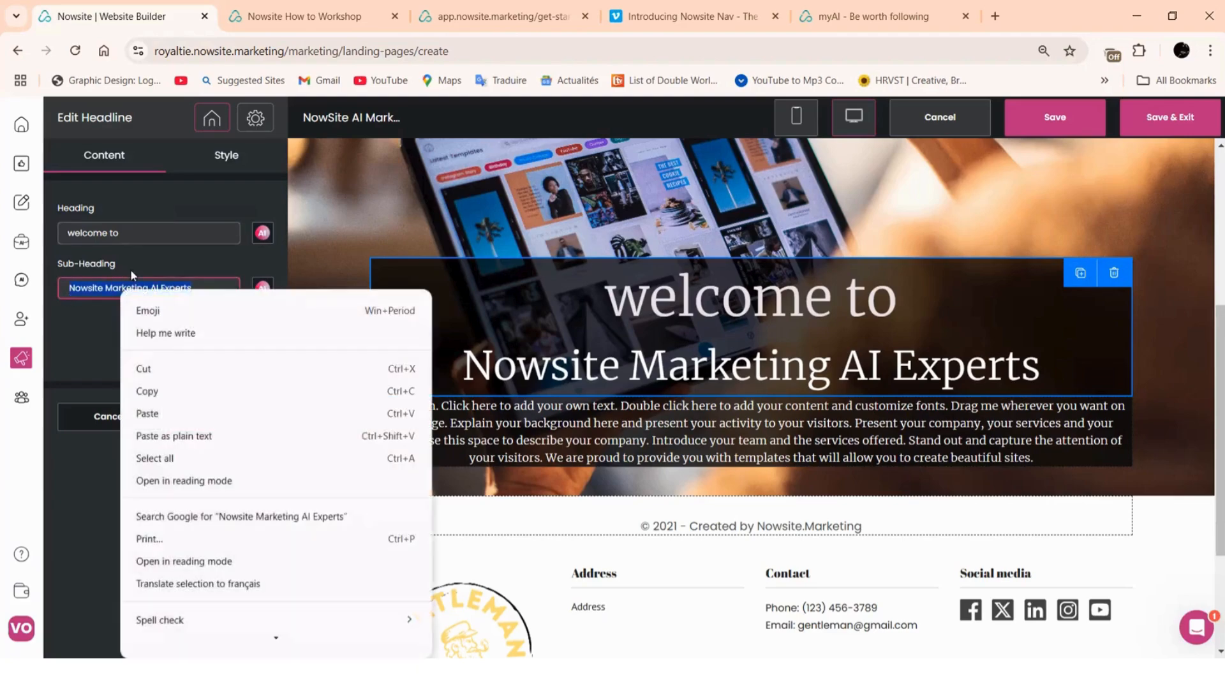
click(145, 369)
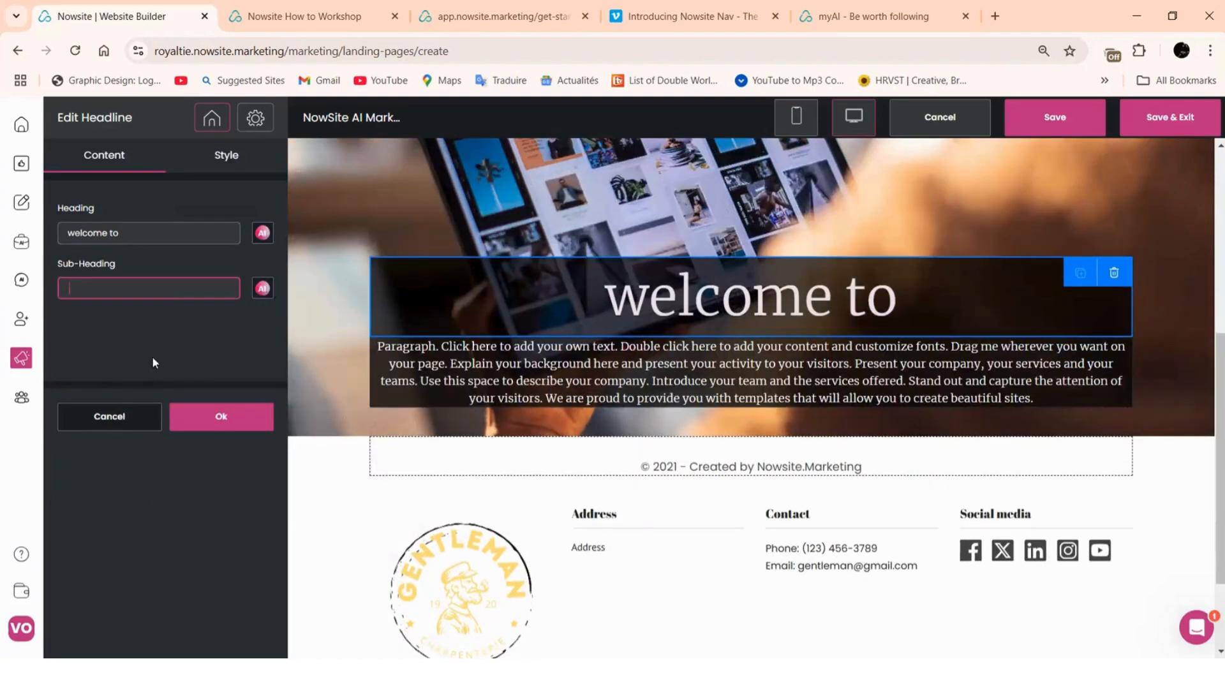
click(165, 231)
drag(164, 230, 69, 230)
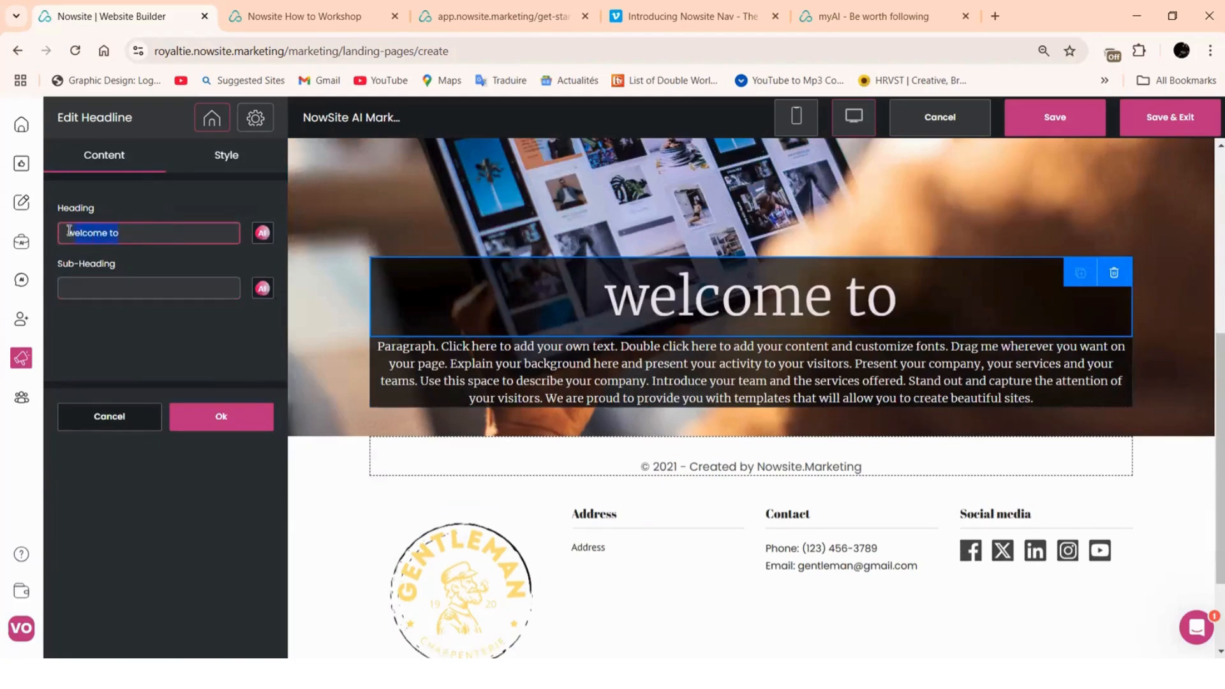
right_click(104, 233)
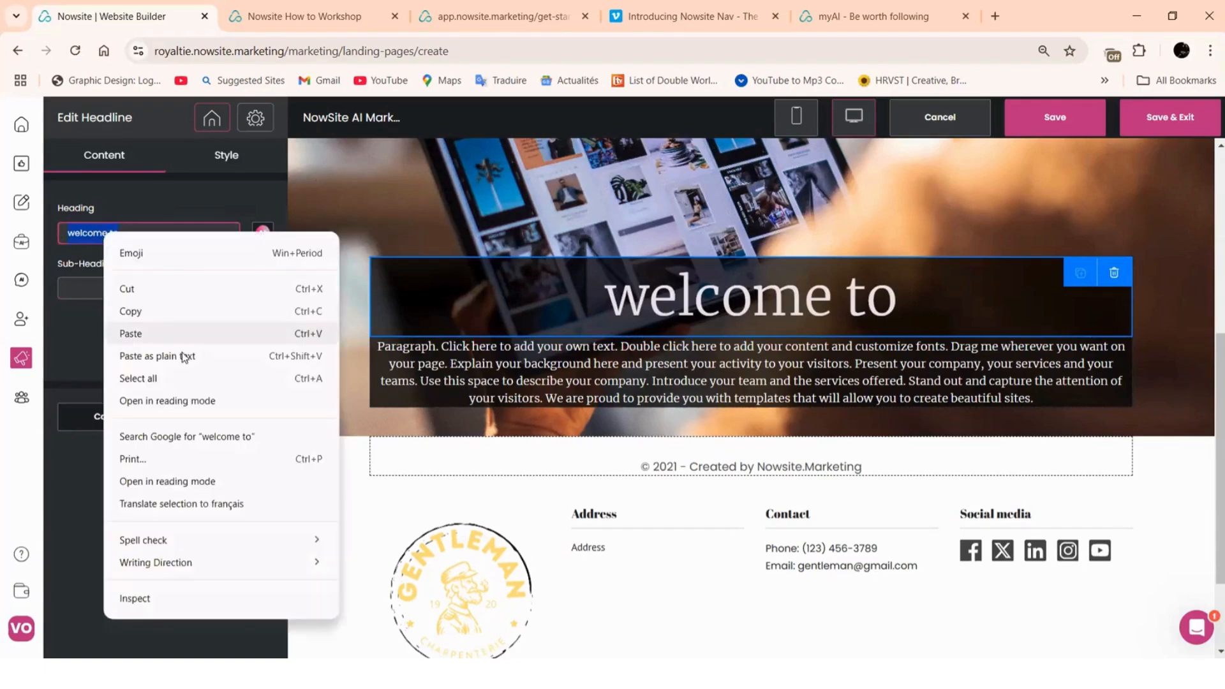
click(131, 334)
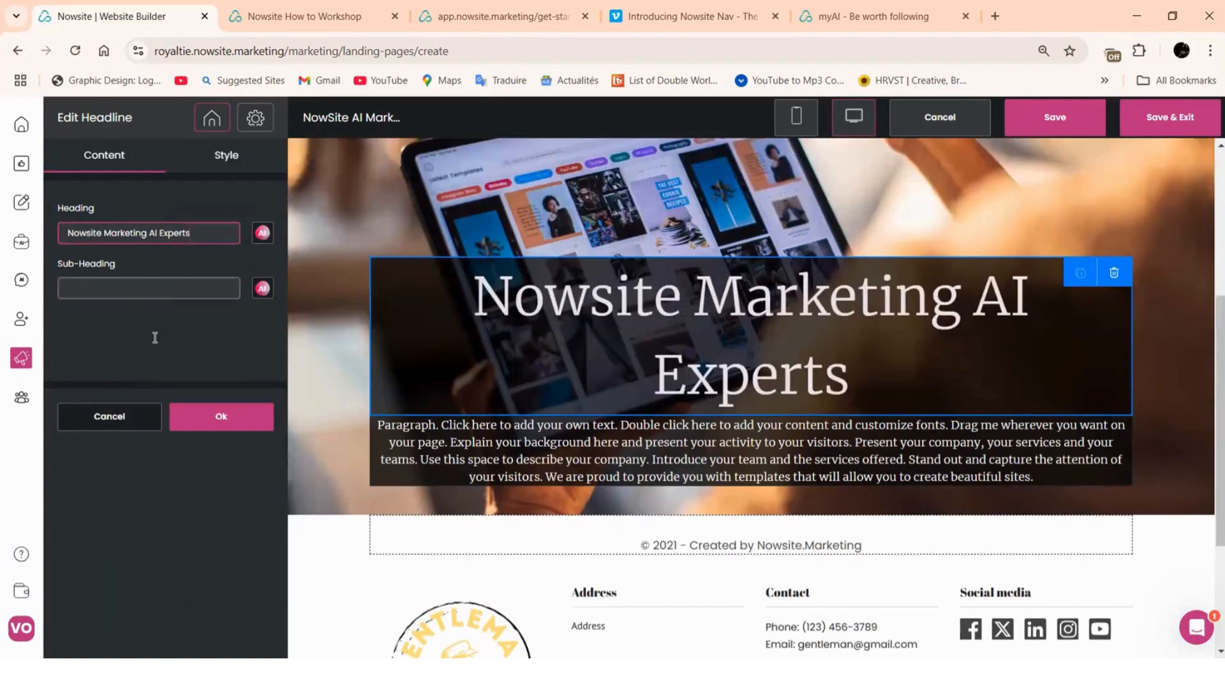
Reduce the headline font size from 73 to 60 px and apply it
click(228, 163)
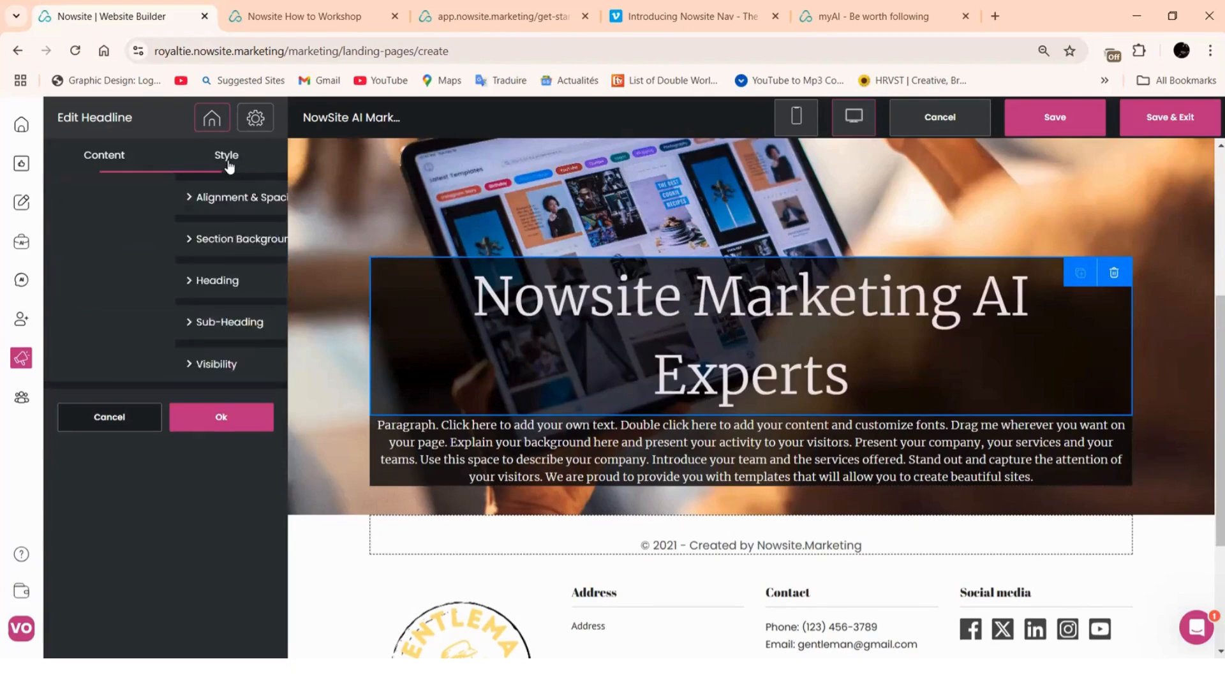
click(211, 295)
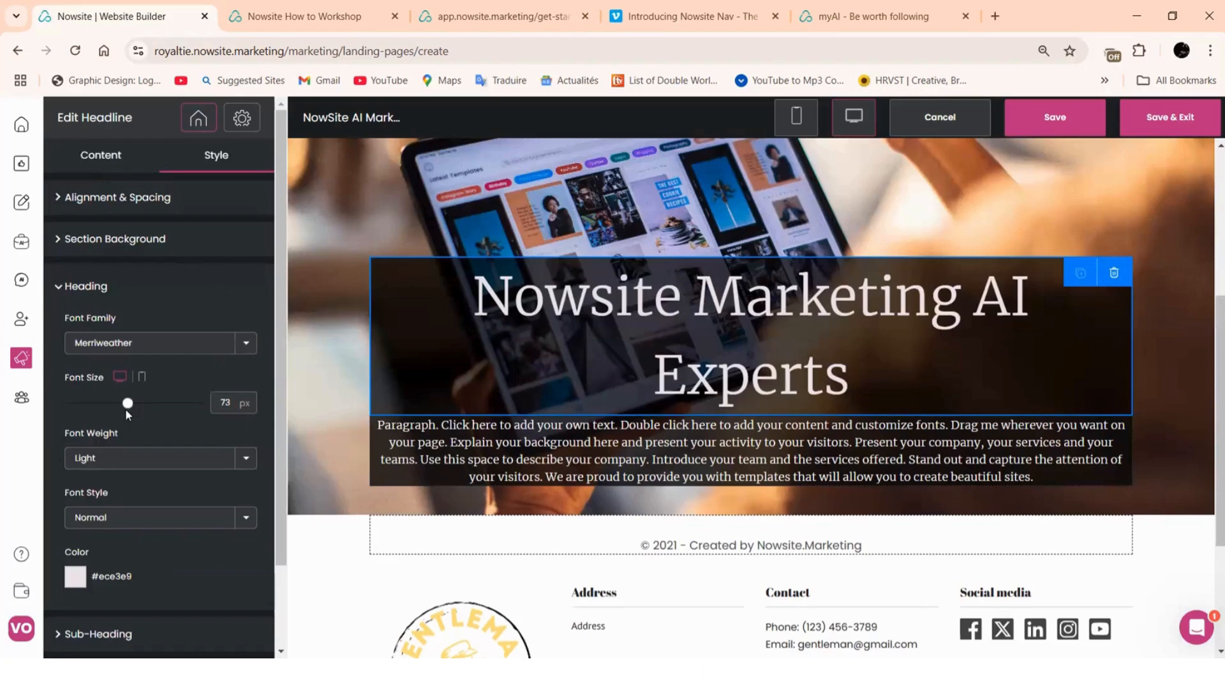
drag(126, 403, 115, 403)
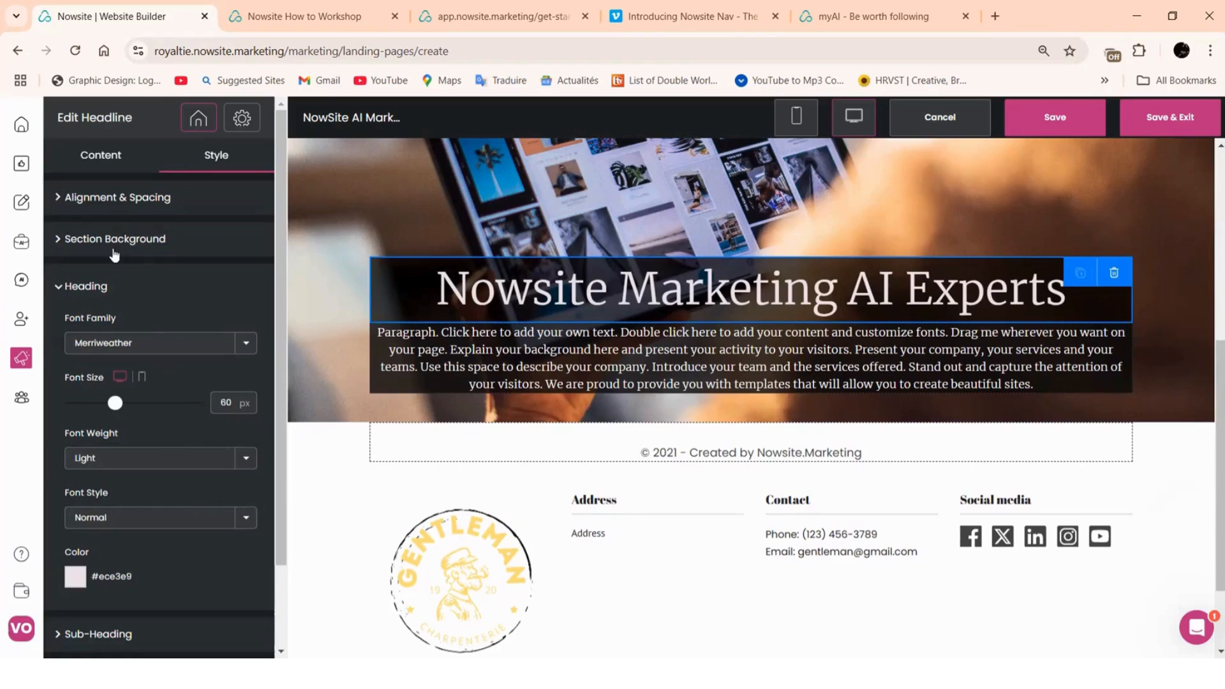
scroll(133, 483, down, 2)
click(182, 632)
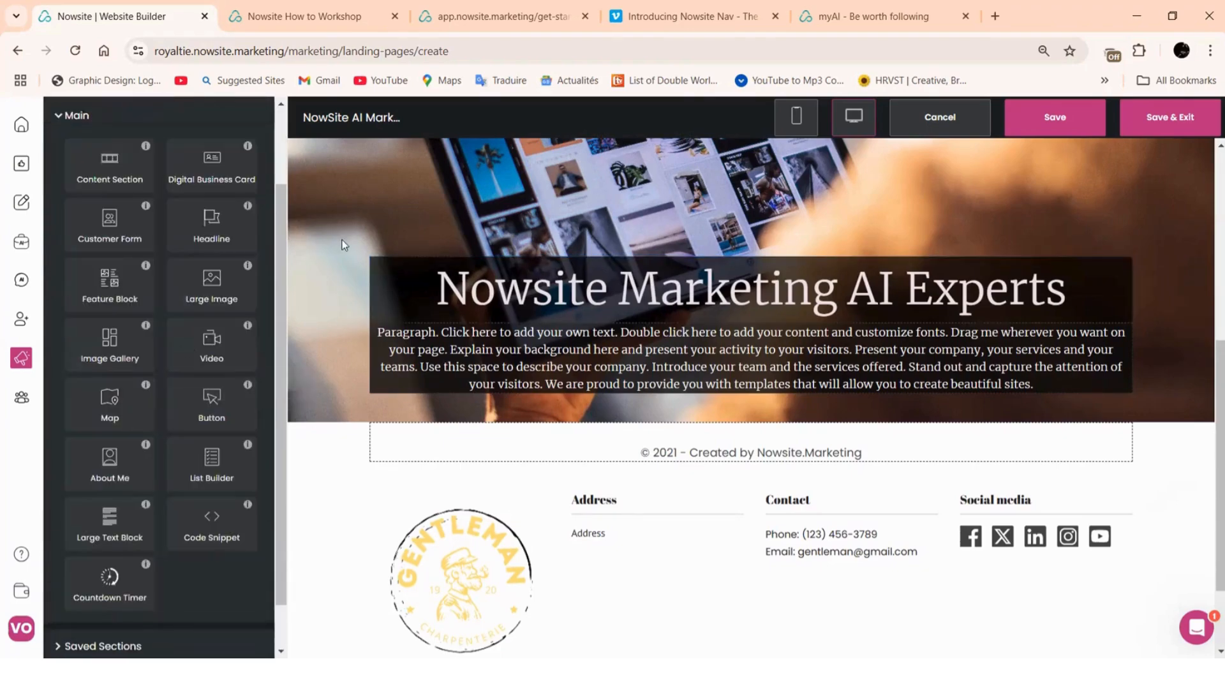
Copy the paragraph's text and paste it into the headline's empty Sub-Heading field
click(492, 348)
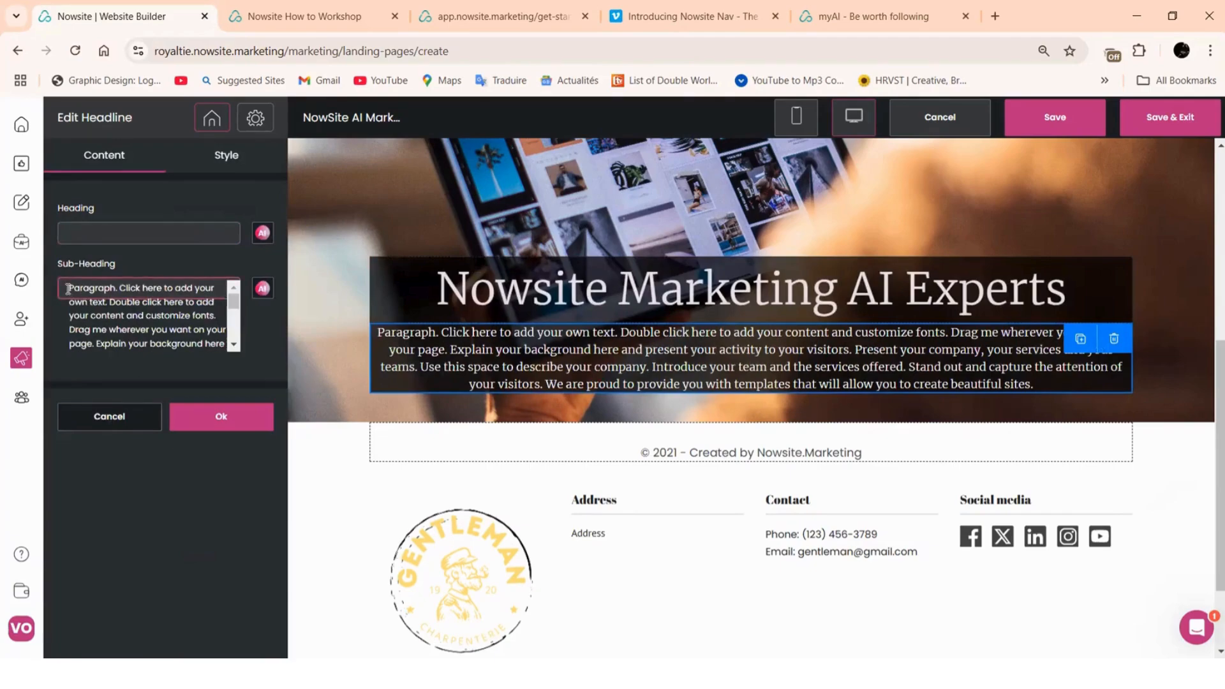
drag(68, 289, 148, 370)
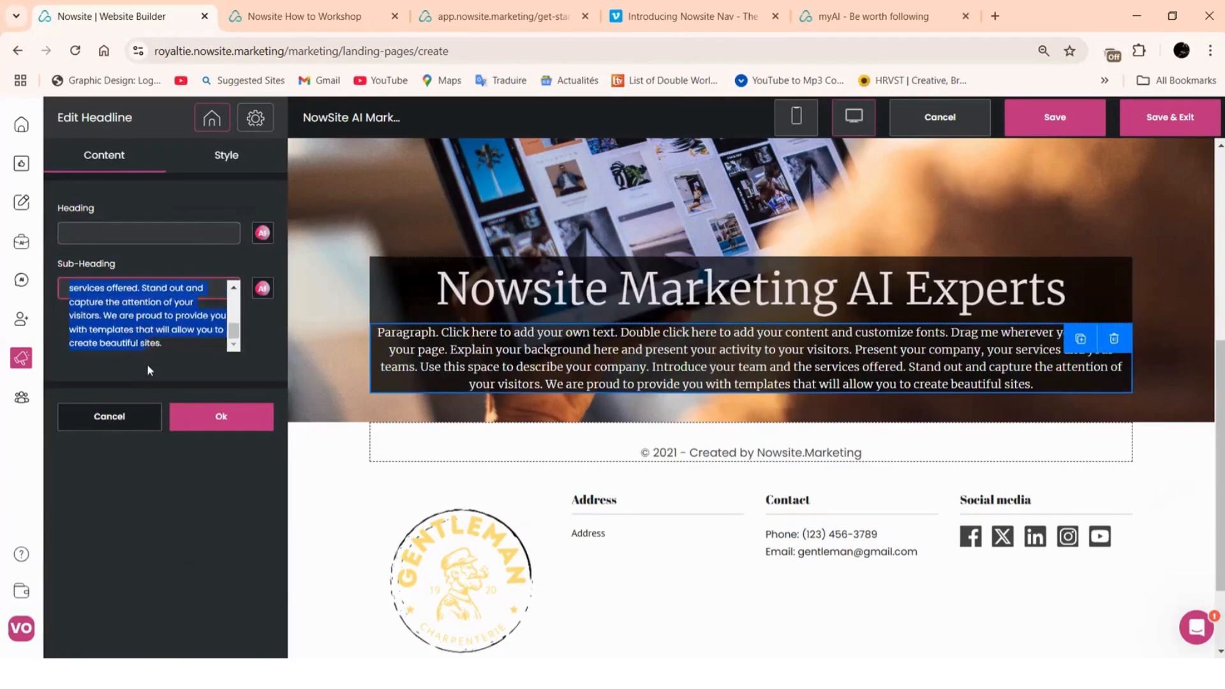
right_click(125, 329)
click(163, 428)
click(175, 423)
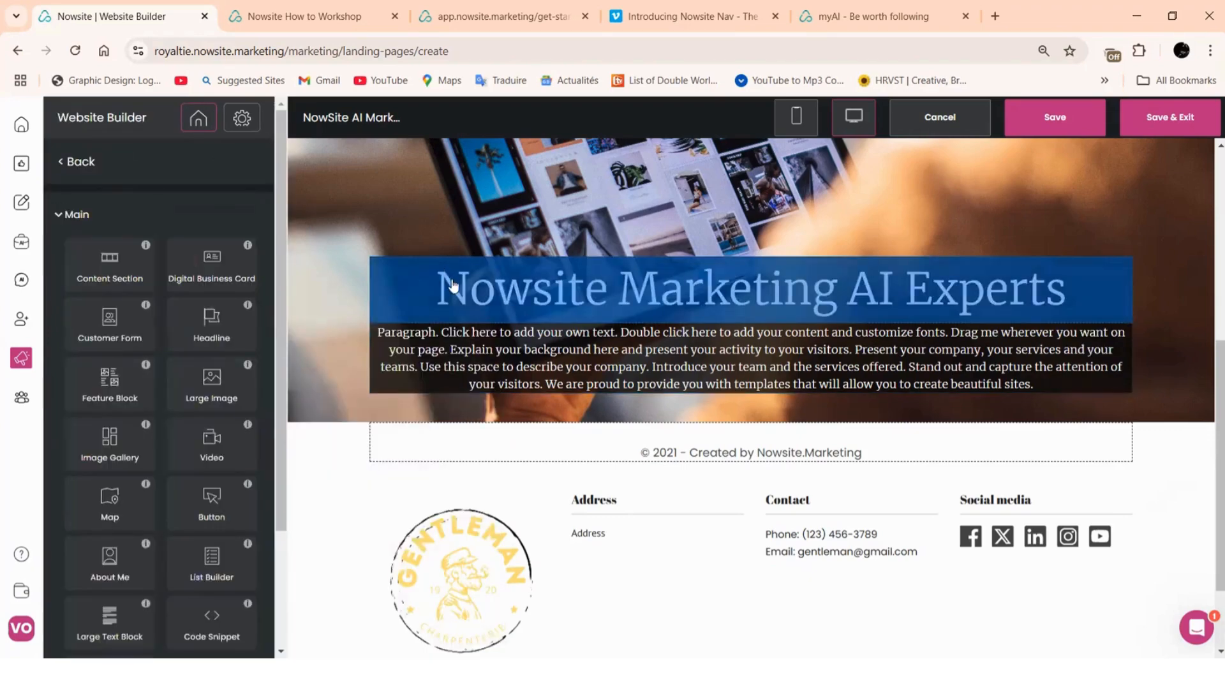
click(463, 296)
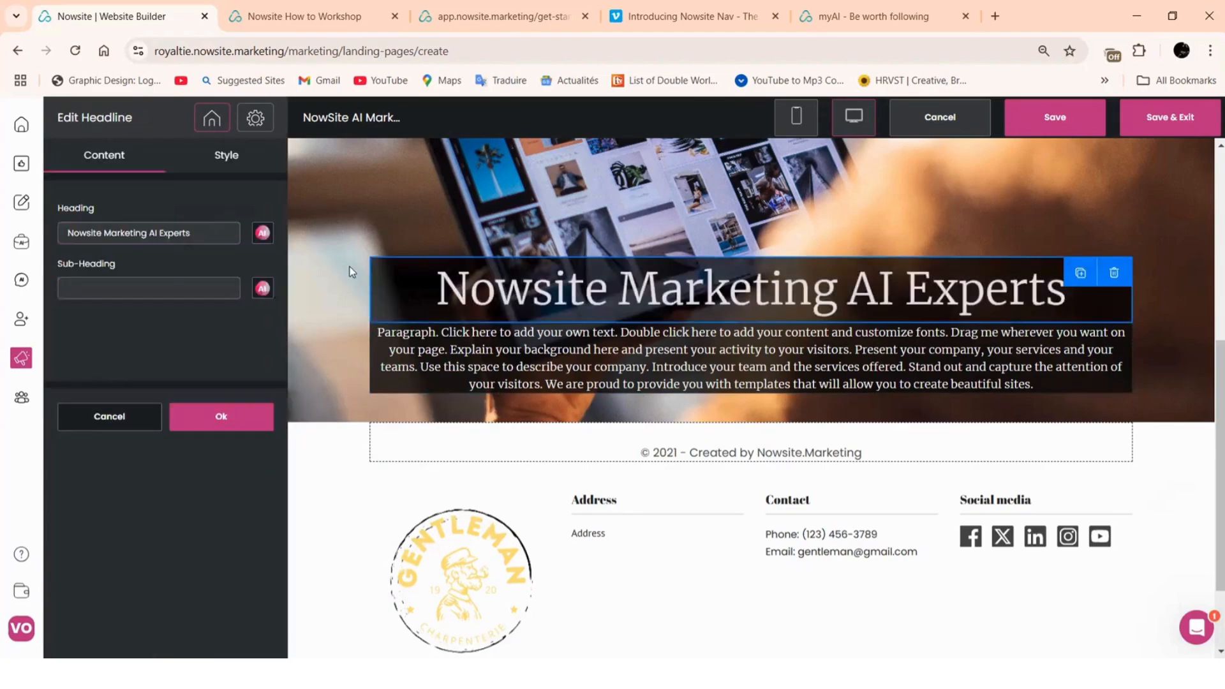
right_click(154, 288)
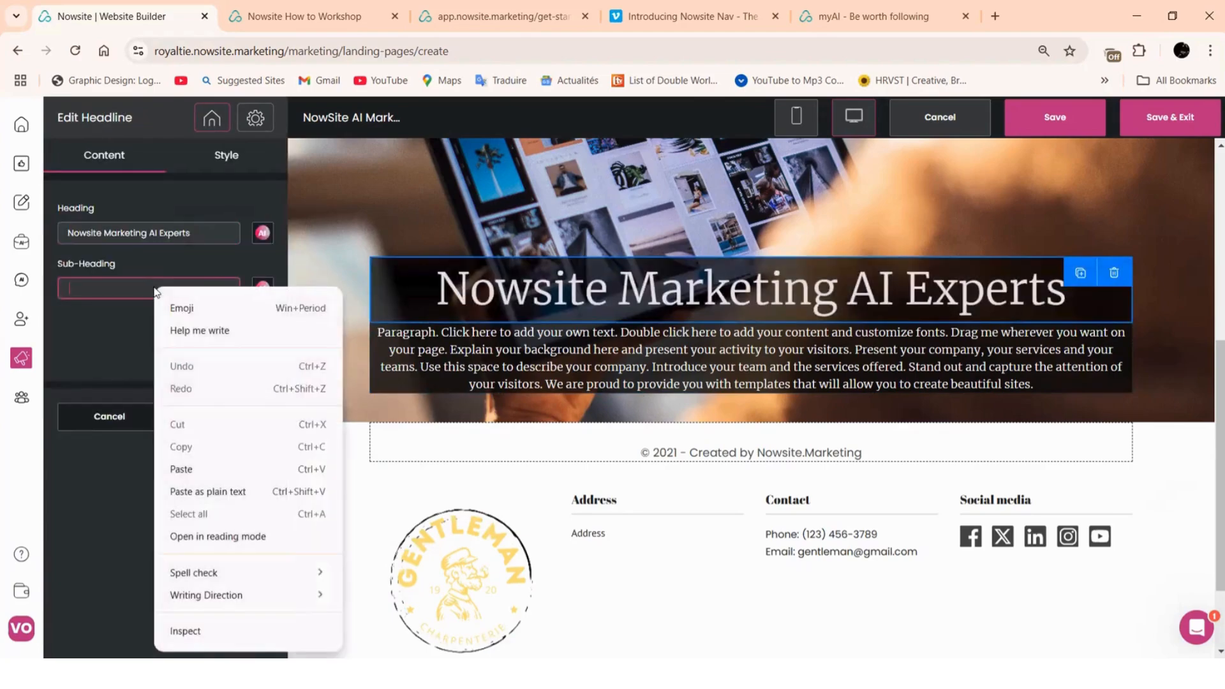
click(182, 469)
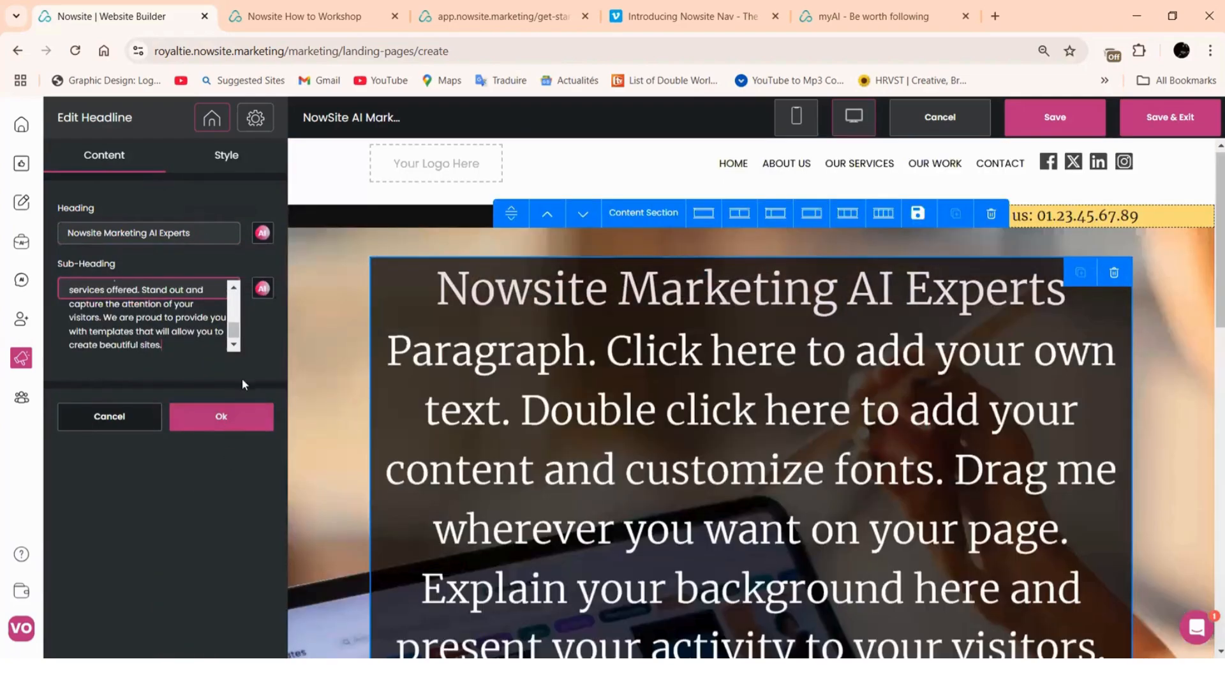
scroll(686, 343, down, 7)
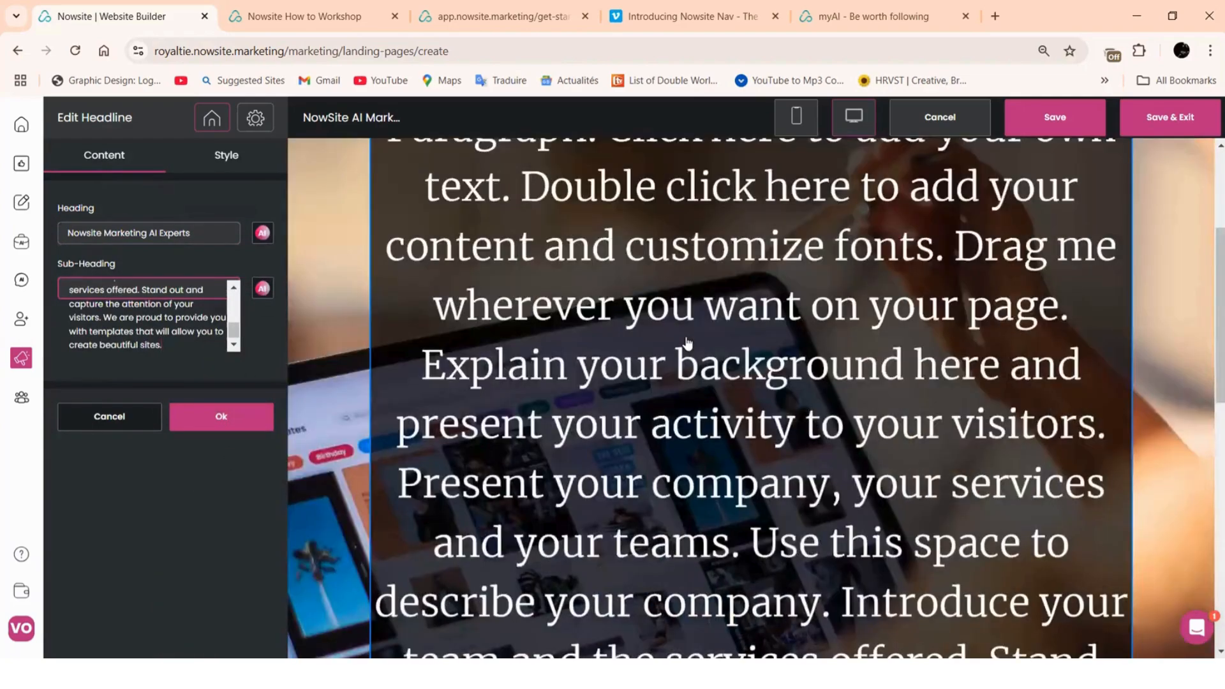
scroll(687, 343, down, 6)
scroll(560, 347, up, 6)
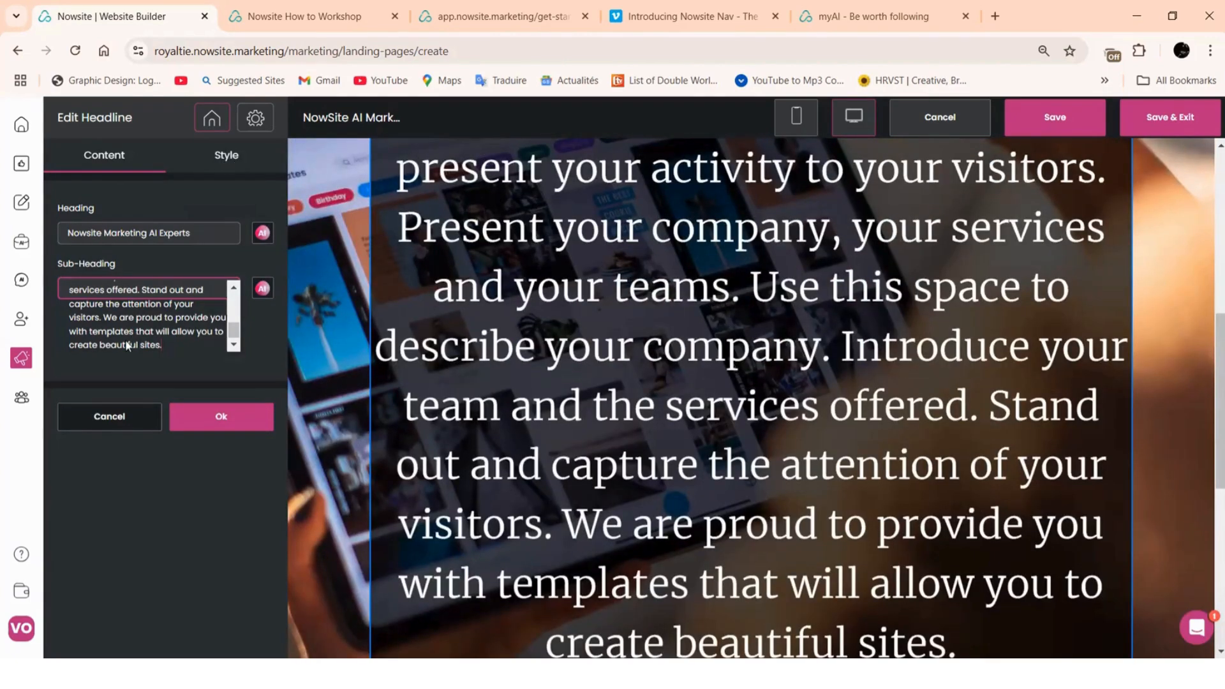
Set the headline's Sub-Heading font size to 17 px and apply it
click(228, 160)
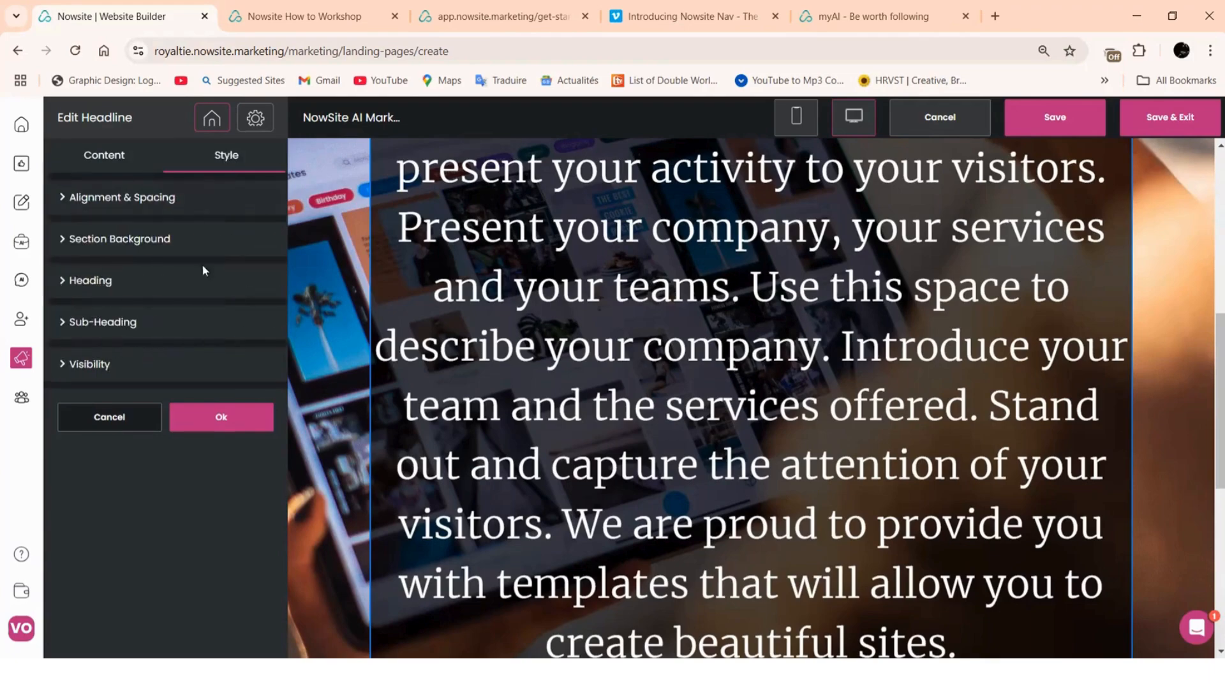
click(184, 328)
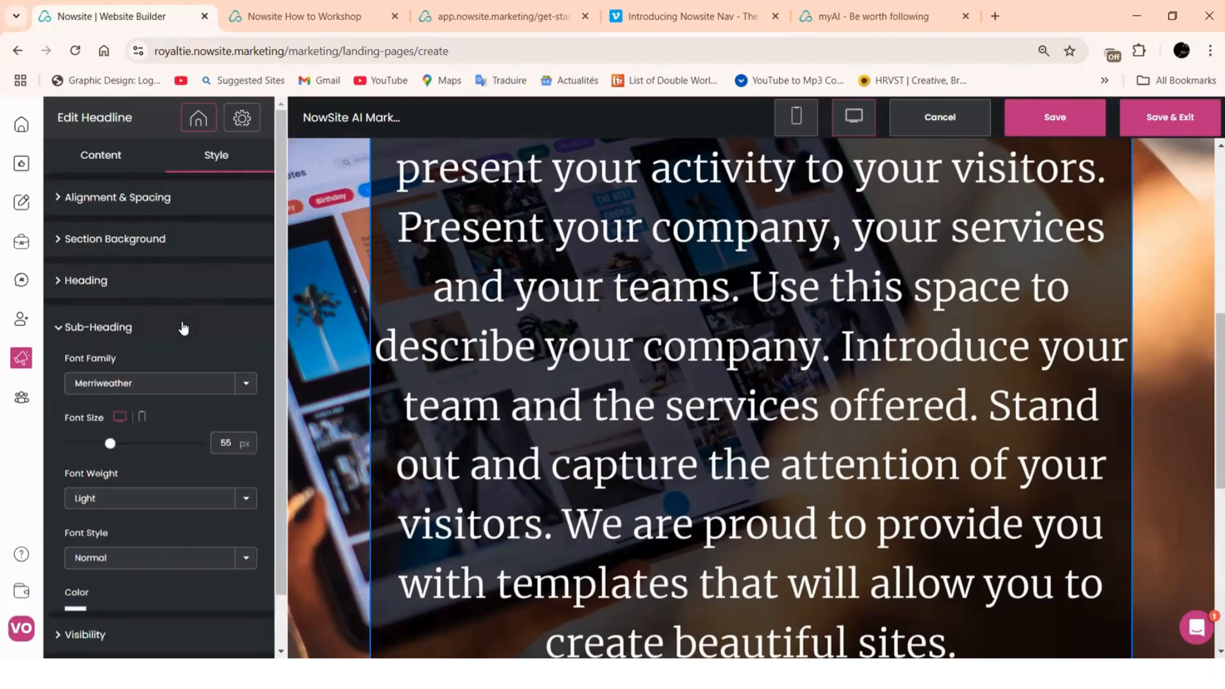
click(233, 447)
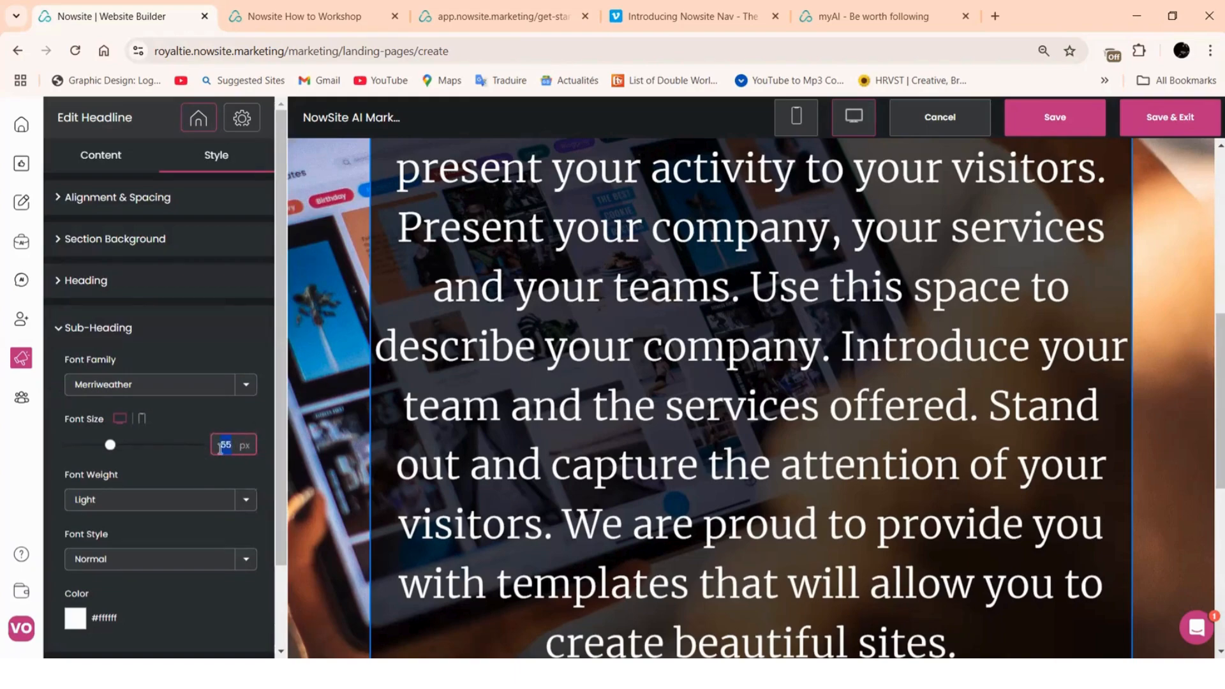
text(17)
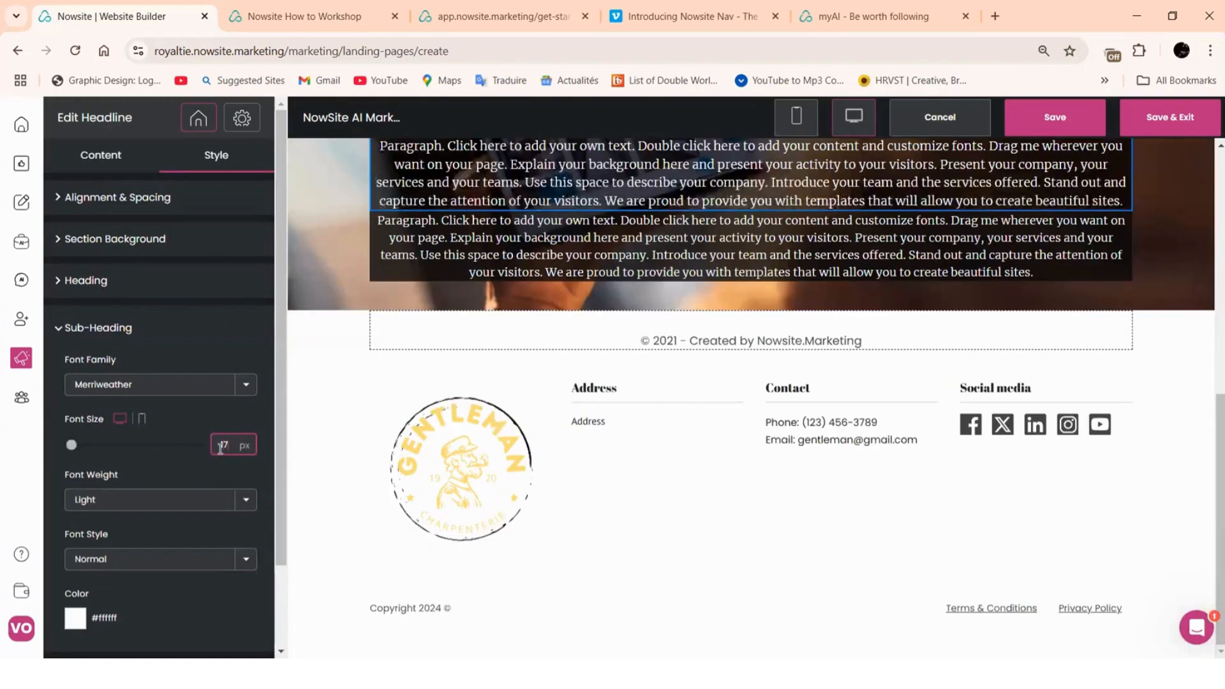
scroll(606, 342, up, 2)
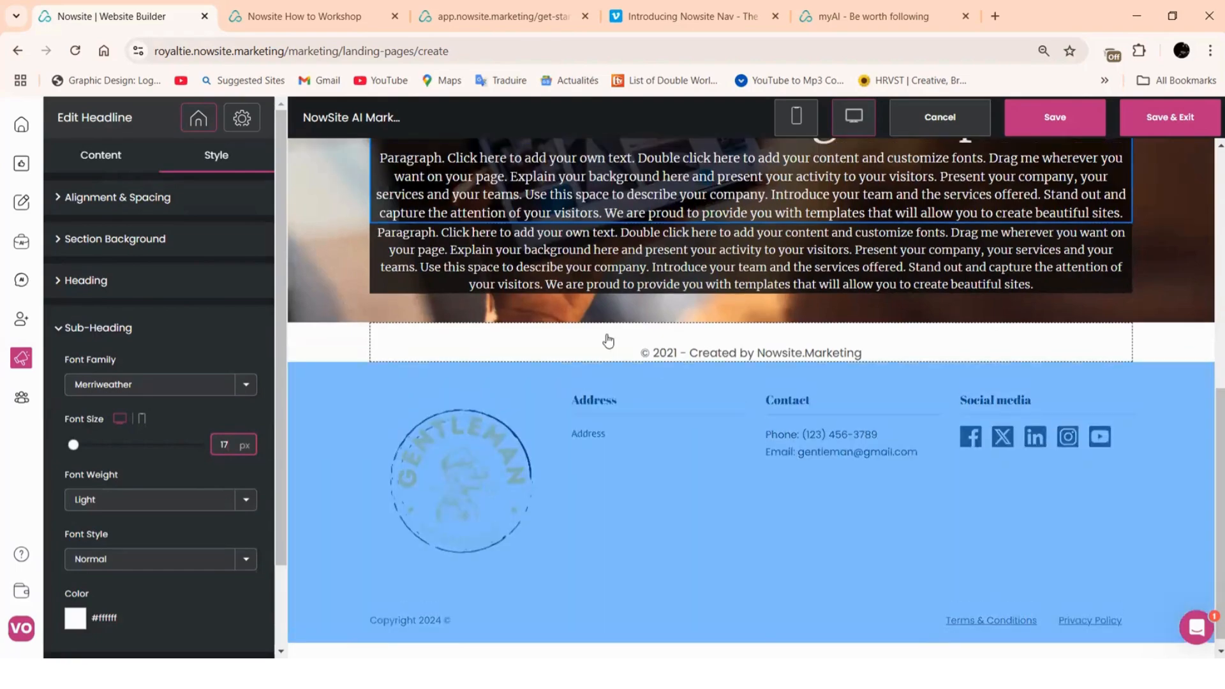
scroll(243, 328, down, 2)
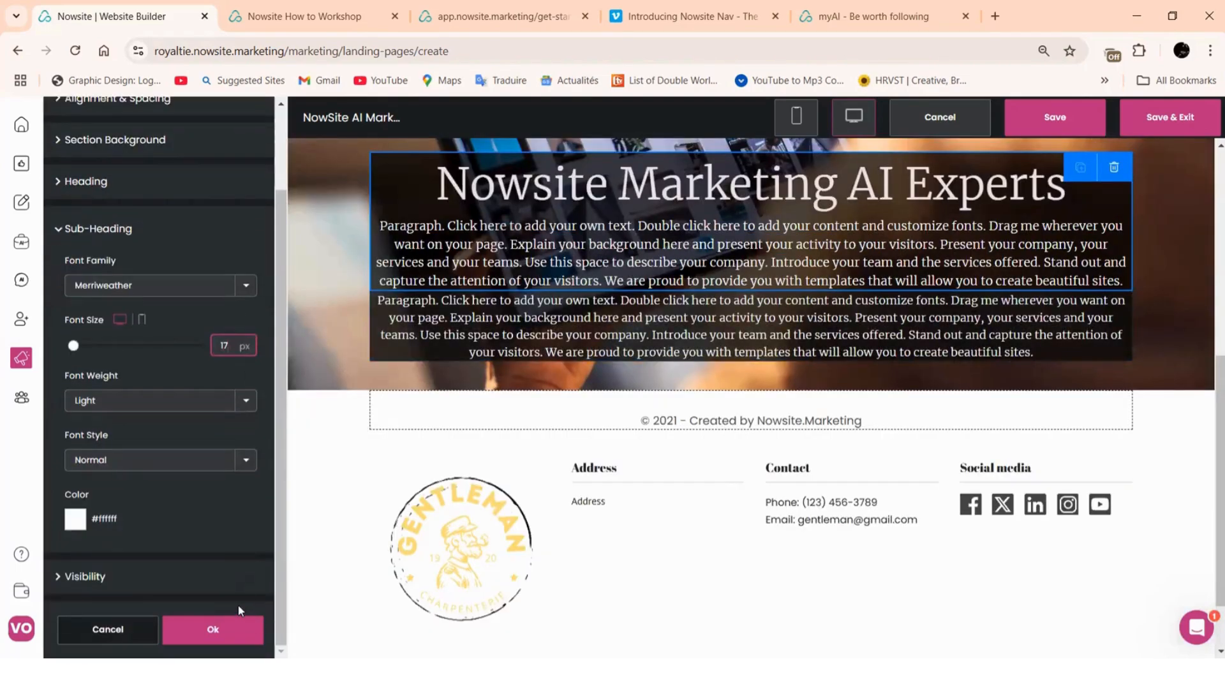
click(183, 633)
click(594, 341)
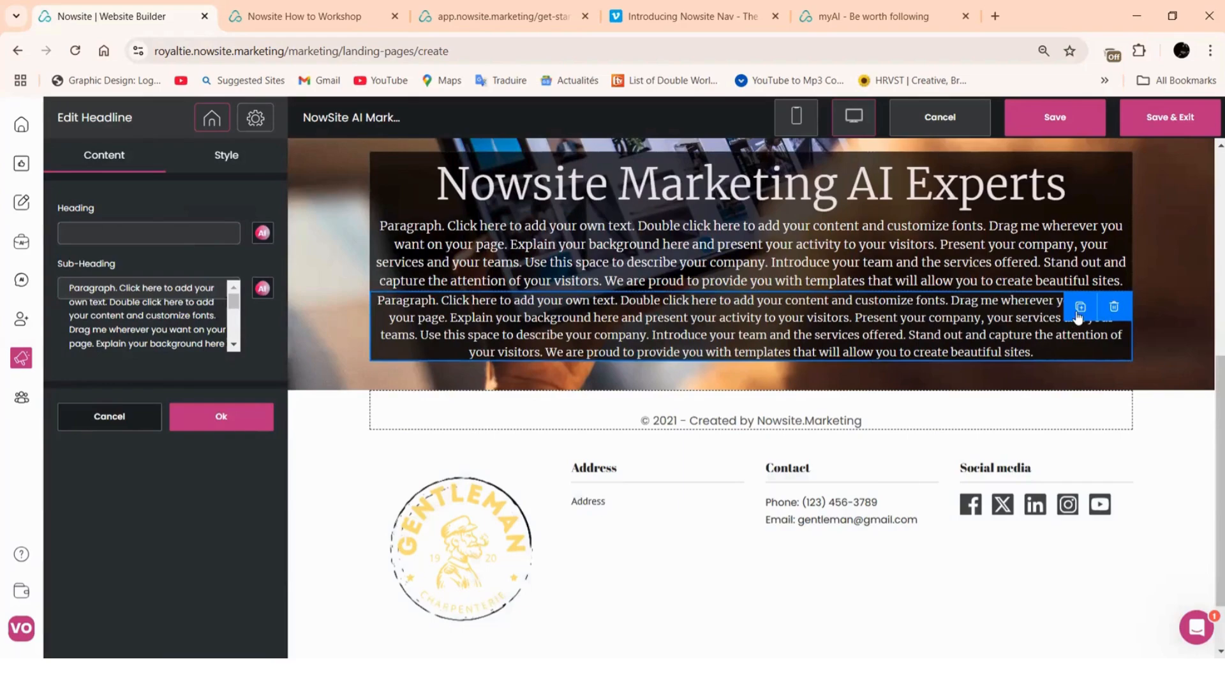
Trash the duplicate paragraph block and confirm Delete in the Delete Section dialog
click(1114, 309)
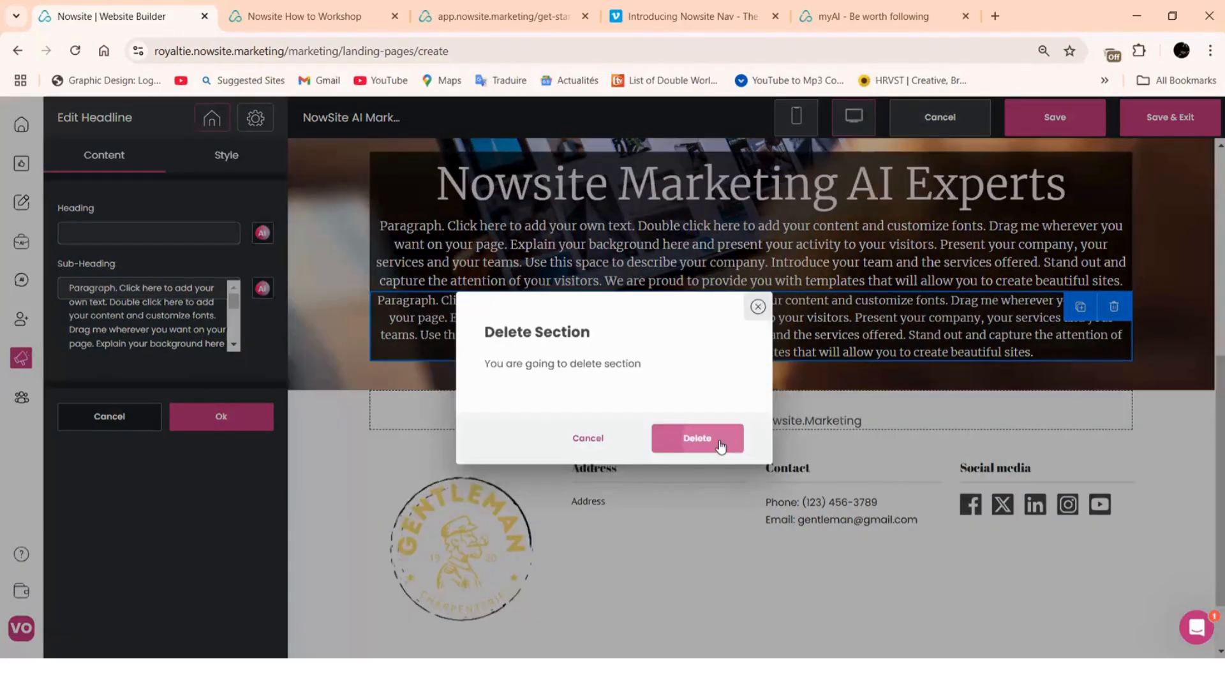
click(698, 439)
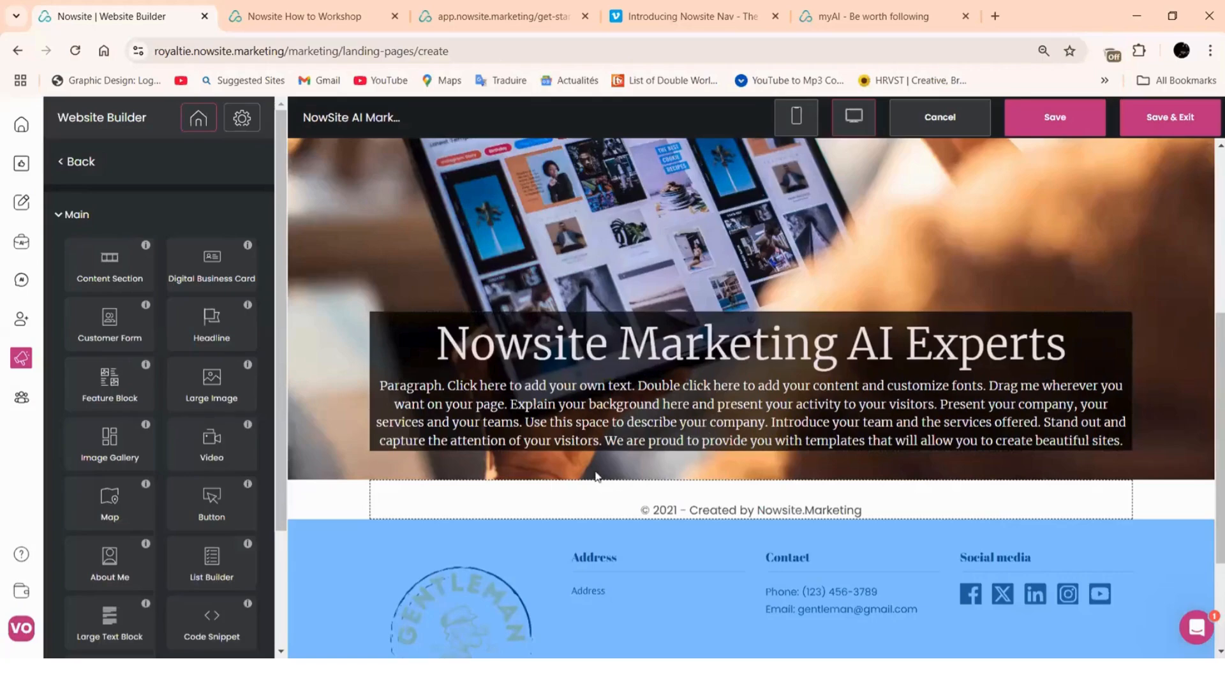
scroll(575, 370, up, 5)
scroll(887, 305, down, 5)
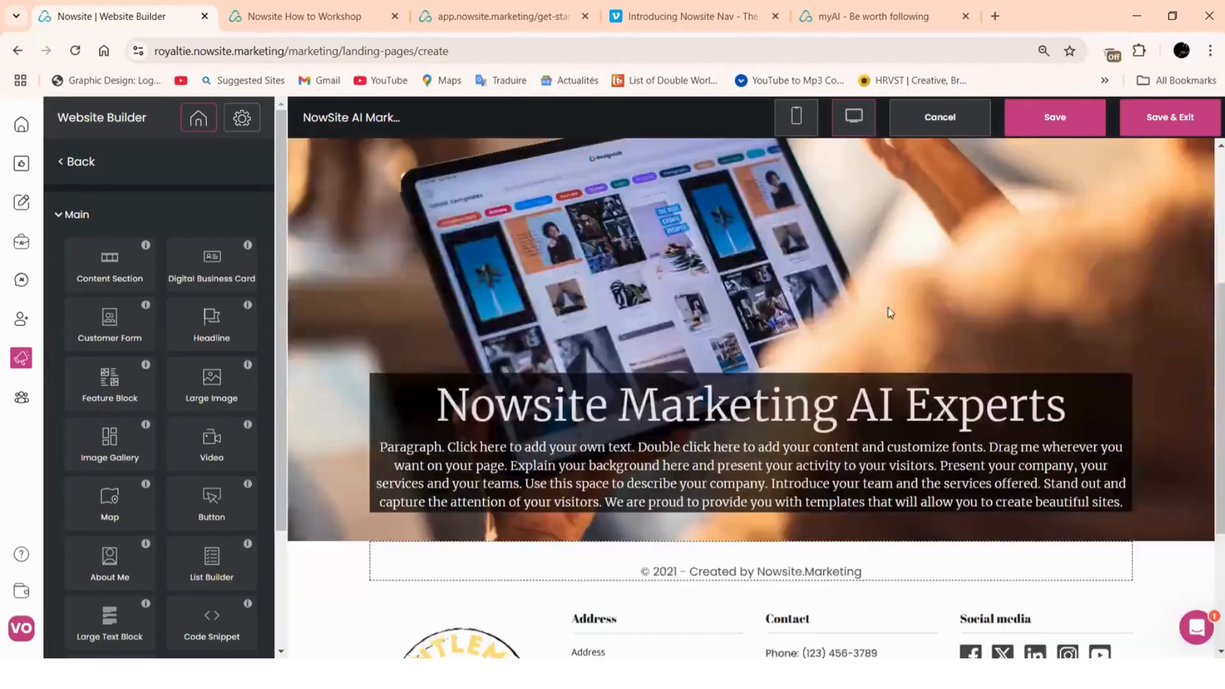
scroll(887, 317, down, 3)
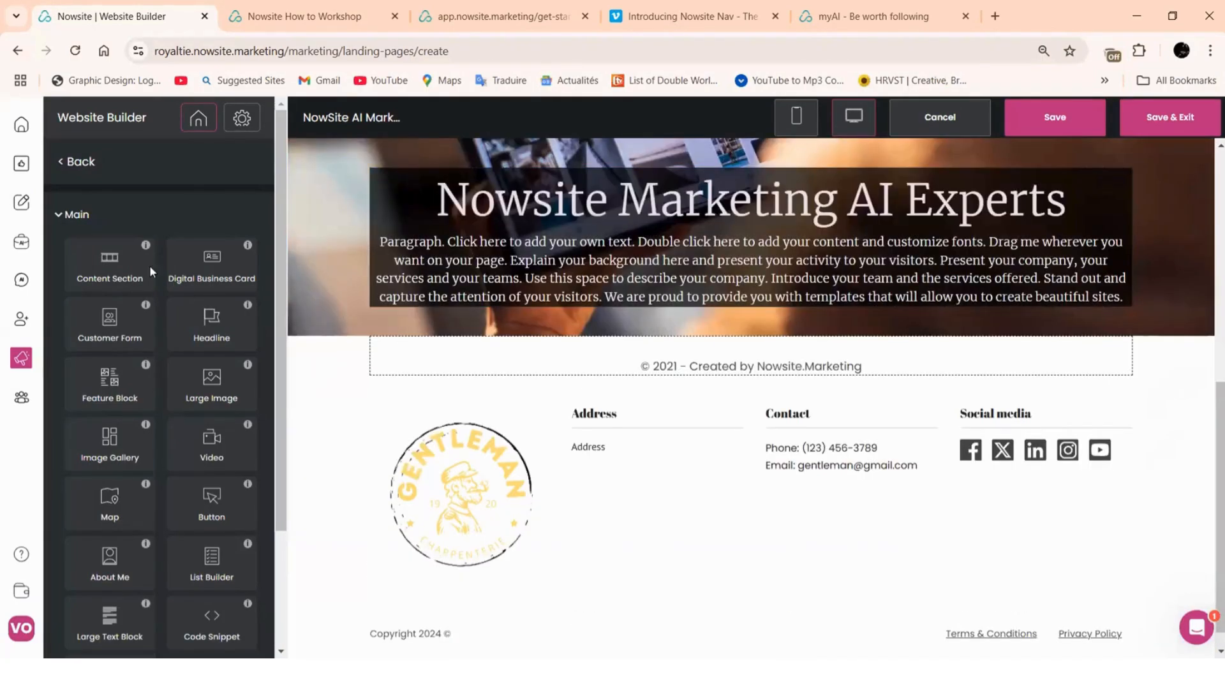
Save the site until 'Website created' appears, then bring up the footer's Edit Footer settings
click(1043, 120)
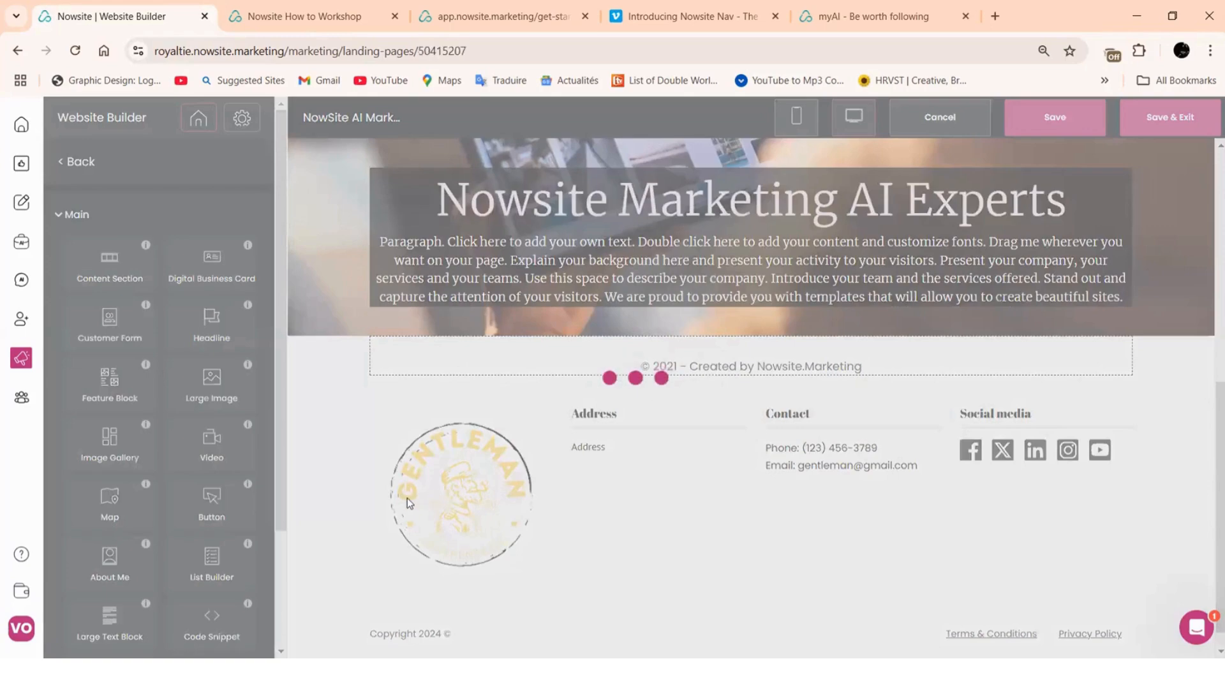
scroll(771, 440, down, 10)
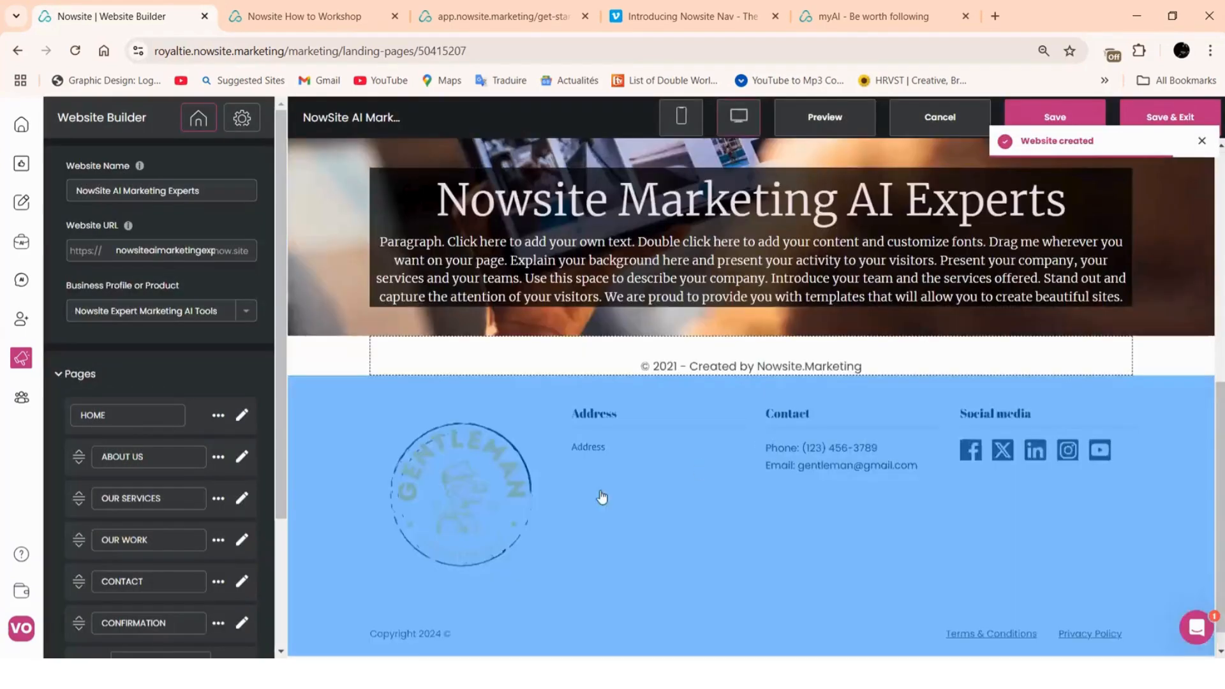
click(484, 505)
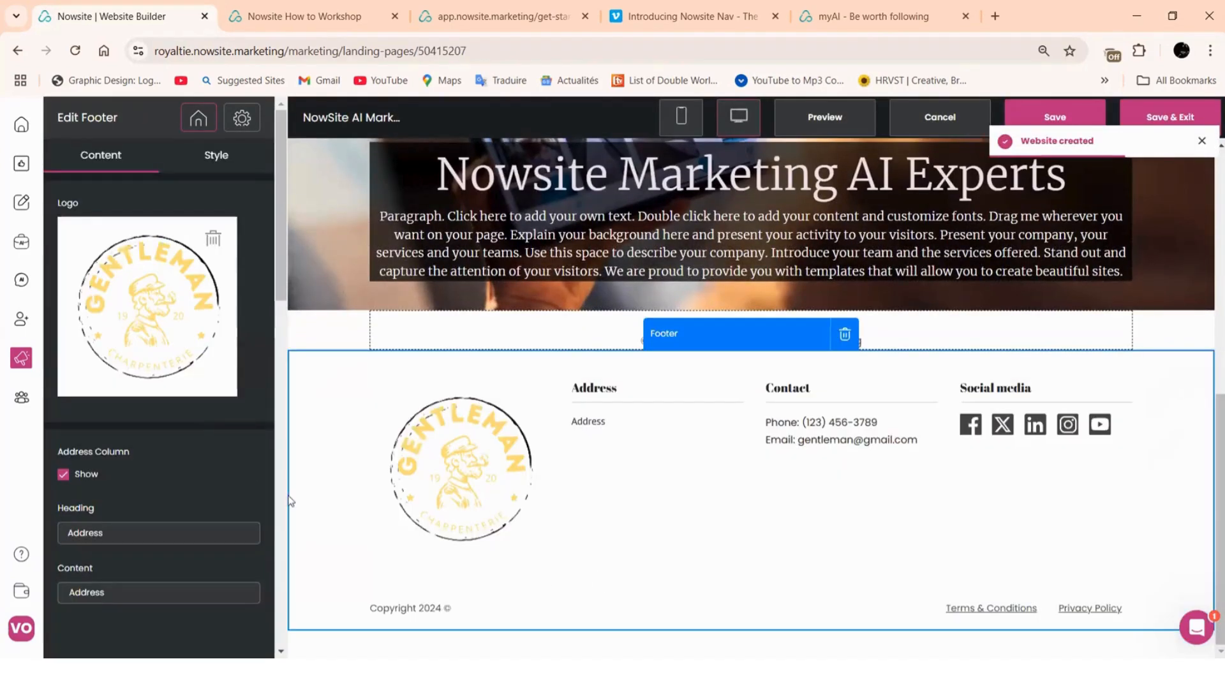
Delete the Gentleman footer logo and clear the Contact column's email and phone number fields
click(213, 240)
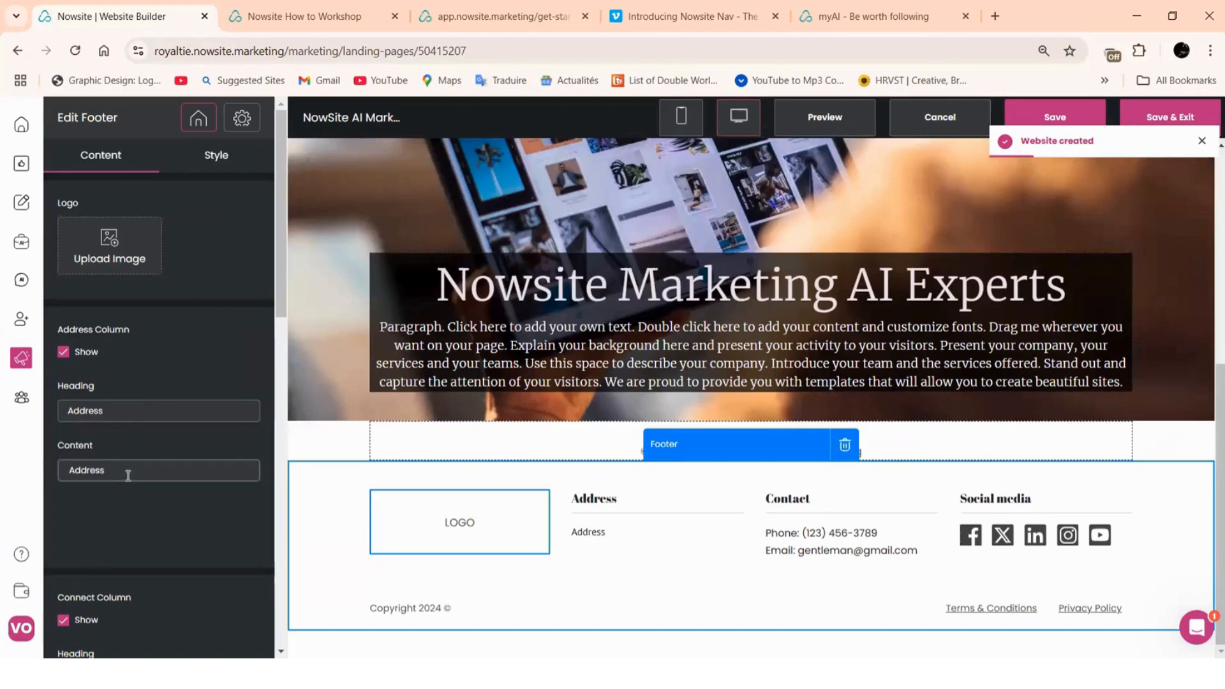
scroll(127, 472, down, 4)
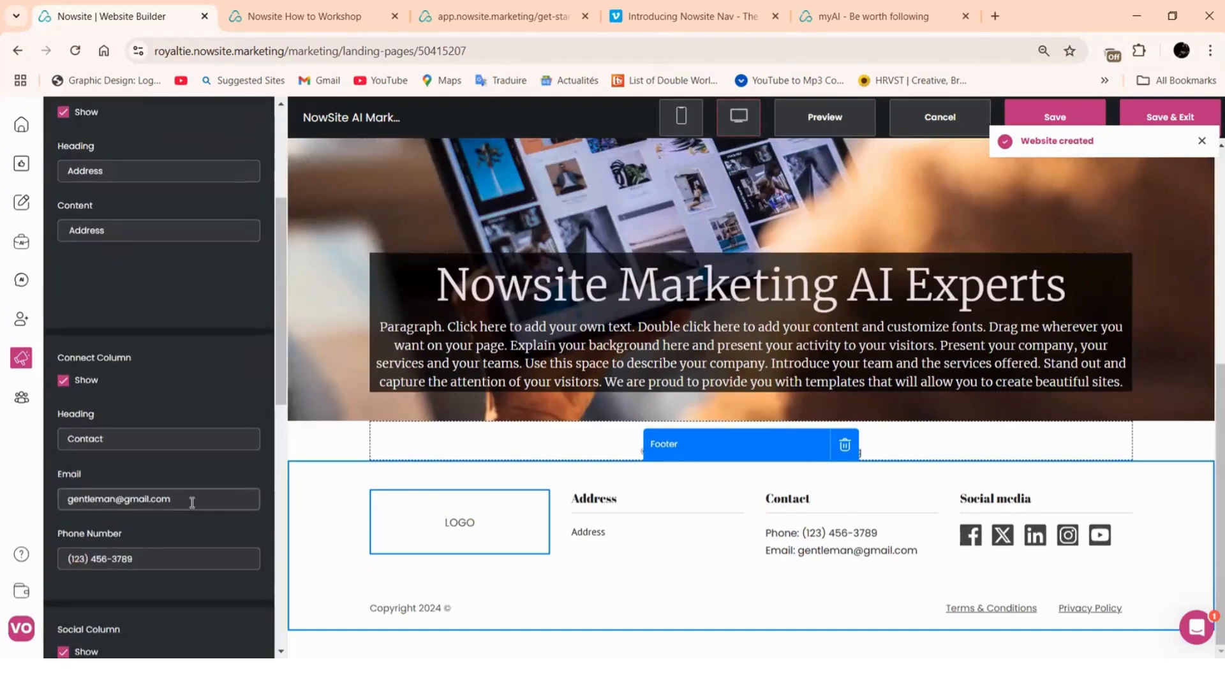
drag(192, 502, 43, 505)
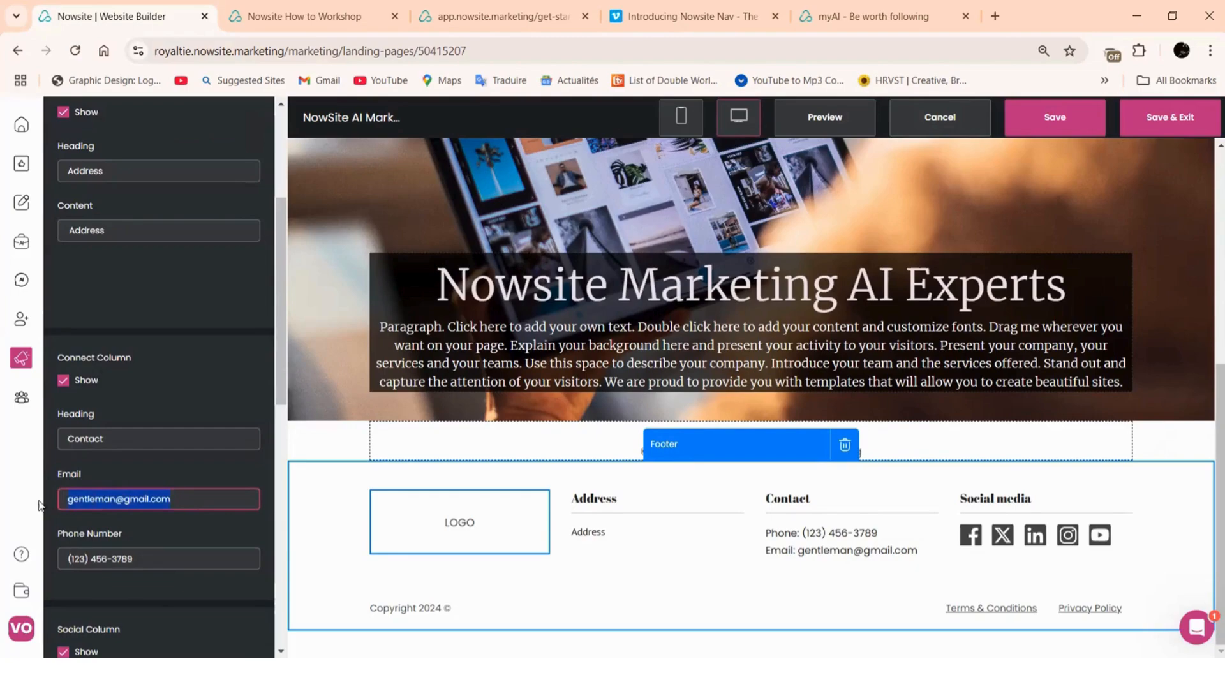
key(BackSpace)
drag(141, 562, 43, 567)
key(BackSpace)
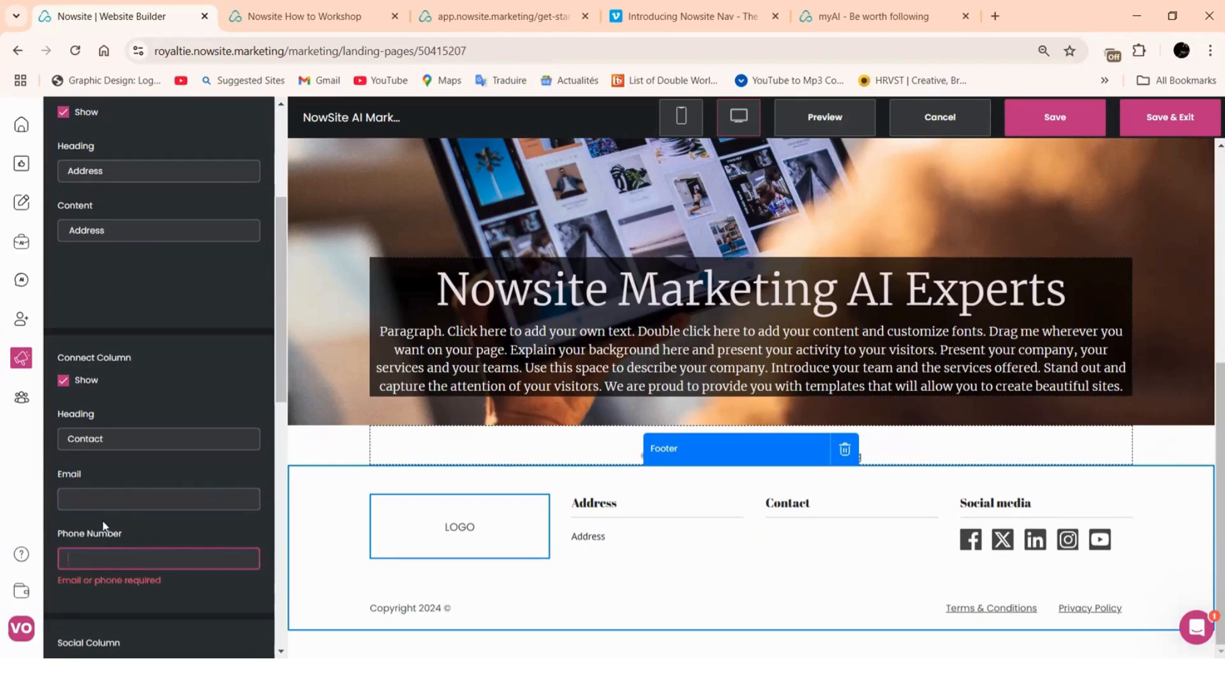
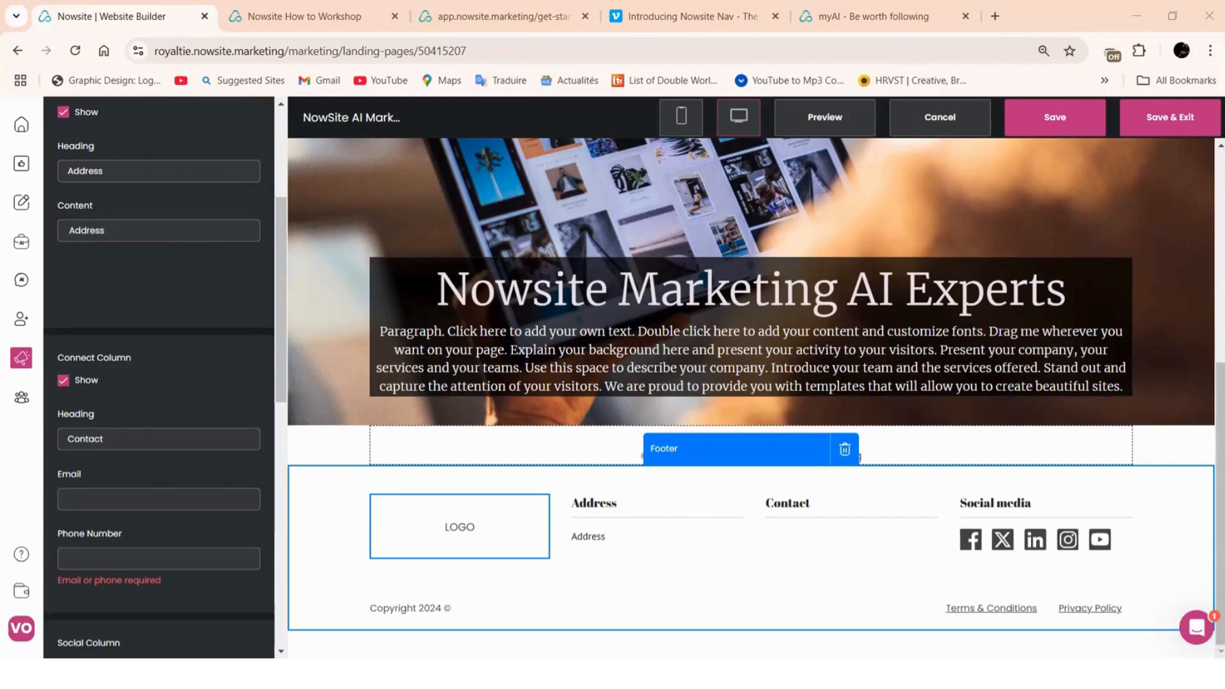
Enter the support e-mail address in the footer Contact column's Email field, fixing the typos
click(78, 553)
click(91, 497)
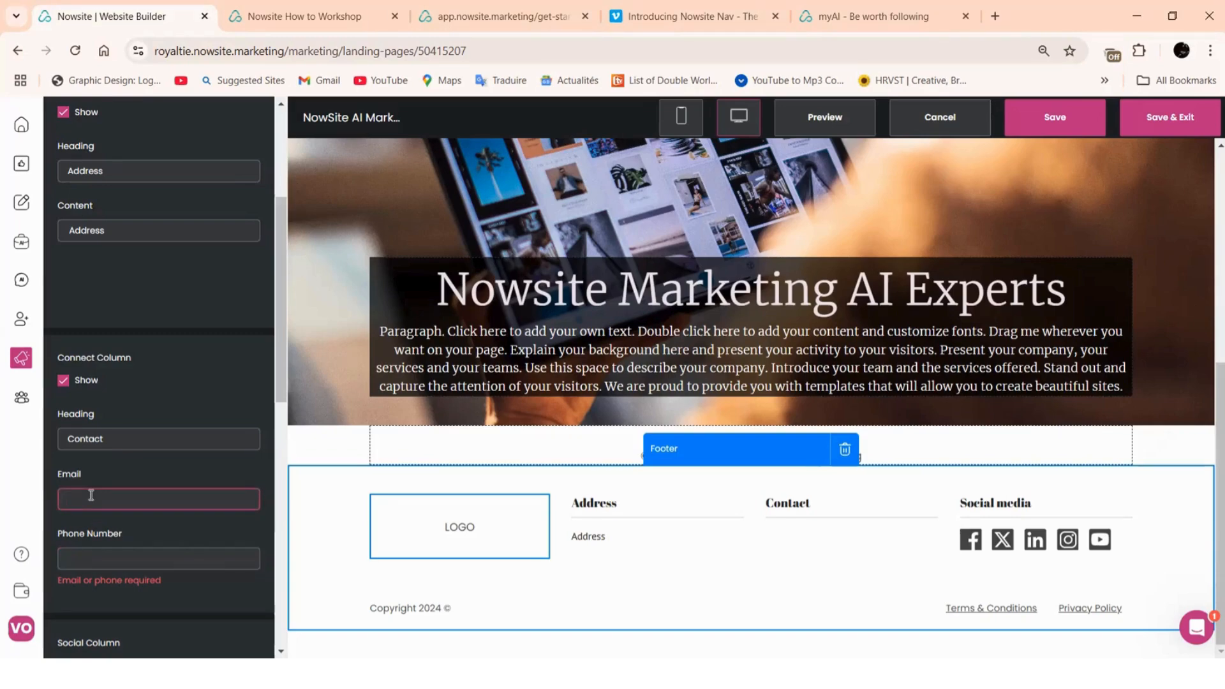
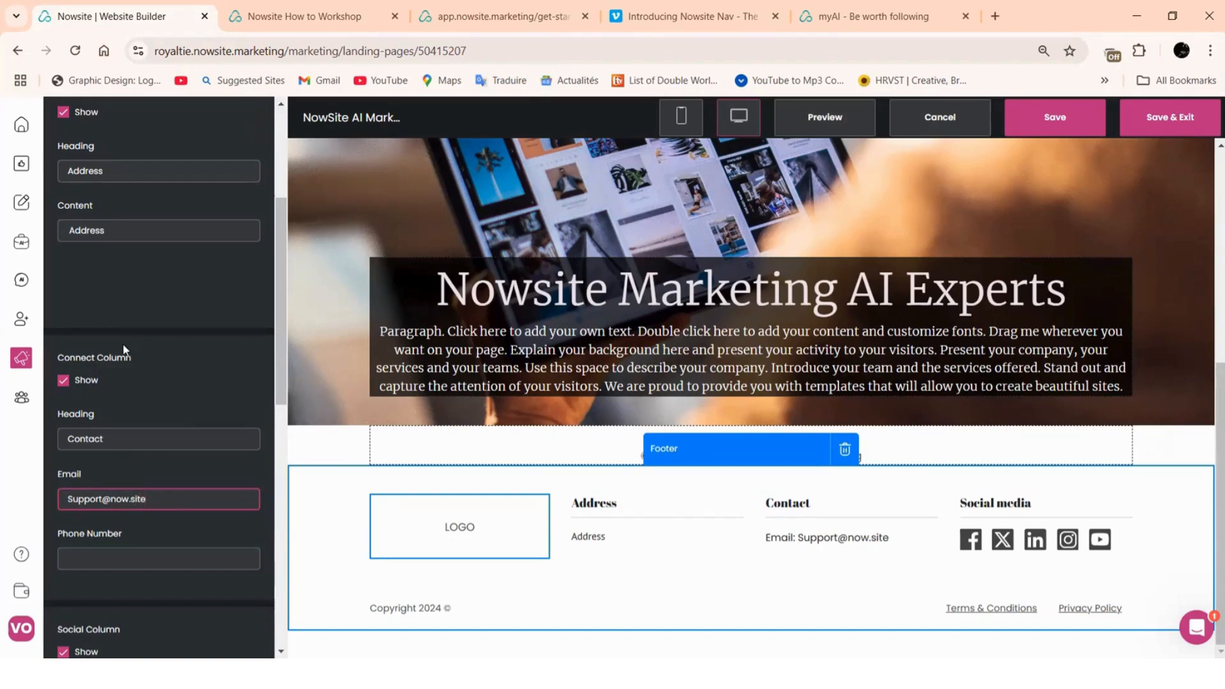
Save the landing page with the updated footer
scroll(132, 372, down, 3)
scroll(132, 371, down, 3)
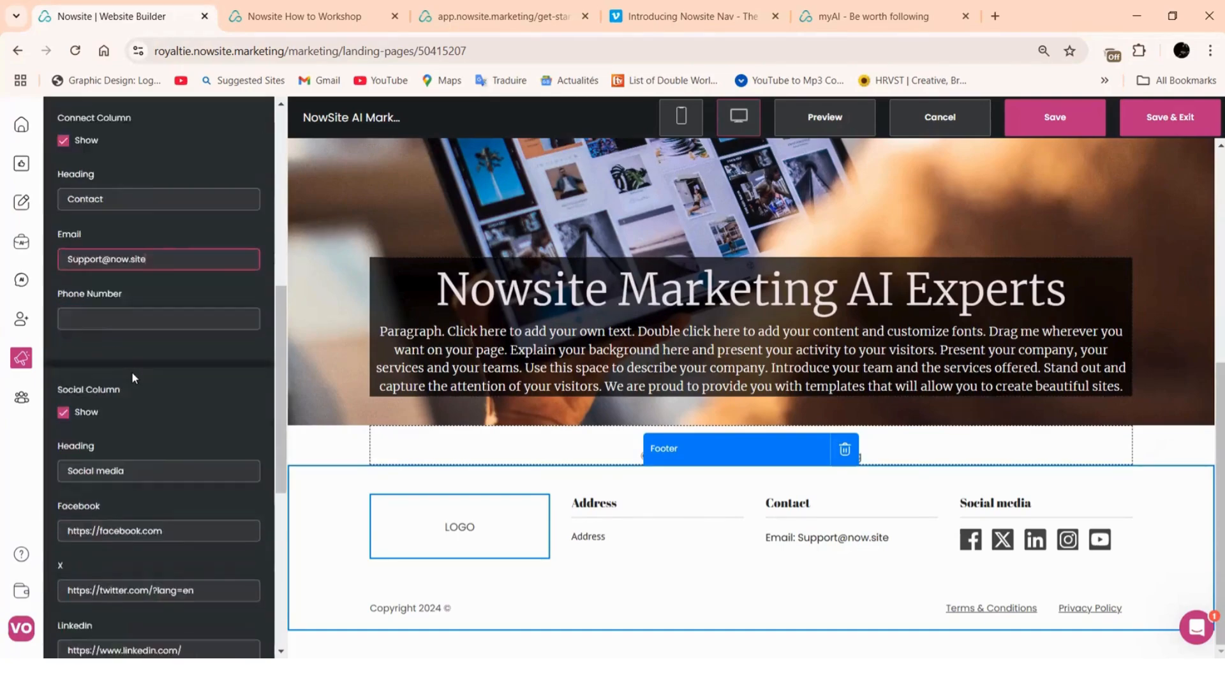
scroll(142, 490, up, 6)
scroll(123, 404, up, 1)
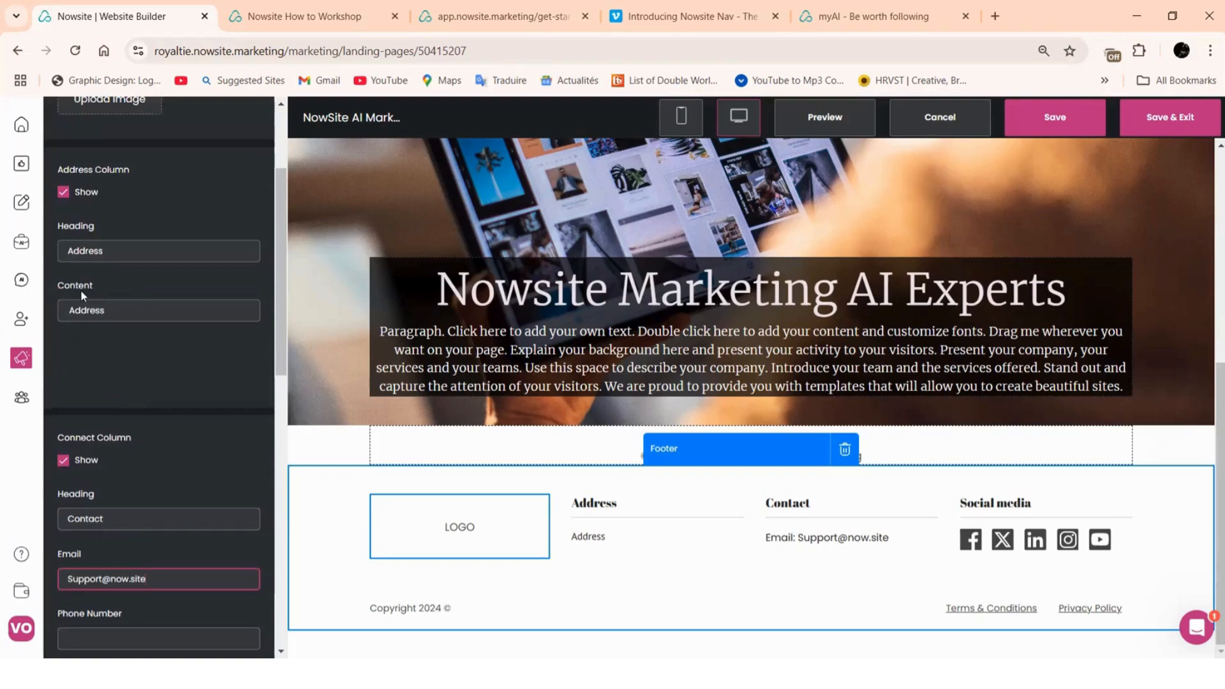
scroll(164, 515, down, 6)
scroll(163, 516, down, 5)
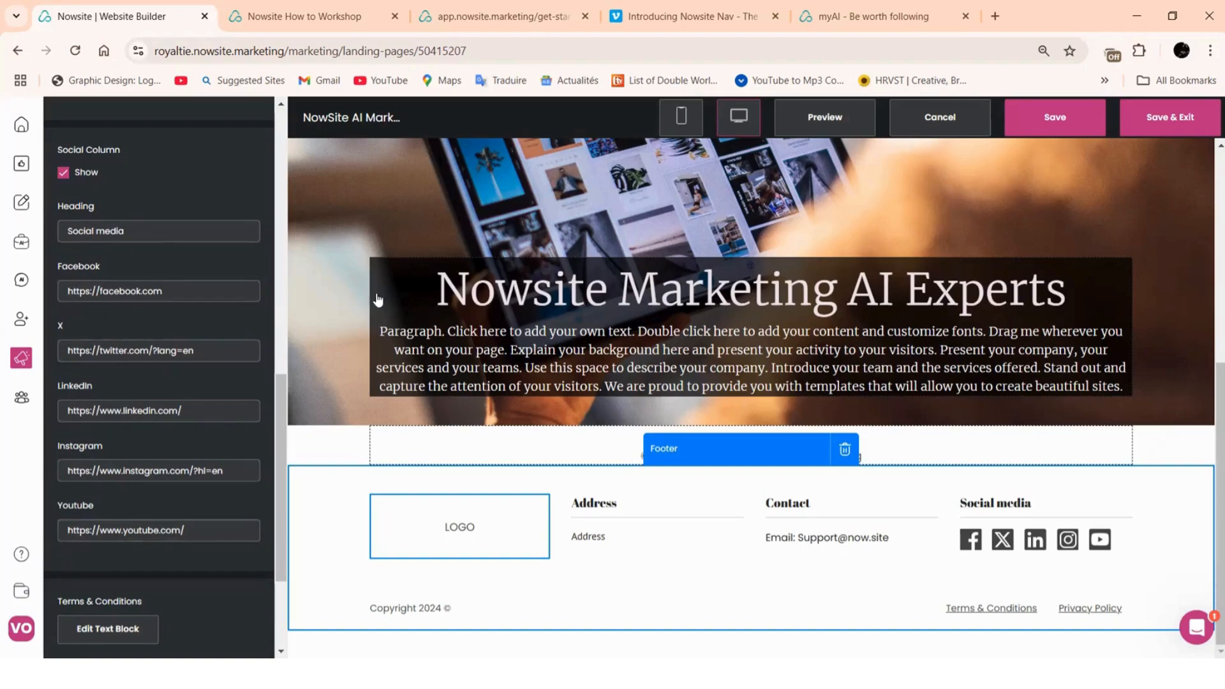
click(1055, 119)
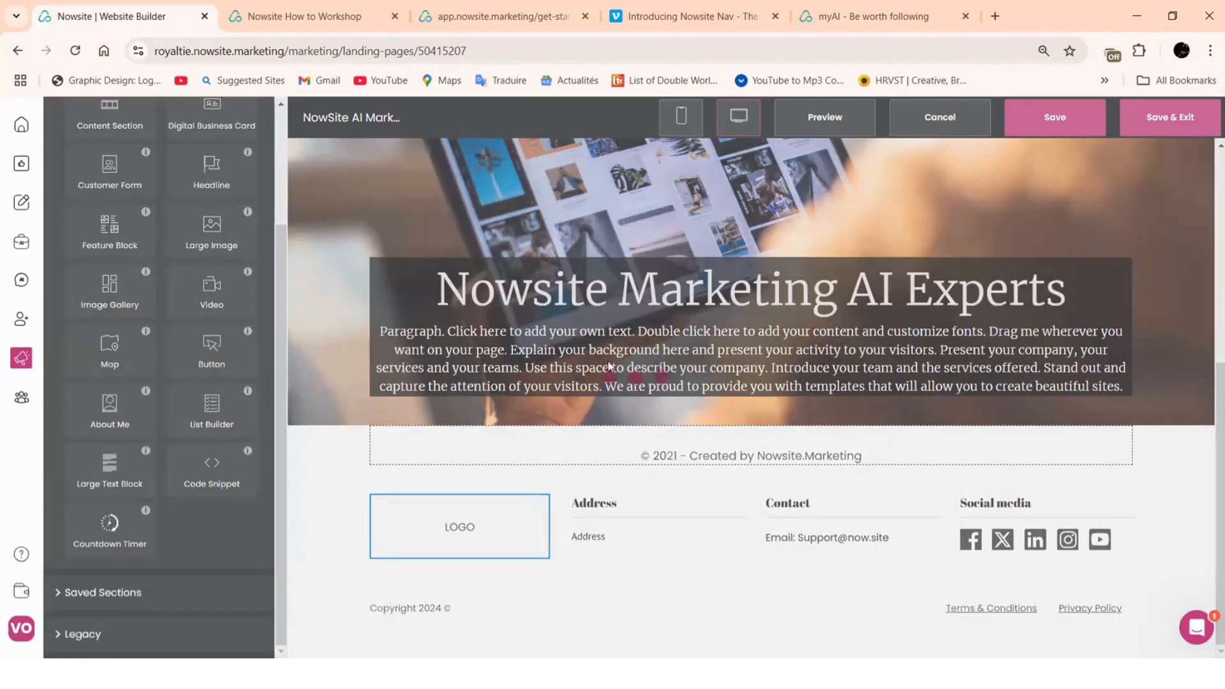
Recolour the Address headline's heading text from yellow to magenta #aa166c
scroll(537, 426, up, 5)
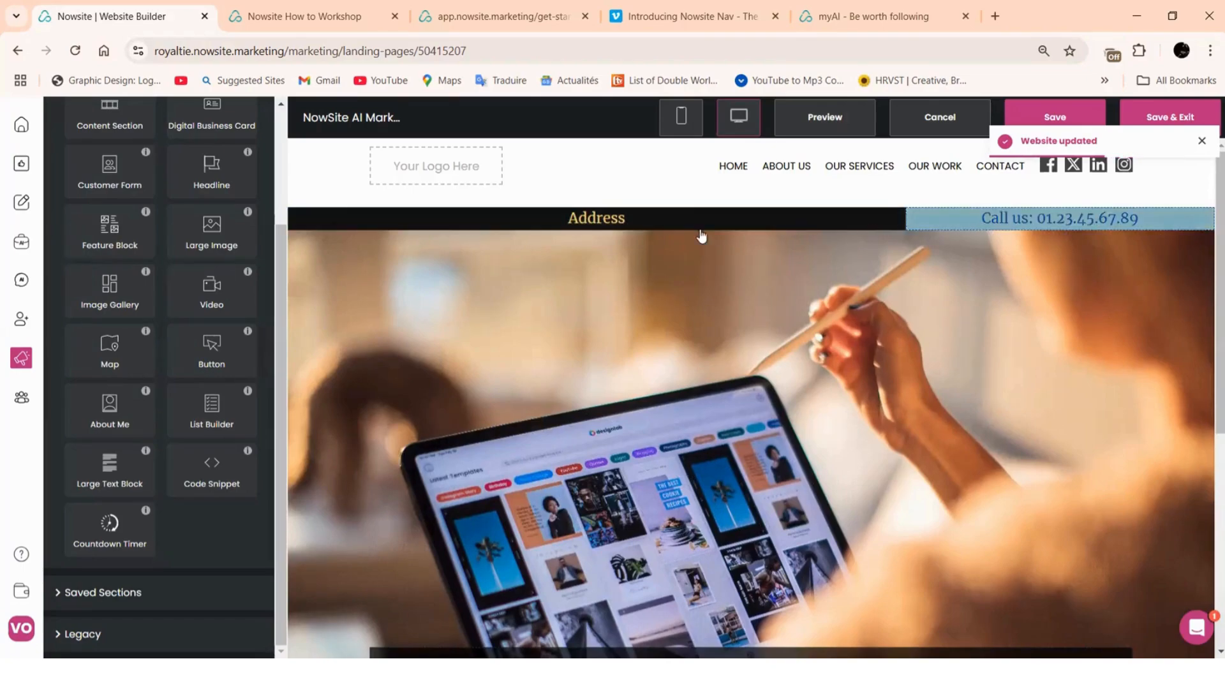
scroll(530, 236, down, 5)
scroll(501, 240, up, 5)
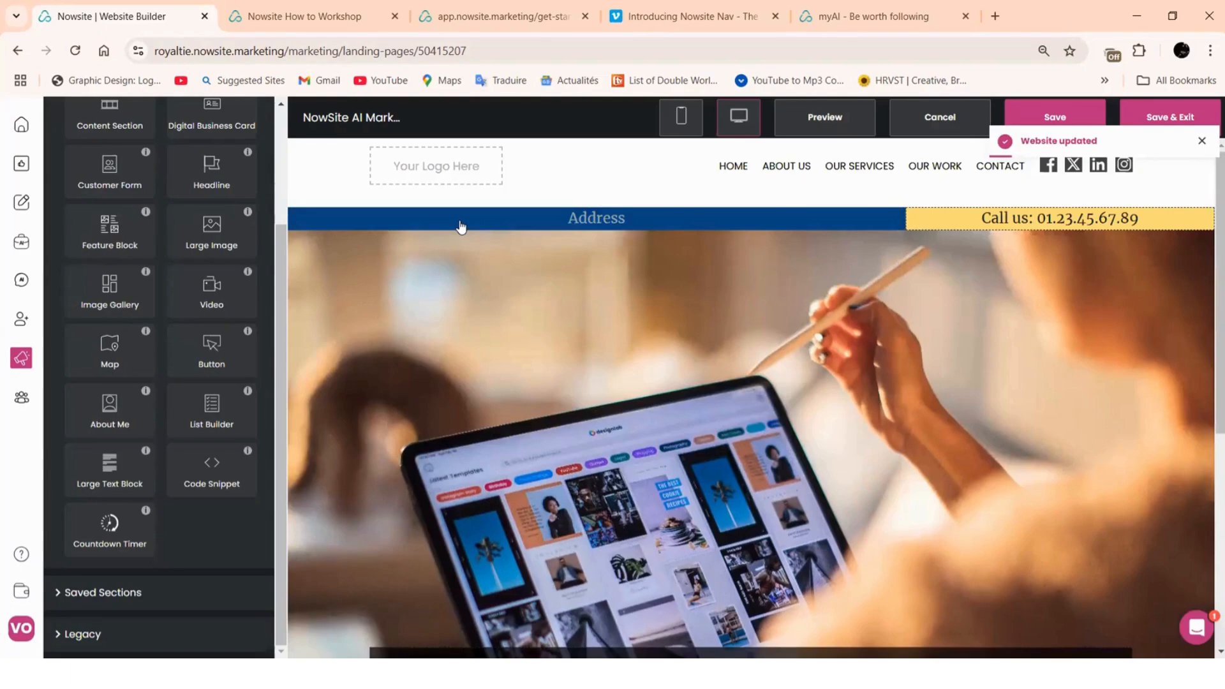
click(461, 226)
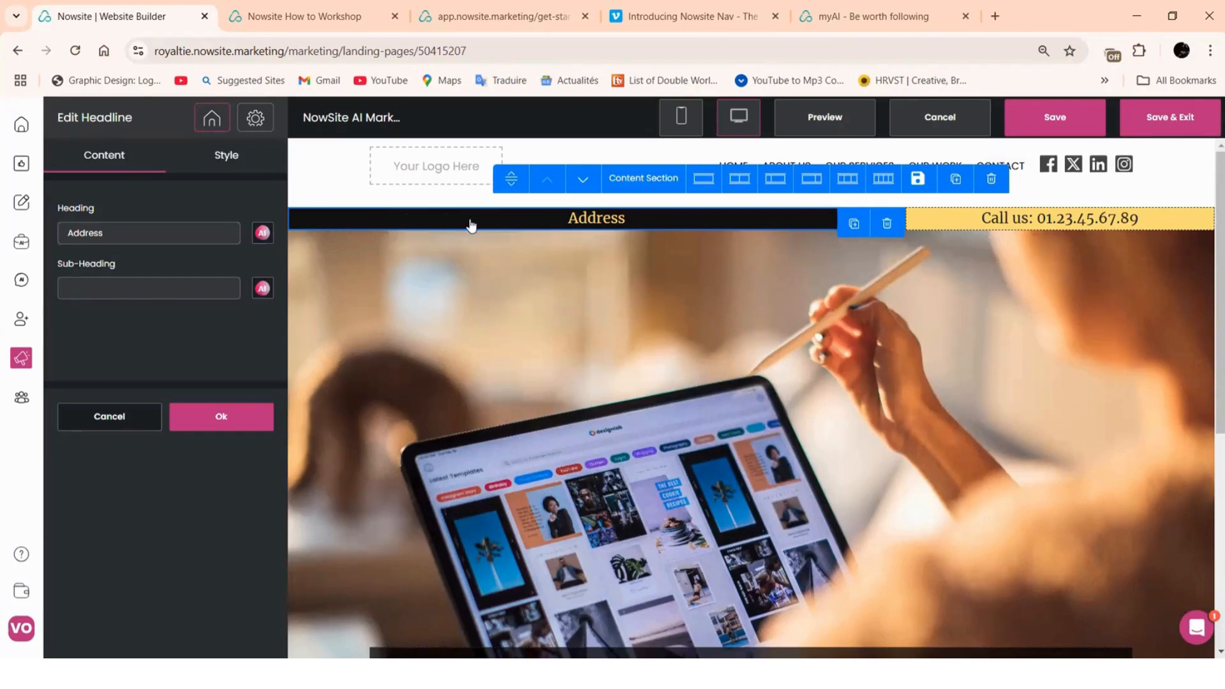
click(227, 157)
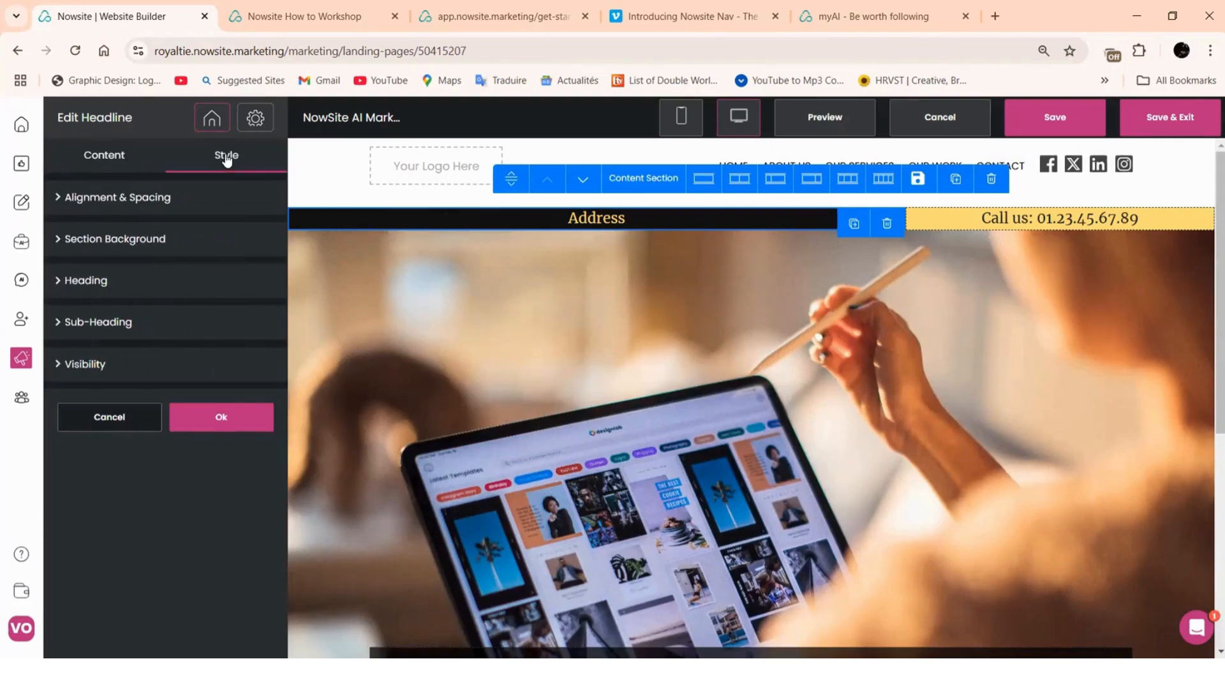
click(130, 241)
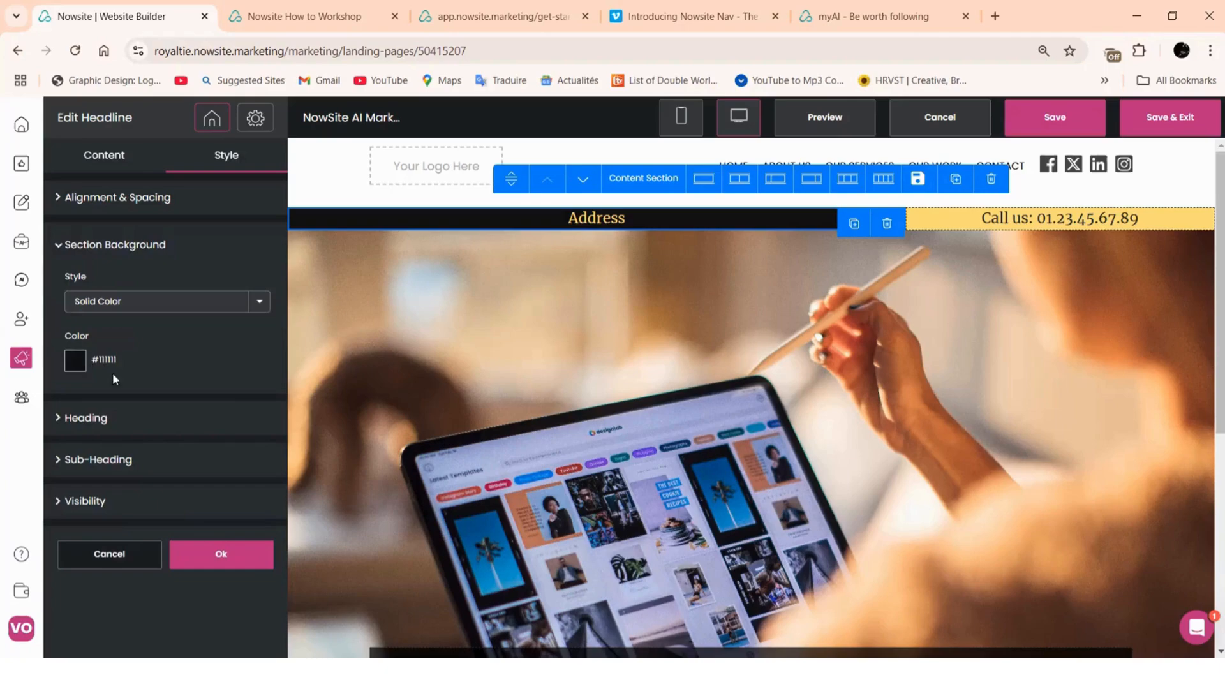
click(95, 417)
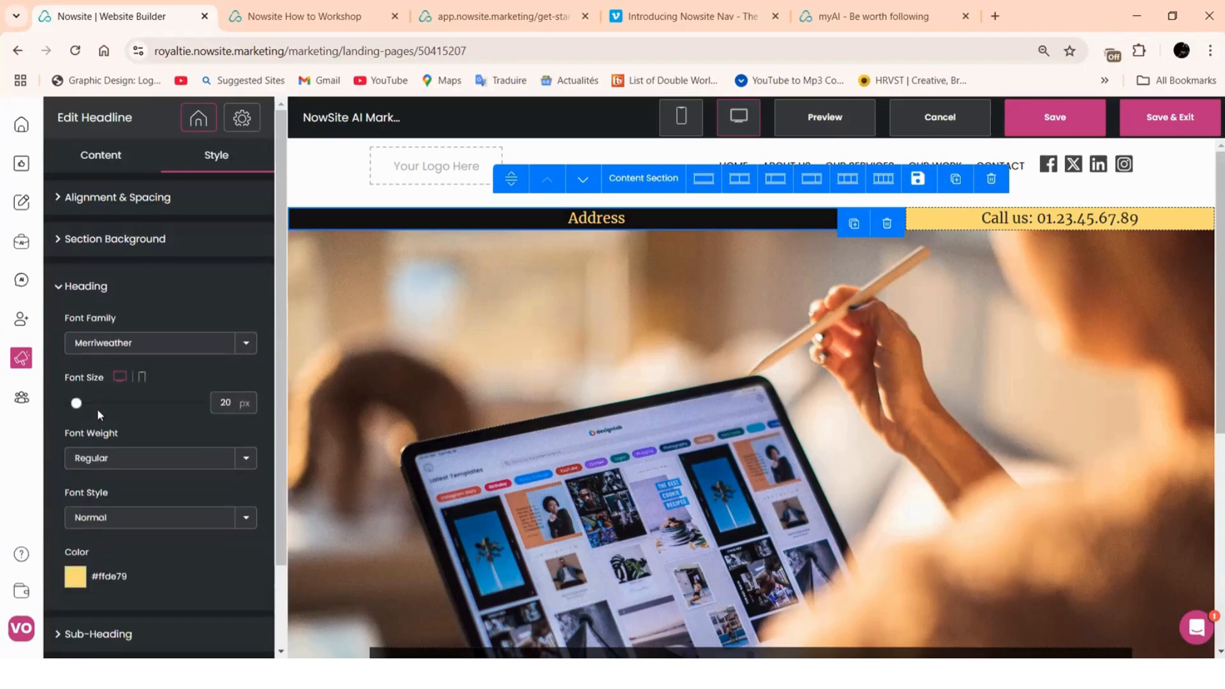
click(79, 584)
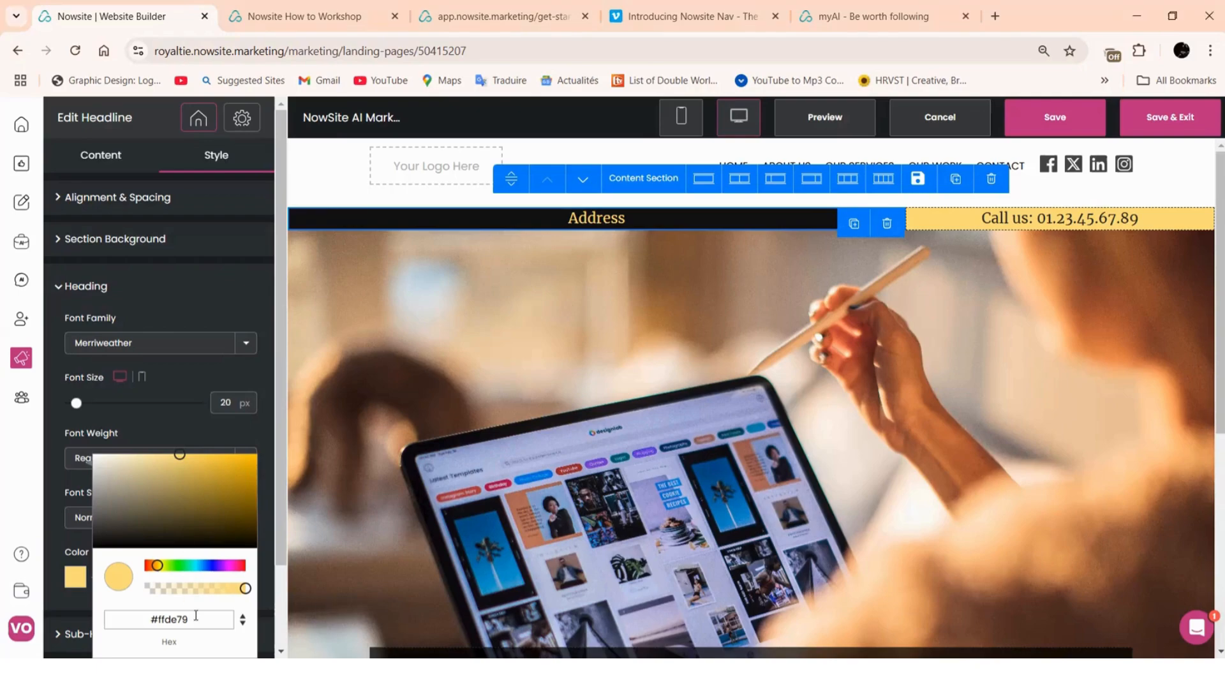
click(129, 619)
right_click(158, 620)
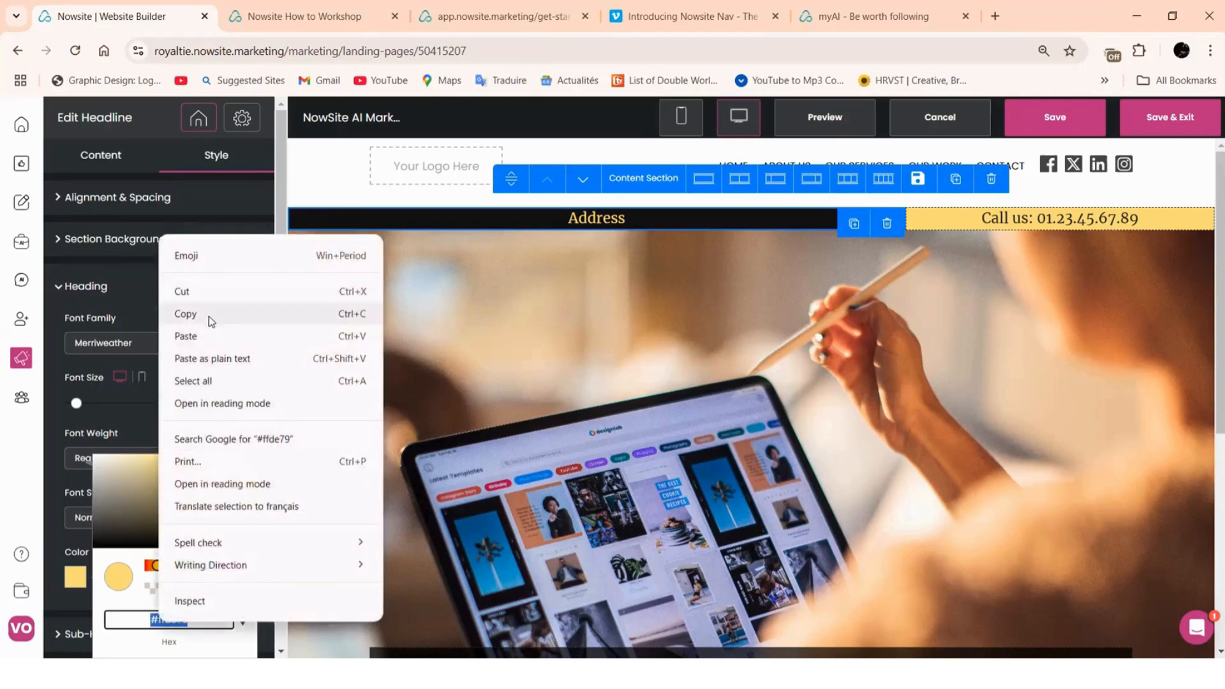
click(205, 336)
click(192, 377)
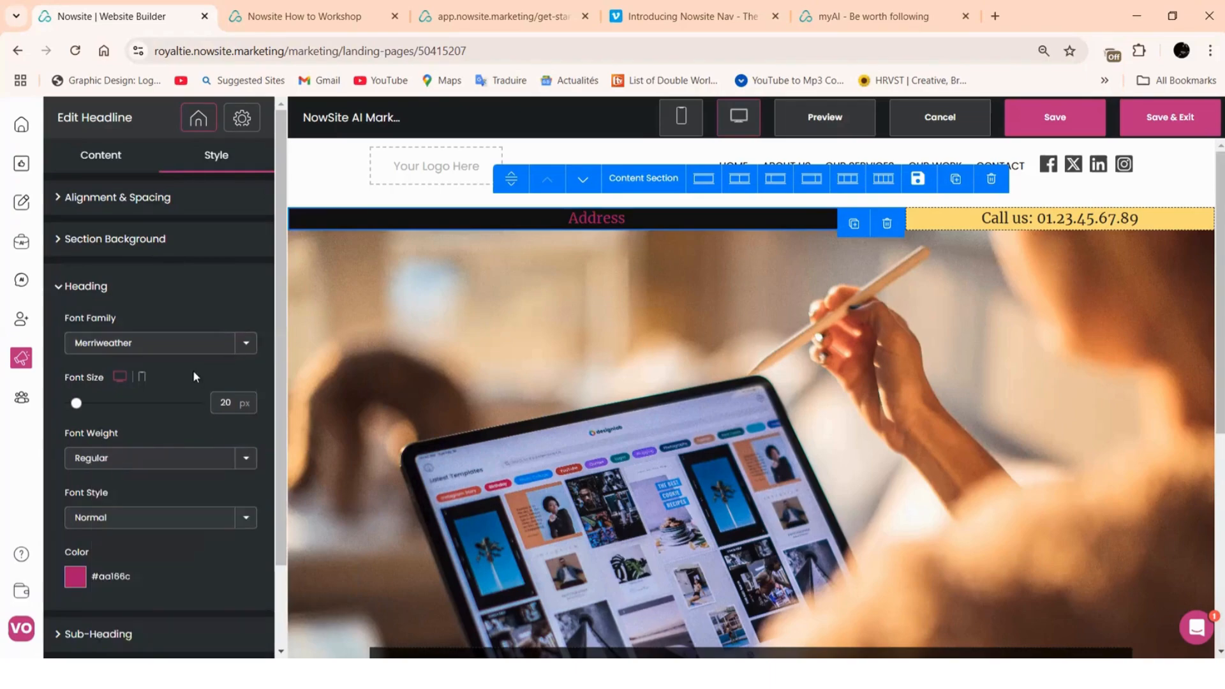
click(227, 286)
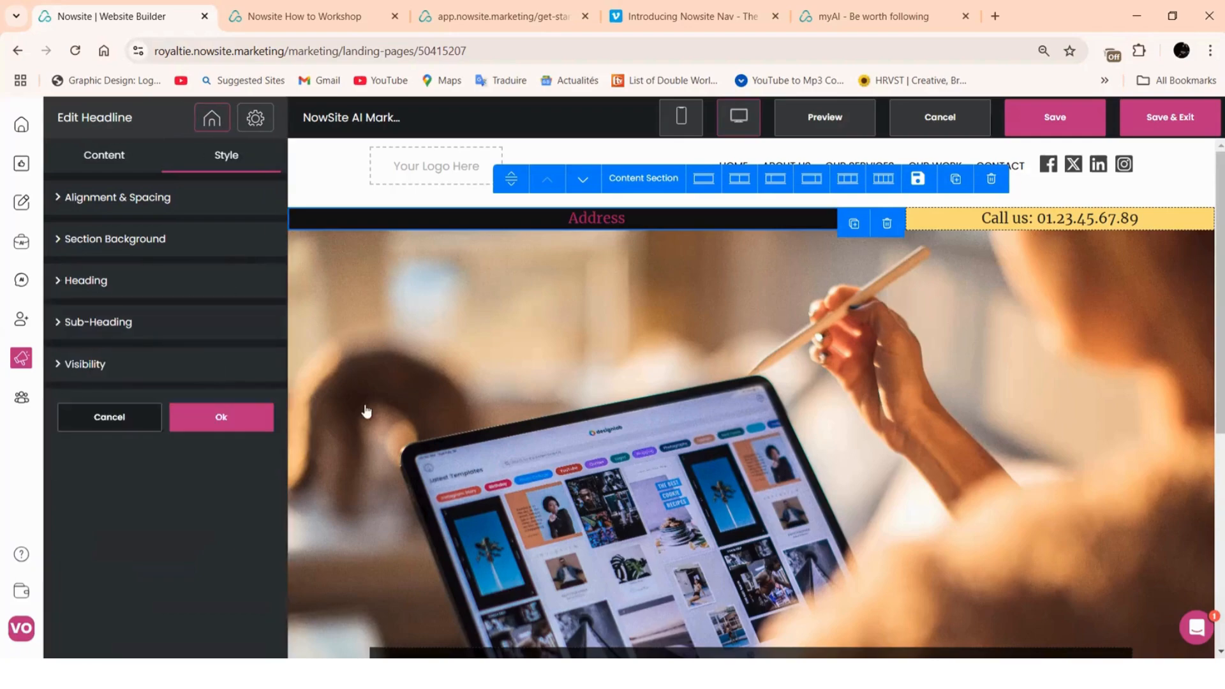
Give the Call us bar a magenta #aa166c background
click(1038, 228)
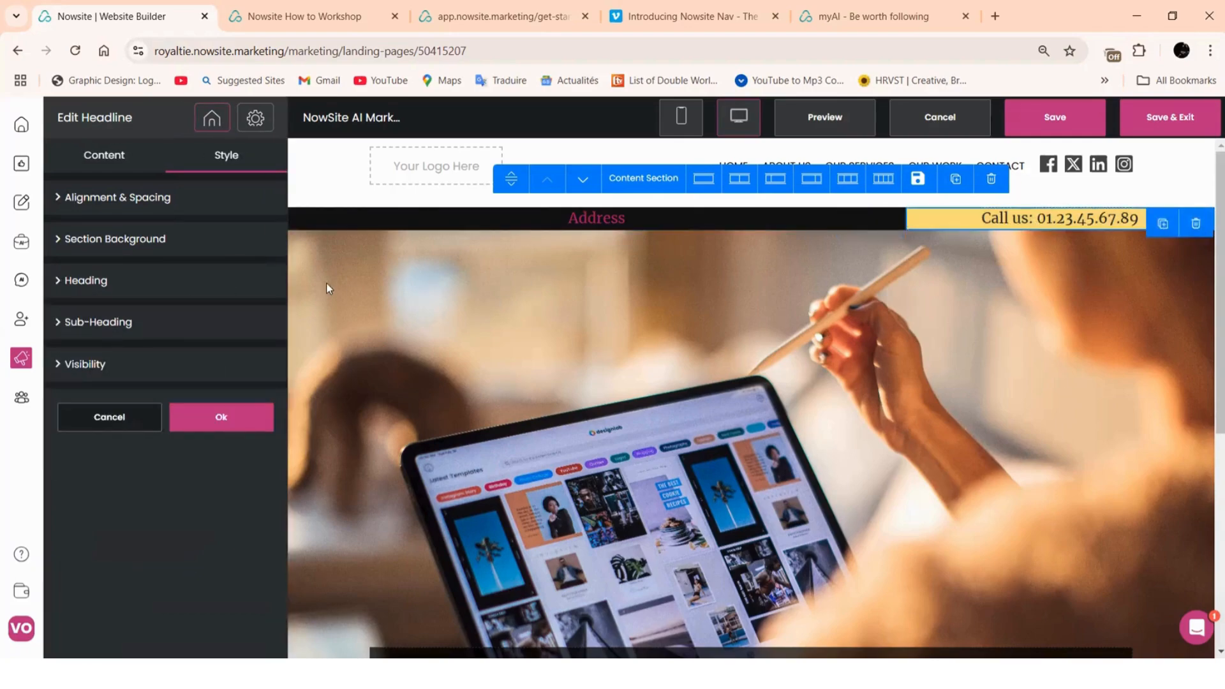
click(123, 250)
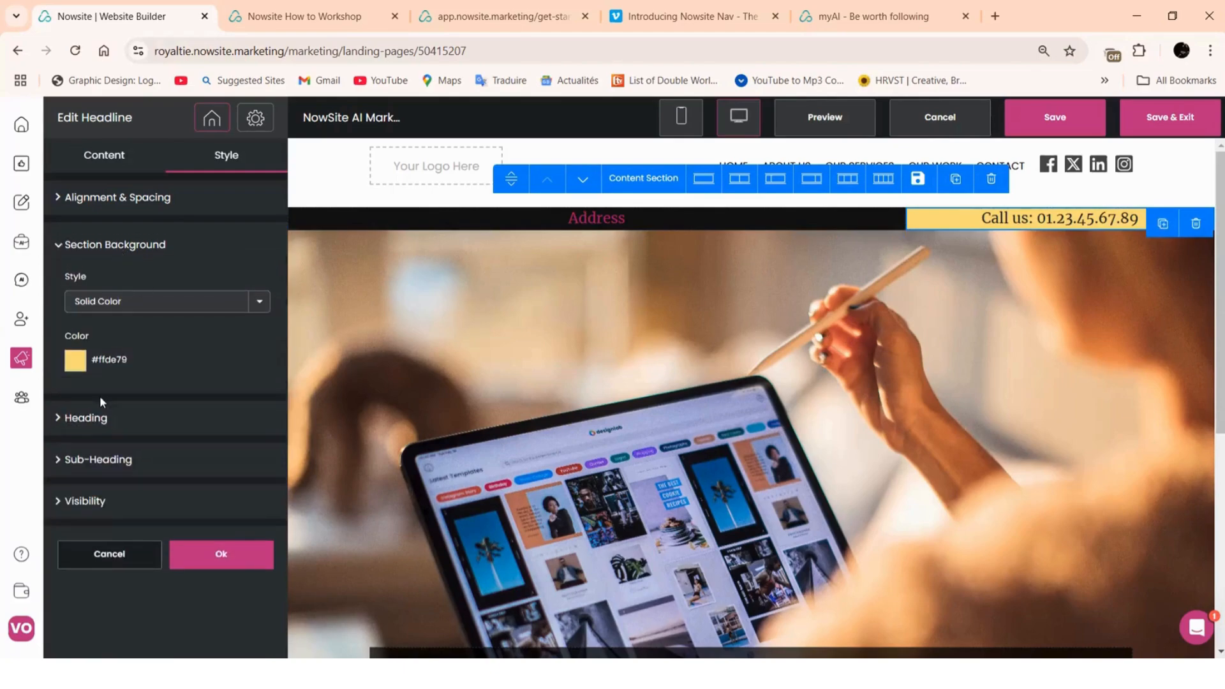
click(75, 361)
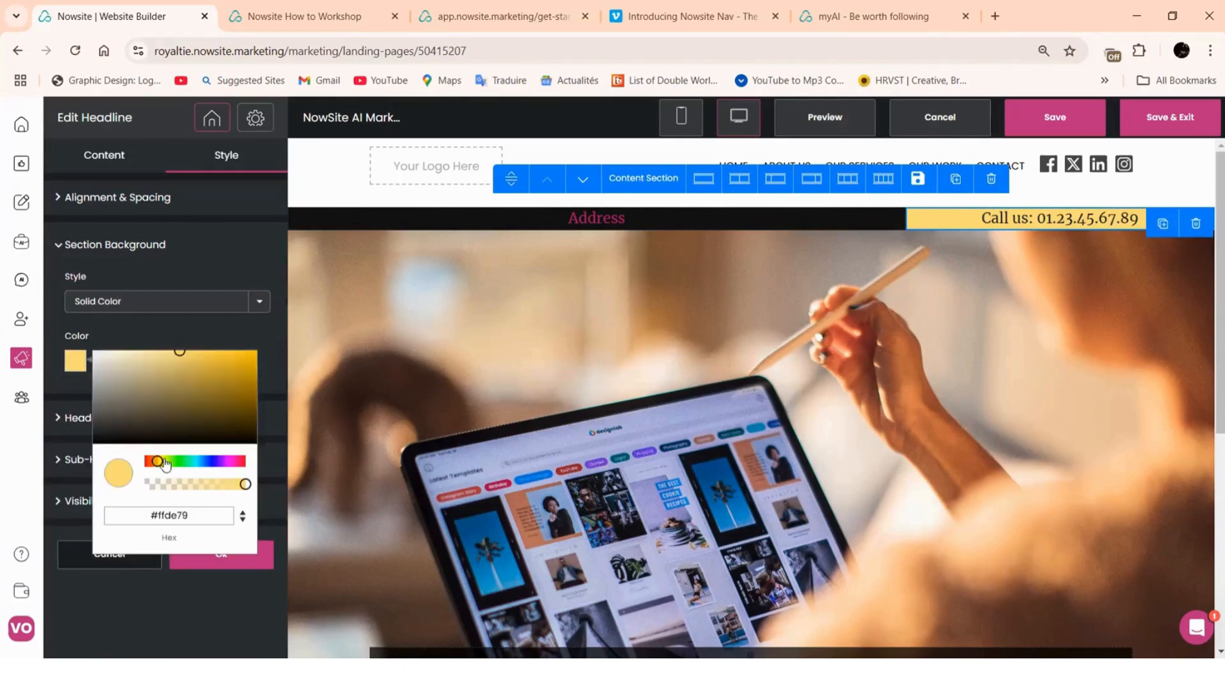
triple_click(200, 514)
right_click(157, 516)
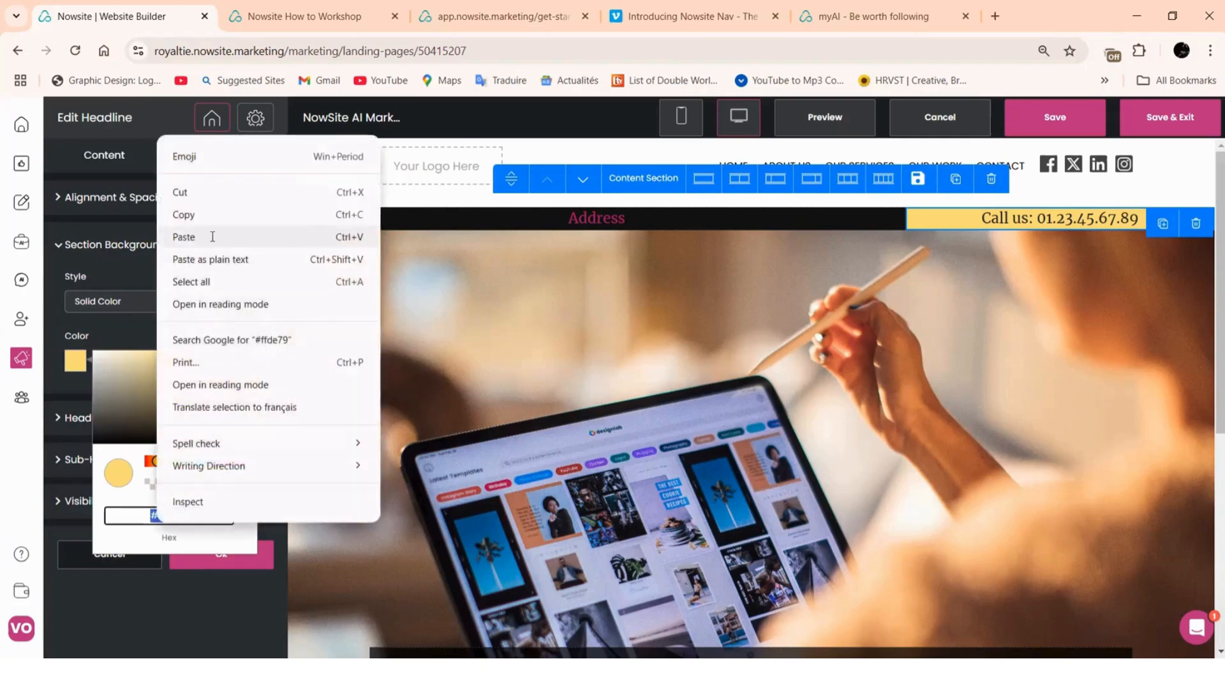
click(212, 237)
click(179, 325)
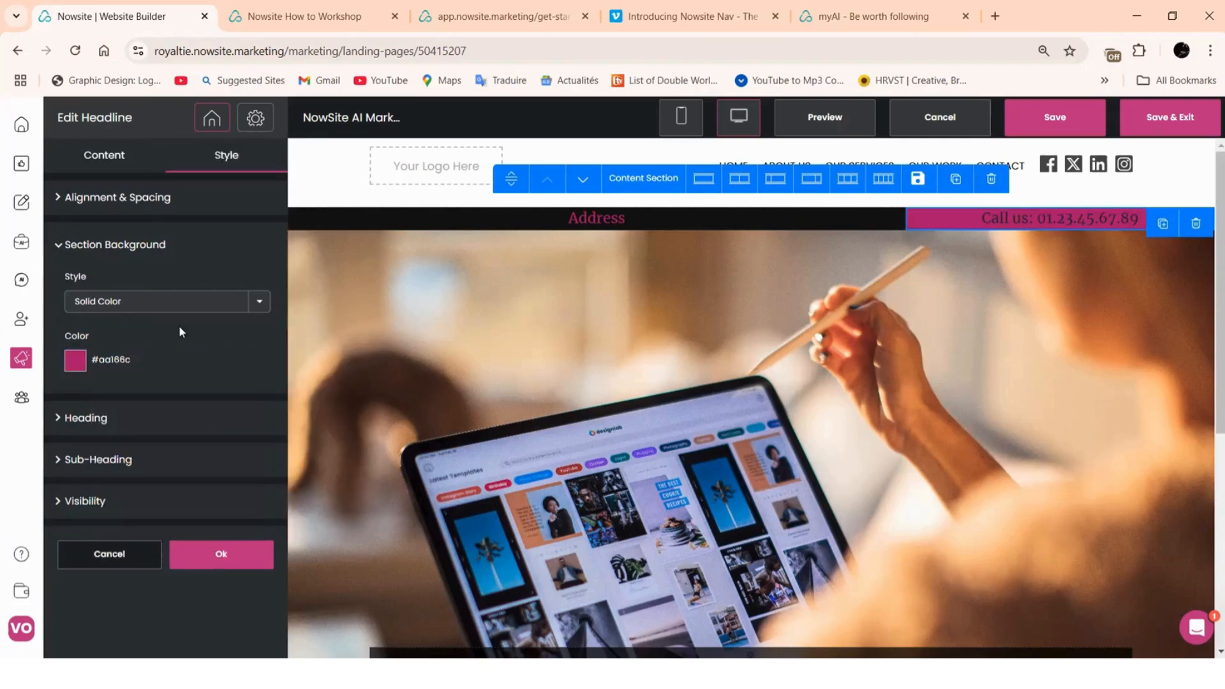
Make the Call us heading text near-white #f9f5f5 and bring up its text content
click(104, 426)
click(78, 579)
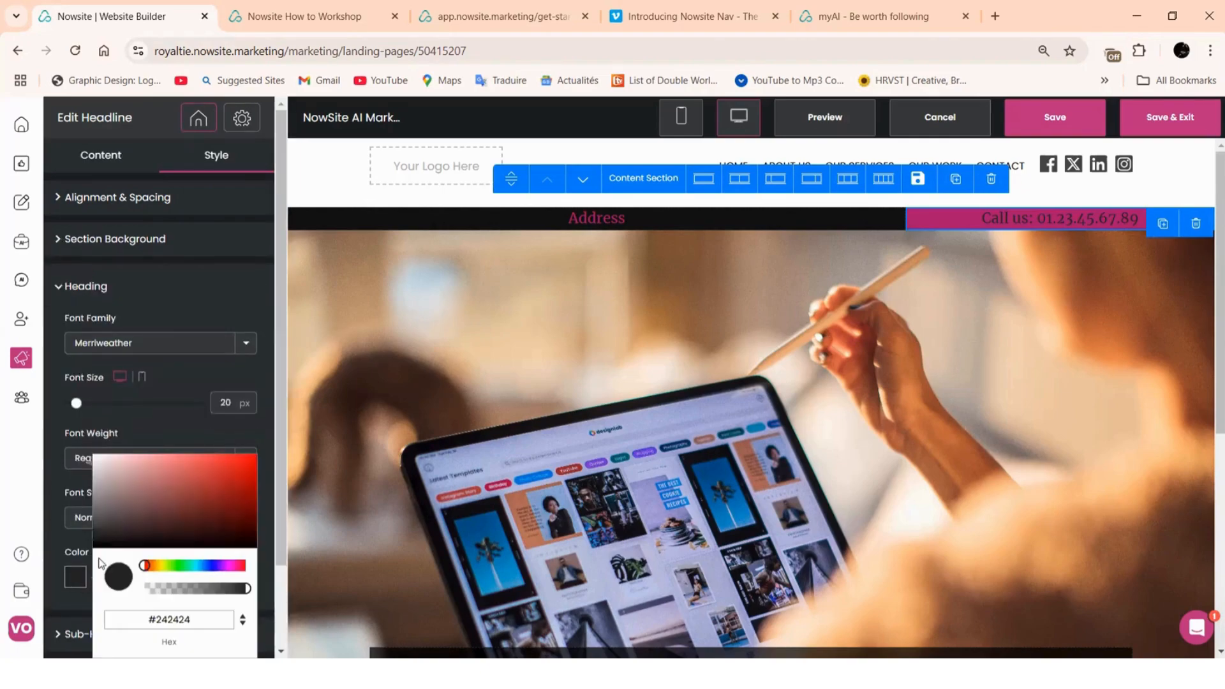
click(97, 456)
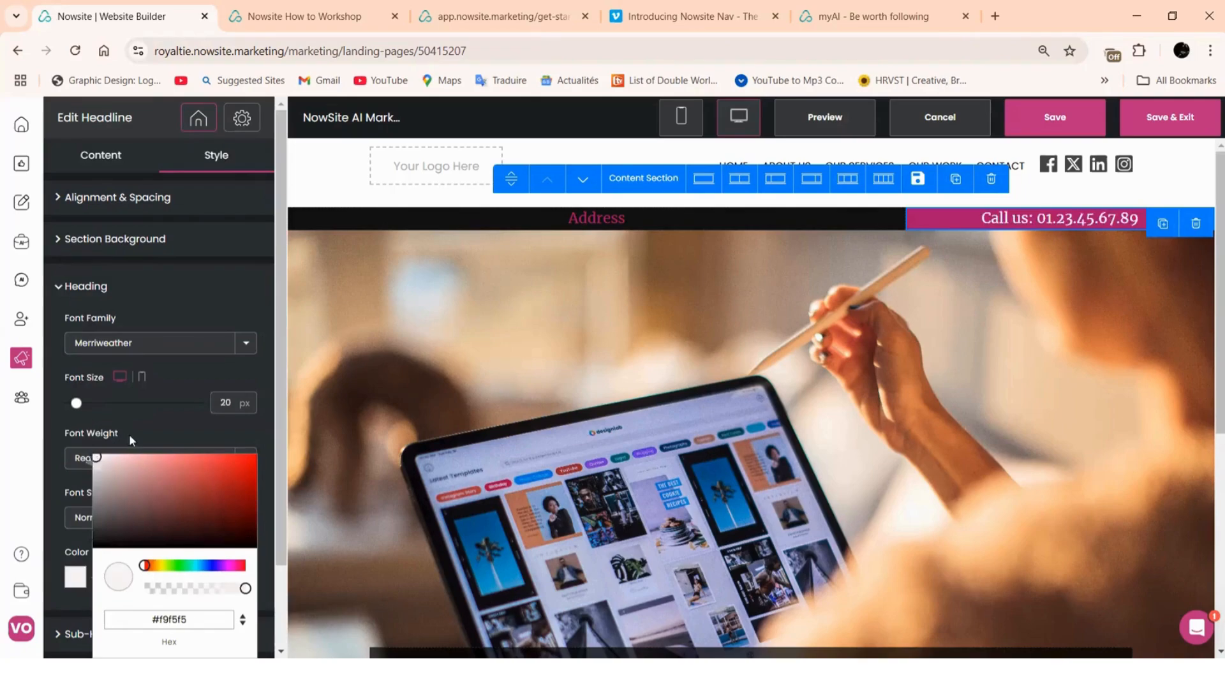
click(142, 421)
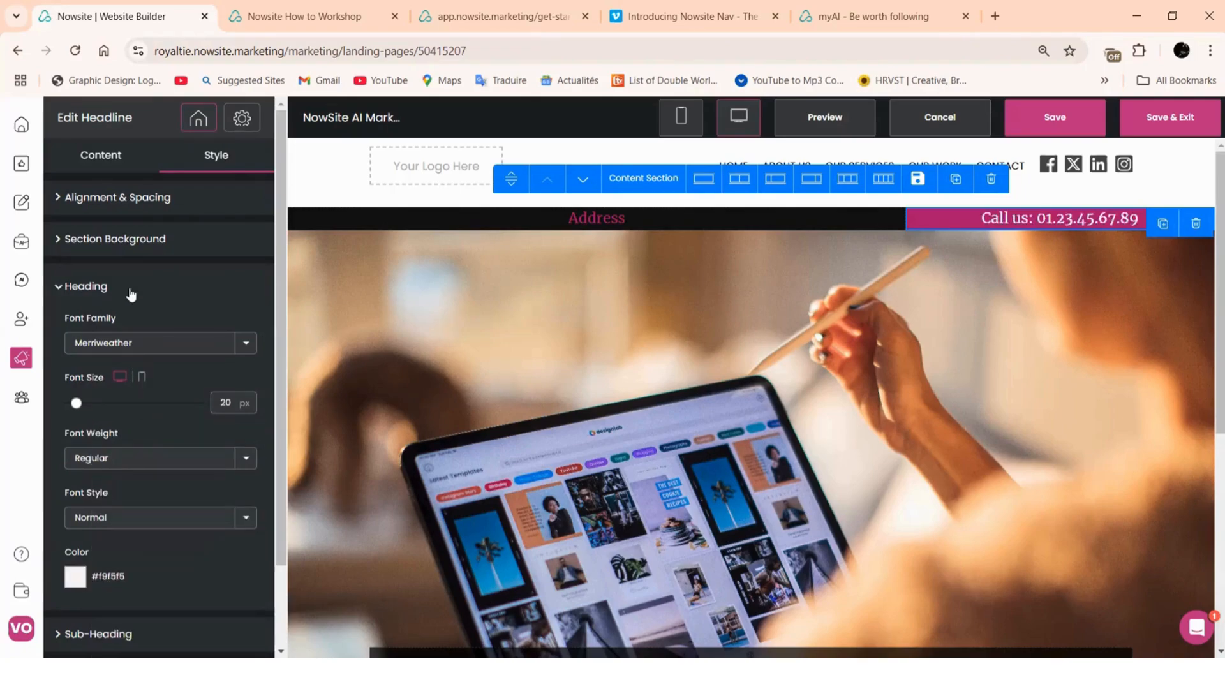
click(94, 168)
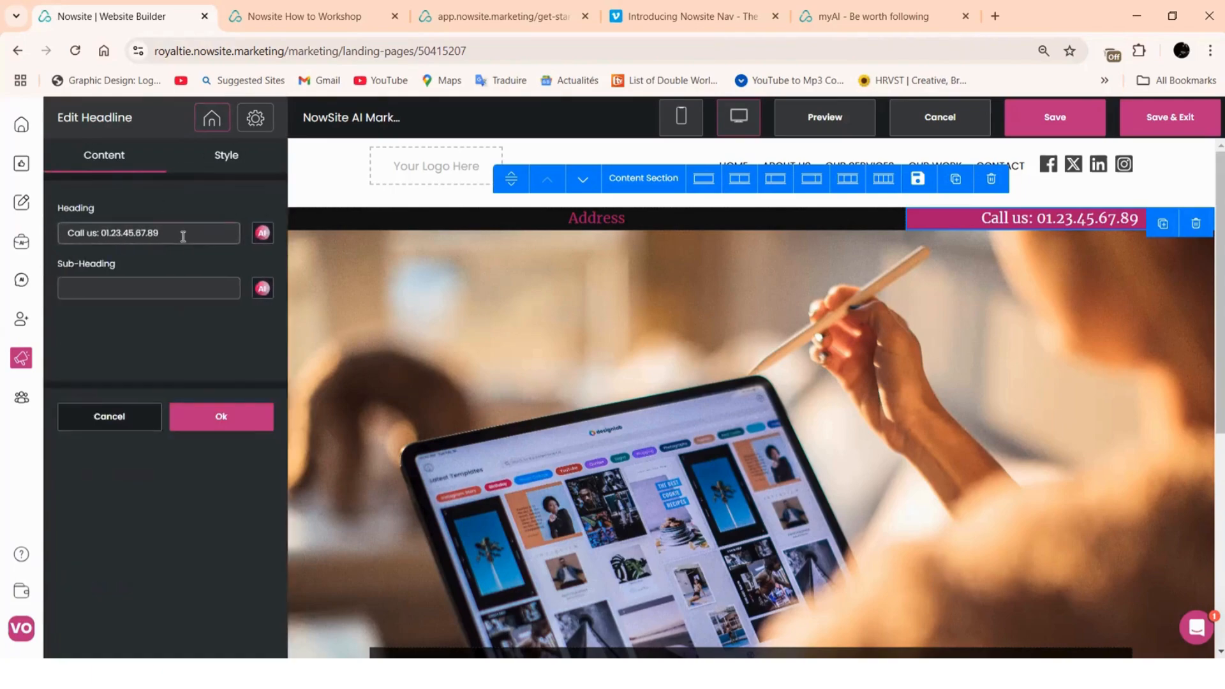
Change the call-us headline text to 'Join US'
drag(183, 236, 28, 242)
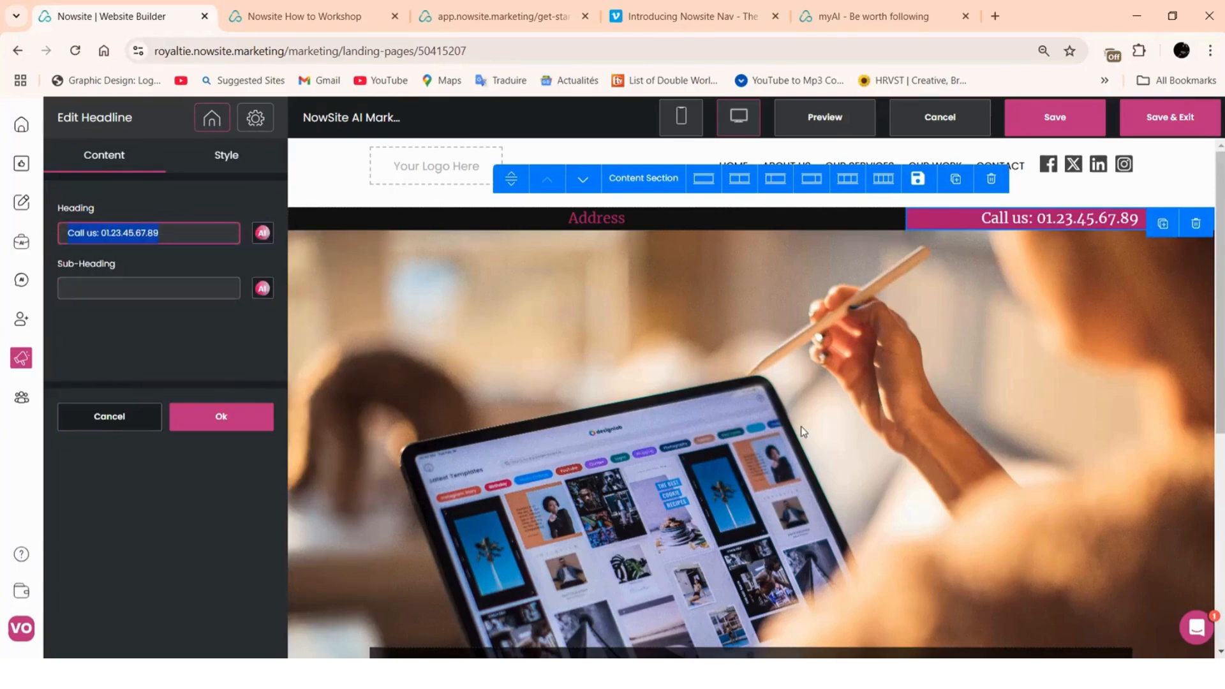
text(Join)
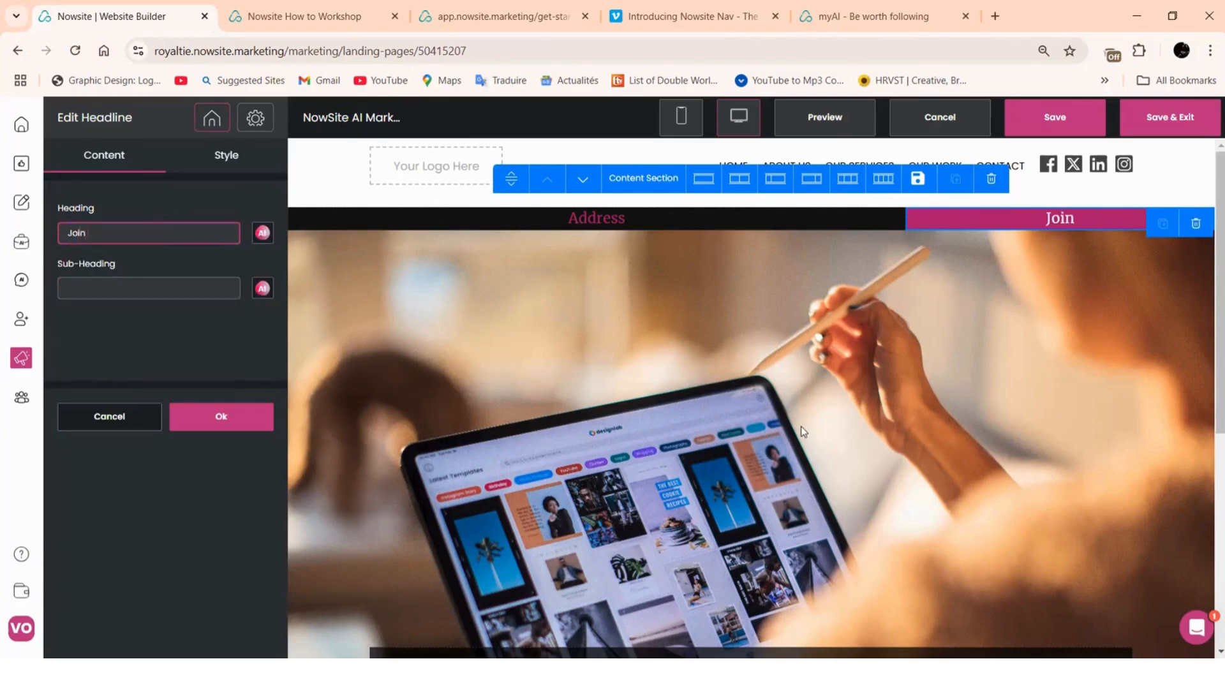
text( US)
click(240, 418)
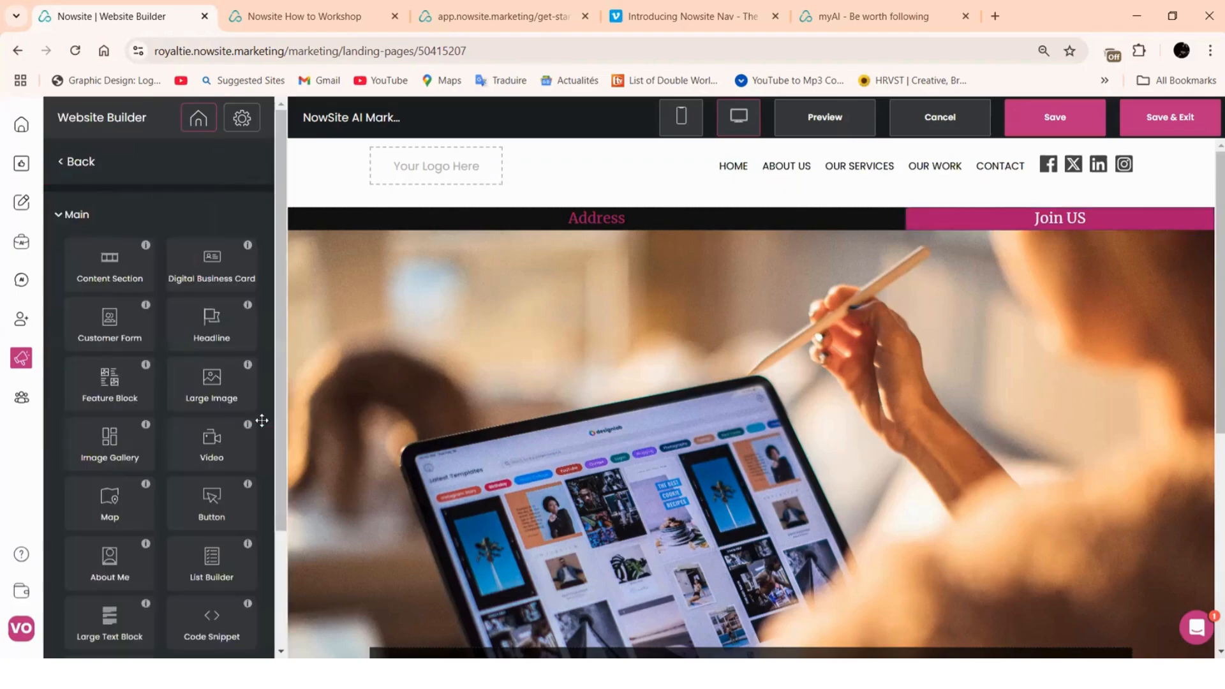
Rename the Address headline to 'Marketing Made Easy' with white #ffffff heading text
click(575, 221)
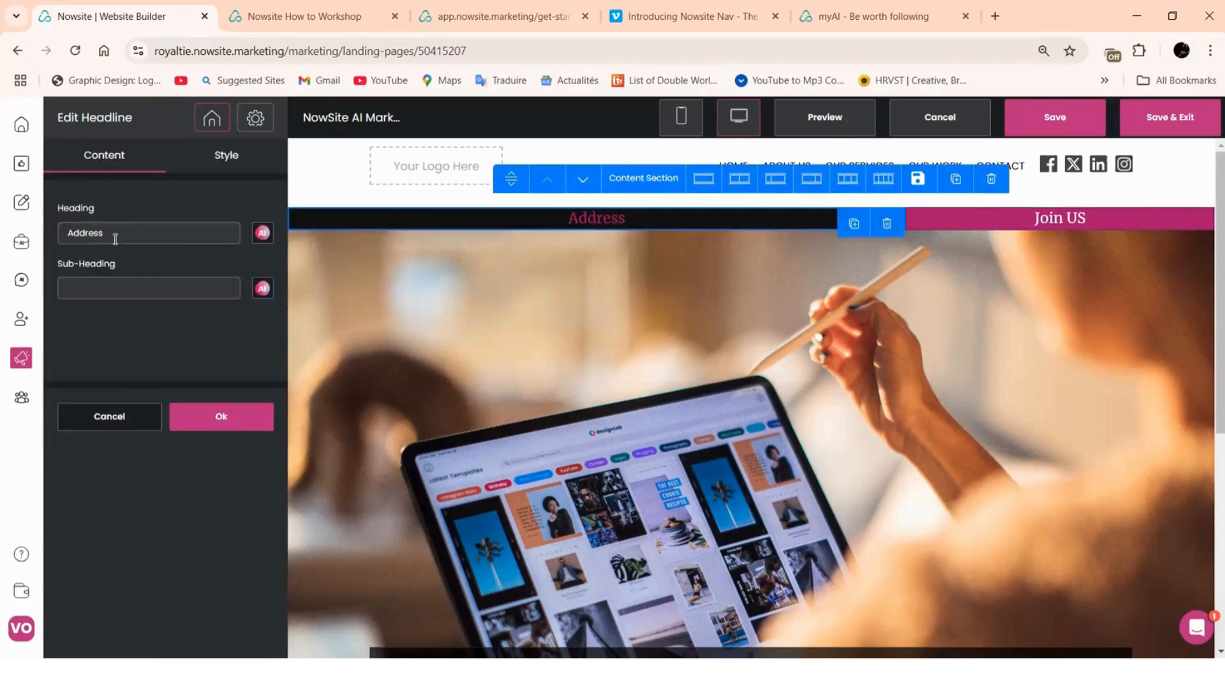
drag(115, 233, 45, 238)
text(Mar)
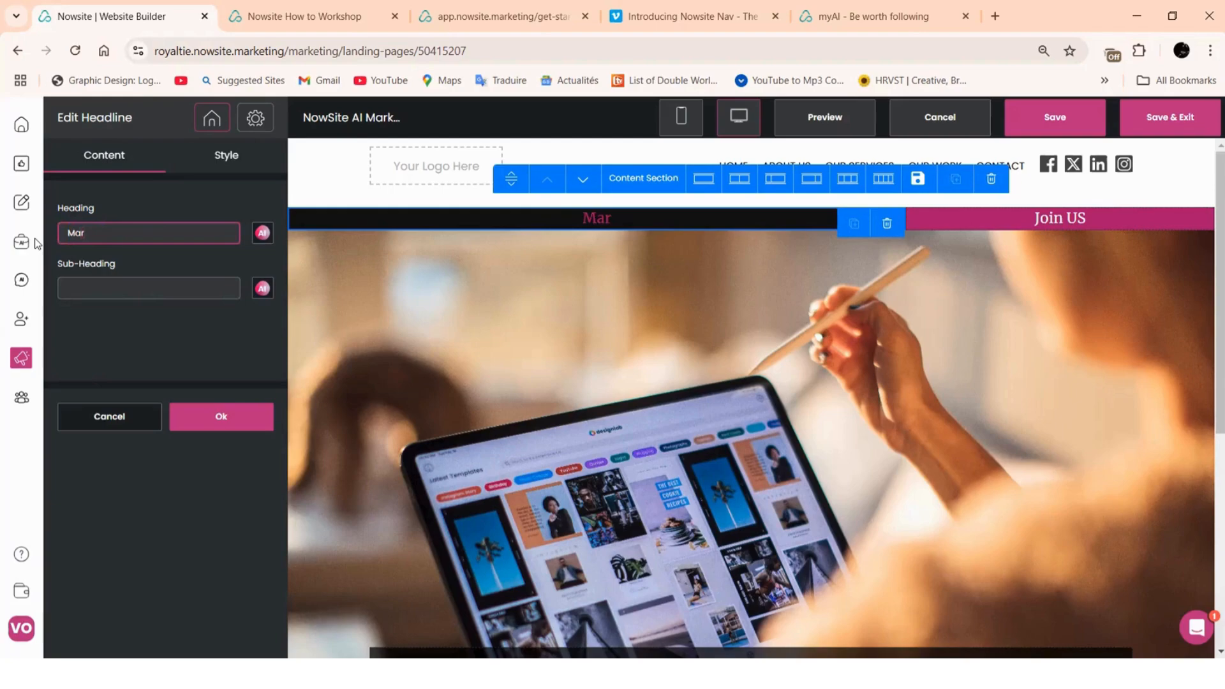
text(keting Made)
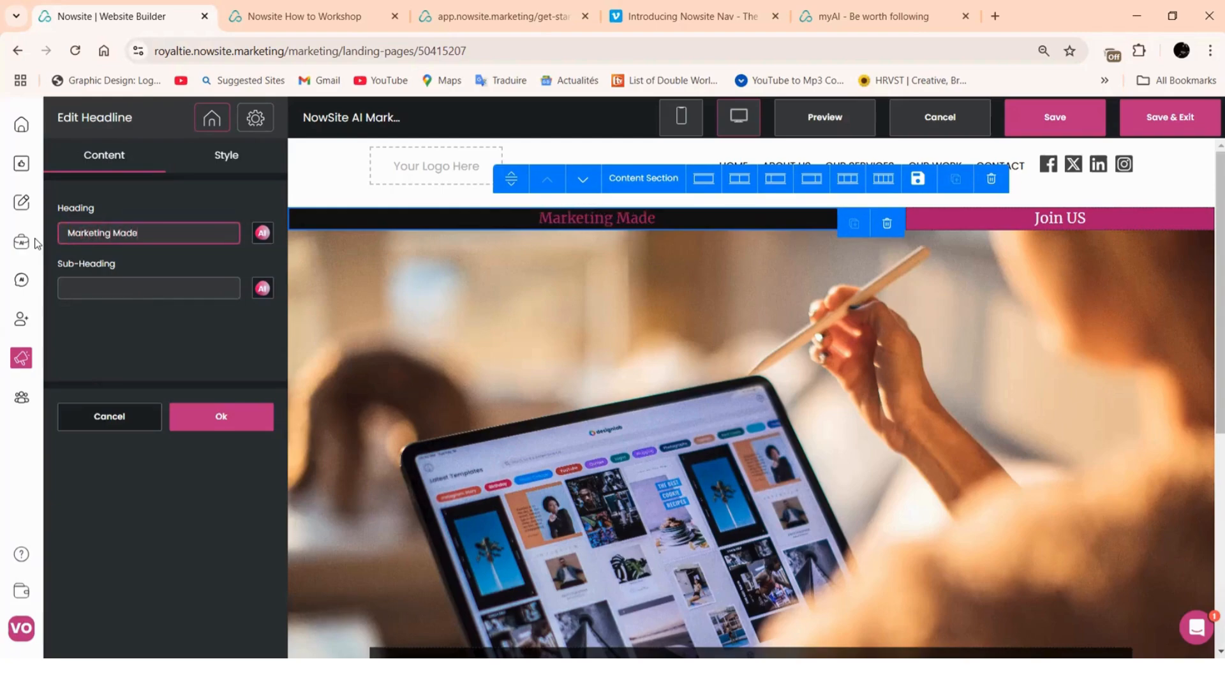
text( Easy)
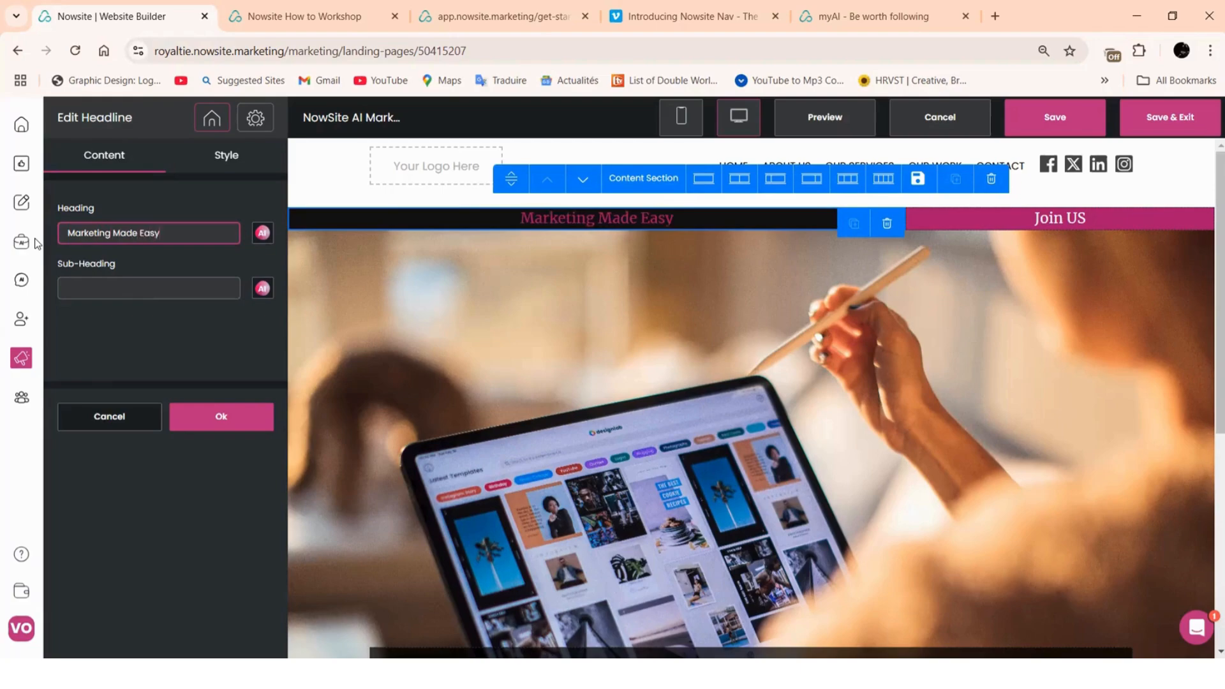
click(227, 162)
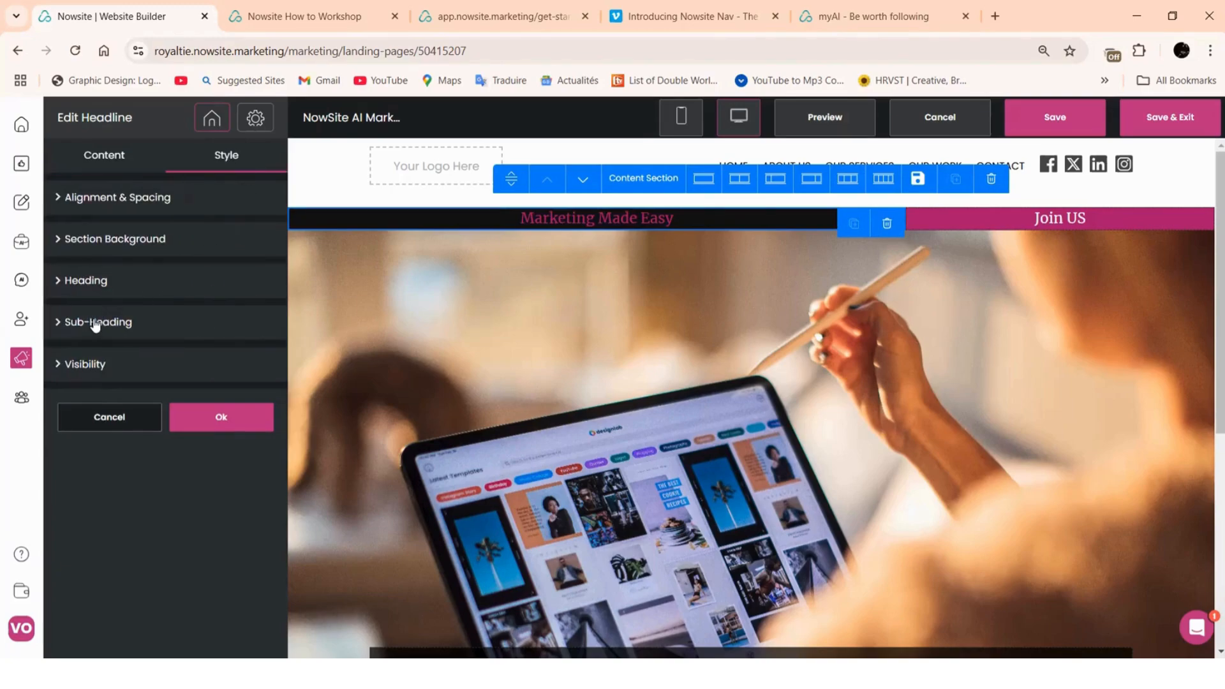
click(89, 284)
scroll(102, 446, down, 2)
click(75, 485)
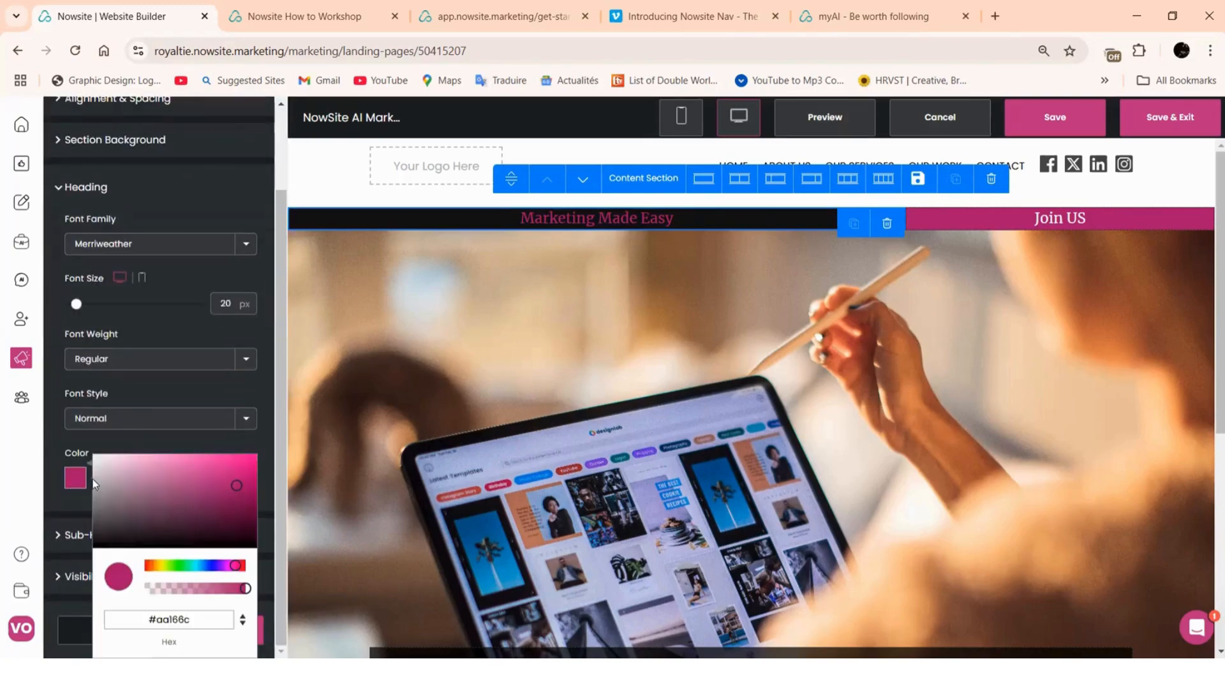
click(93, 455)
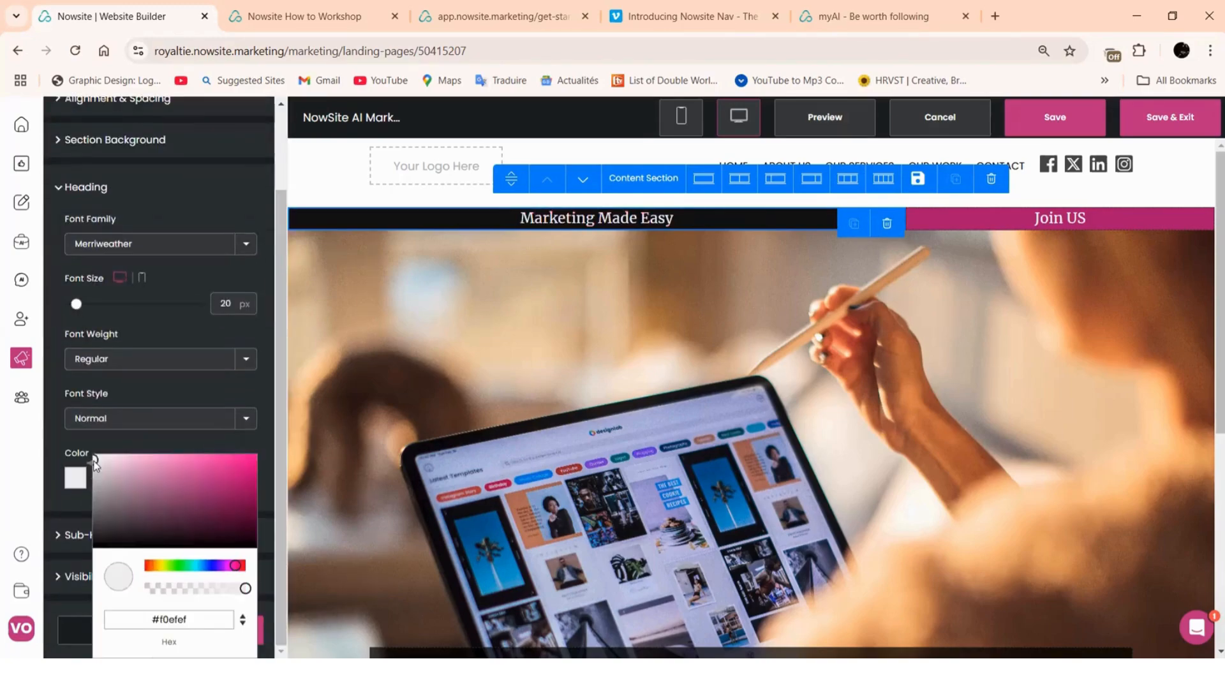
click(207, 445)
click(213, 629)
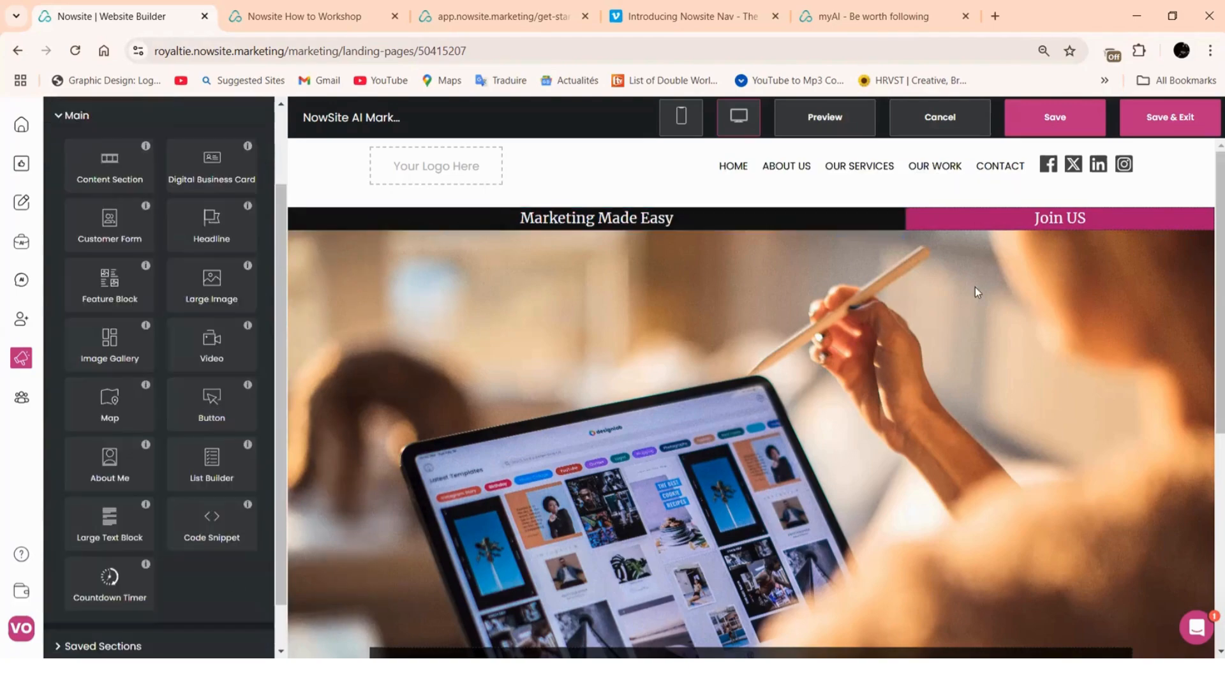
scroll(992, 270, down, 5)
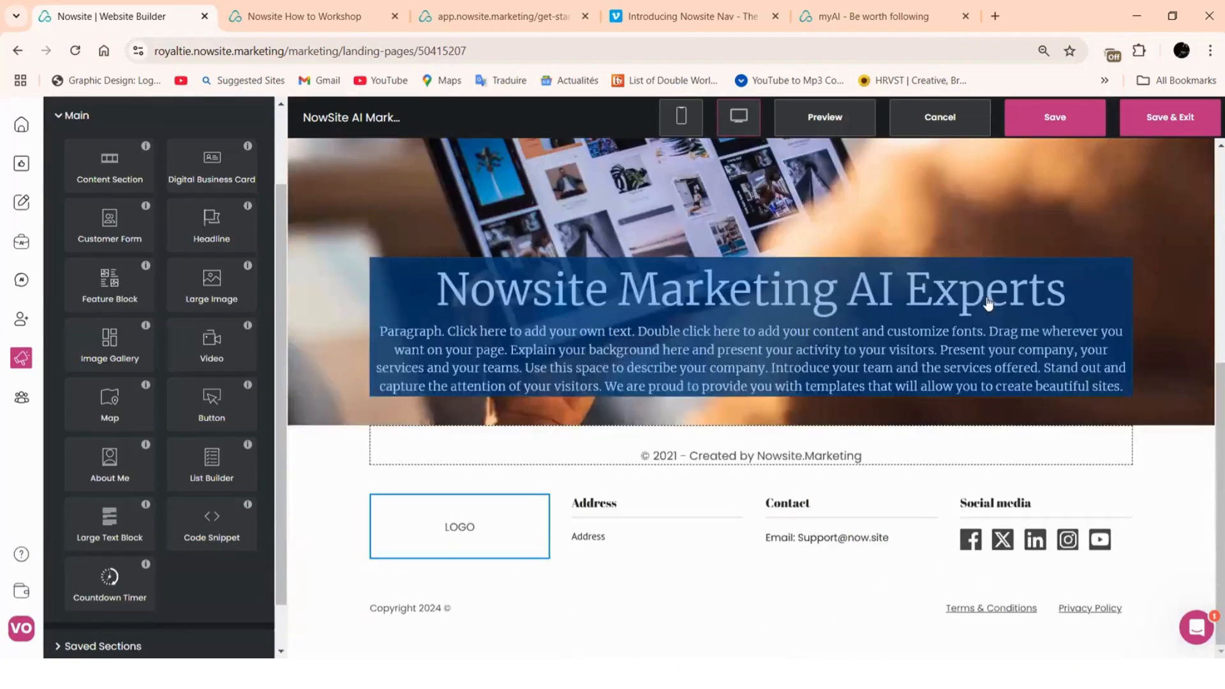
scroll(638, 287, up, 3)
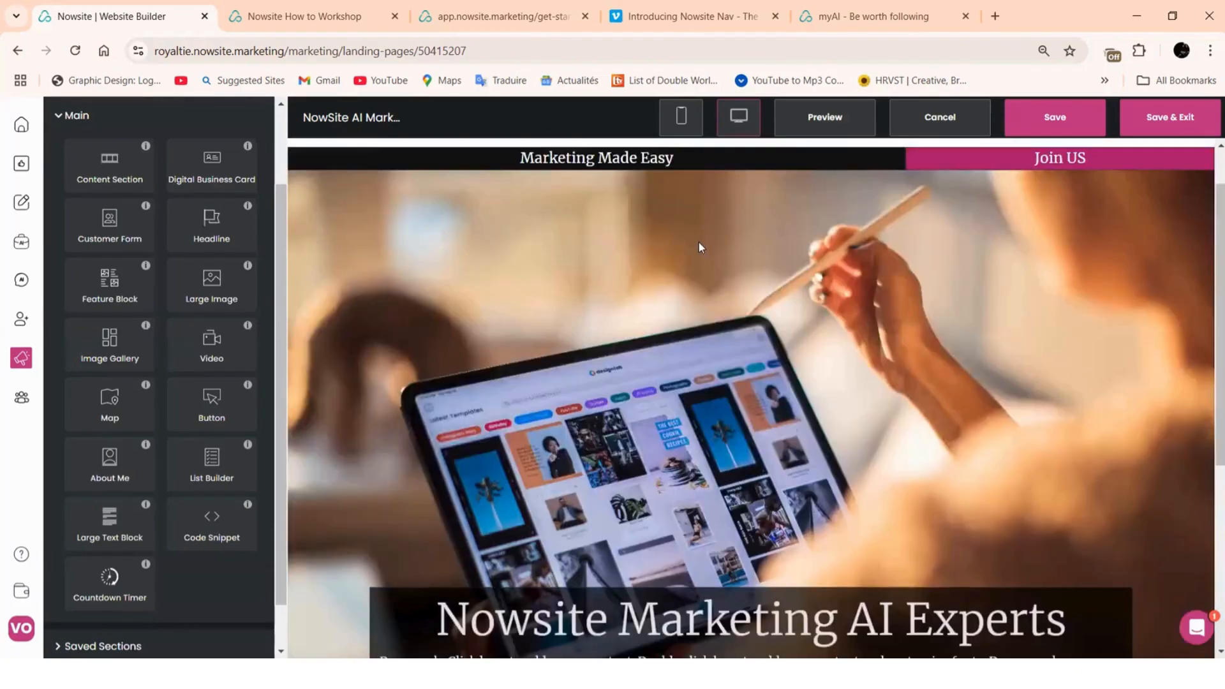
scroll(700, 247, down, 5)
scroll(740, 434, up, 2)
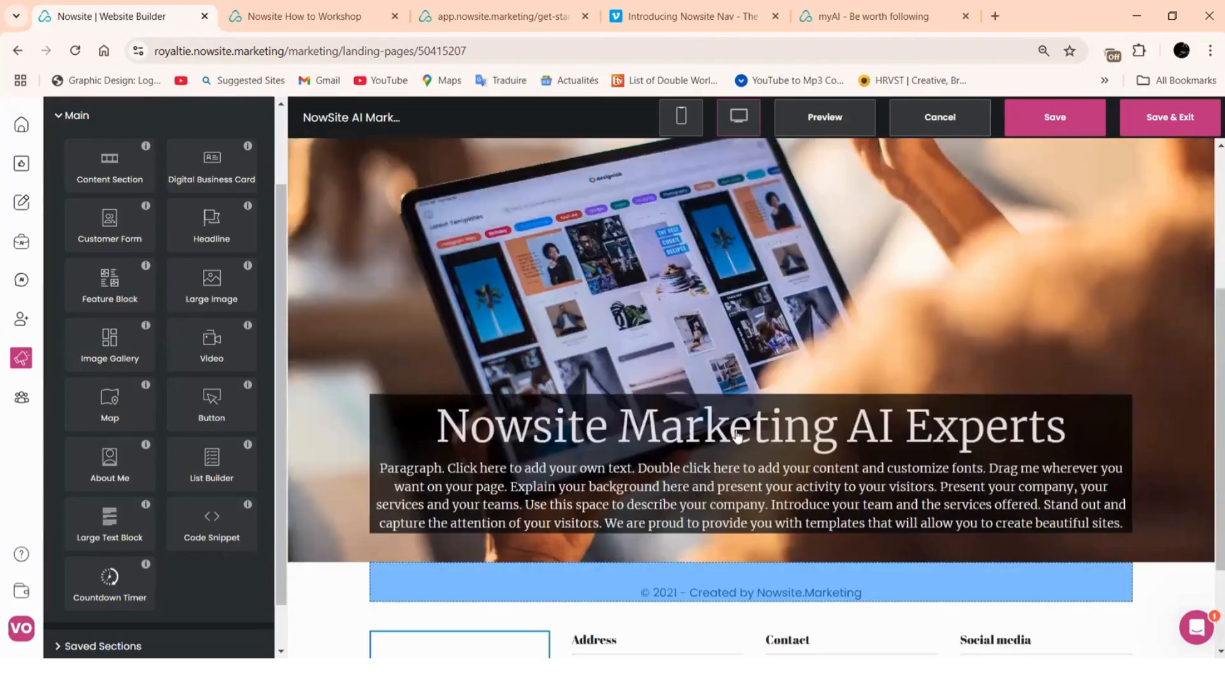
scroll(734, 414, up, 4)
scroll(738, 365, down, 5)
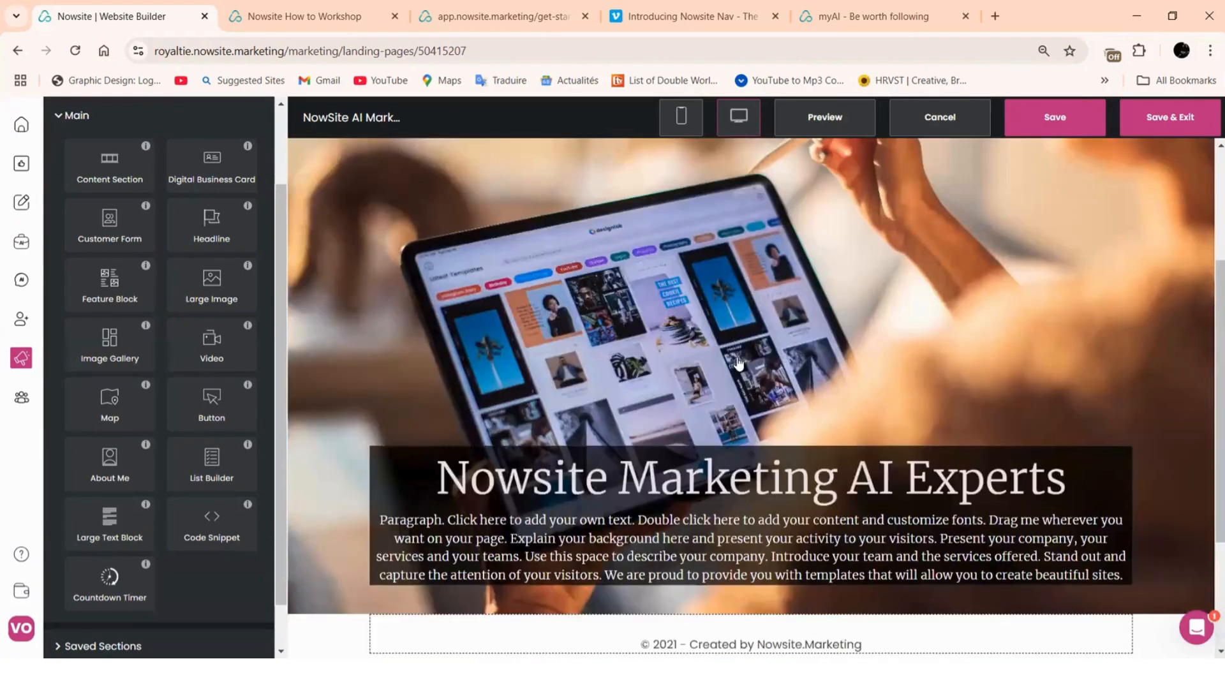
scroll(689, 446, up, 2)
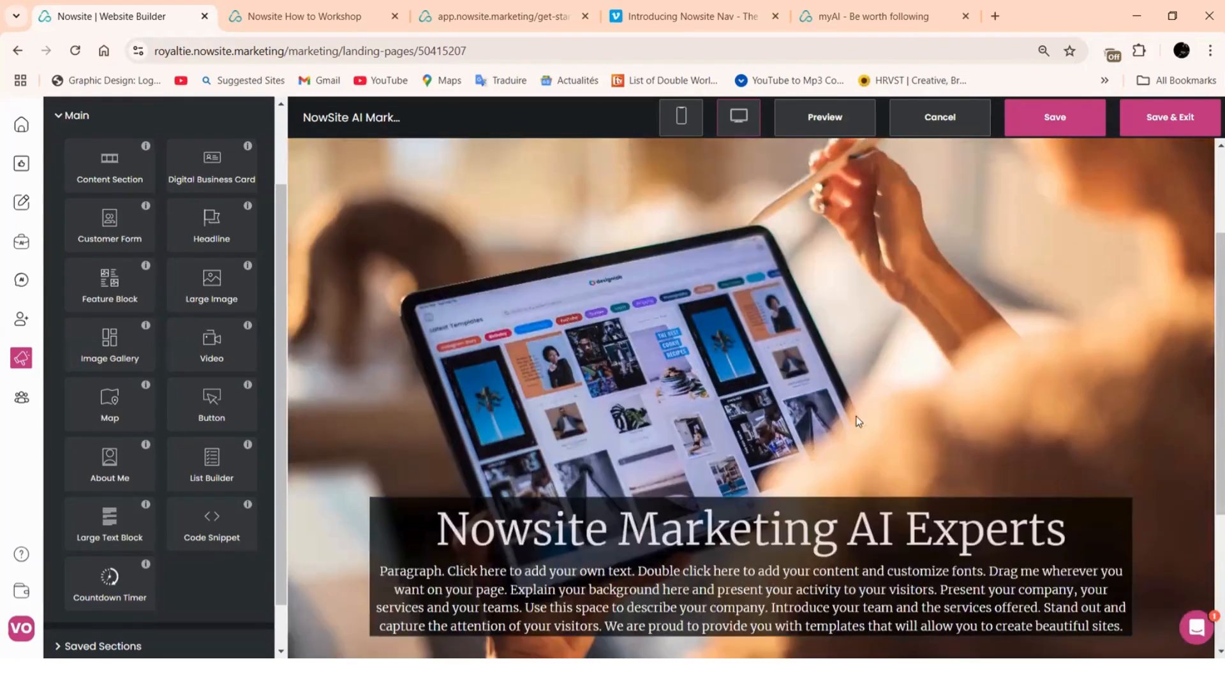
scroll(1012, 289, up, 3)
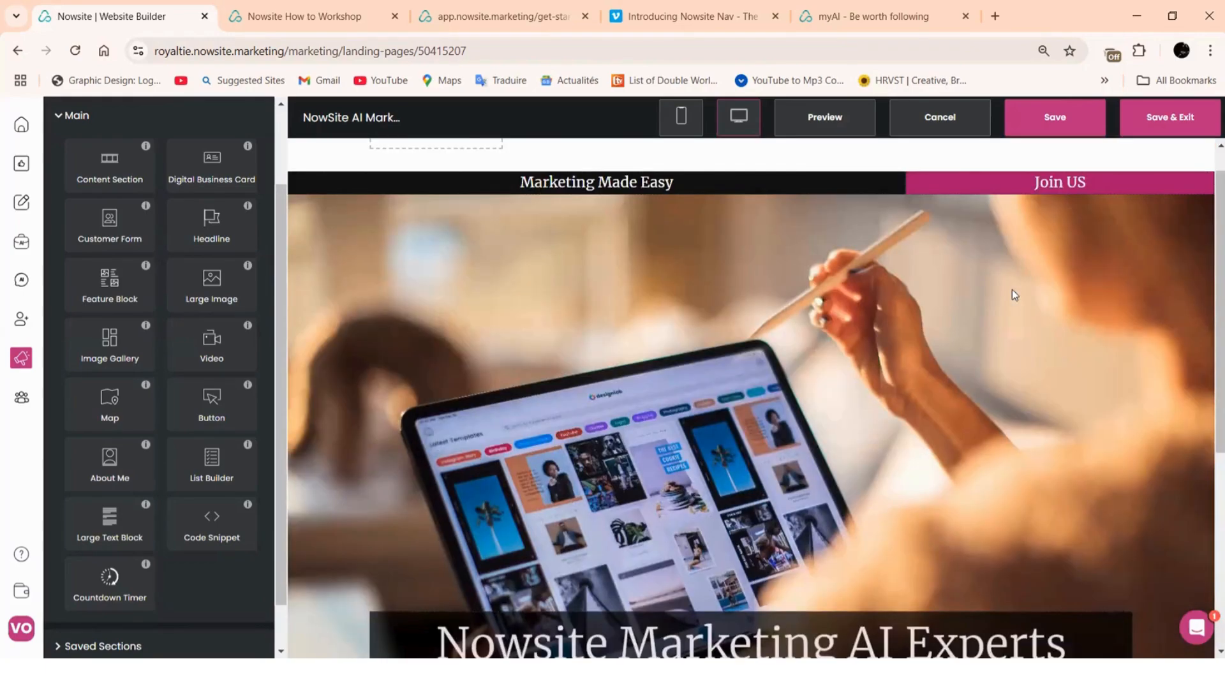
scroll(1011, 289, up, 1)
scroll(1012, 289, down, 5)
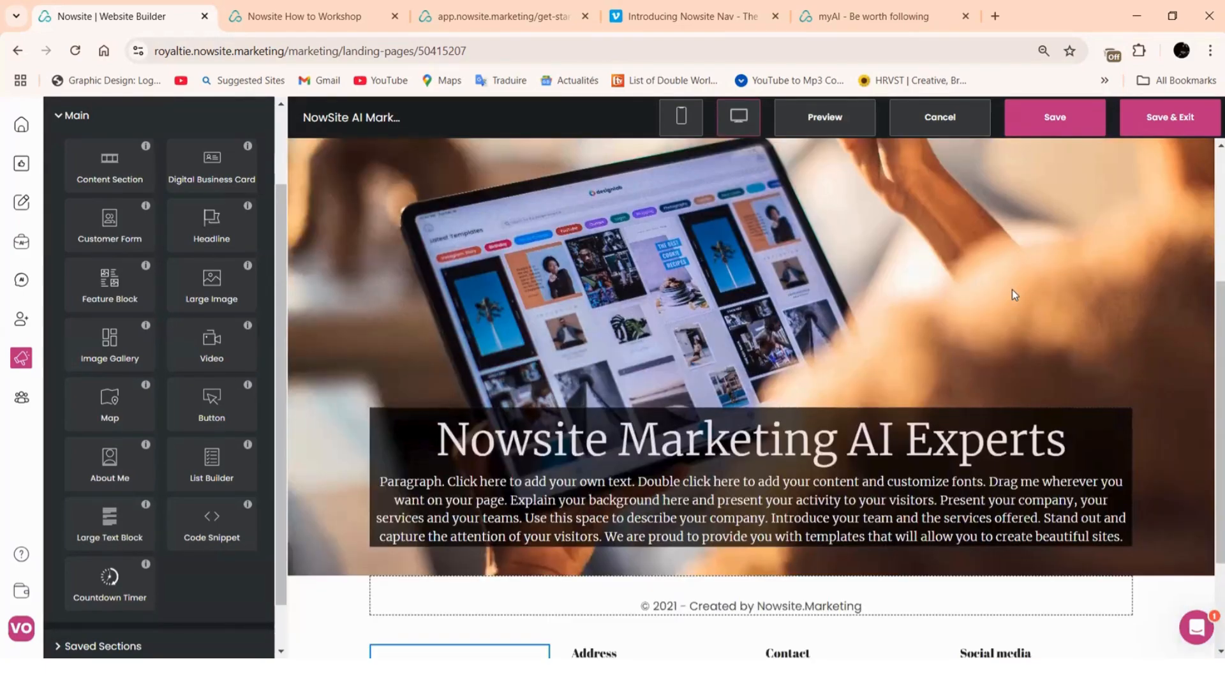
scroll(778, 355, down, 2)
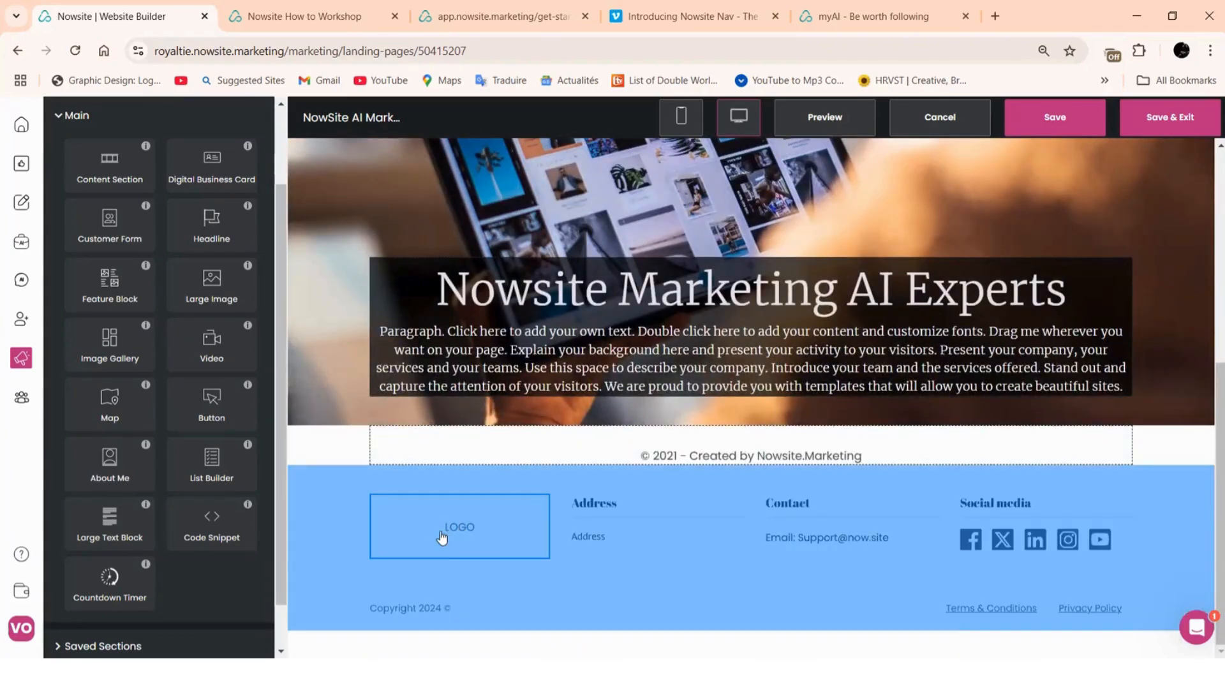
Upload the nowsite image as the footer logo
click(476, 574)
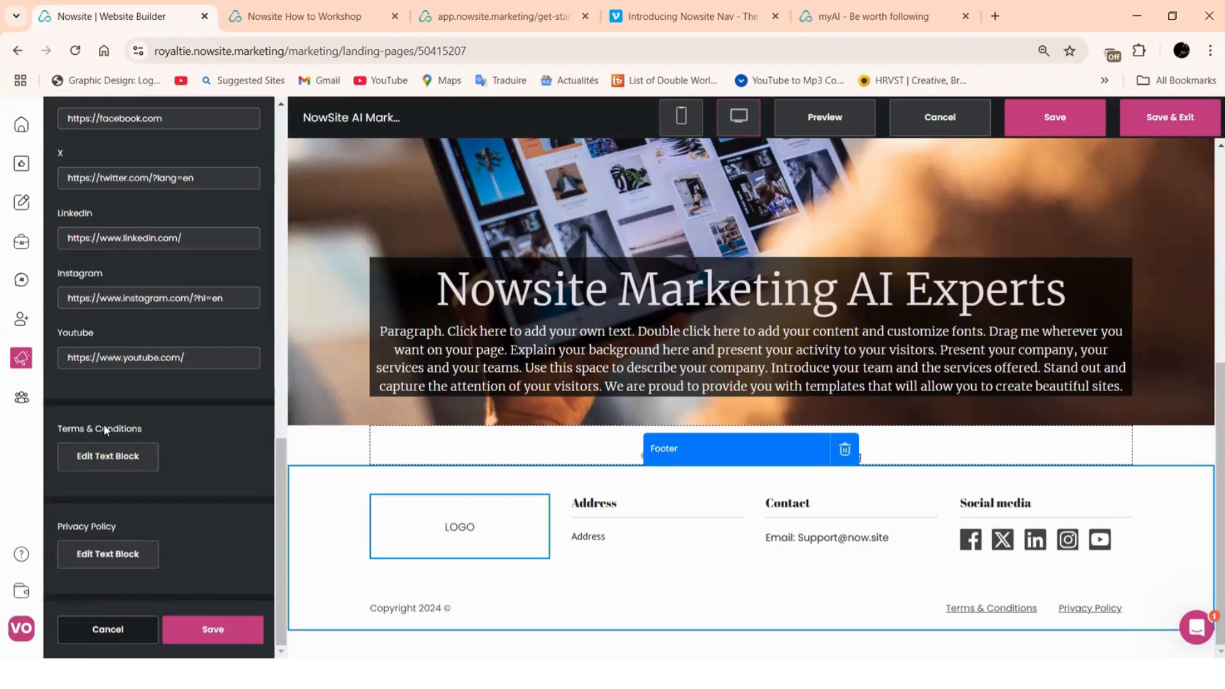
scroll(105, 421, up, 15)
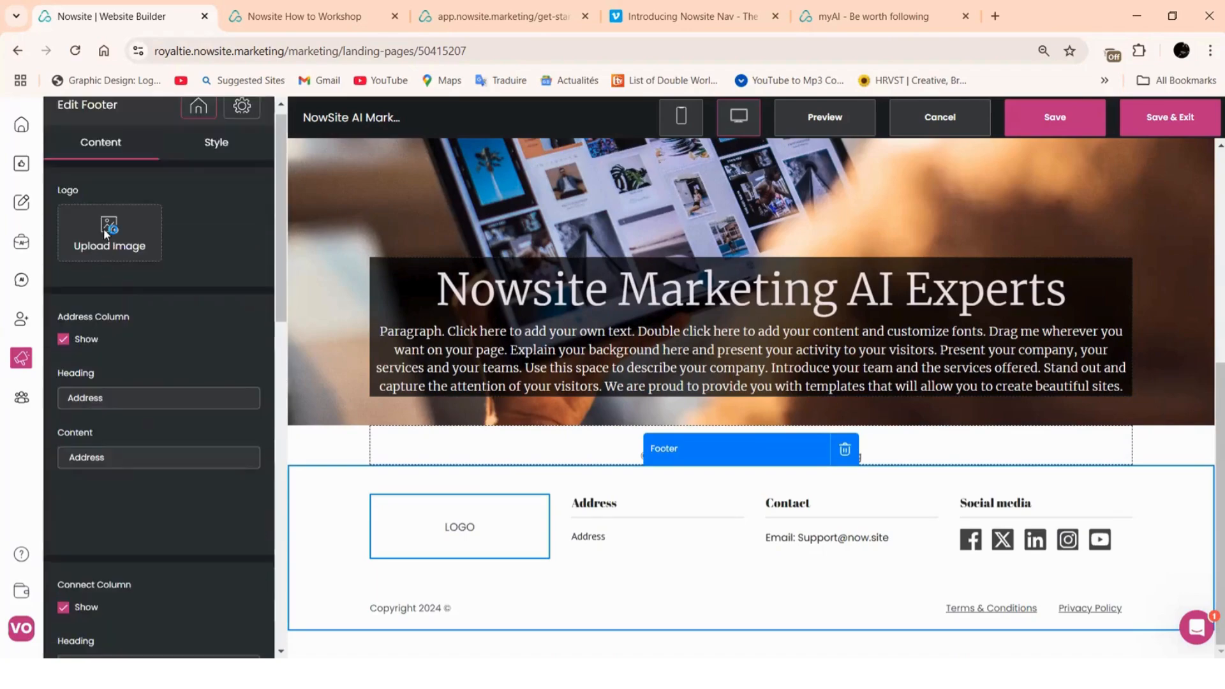
click(103, 228)
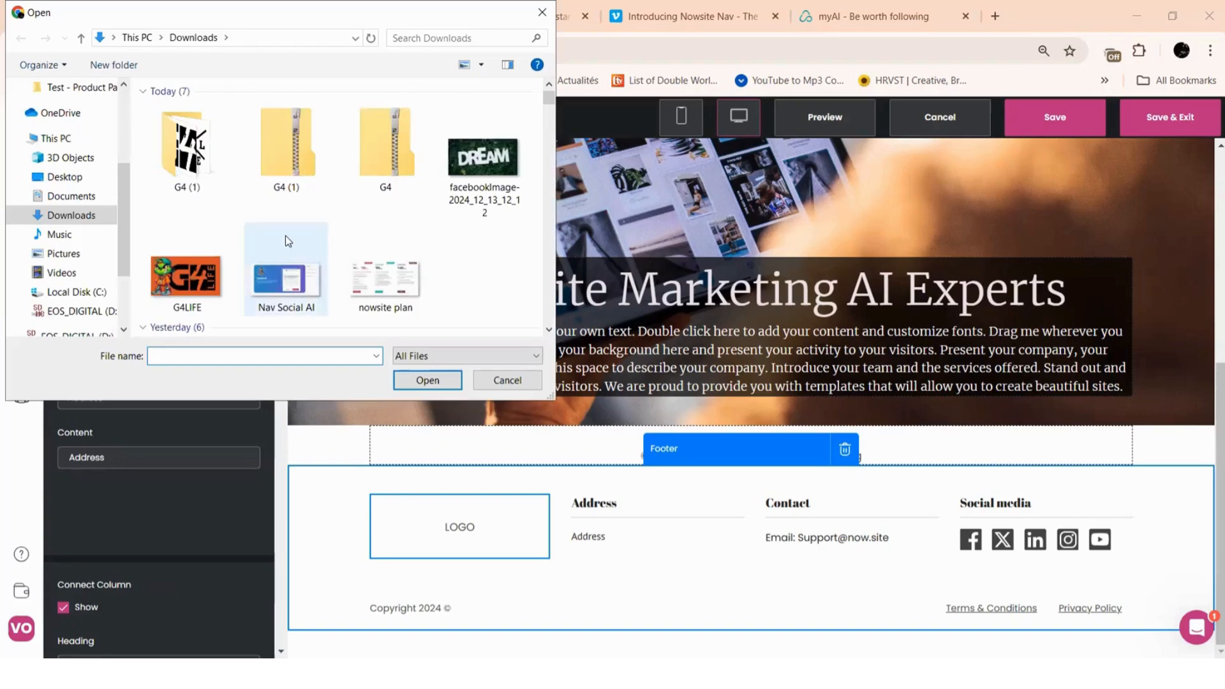
scroll(322, 214, down, 3)
scroll(325, 215, down, 10)
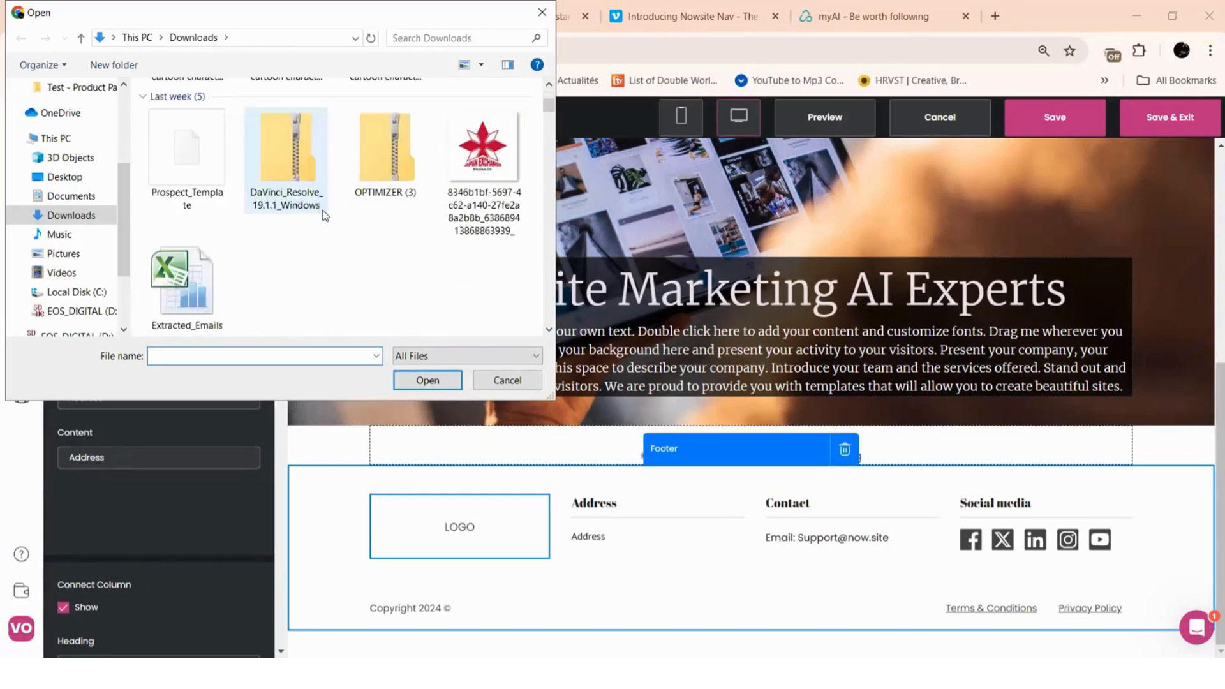
scroll(324, 216, down, 8)
scroll(325, 215, up, 12)
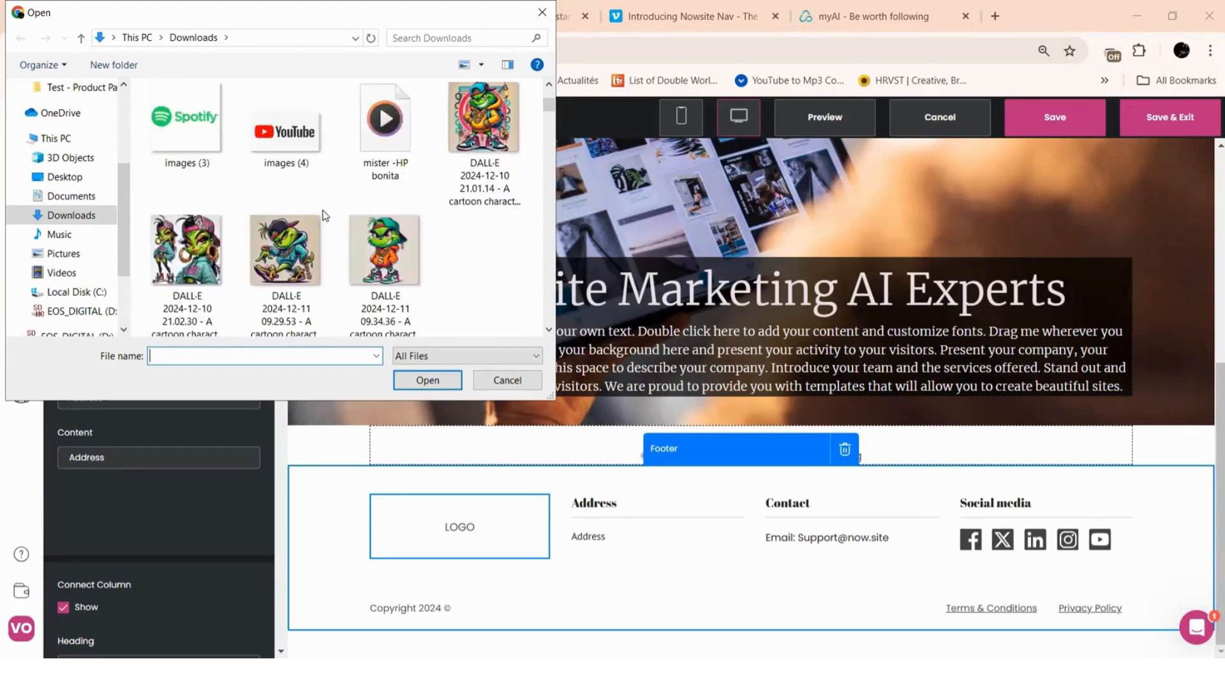
scroll(325, 215, up, 10)
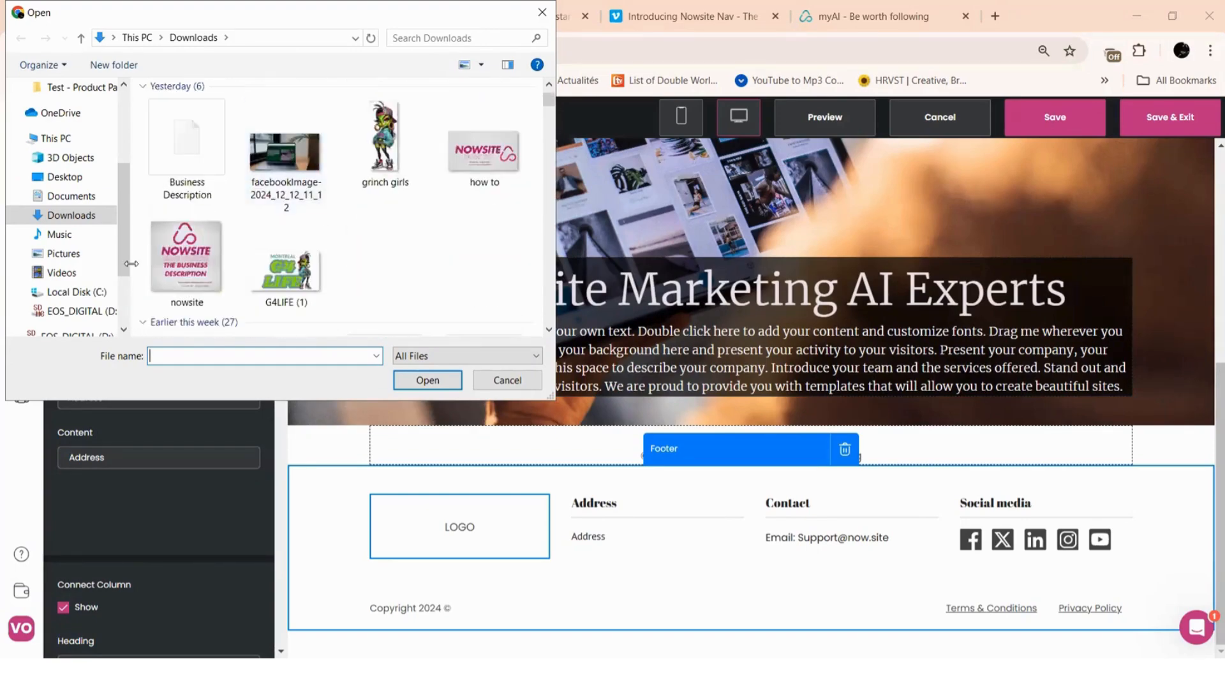
click(179, 255)
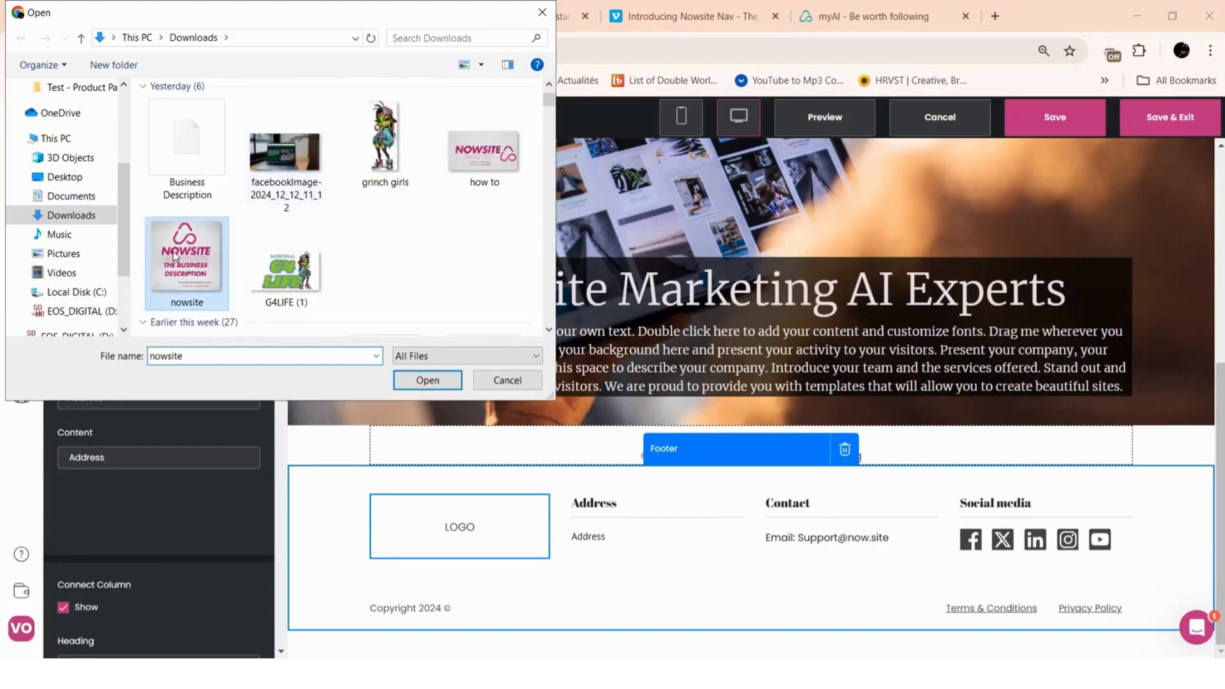
click(416, 380)
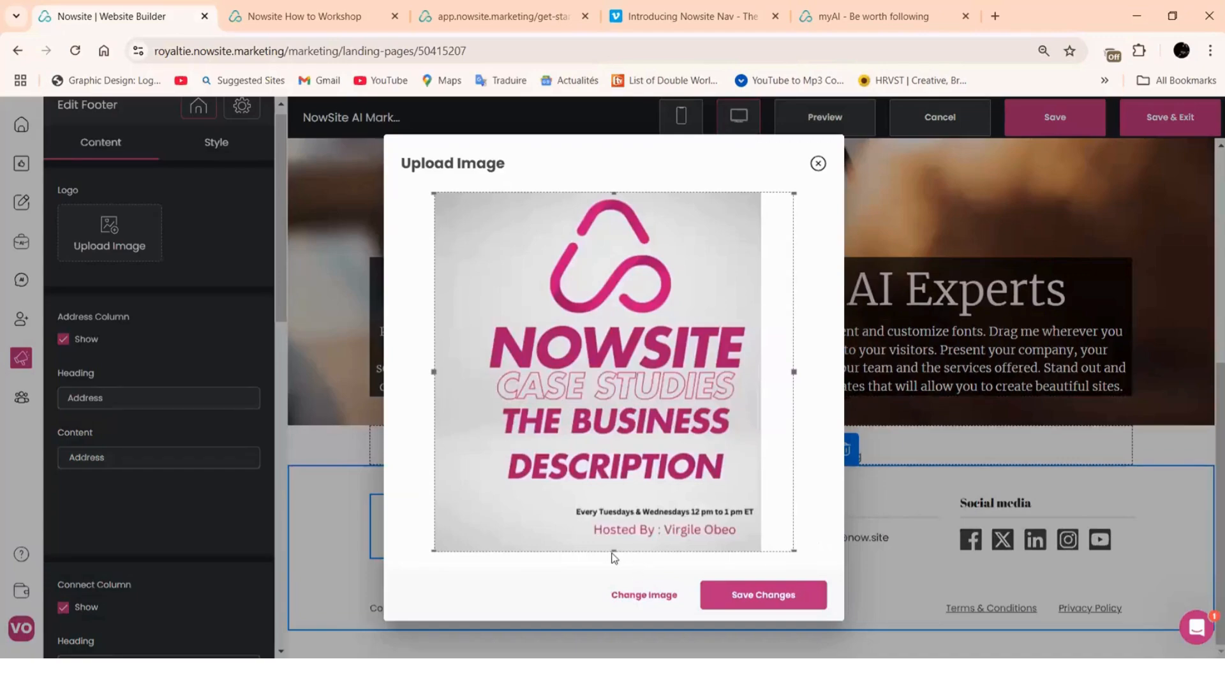
Crop the footer logo down to the pink logo mark and save the page
drag(614, 549, 605, 321)
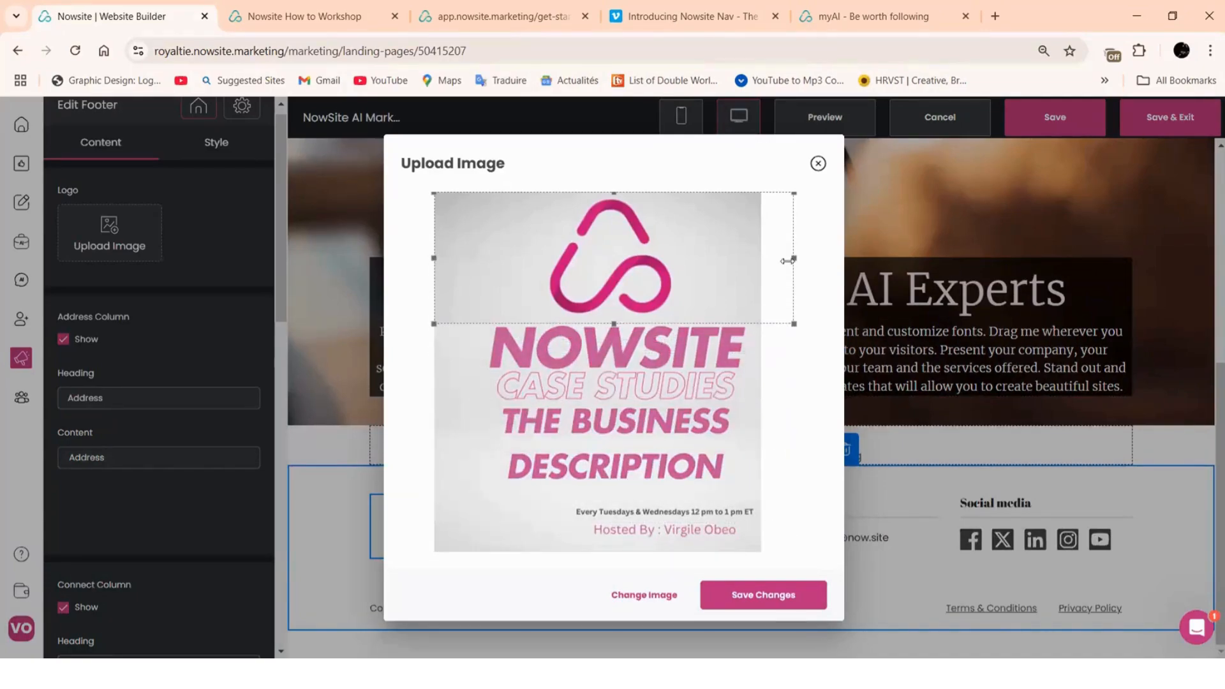
drag(793, 258, 700, 262)
drag(438, 261, 523, 258)
click(785, 594)
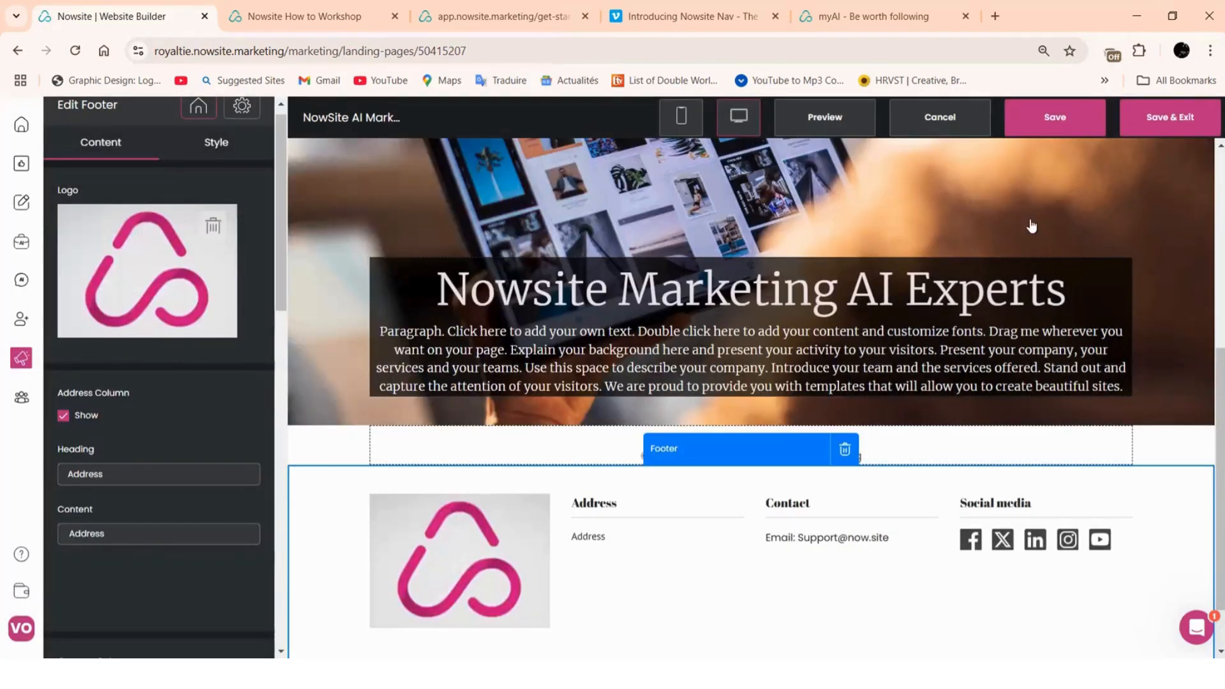
click(1045, 126)
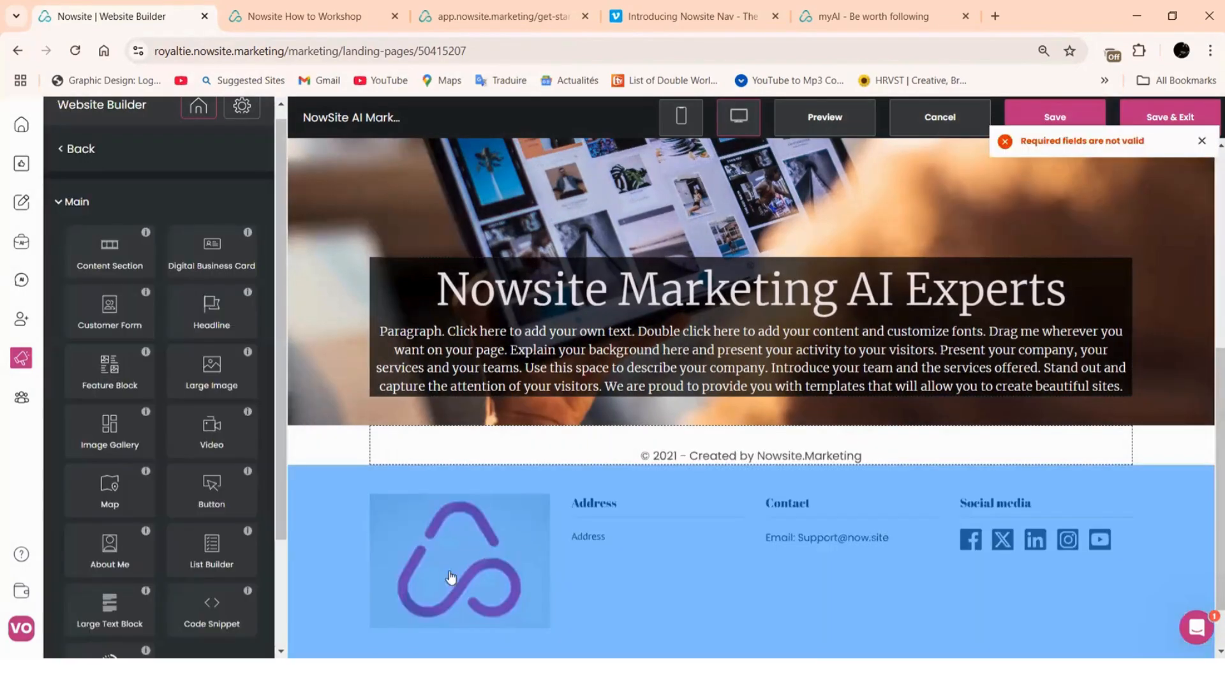
Open the Logo settings from the header's 'Your Logo Here' placeholder
scroll(889, 547, up, 6)
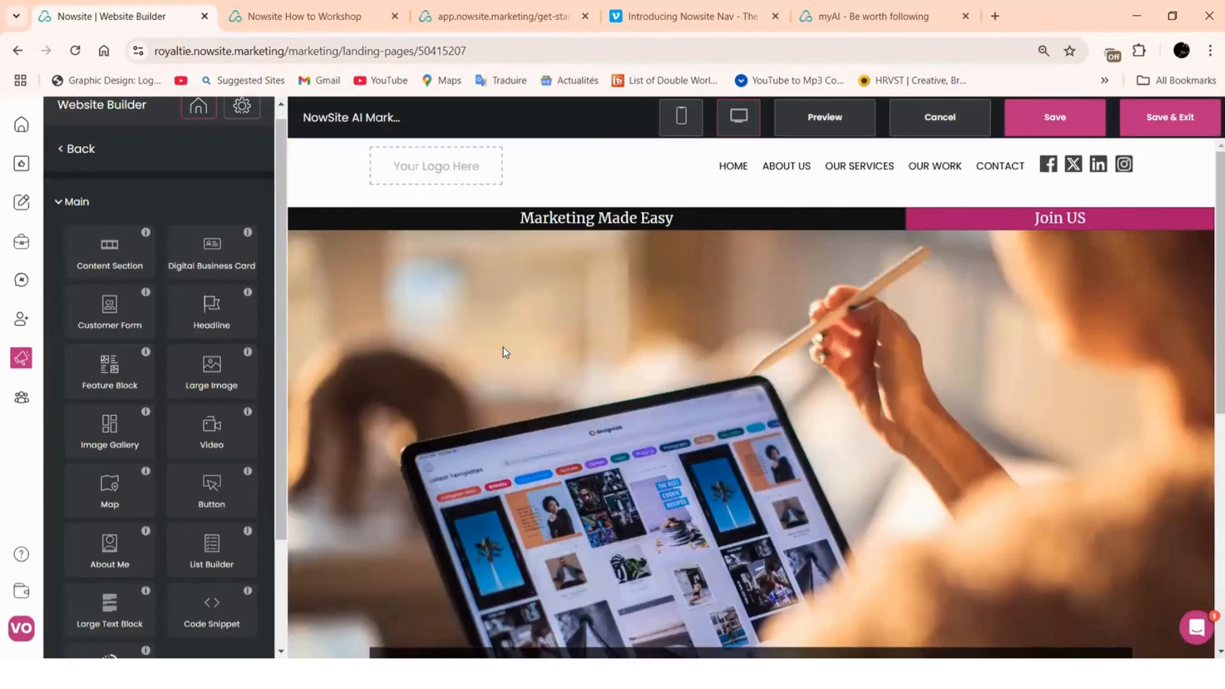
scroll(729, 266, down, 10)
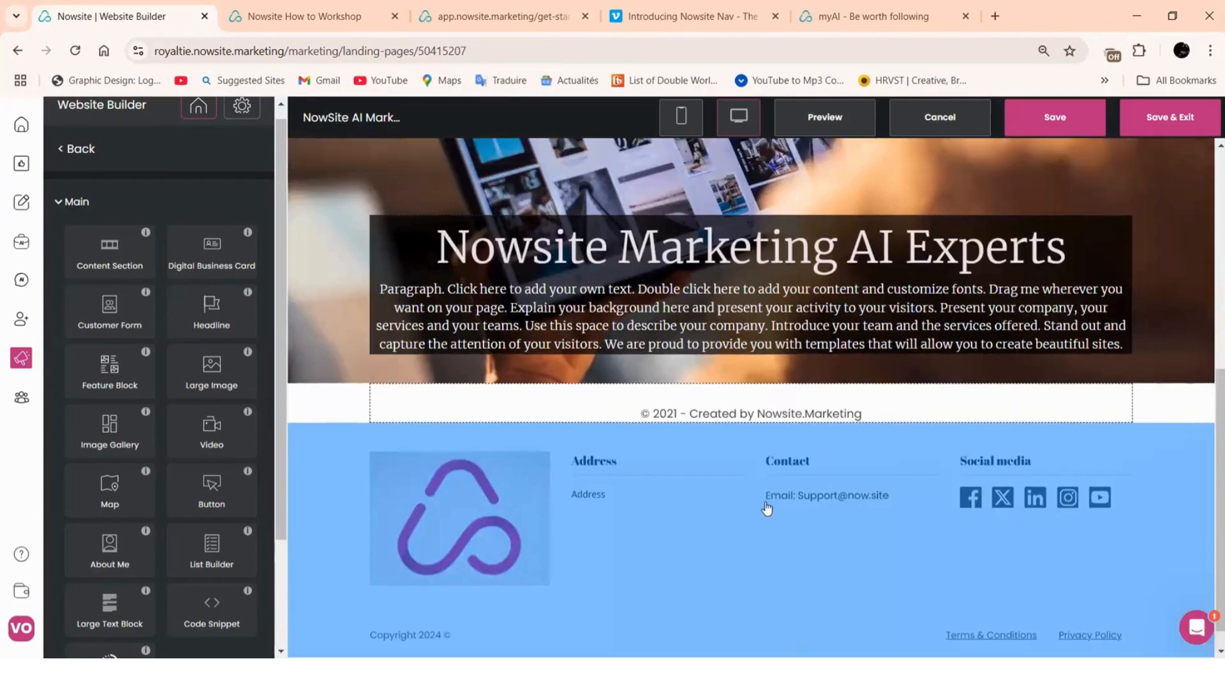
scroll(766, 509, up, 10)
click(431, 178)
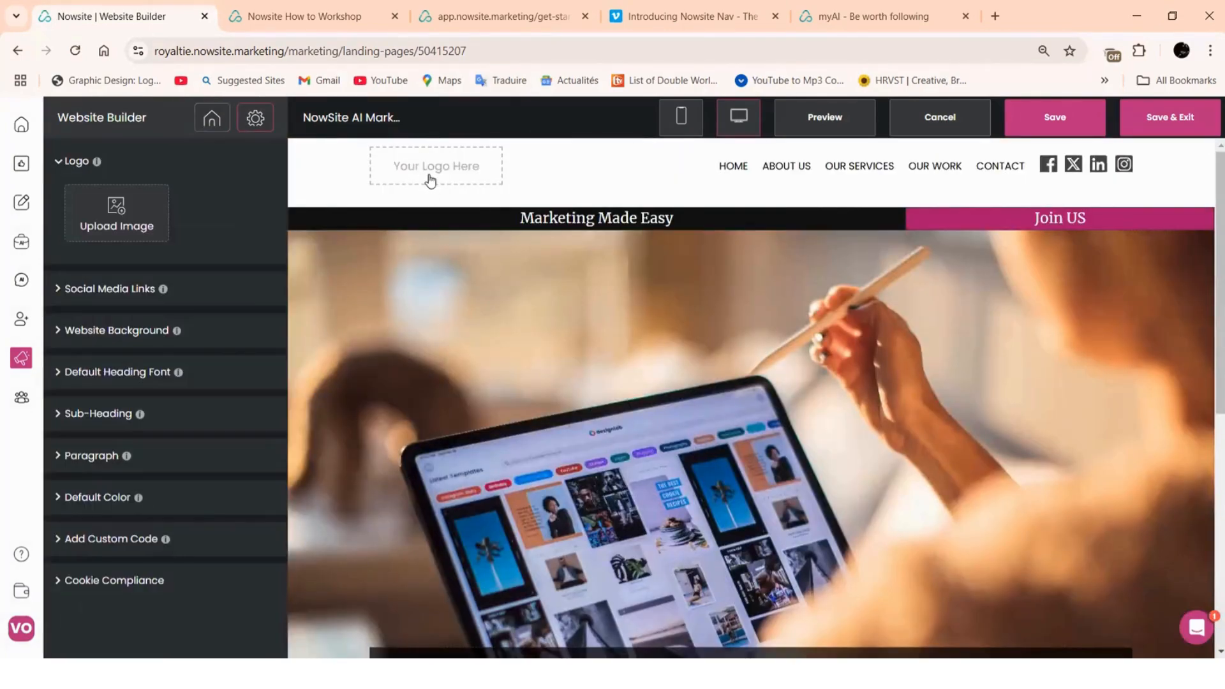
Load the 'how to' image from Downloads as the header logo
click(112, 205)
scroll(305, 266, down, 10)
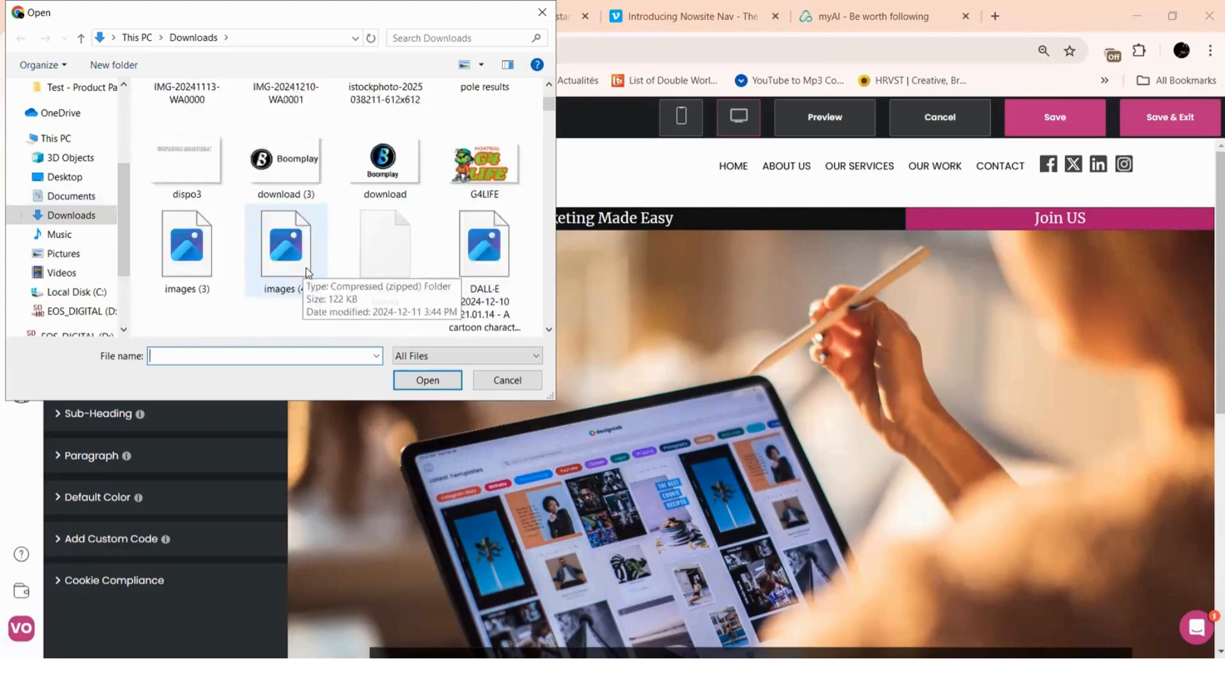
scroll(305, 267, down, 5)
scroll(305, 267, up, 8)
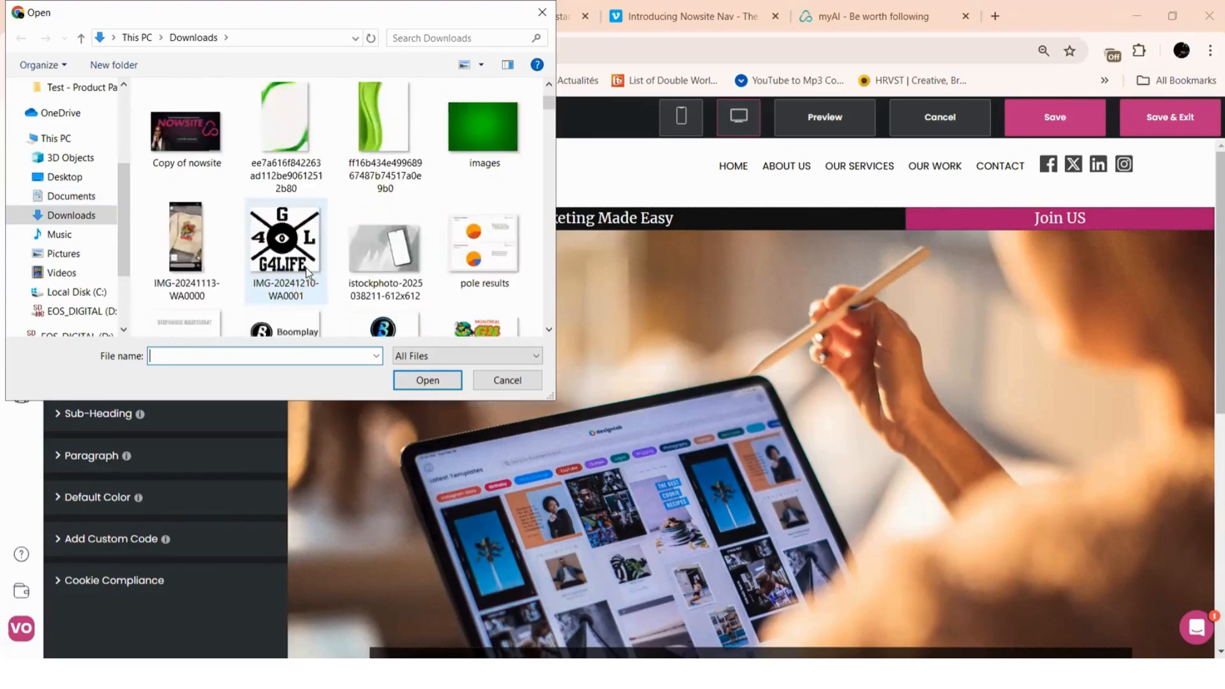
scroll(307, 271, up, 8)
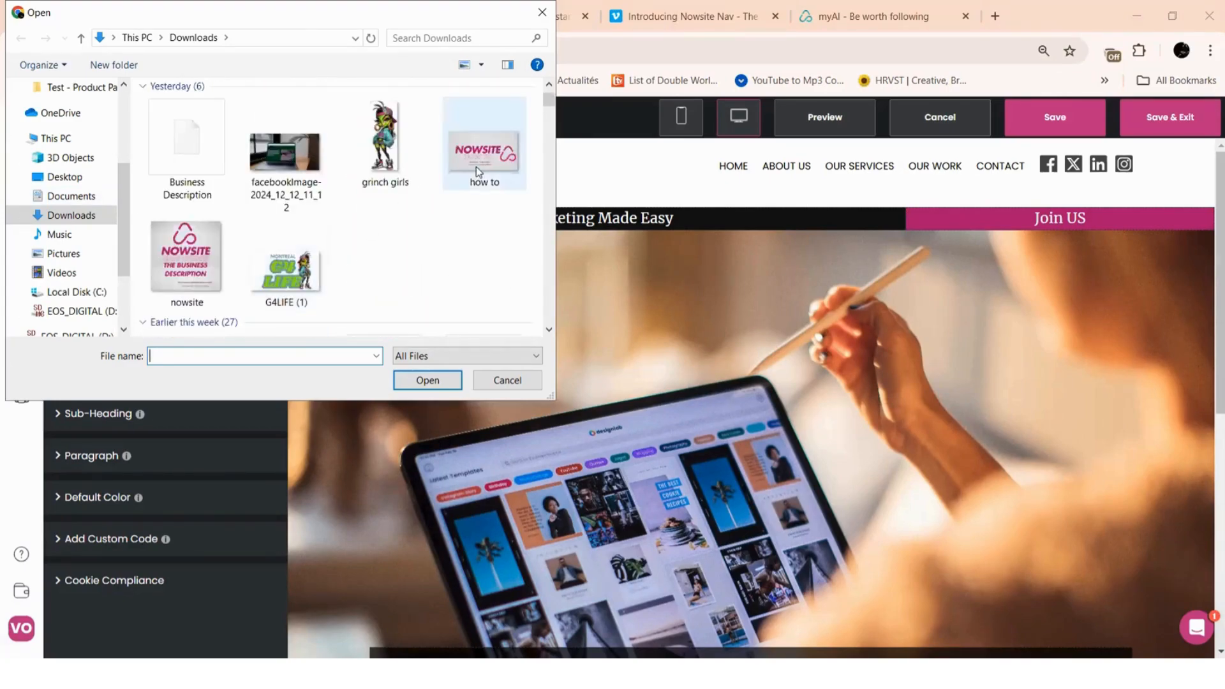
click(480, 161)
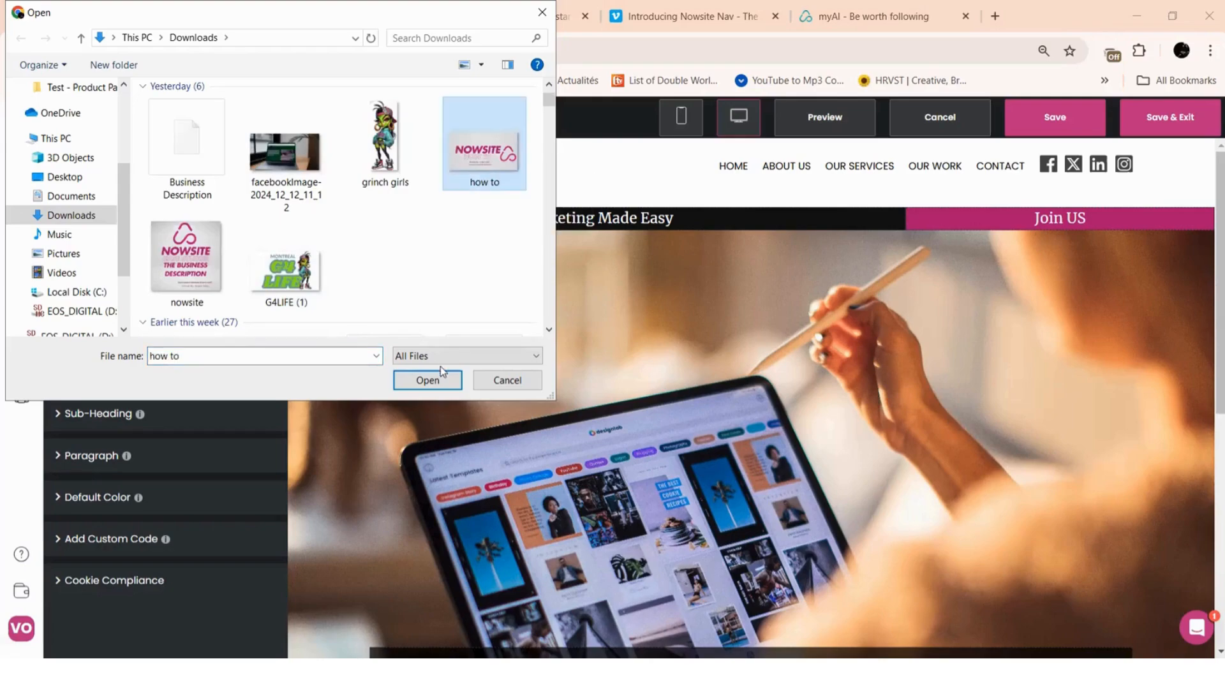
click(427, 380)
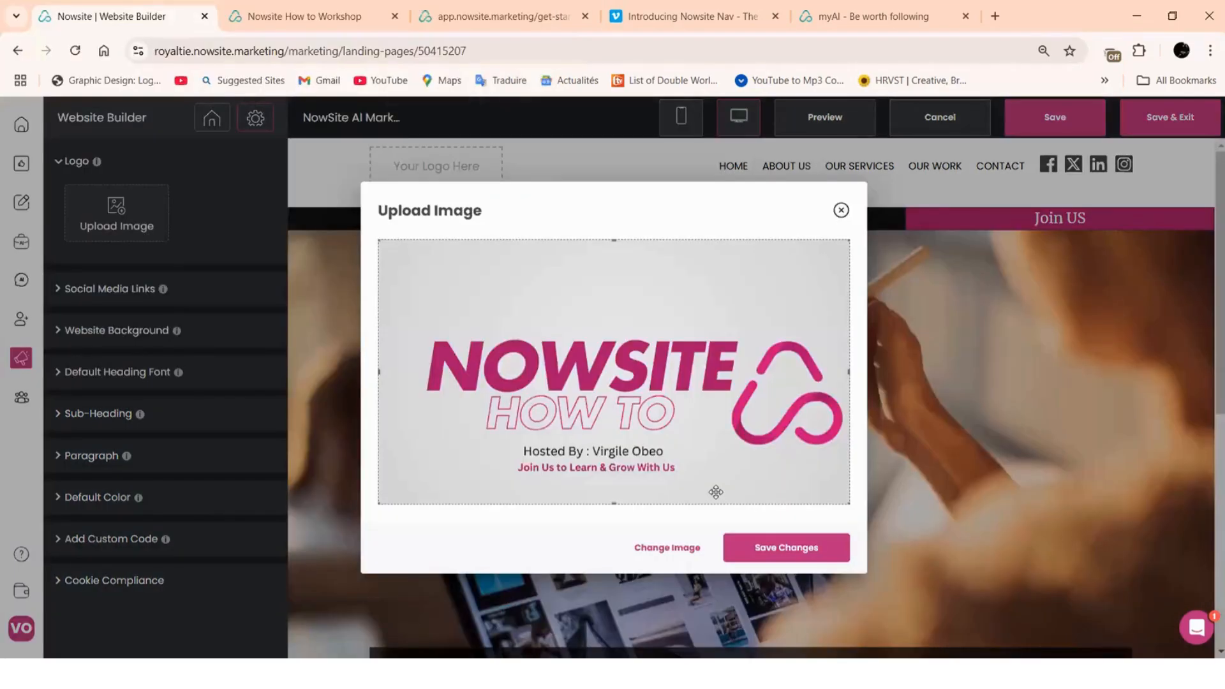
Crop the logo's top and bottom, apply it, and save the website
drag(615, 505, 613, 447)
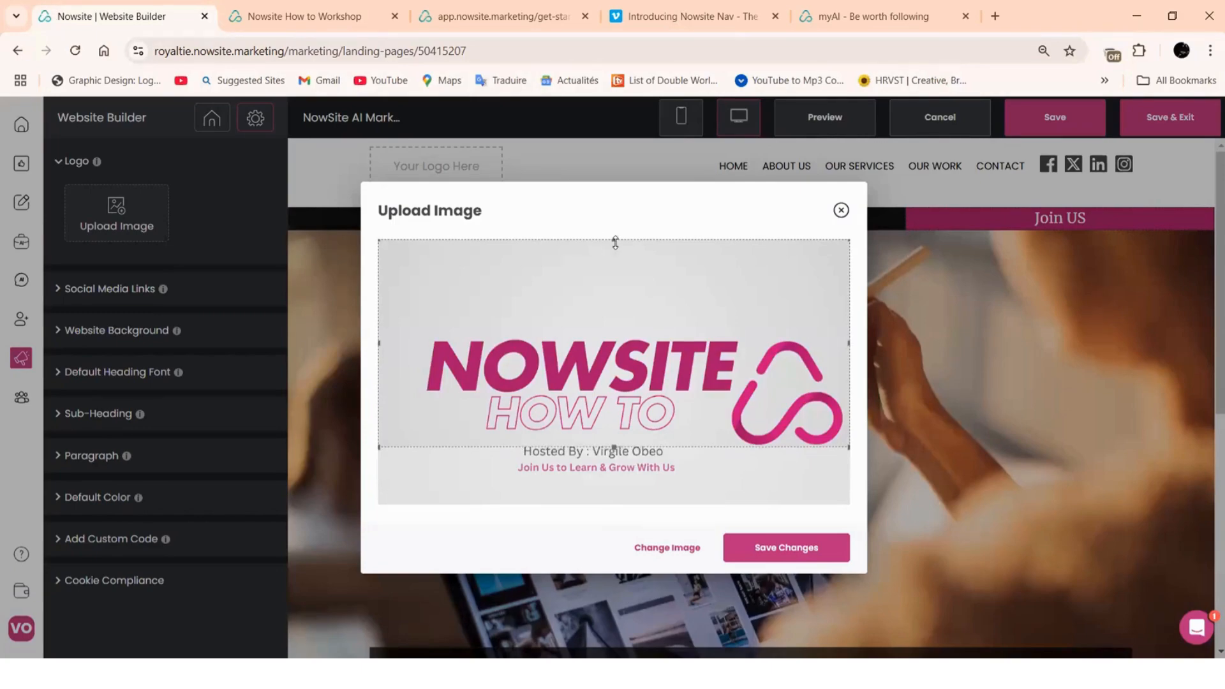
drag(614, 241, 614, 323)
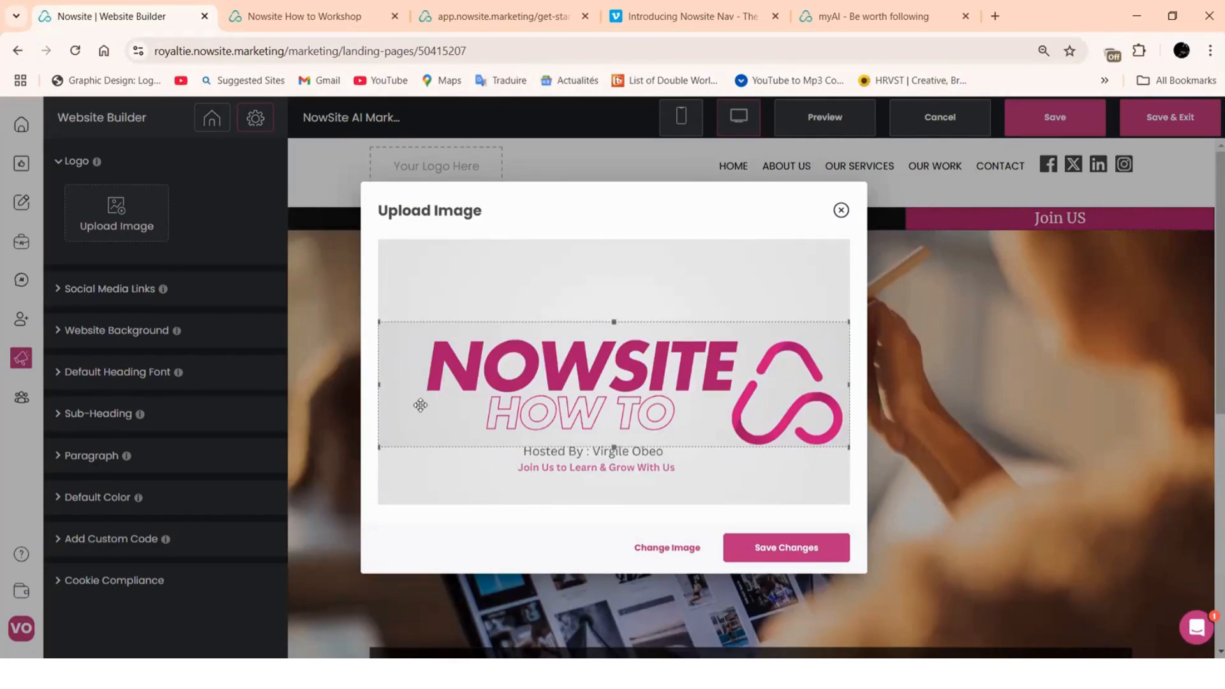
click(815, 548)
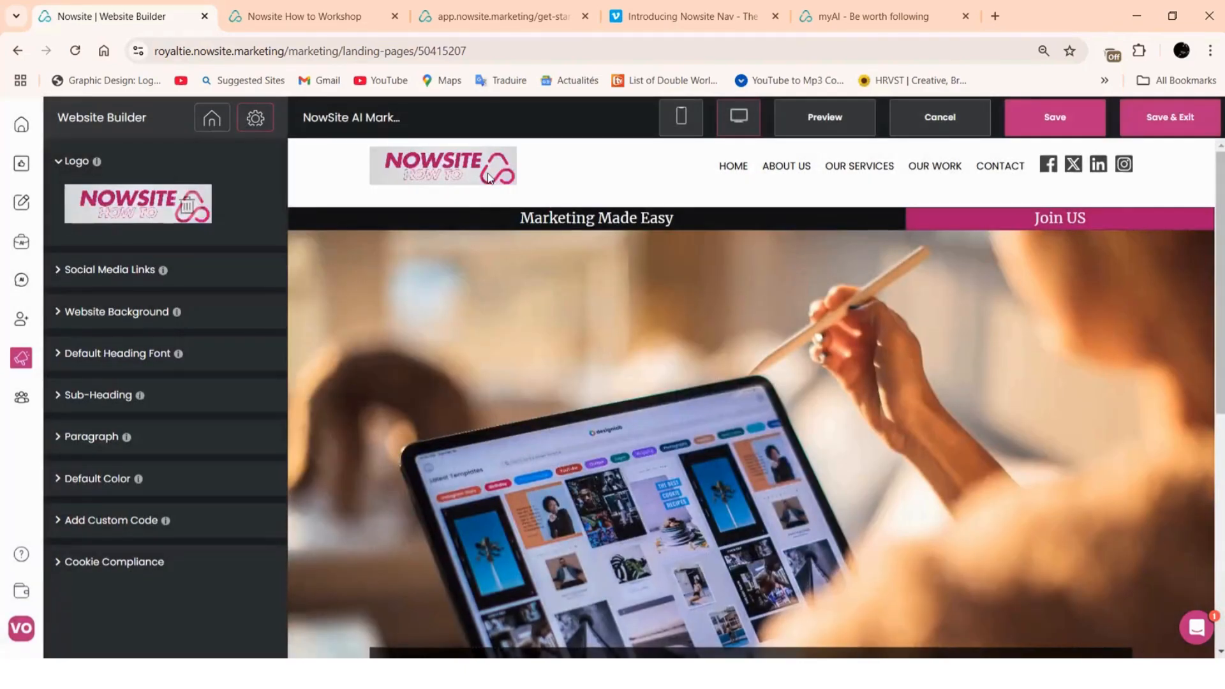
click(1055, 127)
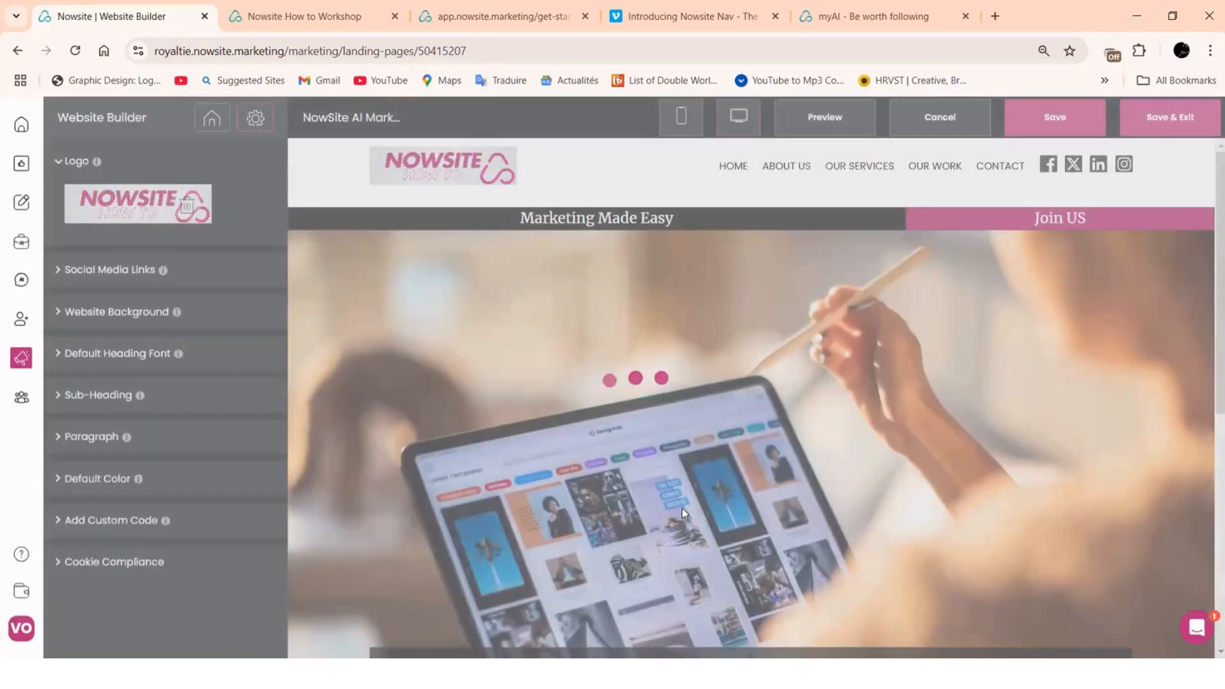
scroll(1003, 209, down, 8)
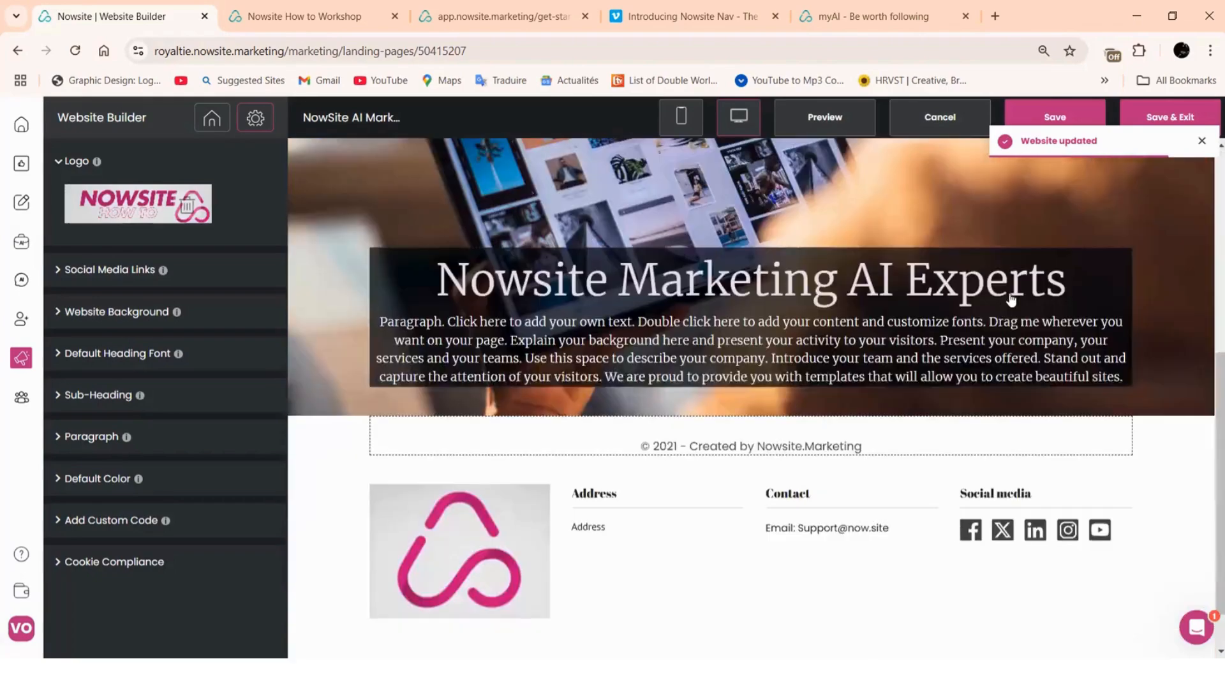
scroll(968, 362, up, 8)
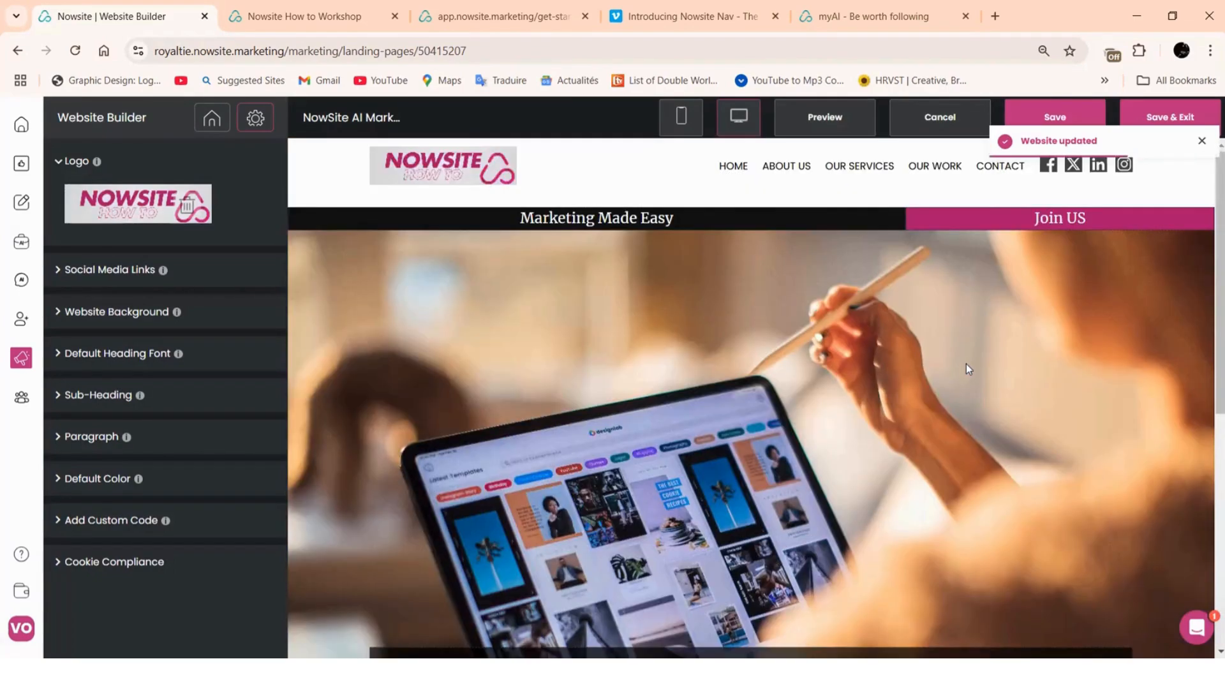
scroll(960, 370, down, 4)
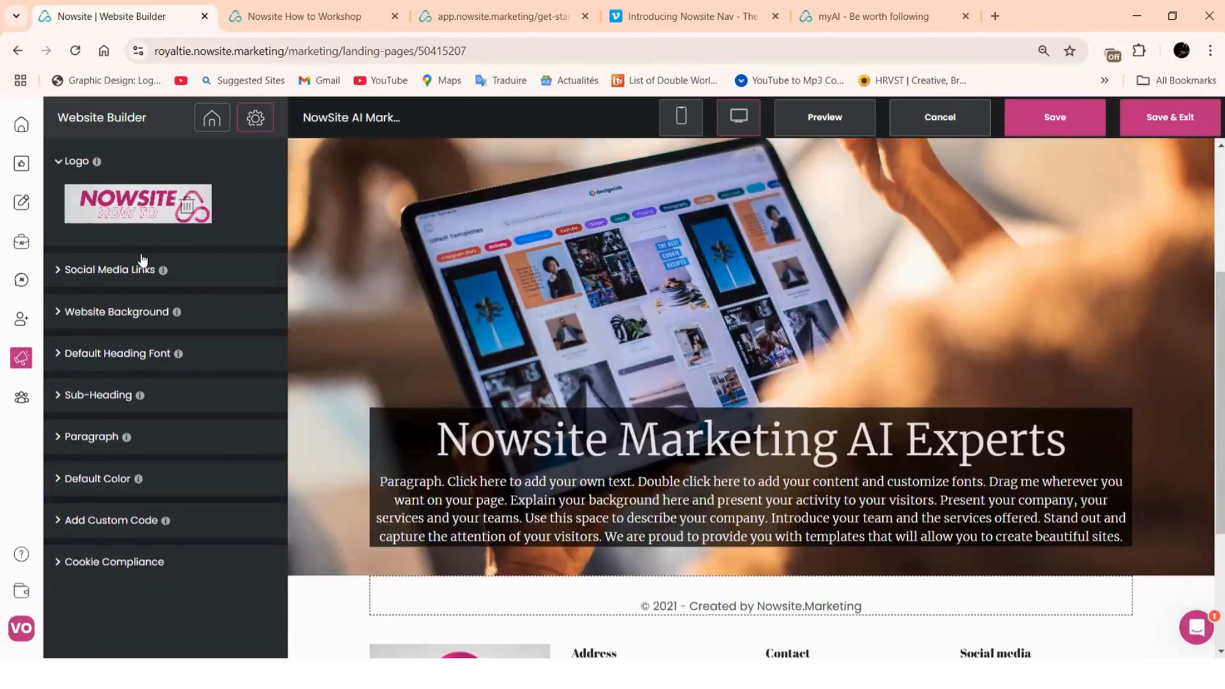
Replace the 'Untitled' Business Name with the copied website name 'NowSite AI Marketing Experts'
click(213, 123)
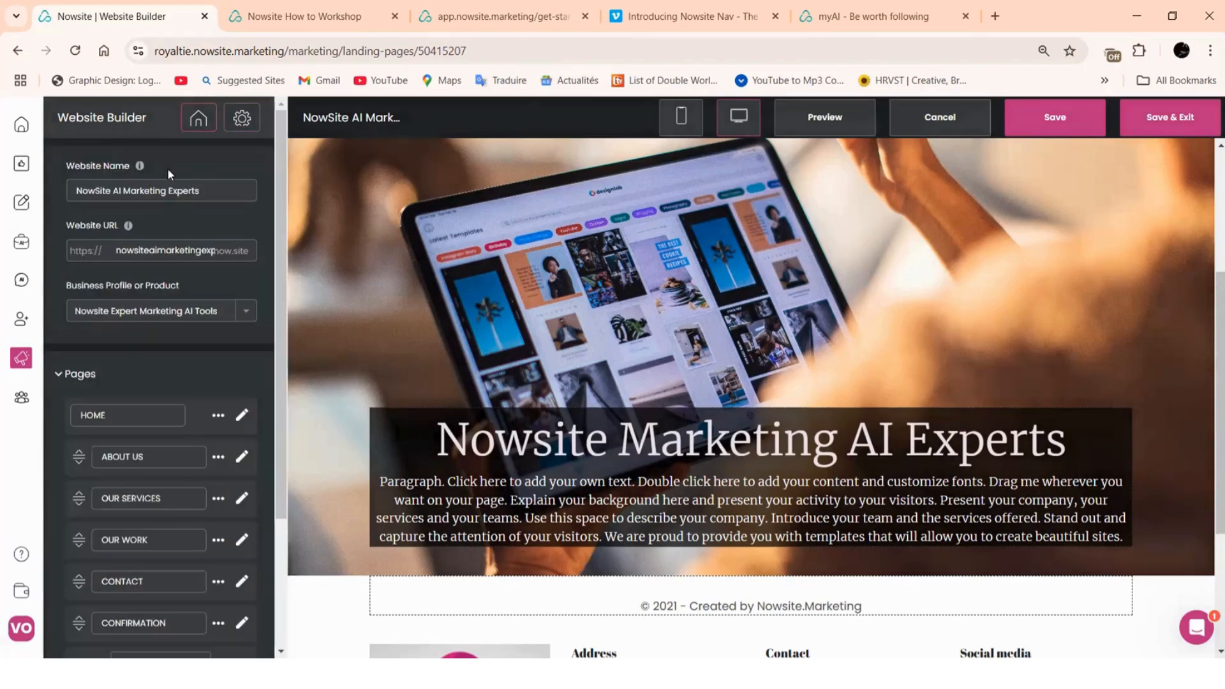
scroll(85, 290, down, 3)
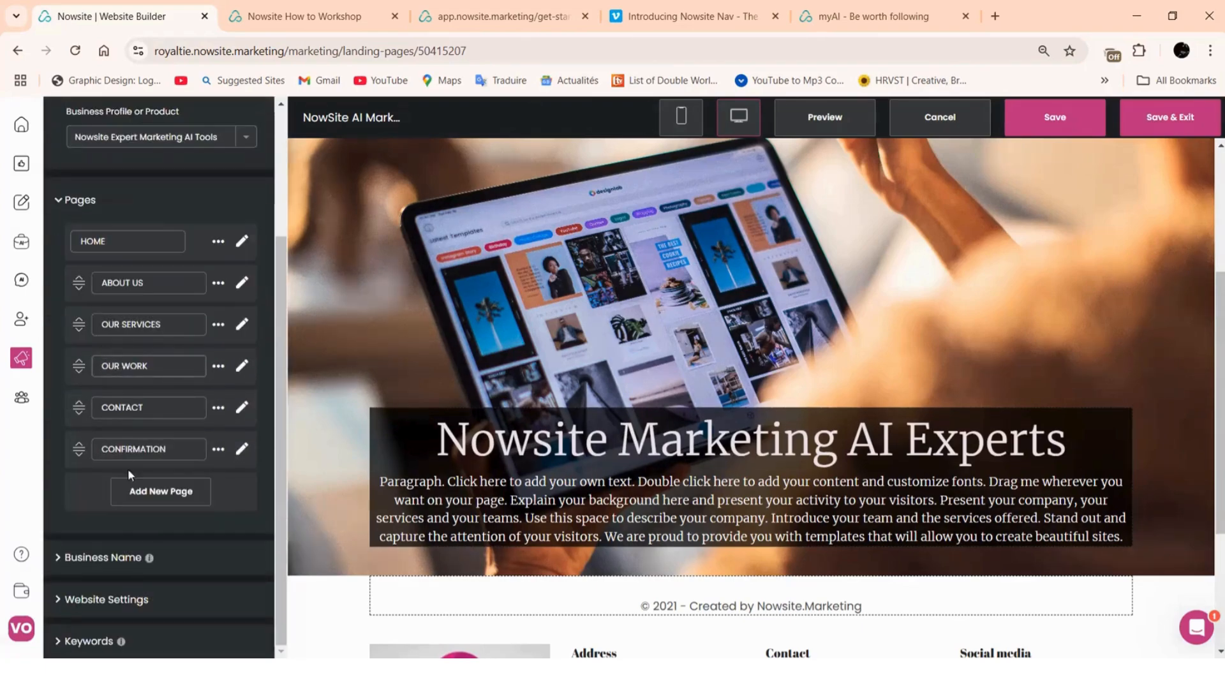
click(114, 561)
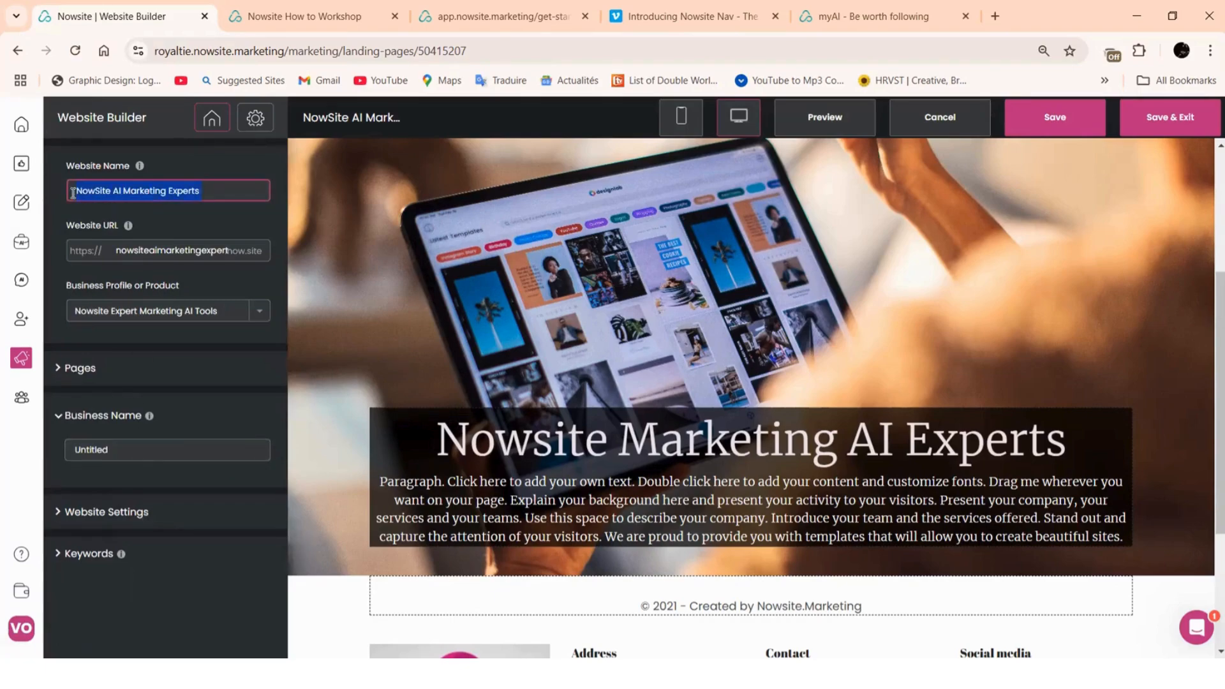
right_click(127, 191)
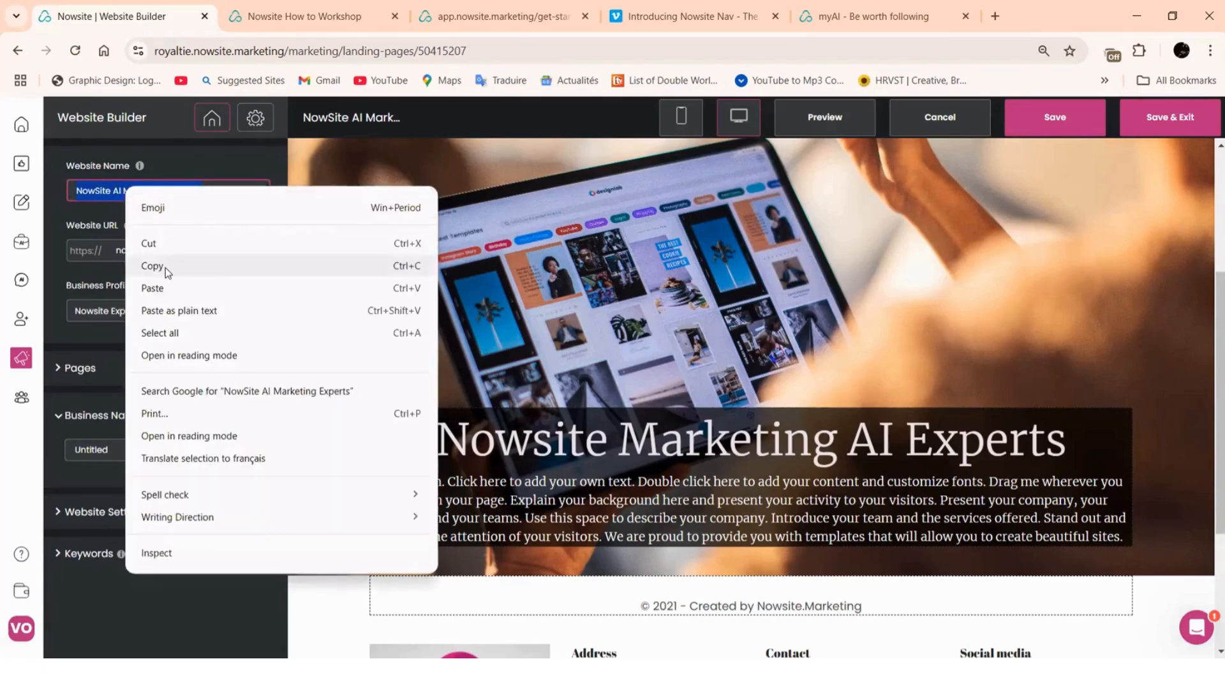
click(164, 268)
drag(125, 453, 69, 454)
right_click(92, 451)
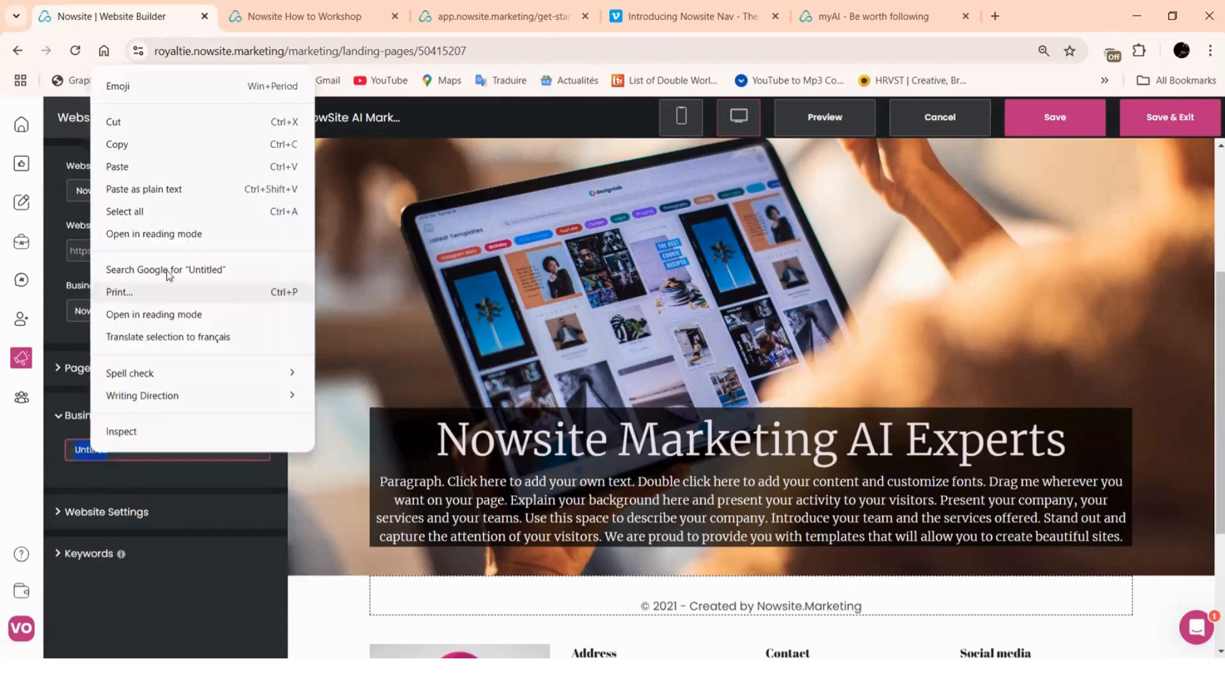
click(118, 167)
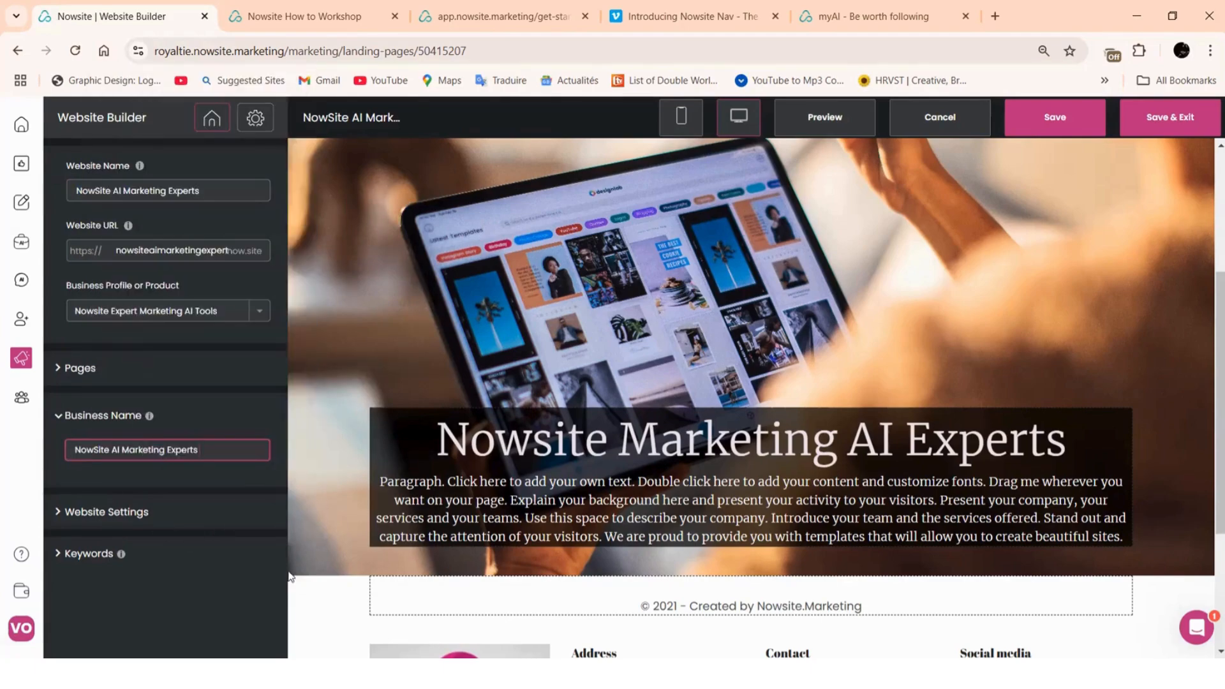
click(96, 510)
scroll(163, 396, down, 3)
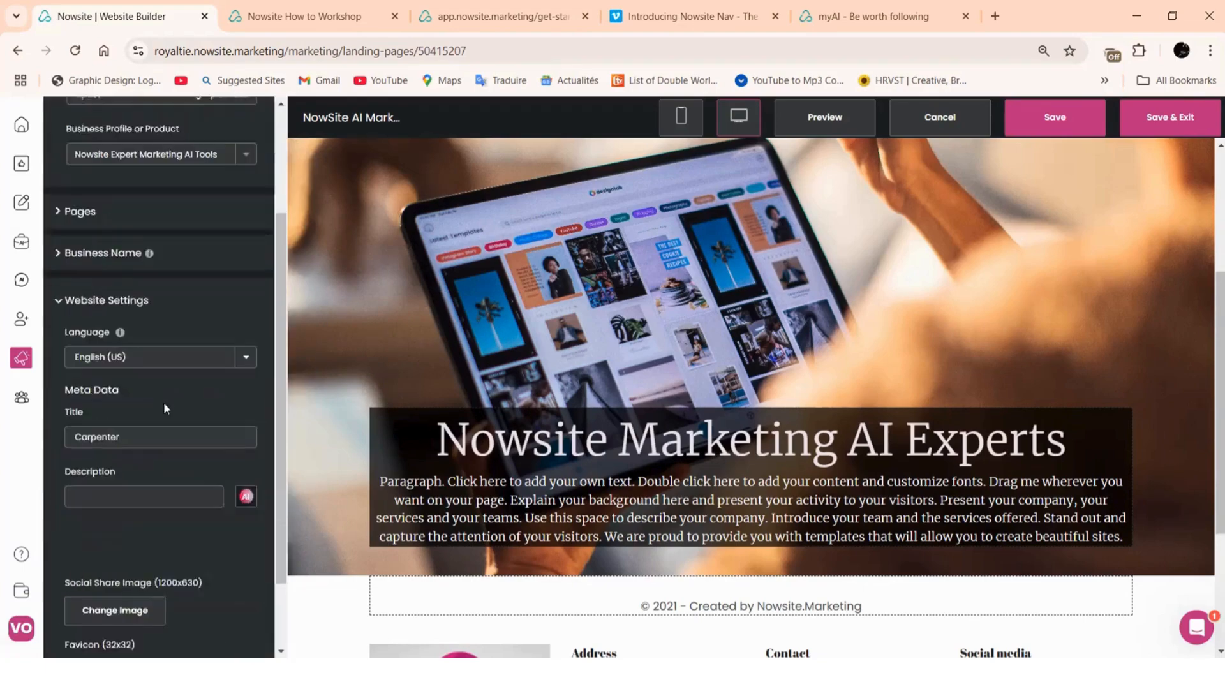
scroll(144, 497, down, 2)
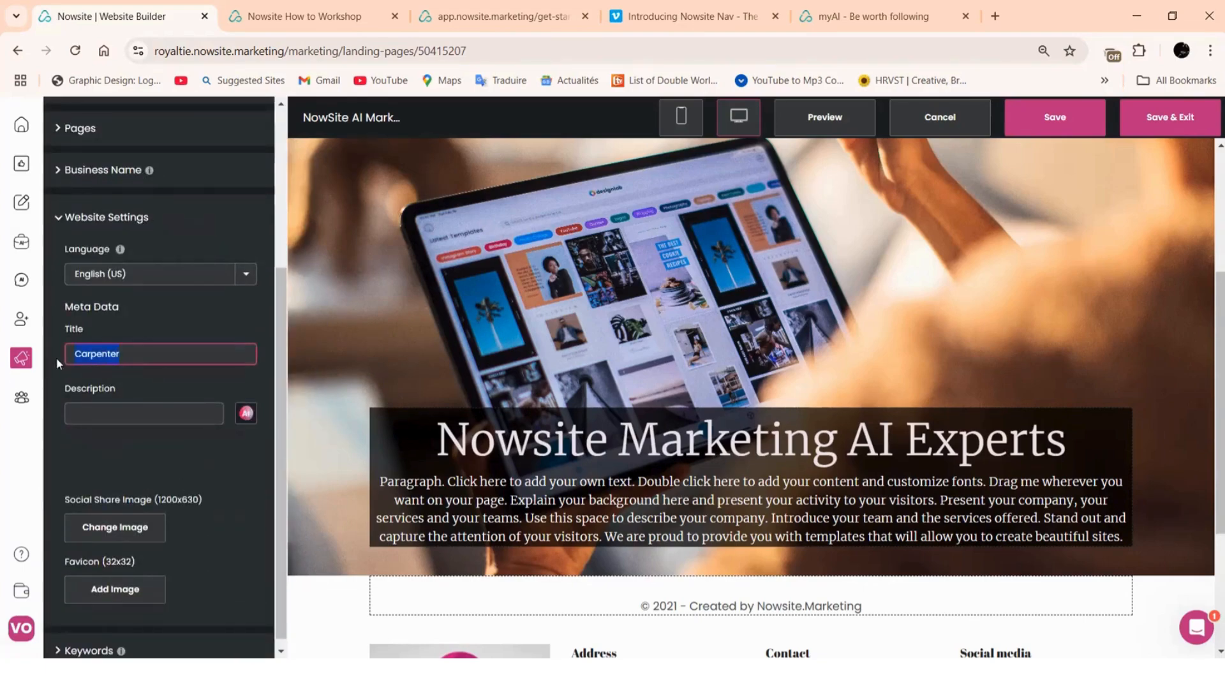
Paste 'NowSite AI Marketing Experts' over the 'Carpenter' meta title and launch the AI description writer
right_click(86, 359)
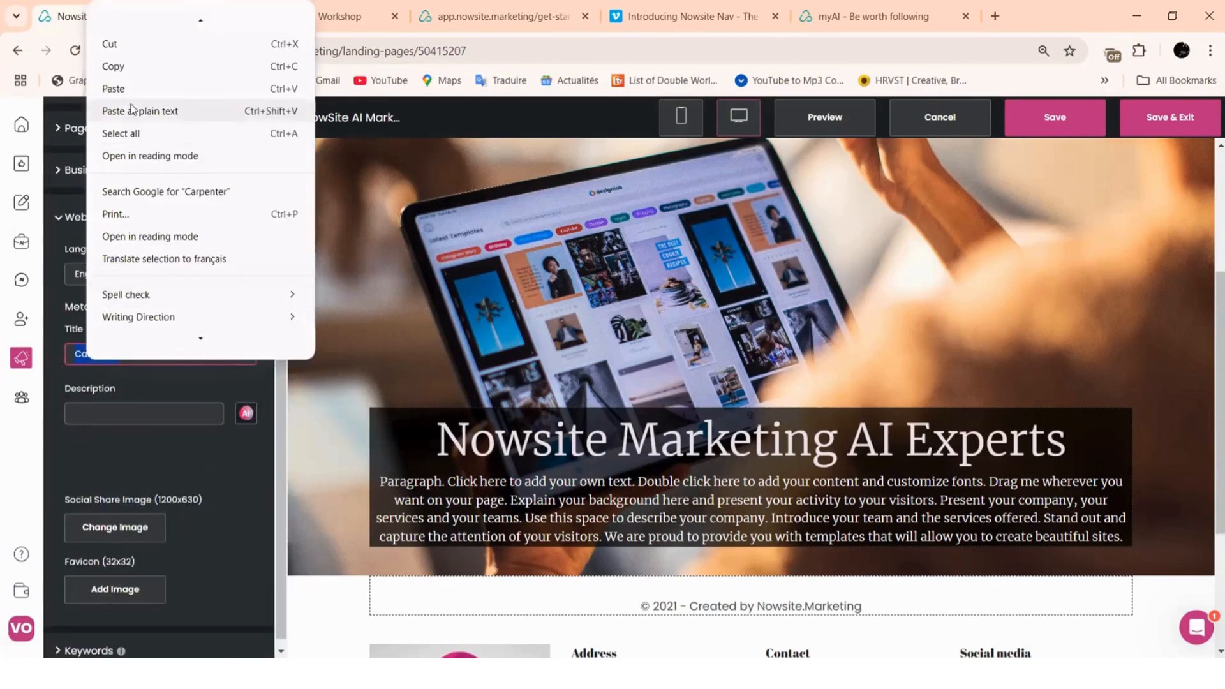
click(114, 84)
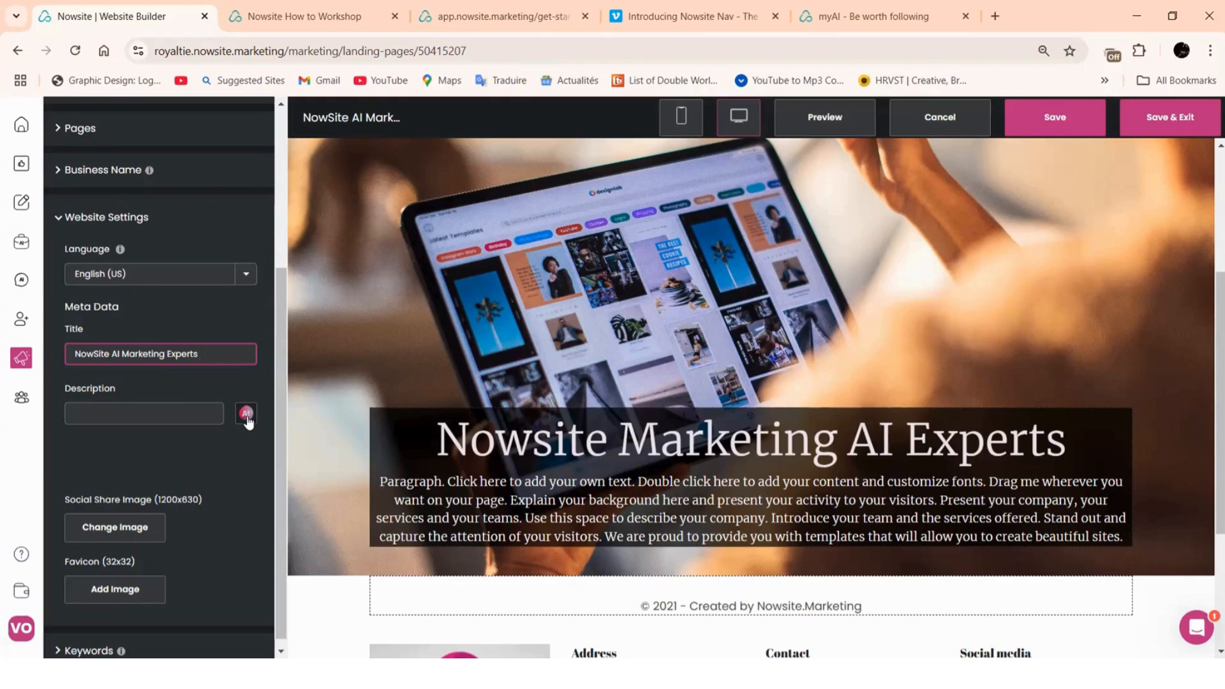
scroll(594, 514, down, 1)
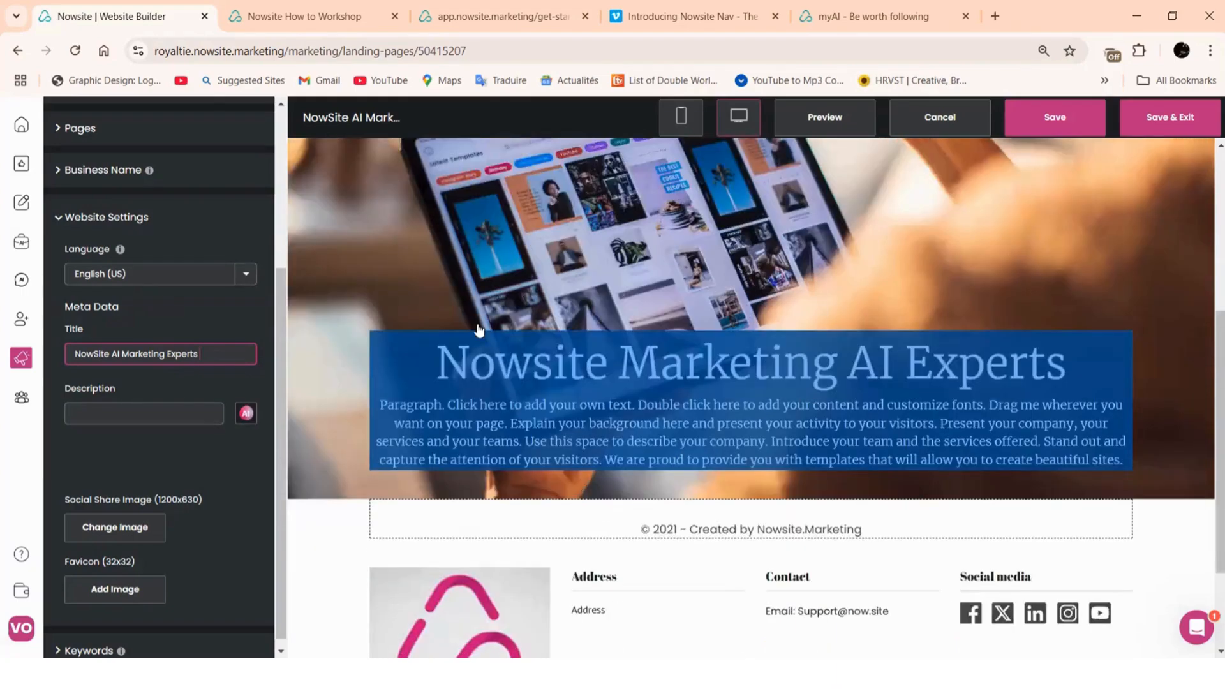
scroll(479, 329, down, 1)
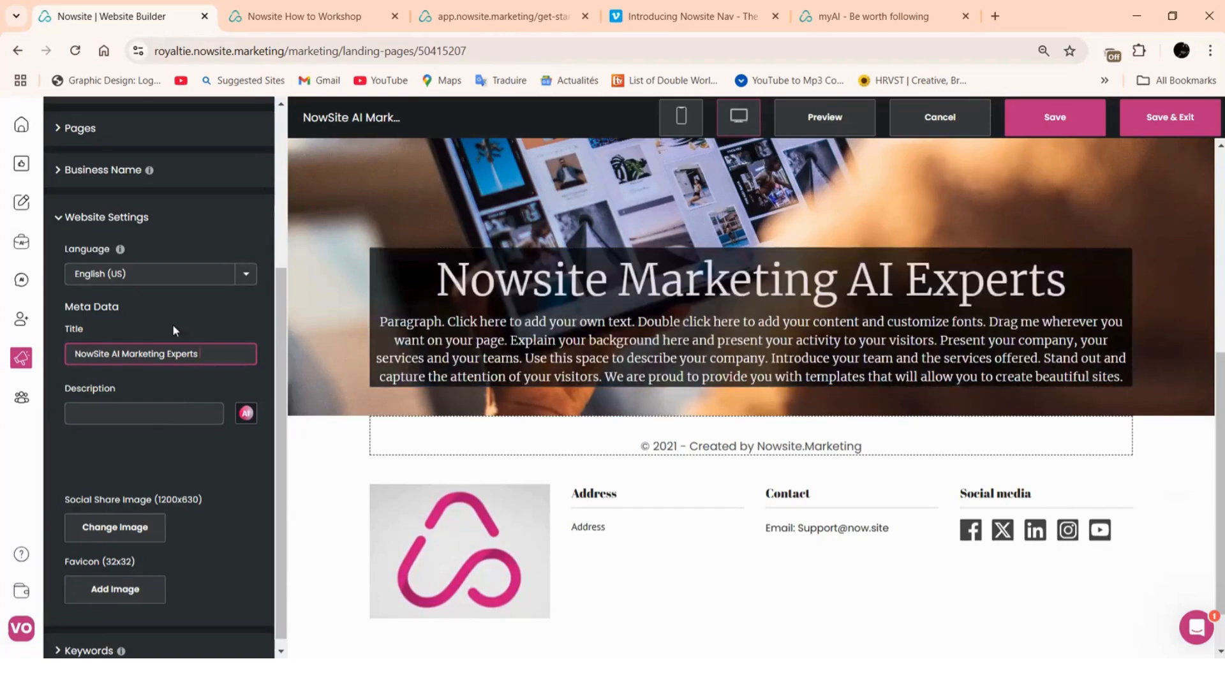
click(246, 414)
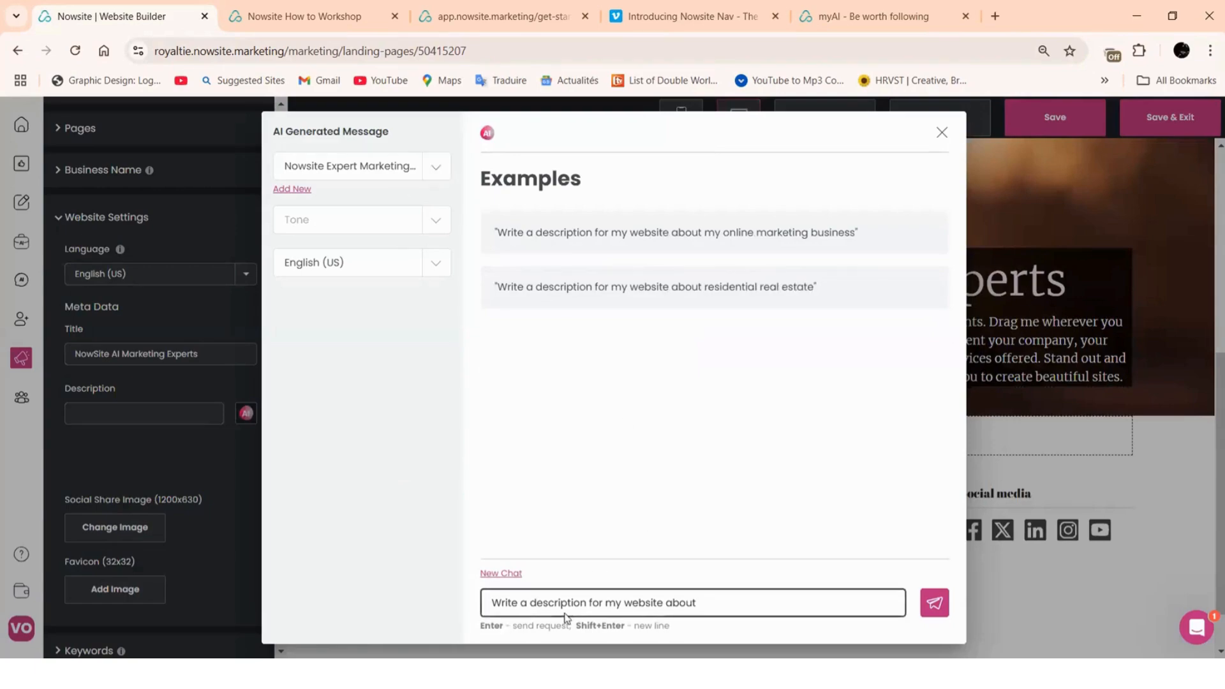
Tick the Friendly, Professional, Persuasive, Excited and Formal tones and send the AI description request
click(418, 220)
click(280, 259)
click(279, 288)
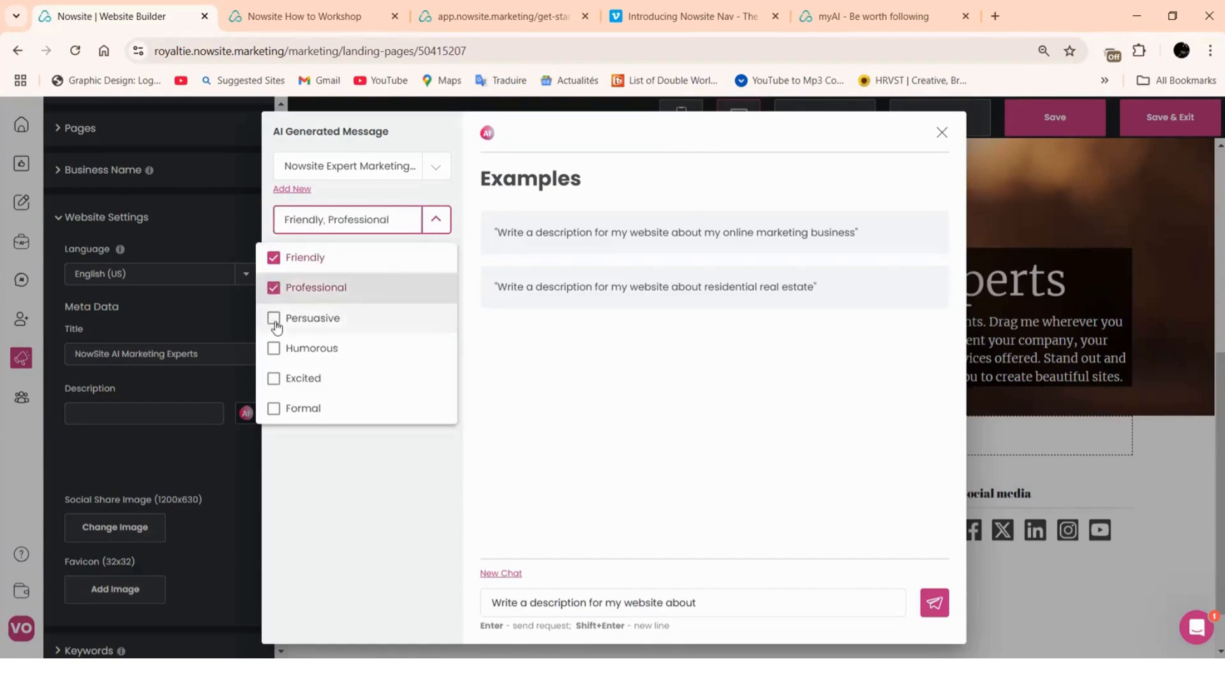
click(279, 319)
click(279, 383)
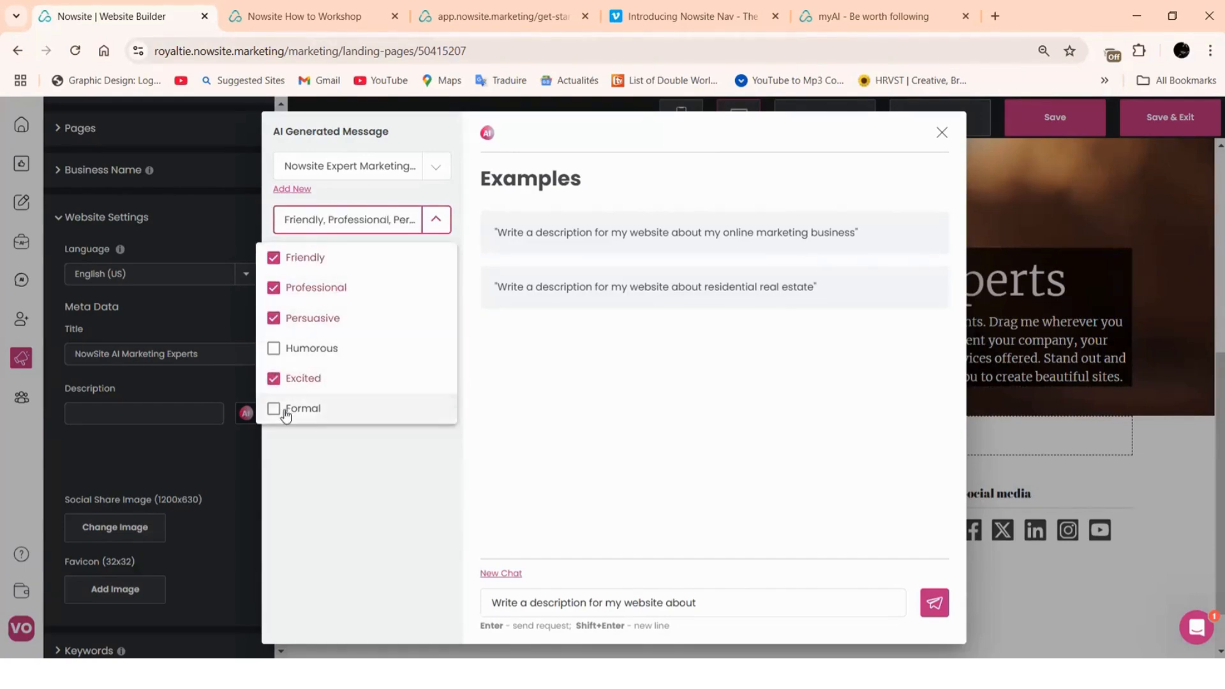
click(280, 412)
click(326, 480)
click(725, 604)
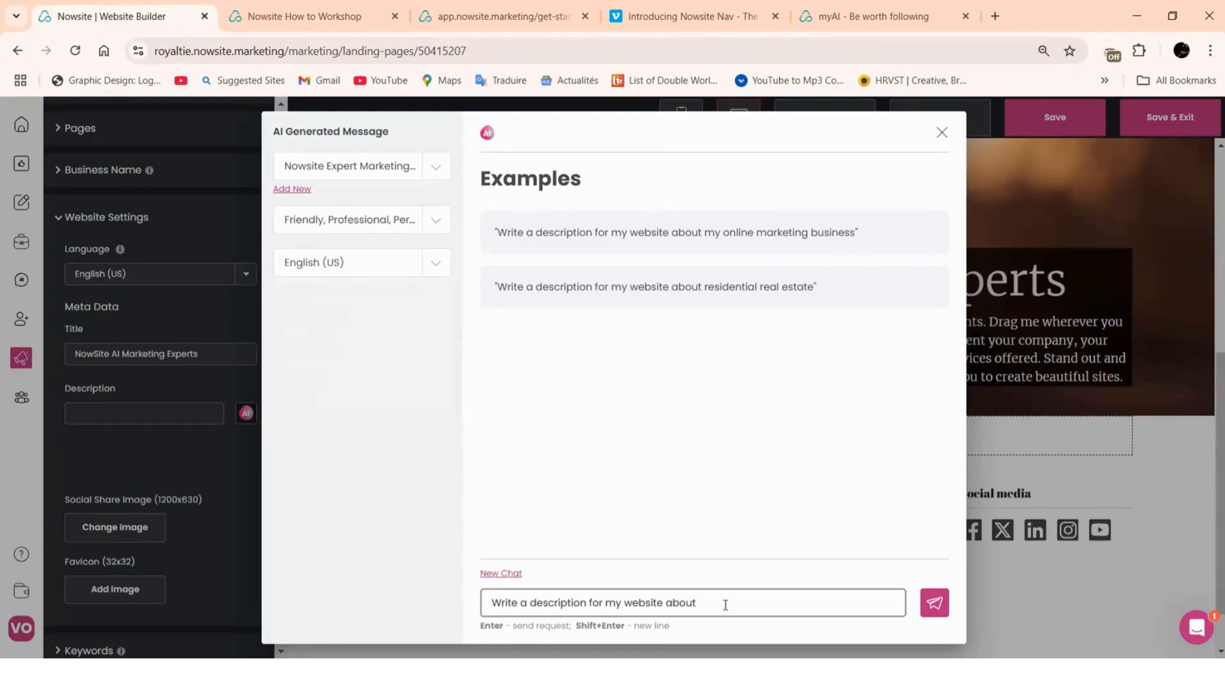
drag(720, 602, 633, 606)
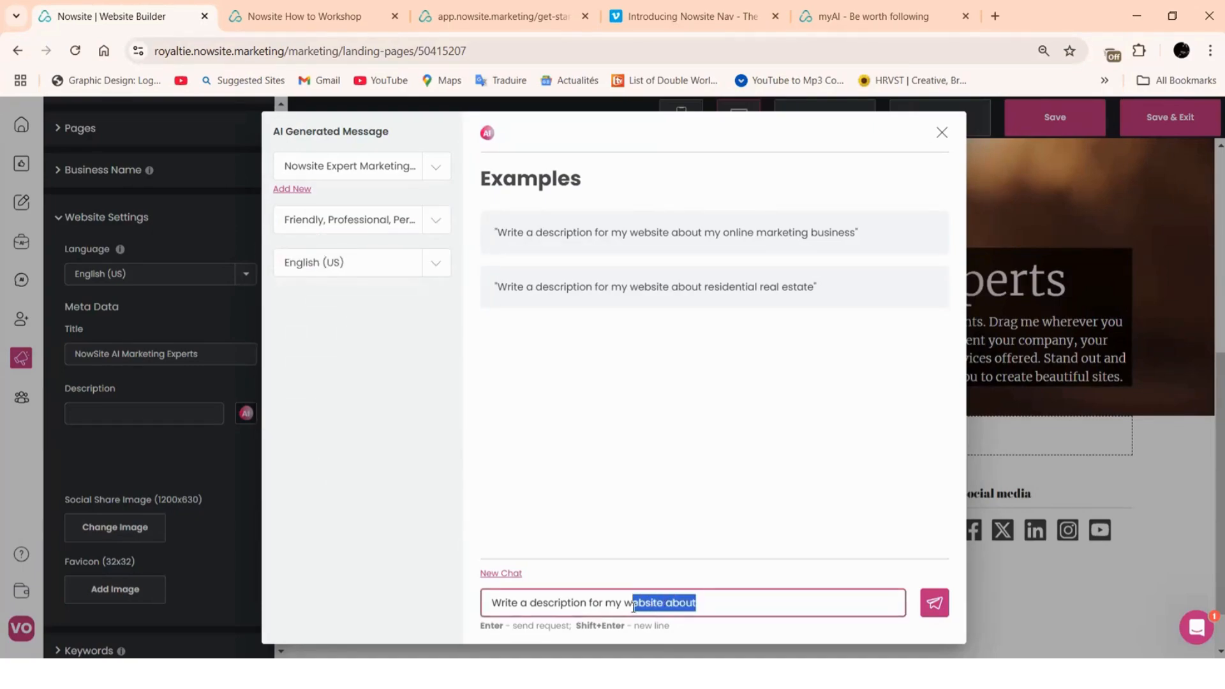
click(726, 596)
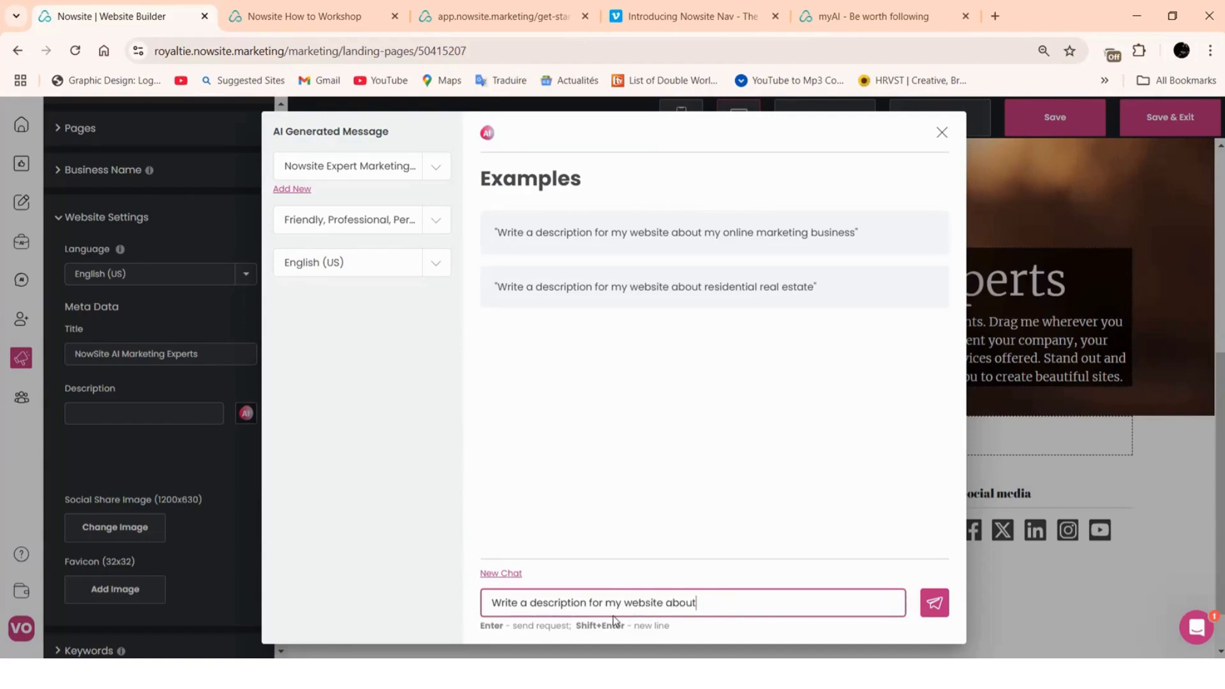
click(933, 604)
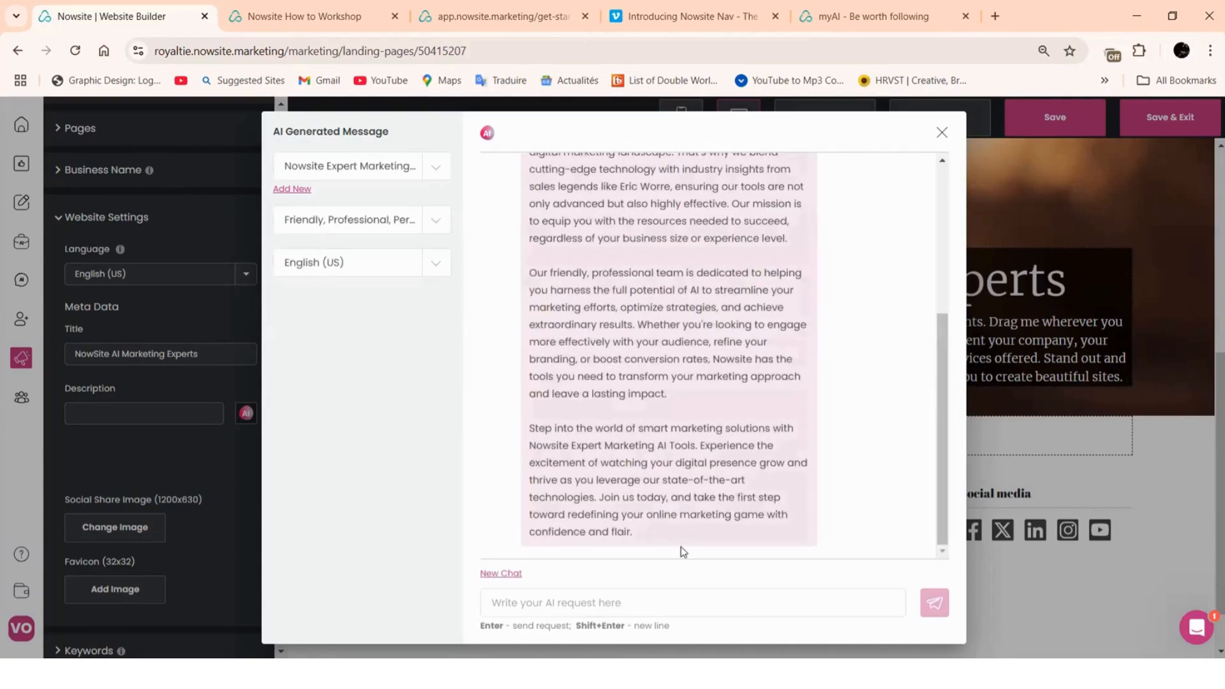
Copy the AI response's first paragraph into the meta Description field
scroll(660, 408, up, 4)
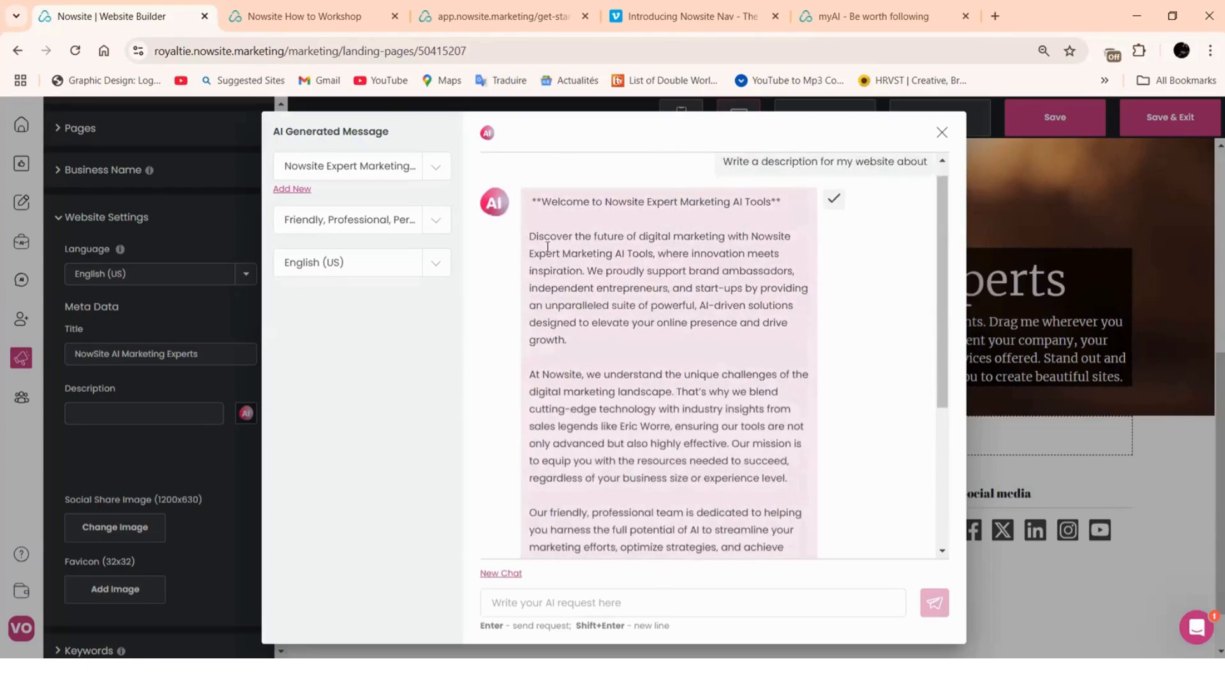
drag(528, 238, 590, 347)
right_click(585, 318)
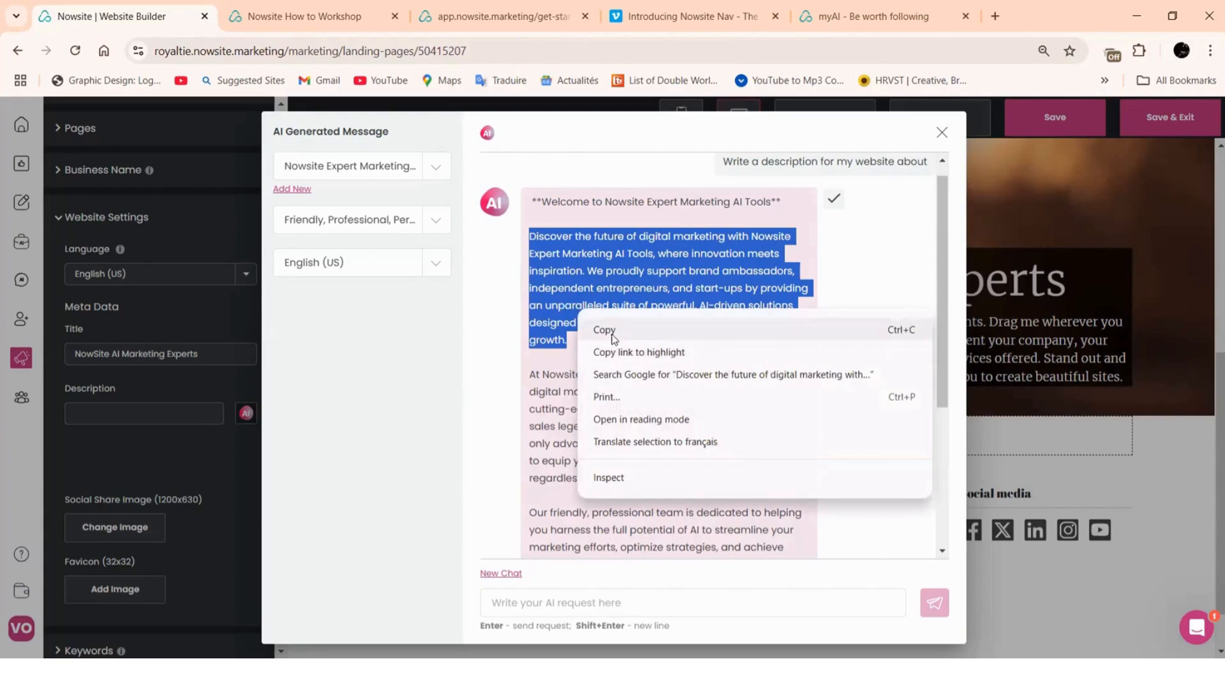
click(610, 330)
click(834, 199)
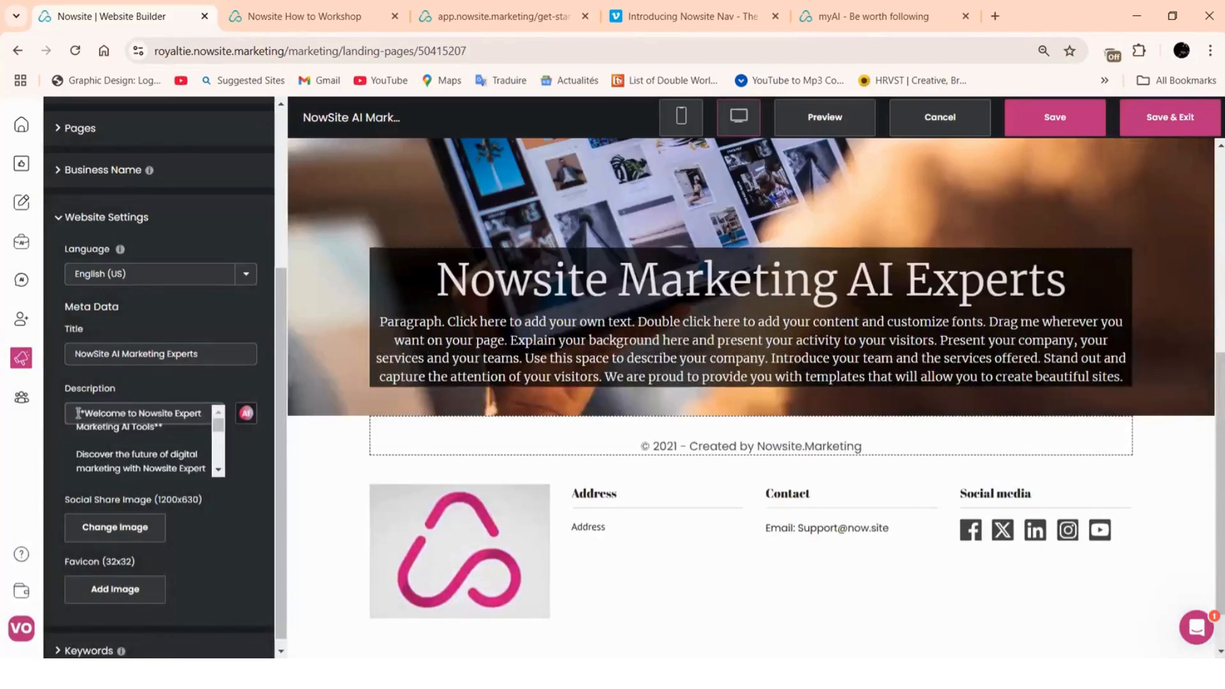
drag(95, 429, 171, 538)
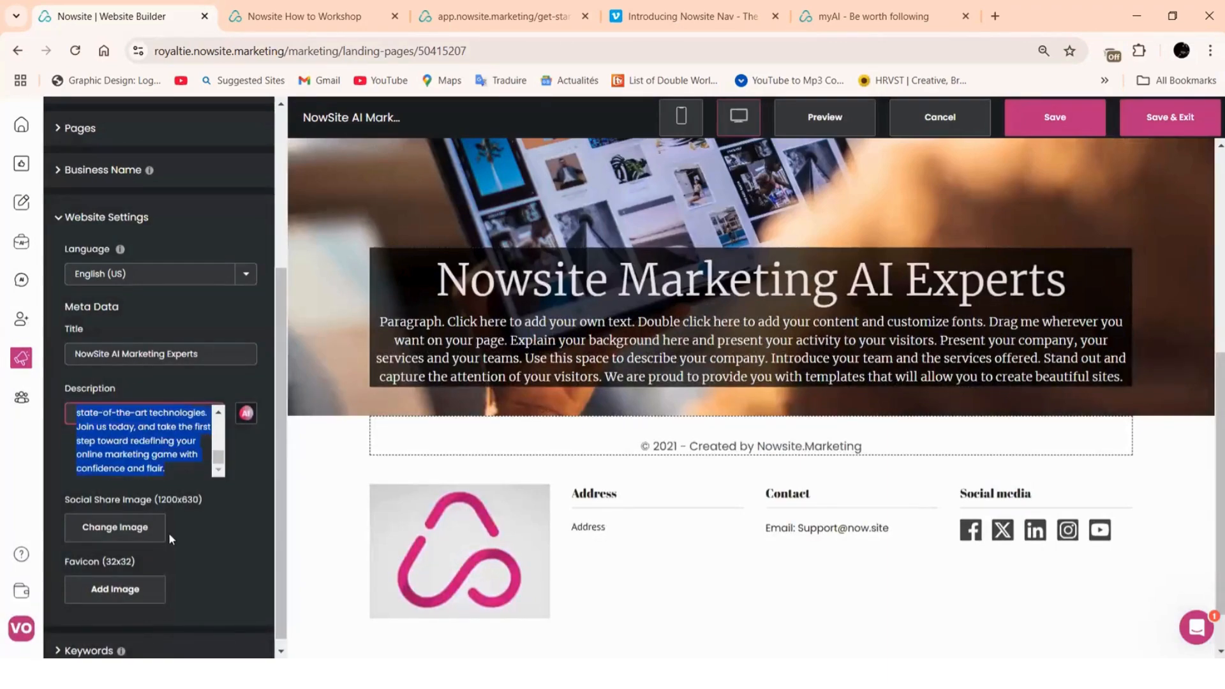
right_click(132, 464)
click(171, 185)
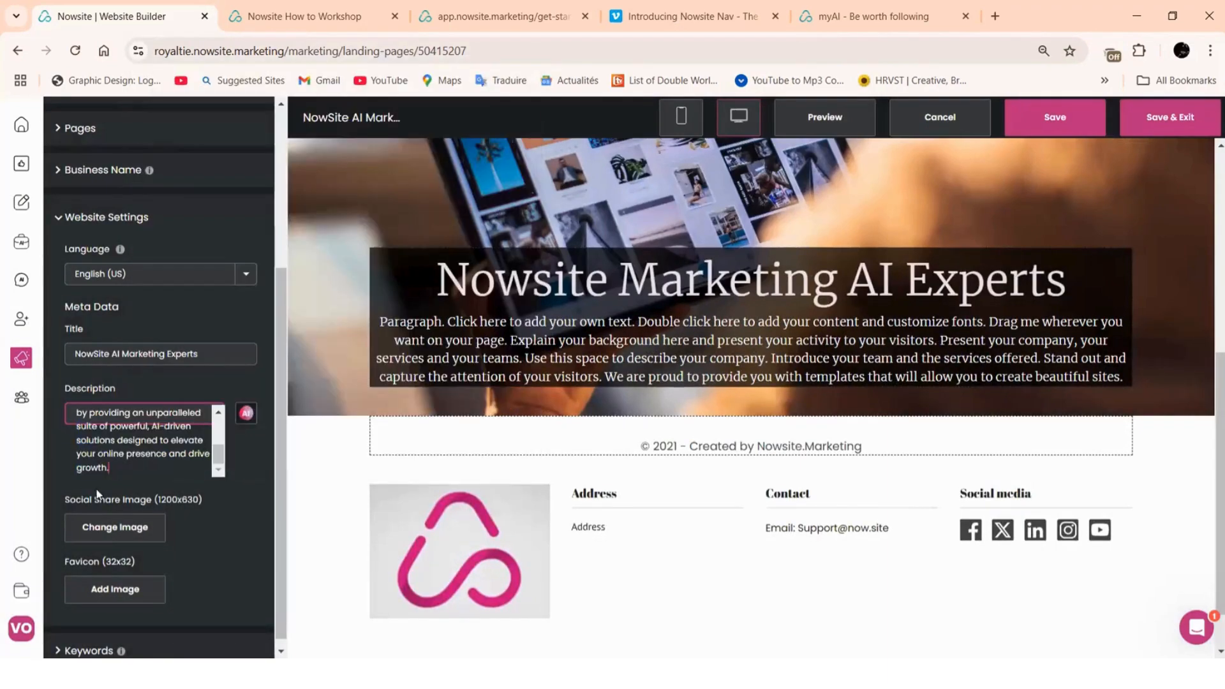
click(124, 536)
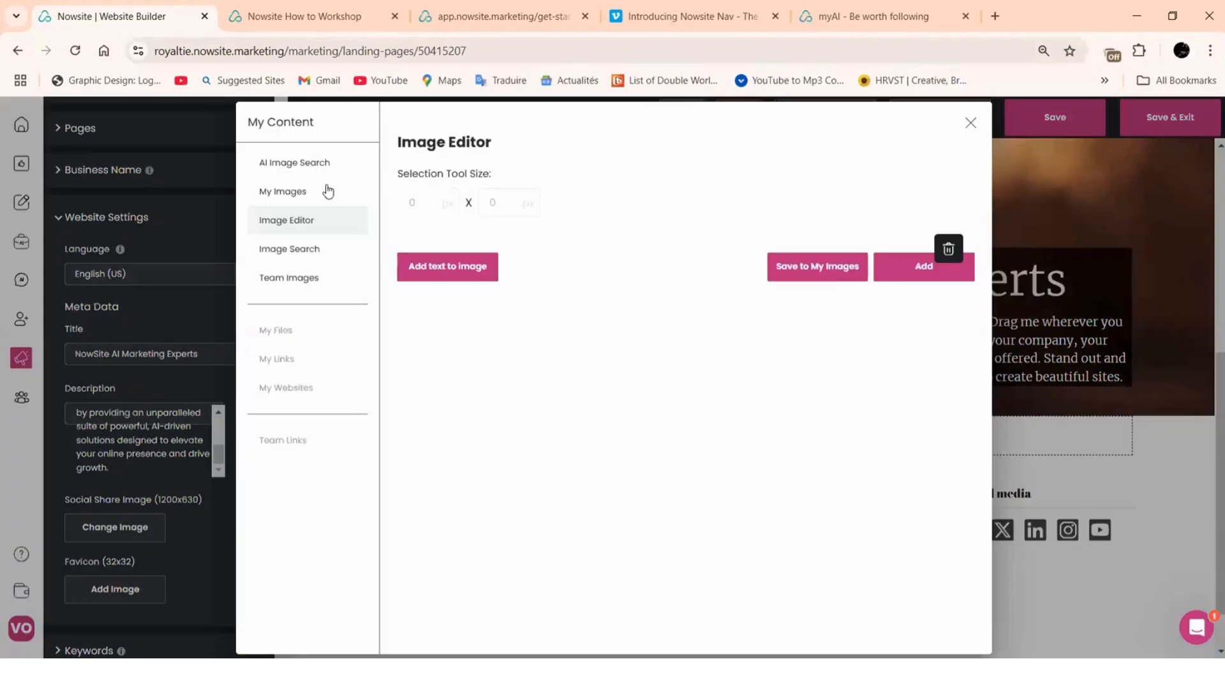
Choose the BRANDING image from My Images and set it as the social share image
click(296, 195)
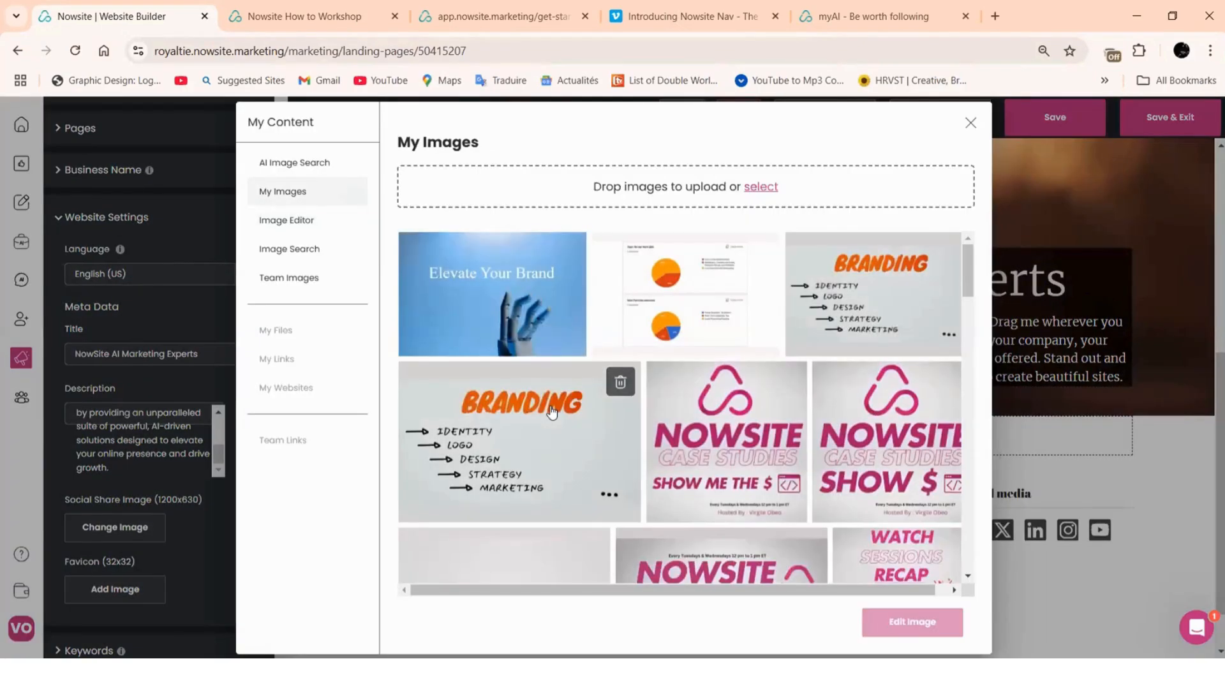
scroll(749, 473, down, 3)
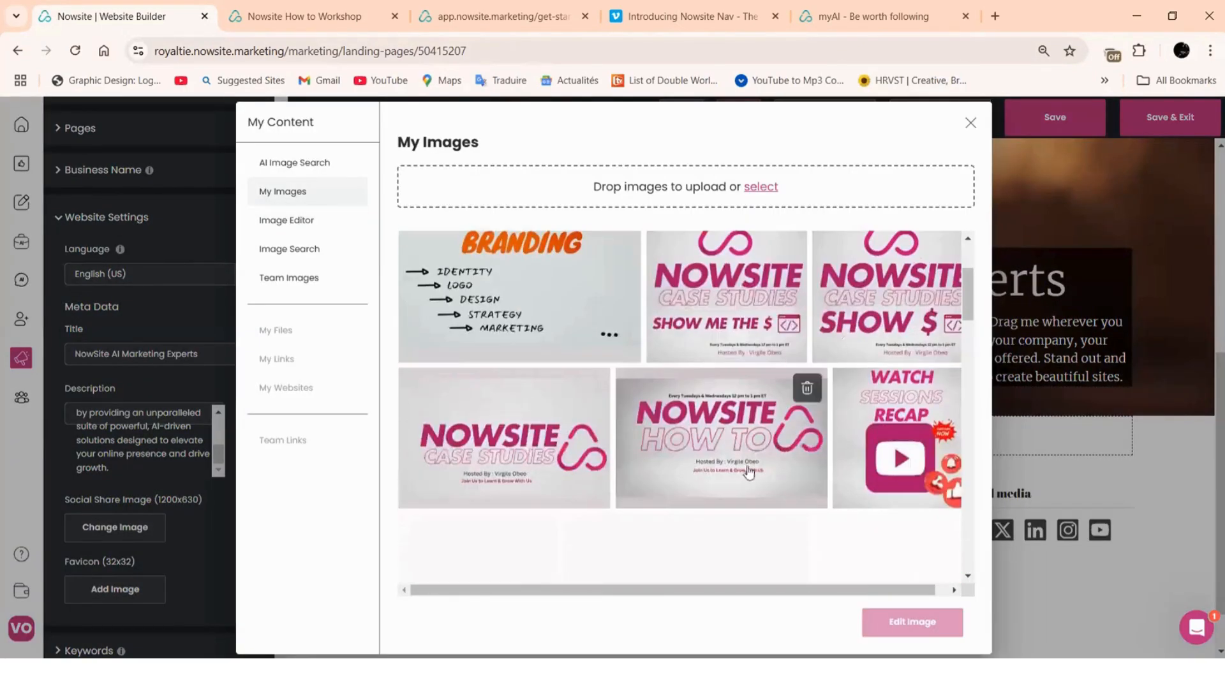
scroll(401, 284, up, 3)
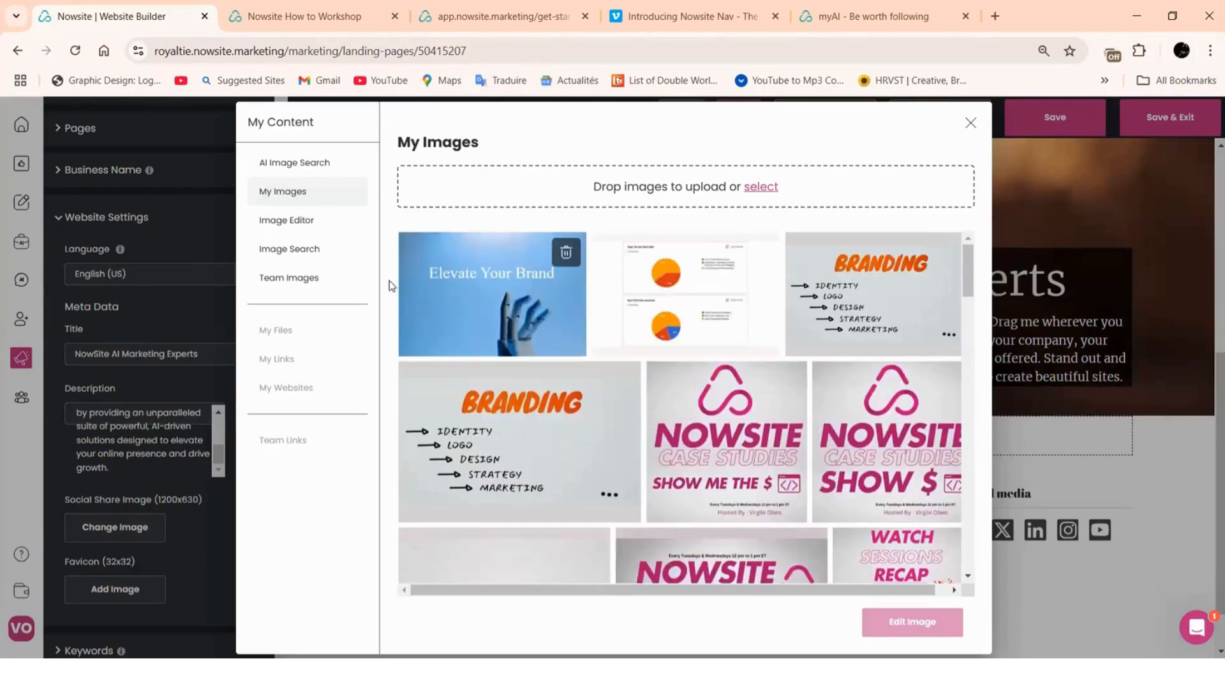
click(474, 468)
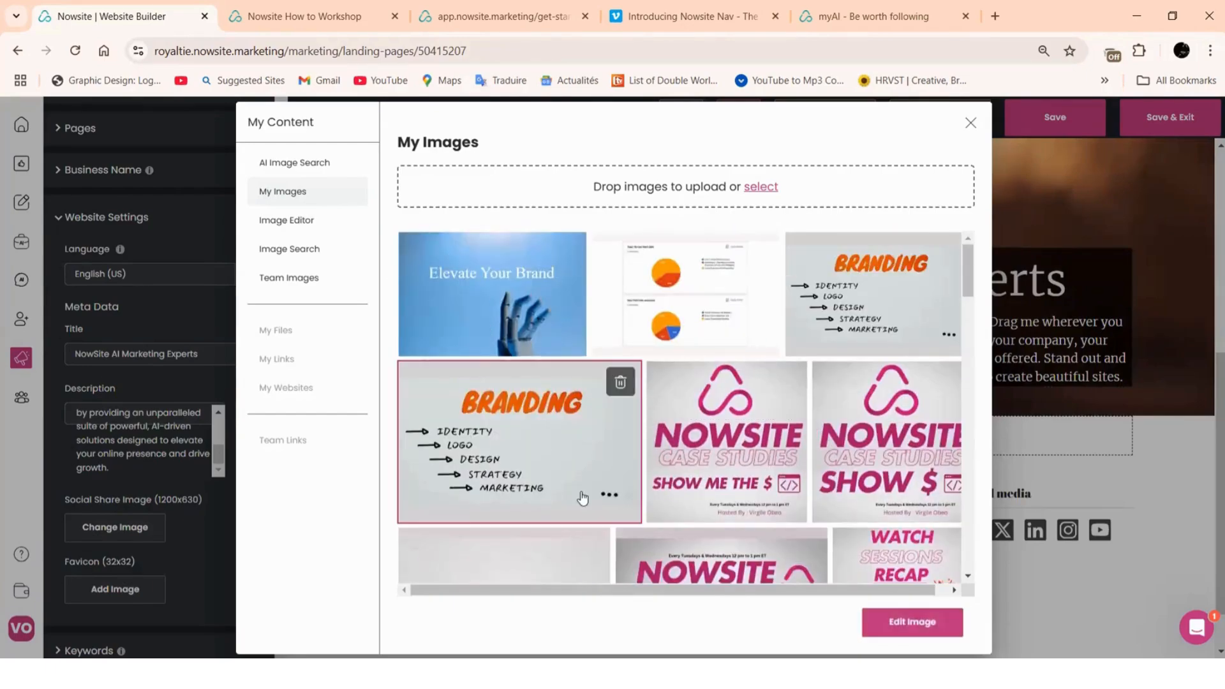
click(937, 626)
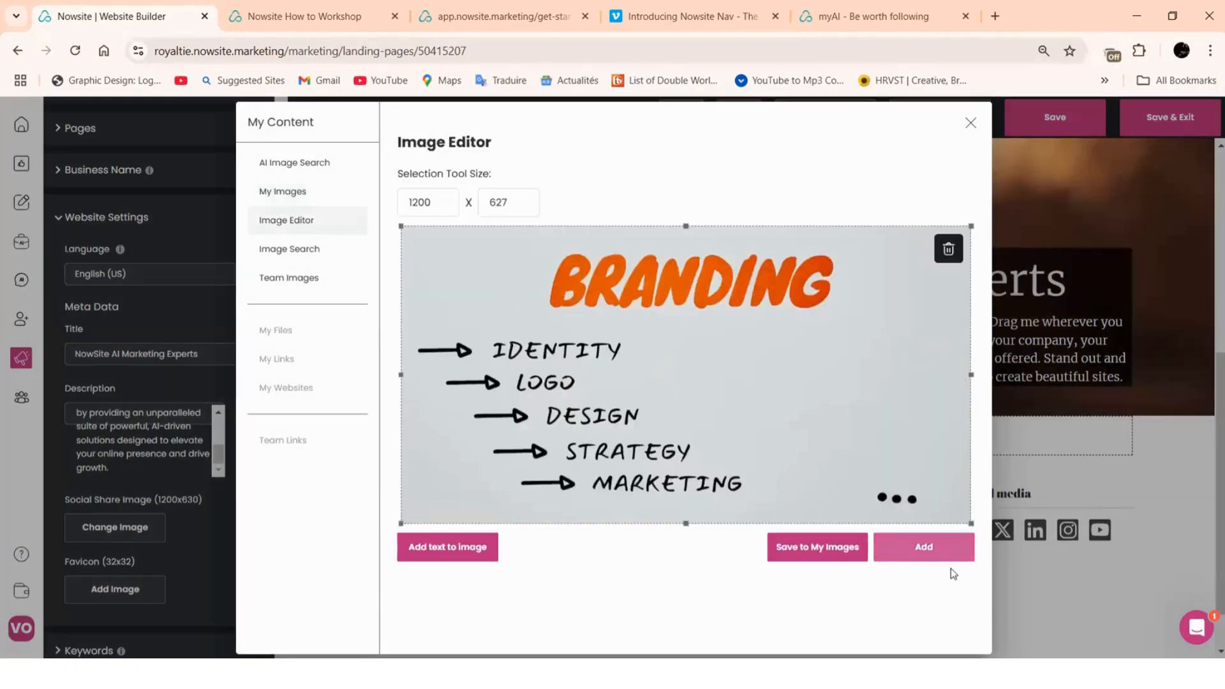
click(931, 556)
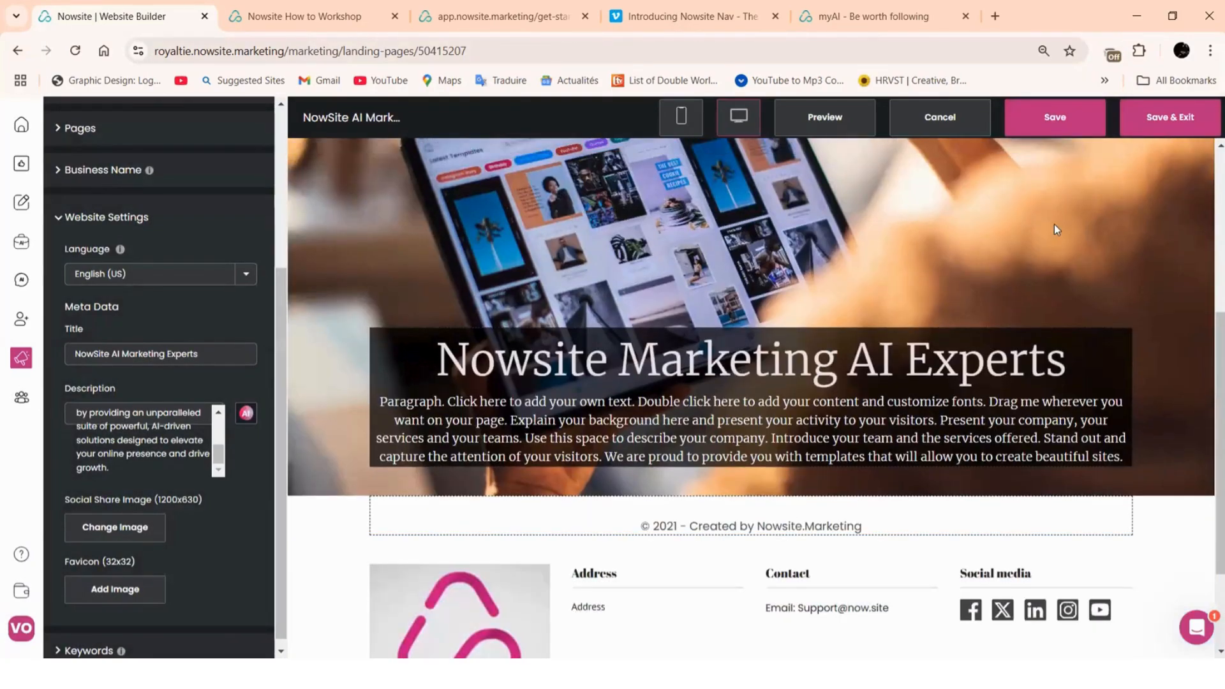
Save the website with the new share image
click(1054, 122)
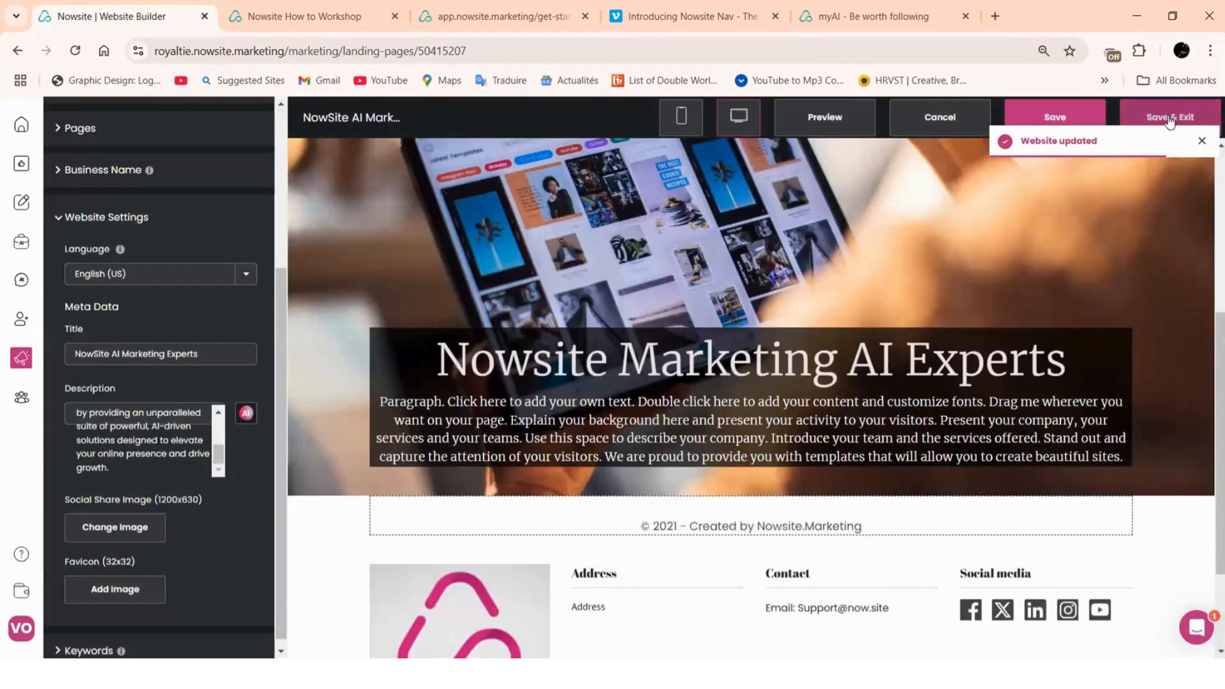
scroll(523, 333, up, 2)
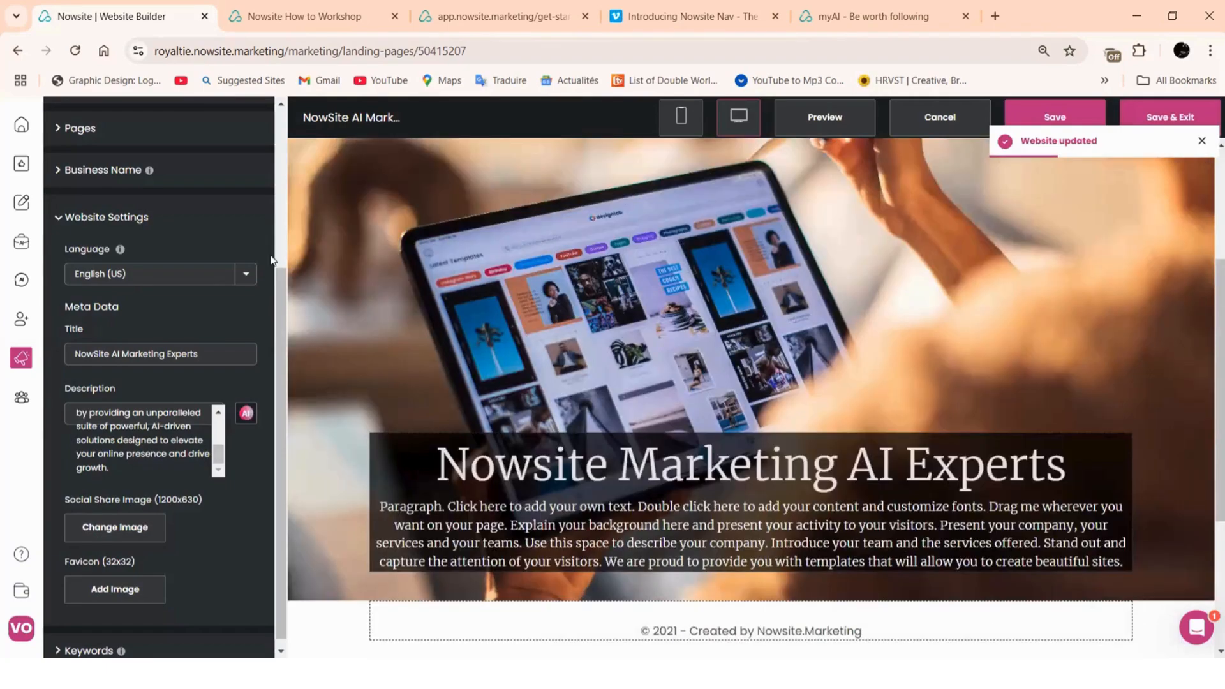
scroll(522, 328, up, 3)
scroll(162, 247, up, 3)
Rename the Our Services page to Our AI Plans
click(55, 297)
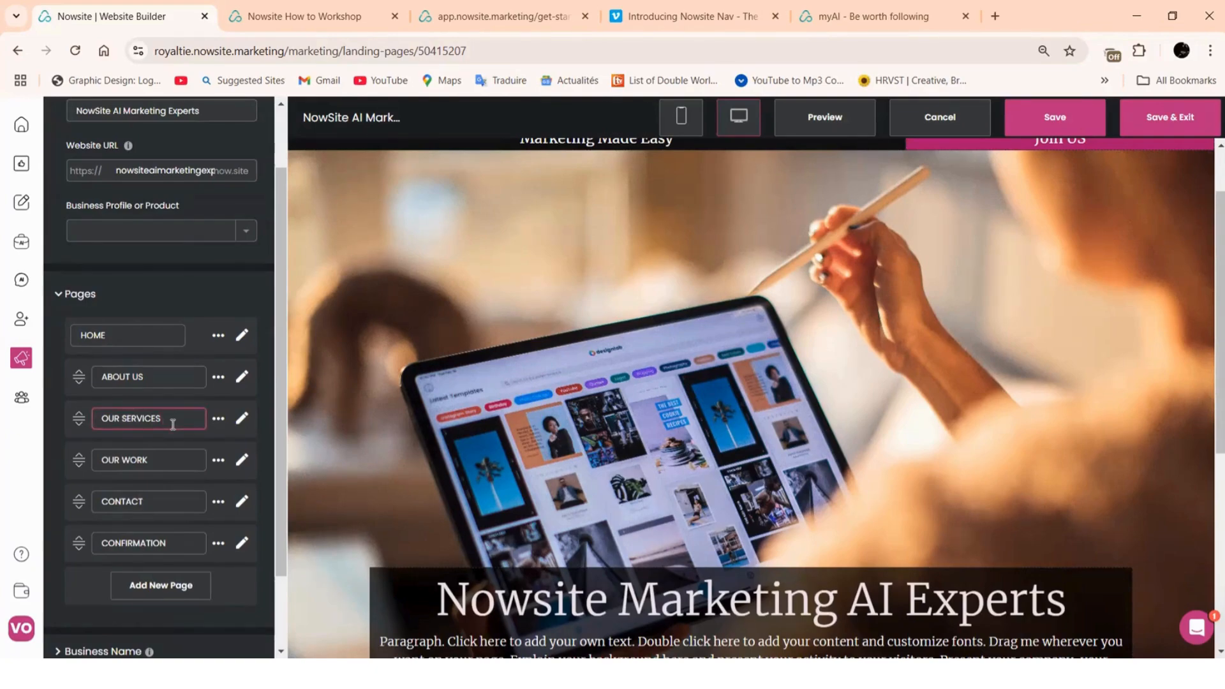
text(plan)
key(BackSpace)
key(BackSpace)
key(BackSpace)
key(BackSpace)
key(BackSpace)
key(BackSpace)
key(BackSpace)
key(BackSpace)
text(Plans)
text( AI)
Rename Our Work to Our Support and tidy the spacing in Our AI Plans
click(159, 463)
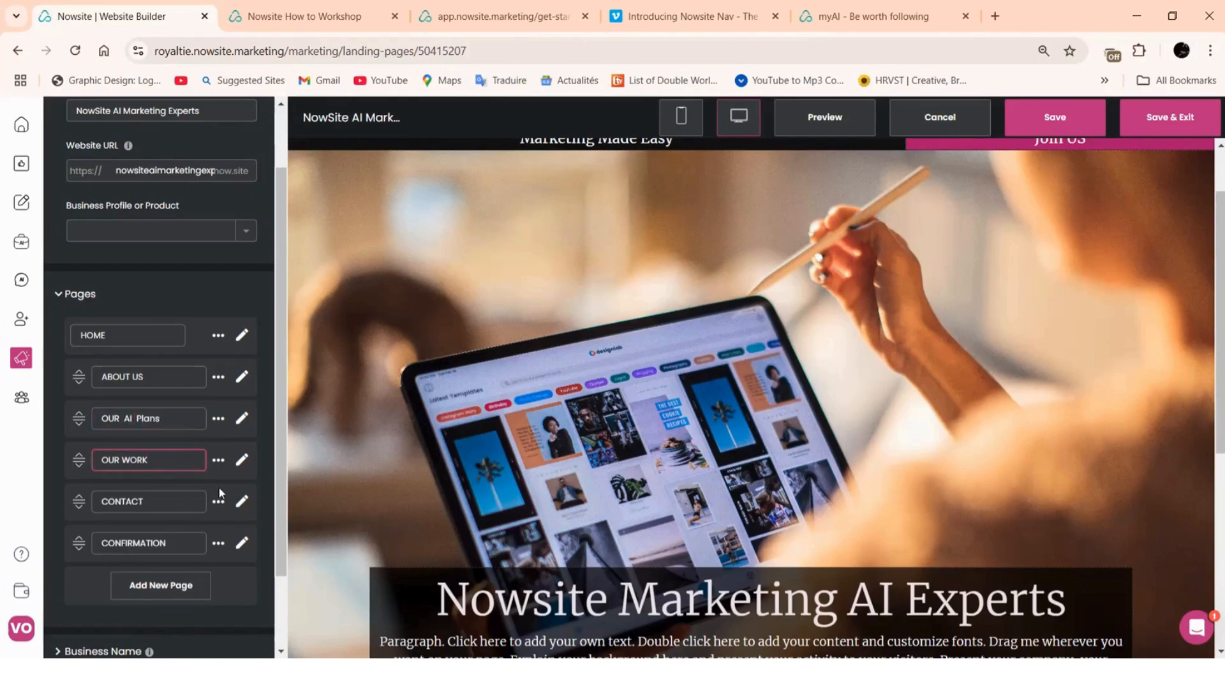
key(BackSpace)
key(BackSpace)
key(BackSpace)
text(Supp)
click(122, 422)
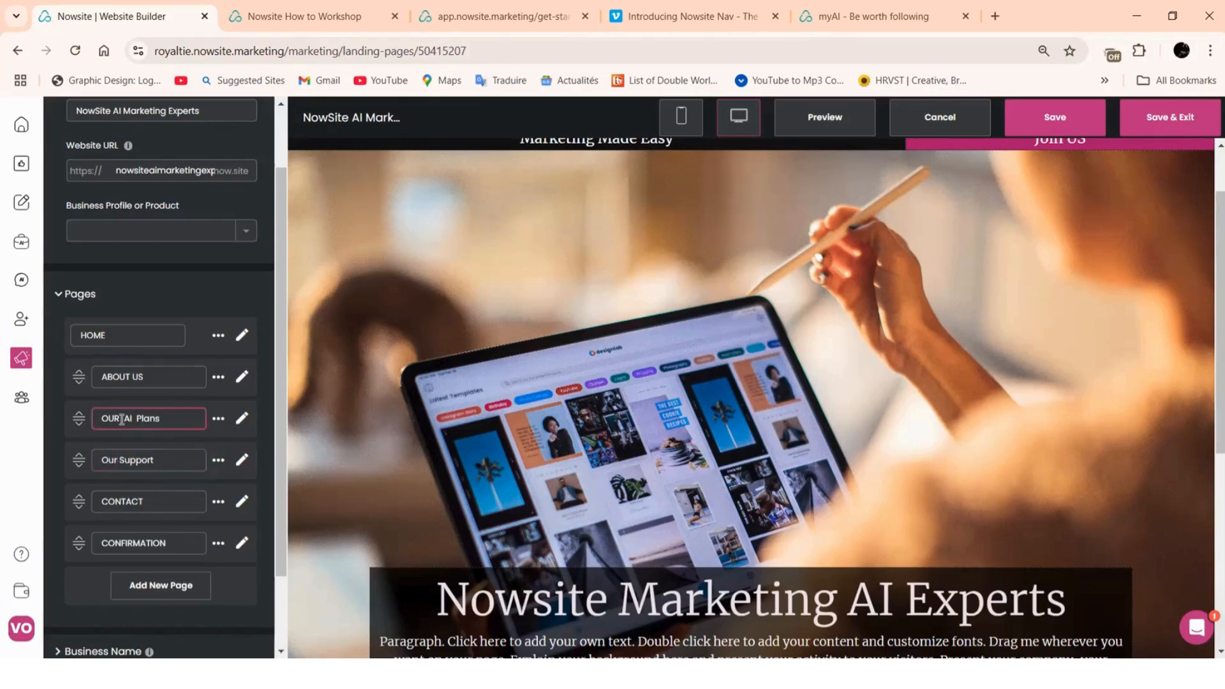
key(BackSpace)
key(BackSpace)
key(BackSpace)
text(ur)
Prefix the Confirmation page name with 'Booking', giving BookingCONFIRMATION
click(102, 552)
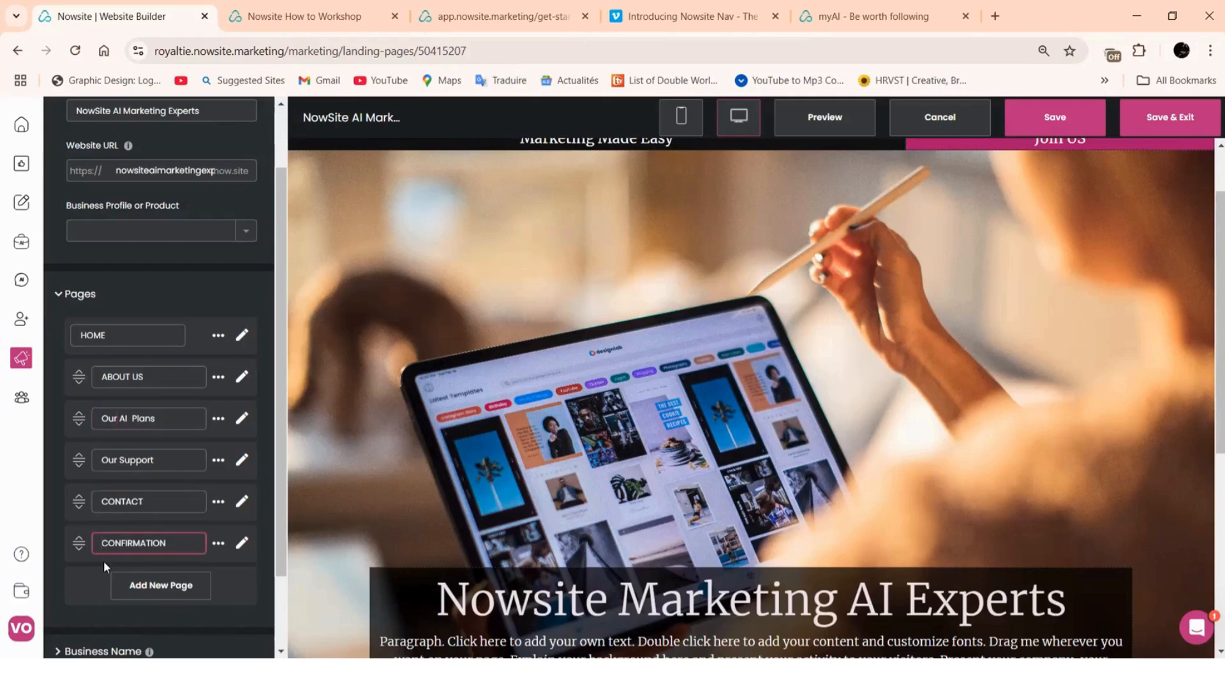
text(booking)
key(BackSpace)
key(BackSpace)
key(BackSpace)
text(ing)
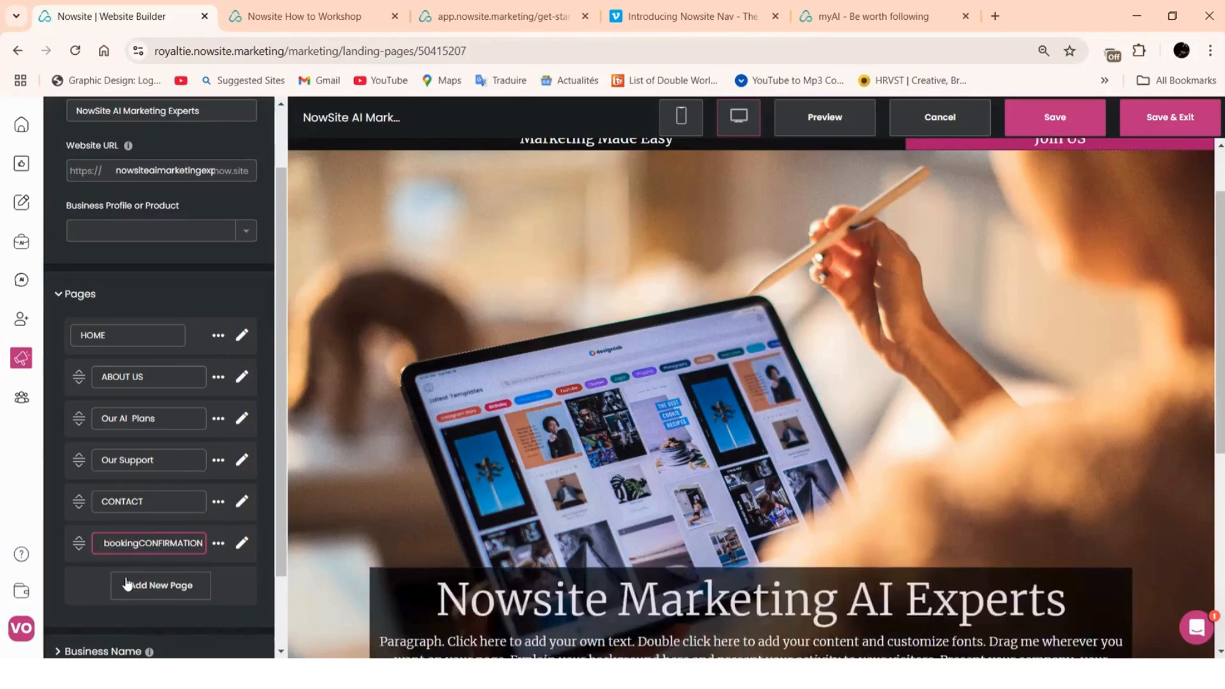
key(Delete)
text(B)
scroll(128, 584, up, 2)
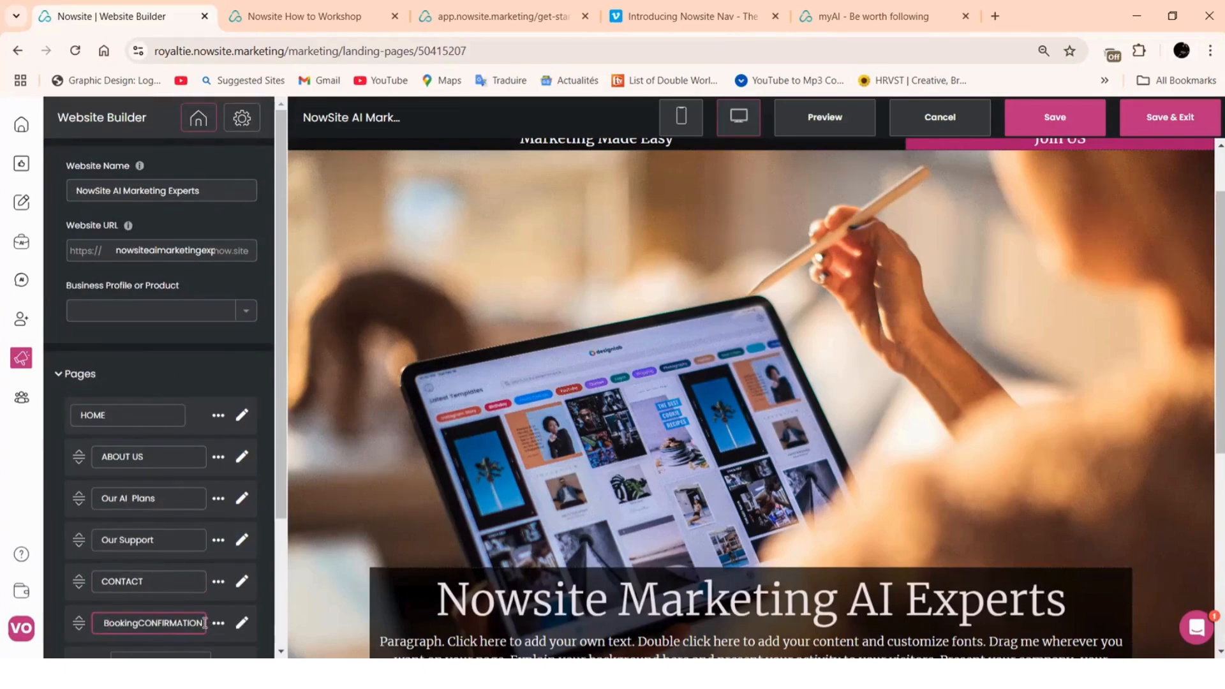
Change BookingCONFIRMATION to 'Booking Confirmed' and save the website
click(204, 624)
key(BackSpace)
key(BackSpace)
key(BackSpace)
key(BackSpace)
click(138, 629)
click(185, 631)
key(BackSpace)
key(BackSpace)
key(BackSpace)
text(onfrim)
click(1055, 118)
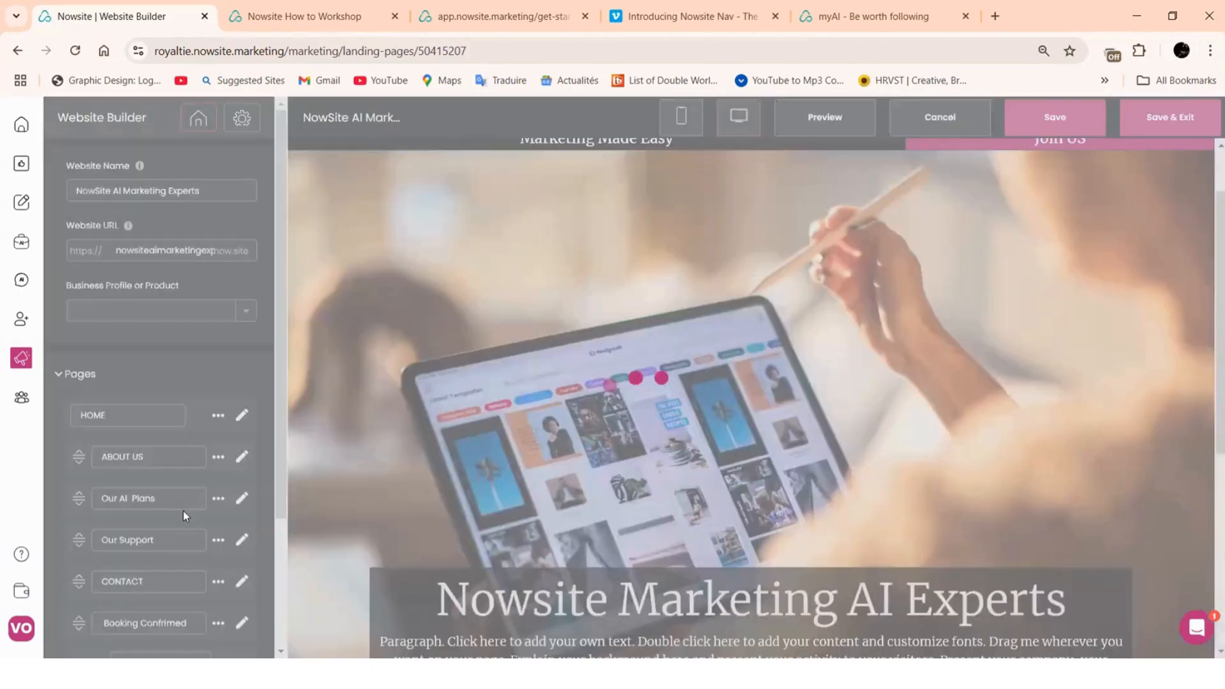
scroll(140, 412, down, 3)
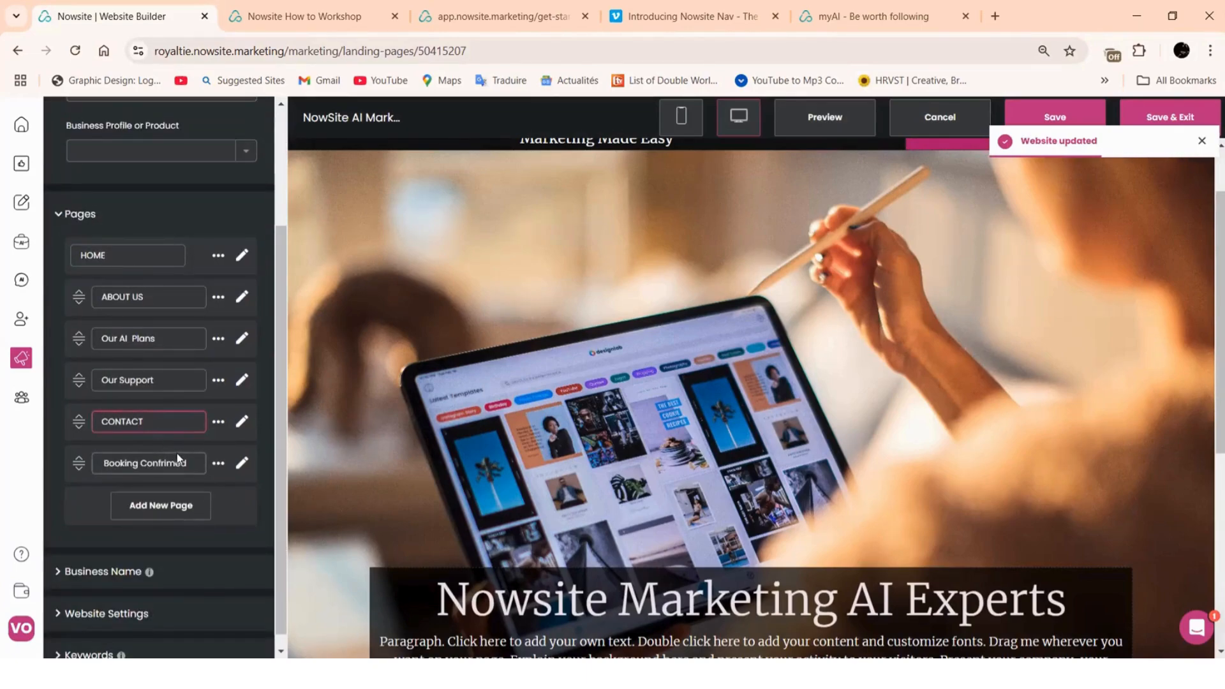
Replace the misspelled 'Concta' page name with 'Digital Card' and save the site
key(BackSpace)
key(BackSpace)
key(BackSpace)
key(BackSpace)
key(BackSpace)
key(BackSpace)
text(oncta)
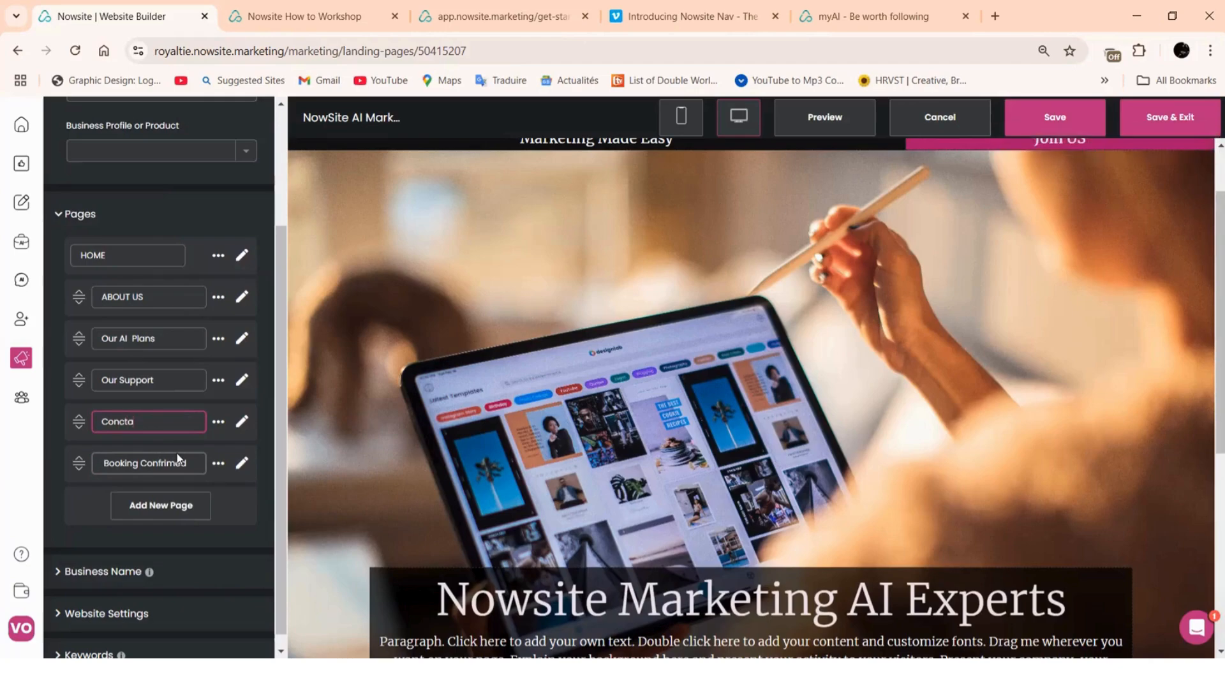
key(BackSpace)
key(BackSpace)
key(BackSpace)
key(BackSpace)
key(BackSpace)
key(BackSpace)
text(Digital Car)
scroll(181, 441, up, 2)
scroll(136, 447, down, 2)
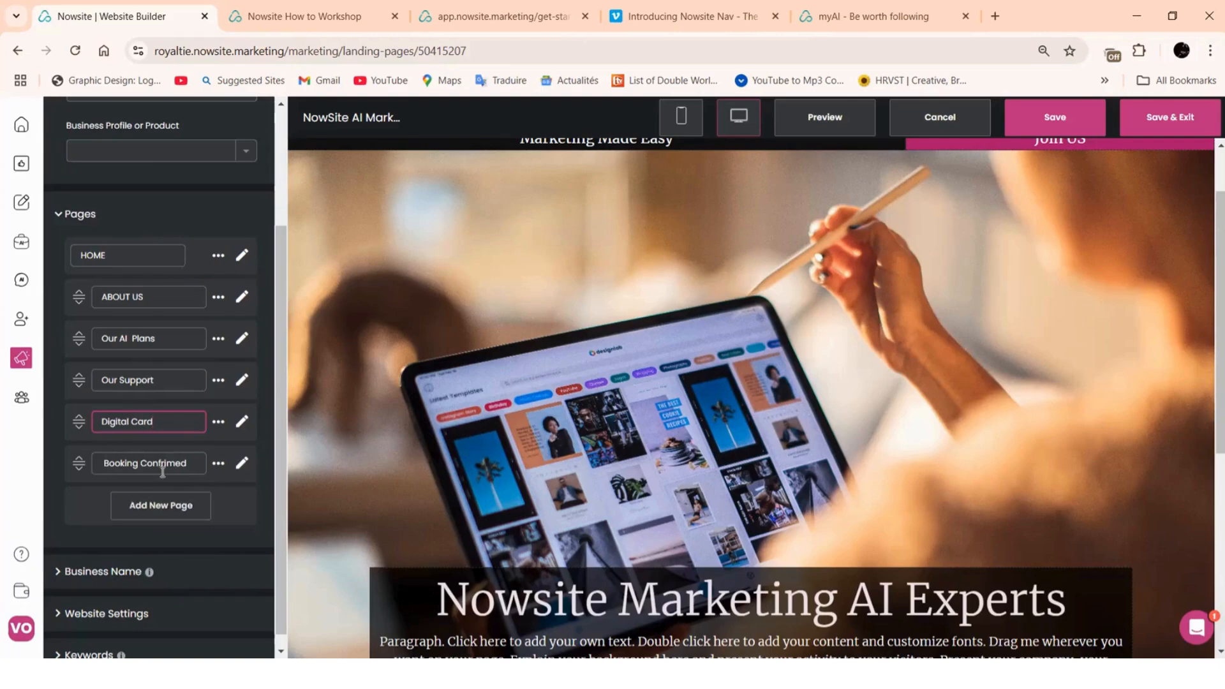
click(1054, 115)
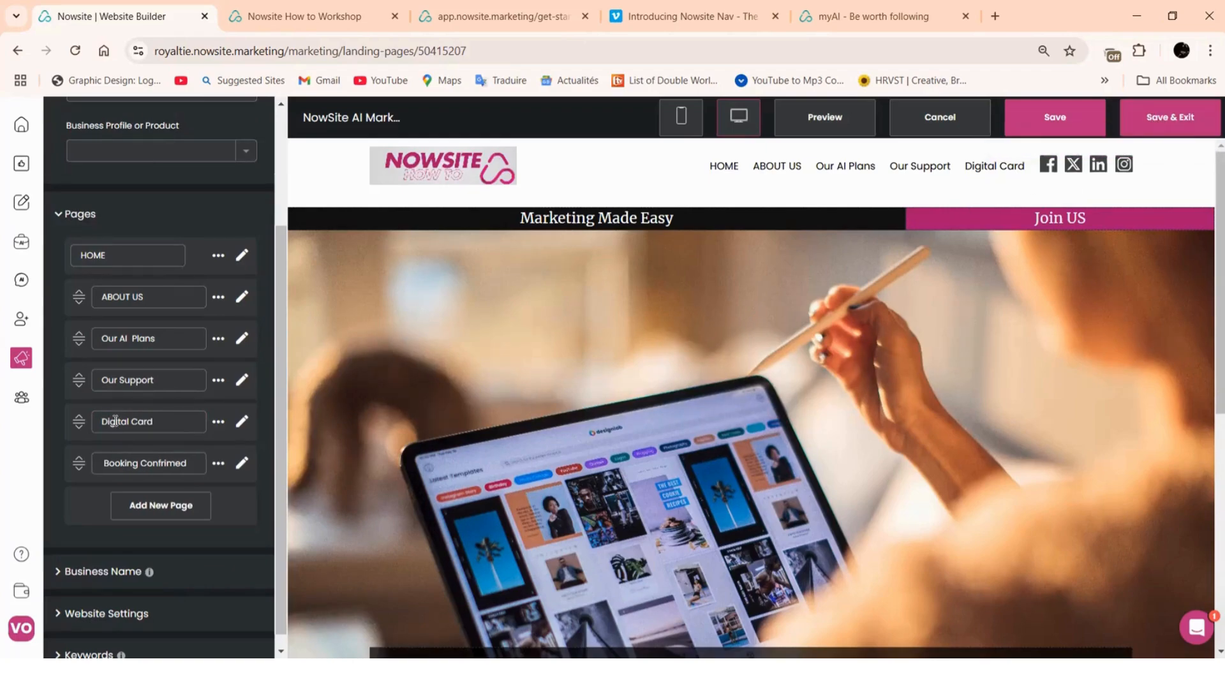
Open the About Us page in the editor and look over its sections
click(118, 303)
click(242, 300)
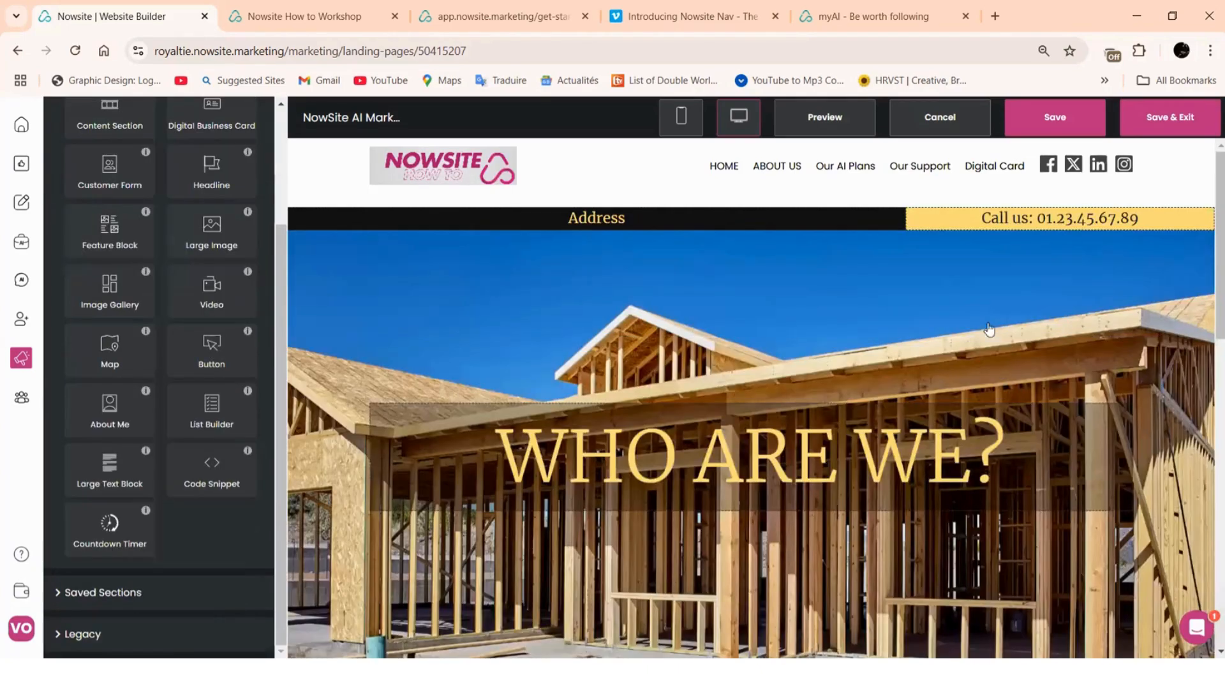
scroll(988, 334, down, 1)
scroll(980, 375, down, 6)
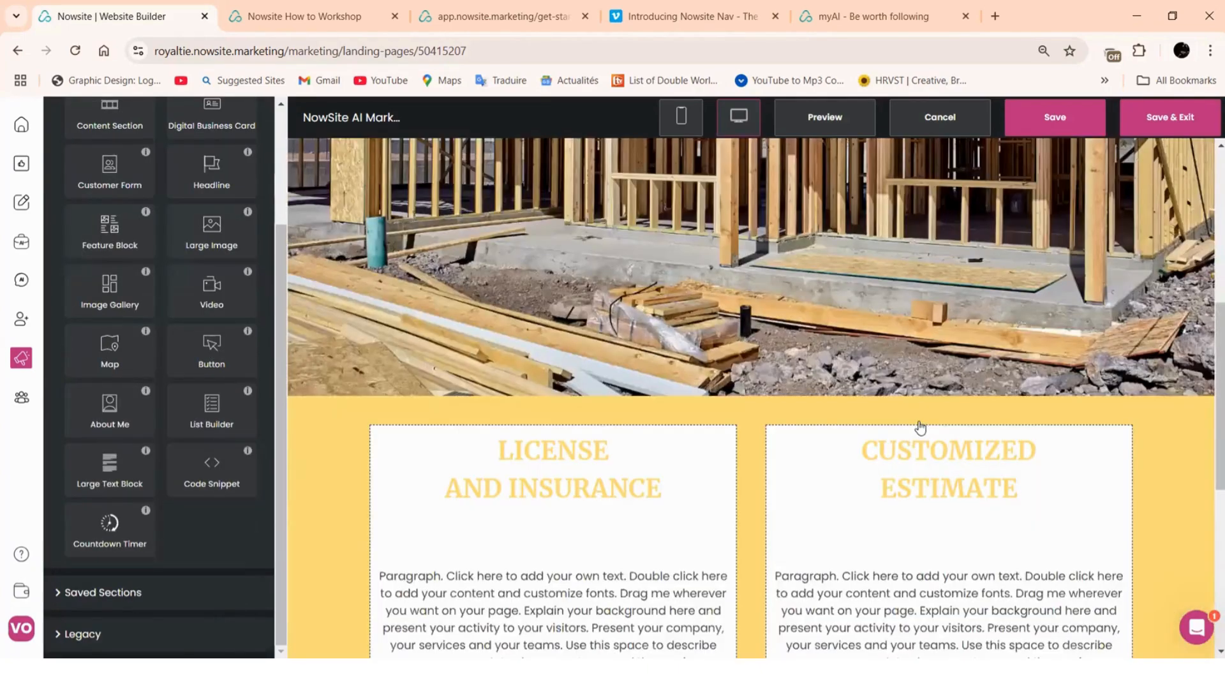
scroll(713, 512, down, 2)
scroll(586, 522, up, 3)
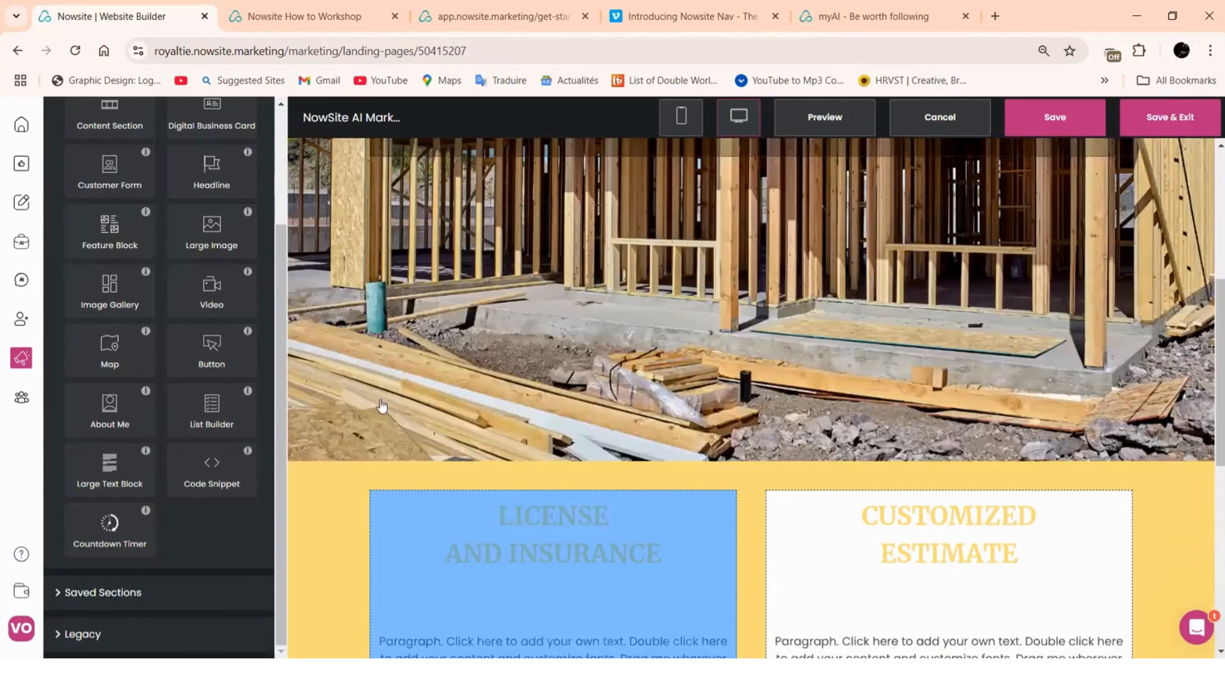
scroll(713, 273, up, 5)
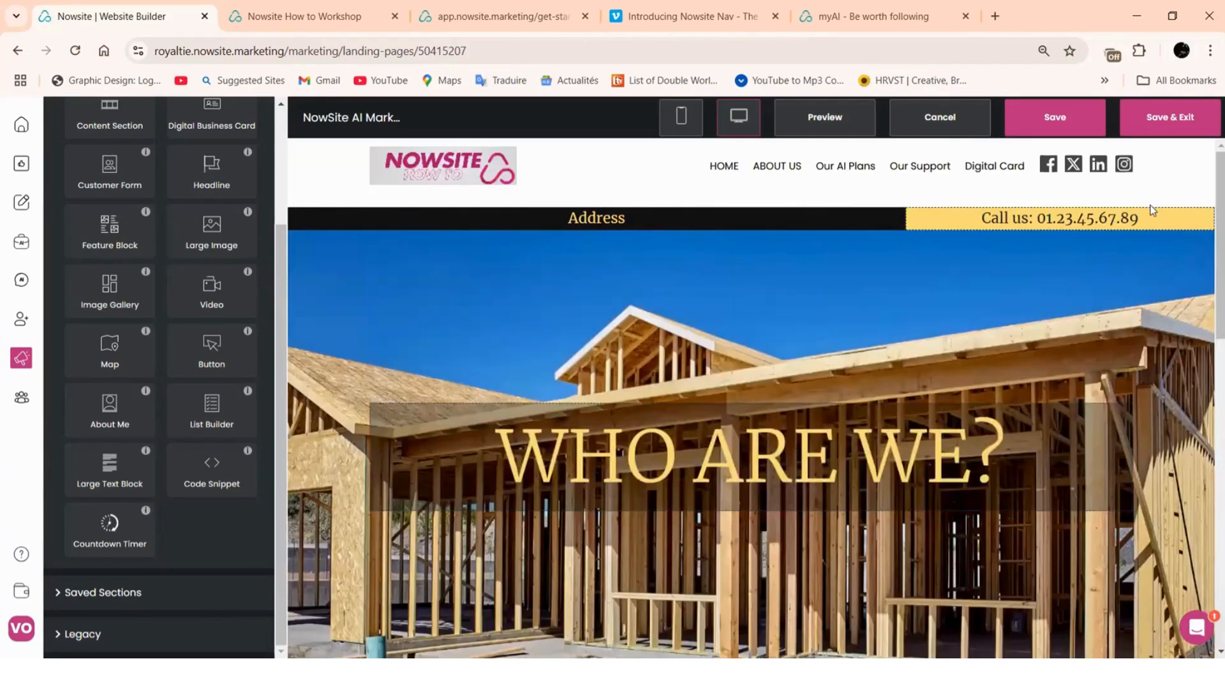
Delete the Address and Call us headlines and the leftover empty content section
scroll(645, 405, down, 3)
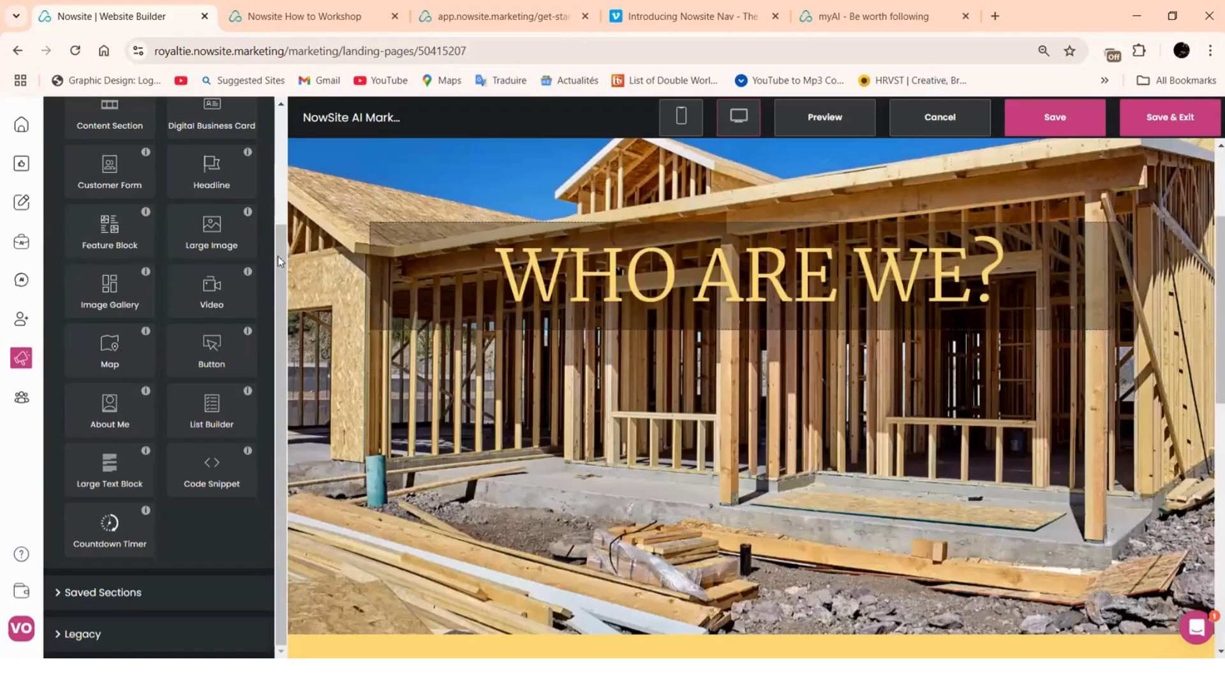
scroll(304, 235, up, 3)
click(313, 228)
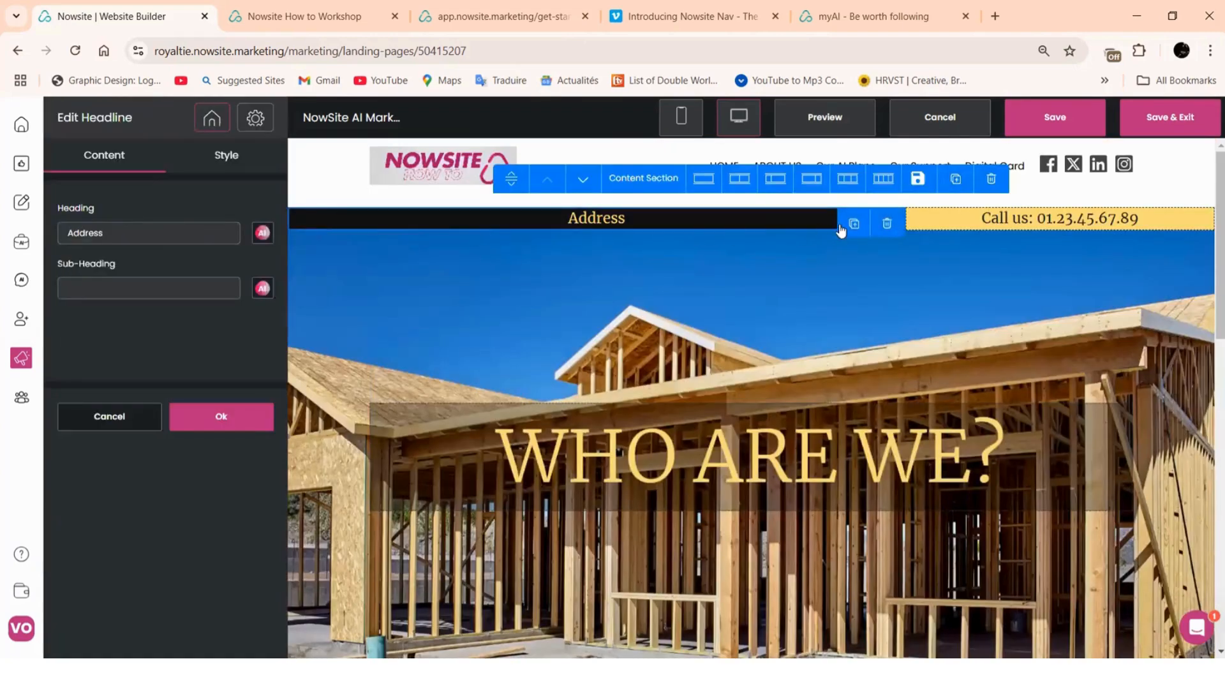
click(886, 224)
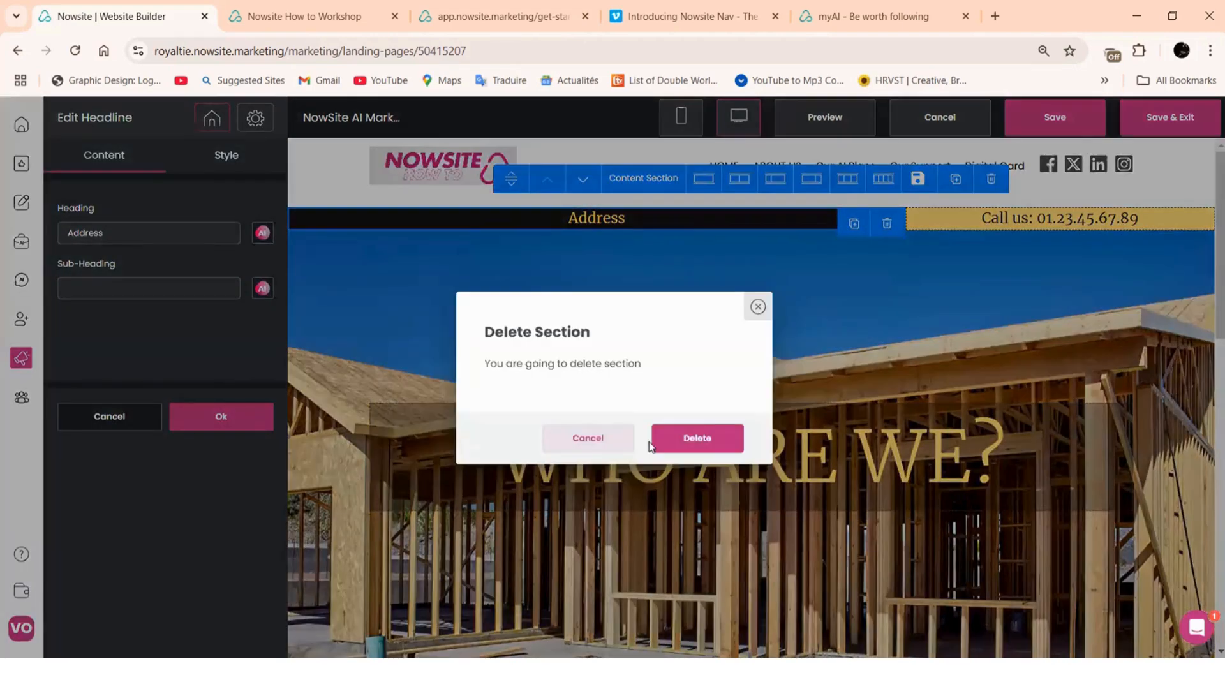
click(692, 439)
click(964, 231)
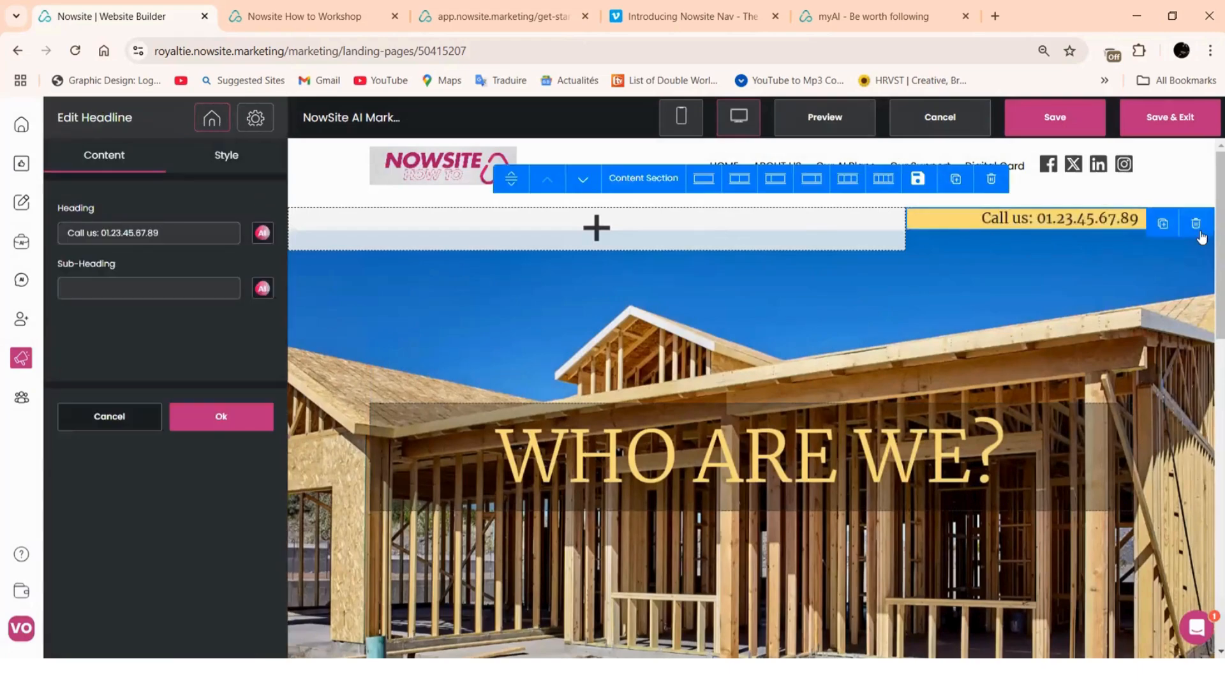
click(1195, 224)
click(714, 440)
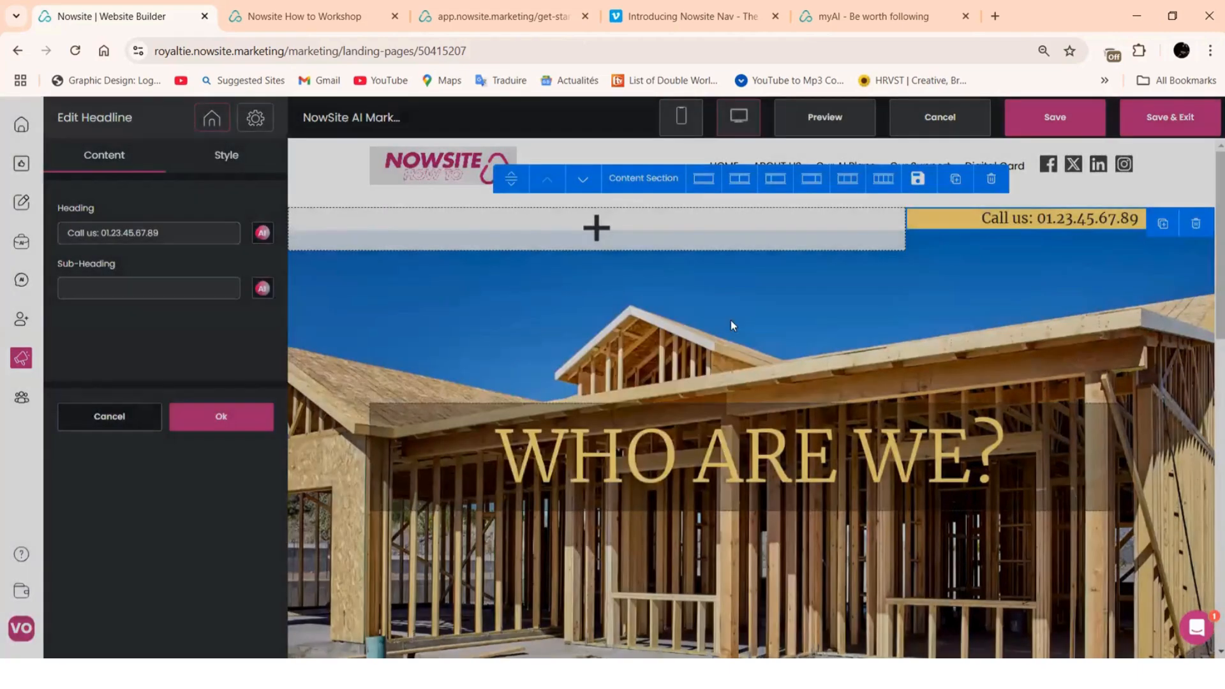
click(756, 263)
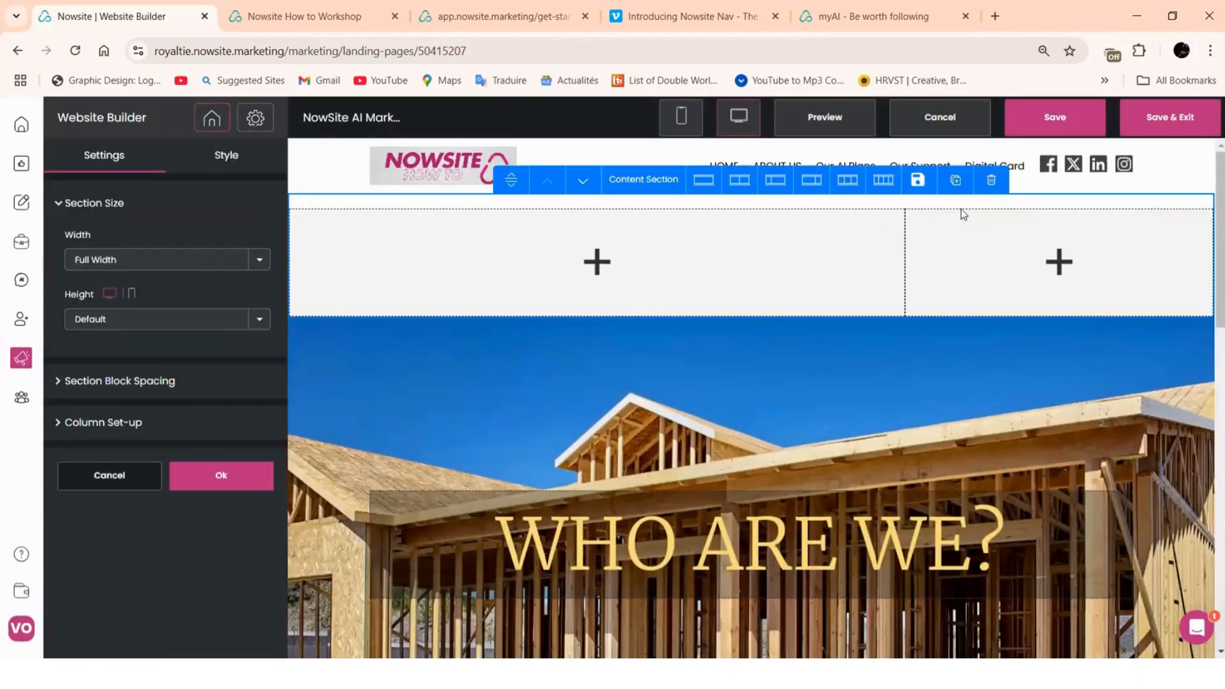
click(991, 180)
click(698, 438)
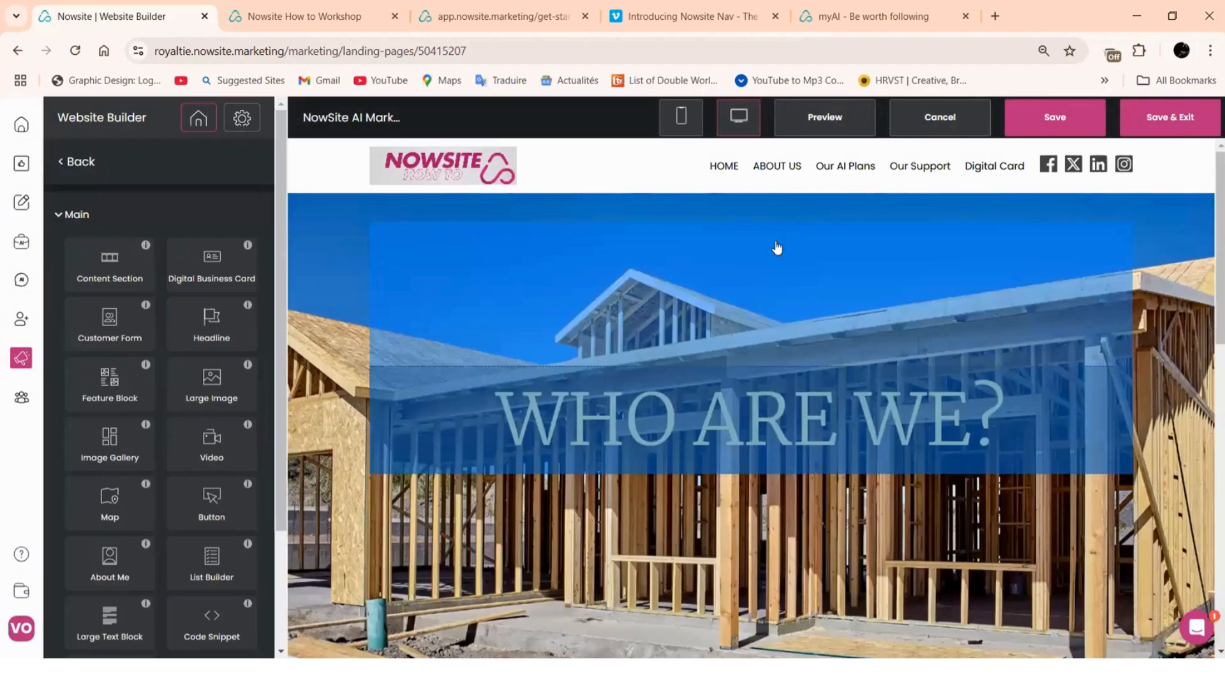
Delete the WHO ARE WE? headline
scroll(791, 444, down, 5)
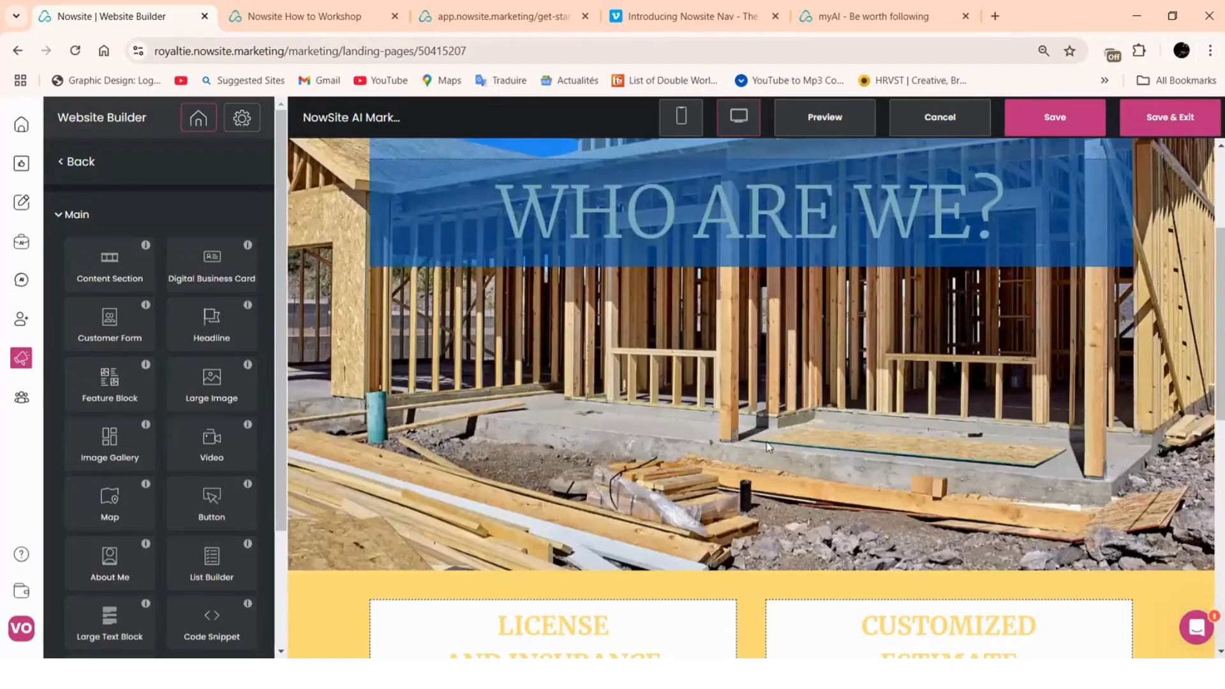
scroll(721, 347, up, 3)
click(721, 347)
click(1114, 239)
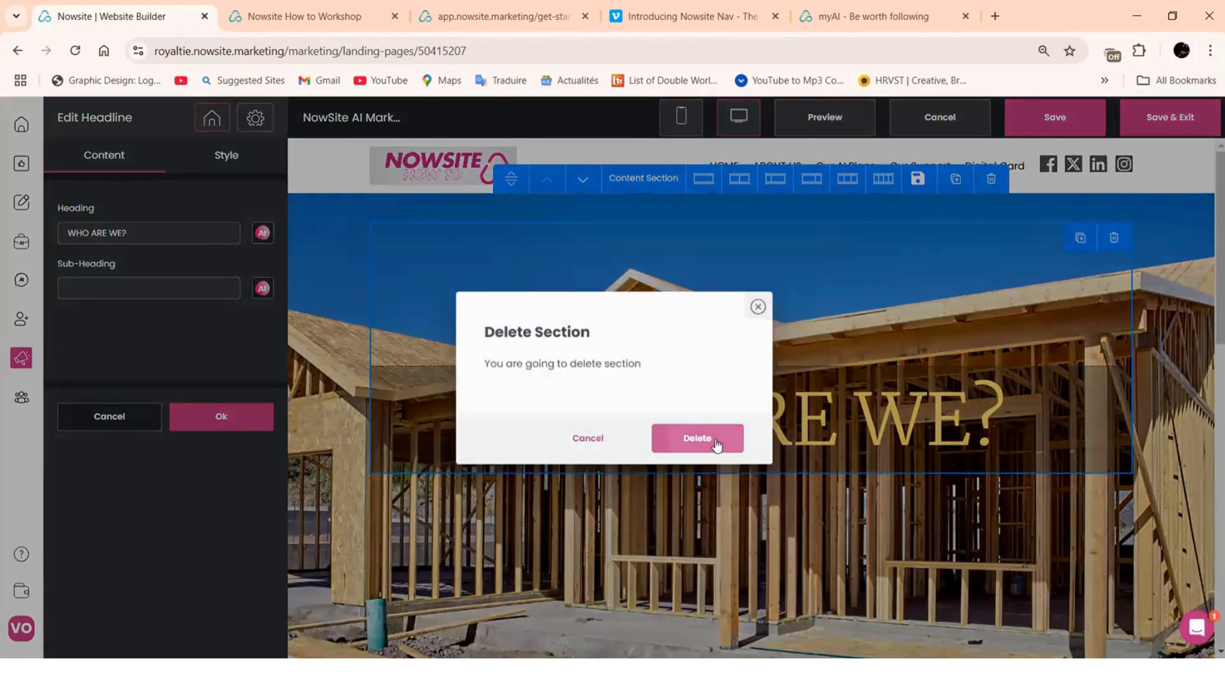
click(717, 440)
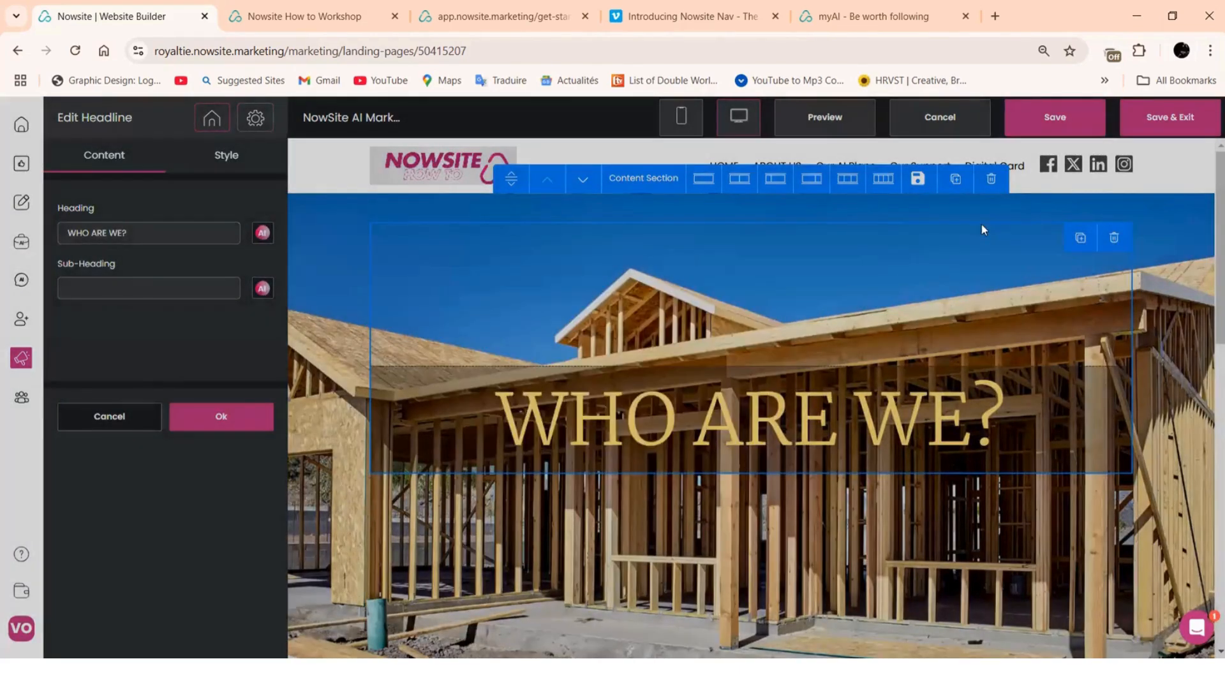
scroll(1035, 295, down, 1)
scroll(868, 396, down, 5)
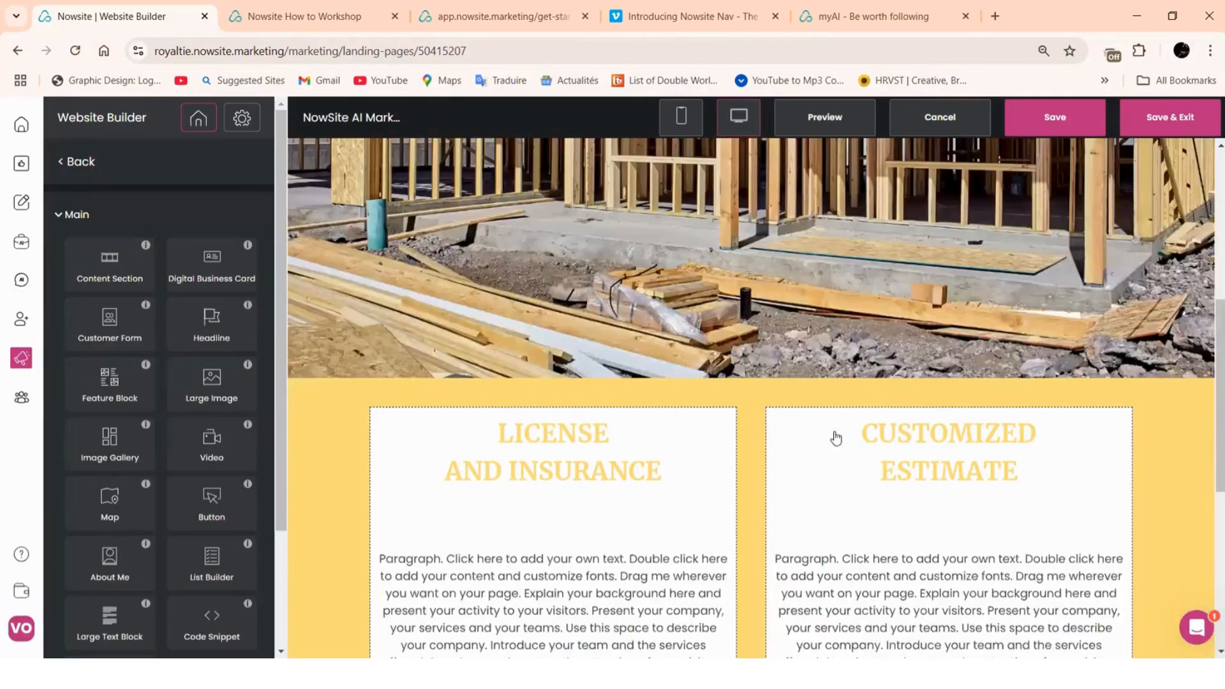
Delete the Customized Estimate card and open the License and Insurance paragraph for editing
scroll(477, 393, up, 4)
scroll(870, 273, up, 2)
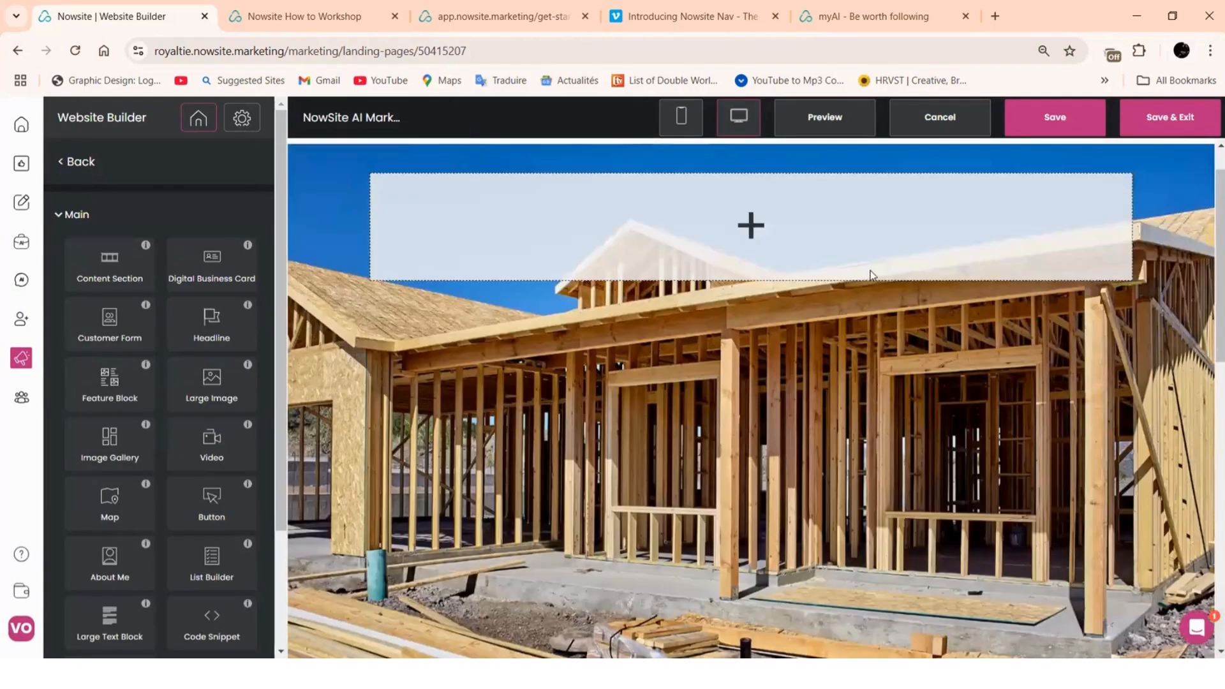
scroll(870, 273, down, 5)
scroll(867, 266, up, 5)
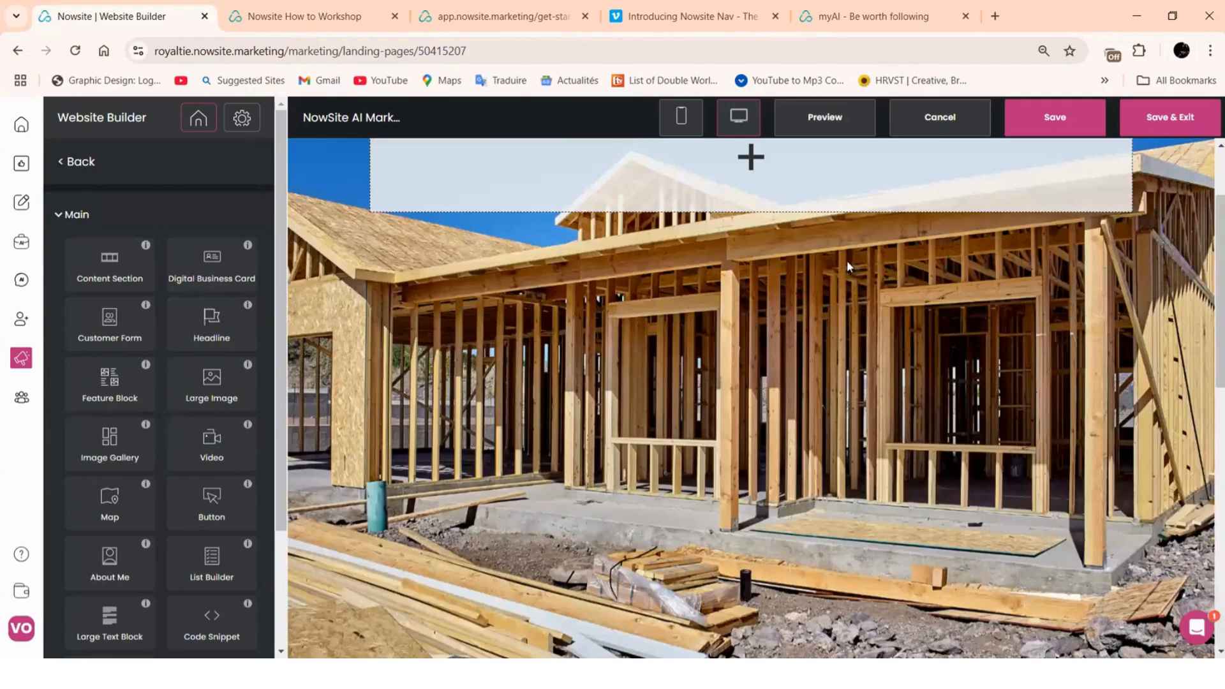
scroll(849, 264, up, 2)
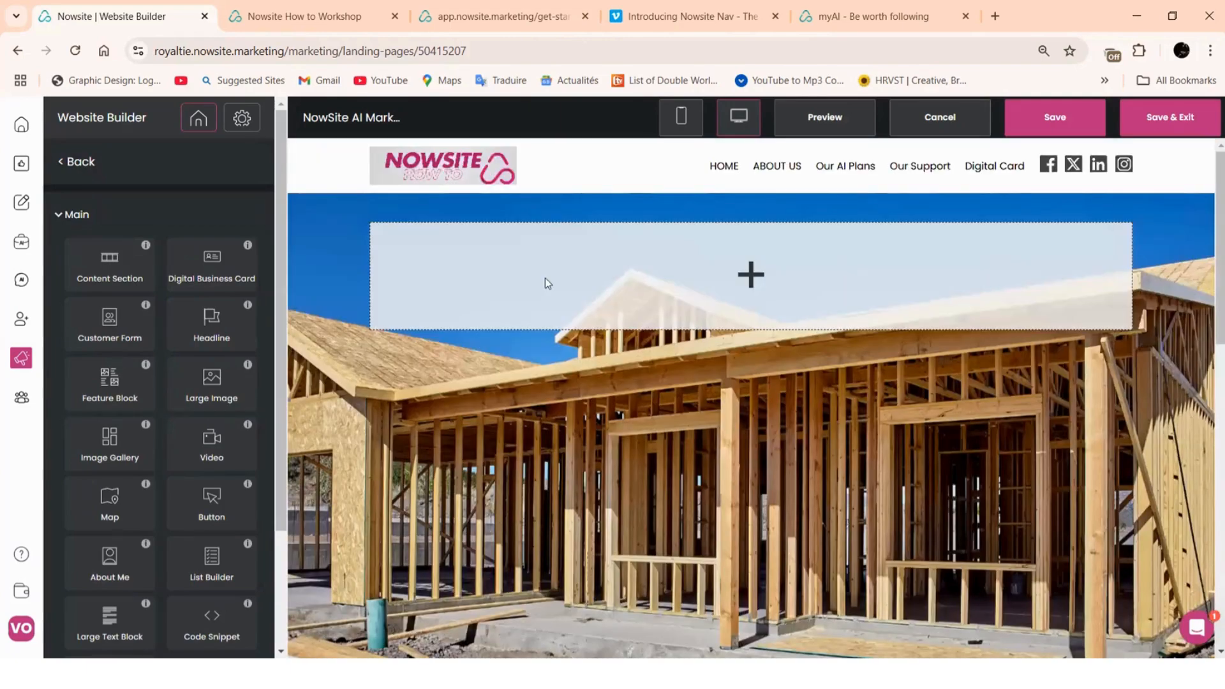
scroll(369, 271, down, 7)
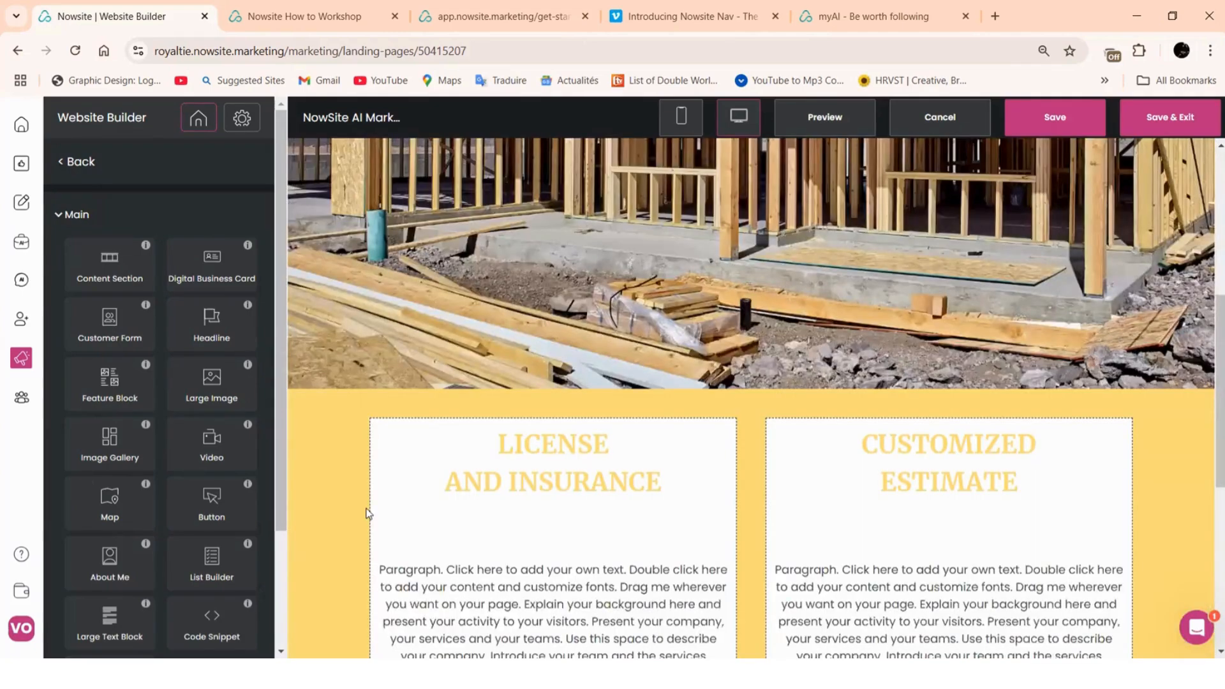
scroll(681, 447, down, 2)
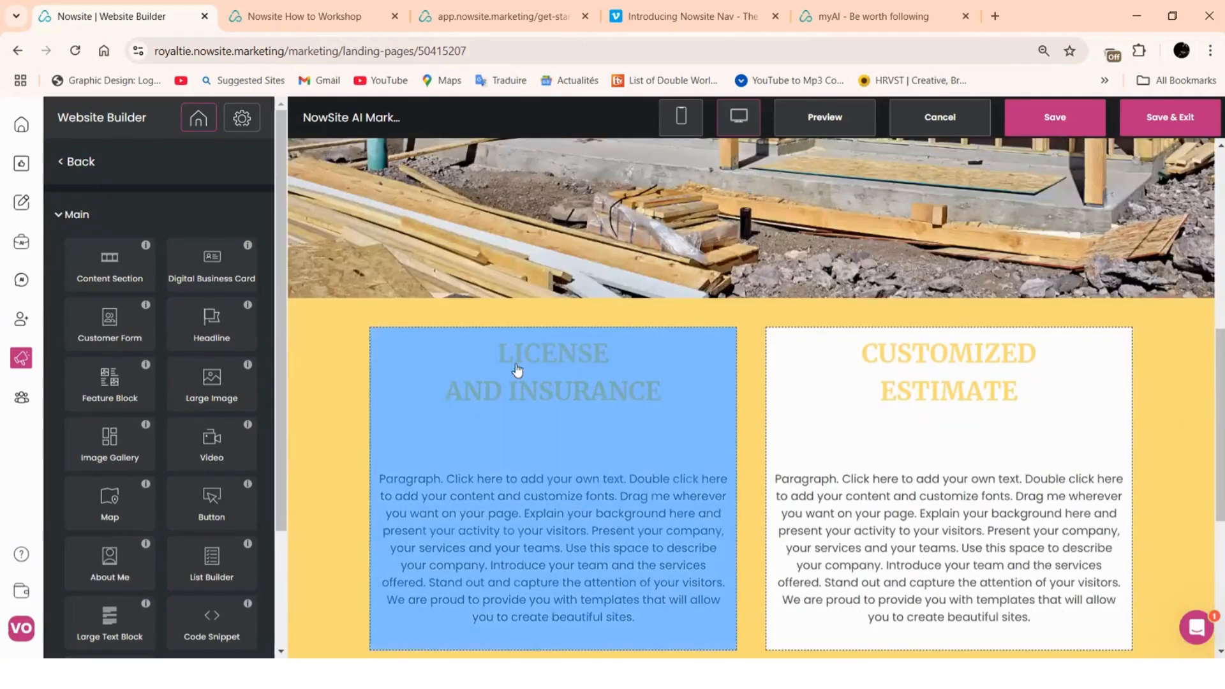
scroll(893, 454, down, 2)
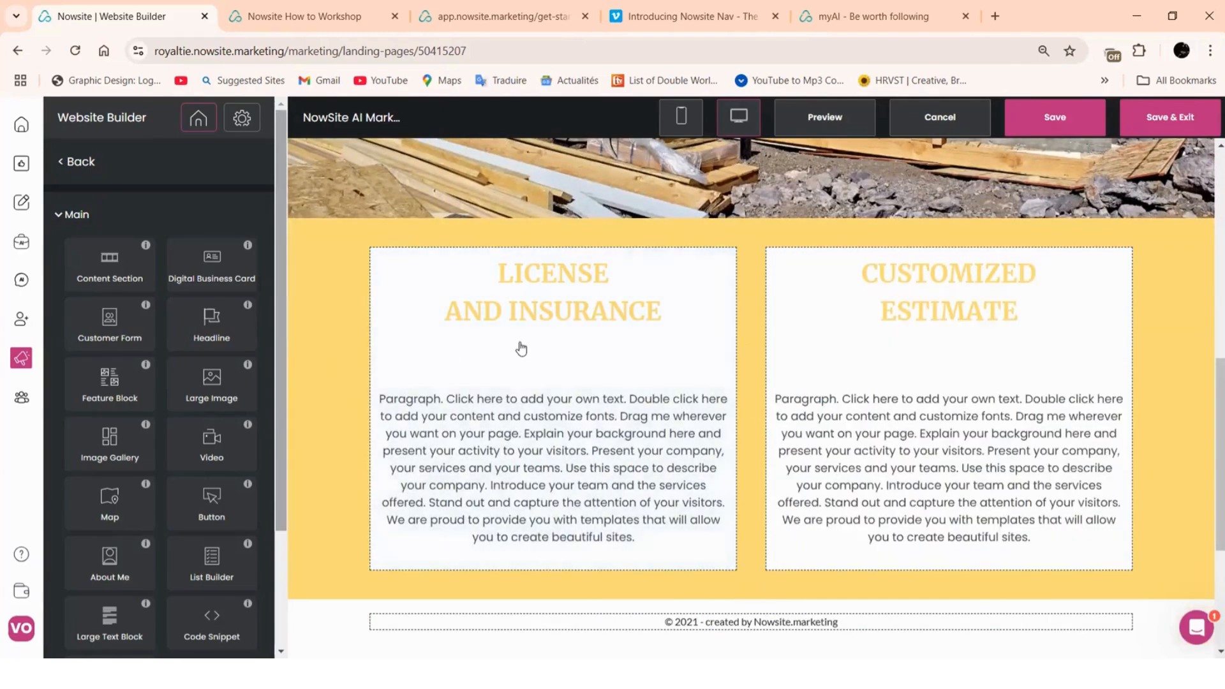
click(892, 338)
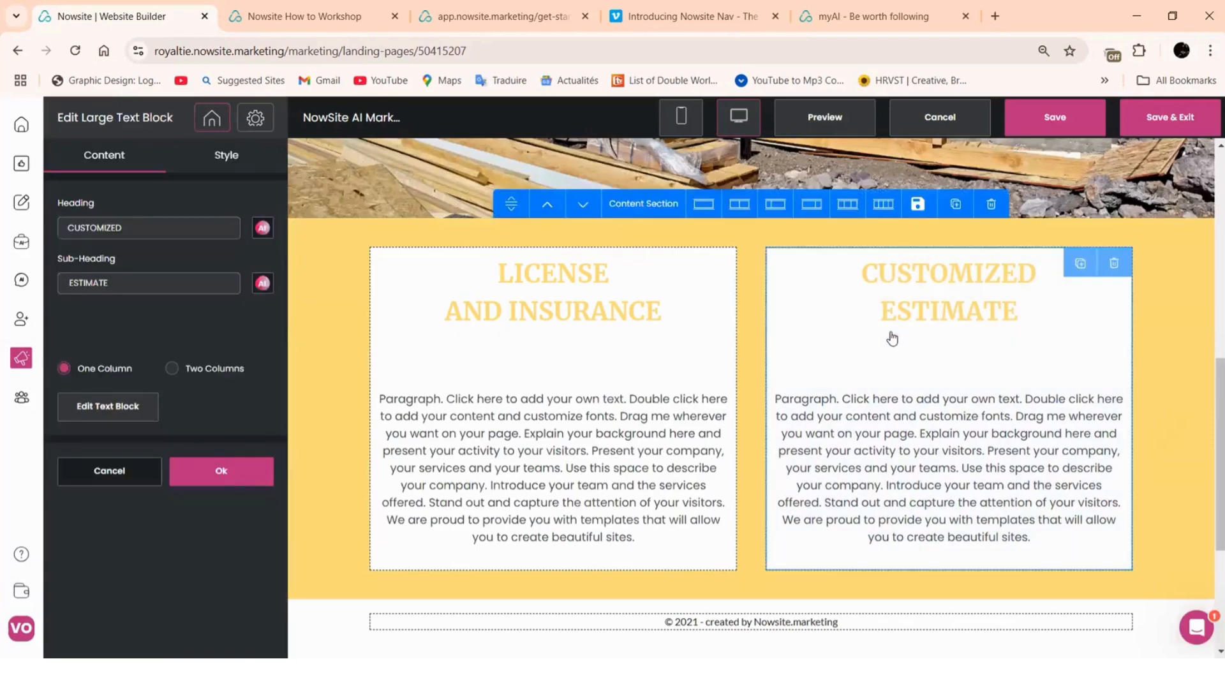
click(1114, 263)
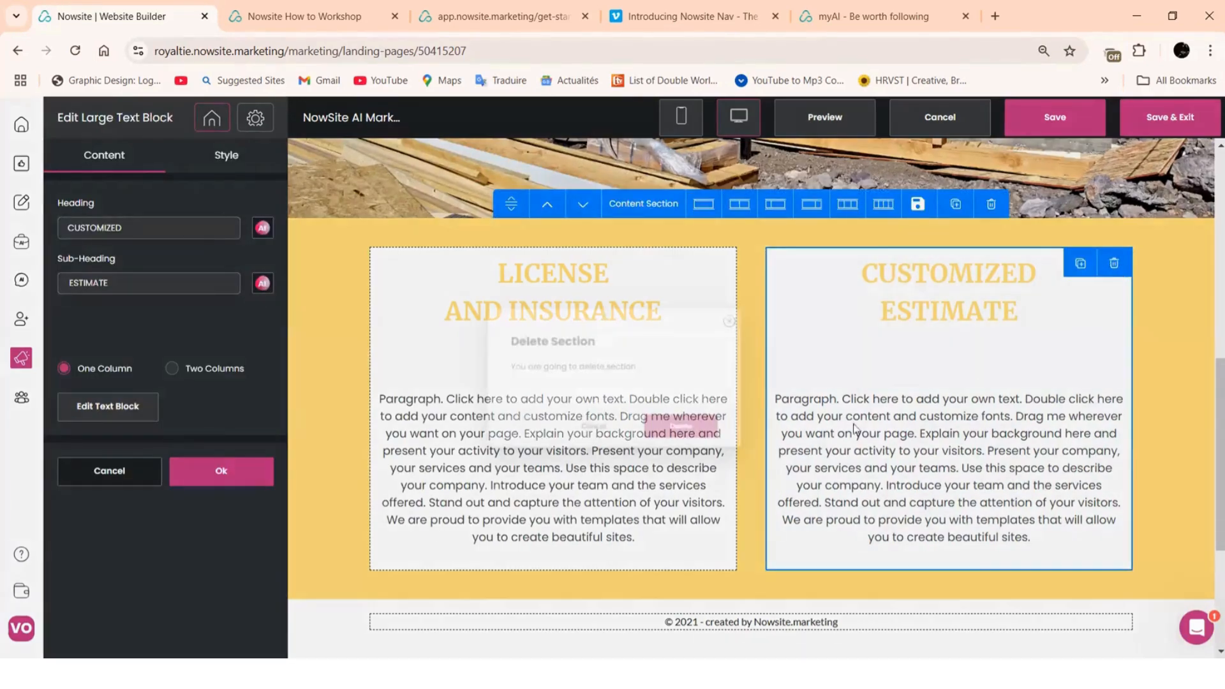
click(713, 450)
click(543, 399)
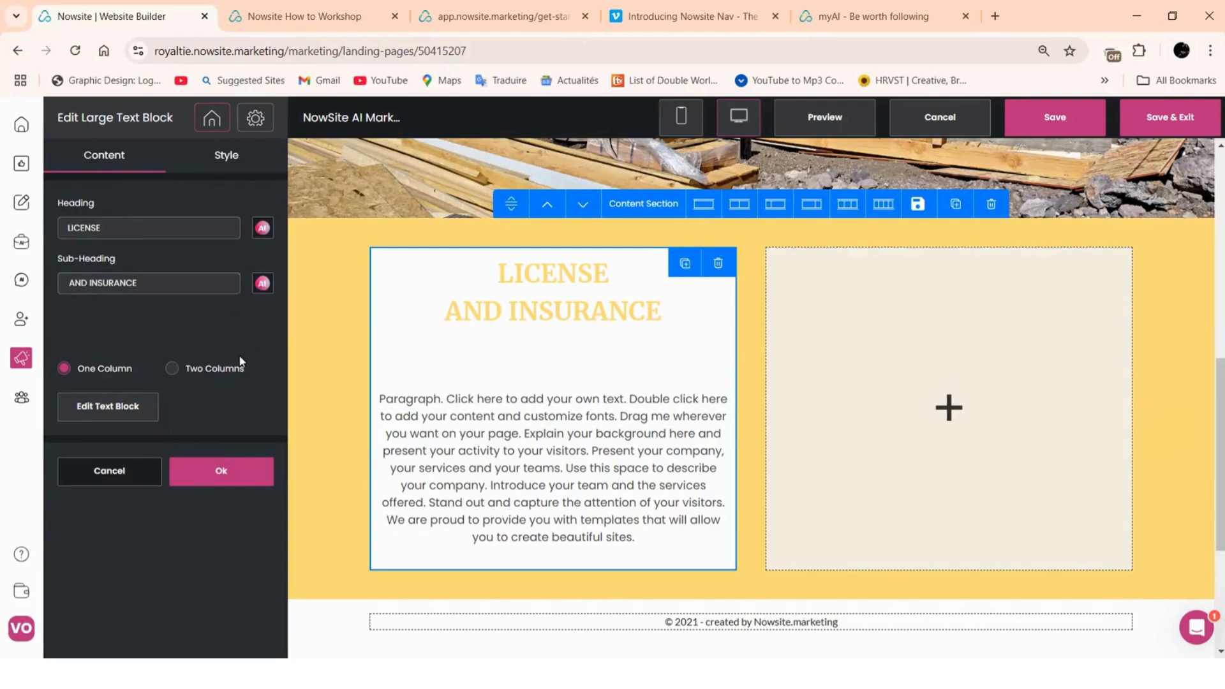
click(105, 414)
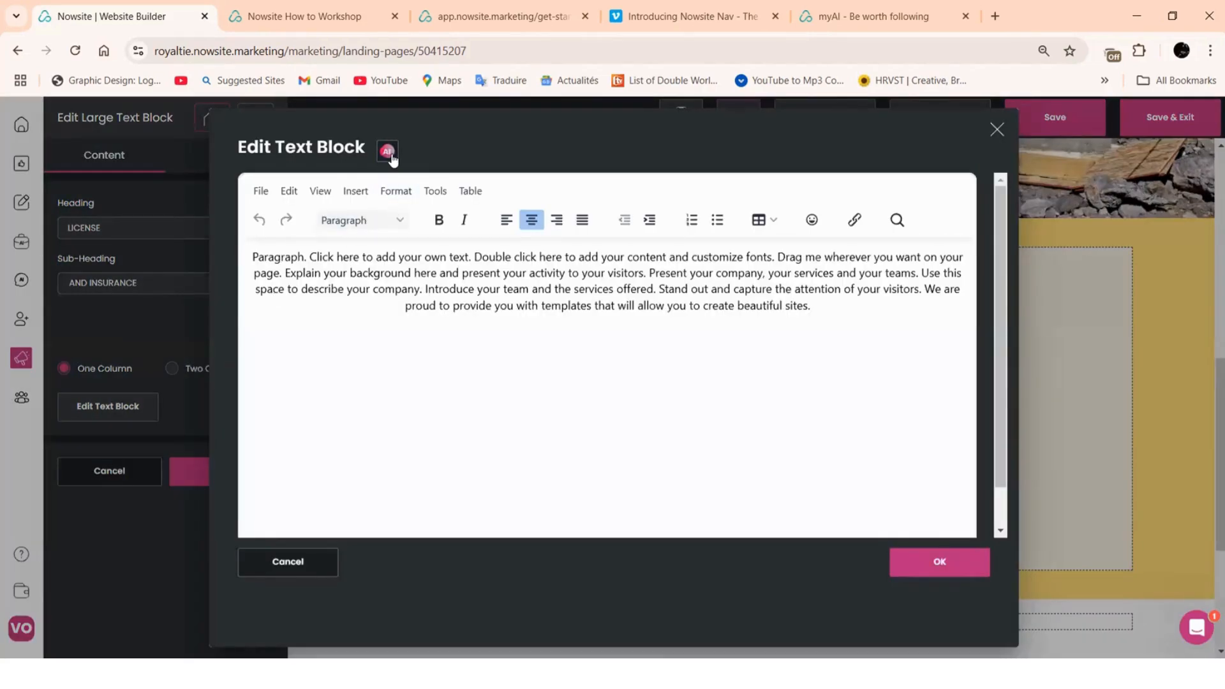
Generate the 'Welcome to Nowsite Expert Marketing AI Tools' text and apply it to the block
click(389, 152)
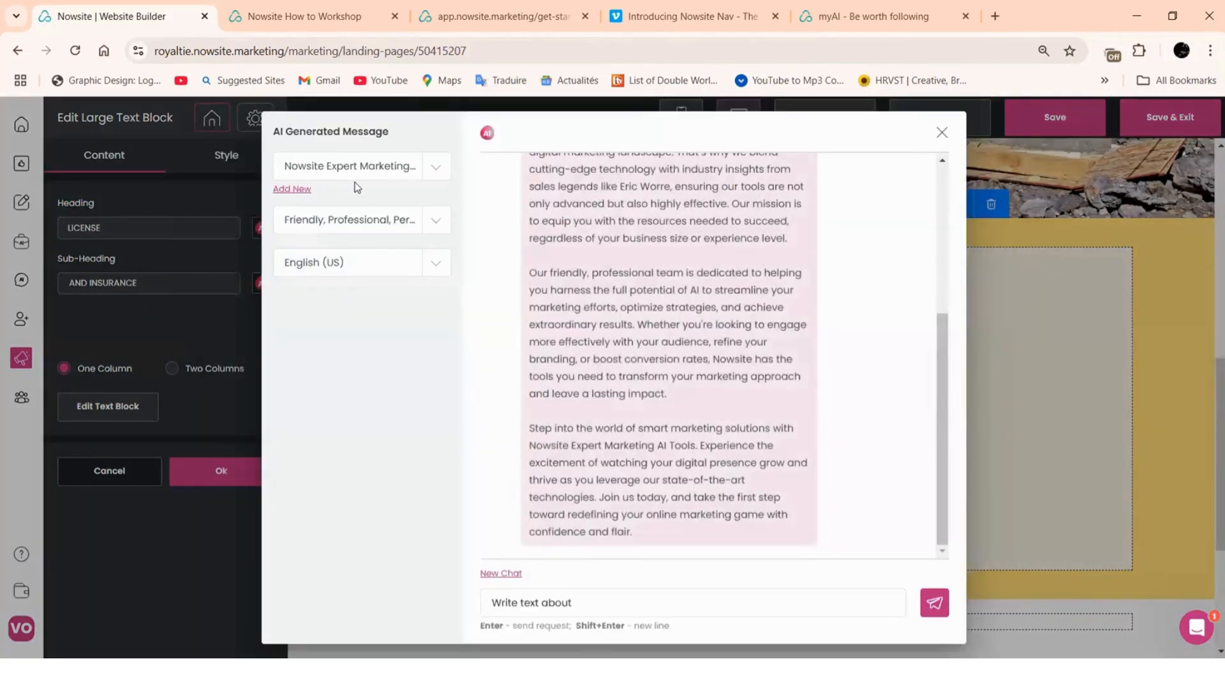
click(565, 602)
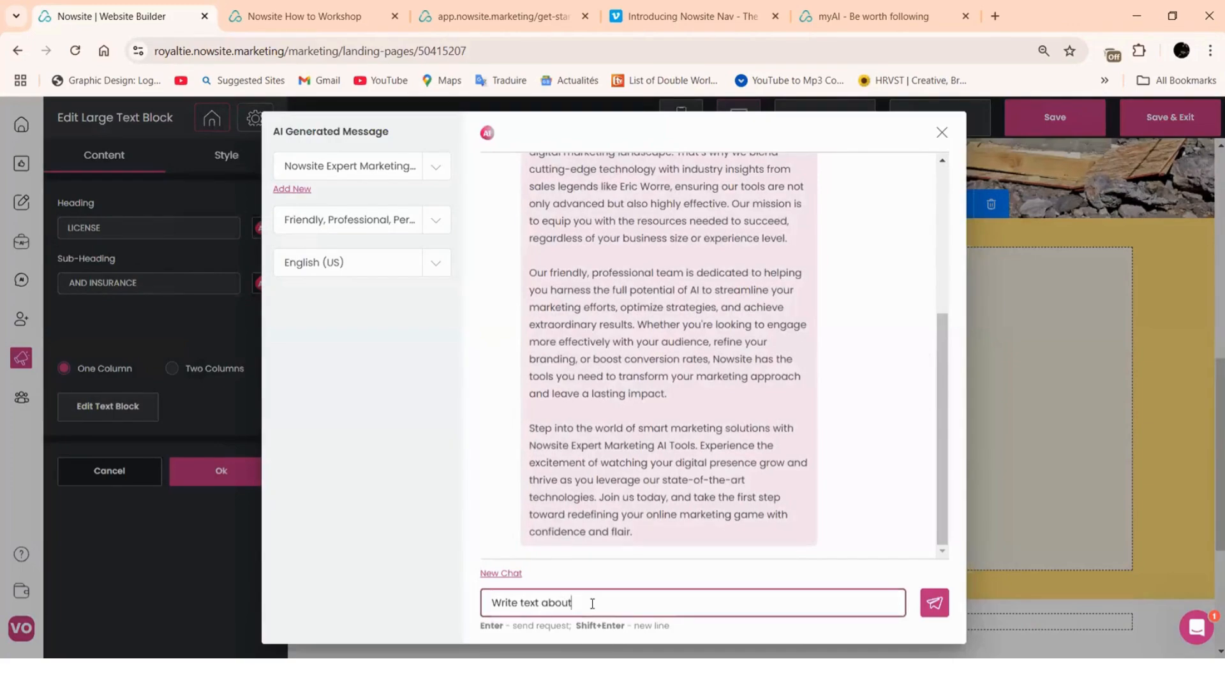
text(for any)
scroll(645, 535, up, 3)
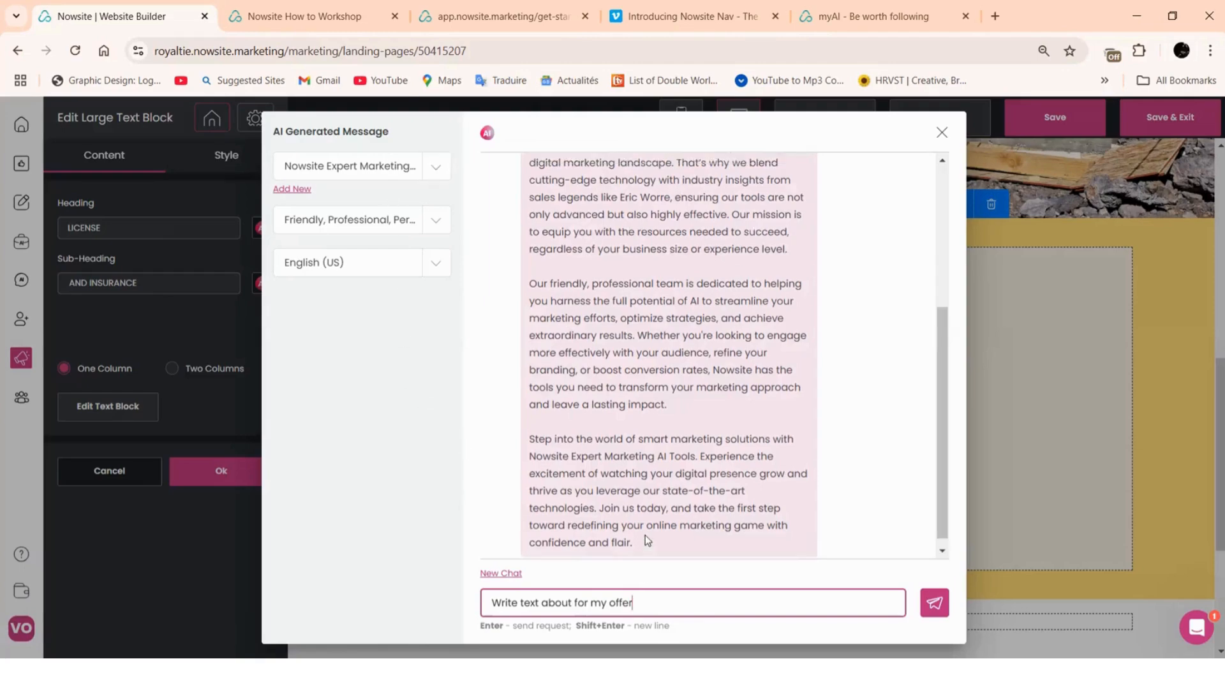
scroll(615, 233, up, 2)
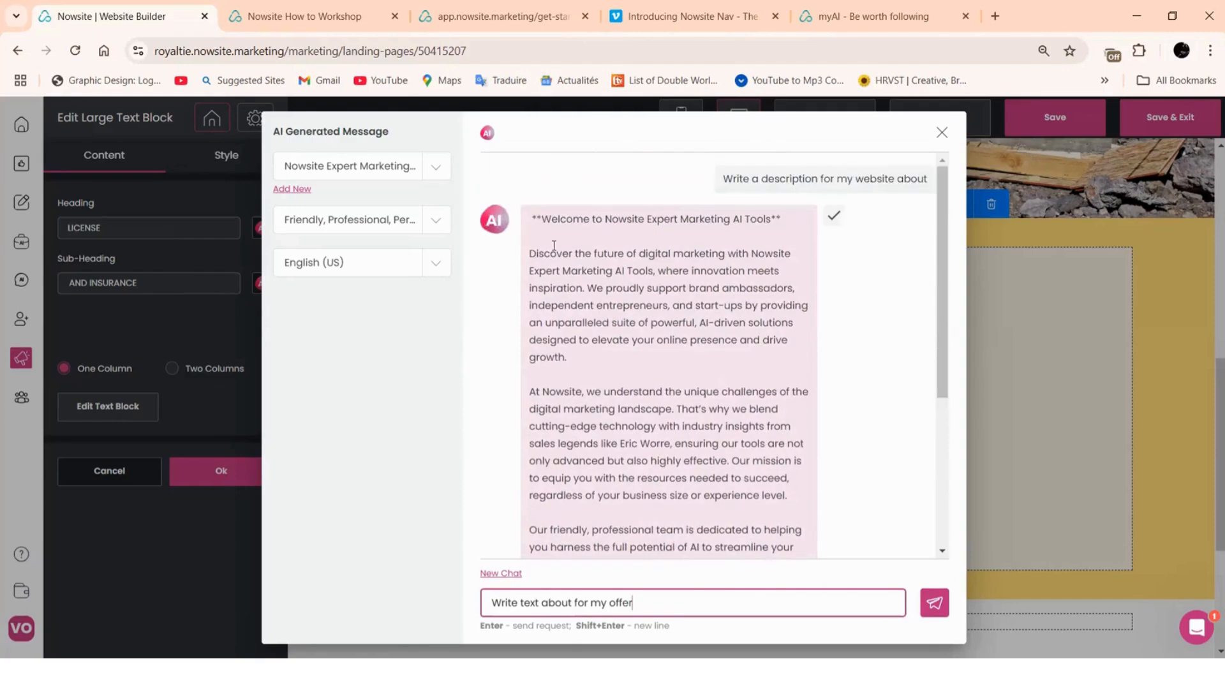
scroll(592, 342, down, 5)
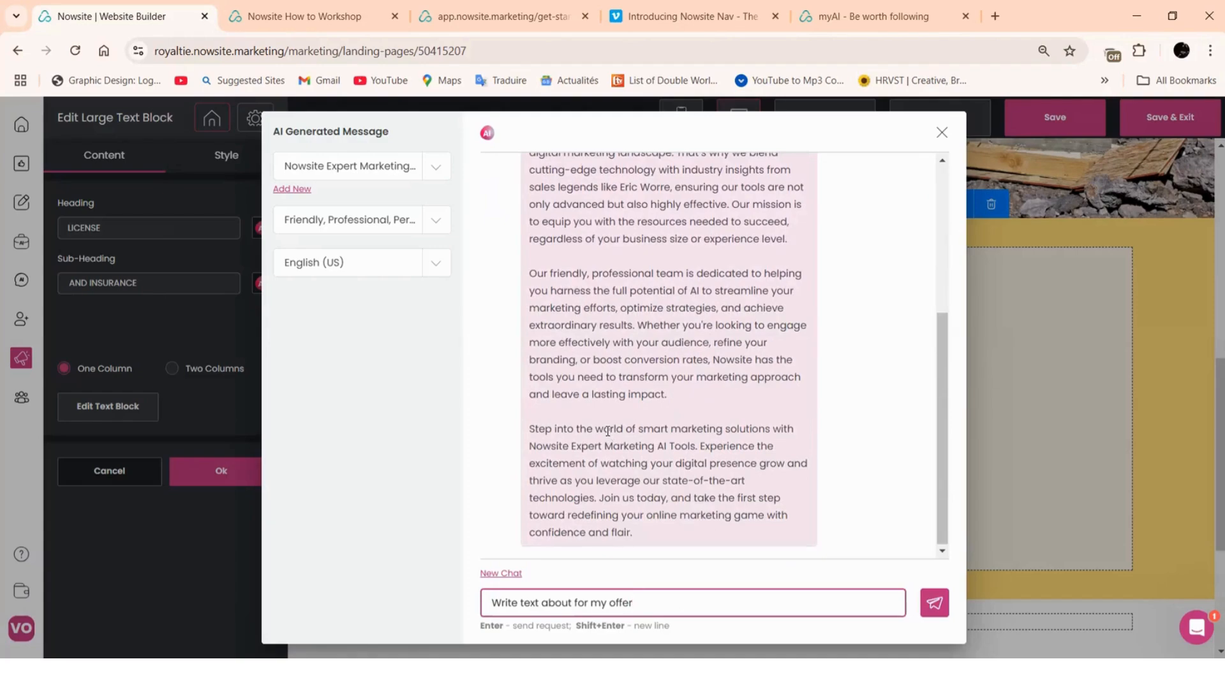
scroll(624, 425, up, 5)
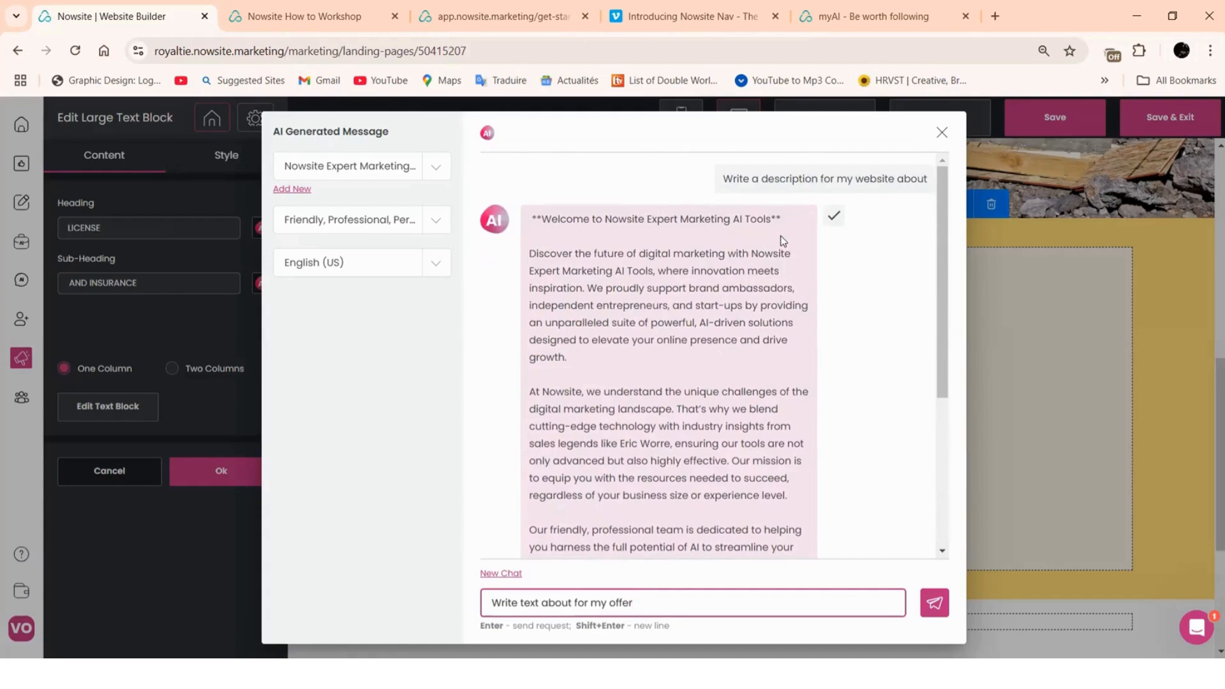
click(834, 217)
scroll(798, 491, down, 1)
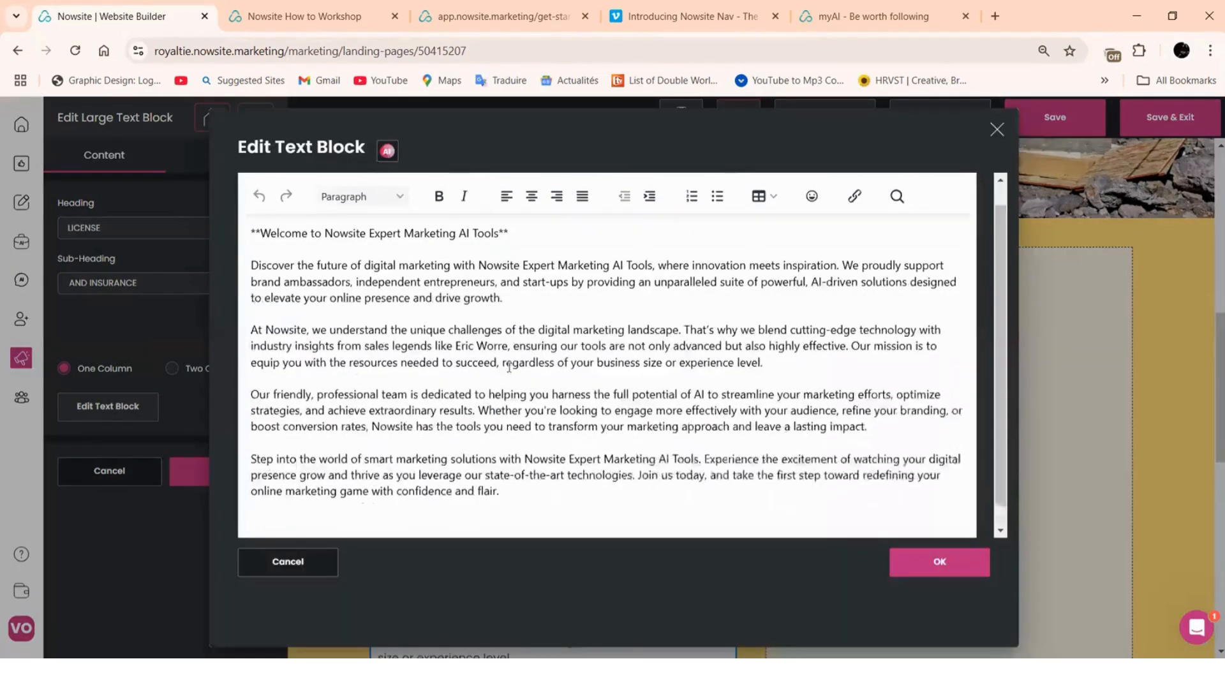
click(935, 562)
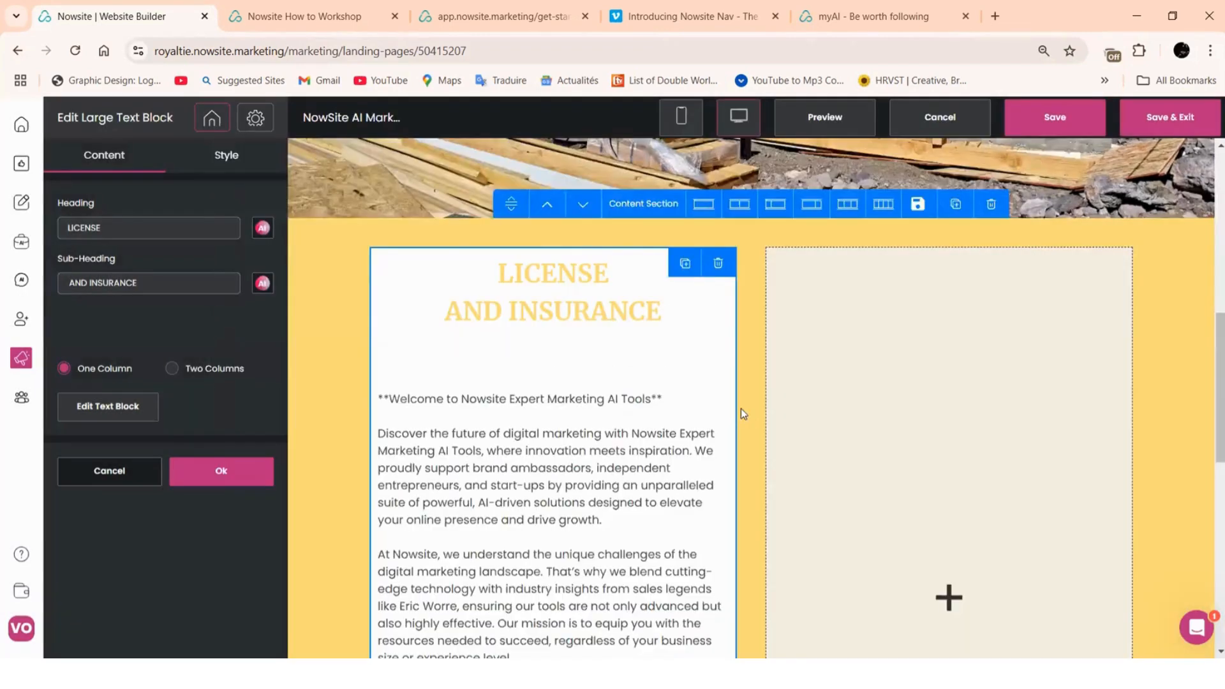
Confirm the License and Insurance text edit with Ok
scroll(574, 399, down, 5)
scroll(646, 391, up, 5)
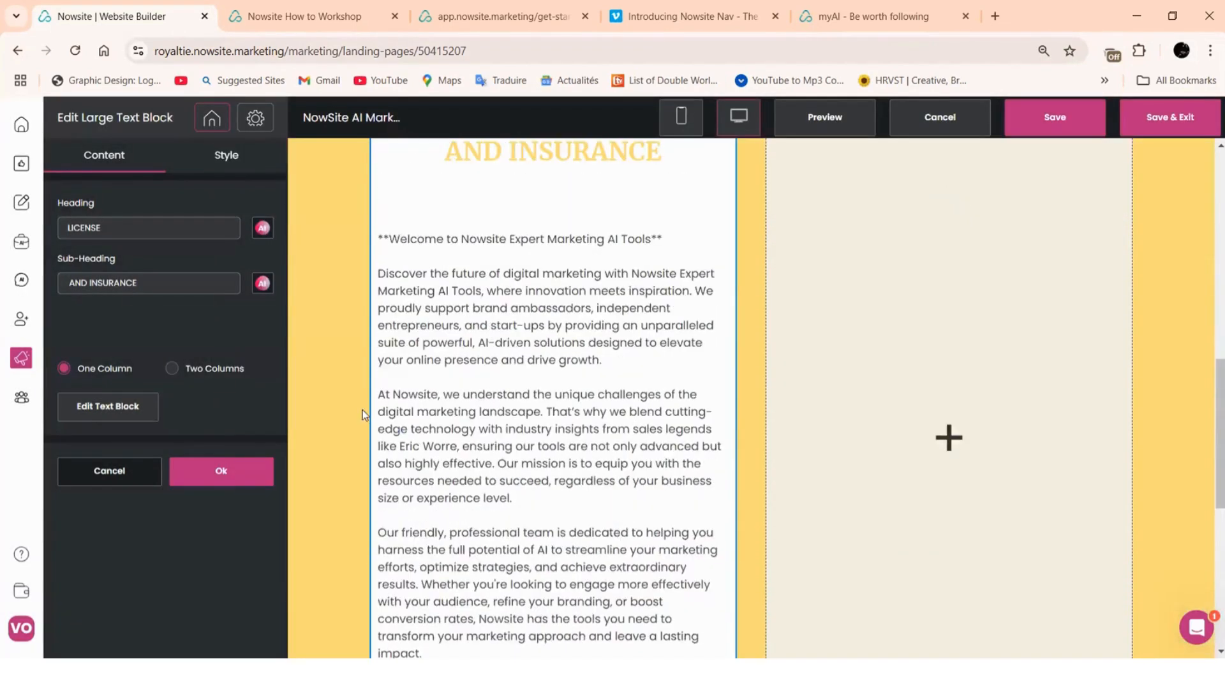
scroll(534, 437, up, 3)
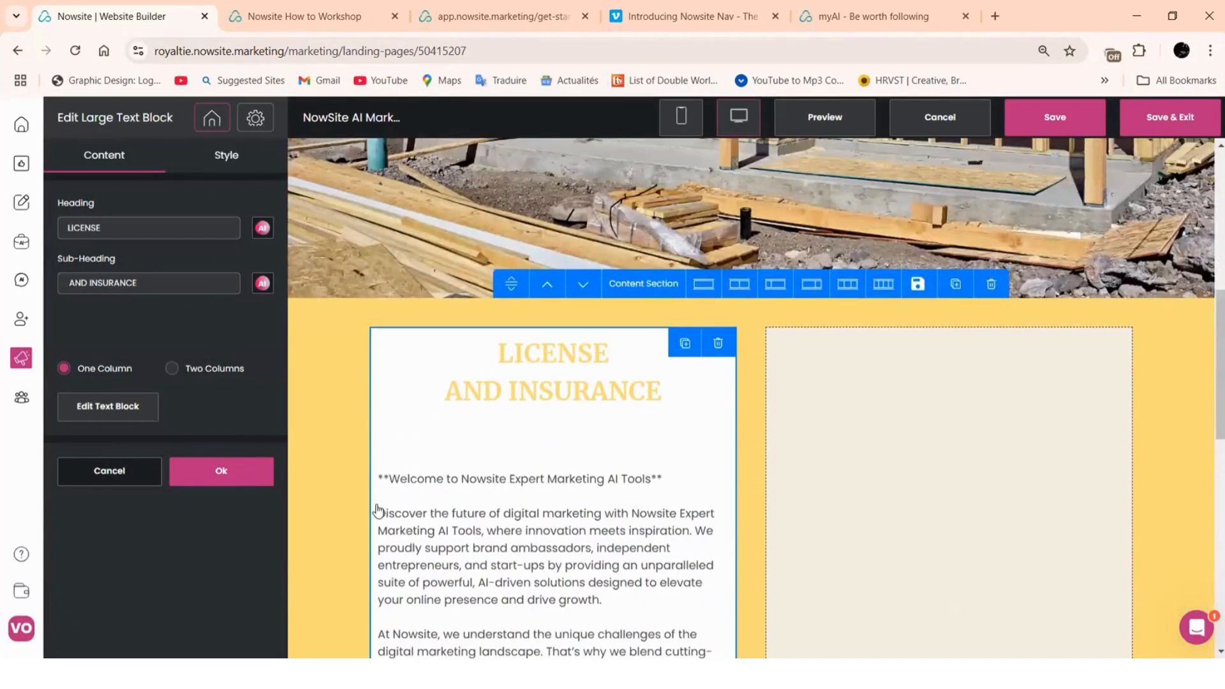
scroll(600, 395, down, 5)
scroll(610, 402, down, 1)
scroll(621, 439, up, 4)
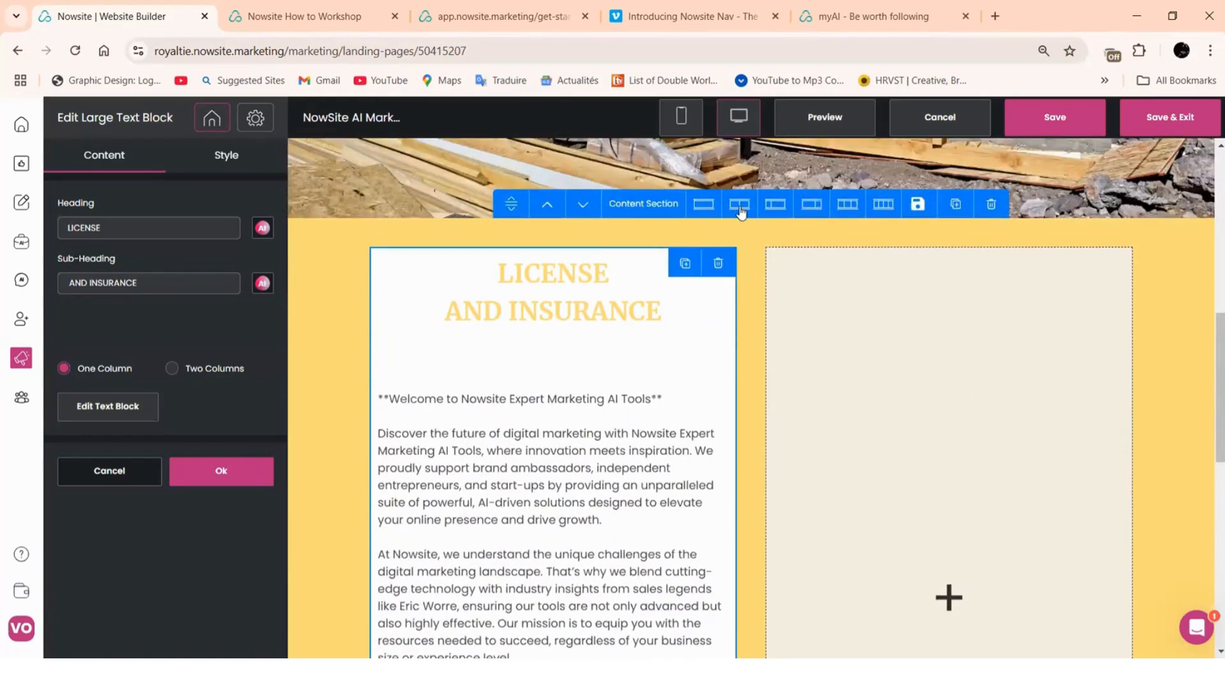
click(253, 471)
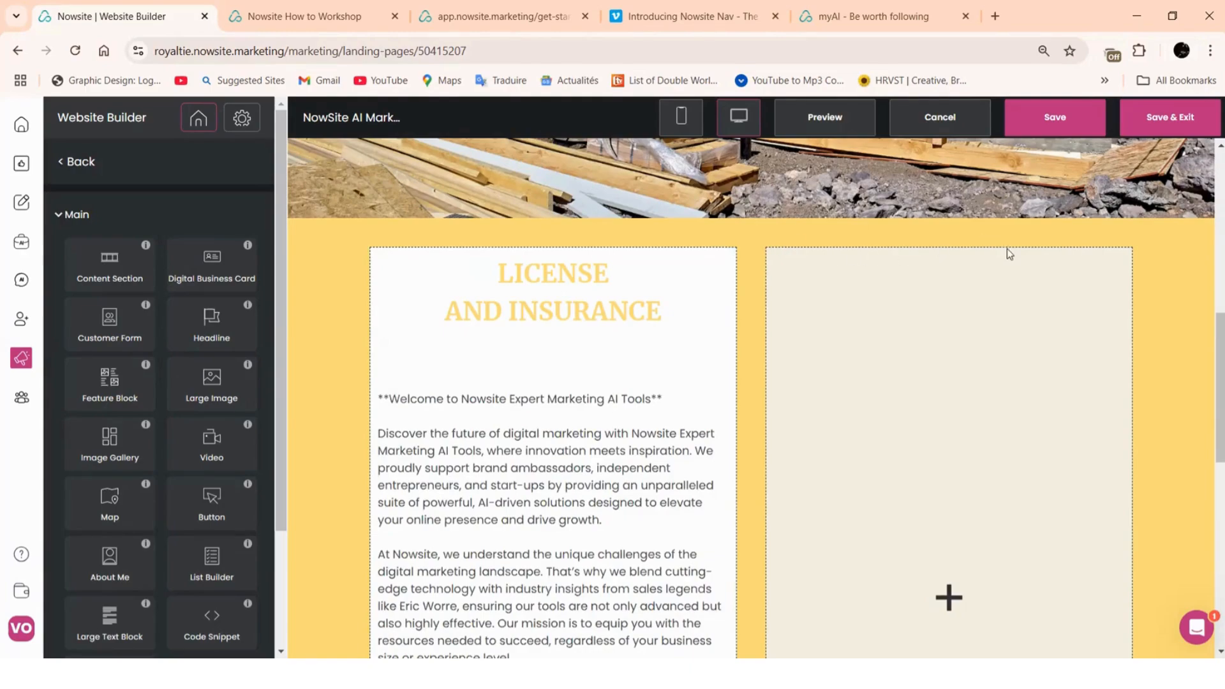
Visit the website settings pages list, then return to the page element list
scroll(709, 487, down, 4)
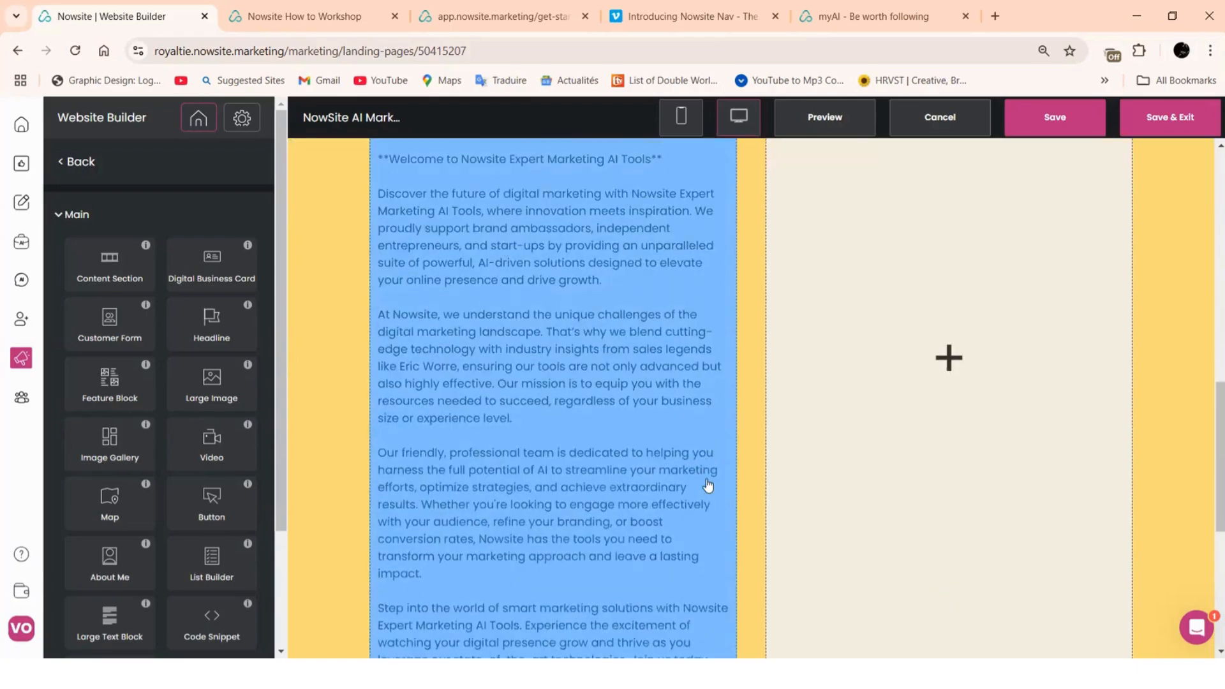
scroll(707, 485, up, 4)
scroll(707, 484, up, 1)
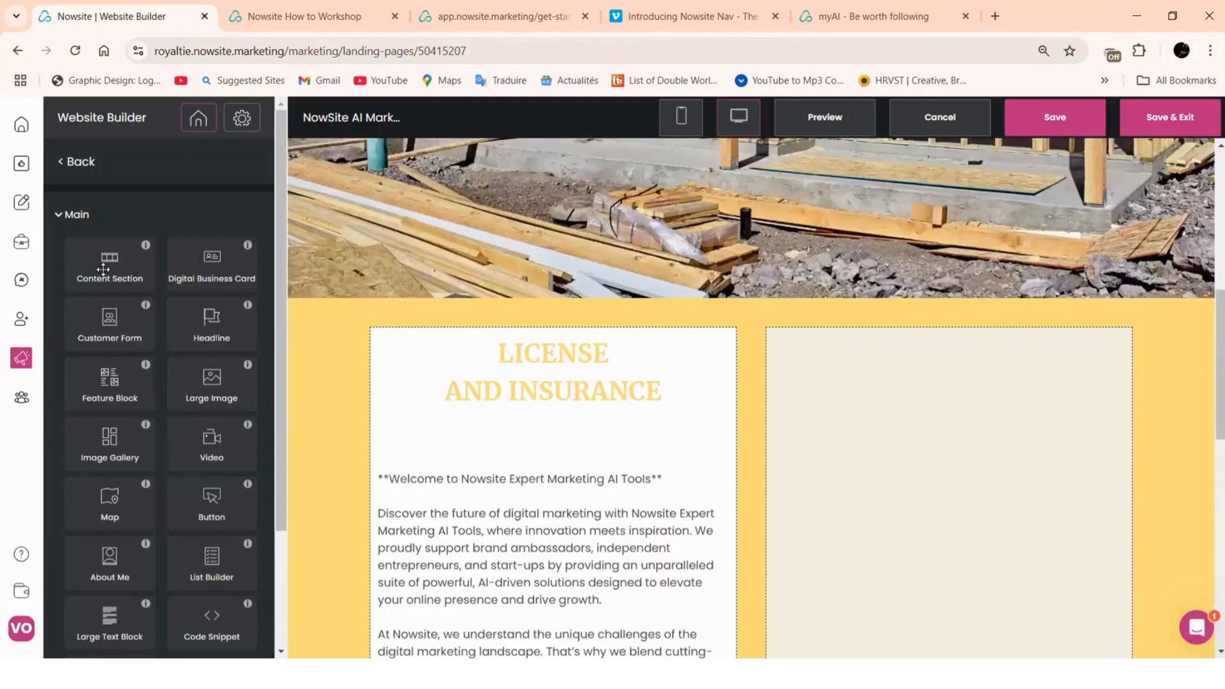
mouse_move(118, 257)
mouse_down()
mouse_move(153, 236)
mouse_move(101, 267)
mouse_up()
scroll(121, 344, down, 3)
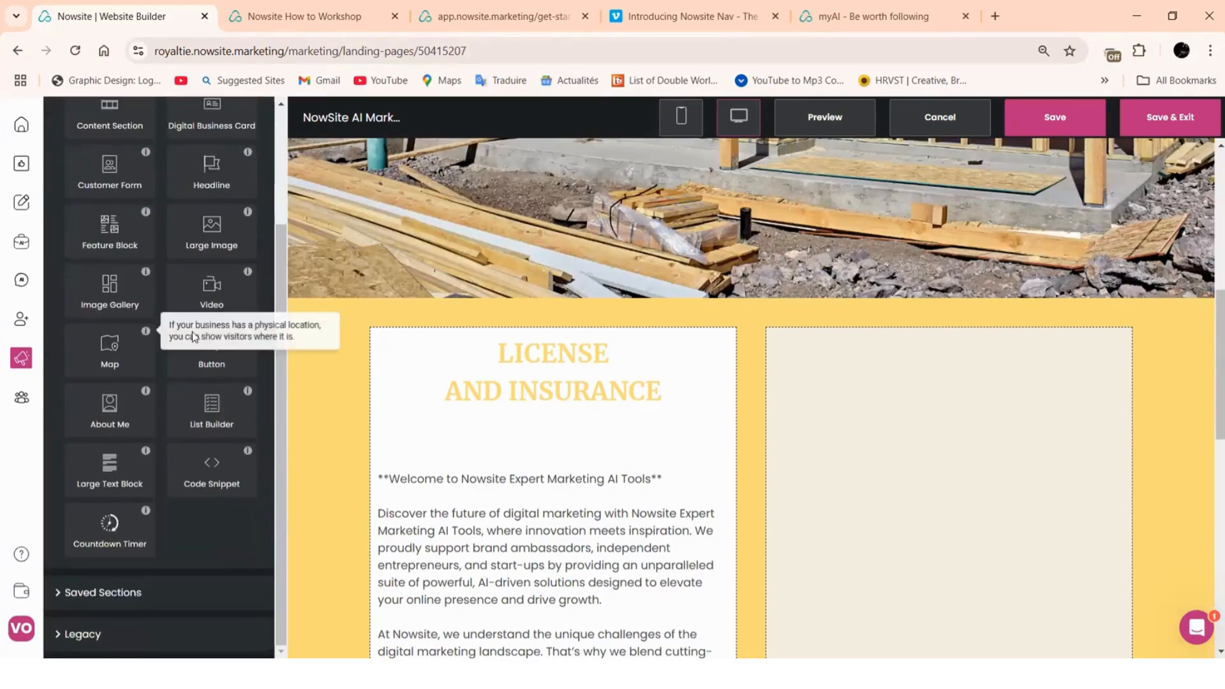
scroll(180, 412, up, 3)
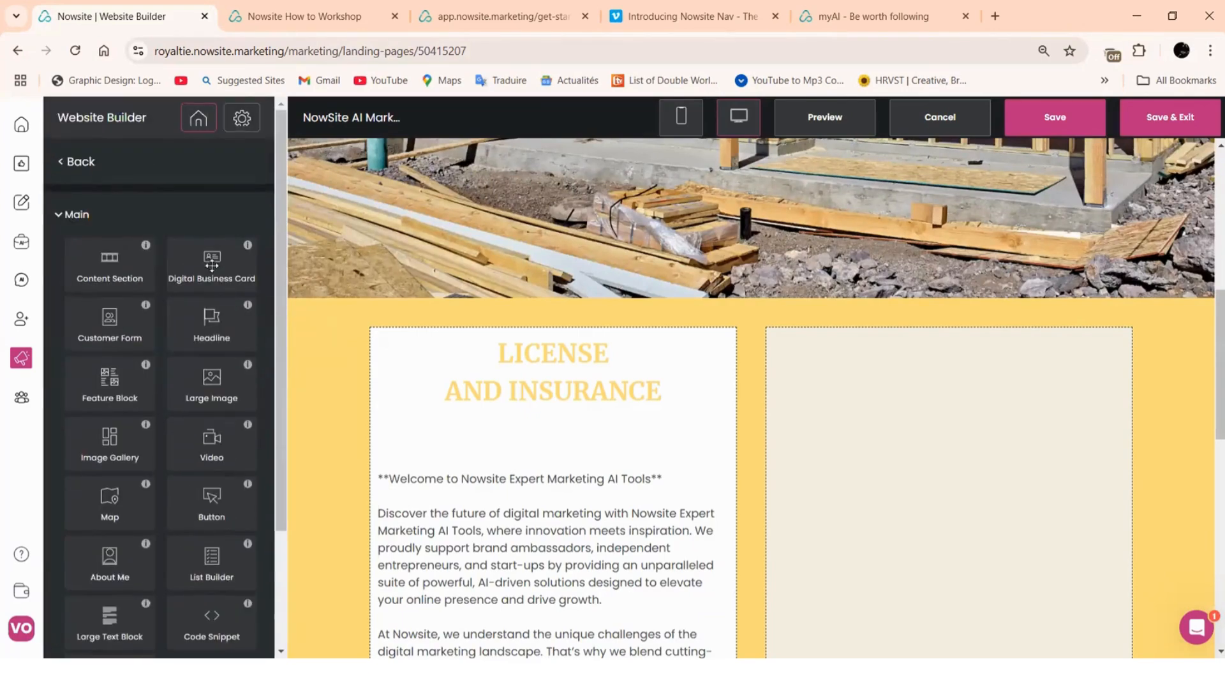
click(71, 168)
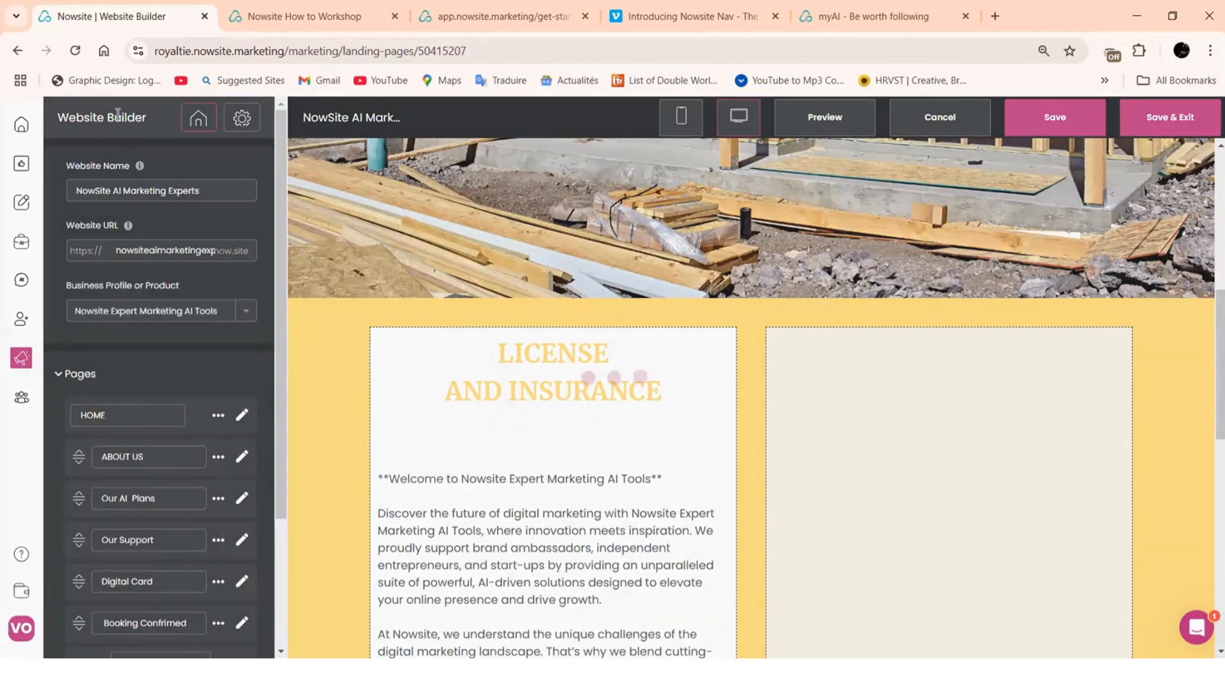
scroll(162, 416, down, 3)
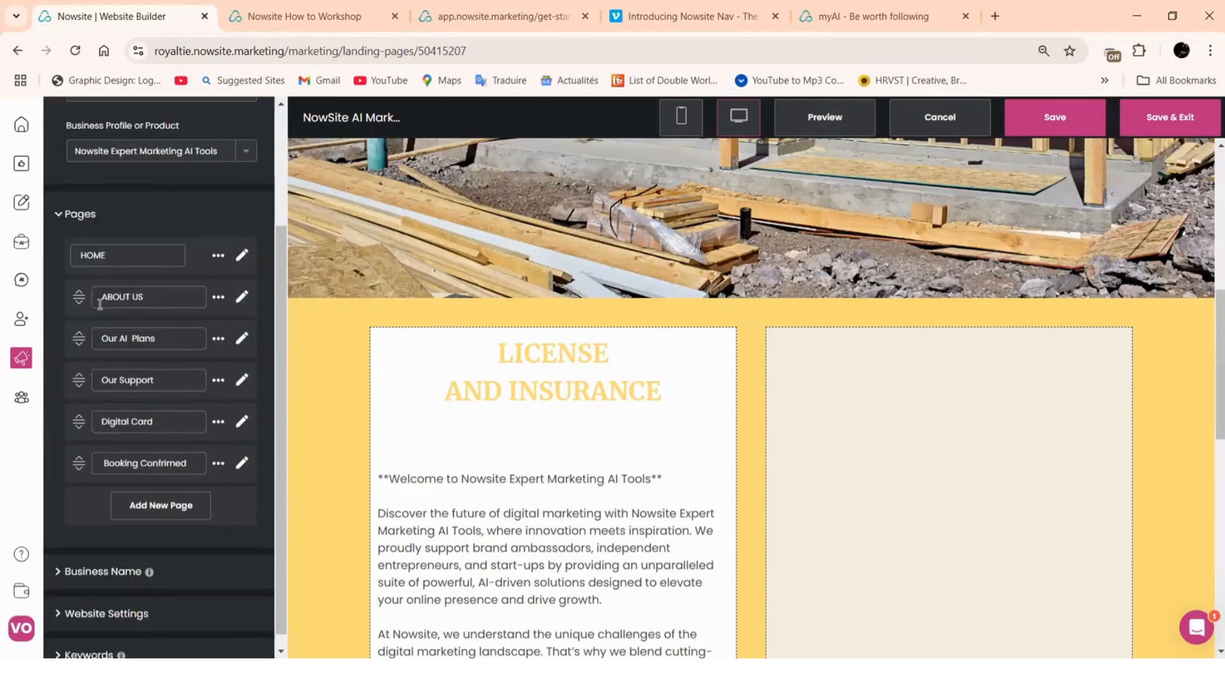
click(241, 297)
scroll(579, 491, up, 2)
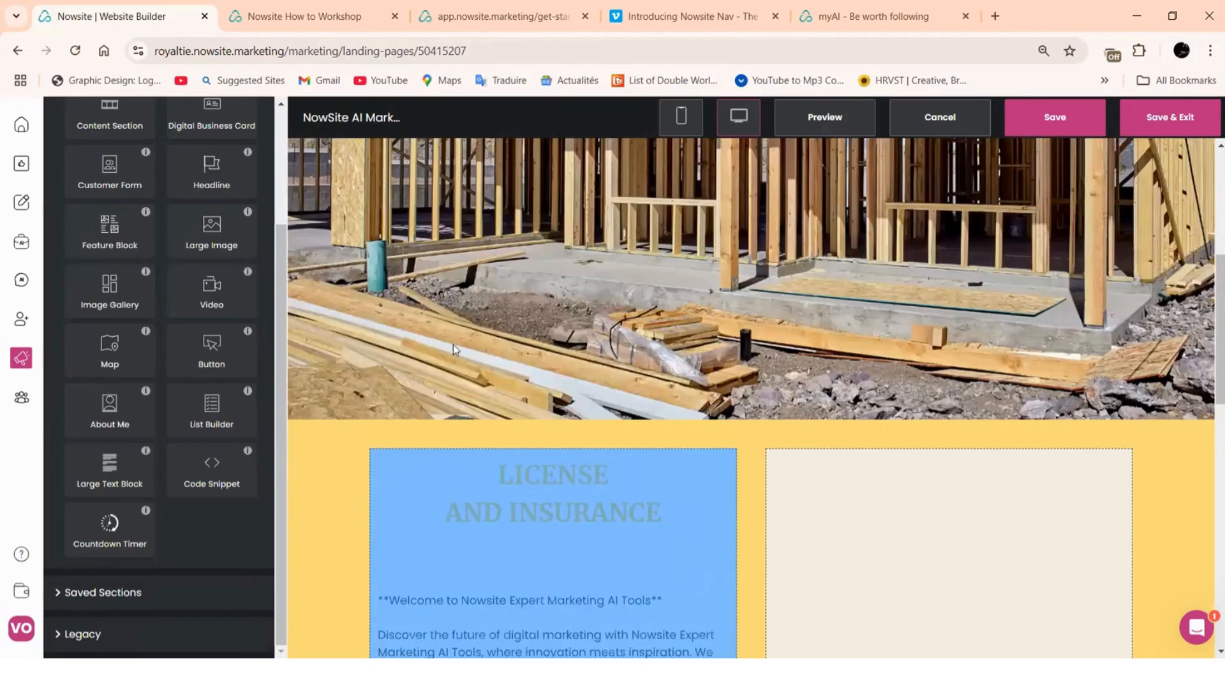
scroll(657, 354, up, 1)
scroll(499, 440, down, 3)
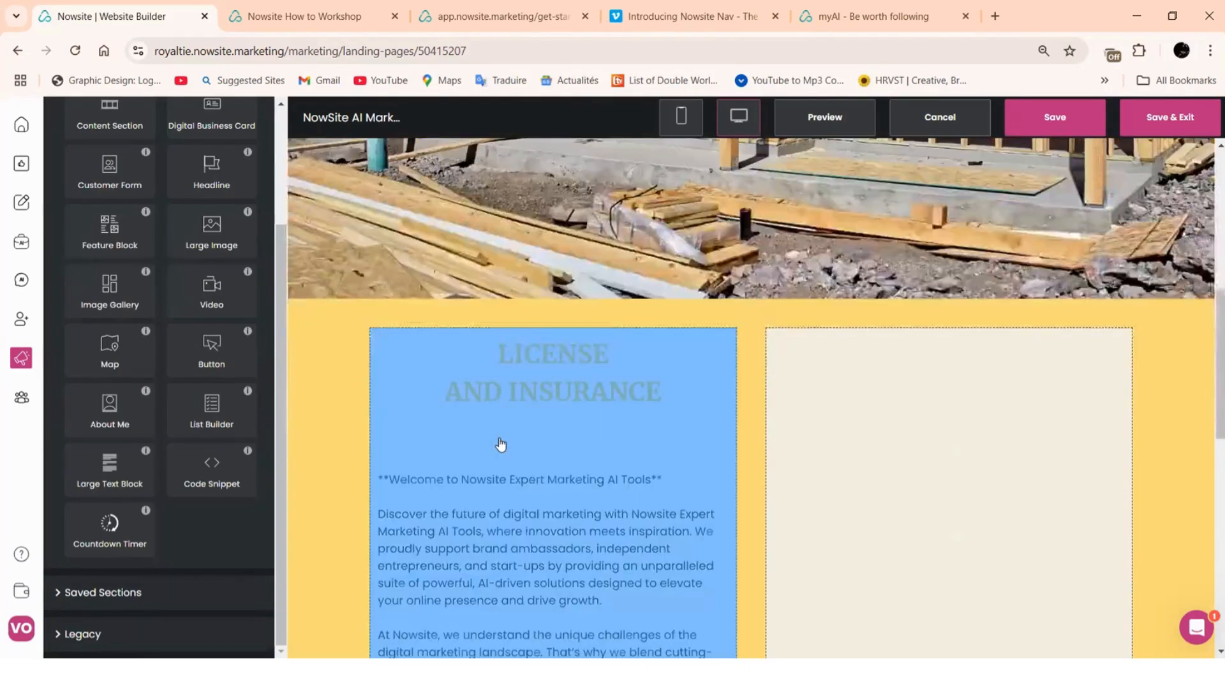
scroll(500, 446, up, 5)
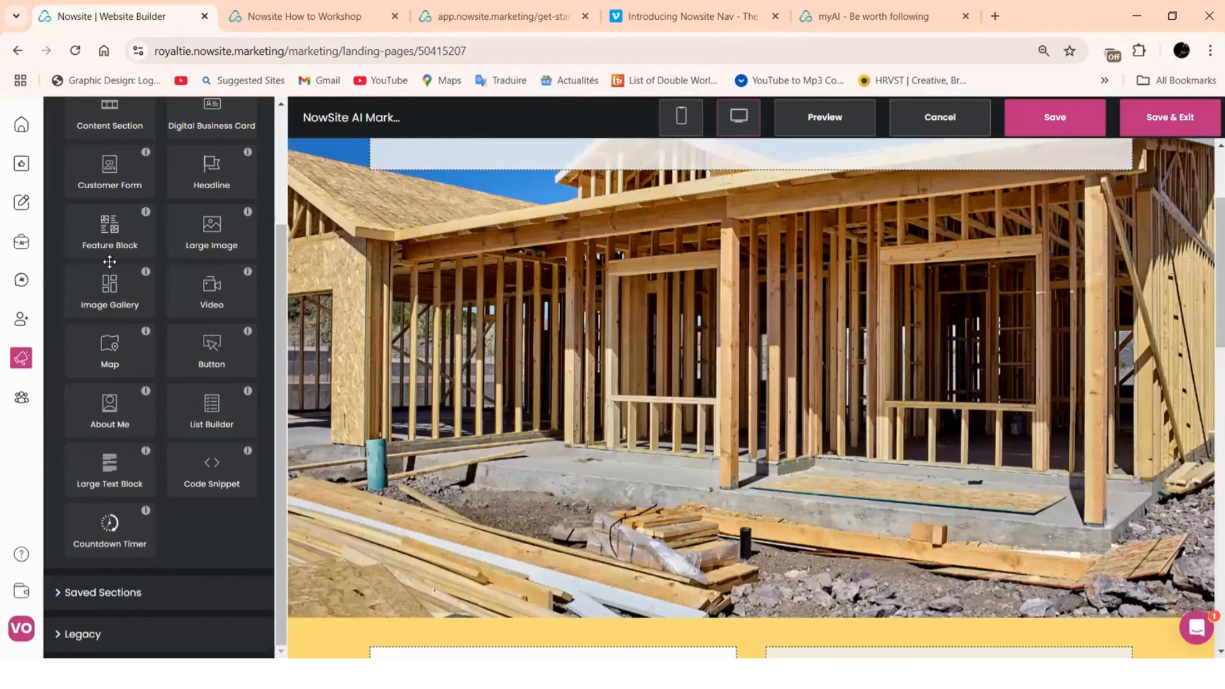
Drop a new Content Section at the top of the page, above the house-frame photo
scroll(121, 267, up, 2)
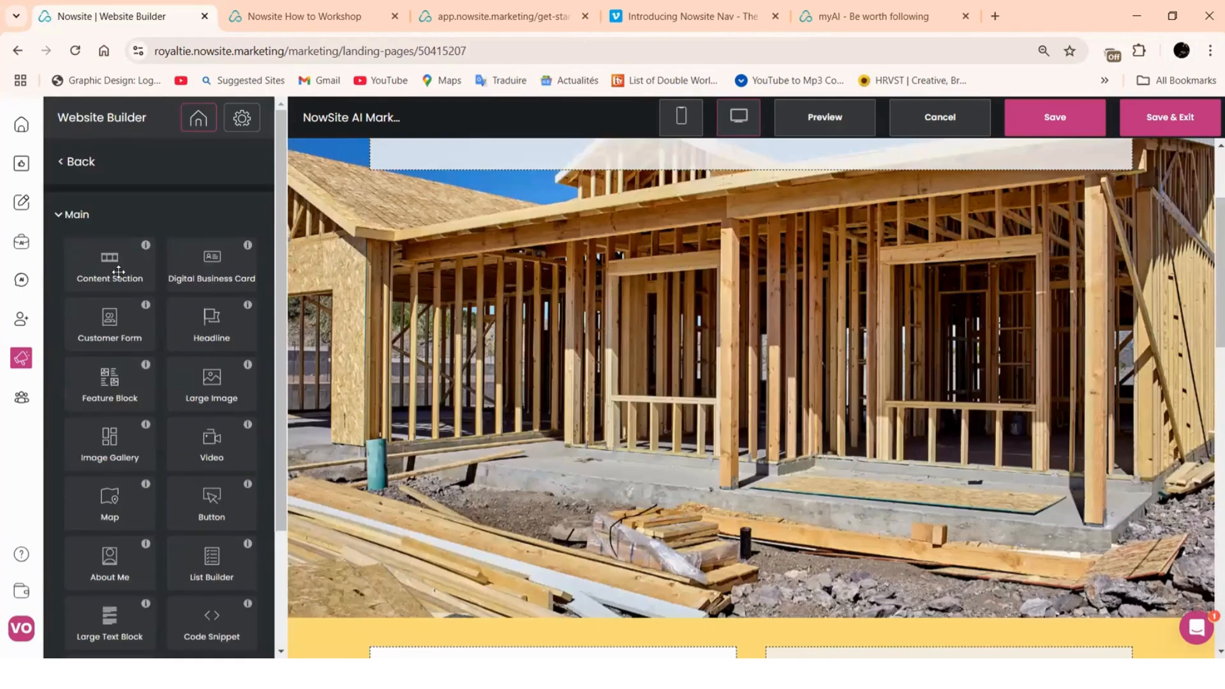
drag(119, 271, 252, 411)
drag(121, 286, 614, 562)
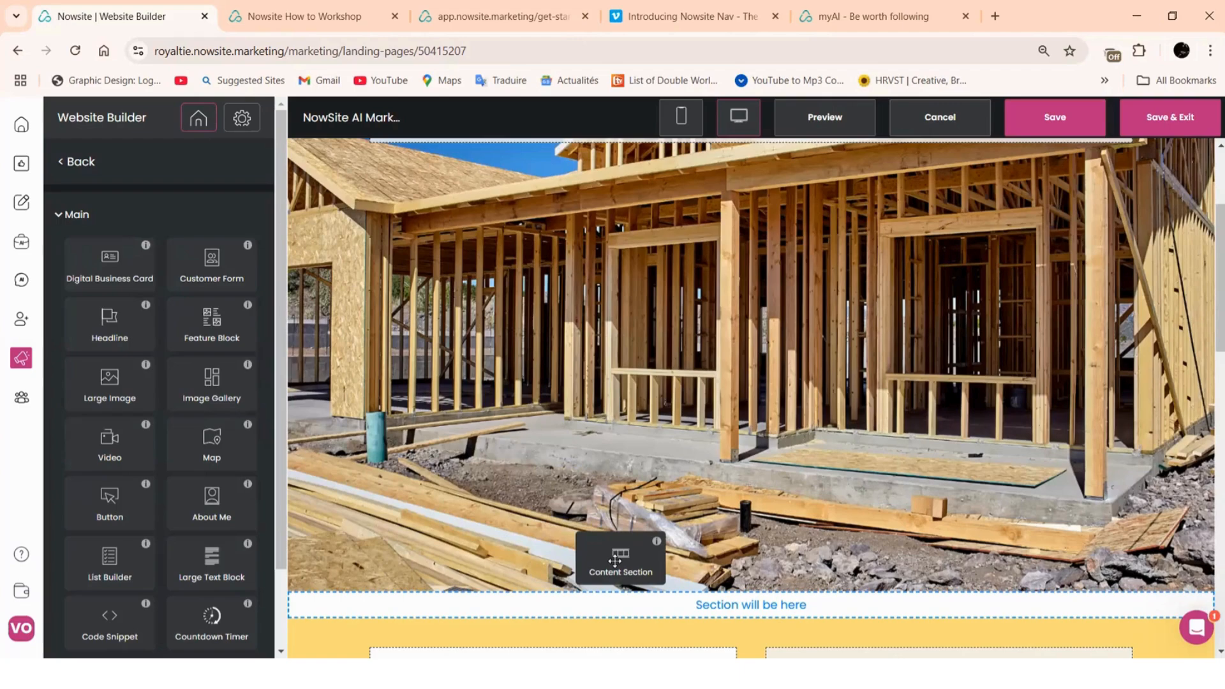
drag(615, 562, 717, 201)
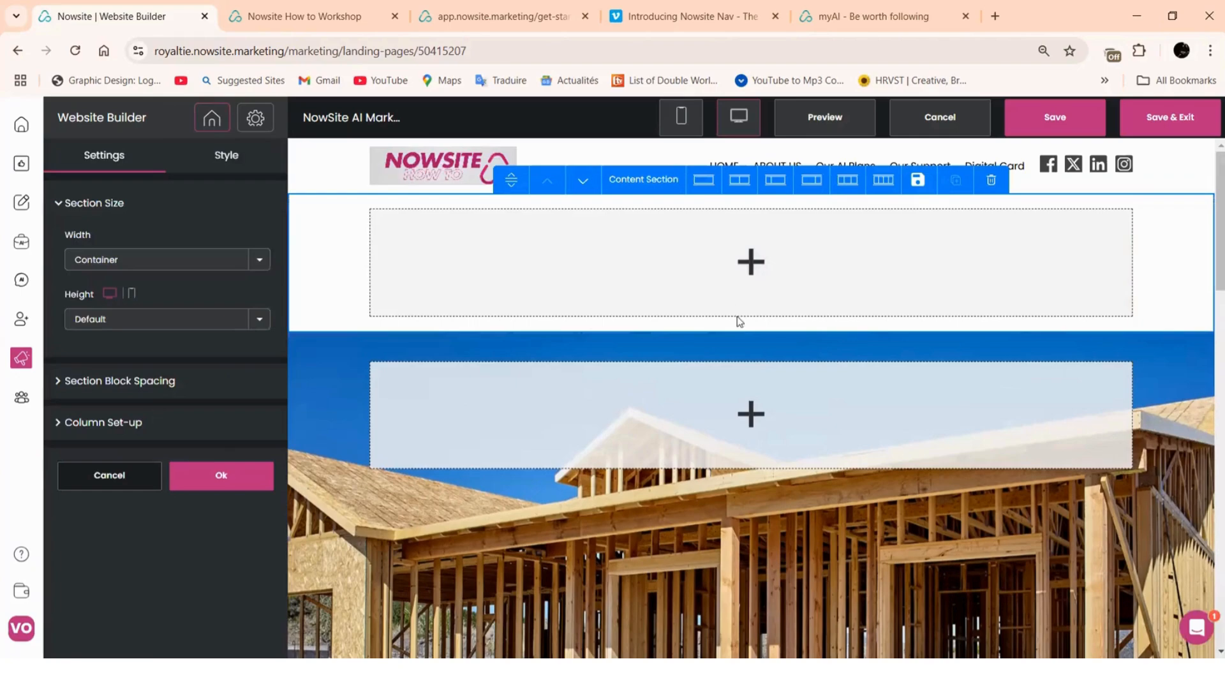
Try the one-, two-, wide/narrow, three- and four-column layouts on the new top content section
scroll(728, 420, down, 3)
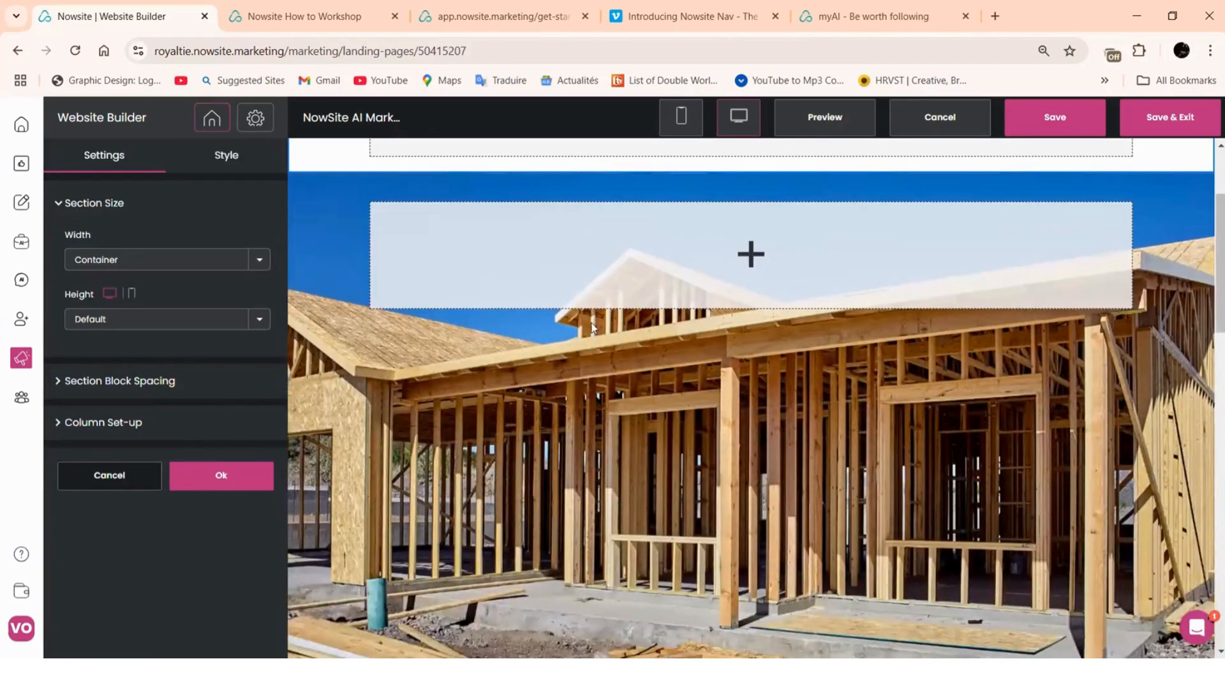
scroll(736, 387, up, 3)
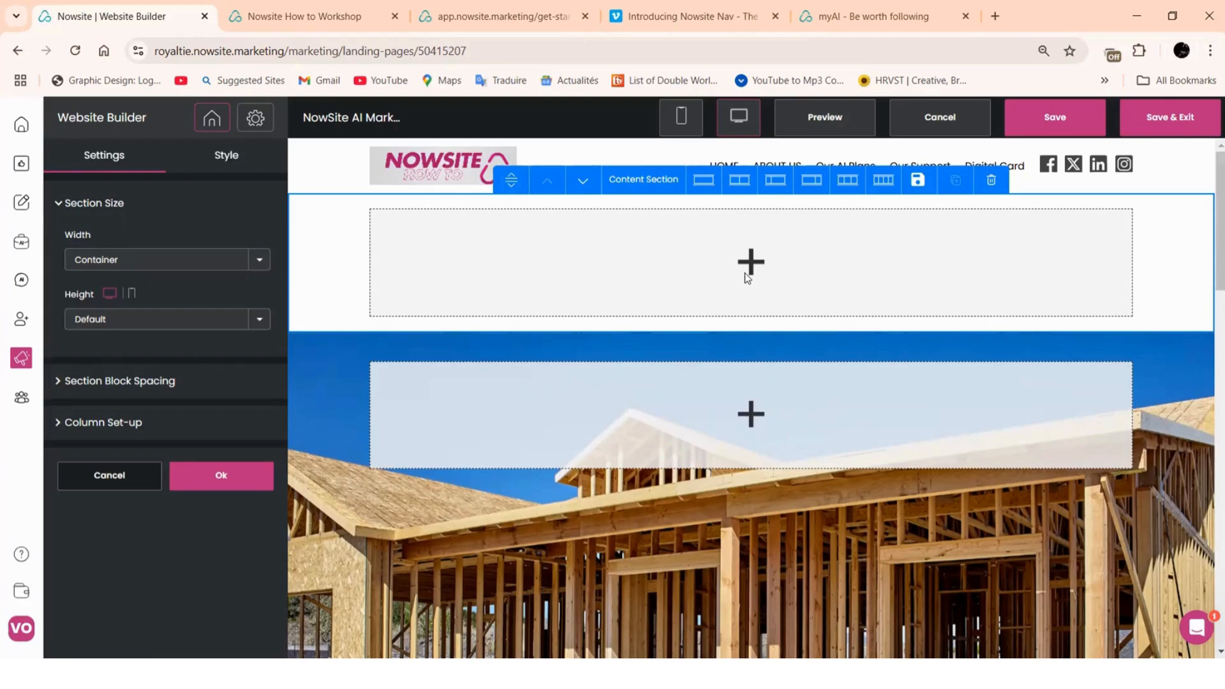
scroll(748, 273, down, 10)
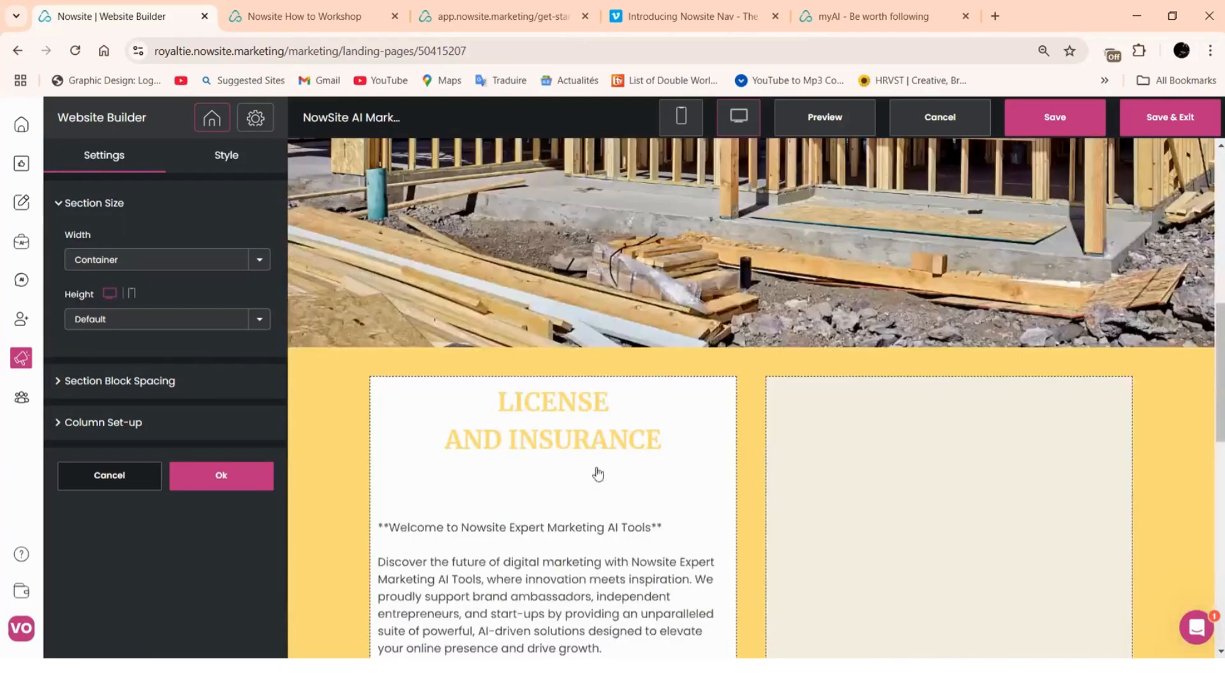
scroll(957, 371, down, 4)
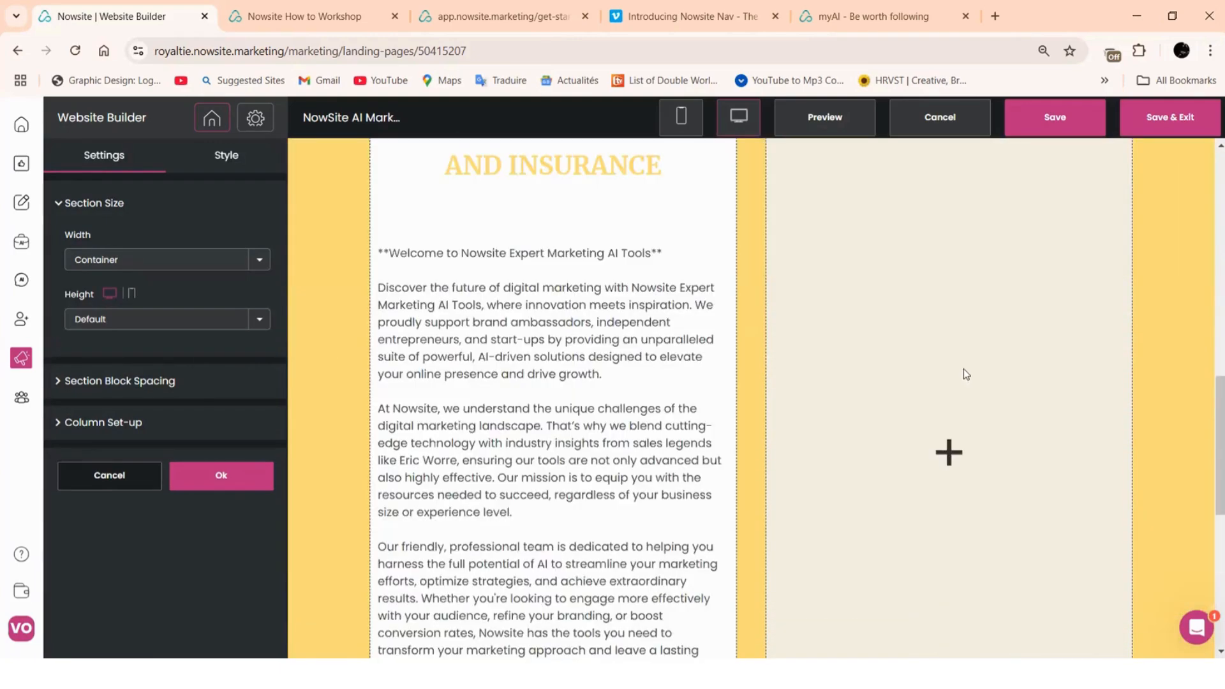
scroll(932, 372, up, 8)
scroll(689, 187, up, 3)
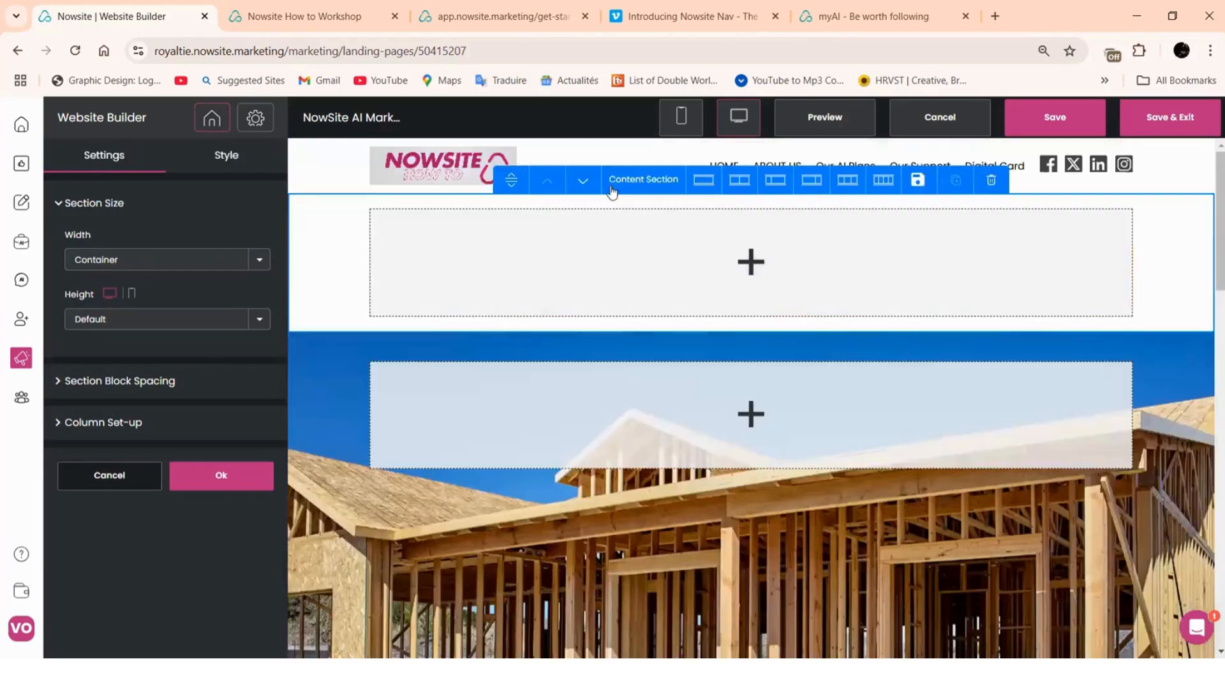
click(740, 185)
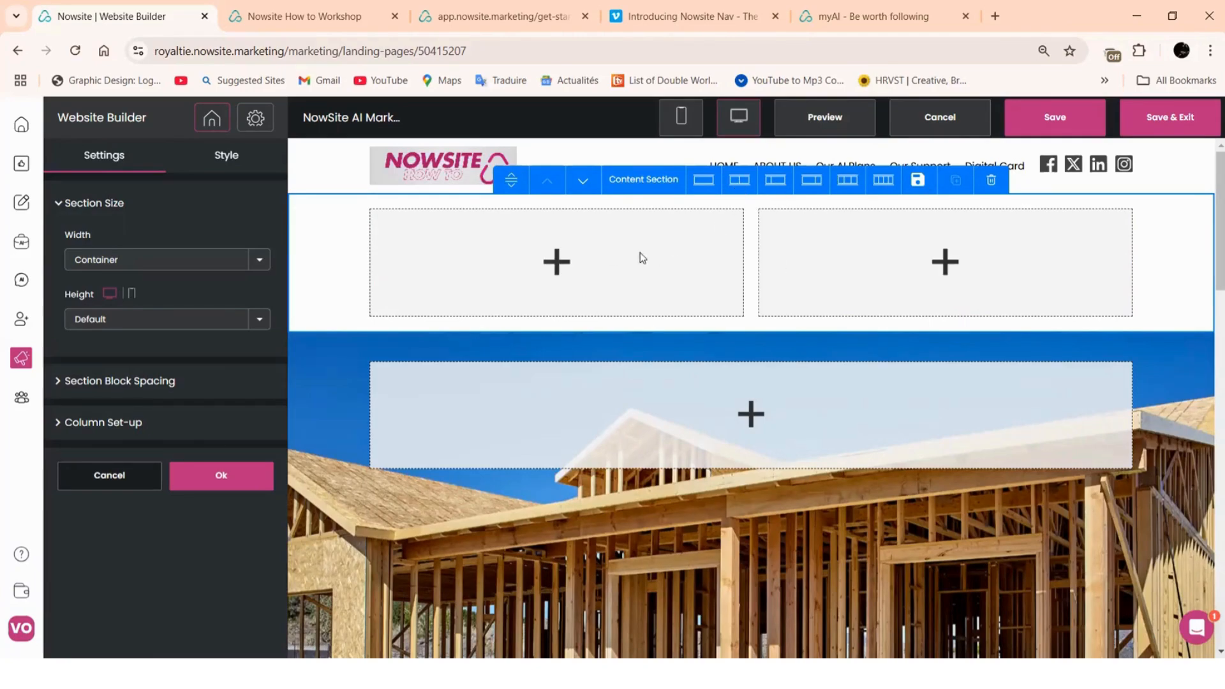
click(812, 182)
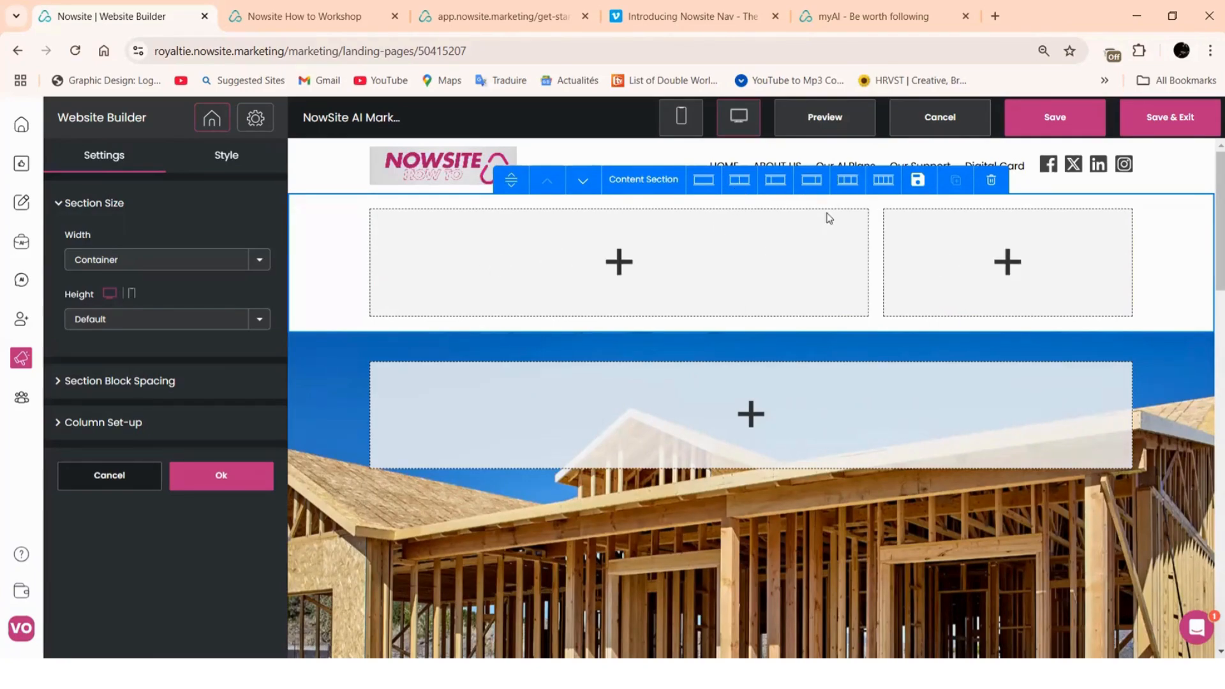
click(848, 182)
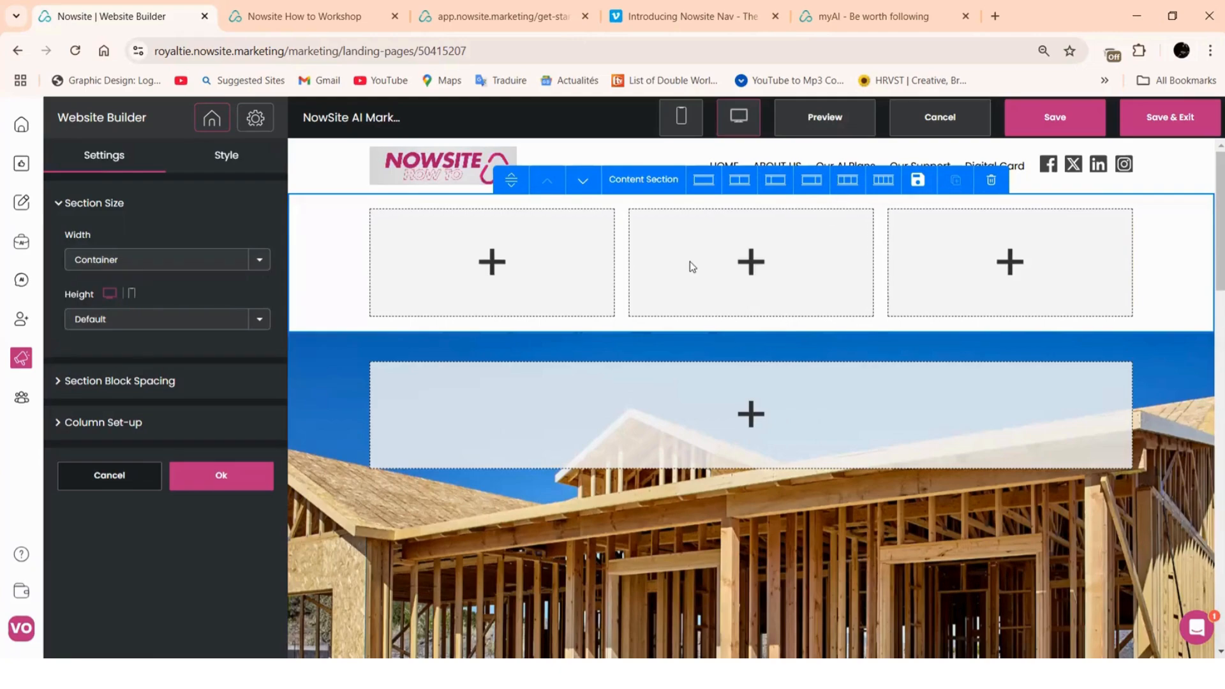
click(884, 182)
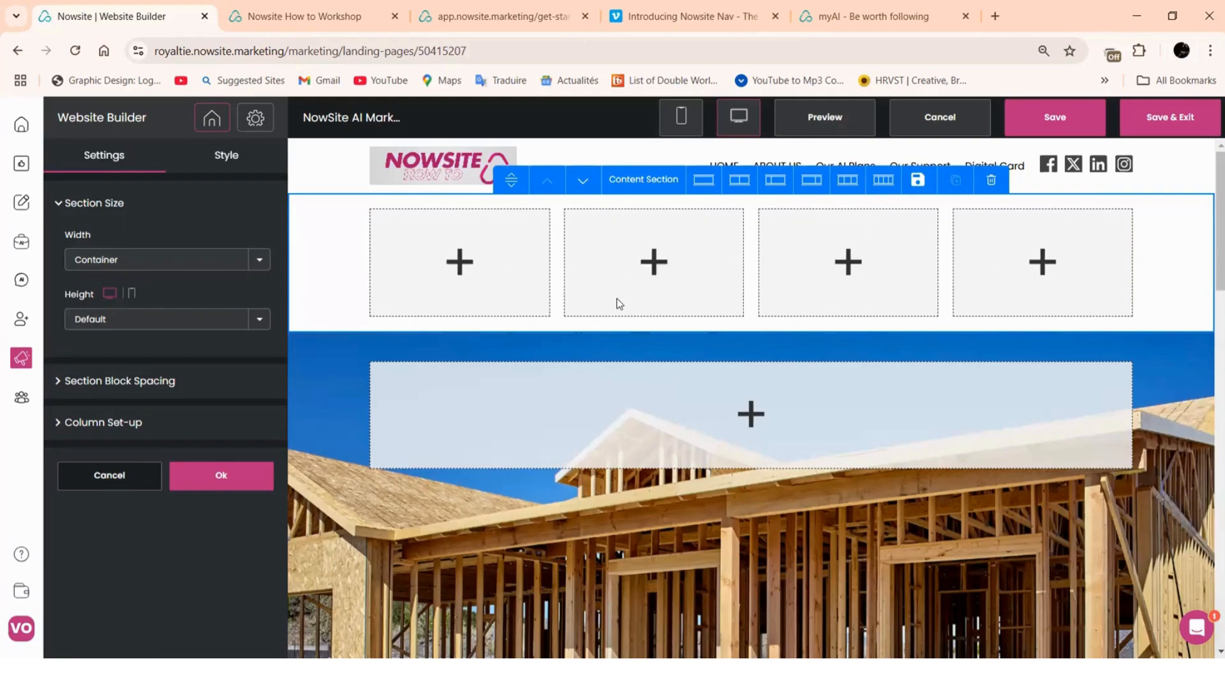
click(703, 180)
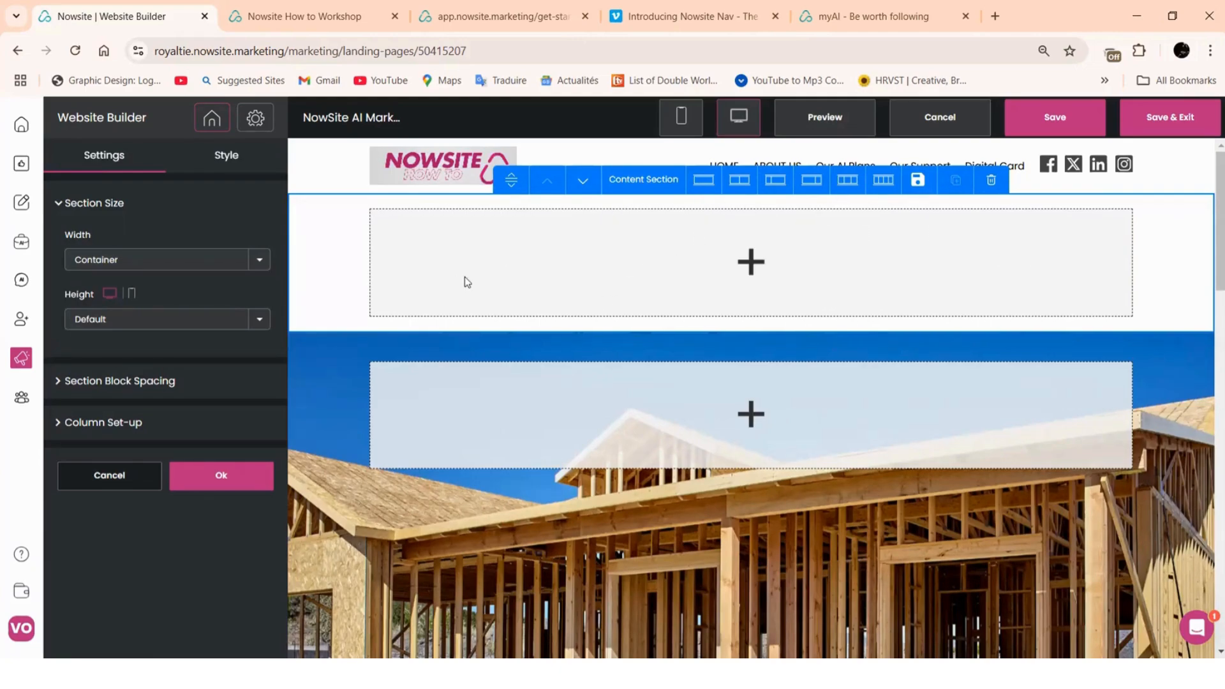
click(739, 180)
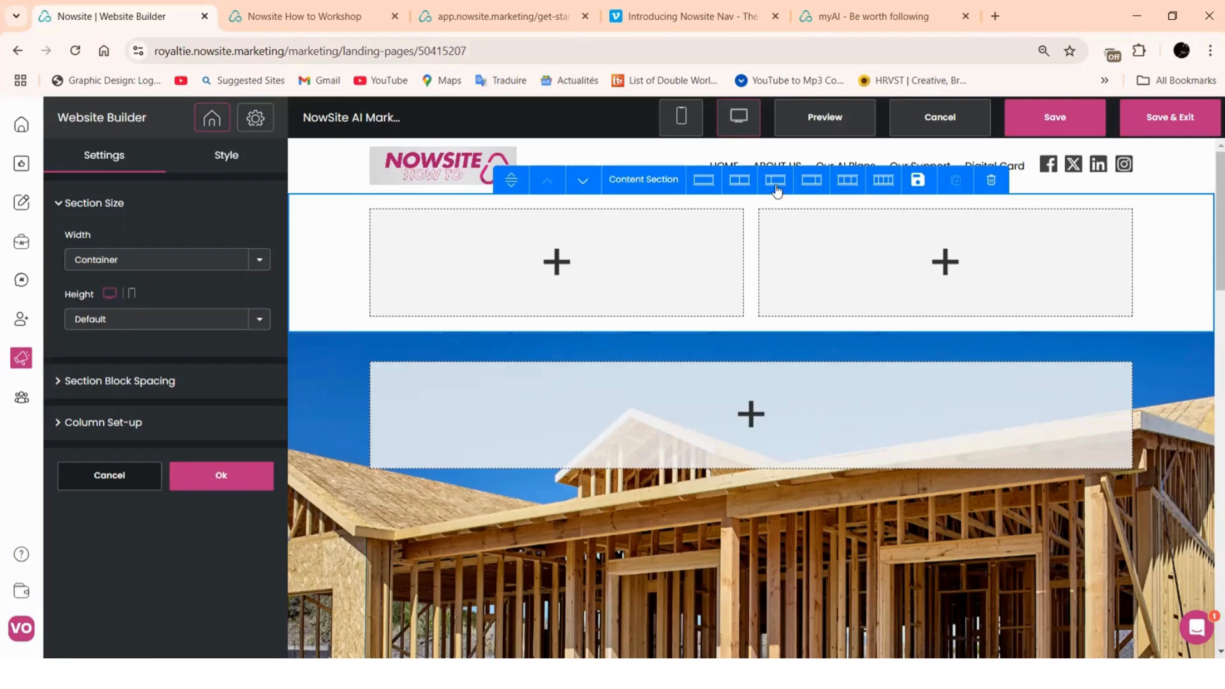
Remove the empty top content section and confirm the Delete
click(991, 180)
click(698, 438)
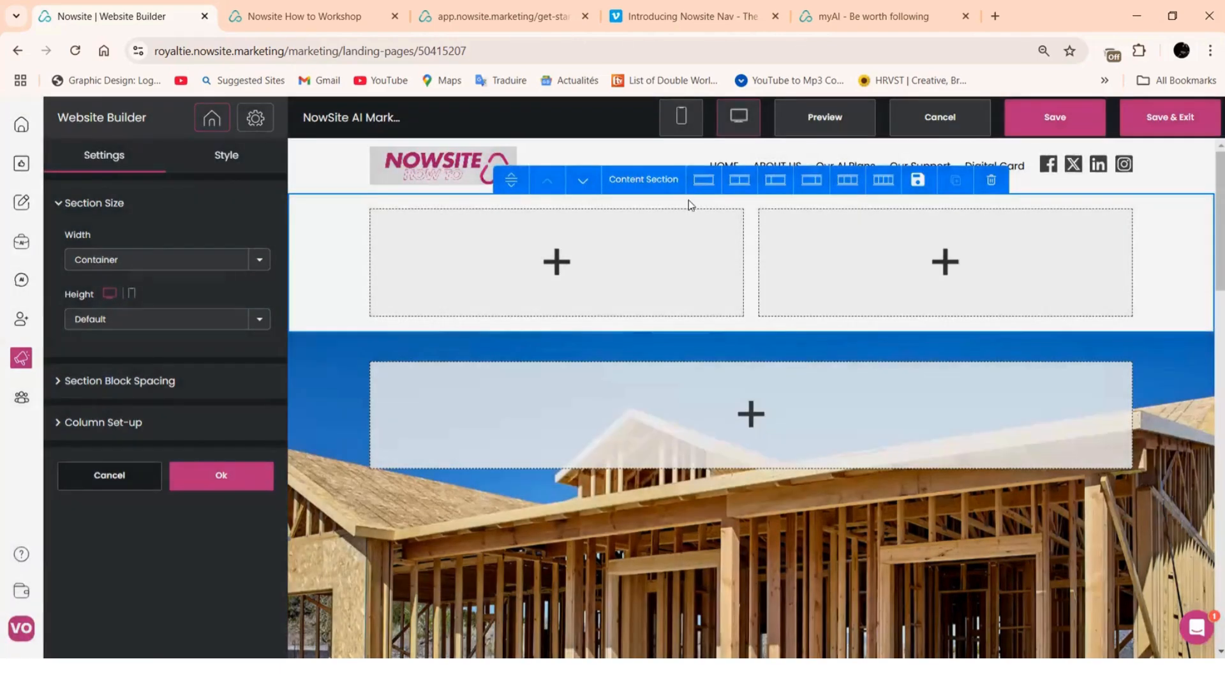
scroll(690, 276, down, 5)
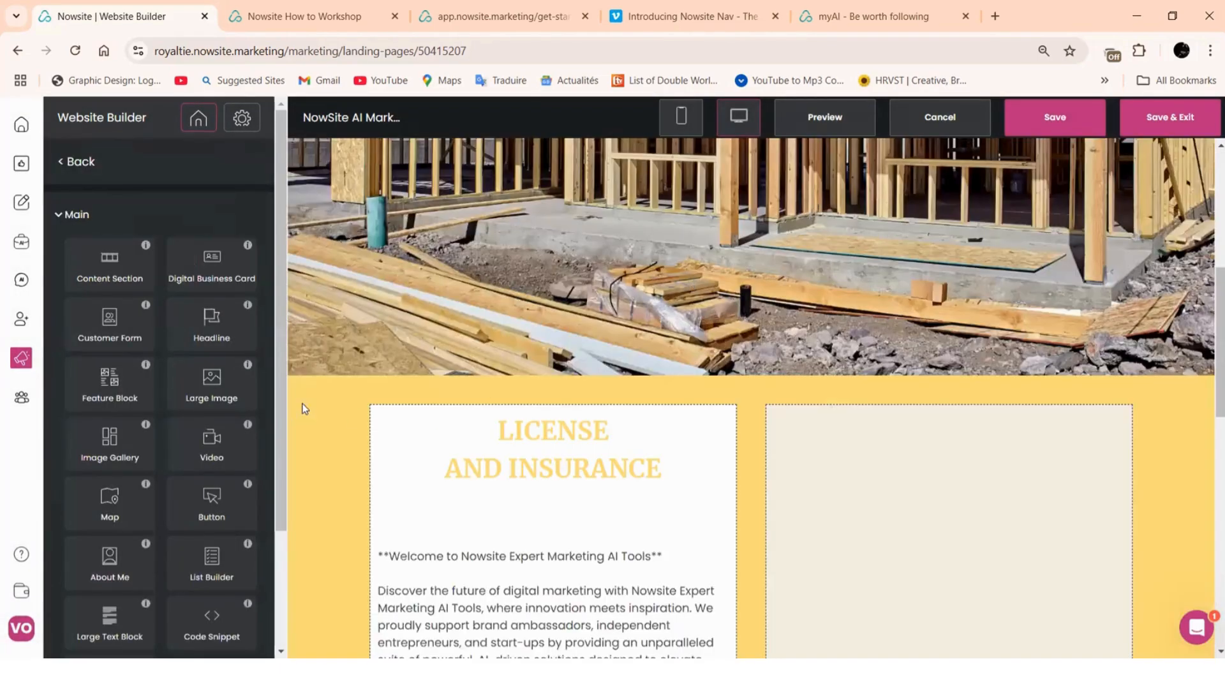
scroll(327, 398, down, 2)
Select the License and Insurance section and set it to one full-width column
click(326, 402)
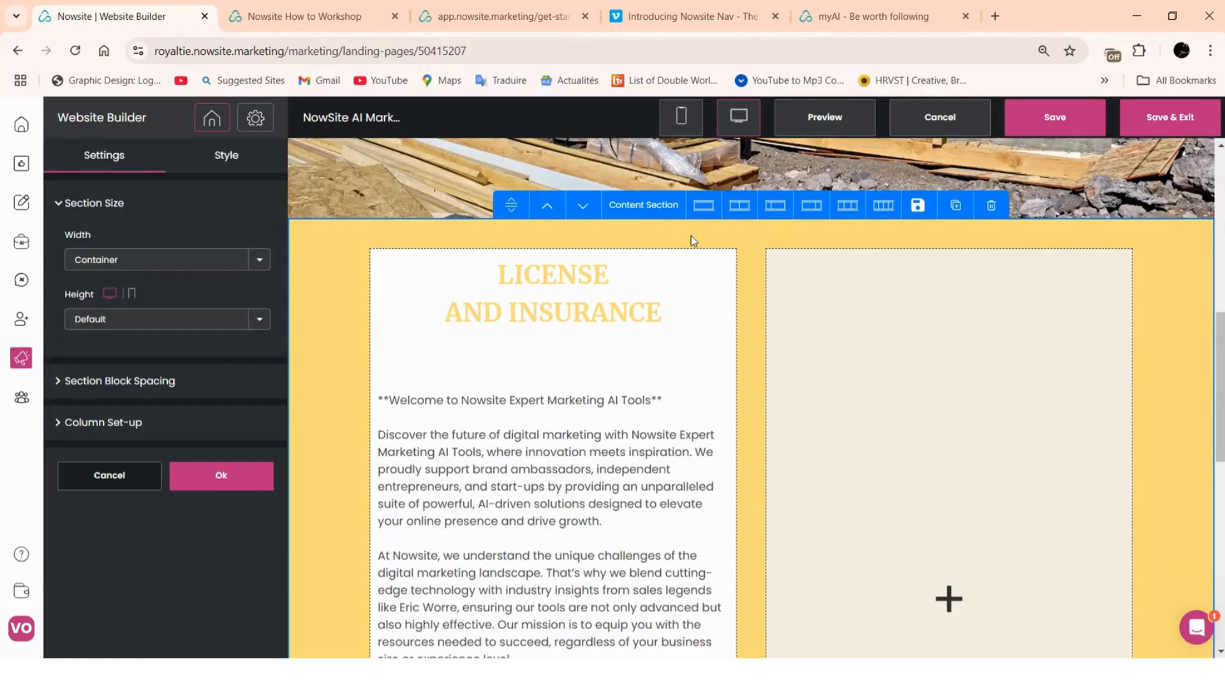
click(704, 205)
scroll(728, 276, down, 2)
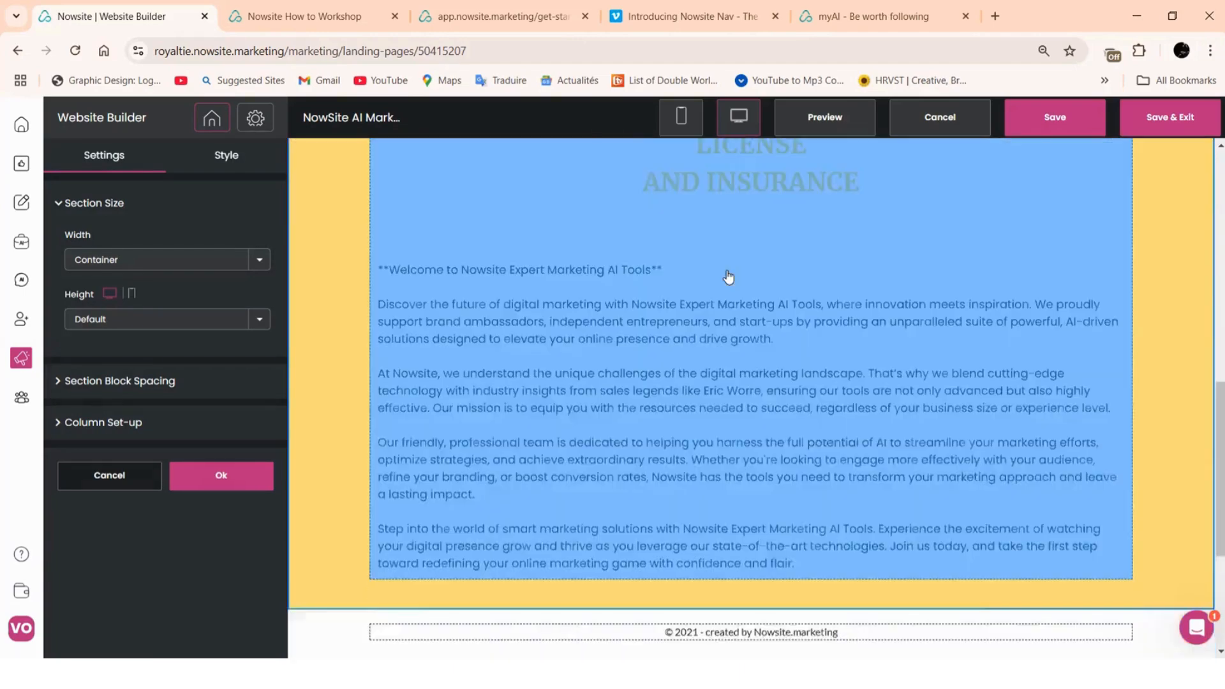
scroll(728, 276, down, 5)
scroll(618, 423, up, 7)
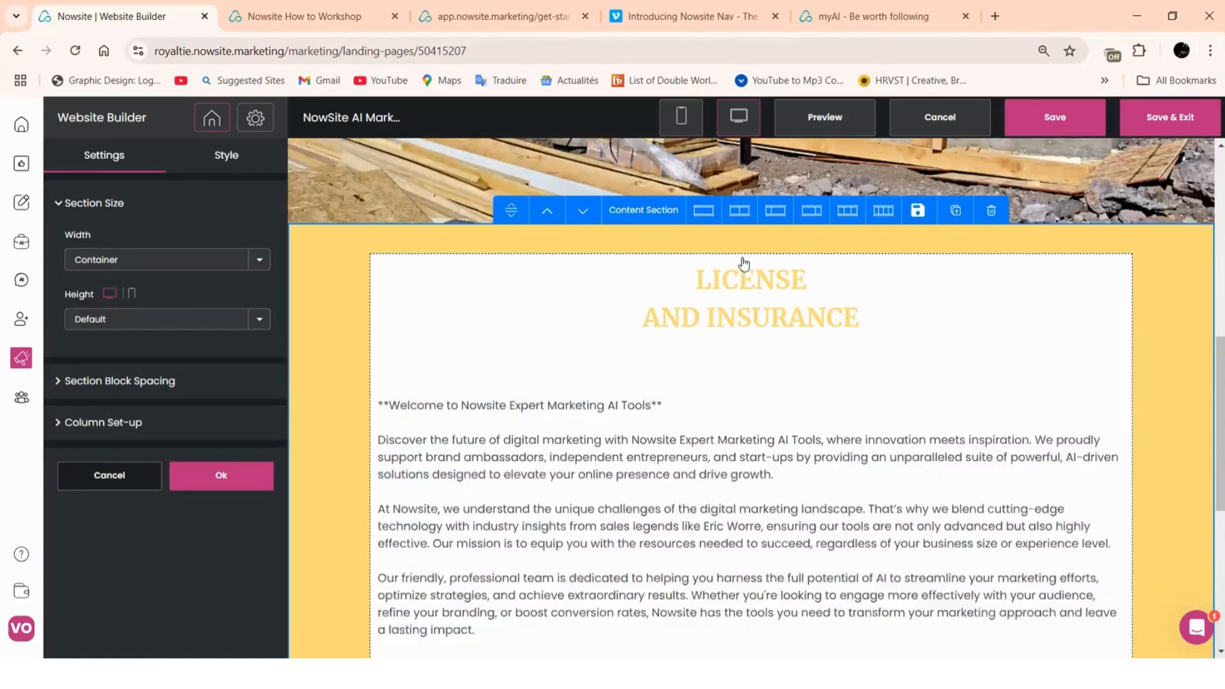
scroll(1080, 317, down, 4)
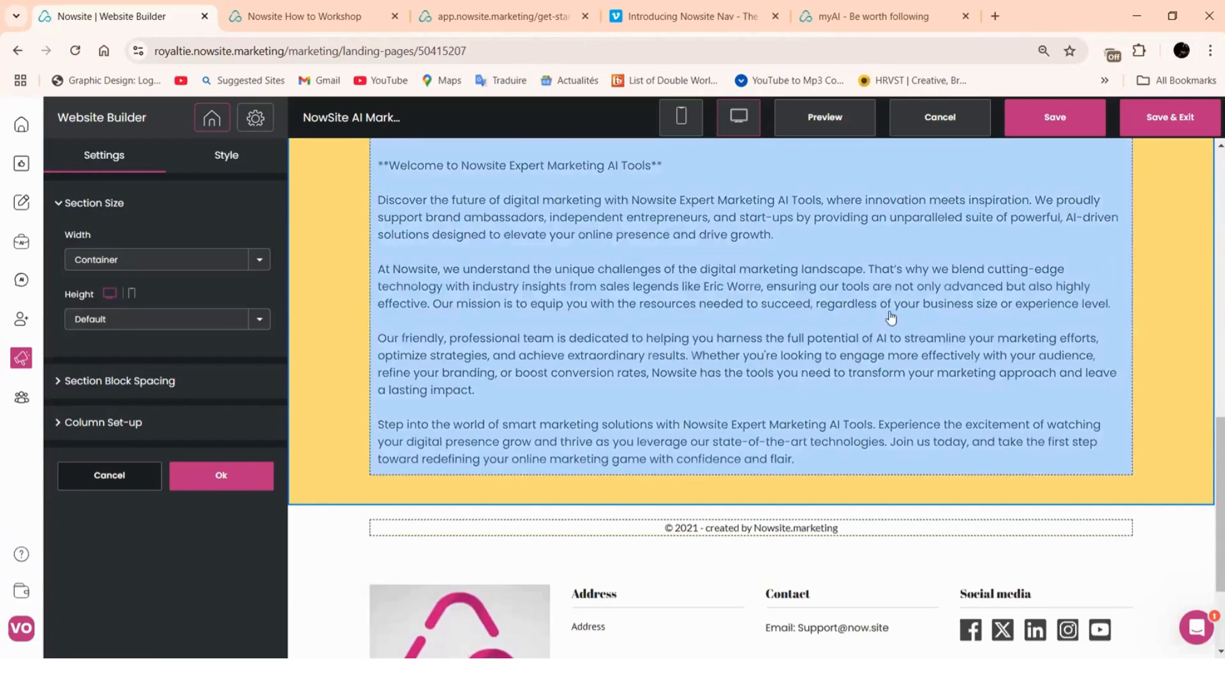
scroll(888, 318, up, 4)
scroll(737, 322, up, 3)
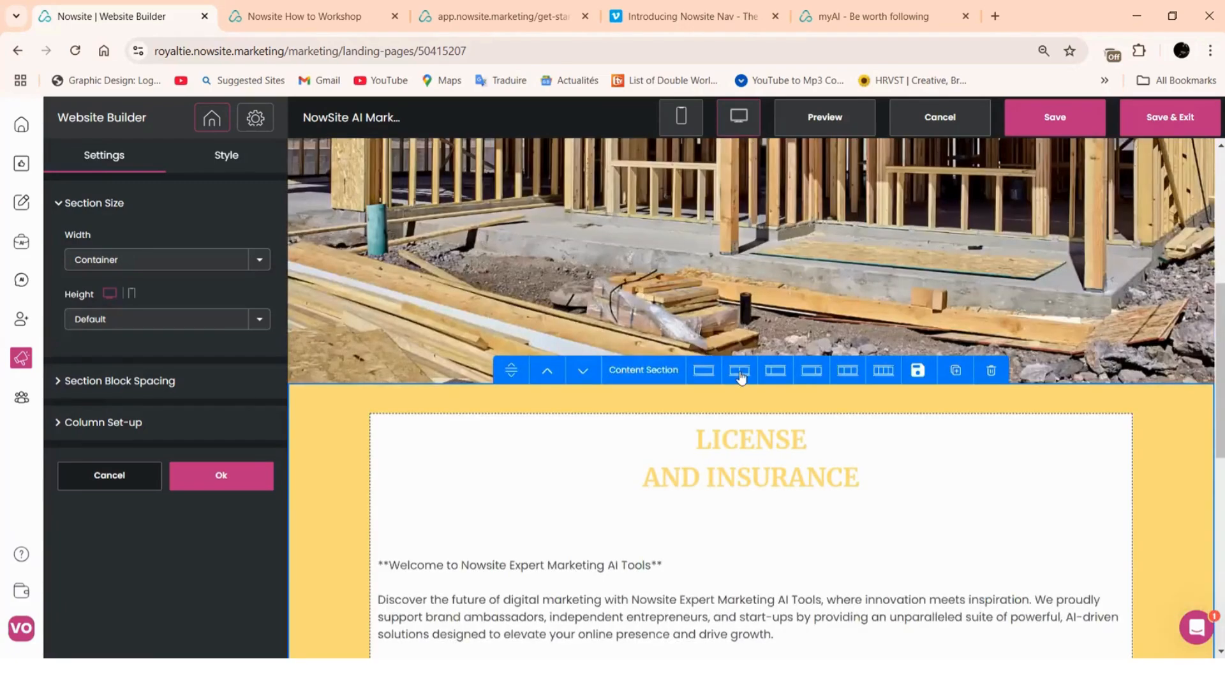
Switch the section to the 2/3–1/3 layout, giving a wide text column and narrow empty column
click(812, 372)
scroll(823, 402, down, 6)
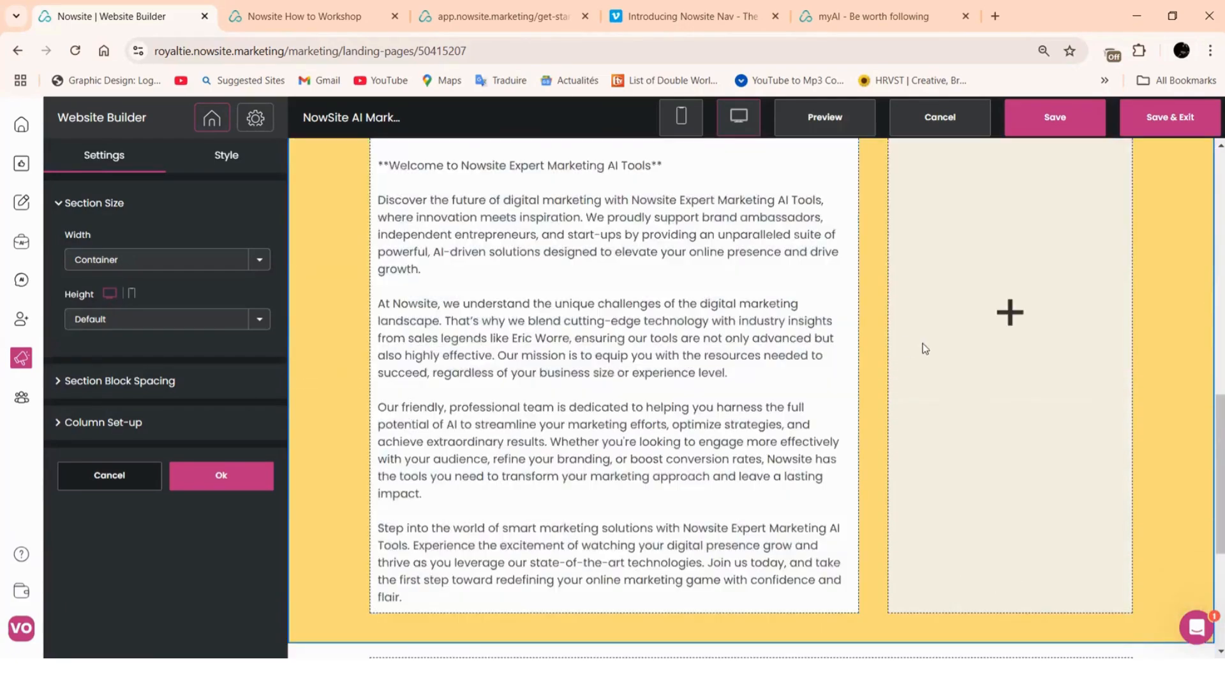
scroll(890, 329, up, 5)
scroll(890, 342, down, 4)
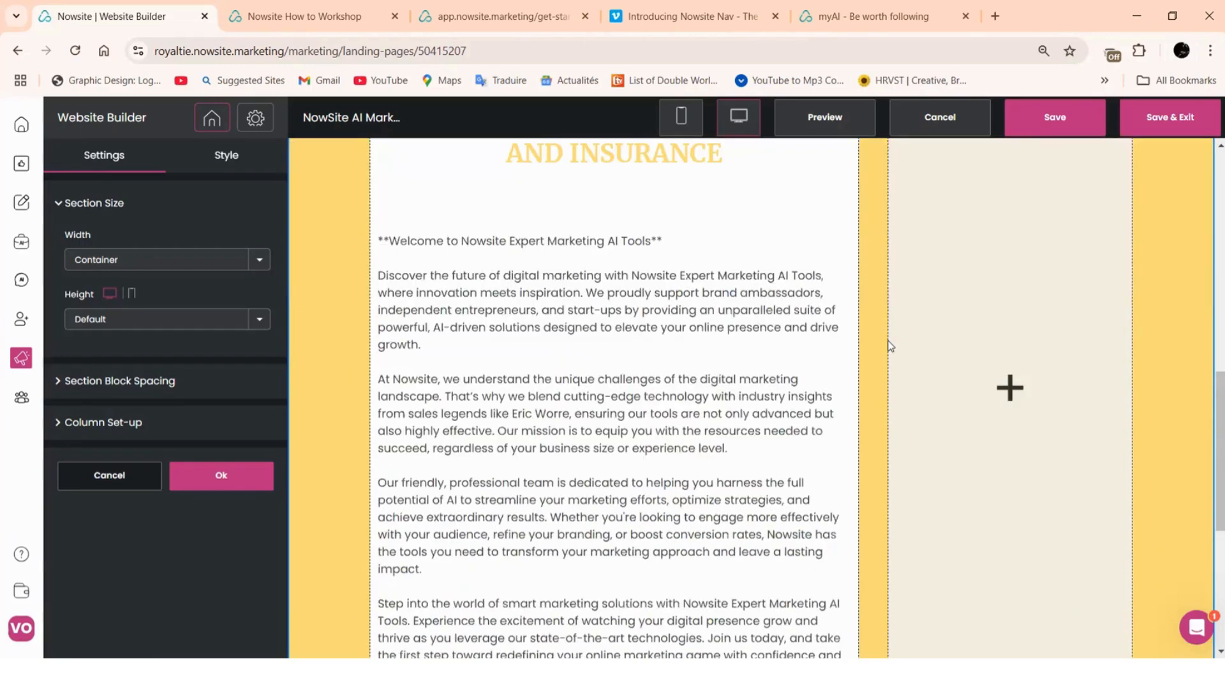
scroll(891, 345, down, 3)
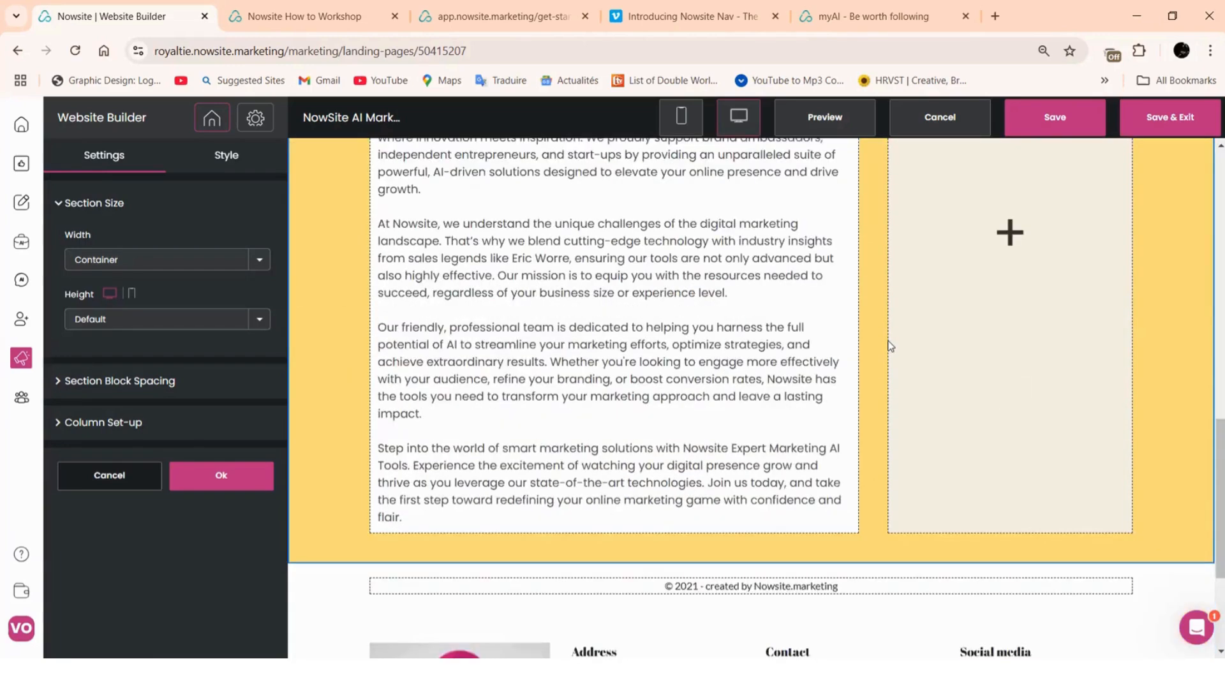
scroll(890, 345, up, 4)
scroll(782, 350, up, 2)
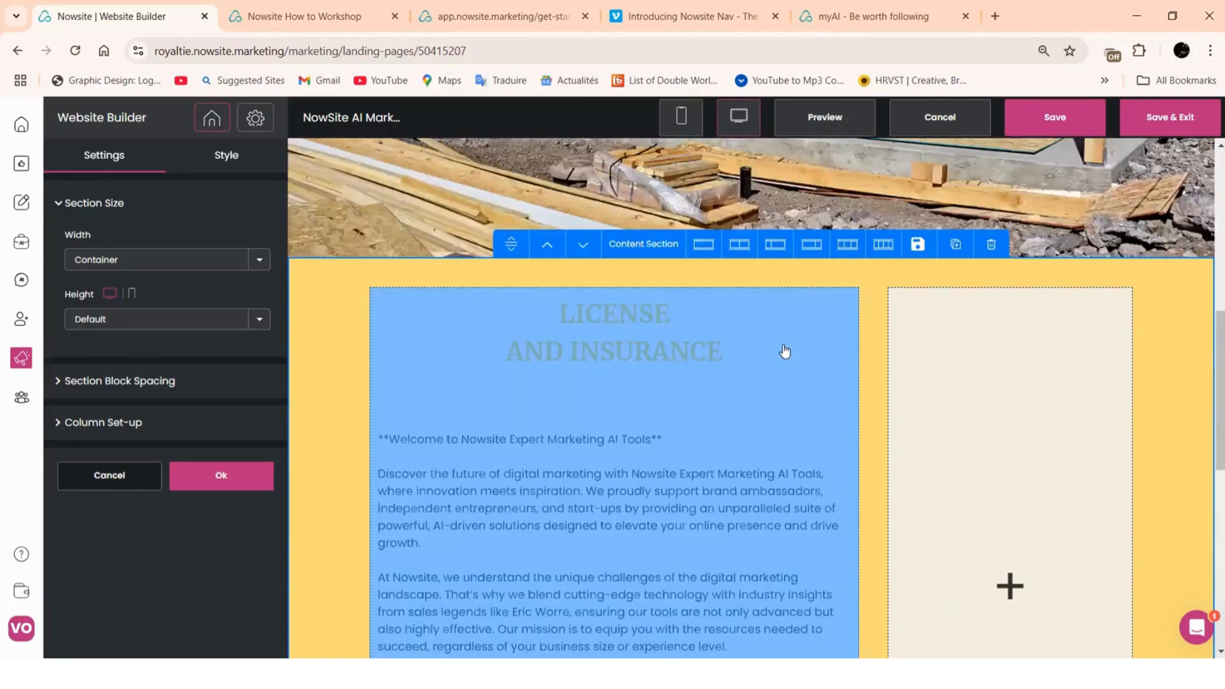
scroll(706, 351, up, 1)
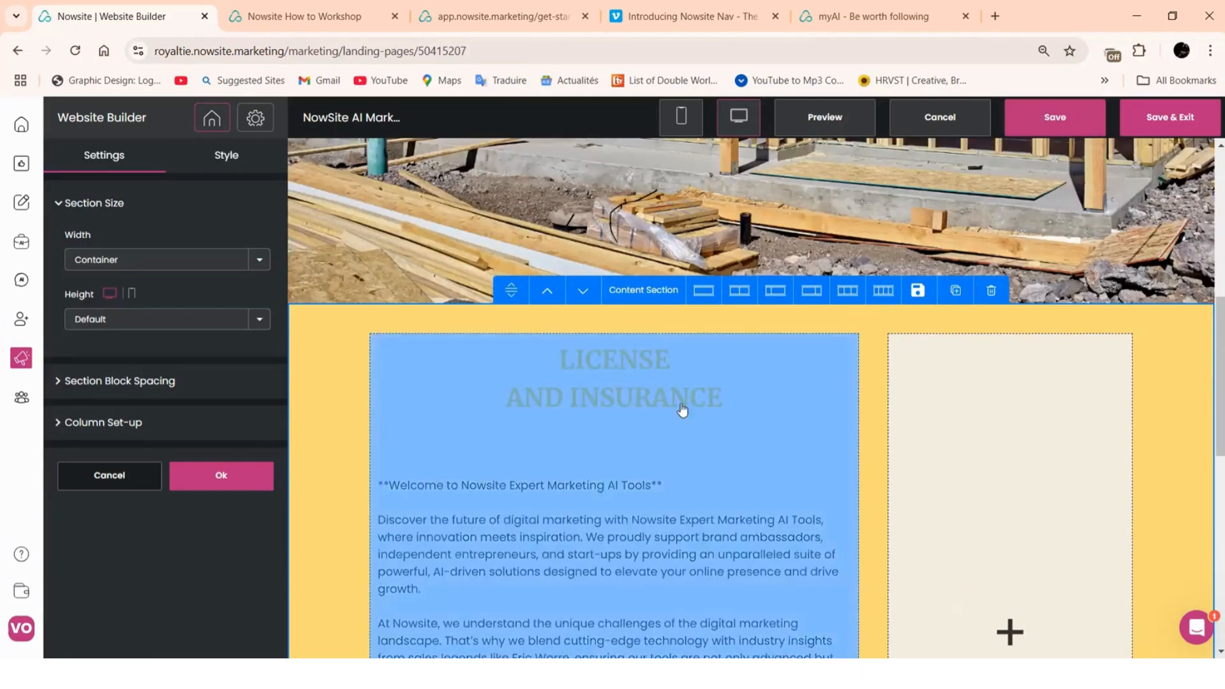
Apply the section settings with Ok and open the HOME page for editing
click(223, 476)
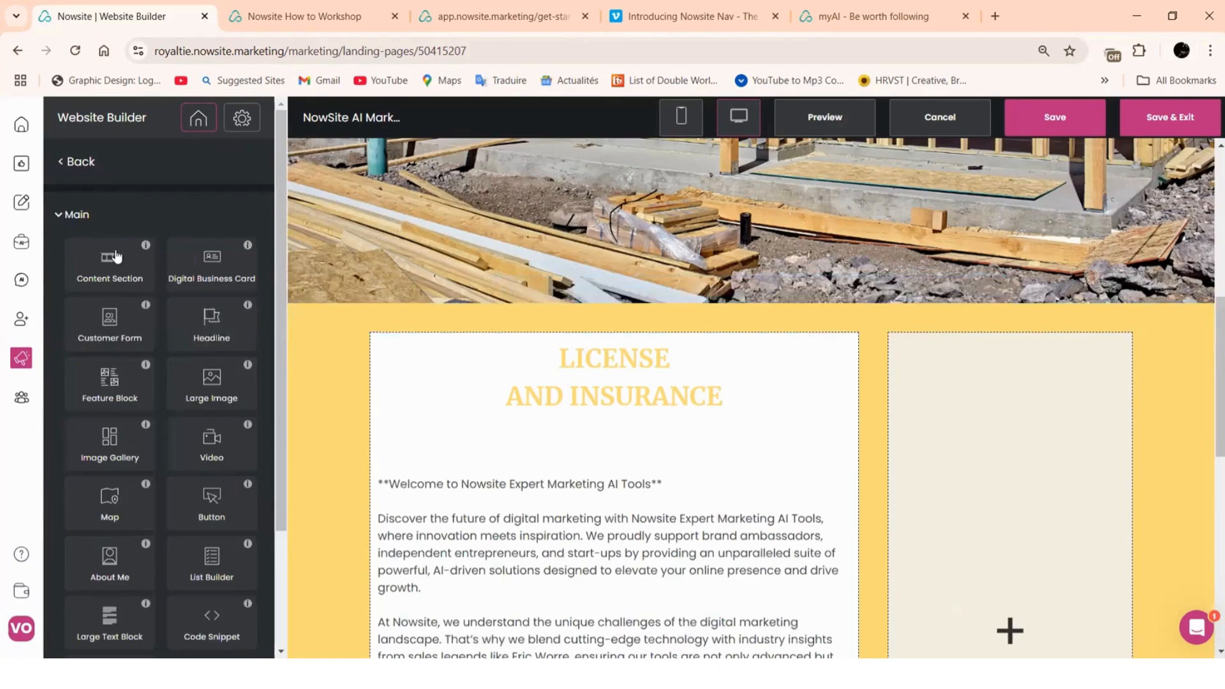
click(78, 165)
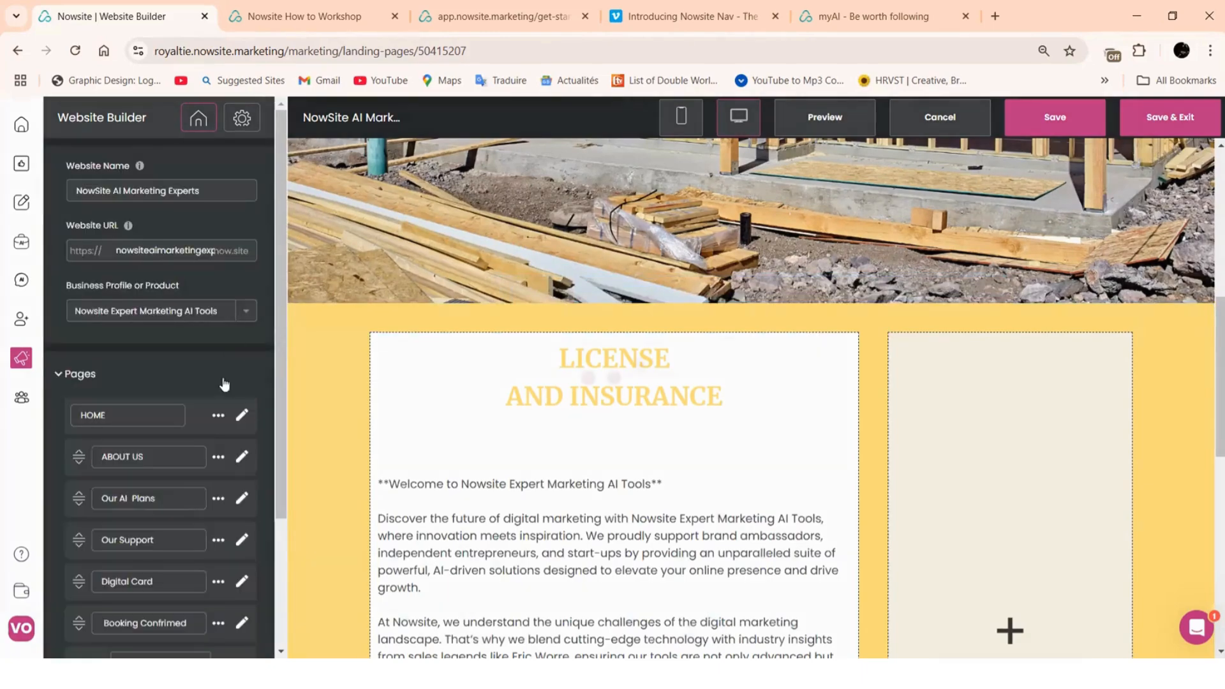
click(243, 416)
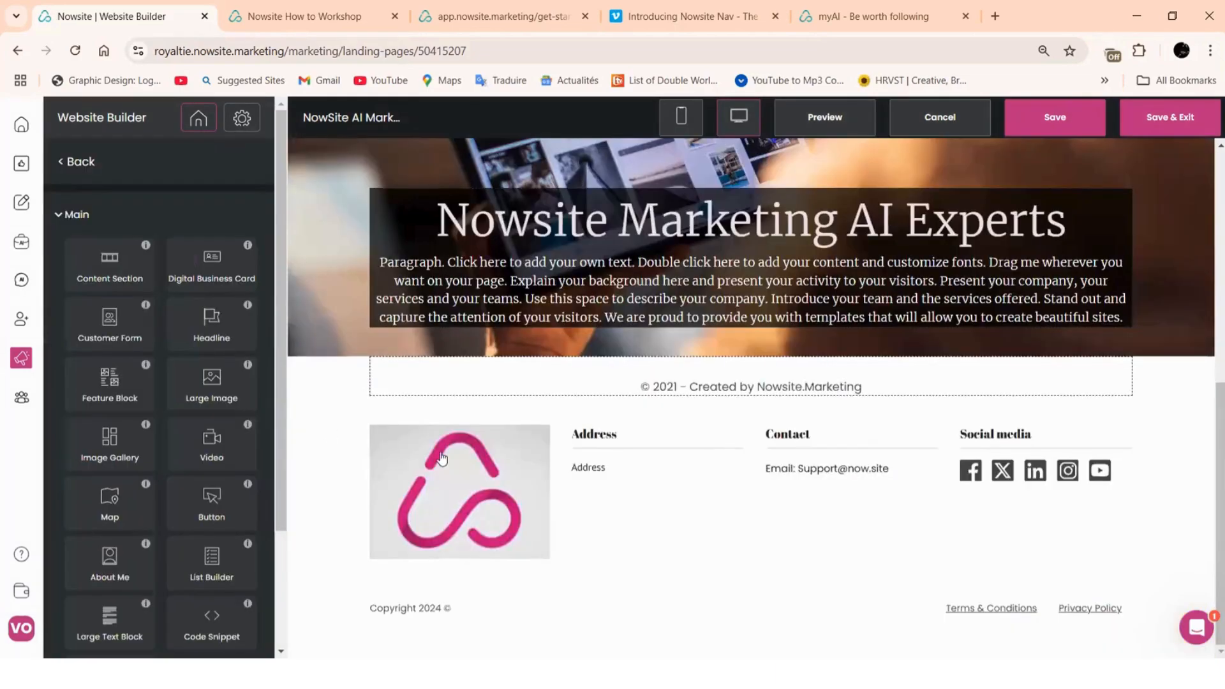
scroll(839, 311, up, 5)
scroll(839, 311, up, 3)
Copy the #aa166c hex value from the Join US headline's Section Background colour picker
click(926, 226)
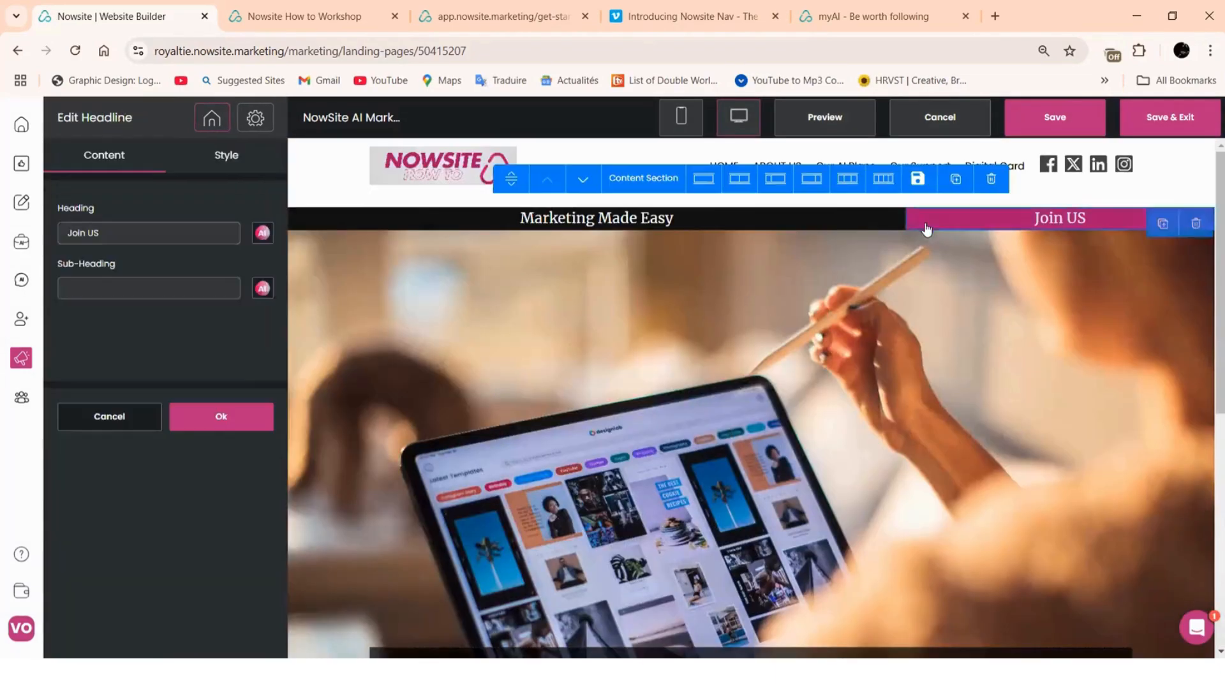
click(233, 163)
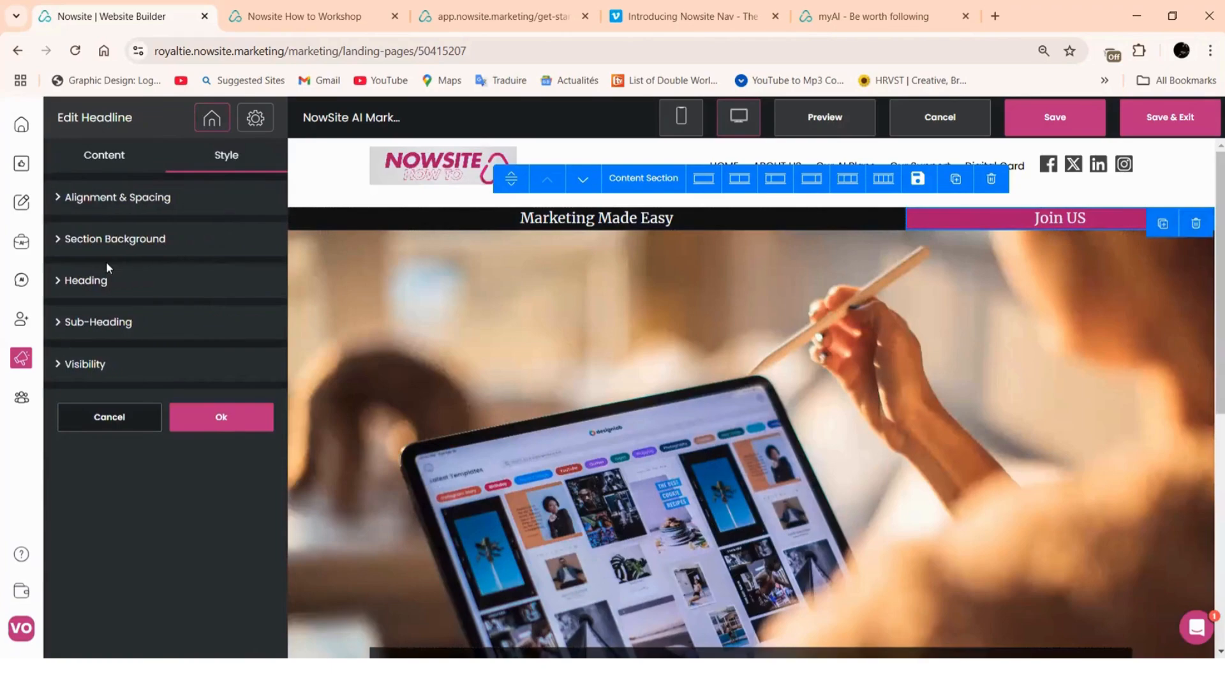
click(81, 214)
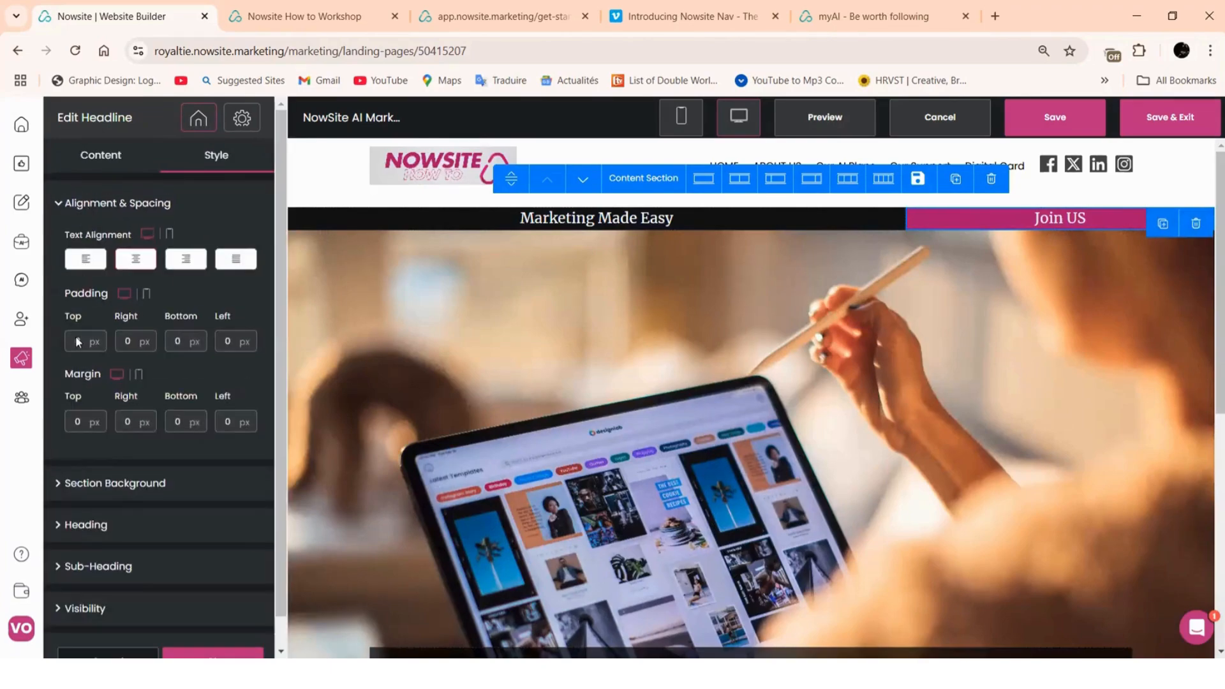
scroll(101, 396, down, 1)
click(95, 458)
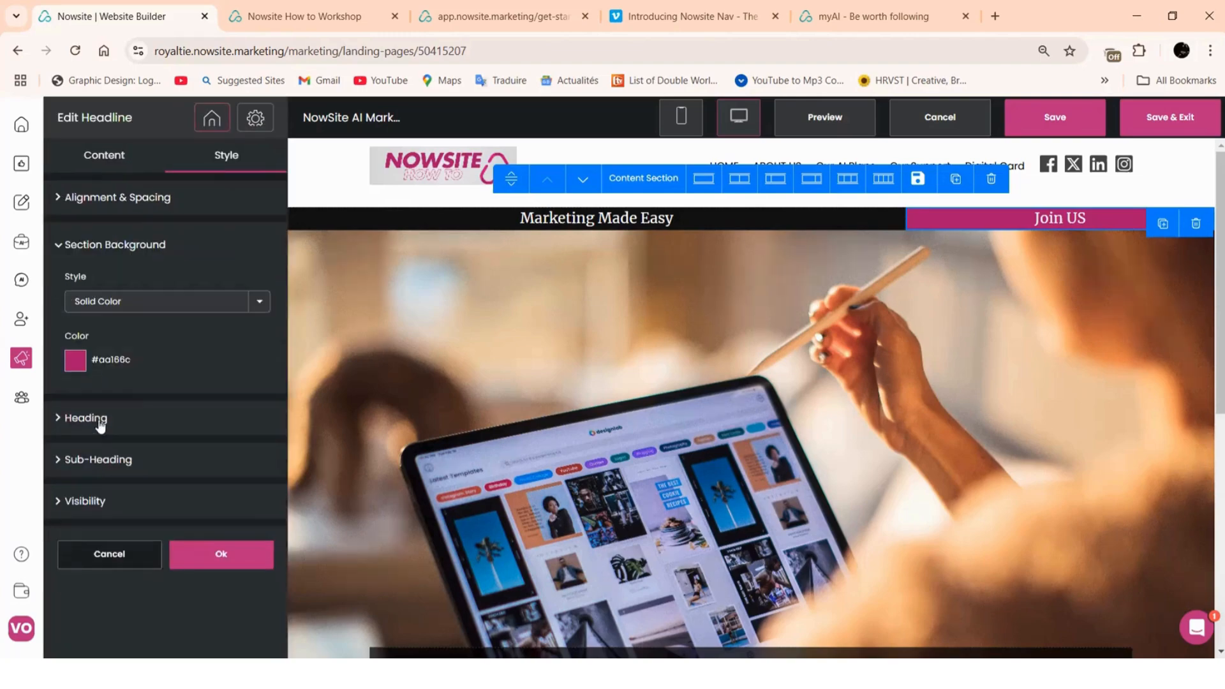
click(81, 373)
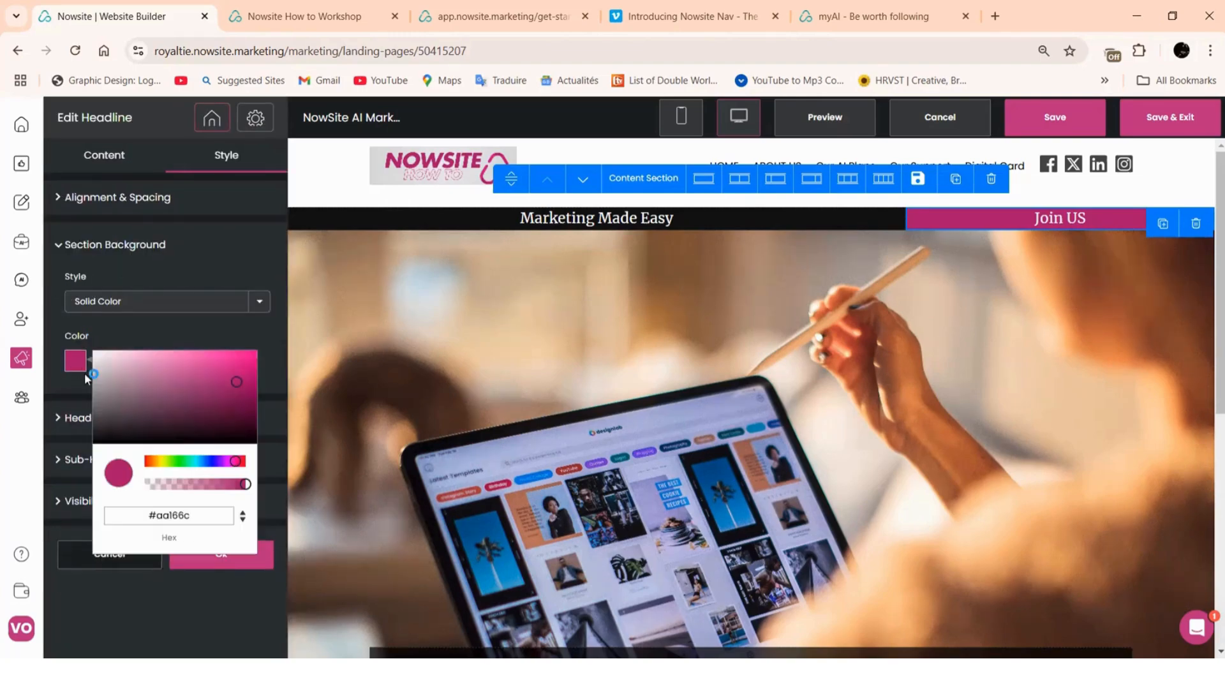
click(199, 517)
right_click(172, 520)
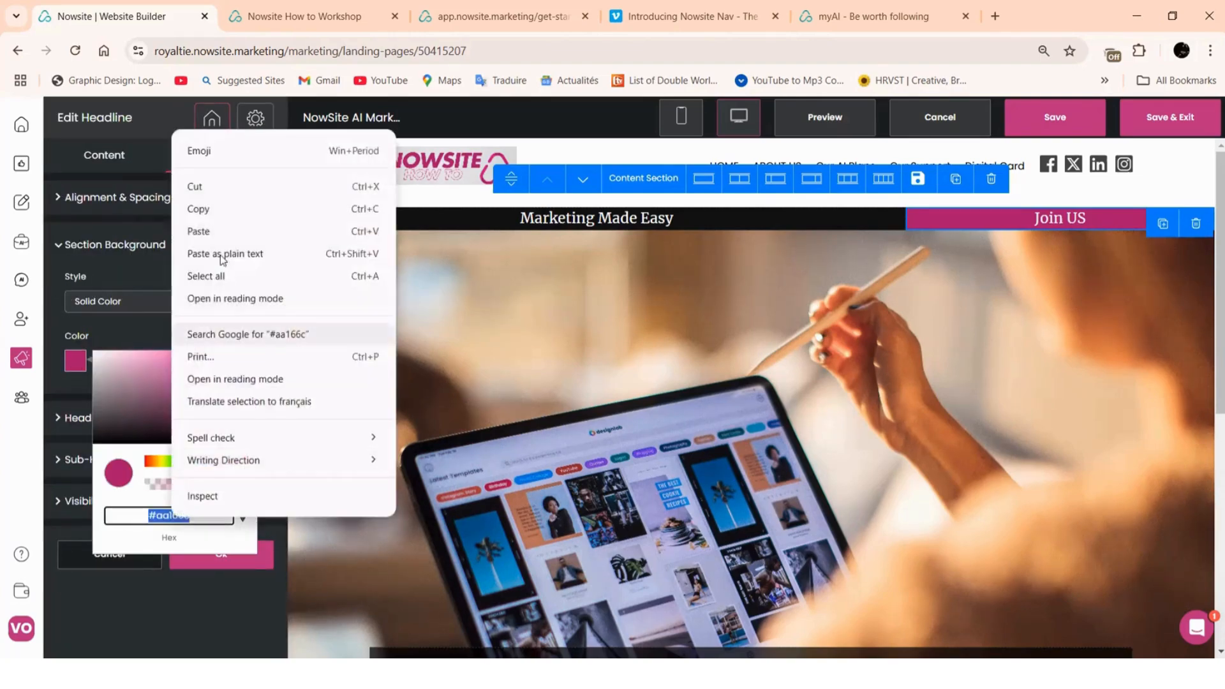
click(199, 211)
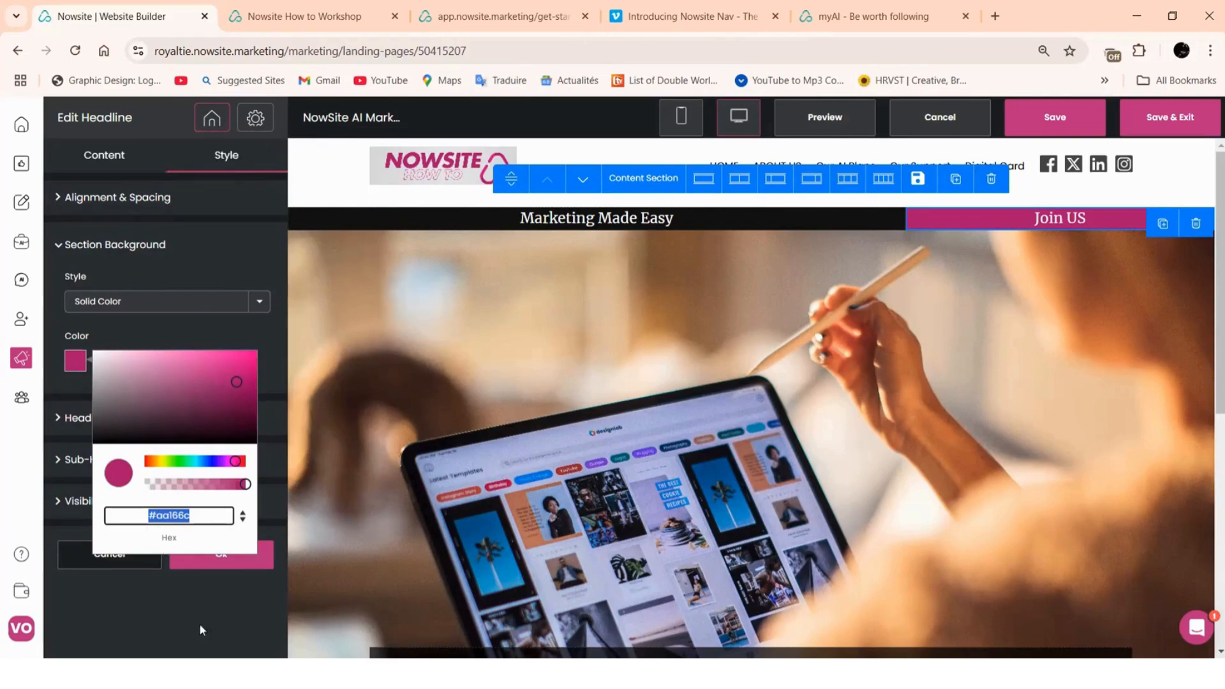
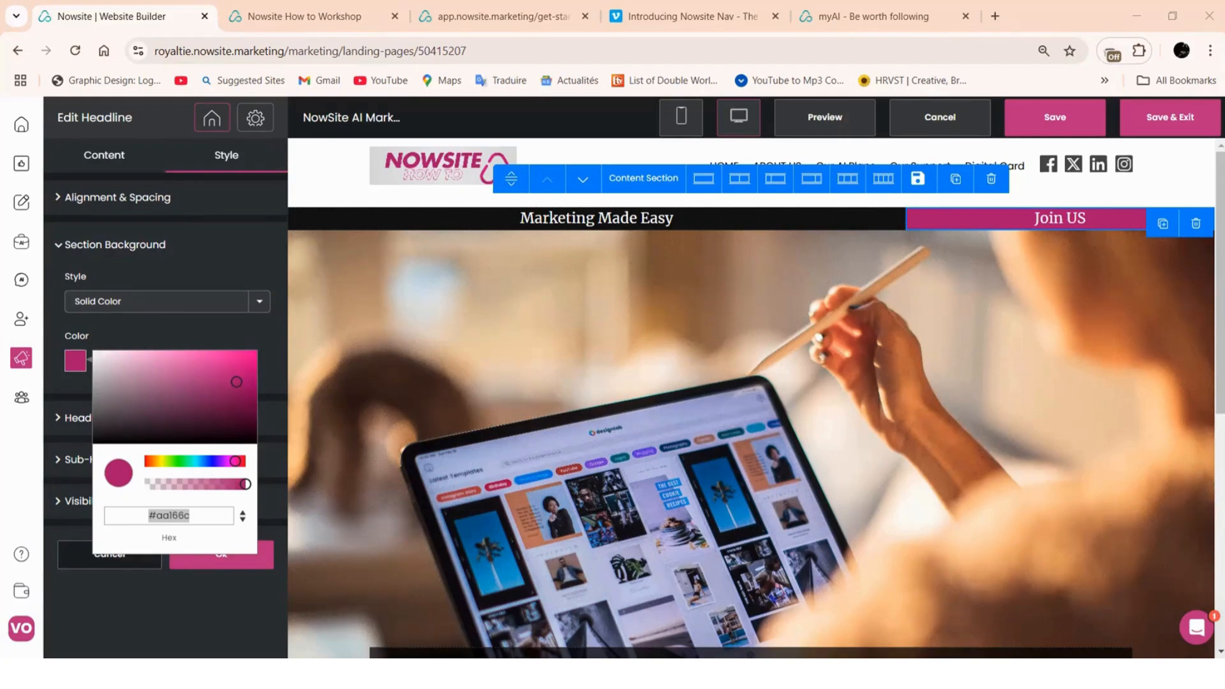
Close the Join US headline editor with its #aa166c background and return to the Pages list
click(83, 570)
click(77, 164)
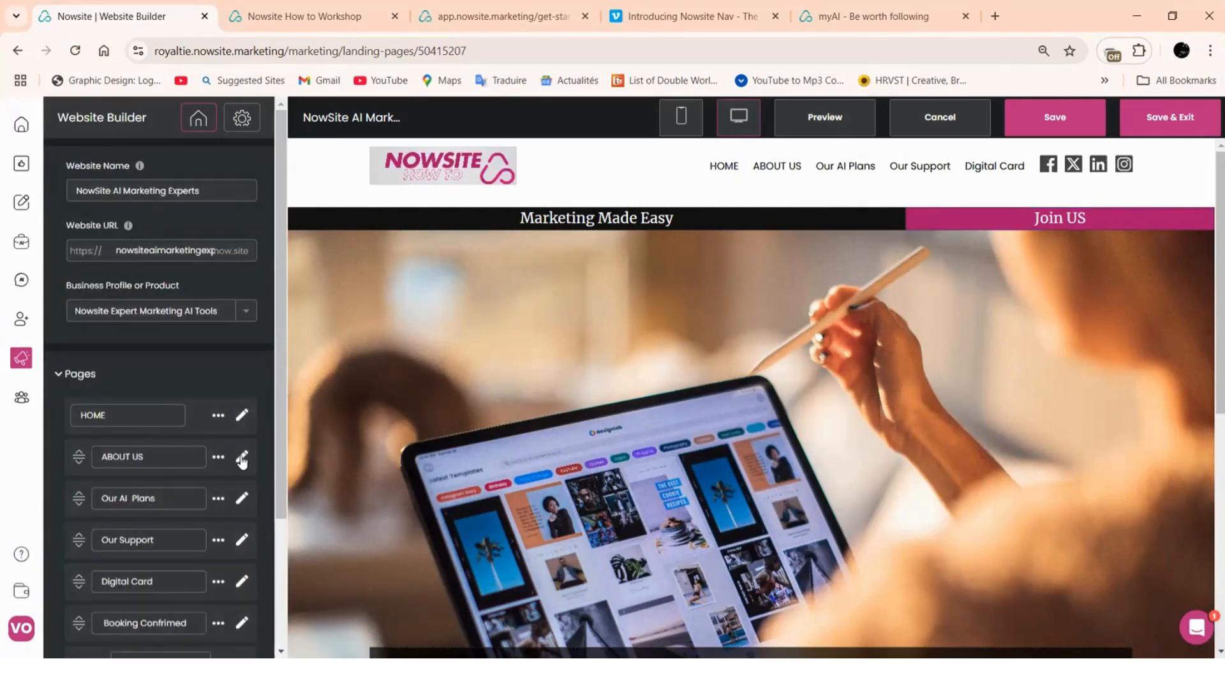
Replace the yellow section's #ffde79 background hex with pasted magenta #aa166c and confirm
scroll(474, 282, down, 5)
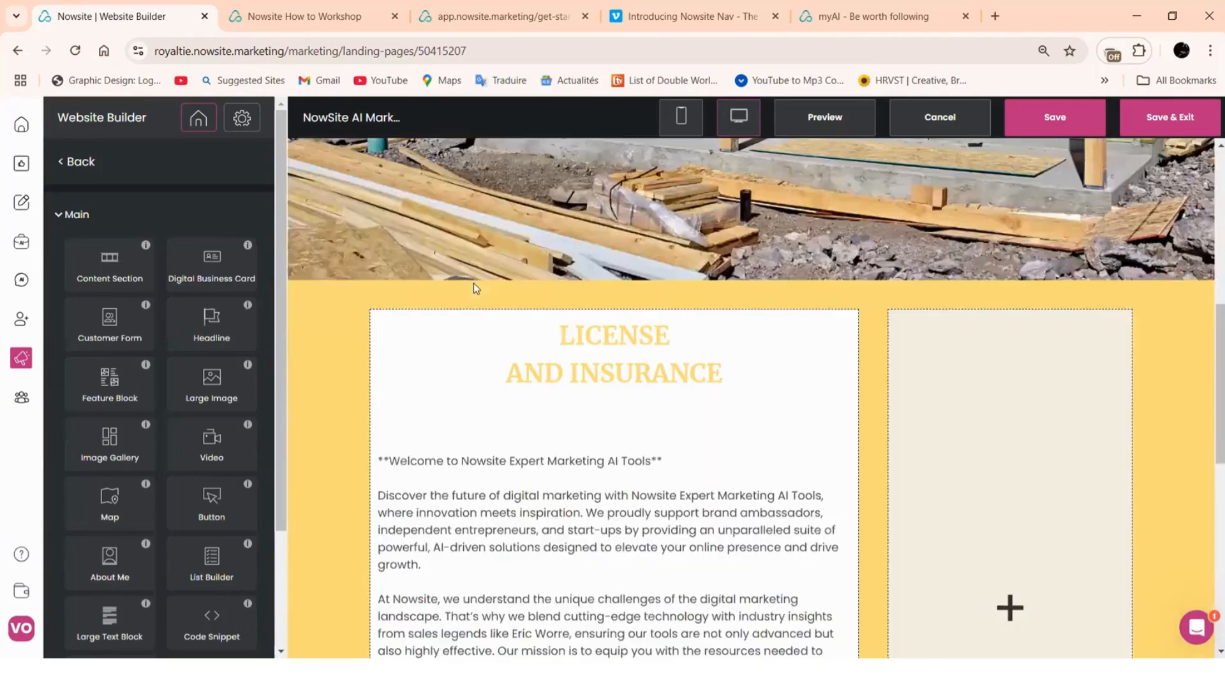
click(343, 362)
click(230, 156)
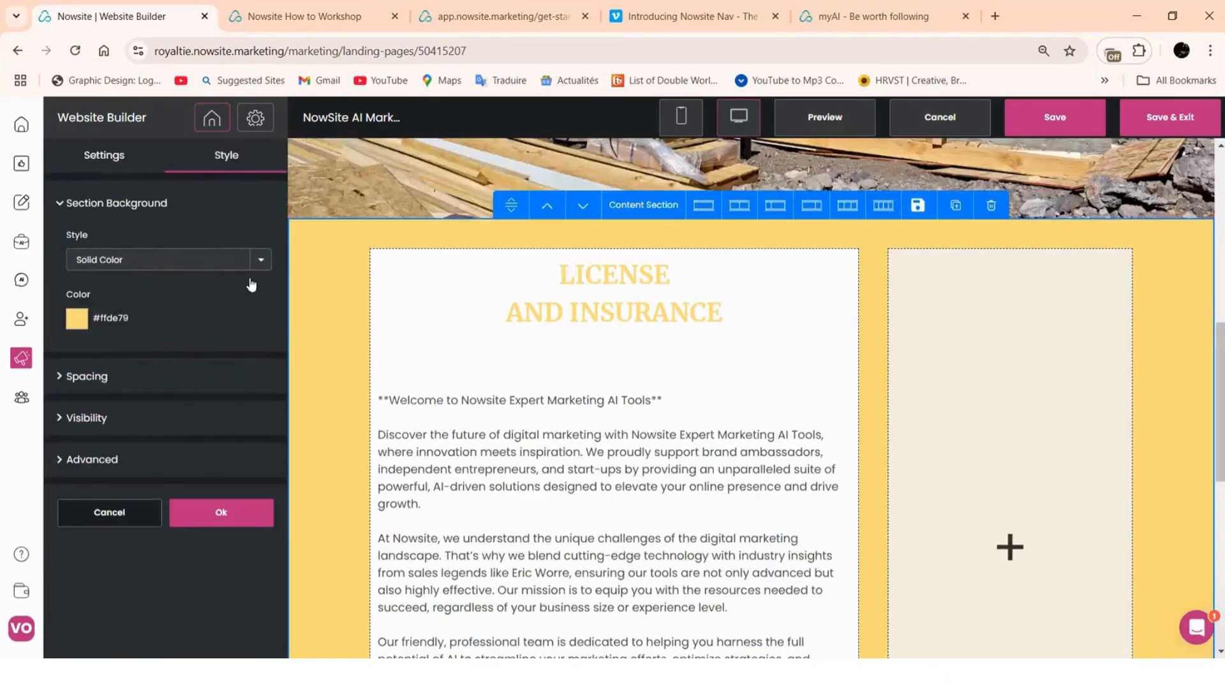
click(74, 327)
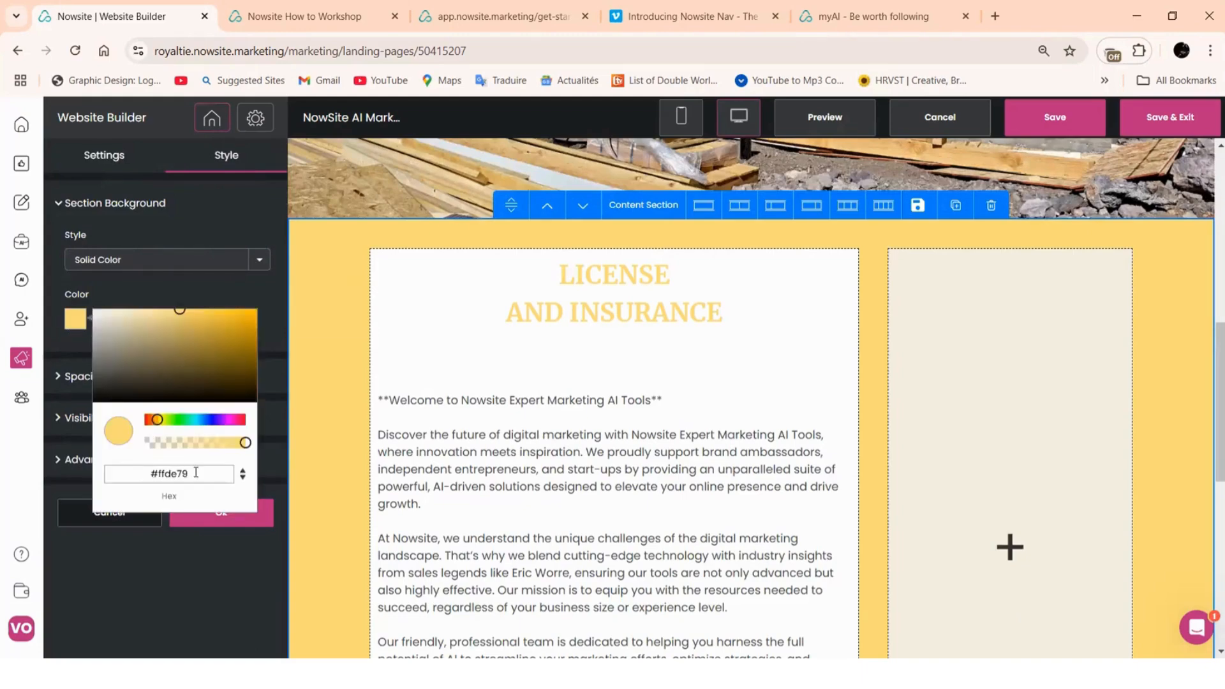
drag(196, 475, 128, 479)
right_click(153, 483)
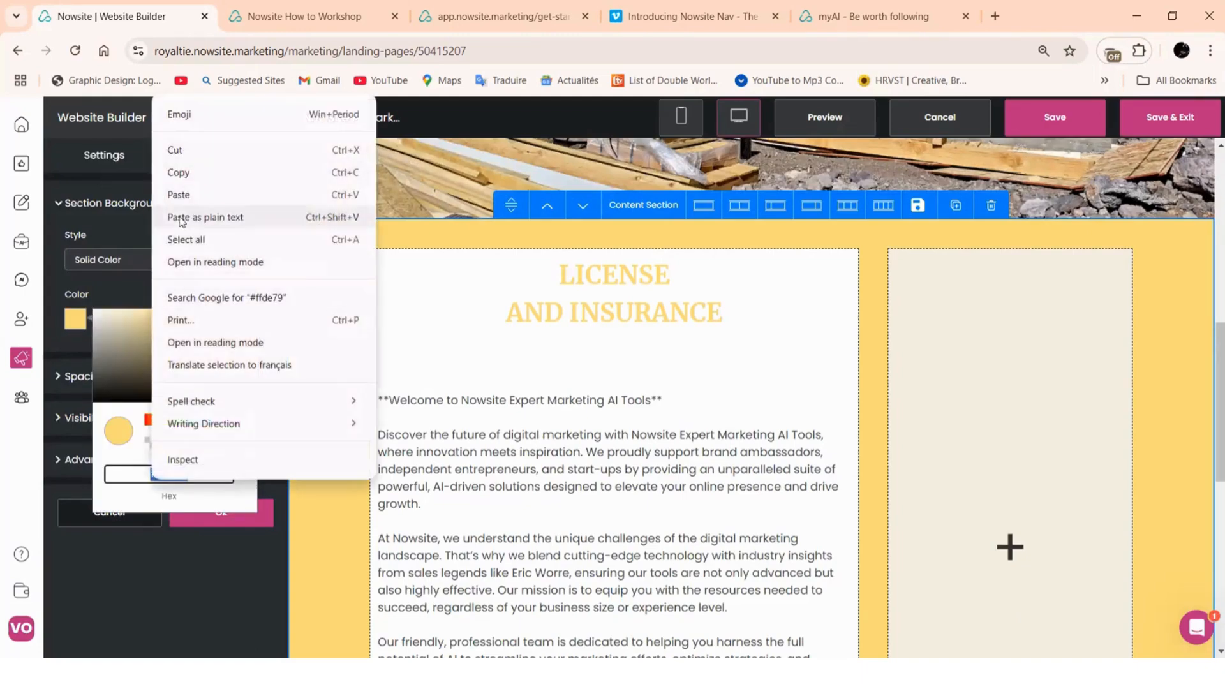
click(178, 200)
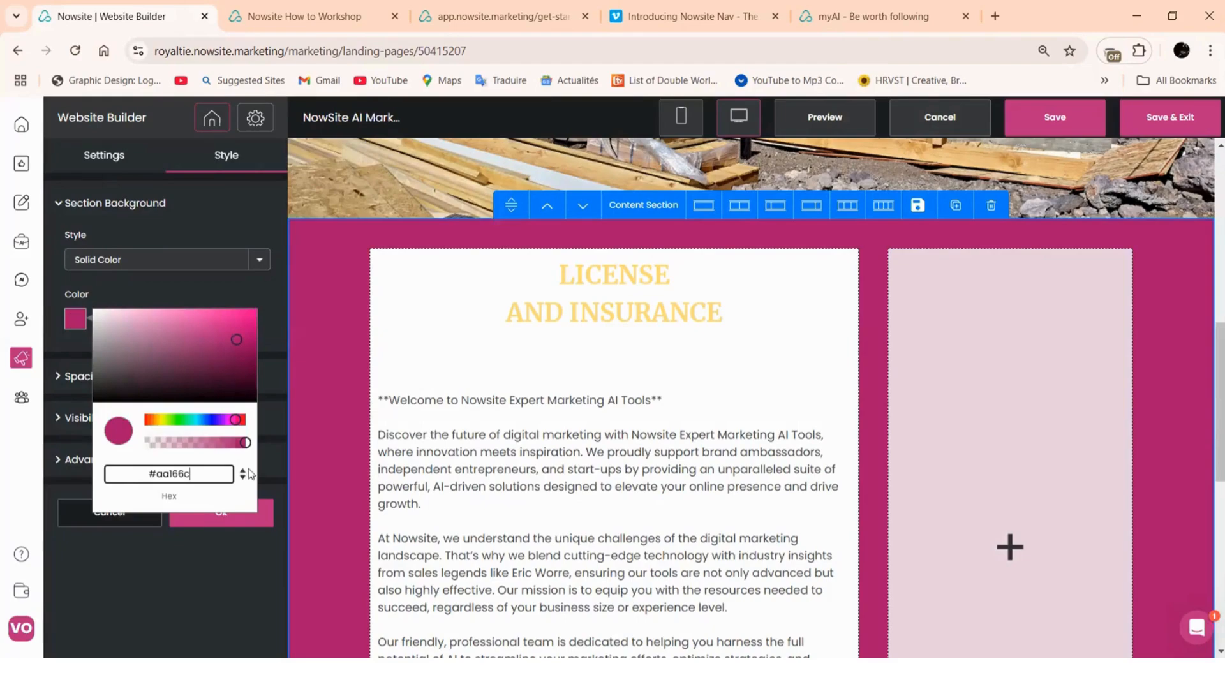
click(249, 518)
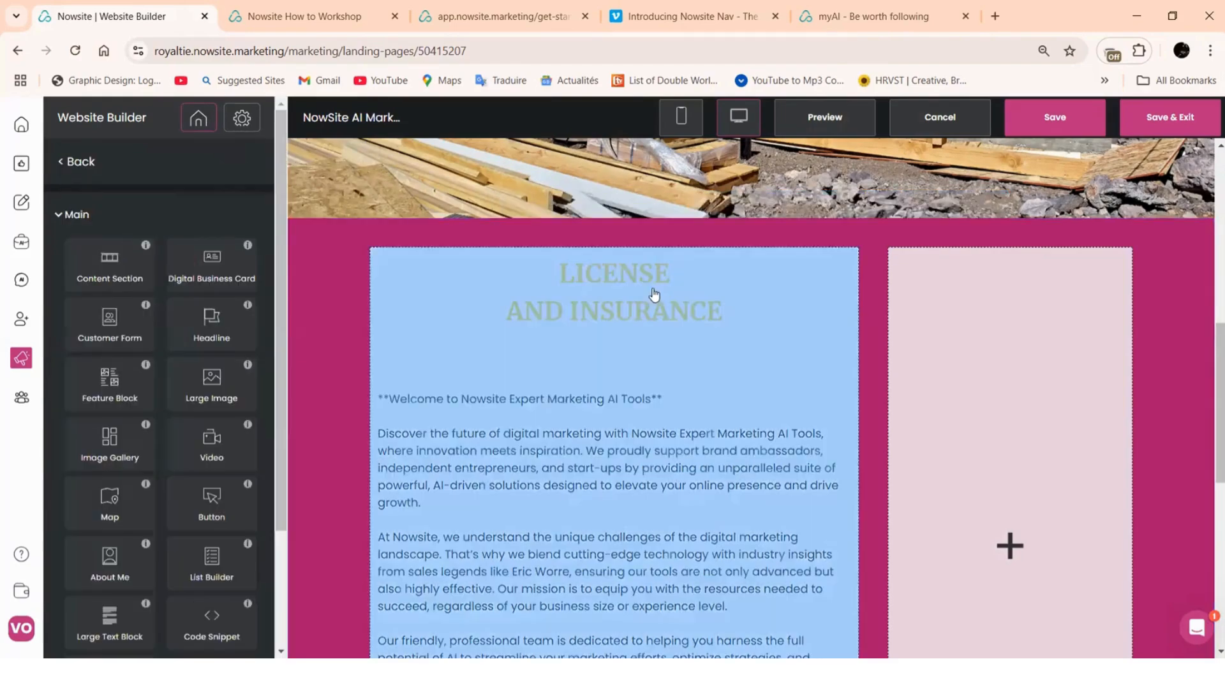
Delete the LICENSE and AND INSURANCE text and enter 'Marketing Experts' as the heading
click(658, 285)
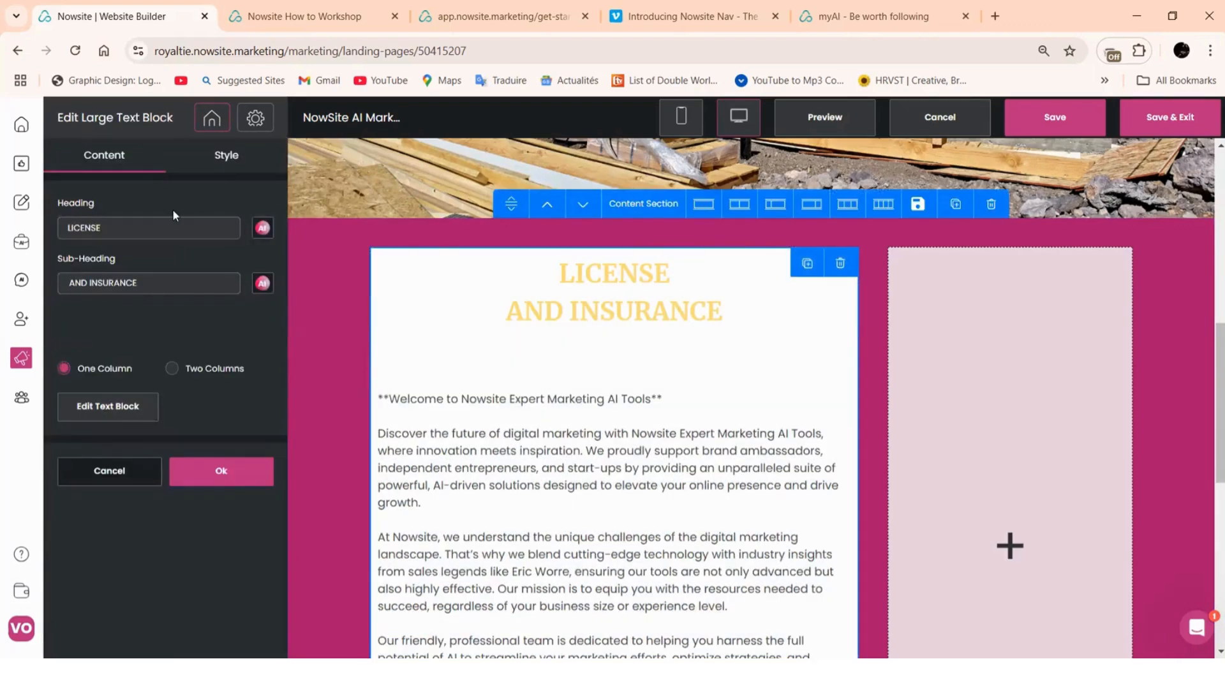
drag(126, 224, 51, 230)
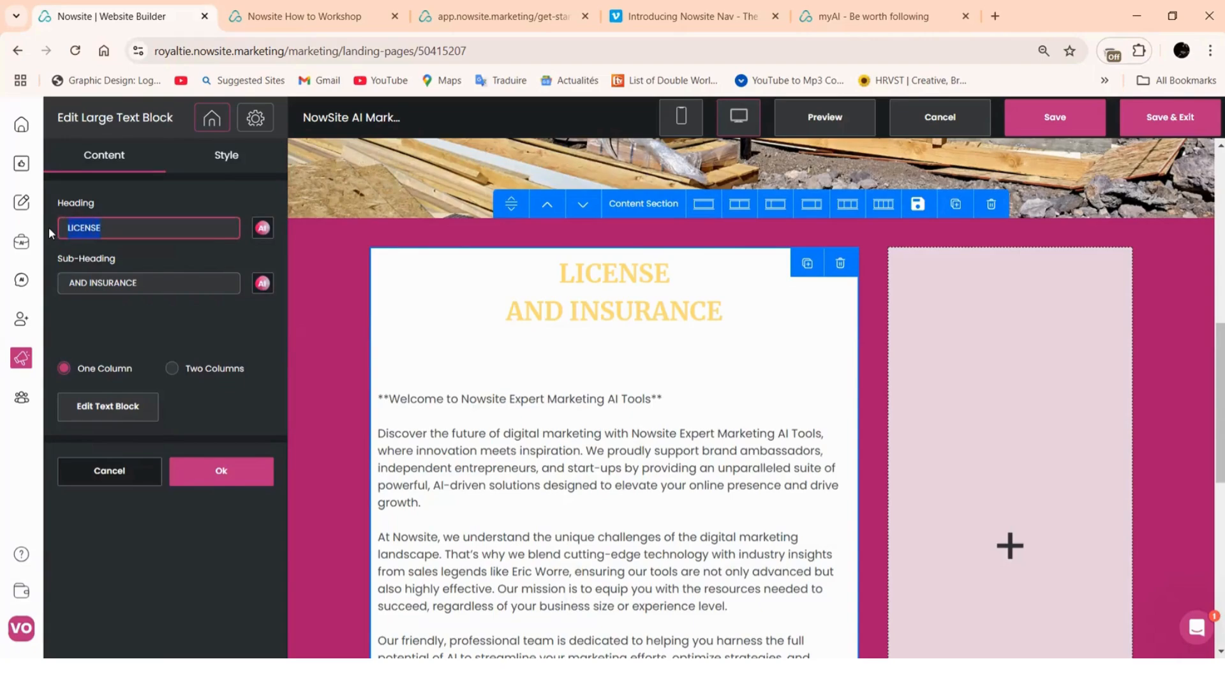
key(BackSpace)
drag(155, 290, 51, 288)
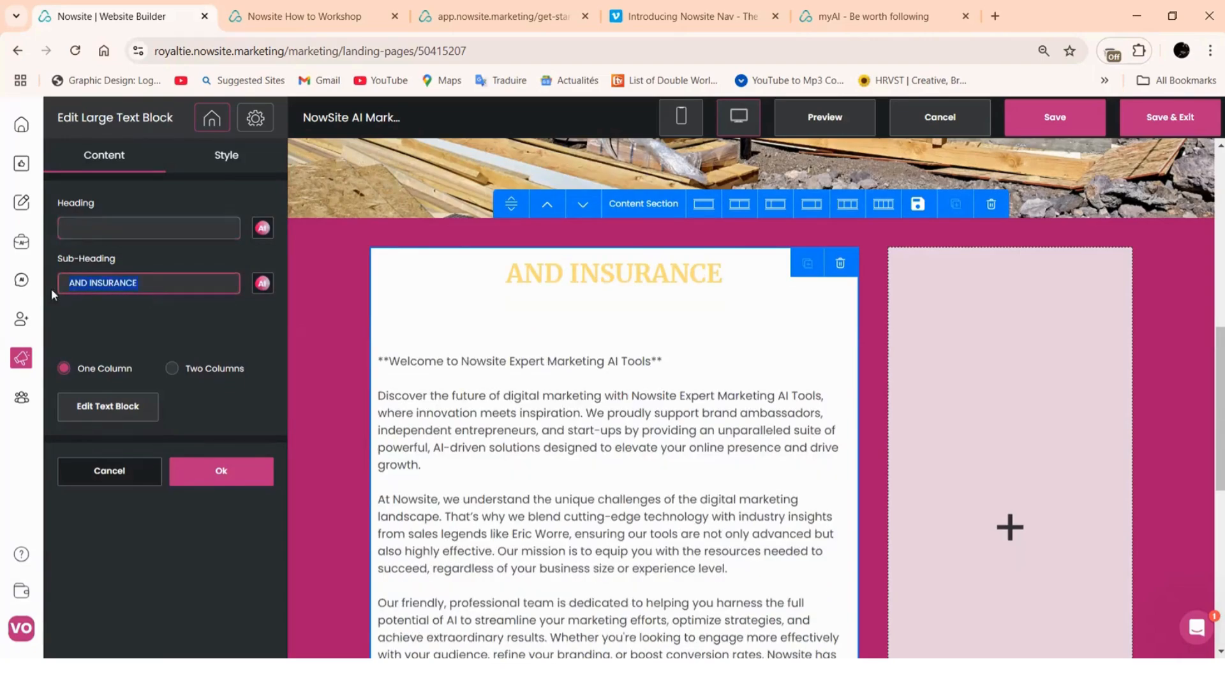
key(BackSpace)
click(113, 232)
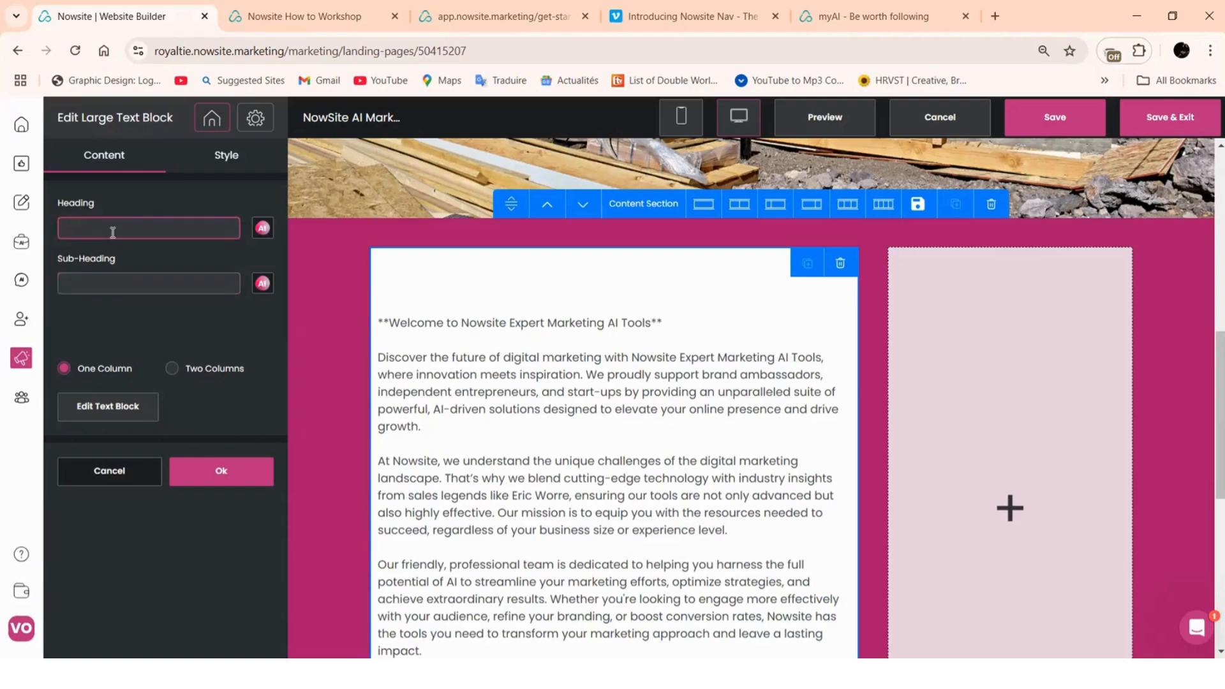
text(Marketing)
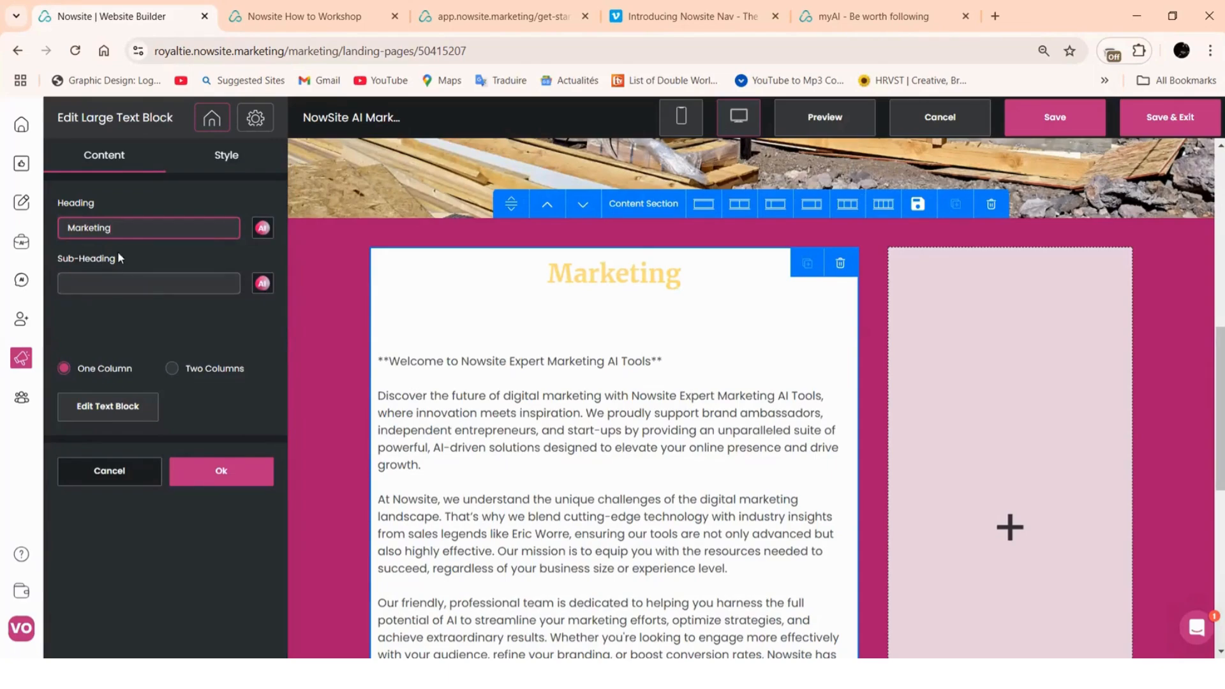
text( Experts)
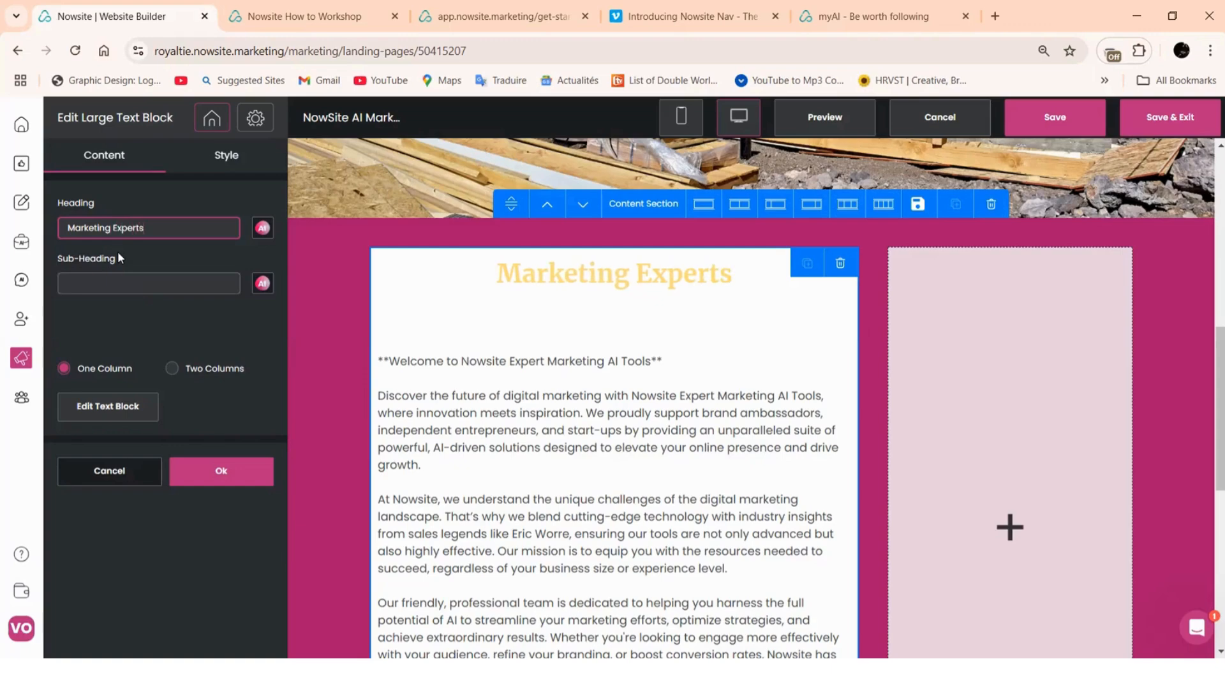
click(220, 160)
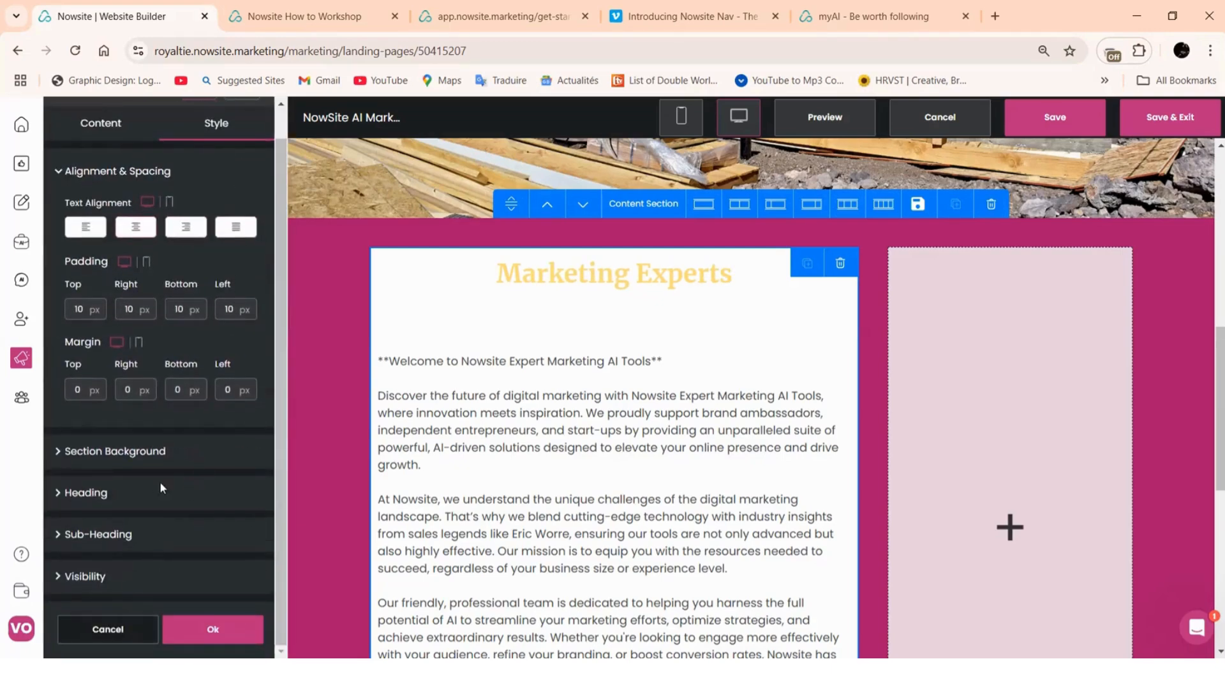
Paste #aa166c over #ffde79 as the Marketing Experts heading colour
click(159, 486)
scroll(131, 479, down, 1)
click(76, 481)
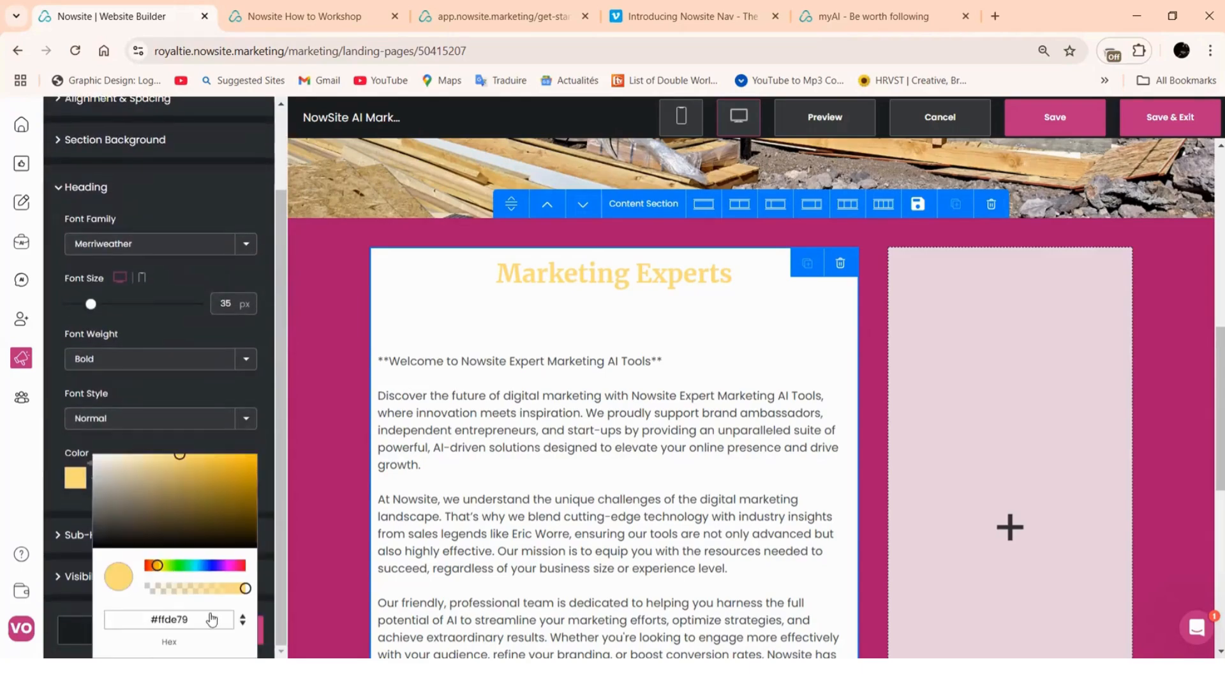
drag(211, 619, 171, 619)
drag(87, 632, 89, 630)
right_click(164, 621)
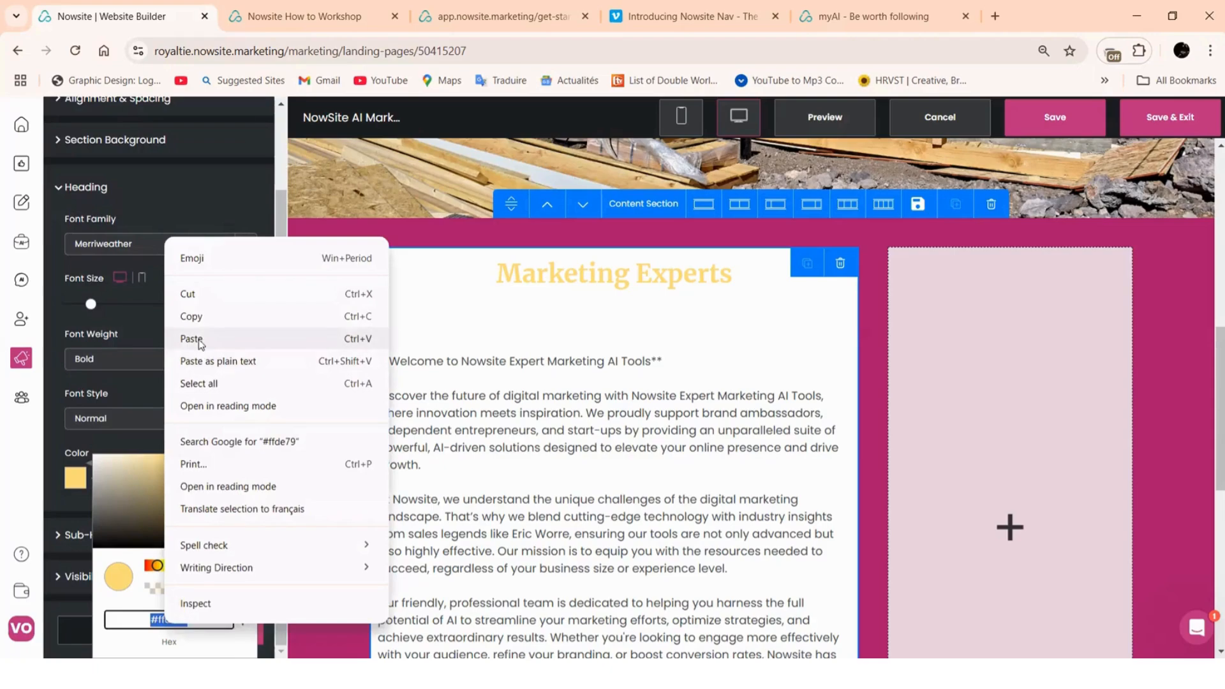
click(191, 339)
click(202, 392)
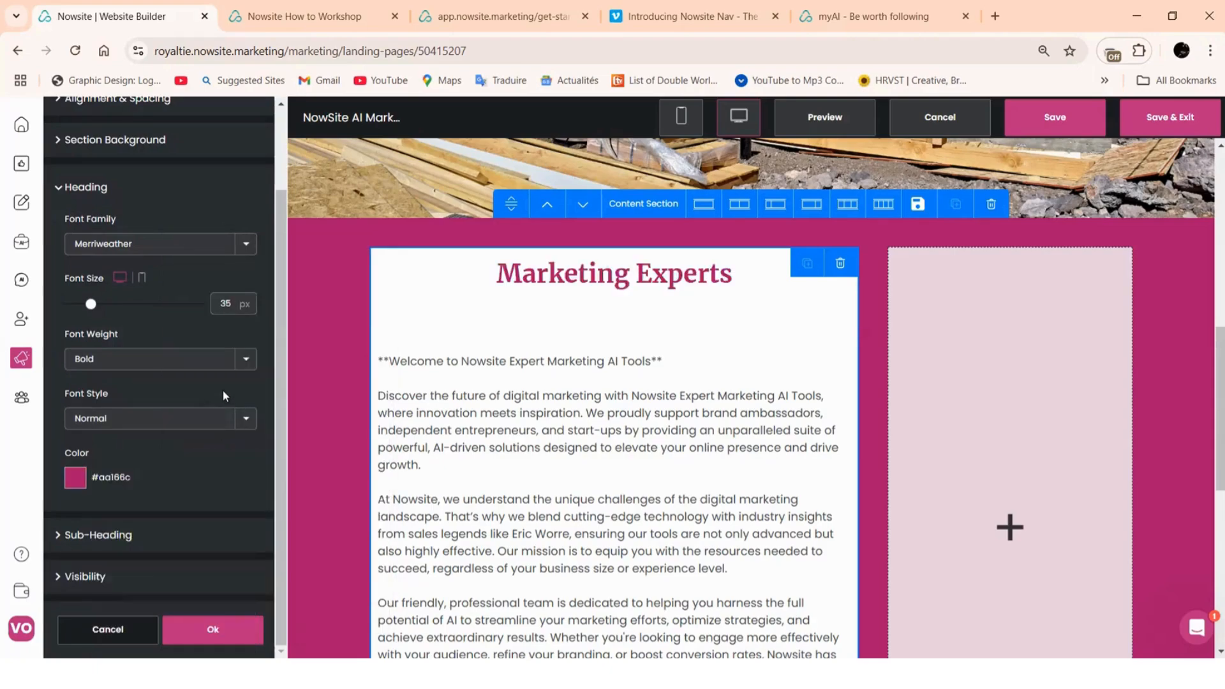
Confirm the heading colour change after dismissing the unsaved-changes prompt
scroll(546, 298, up, 6)
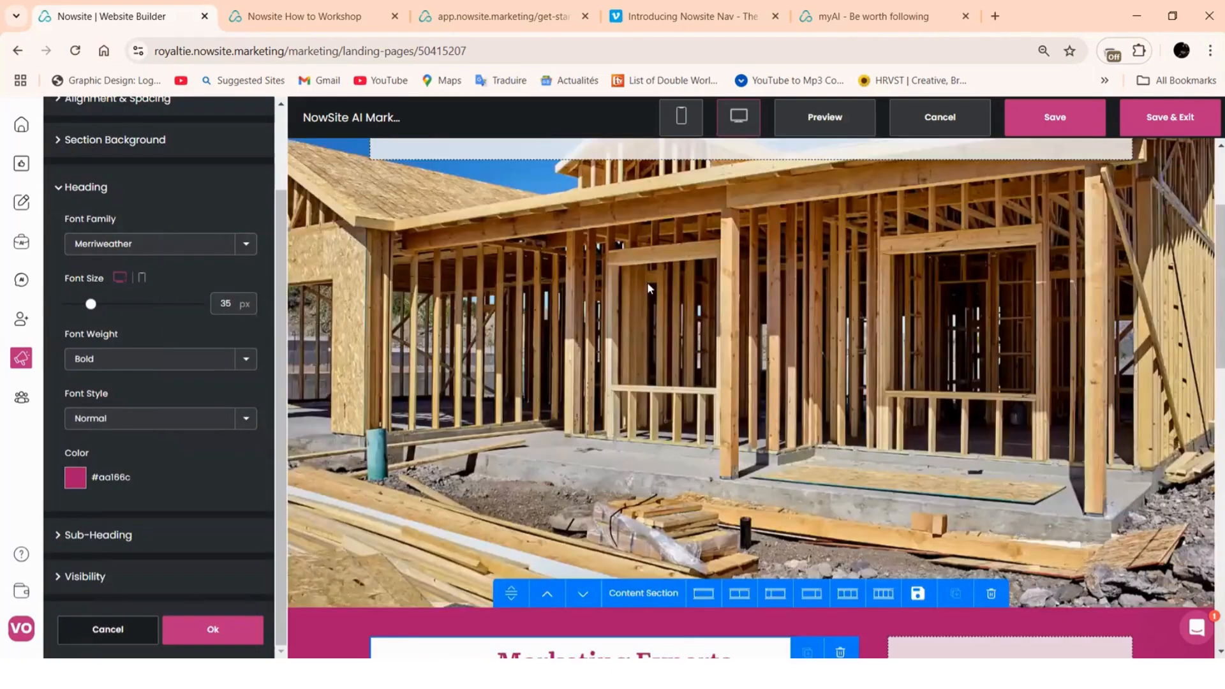
scroll(647, 282, down, 5)
scroll(320, 281, up, 5)
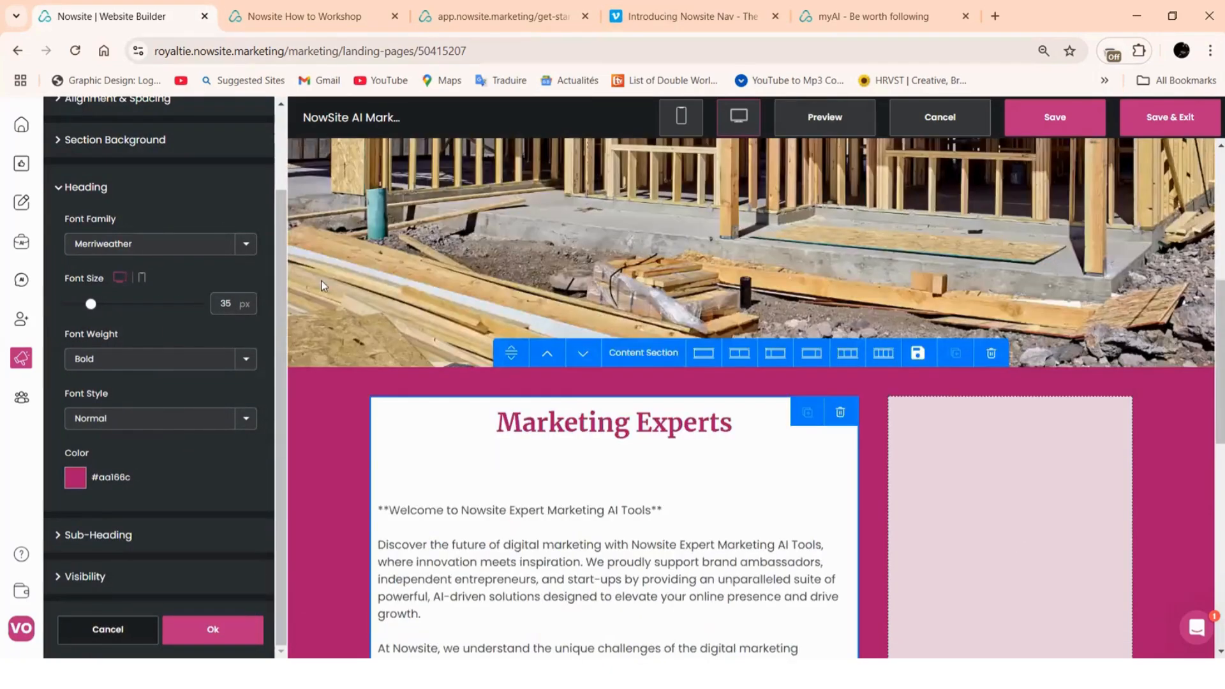
click(383, 242)
click(696, 434)
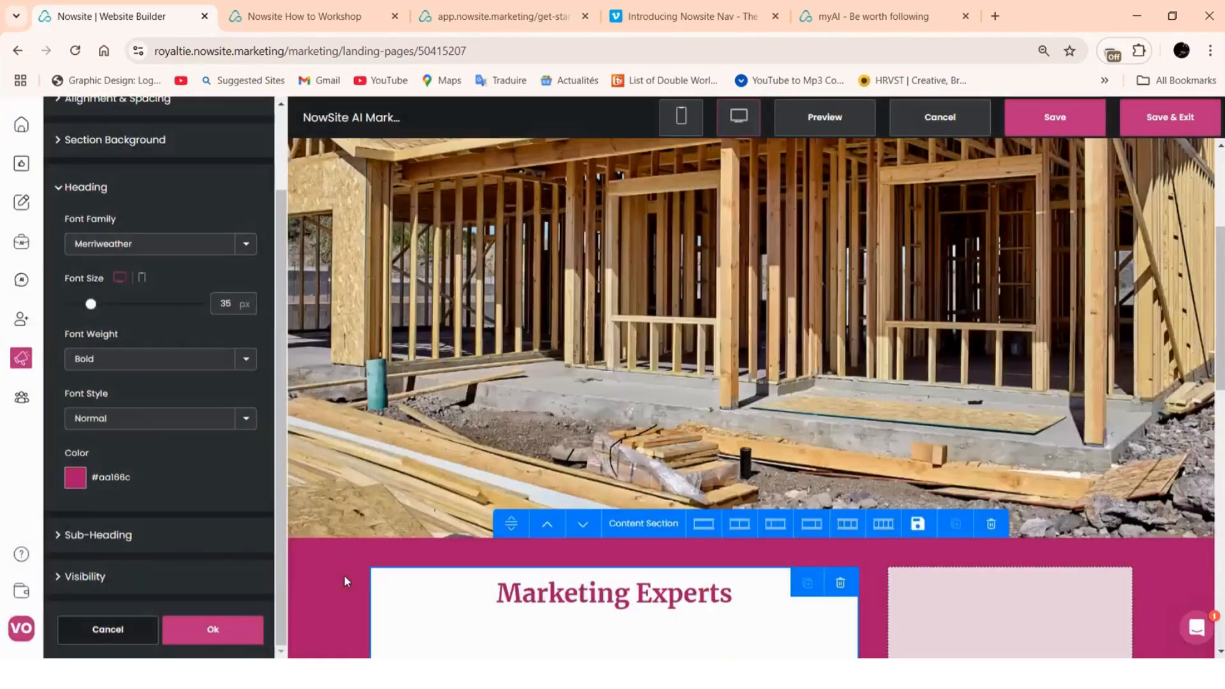
click(207, 638)
Open Change Image in the house photo section's Section Background style
click(397, 345)
scroll(406, 334, up, 5)
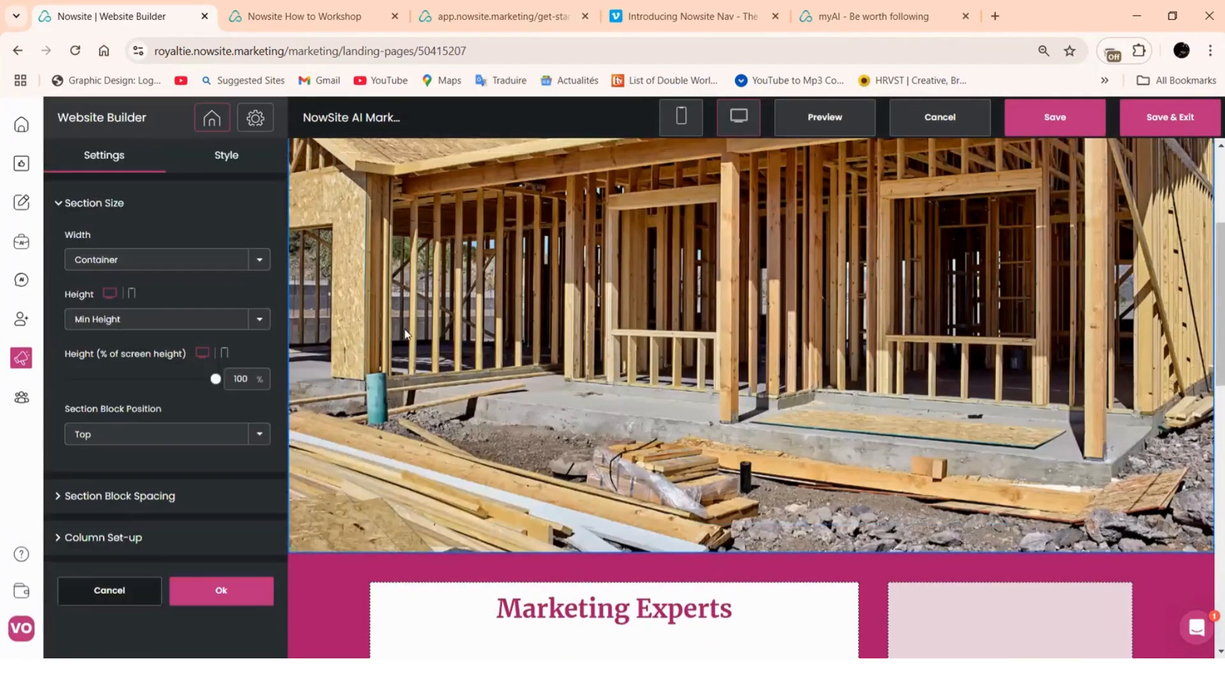
scroll(406, 334, down, 5)
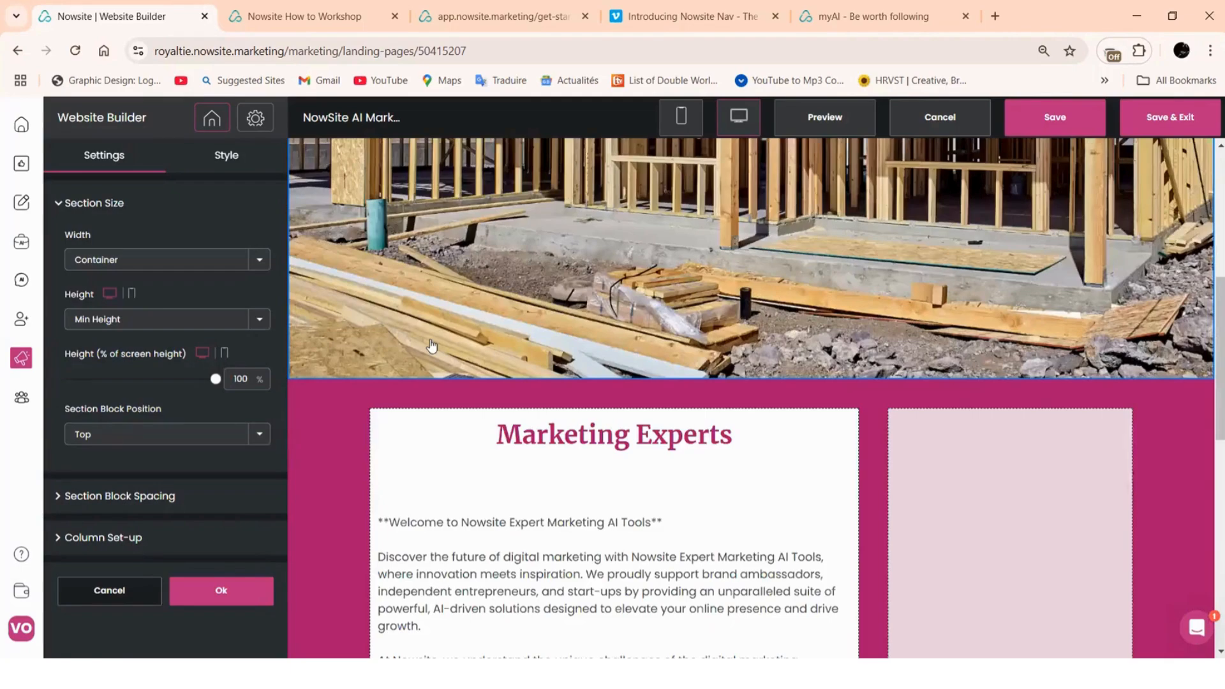
scroll(431, 346, up, 3)
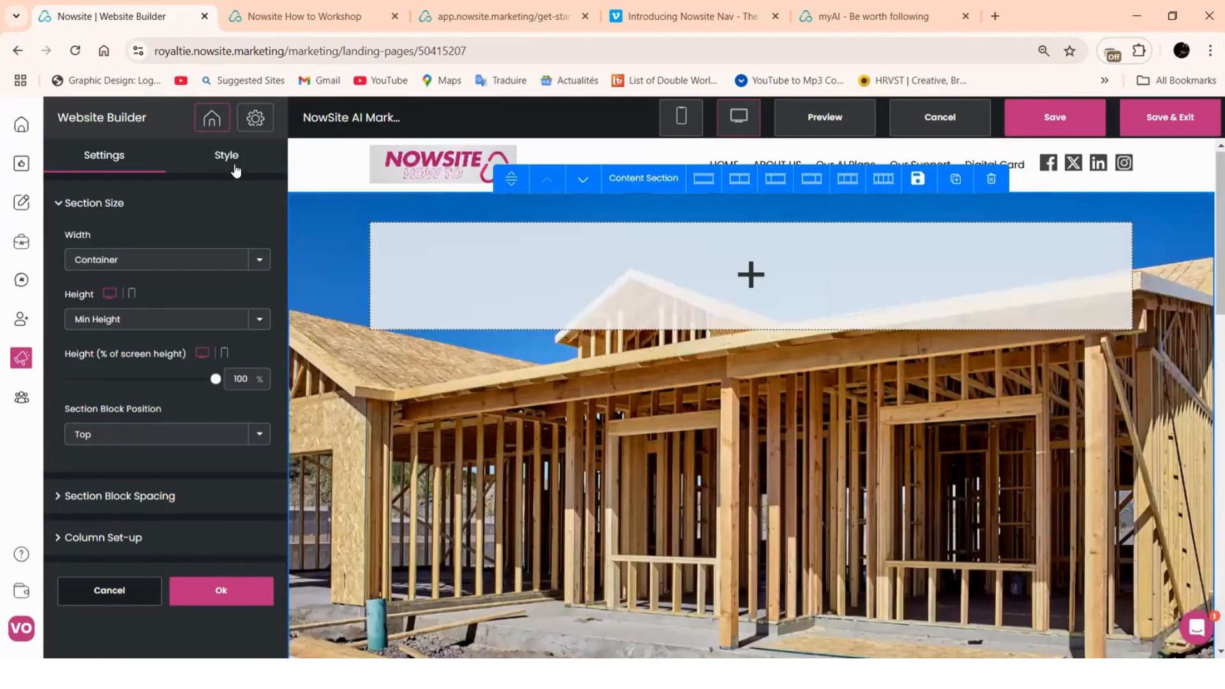
click(228, 159)
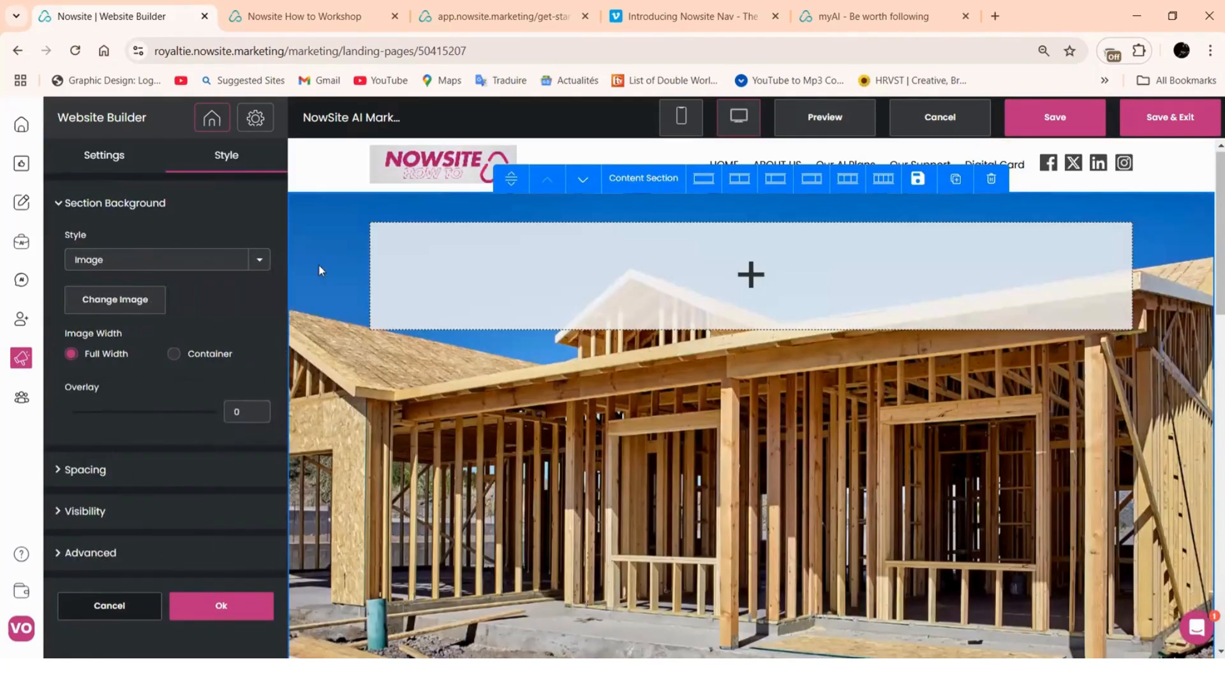
click(115, 300)
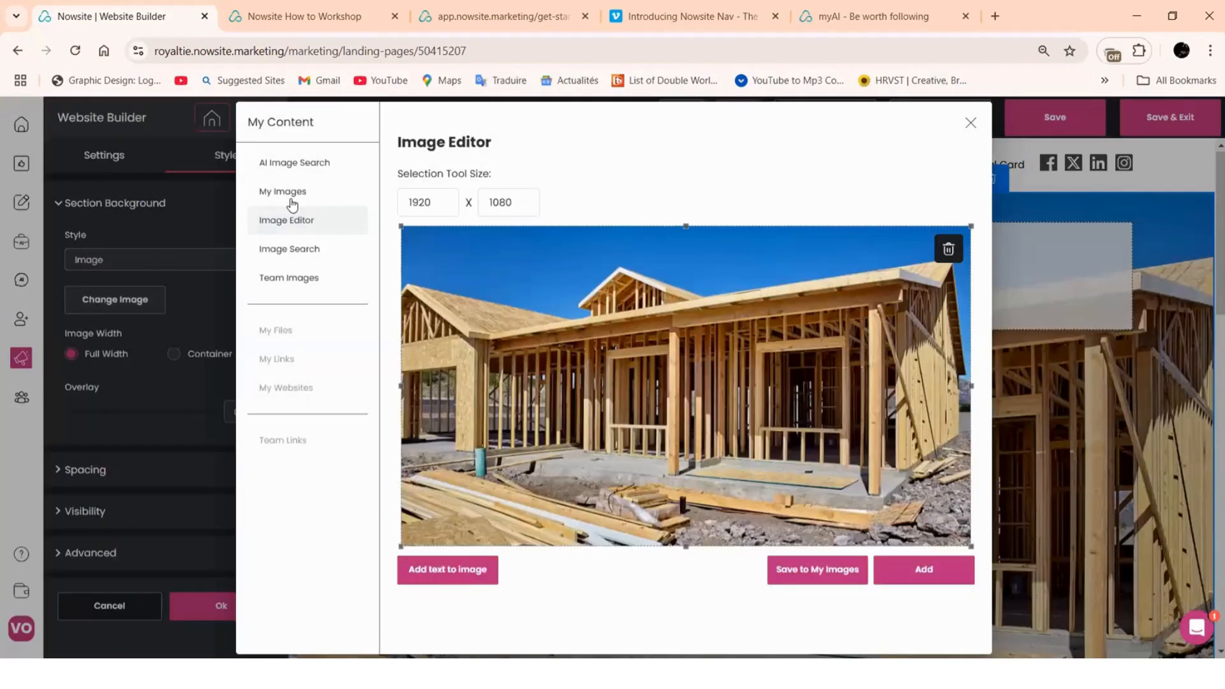
Pick the laptop, tablet and phone desk photo from AI Image Search as the background
click(292, 192)
click(305, 165)
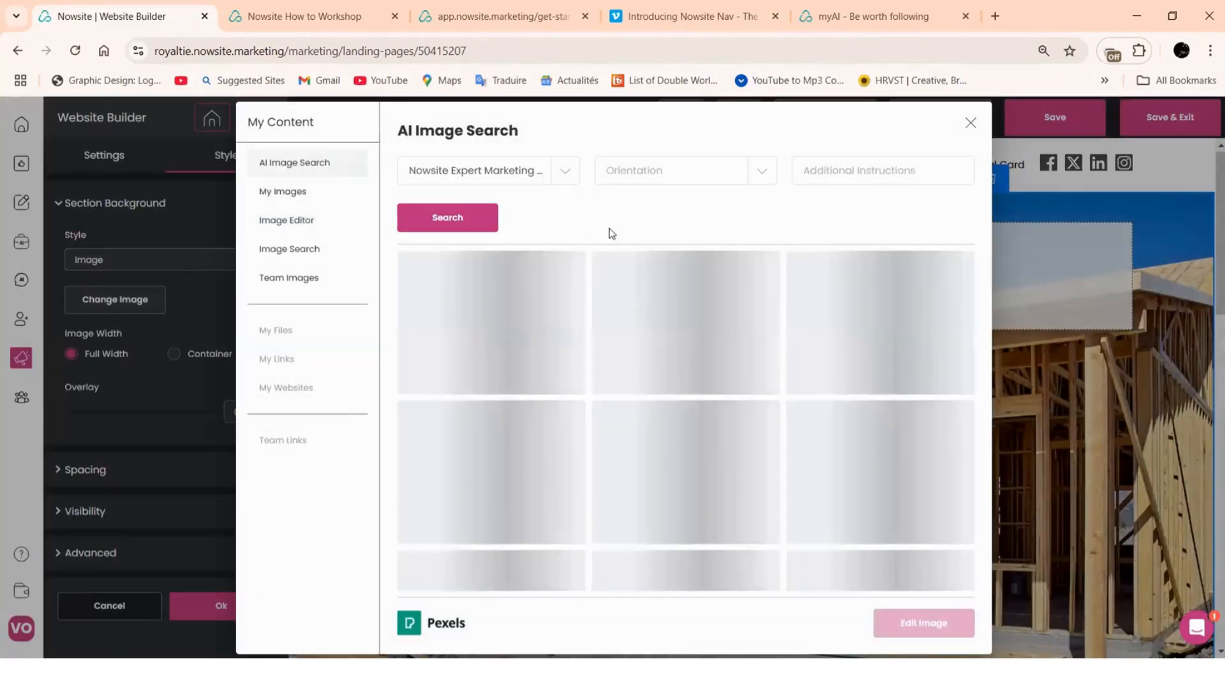
scroll(478, 296, down, 1)
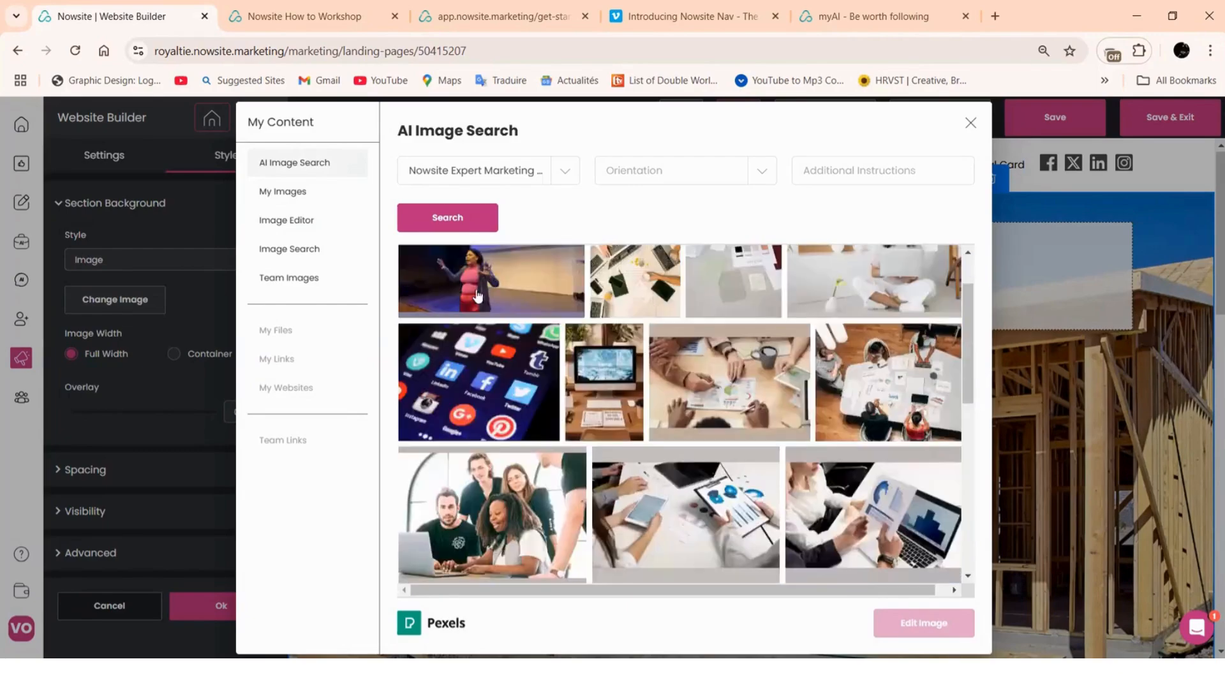
scroll(478, 295, down, 1)
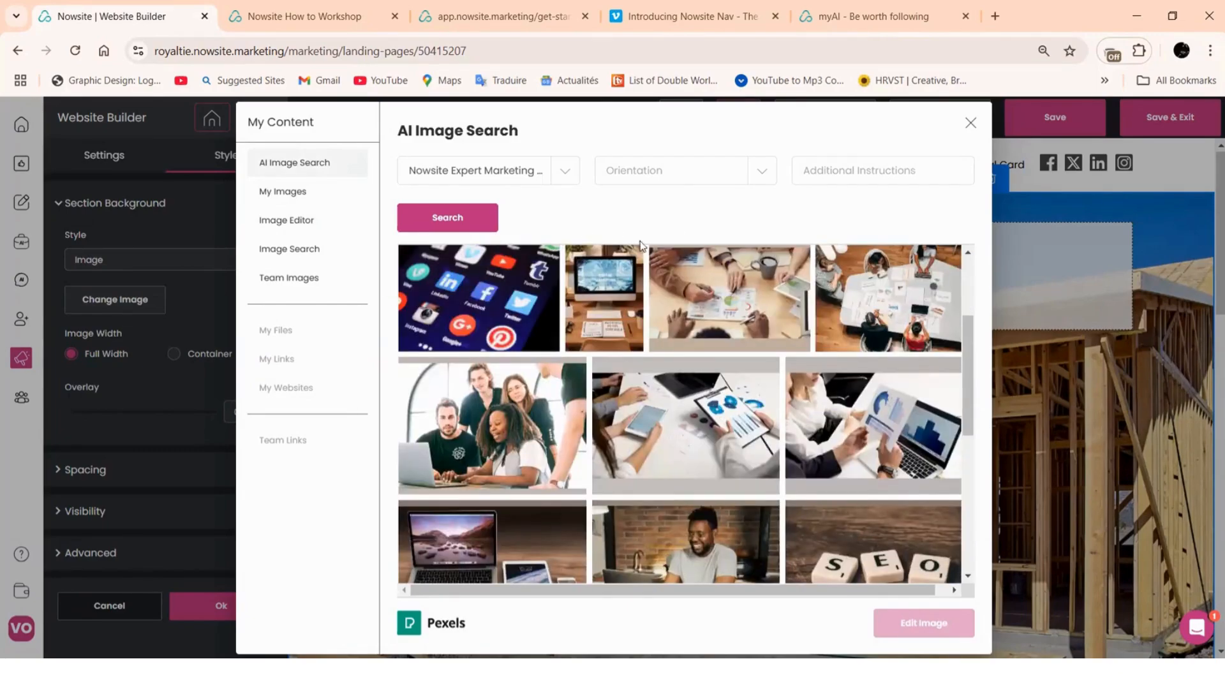
scroll(689, 273, down, 2)
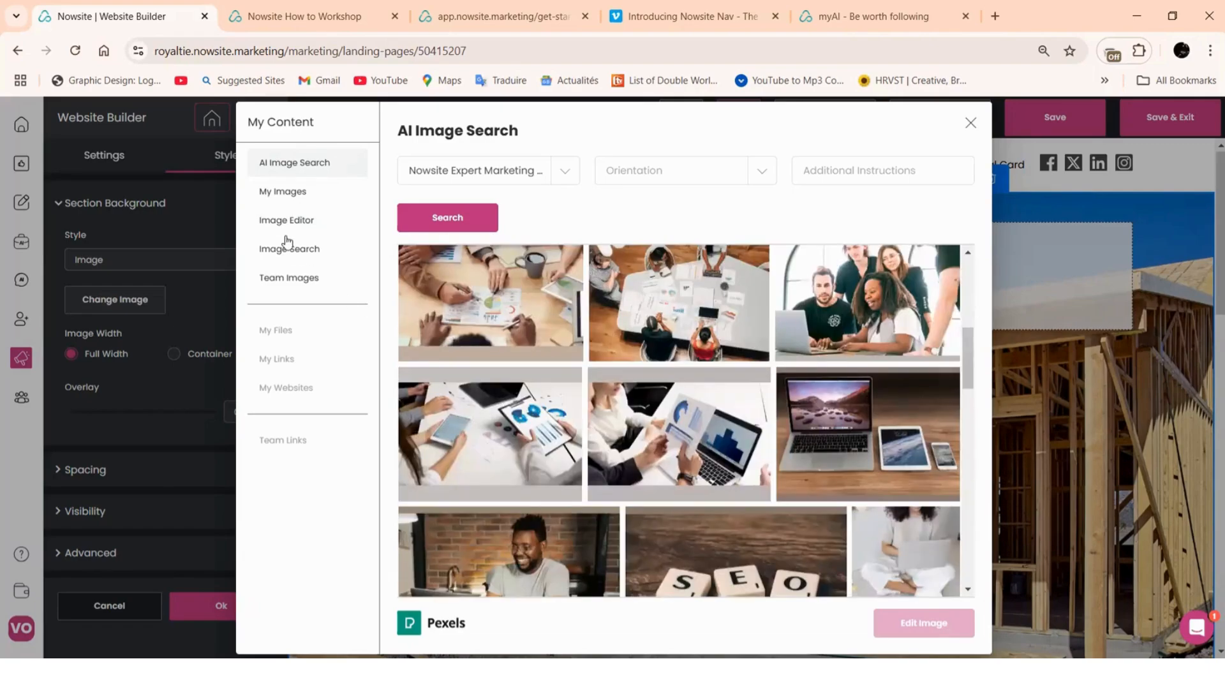
scroll(736, 279, down, 3)
scroll(685, 451, up, 3)
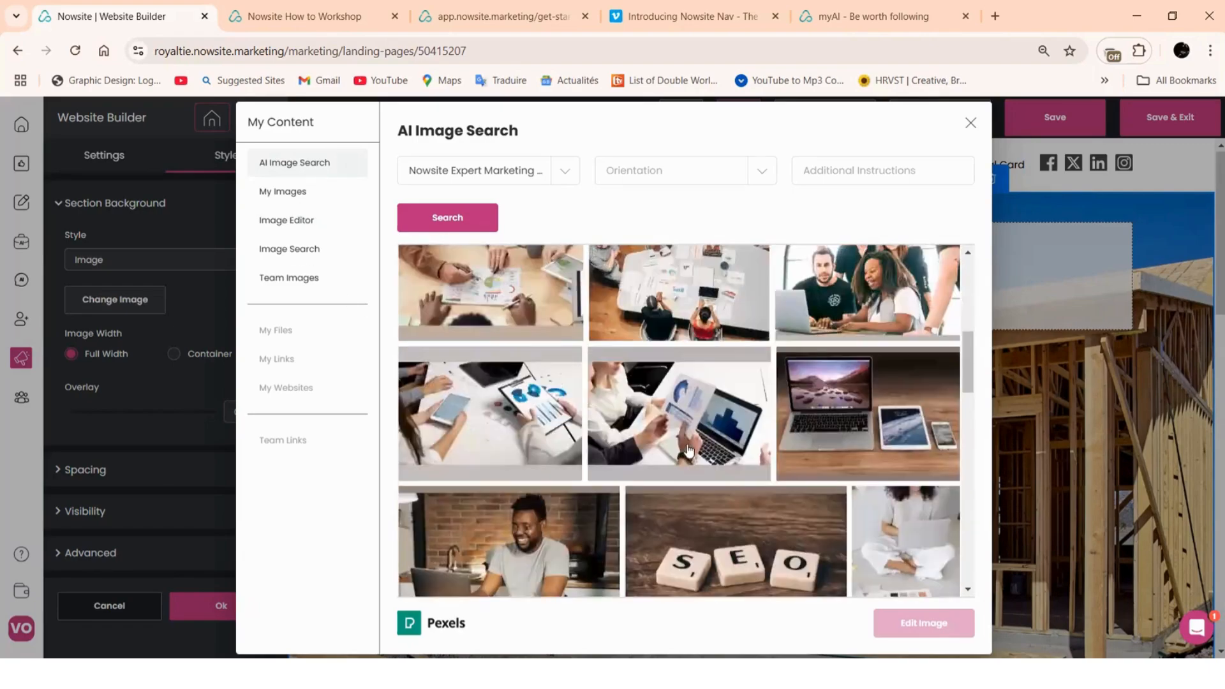
click(881, 457)
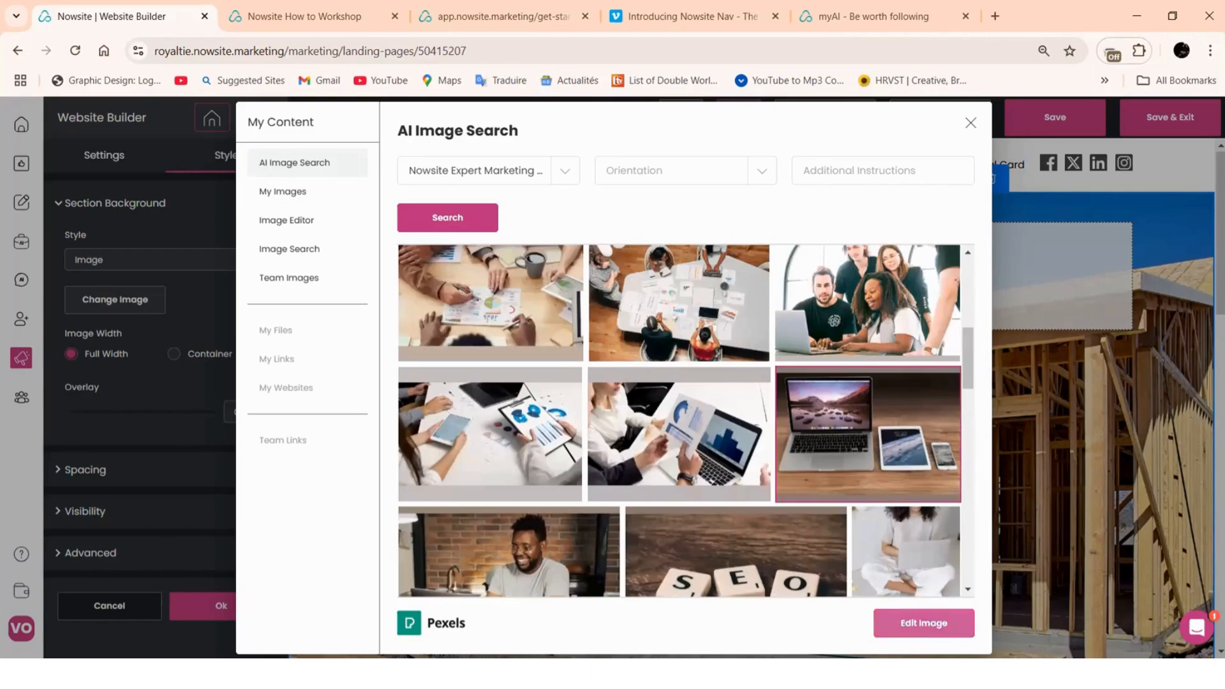
click(945, 623)
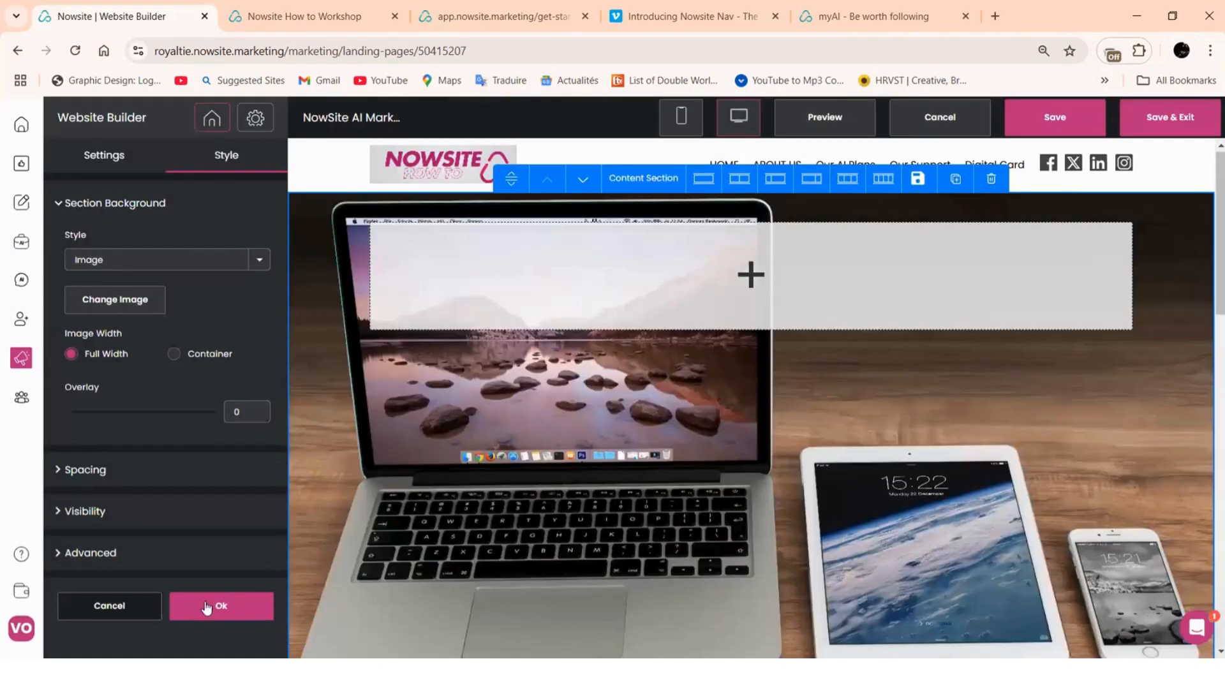
Confirm the desk-photo background, review the page and save the website
click(206, 608)
scroll(704, 351, down, 3)
scroll(705, 353, down, 5)
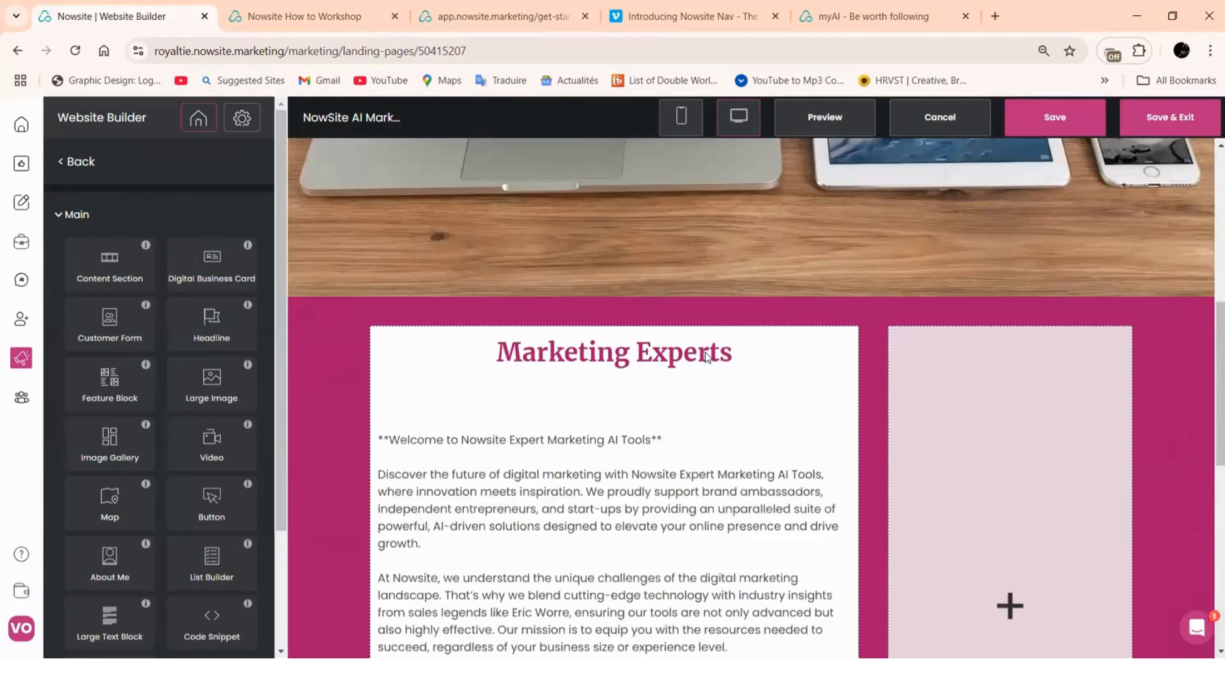
scroll(706, 352, up, 10)
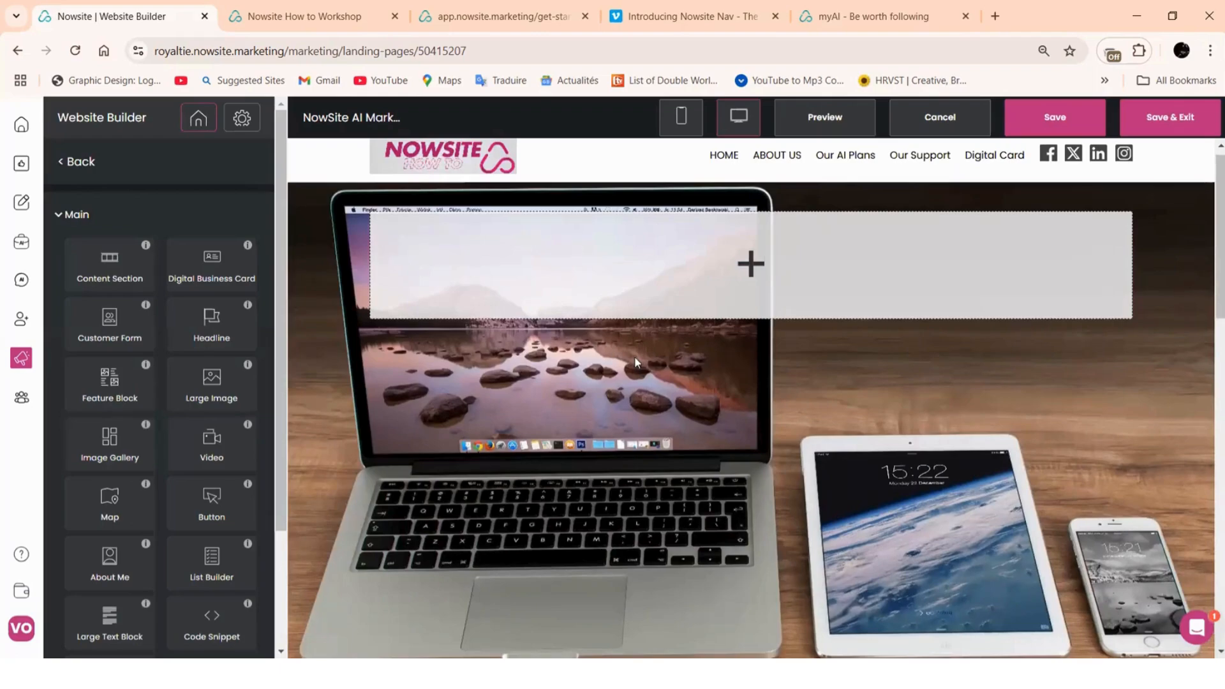
scroll(636, 355, down, 5)
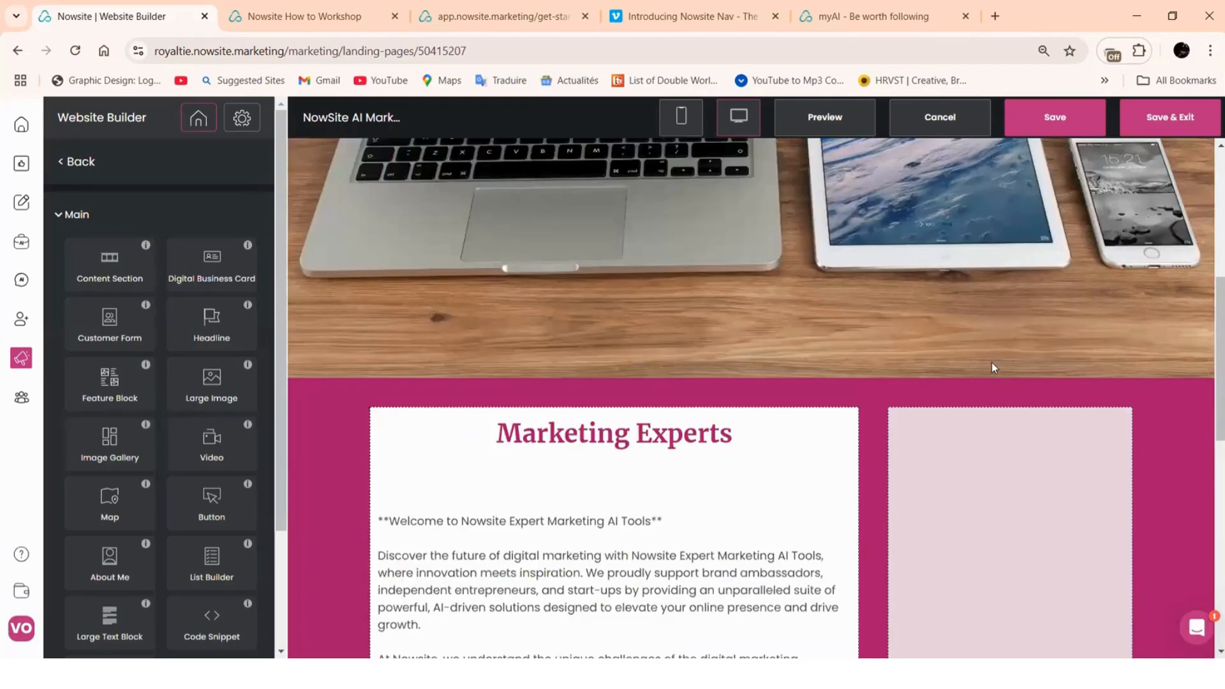
scroll(991, 364, down, 5)
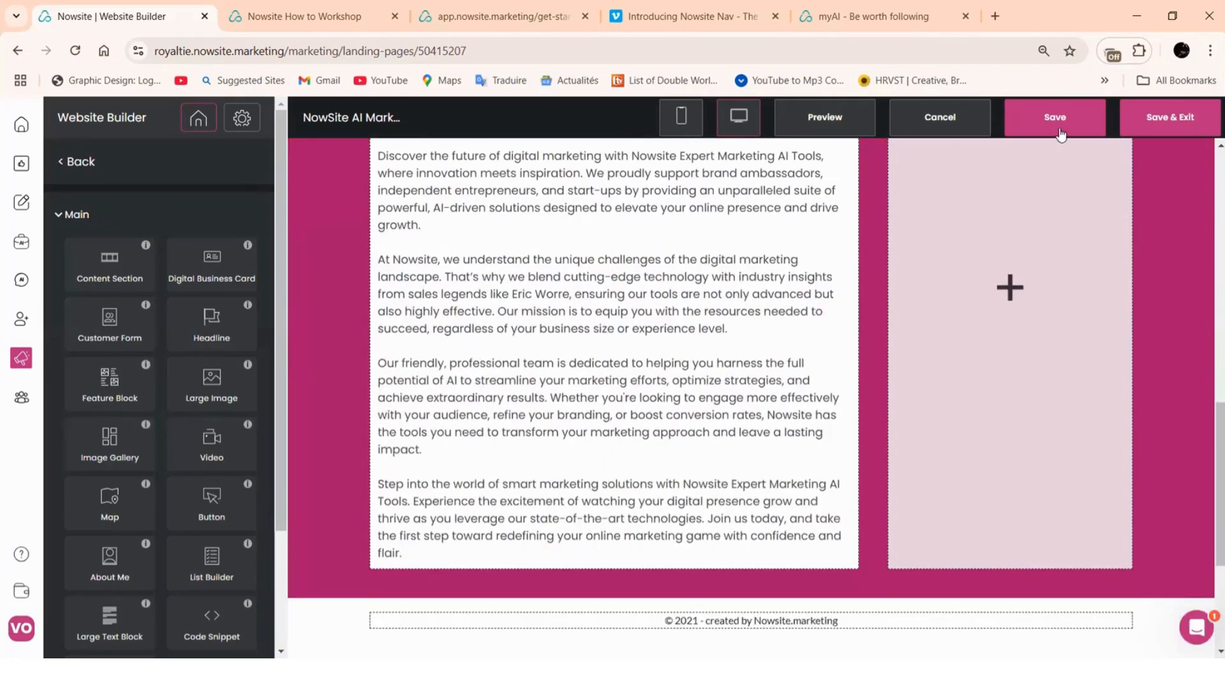
click(1060, 127)
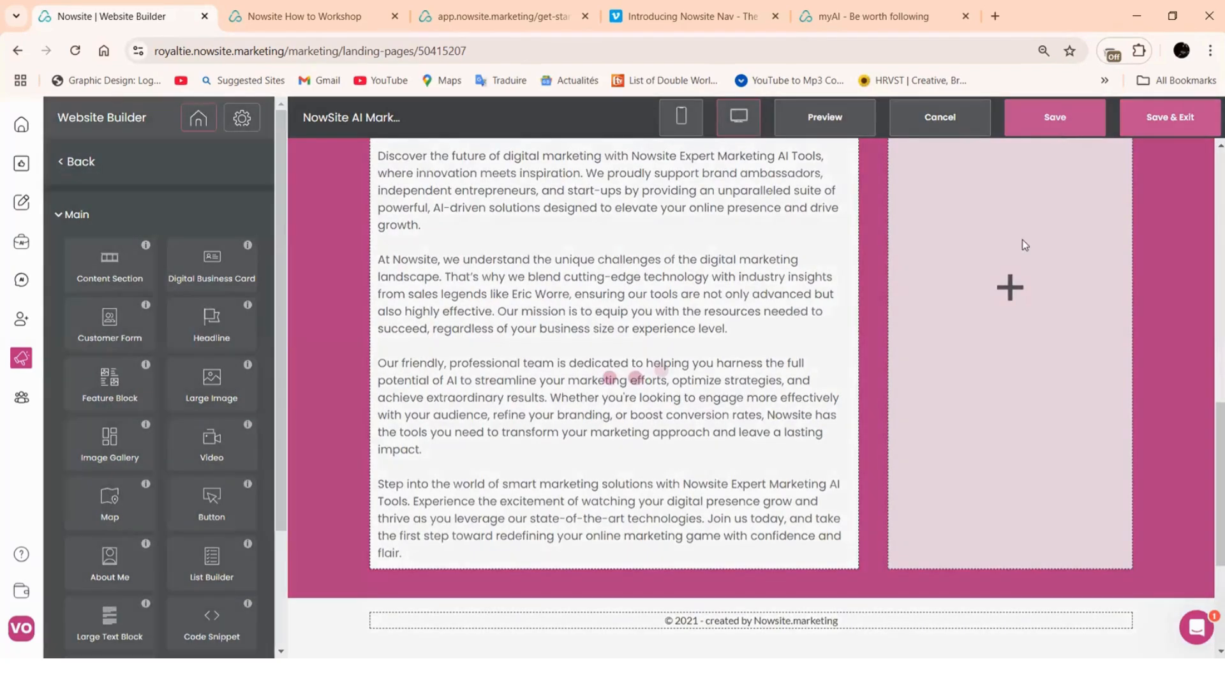
scroll(887, 323, up, 5)
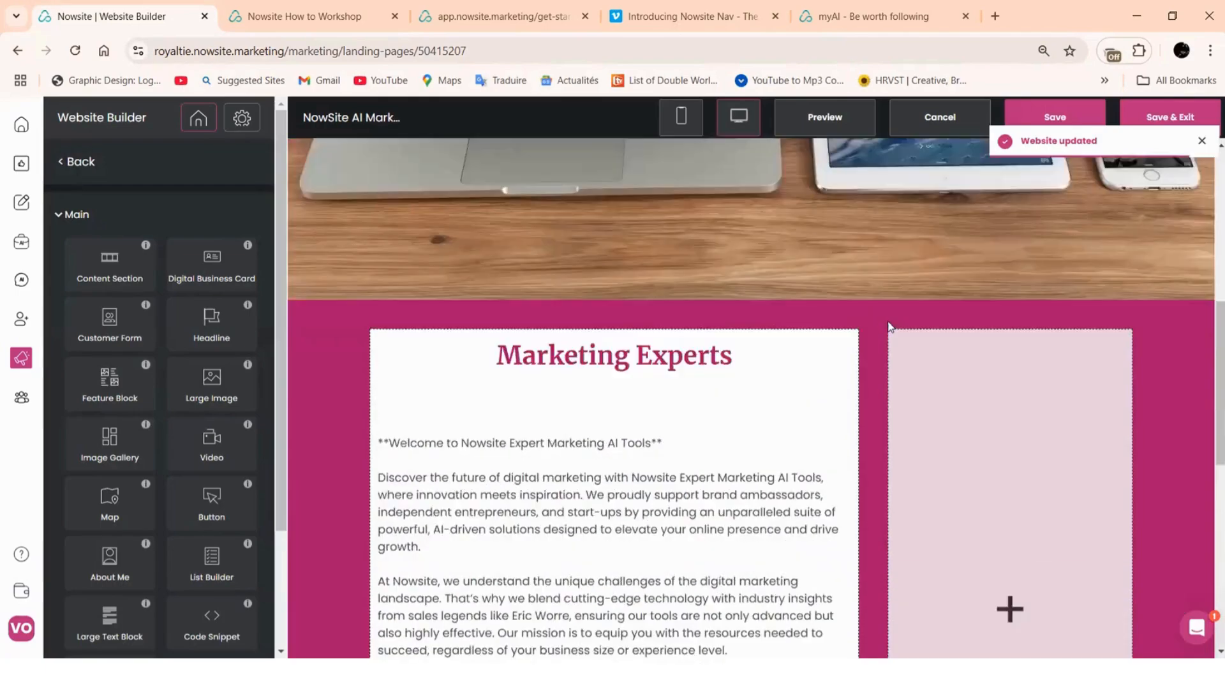
scroll(890, 326, up, 7)
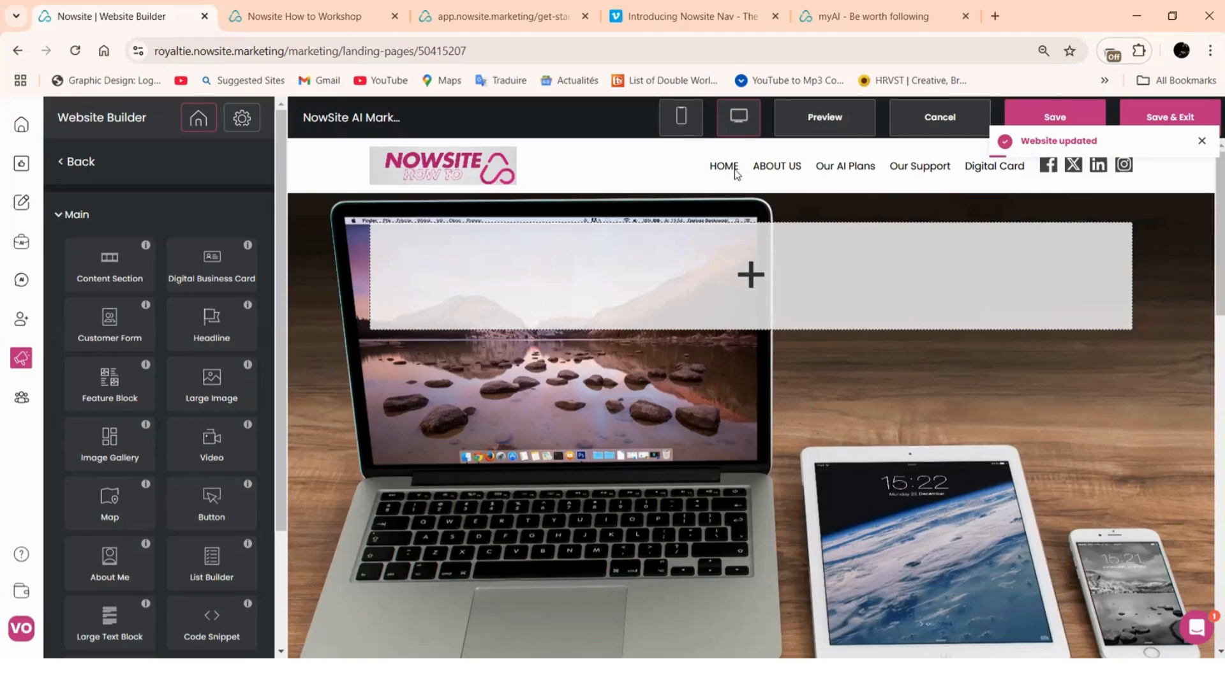
Preview the site in mobile layout, then reopen the HOME page for editing
click(681, 117)
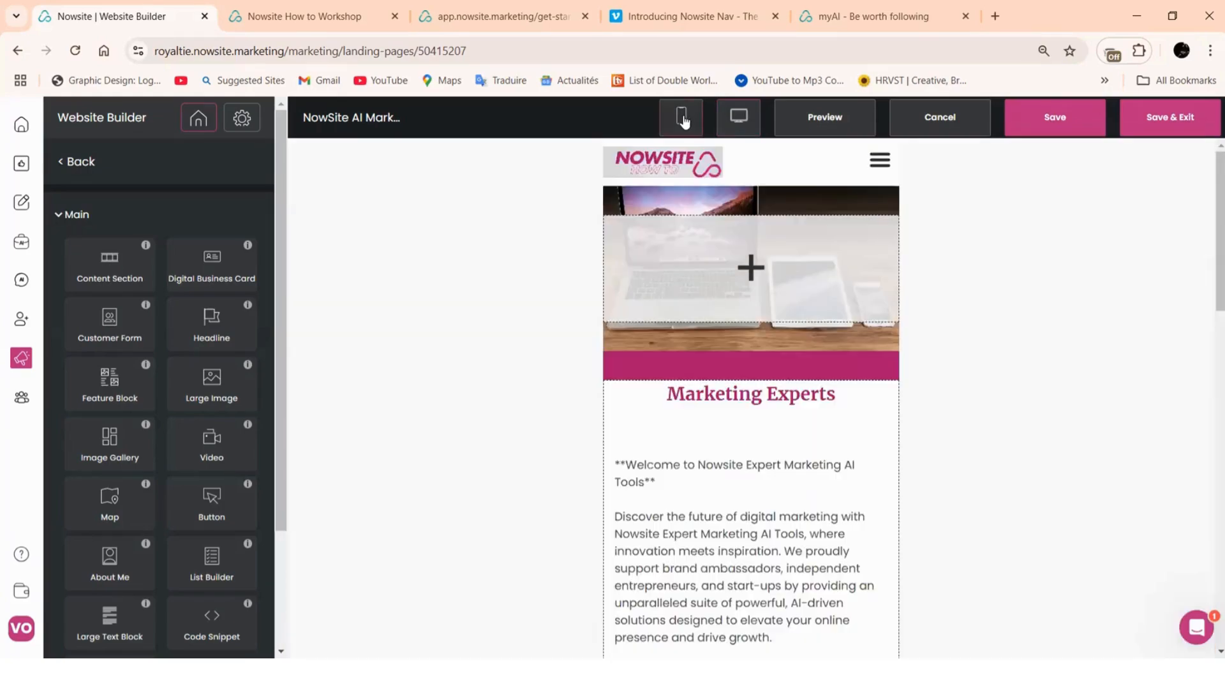
scroll(710, 240, down, 3)
scroll(711, 242, down, 7)
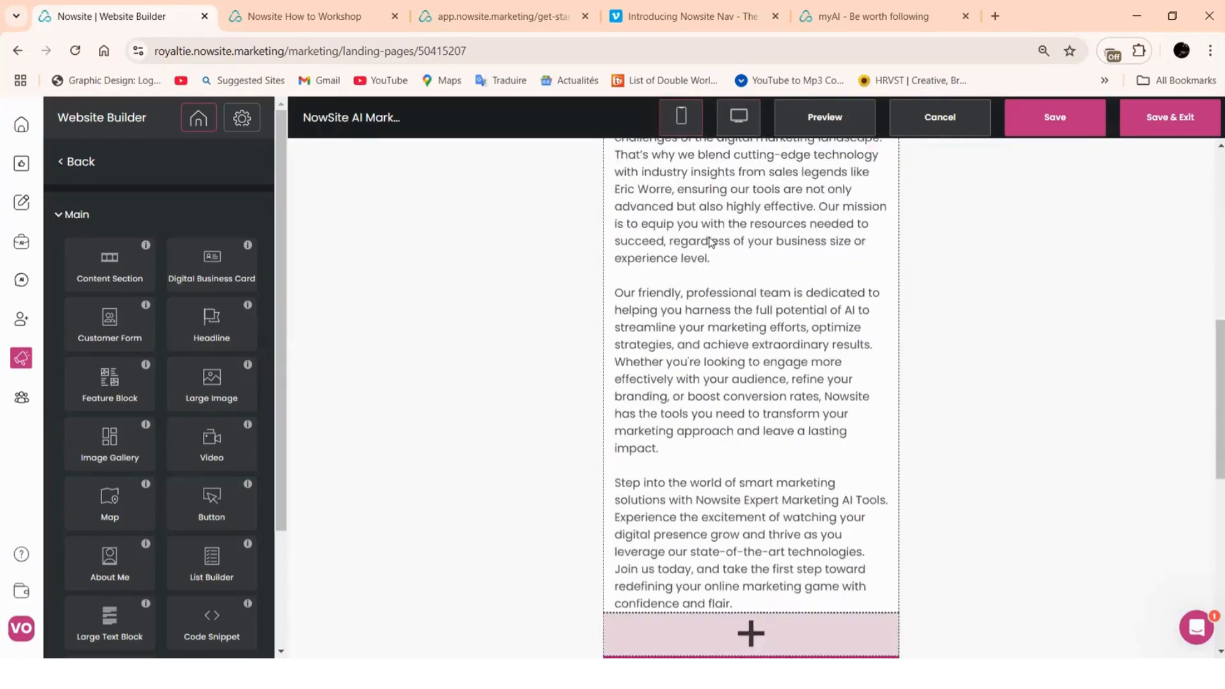
scroll(779, 389, up, 3)
scroll(778, 389, up, 5)
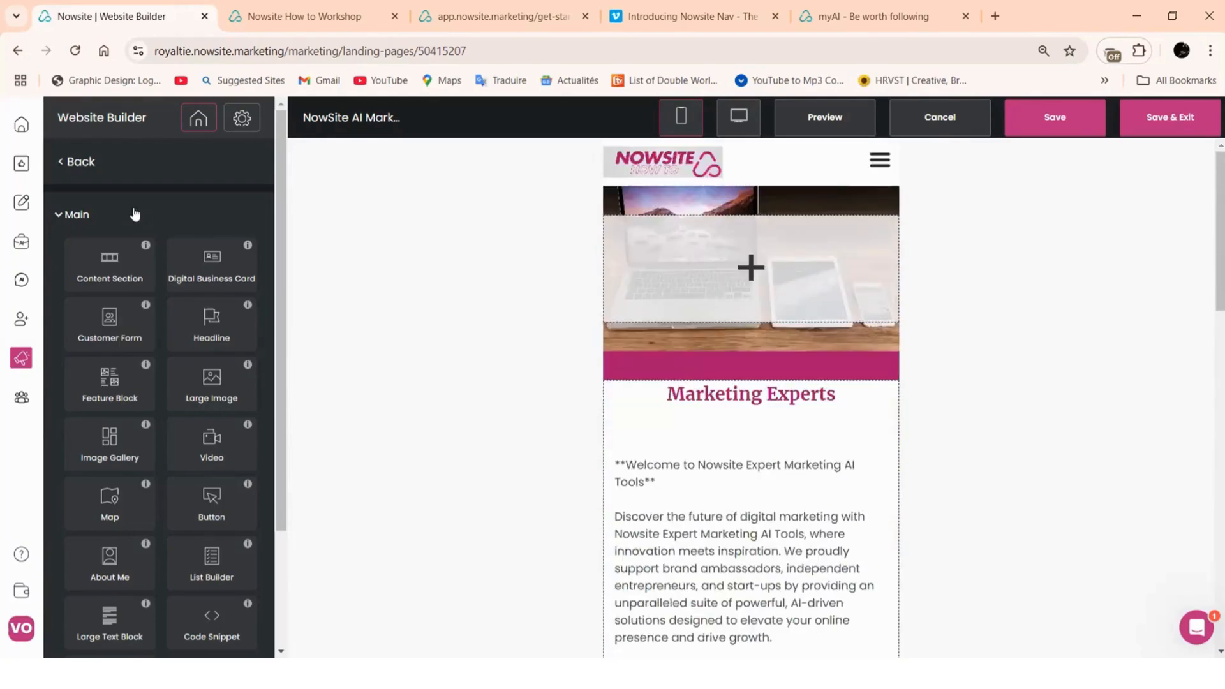
click(74, 167)
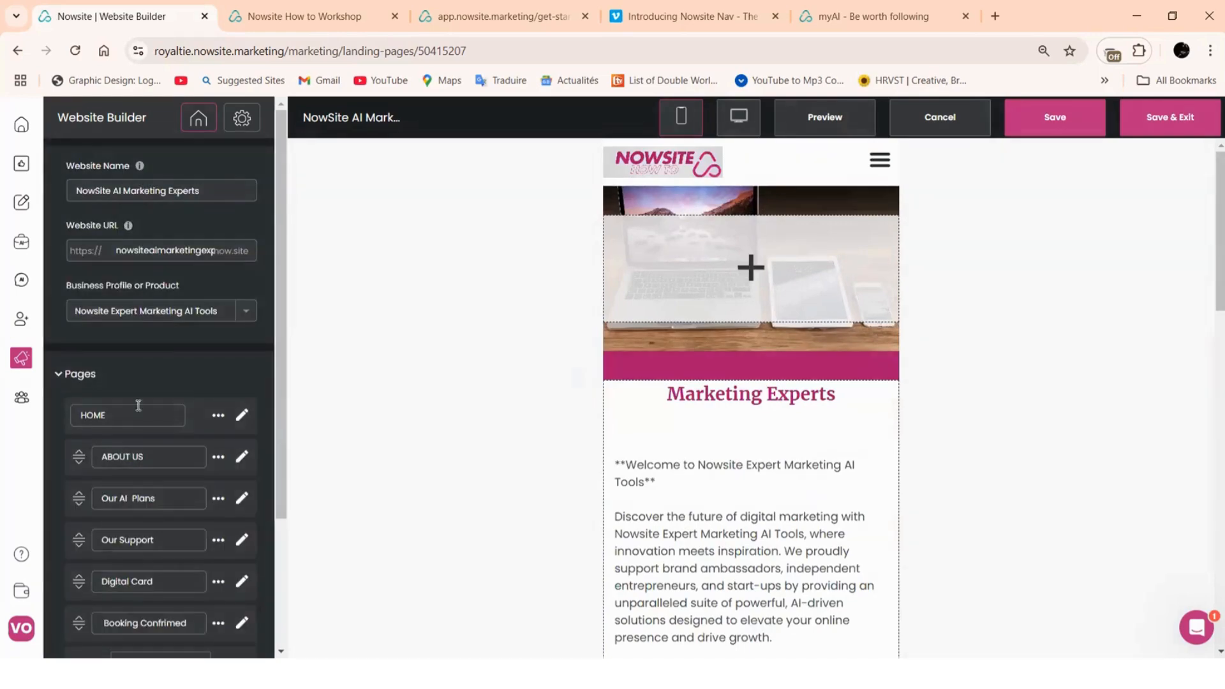
click(242, 416)
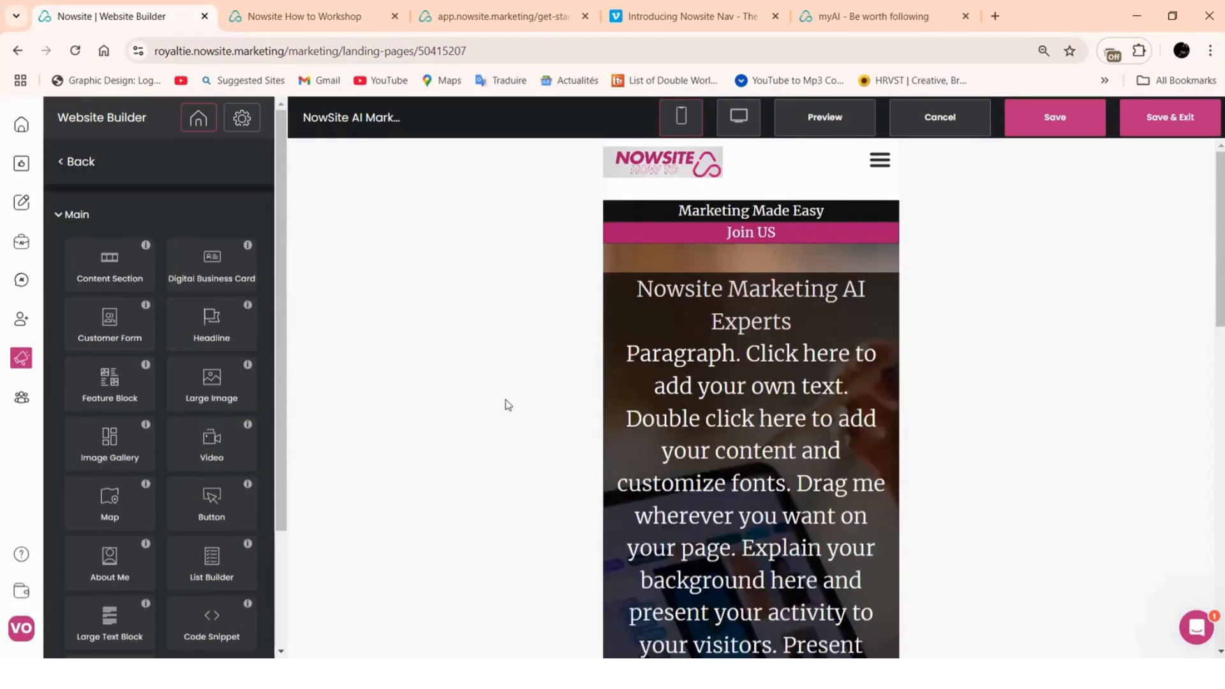
scroll(708, 284, down, 10)
scroll(718, 315, down, 4)
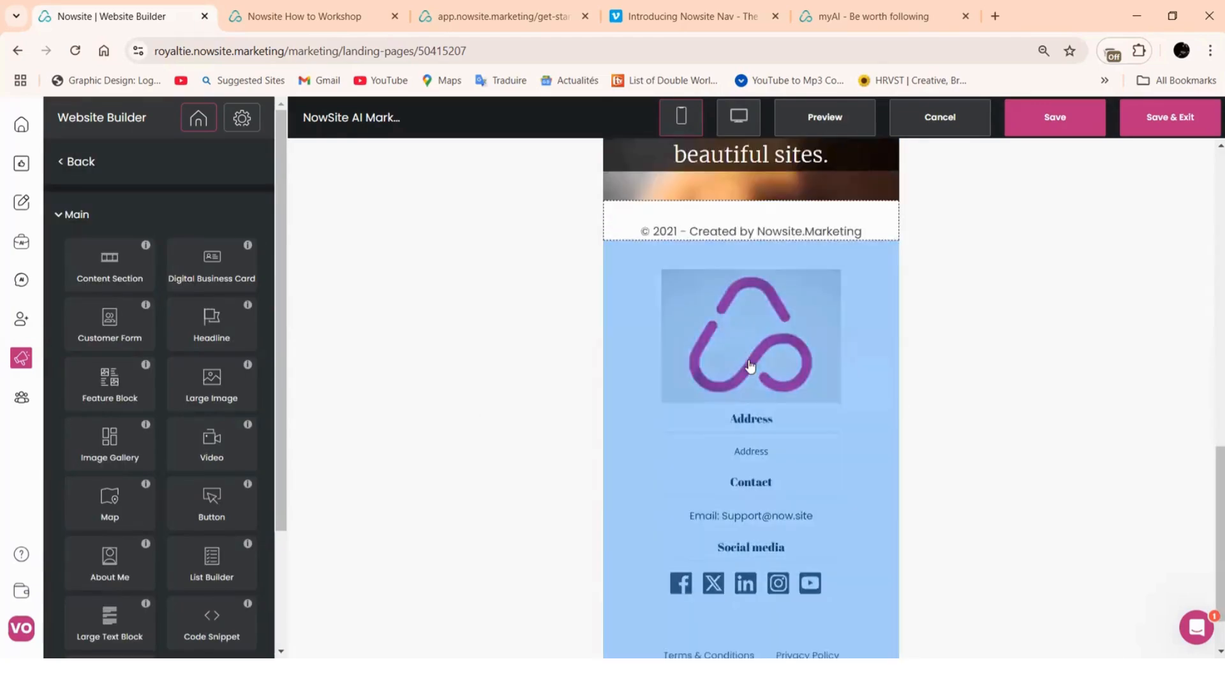
scroll(749, 366, up, 15)
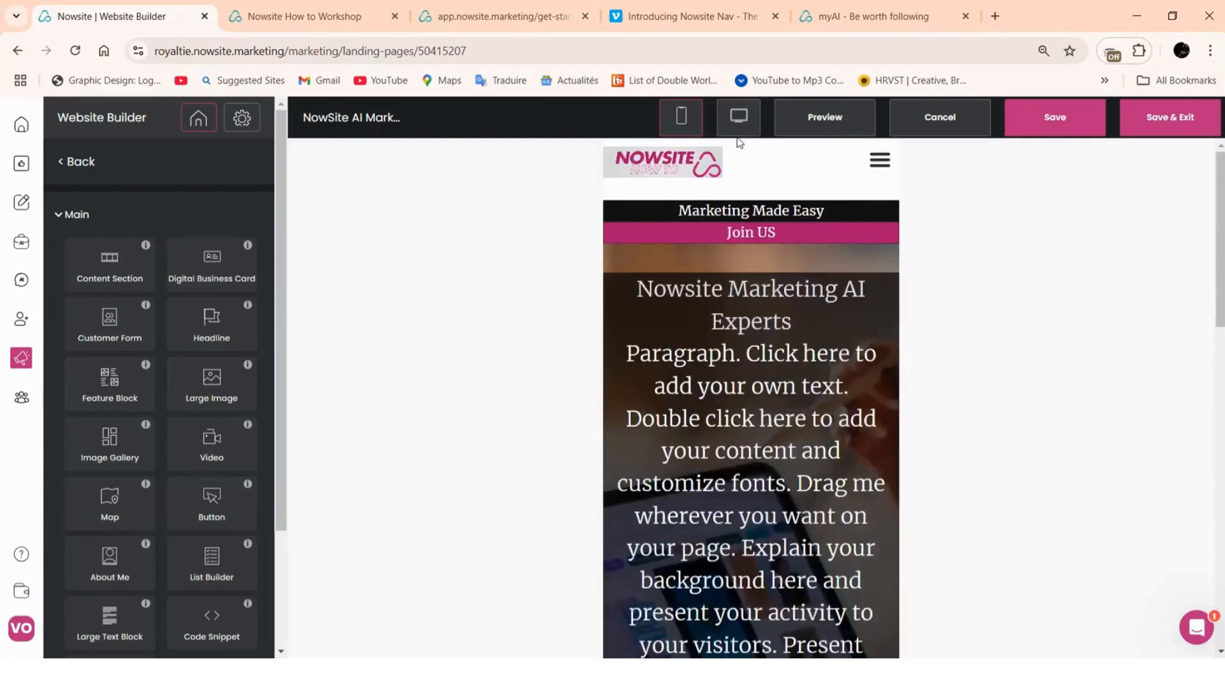
Compare desktop and mobile previews and edit the Nowsite Marketing AI Experts headline
click(738, 126)
scroll(748, 415, down, 3)
scroll(748, 421, down, 3)
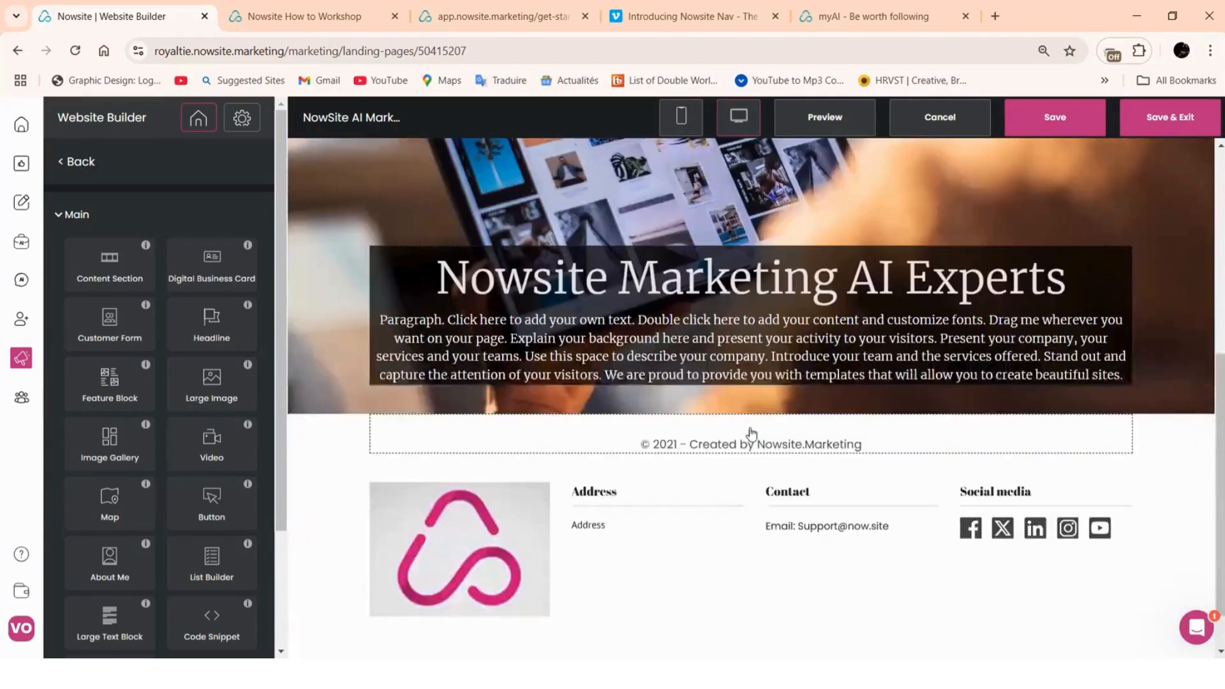
scroll(750, 428, up, 8)
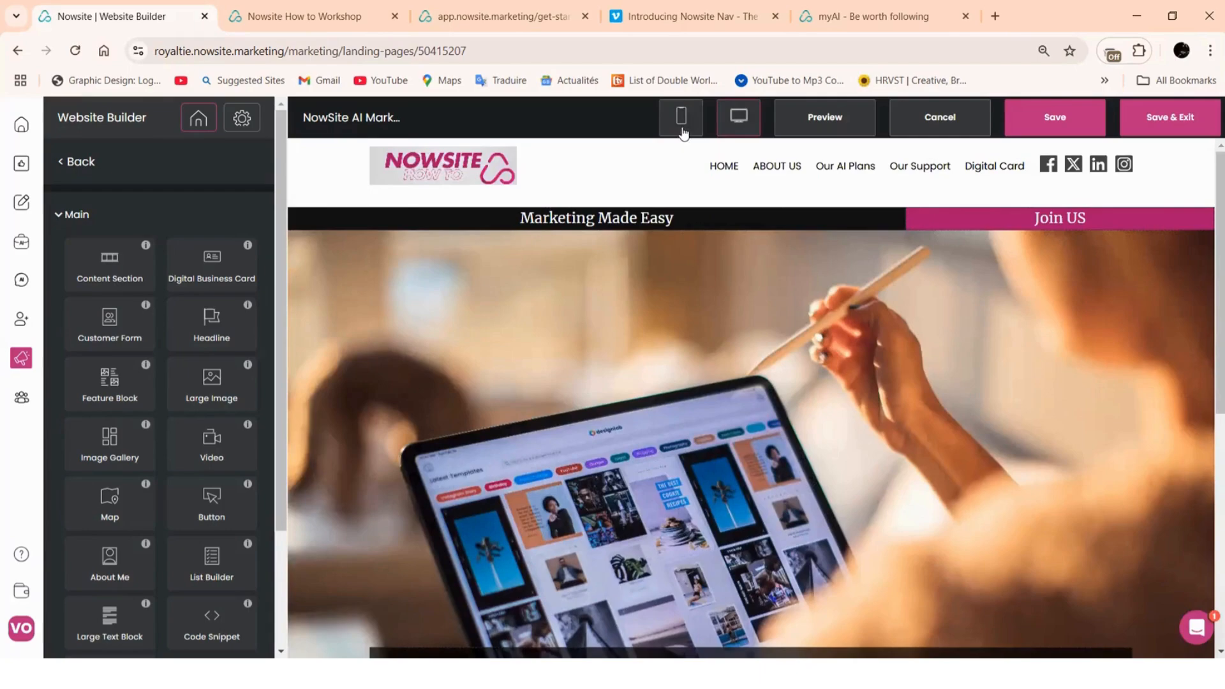
click(681, 128)
scroll(707, 334, down, 4)
scroll(716, 418, down, 5)
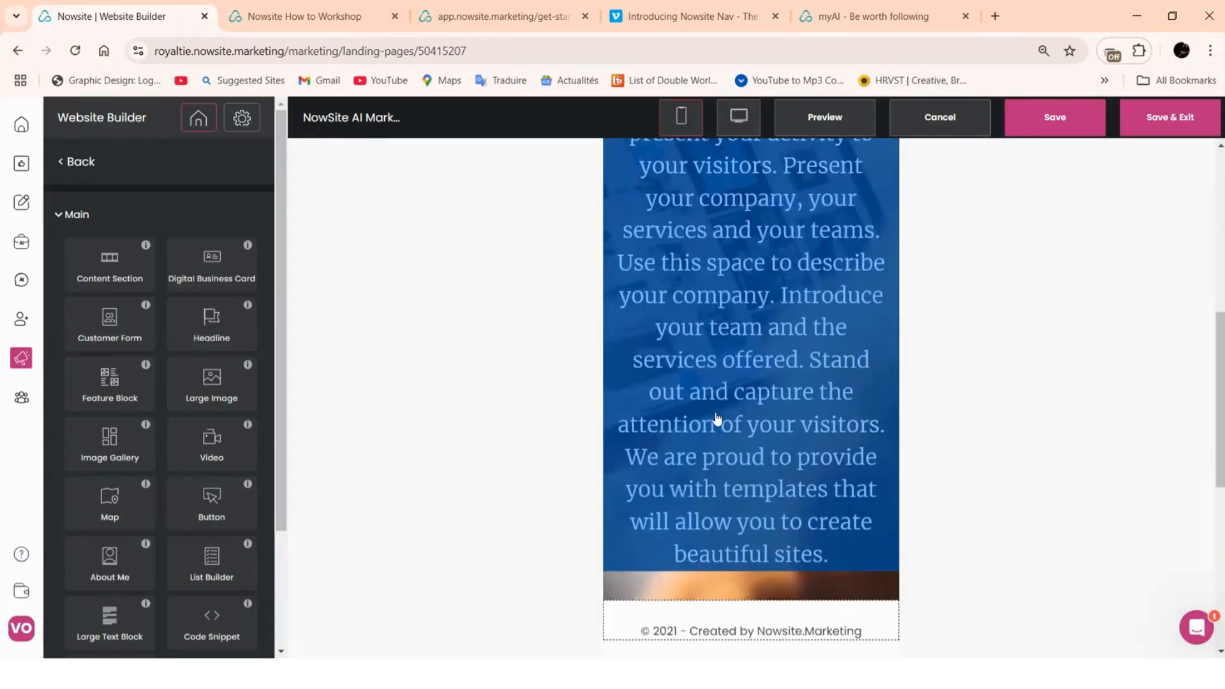
scroll(733, 415, up, 5)
click(766, 300)
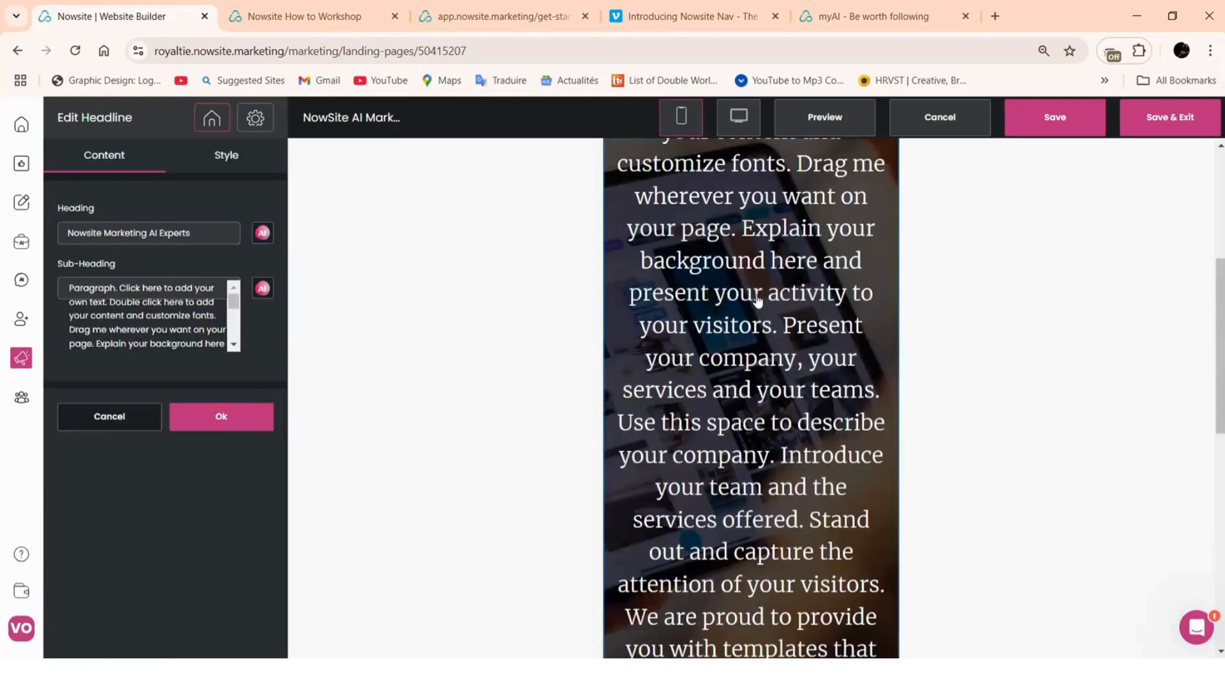
Change the headline's sub-heading font size from 30 px to 17 px and expand Alignment & Spacing
click(217, 162)
click(171, 322)
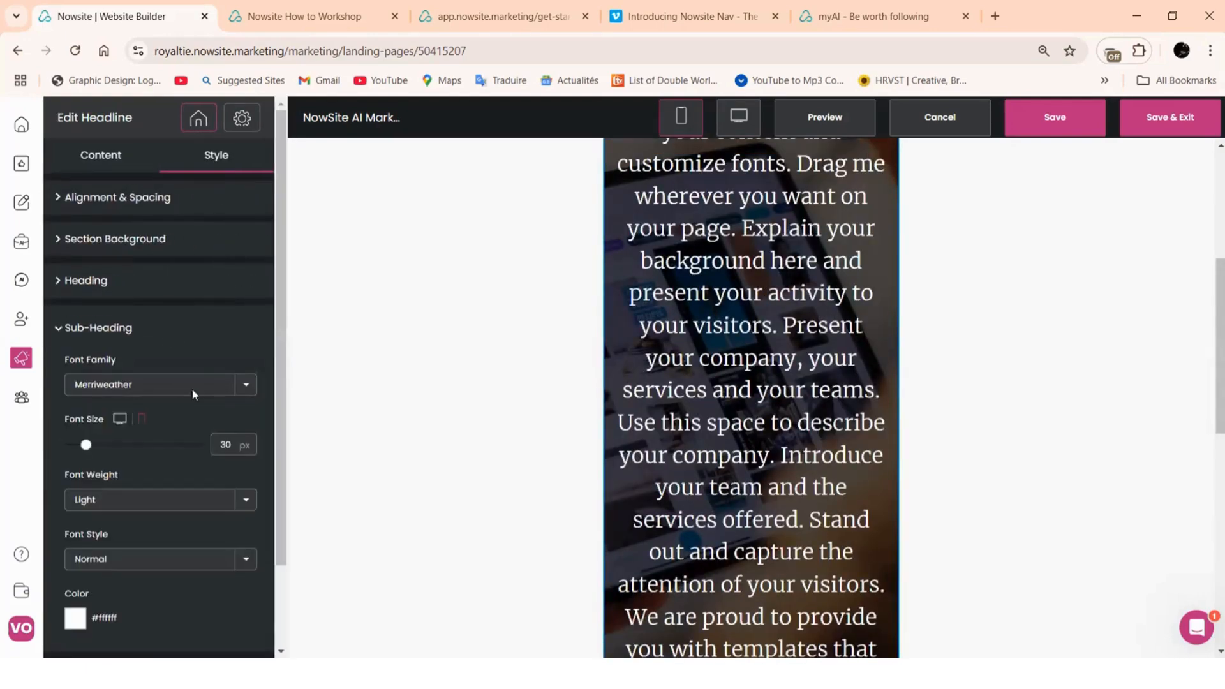
drag(246, 448, 200, 450)
text(17)
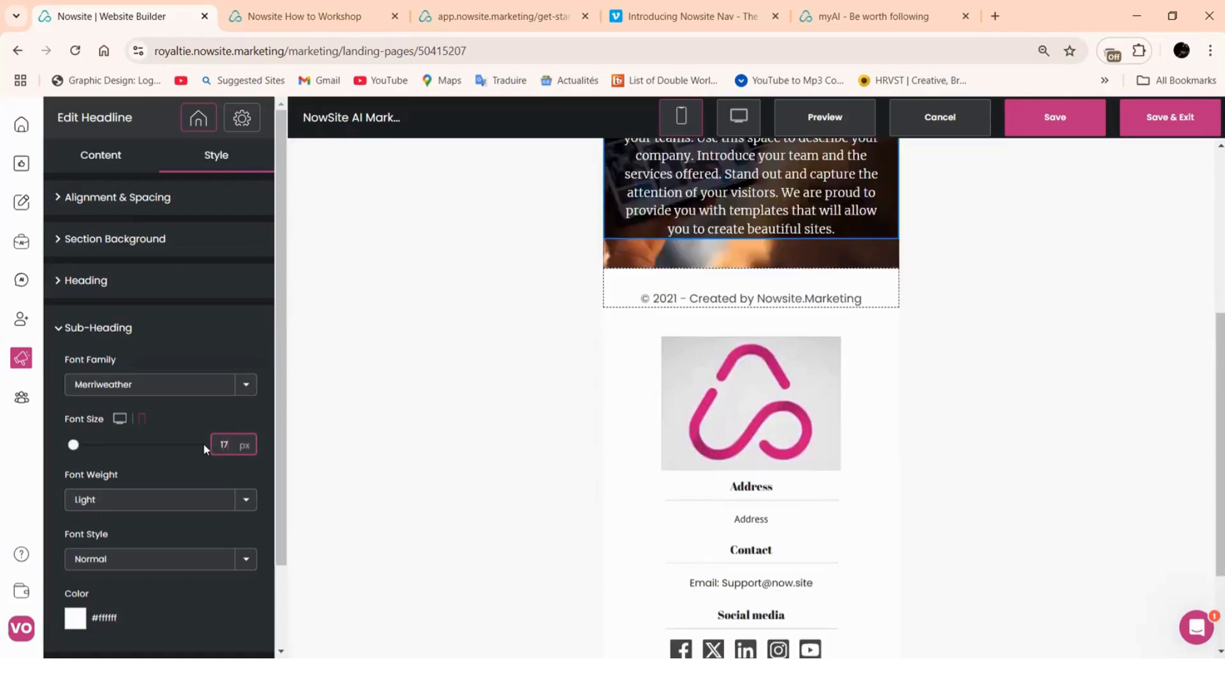
scroll(746, 287, up, 5)
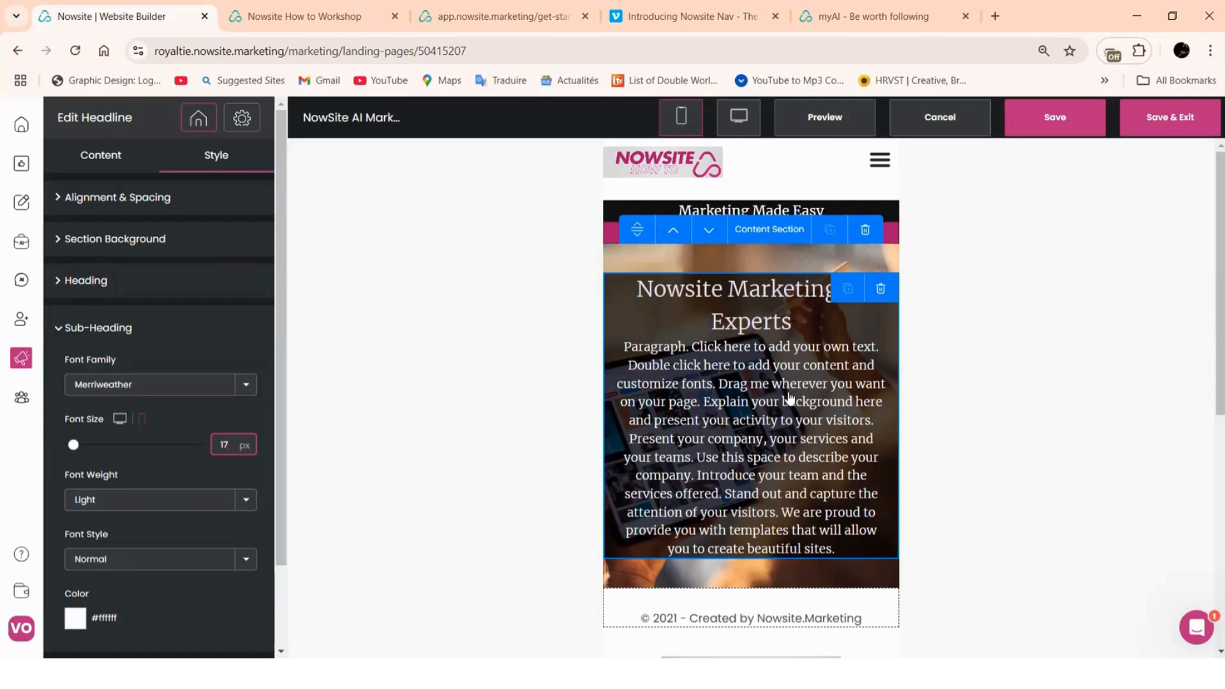
scroll(793, 399, down, 1)
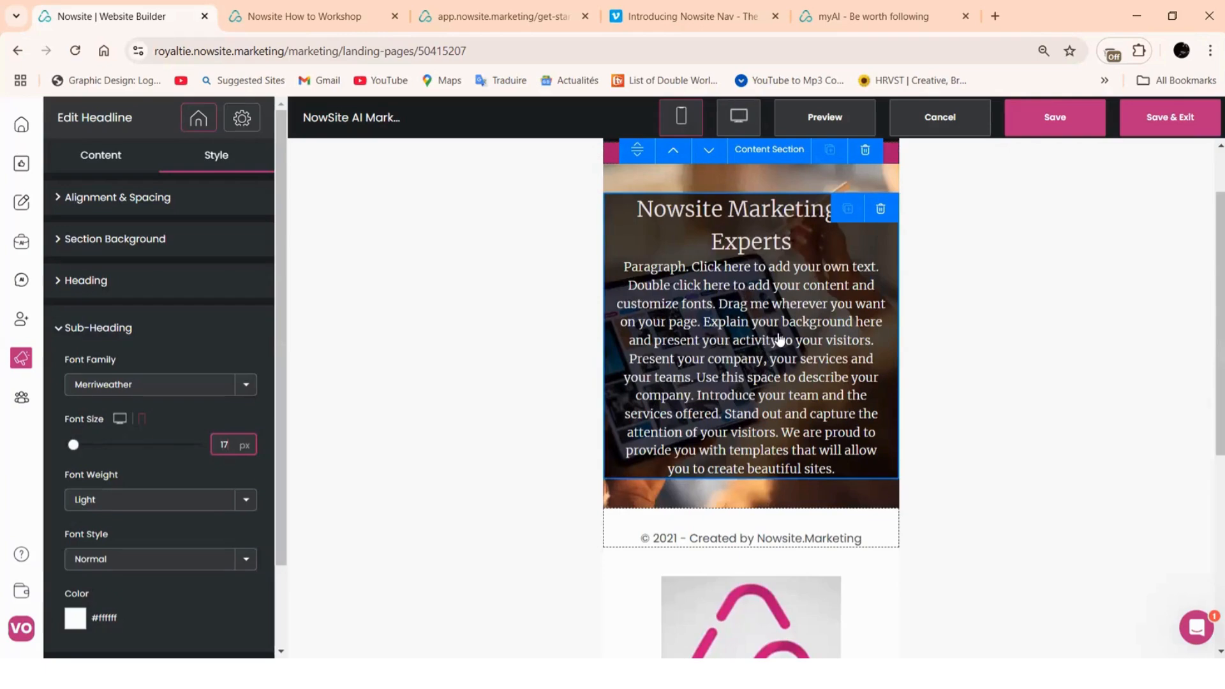
scroll(765, 300, up, 1)
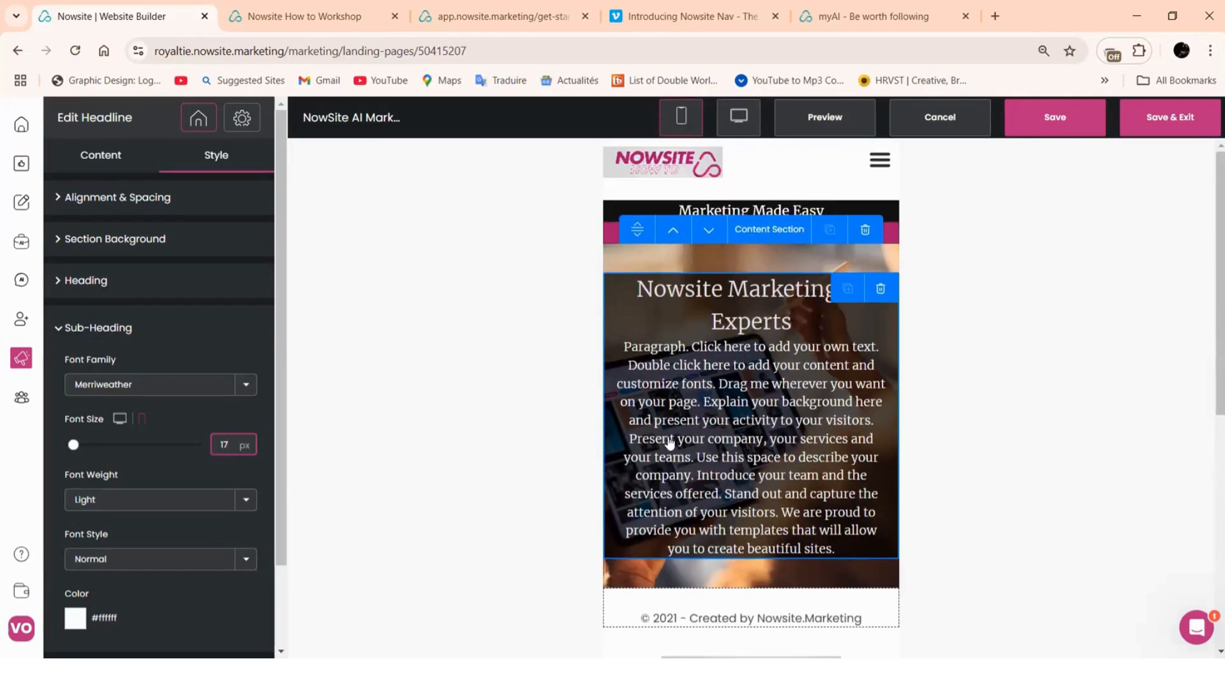
click(110, 198)
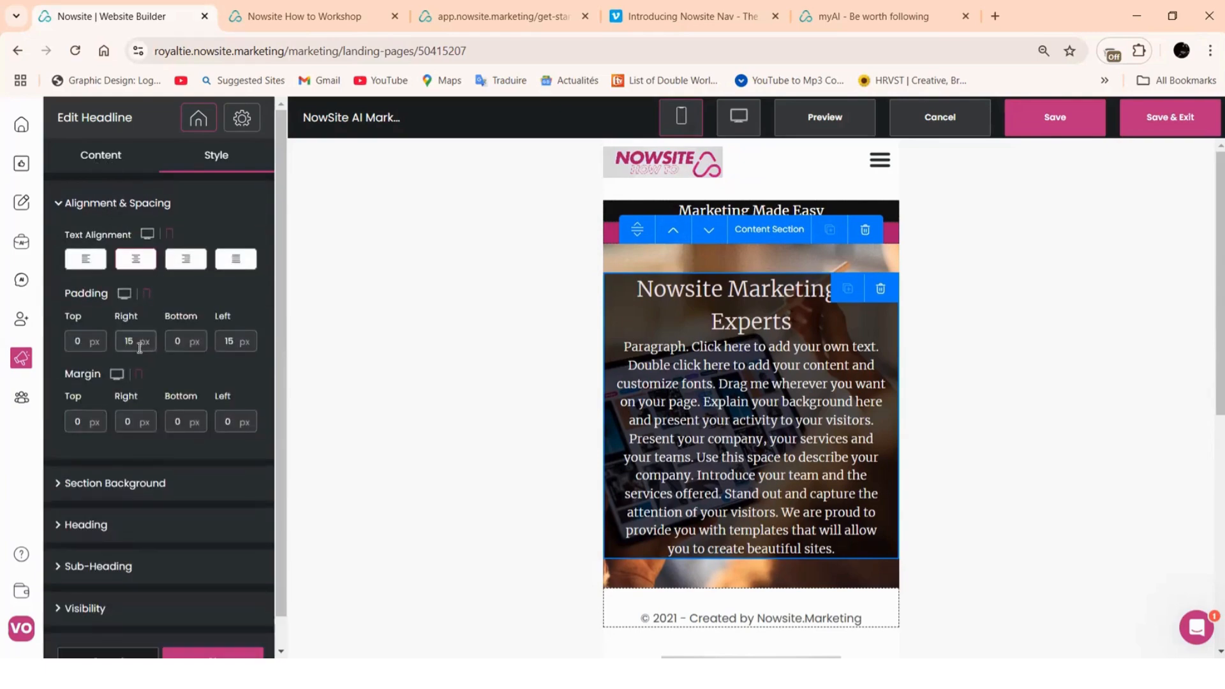
scroll(137, 416, down, 1)
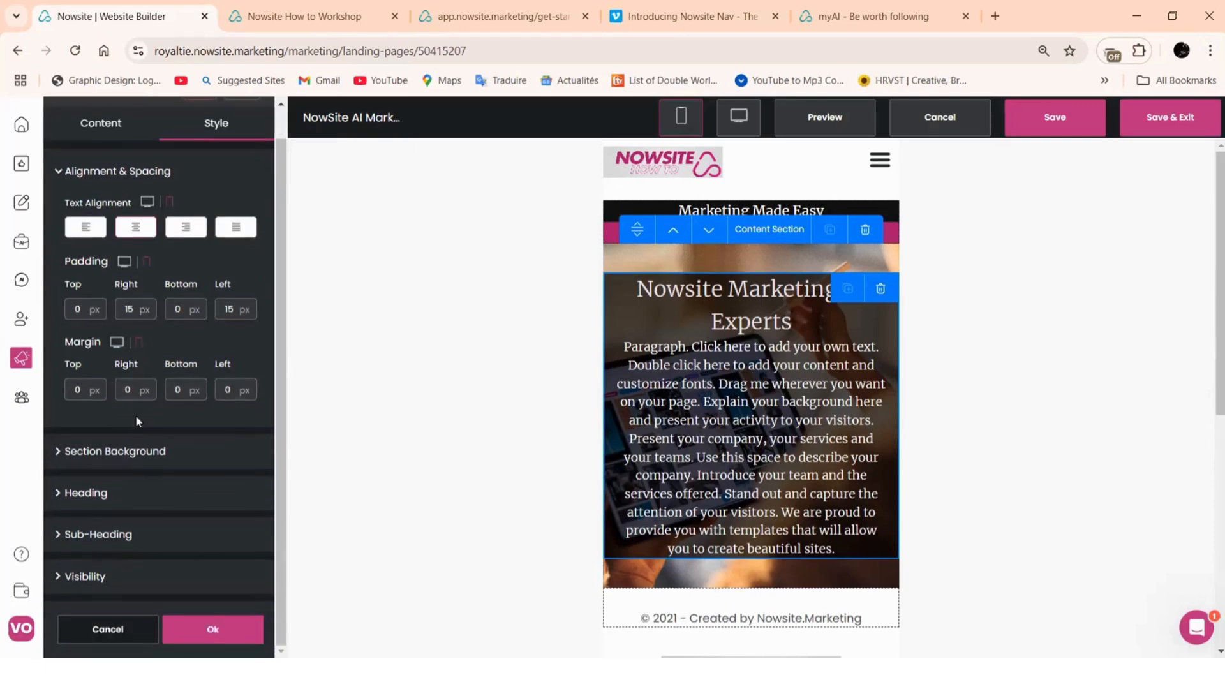
click(759, 233)
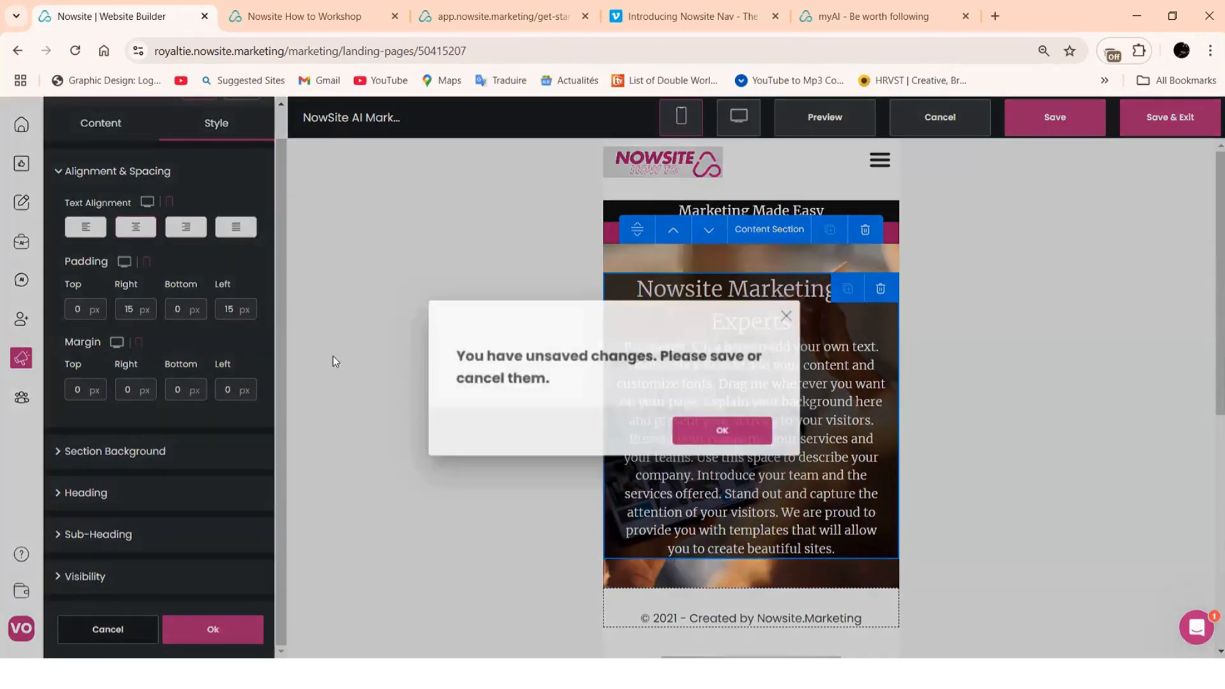
Set the photo content section's padding to 0 bottom and 100 px top
click(718, 433)
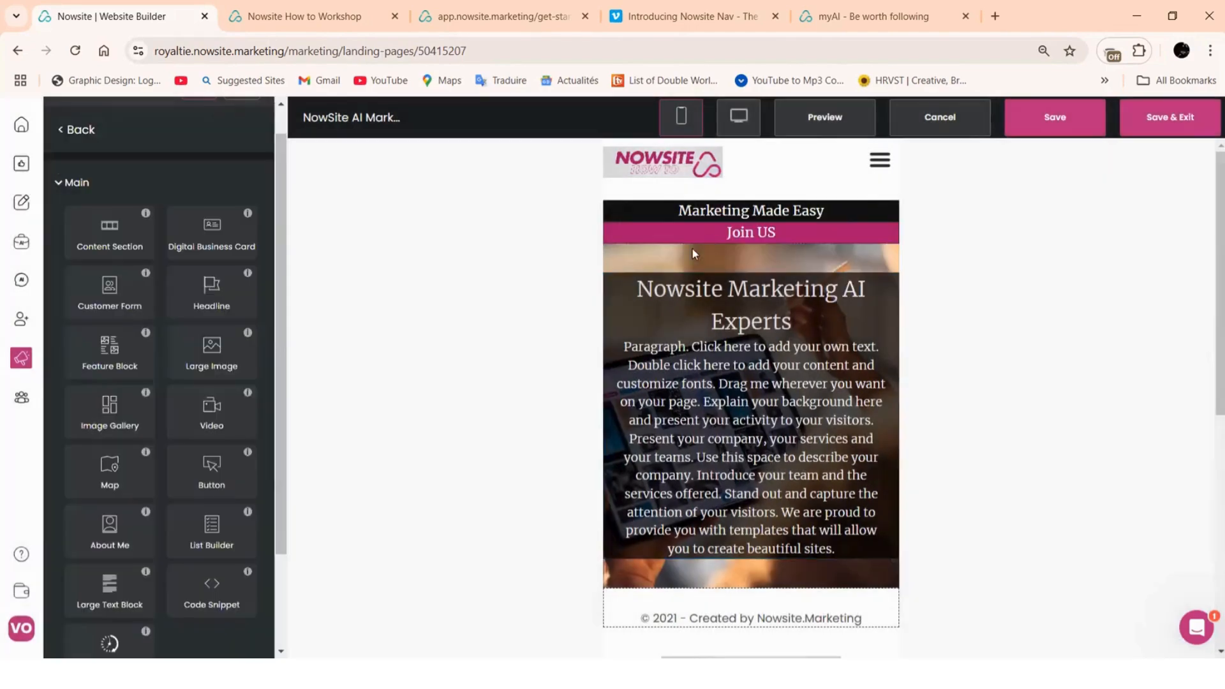
click(722, 262)
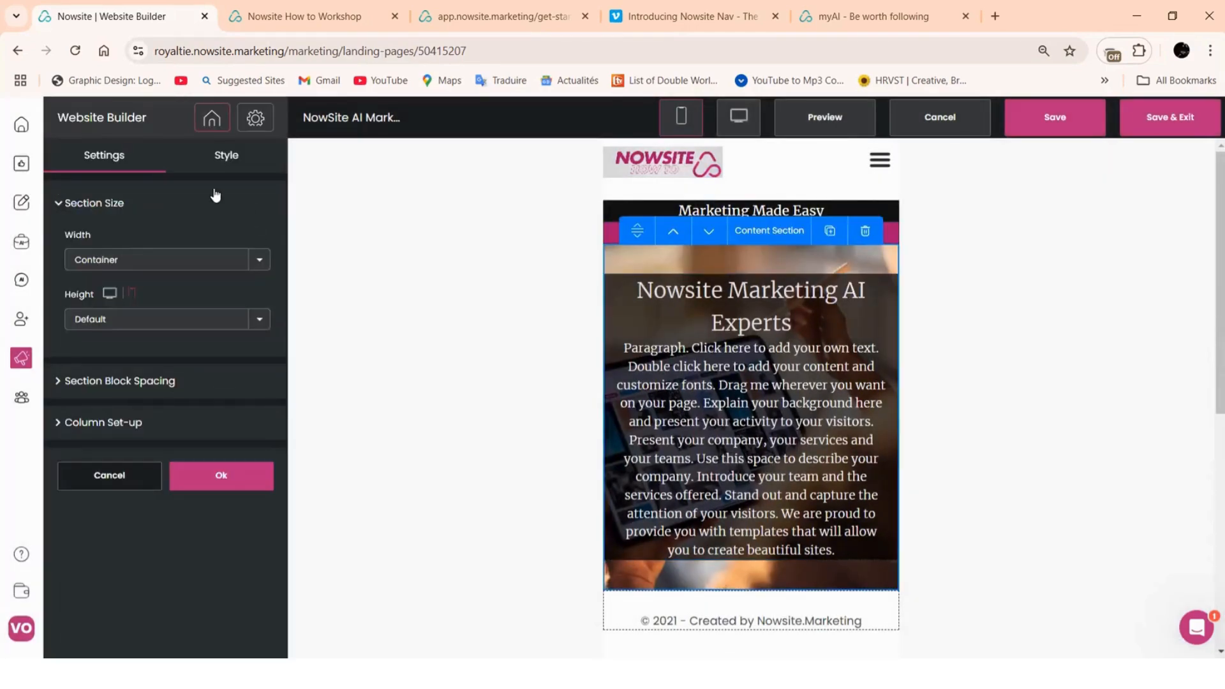
click(225, 156)
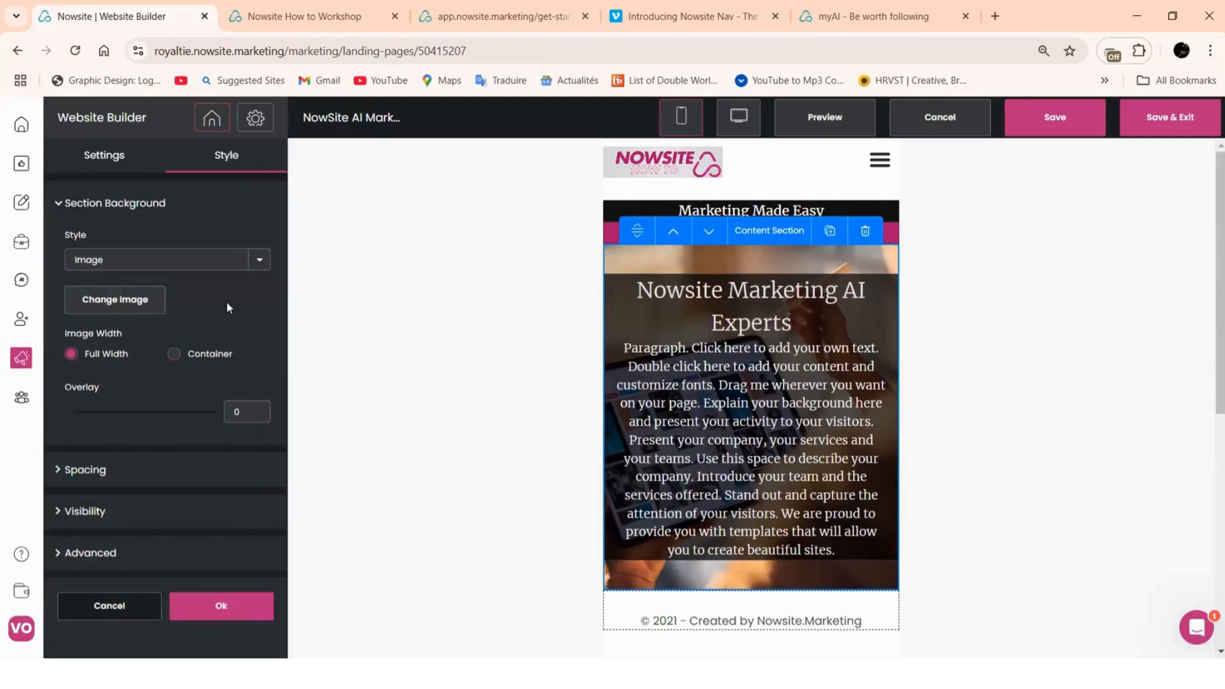
click(93, 469)
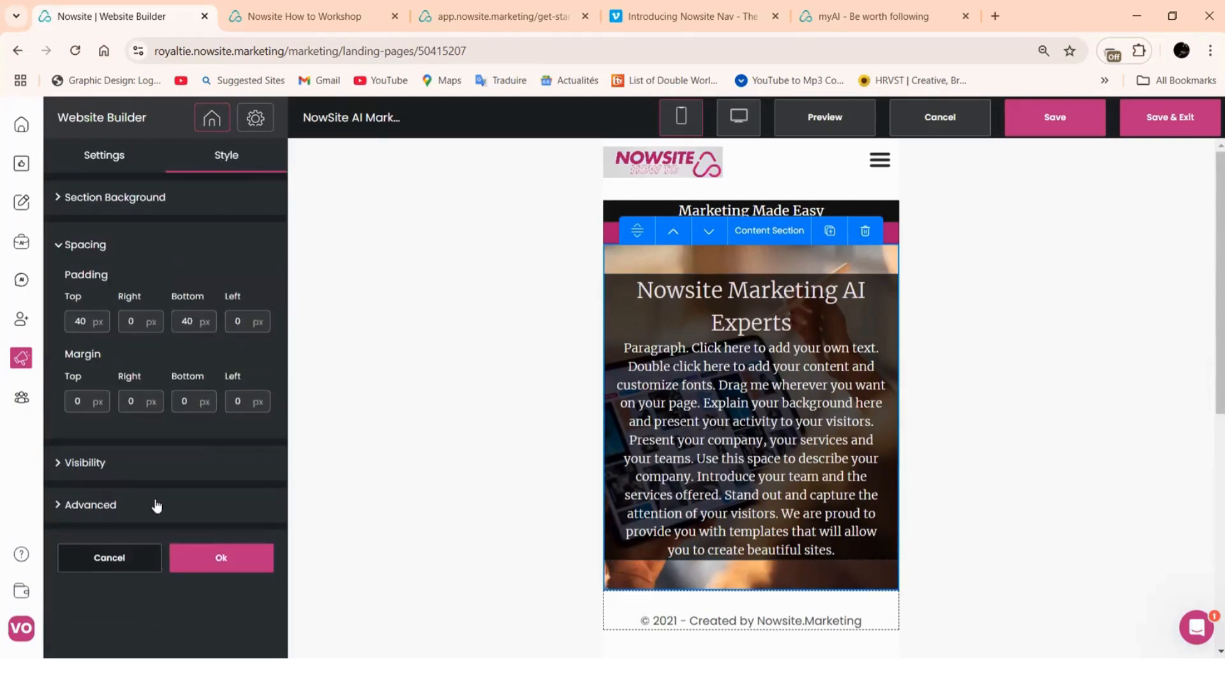
double_click(84, 318)
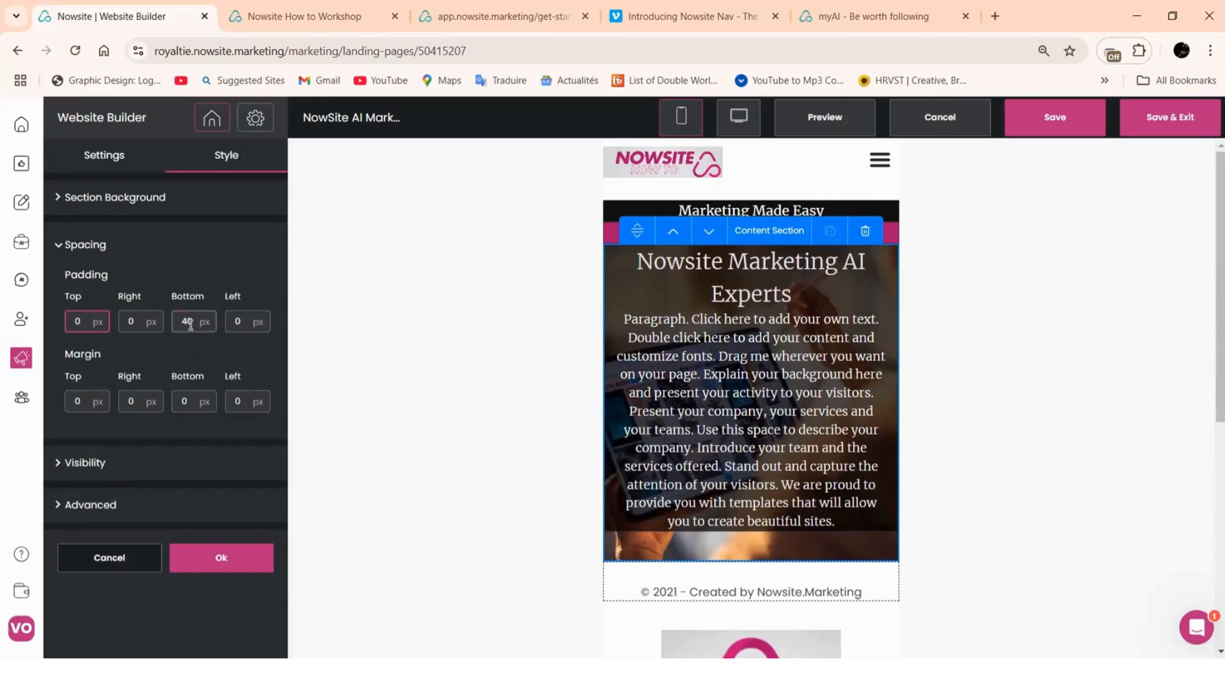
text(0)
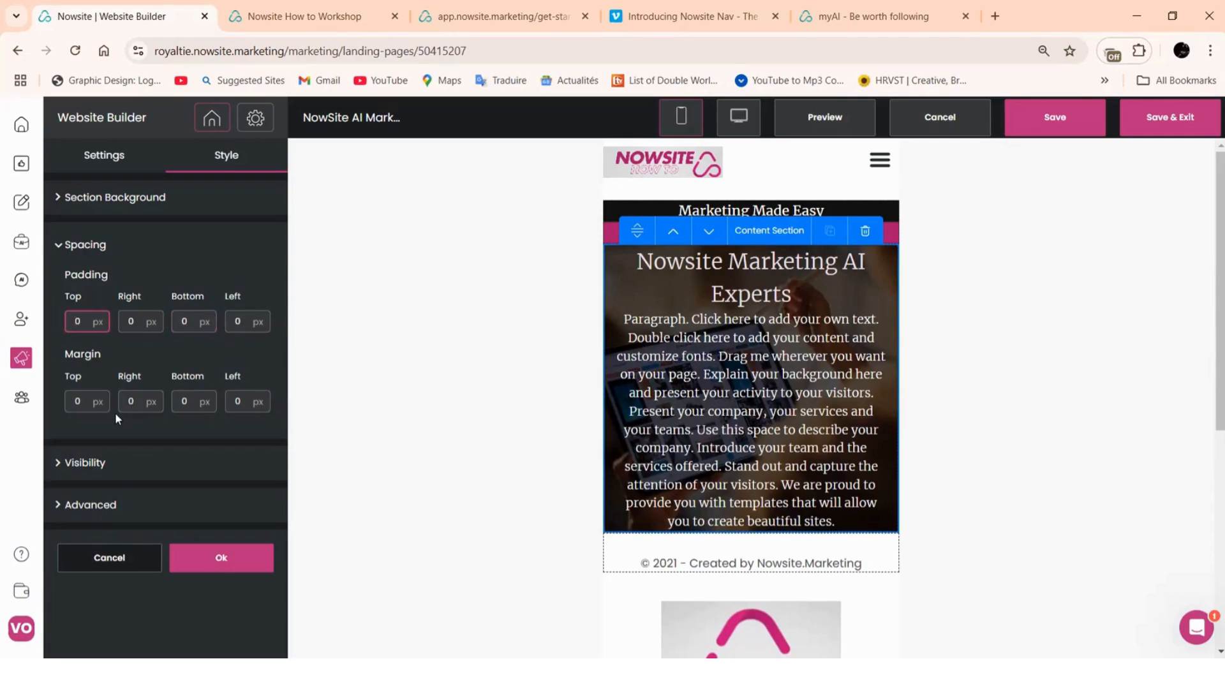
text(100)
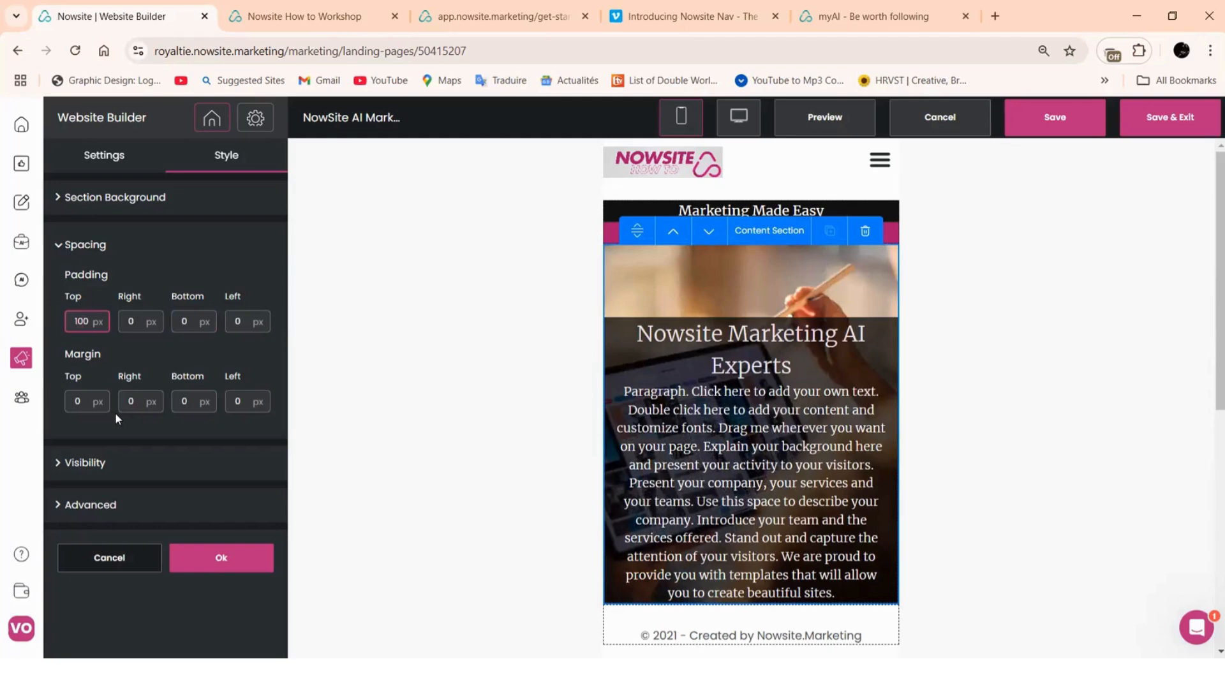
scroll(337, 405, down, 1)
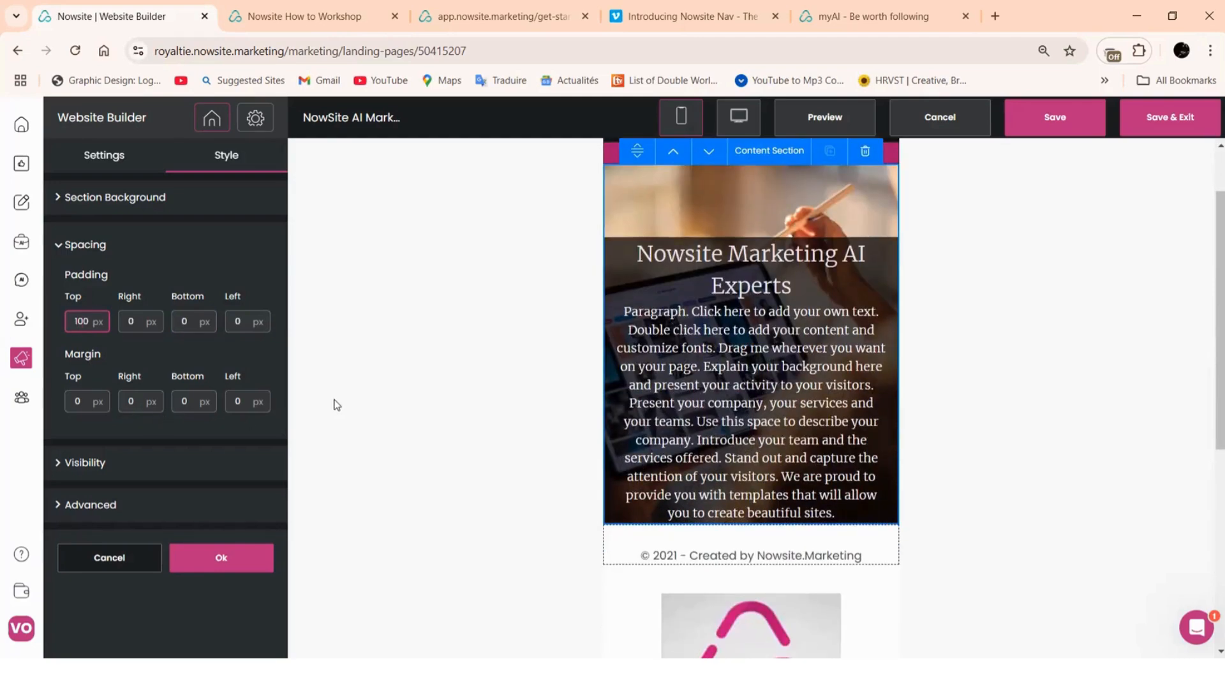
click(105, 160)
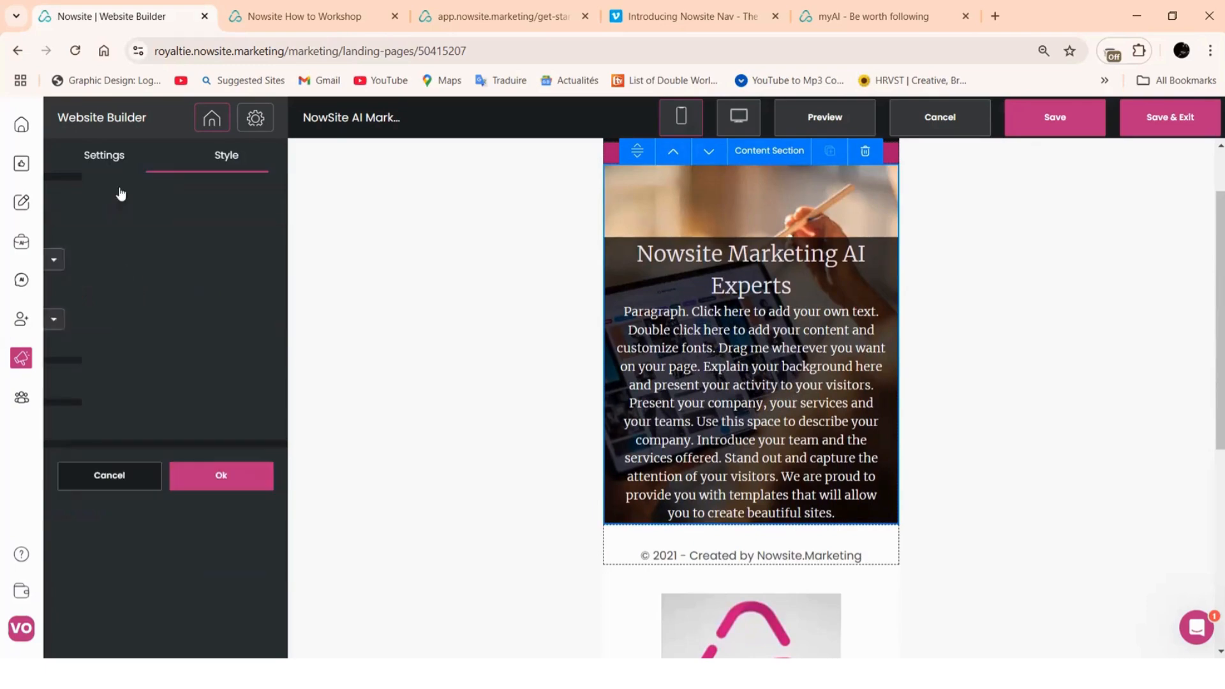
Confirm the section padding, then shrink the headline block's paragraph text to 10 px
click(226, 164)
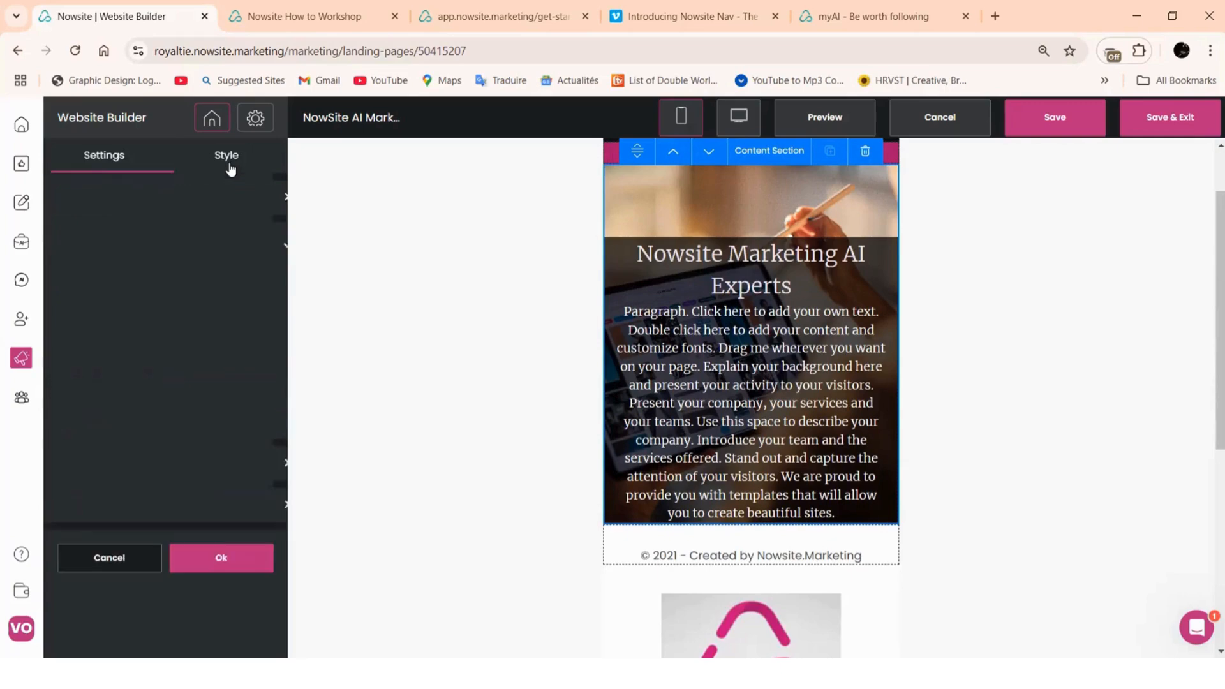
click(195, 560)
click(801, 404)
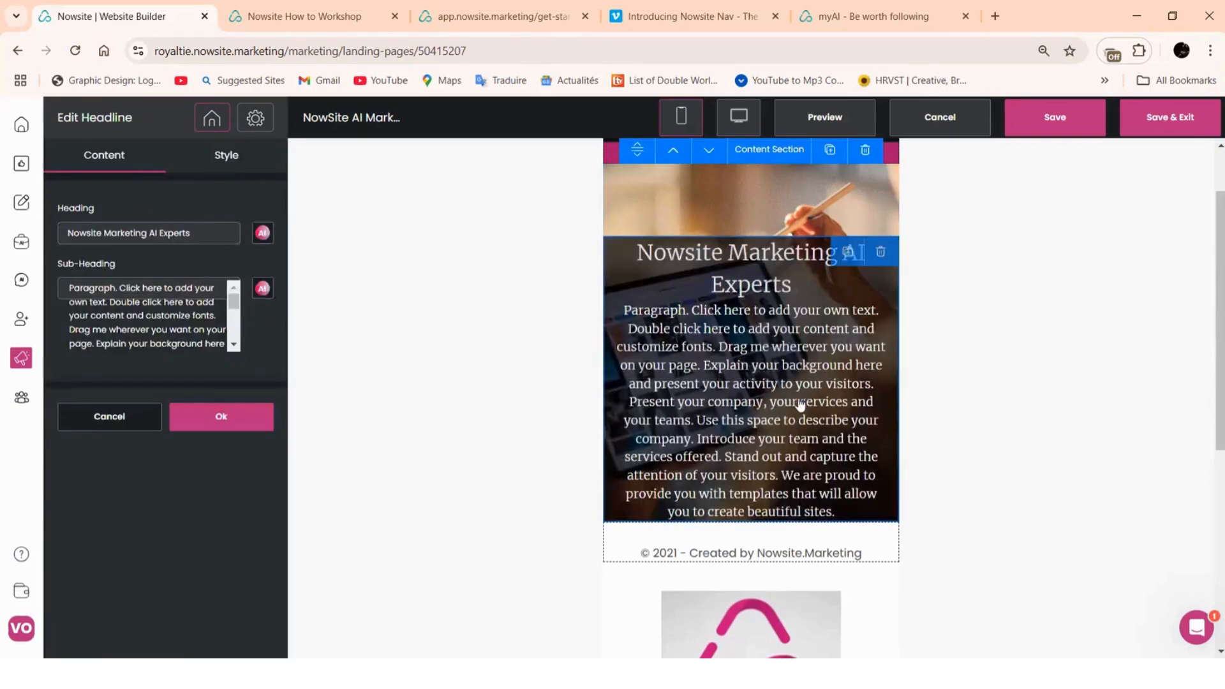
click(226, 164)
click(186, 324)
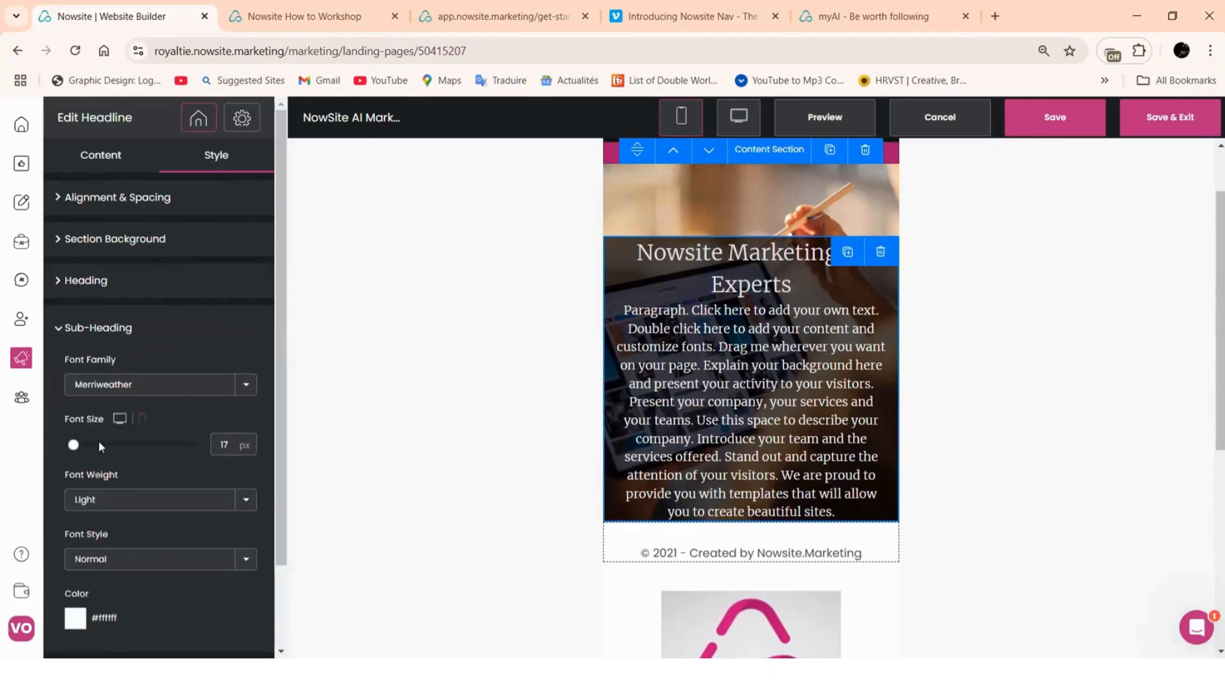
drag(75, 442, 66, 445)
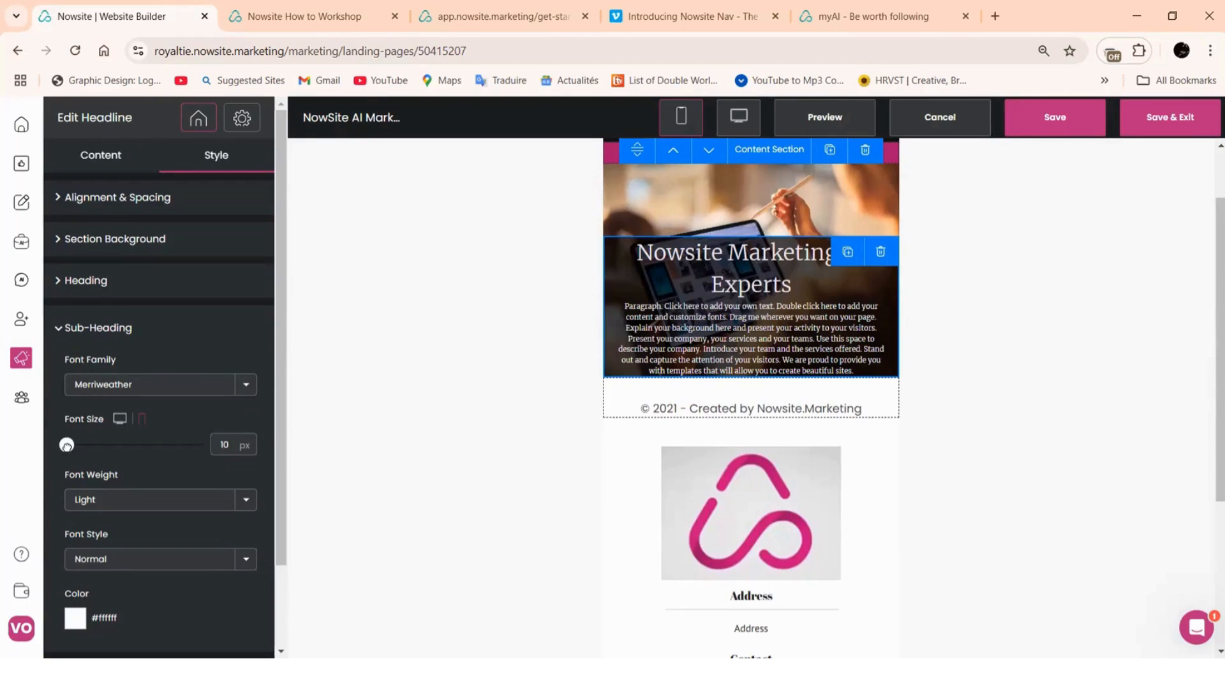
drag(66, 445, 66, 445)
Set the heading font size to 20 px and apply both font changes
scroll(782, 428, up, 1)
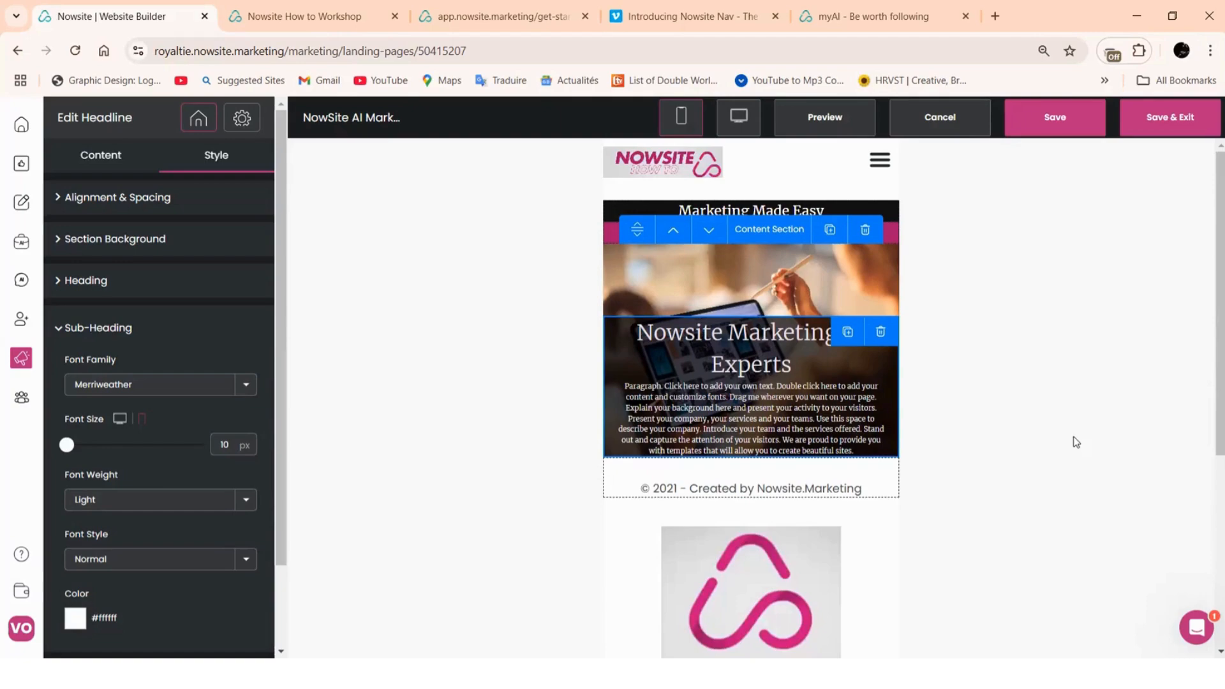
click(141, 293)
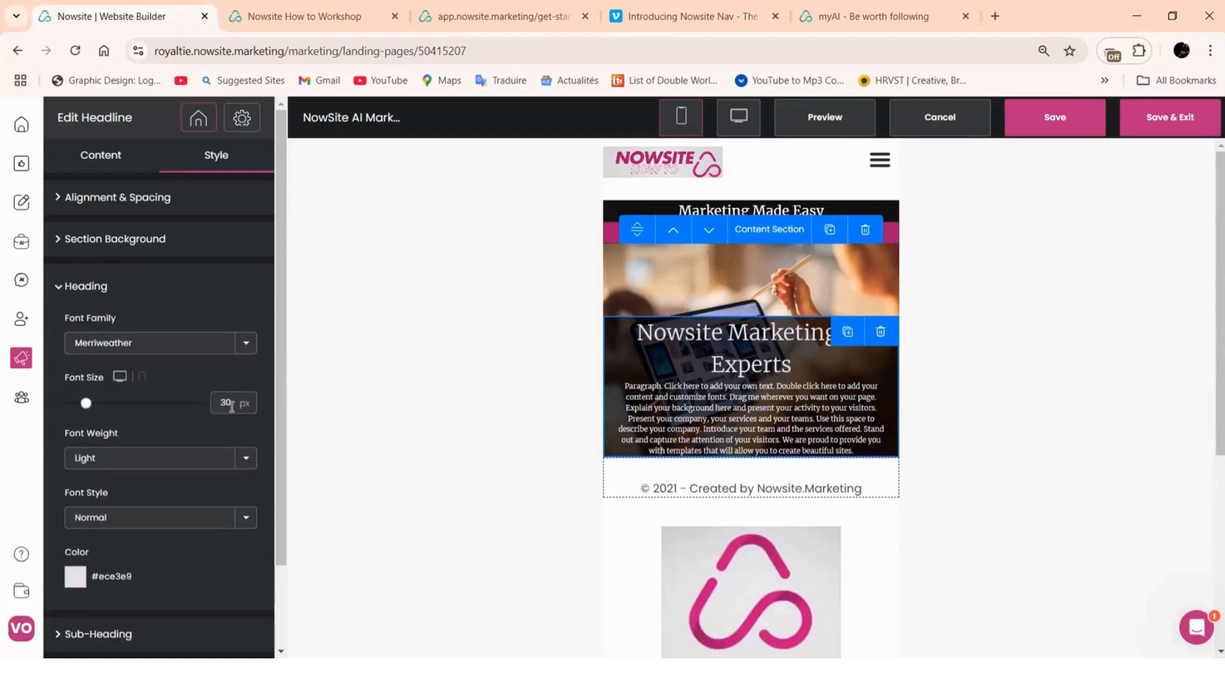
text(225)
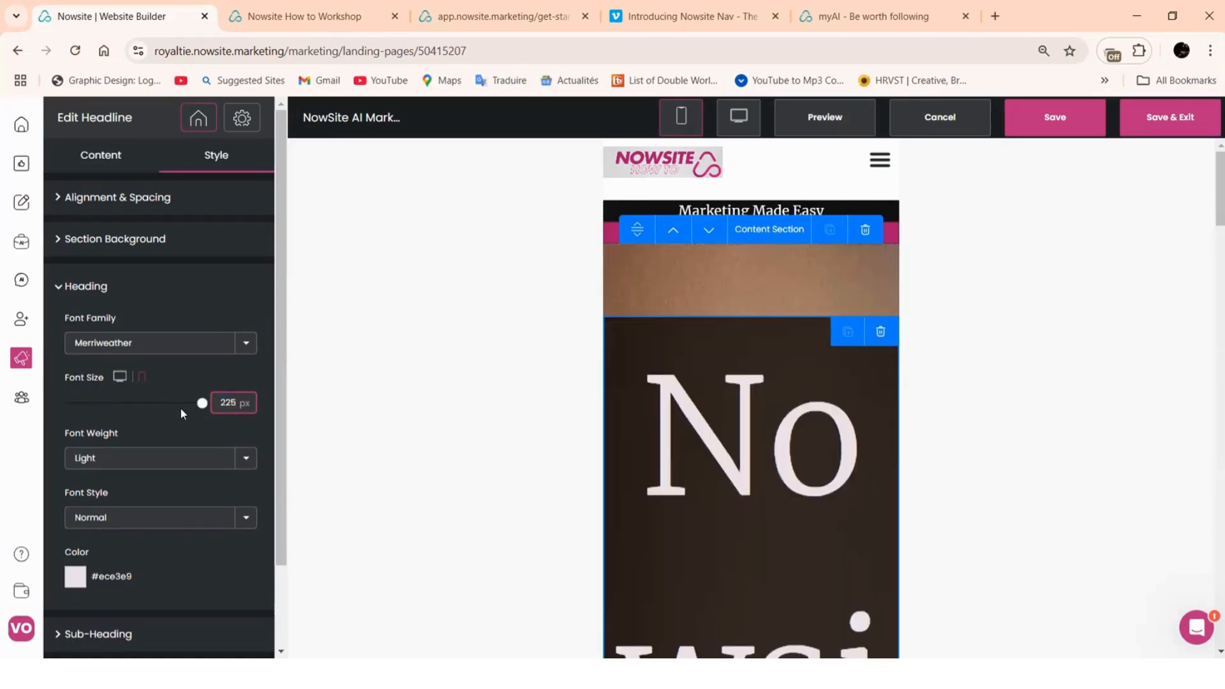
key(BackSpace)
key(BackSpace)
text(0)
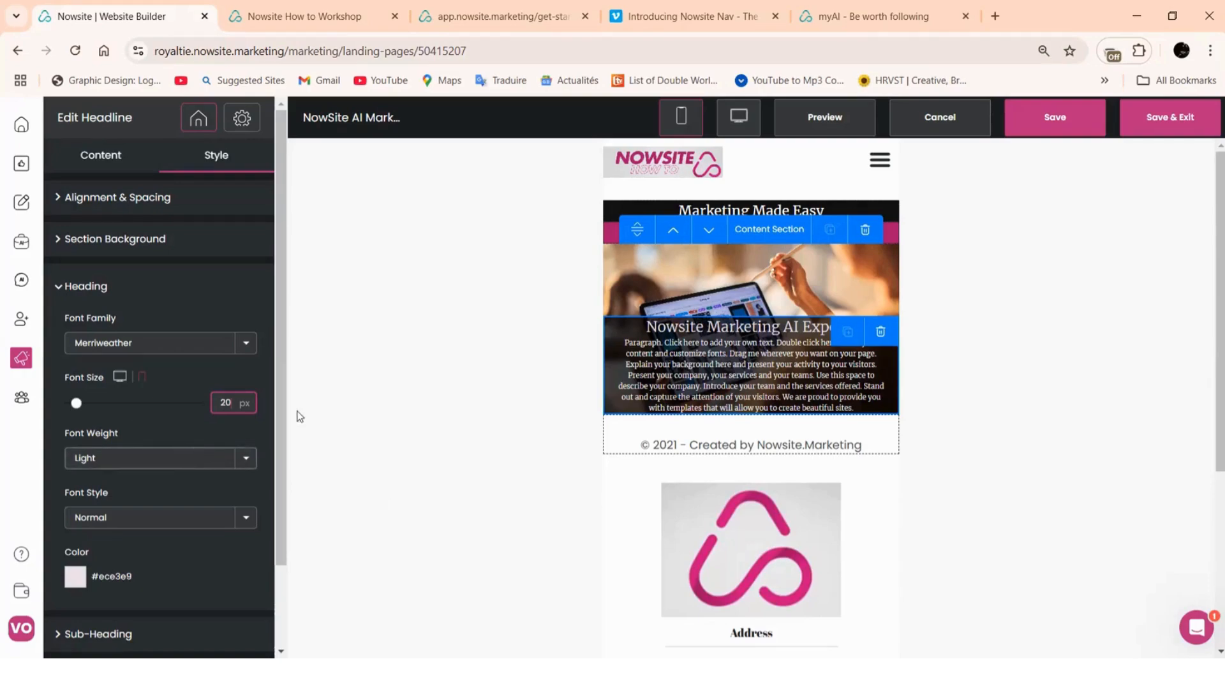
scroll(223, 567, down, 3)
click(203, 629)
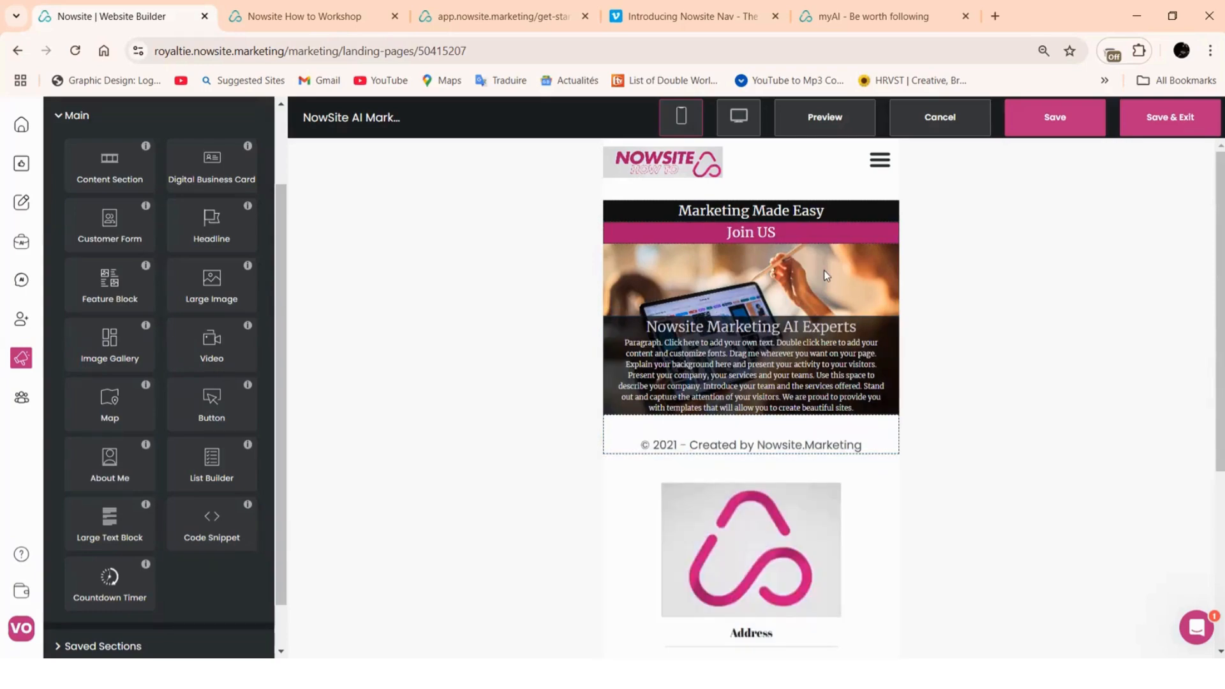
Switch to the desktop layout and open the ABOUT US page from the page list
click(739, 117)
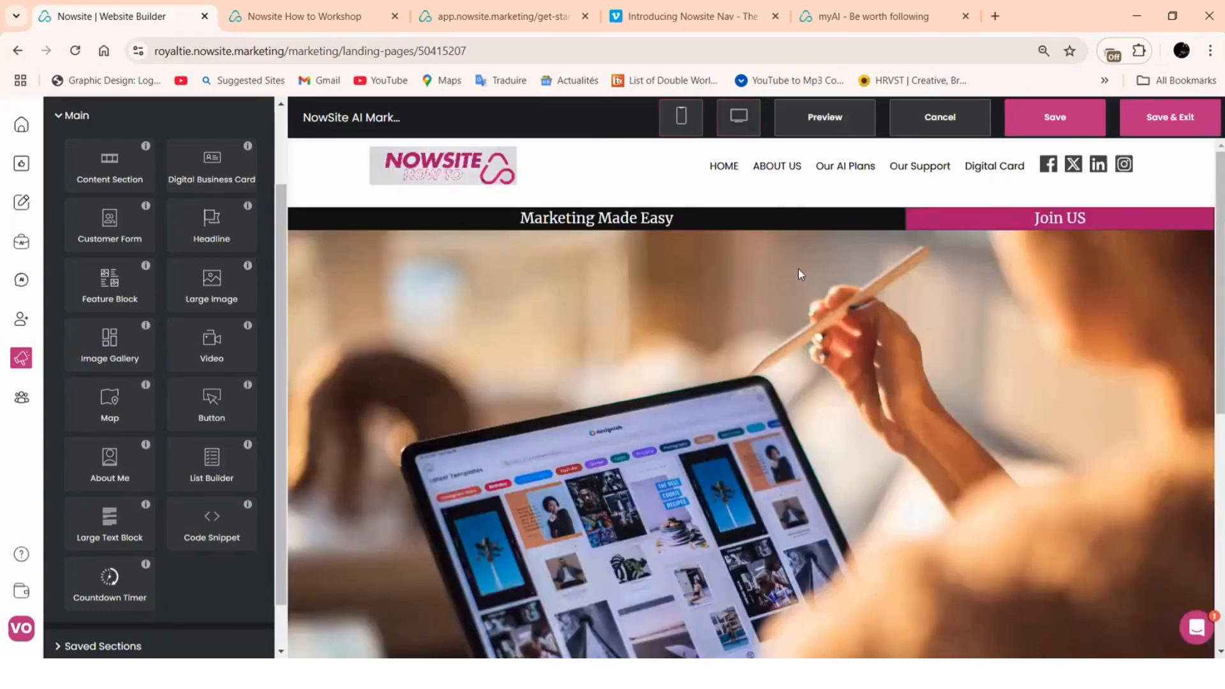
scroll(798, 281, down, 5)
scroll(716, 318, up, 10)
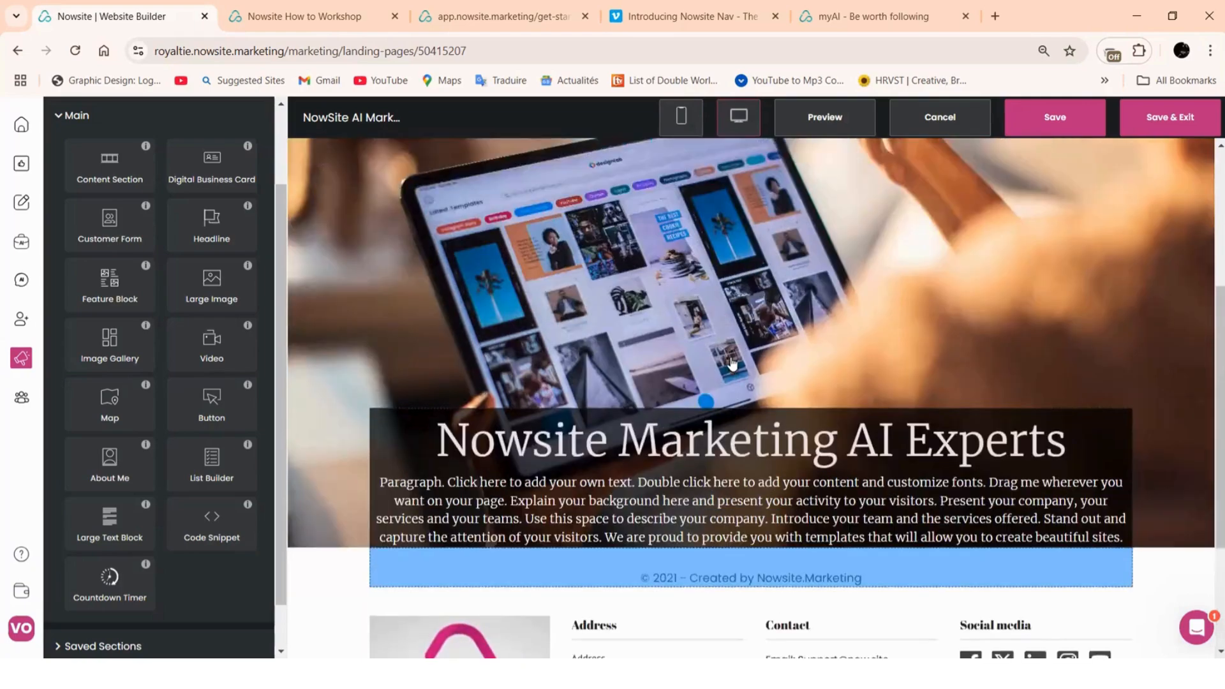
click(66, 115)
click(72, 167)
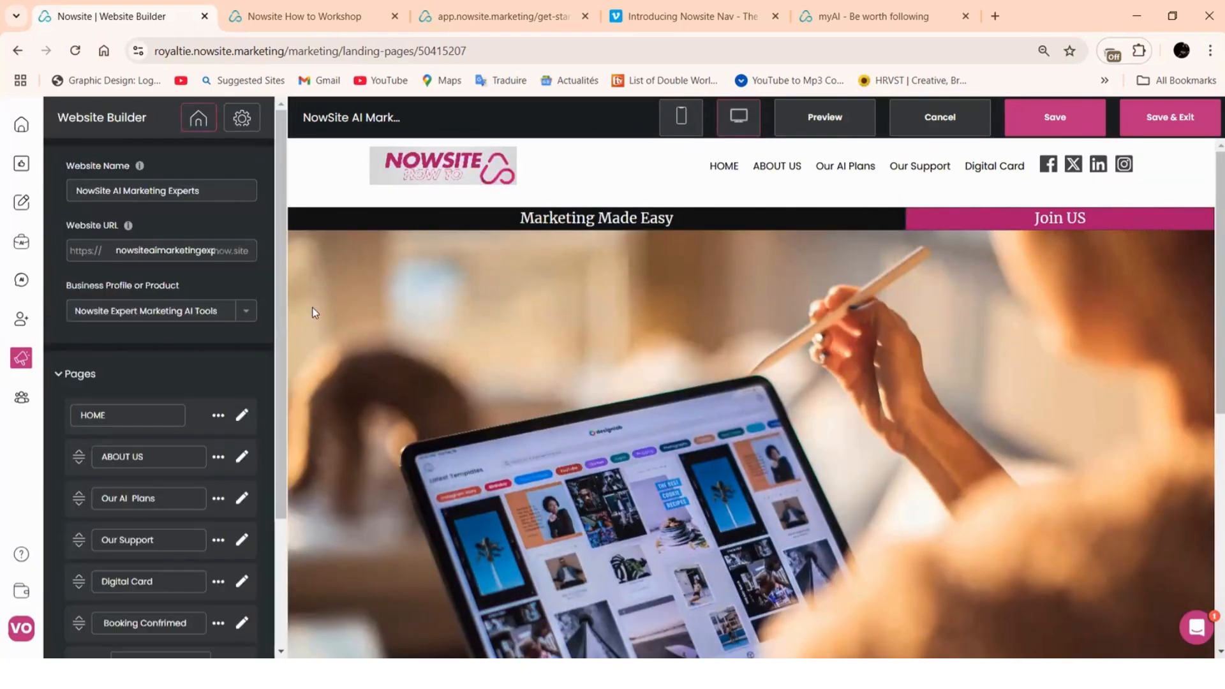
click(241, 460)
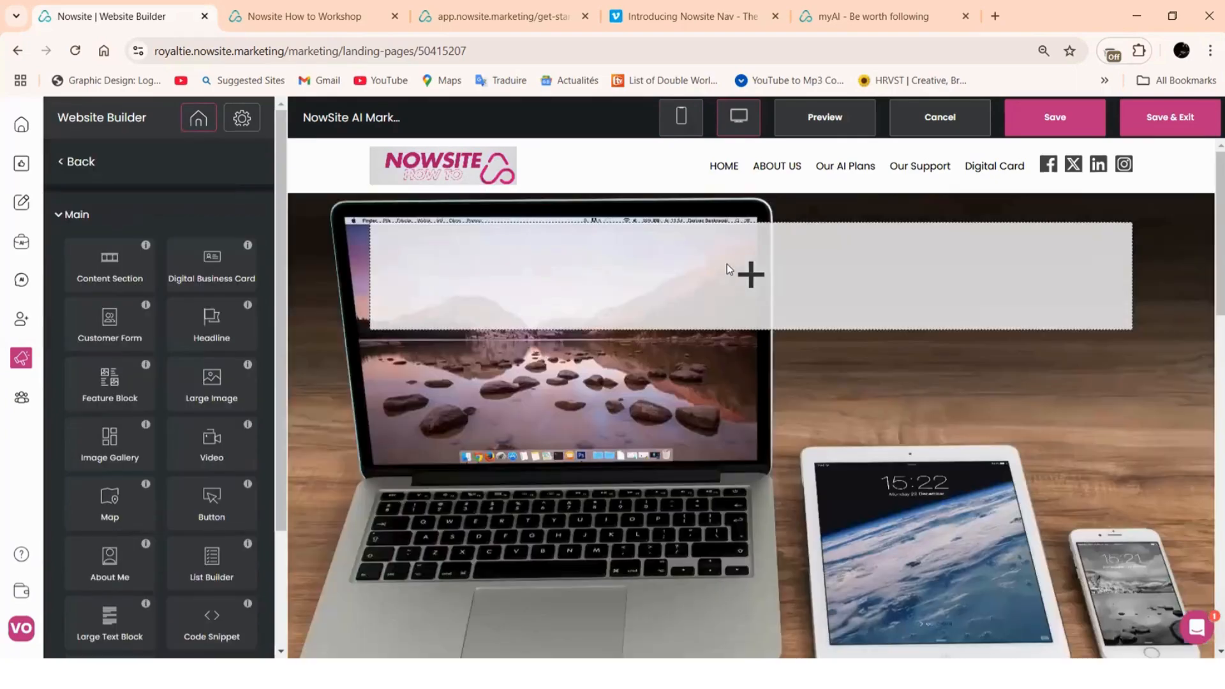
Preview the ABOUT US page in the mobile layout
scroll(727, 274, down, 5)
scroll(730, 285, down, 7)
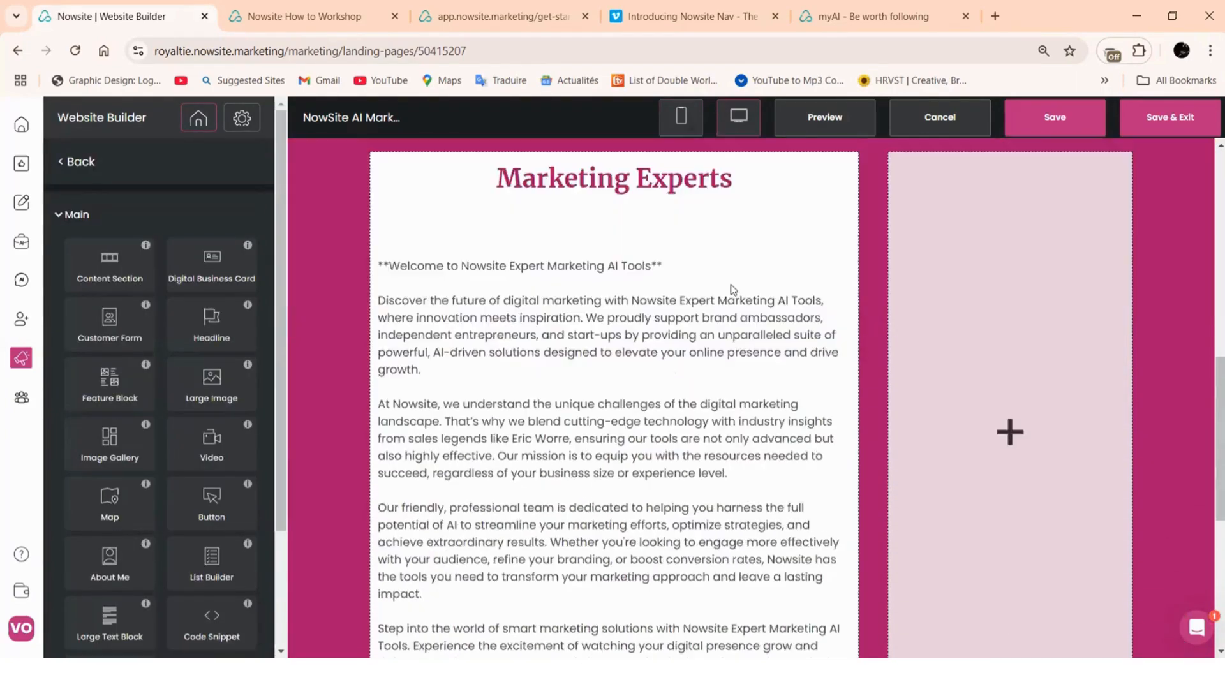
scroll(732, 291, up, 5)
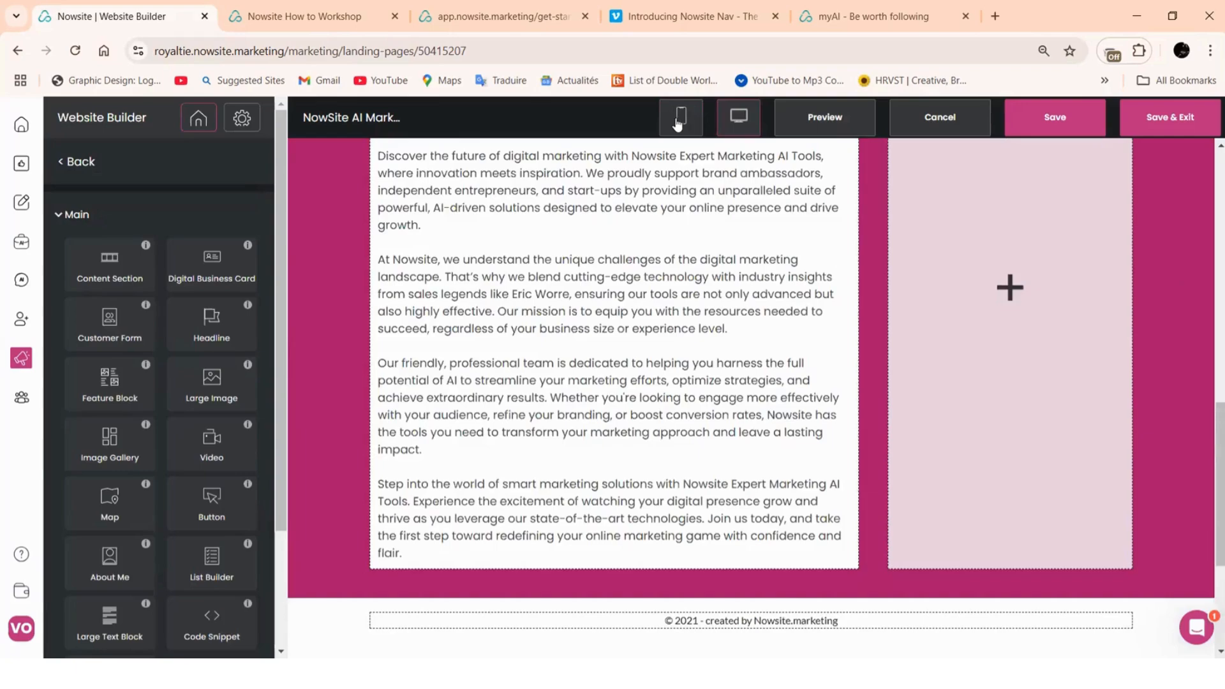
click(680, 117)
scroll(771, 377, up, 9)
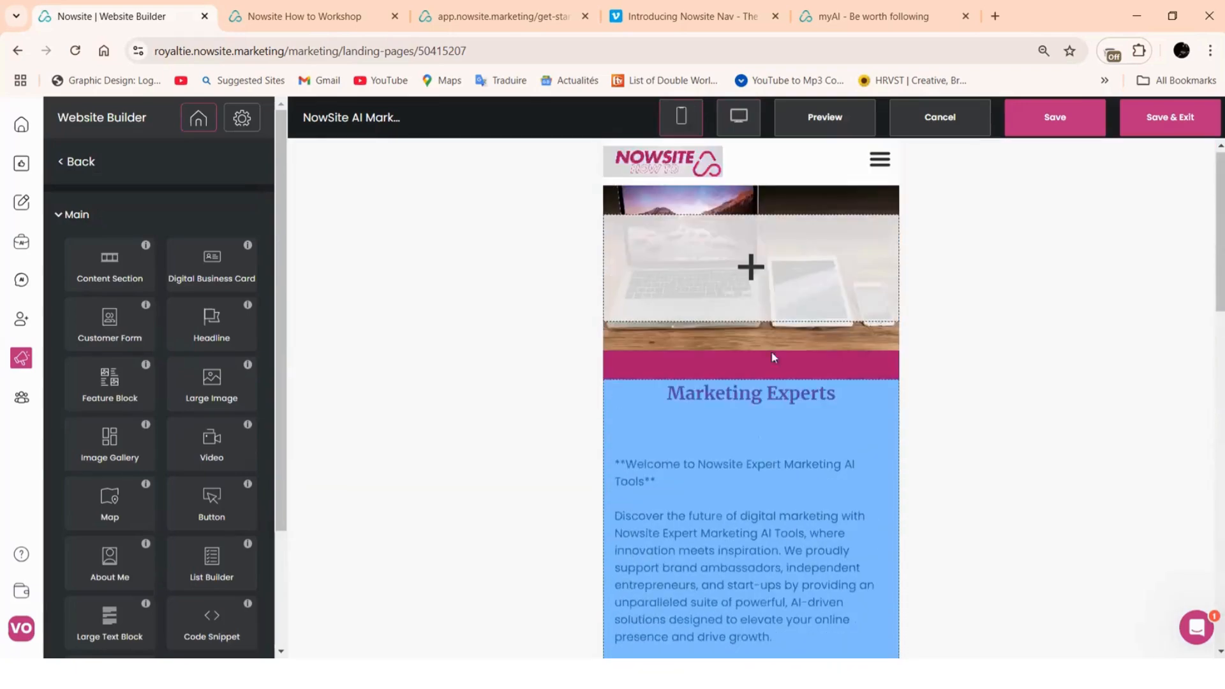
scroll(783, 295, down, 3)
scroll(784, 300, down, 3)
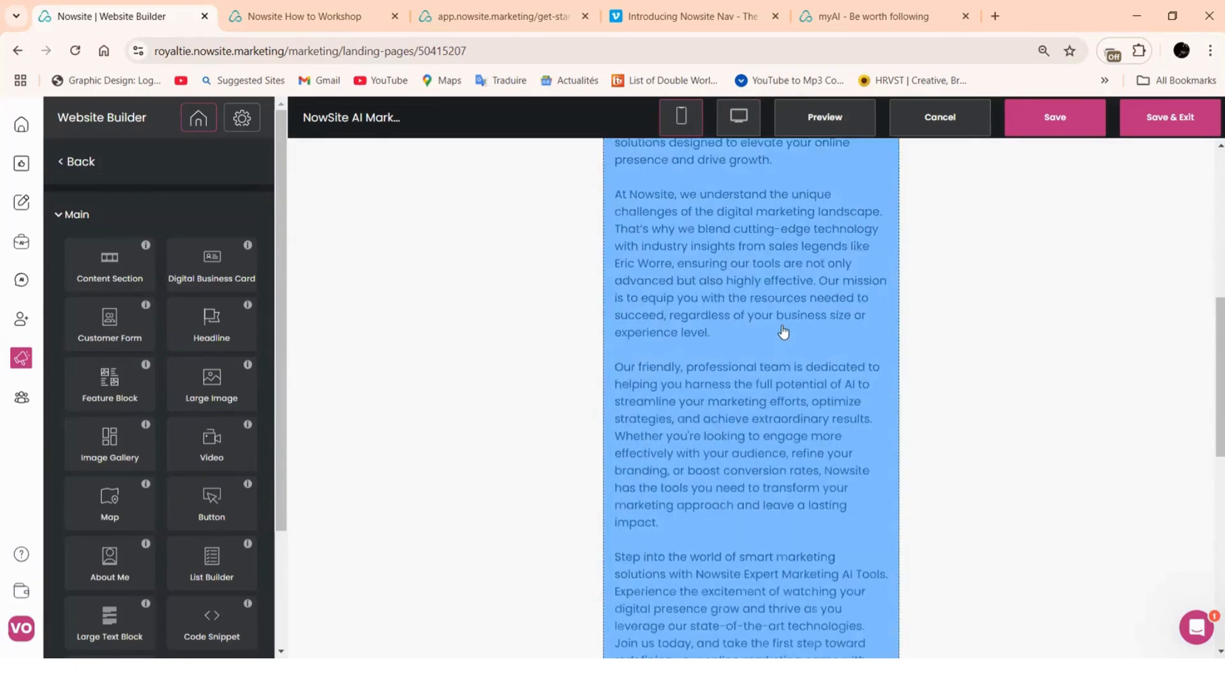
scroll(783, 332, up, 6)
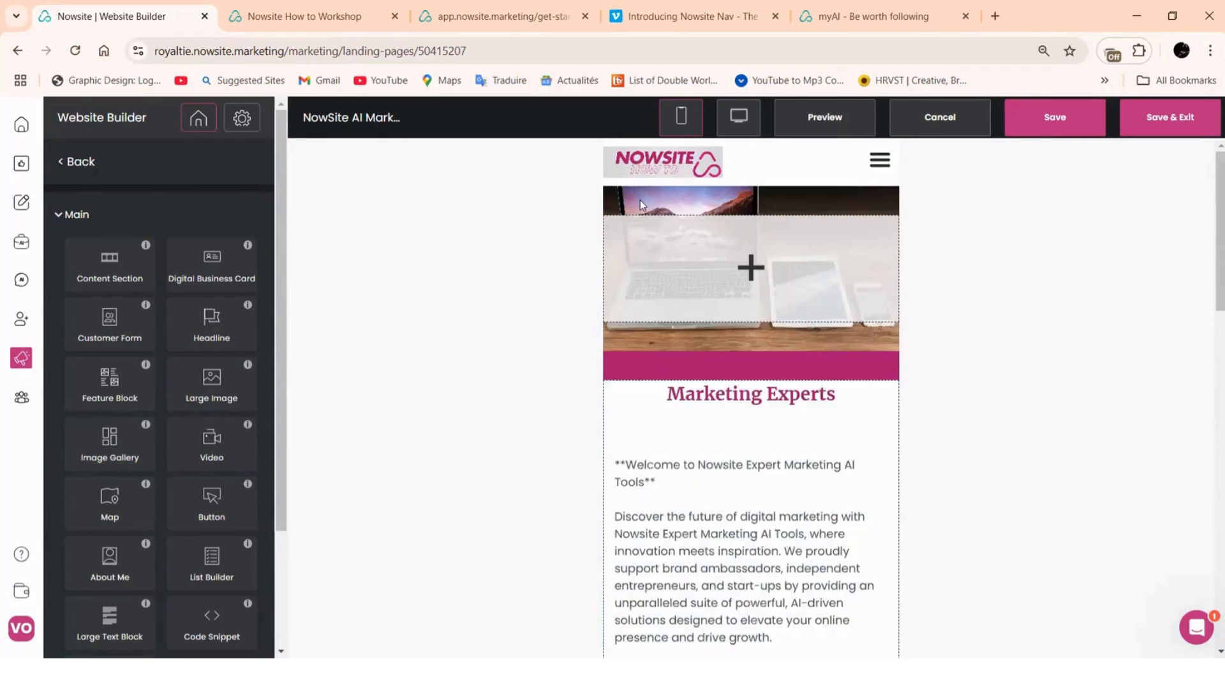
Give the desk photo header section a Min Height of 57% of screen height
click(642, 201)
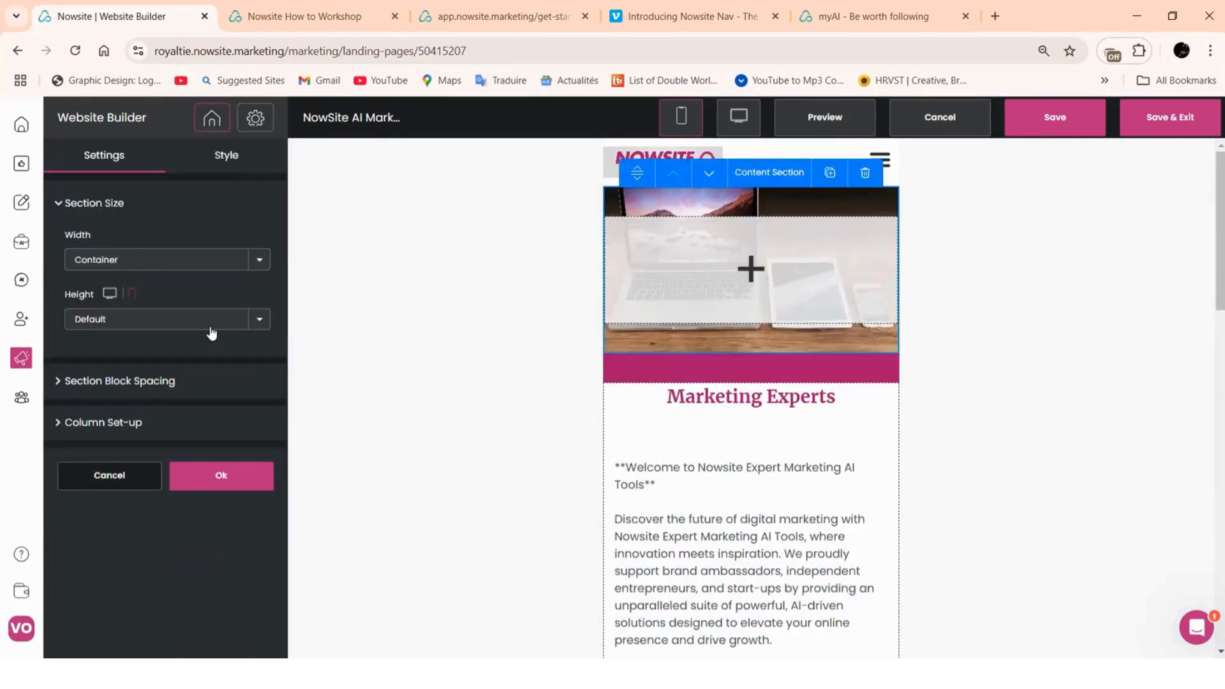
click(254, 322)
click(181, 355)
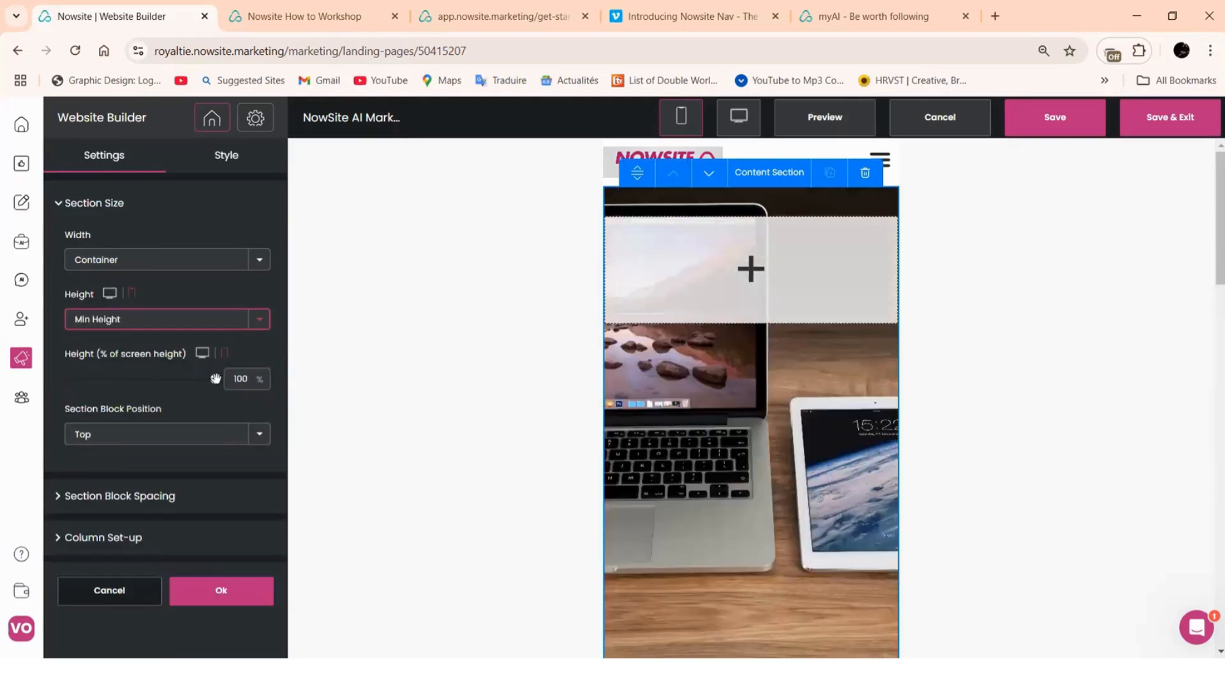
drag(215, 379, 150, 378)
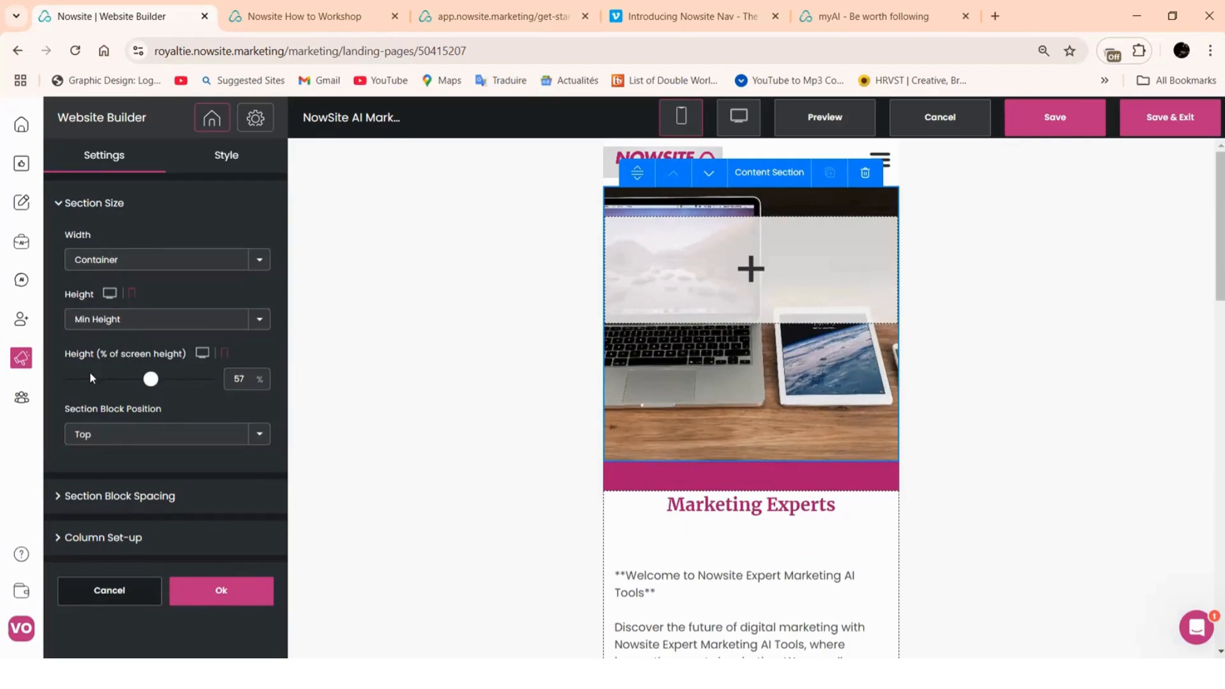
Confirm the section settings and open the HOME page for editing
click(222, 592)
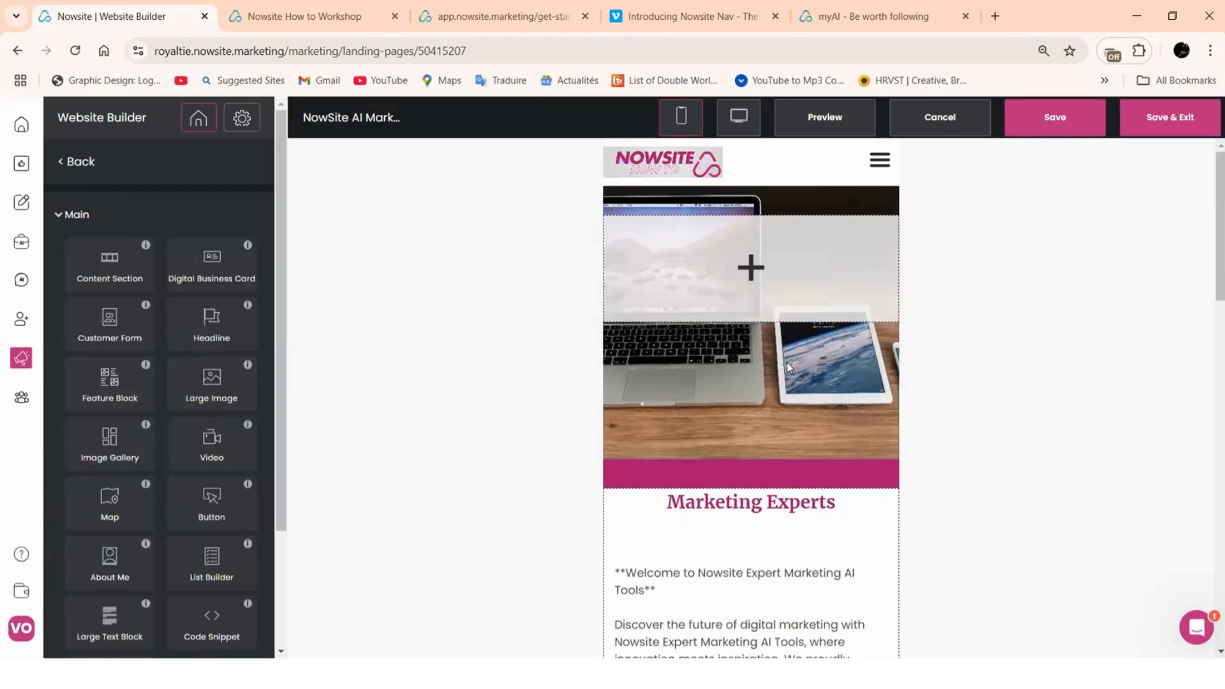
click(83, 165)
click(243, 422)
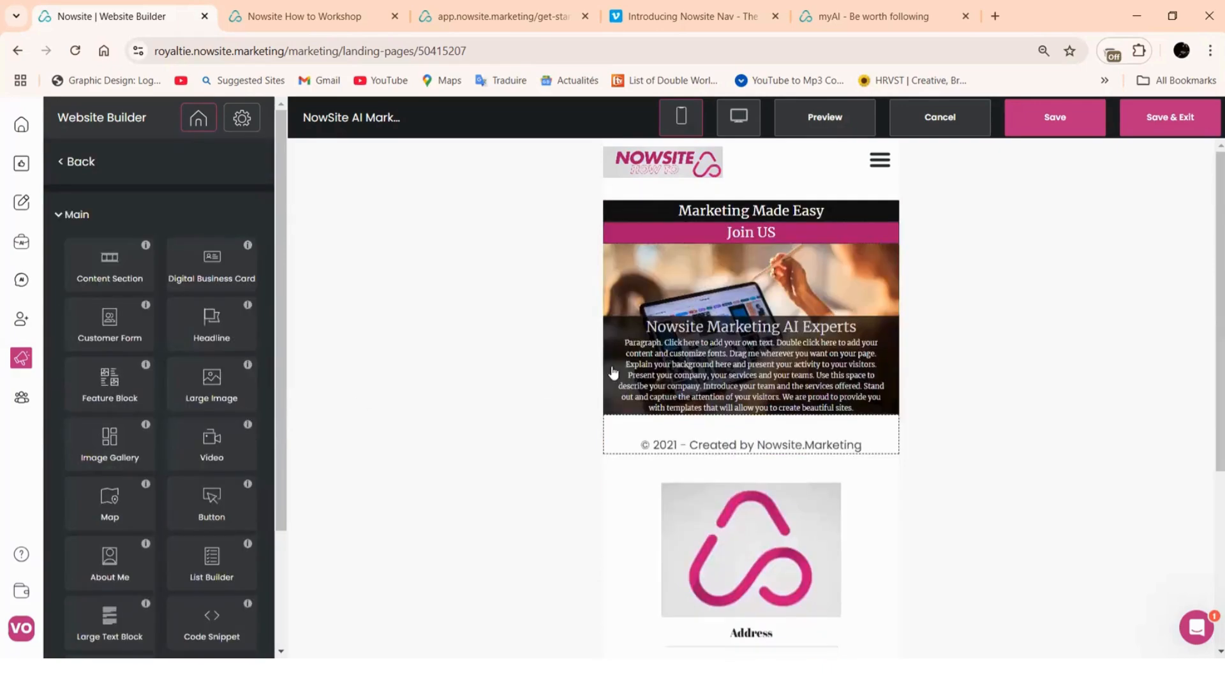
Set the home page hero photo section to Min Height at 60% of screen height
click(646, 308)
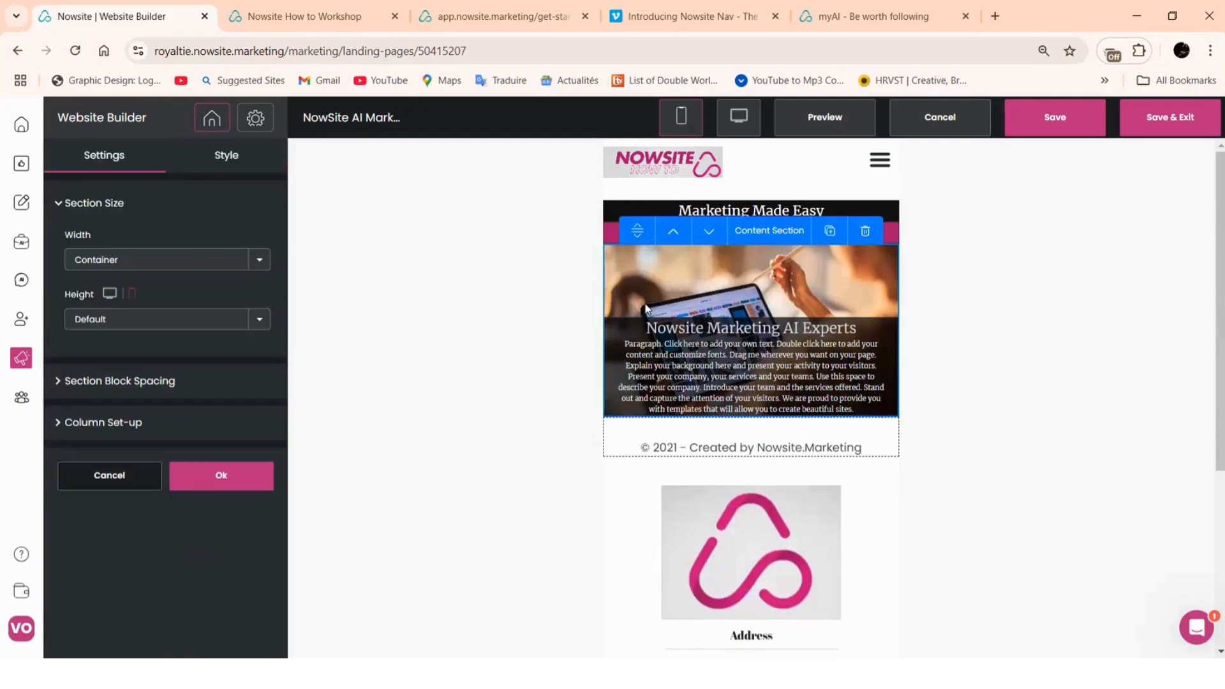
click(257, 321)
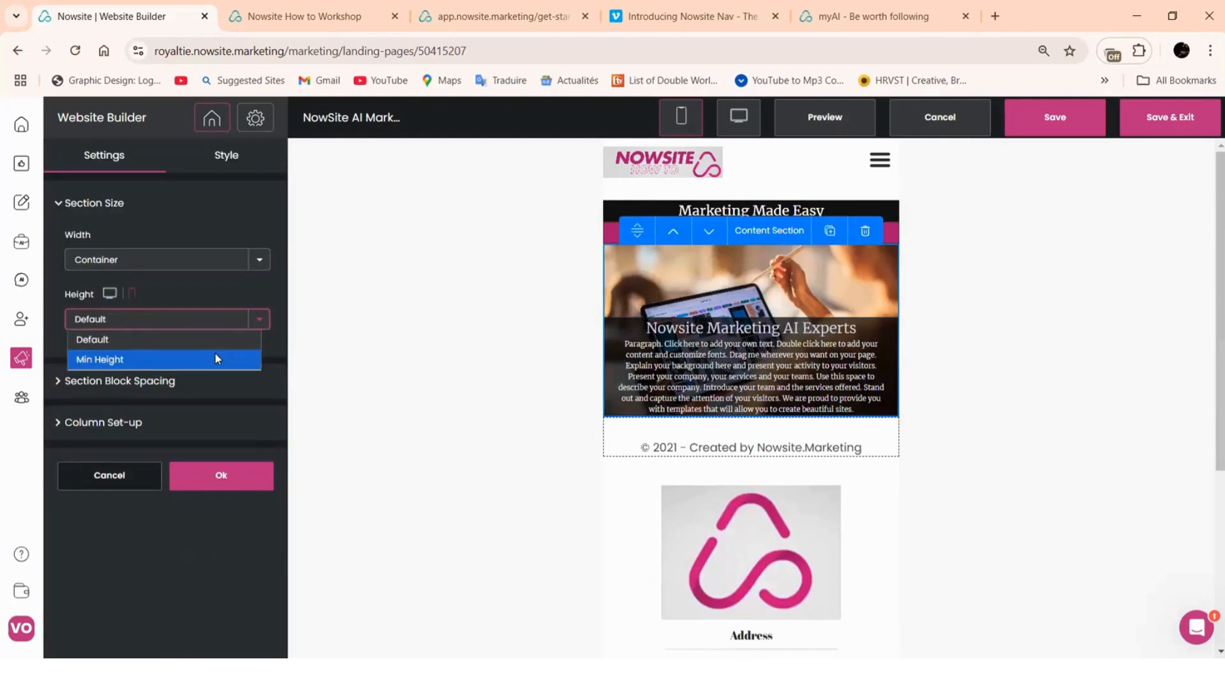
click(215, 358)
drag(214, 379, 155, 379)
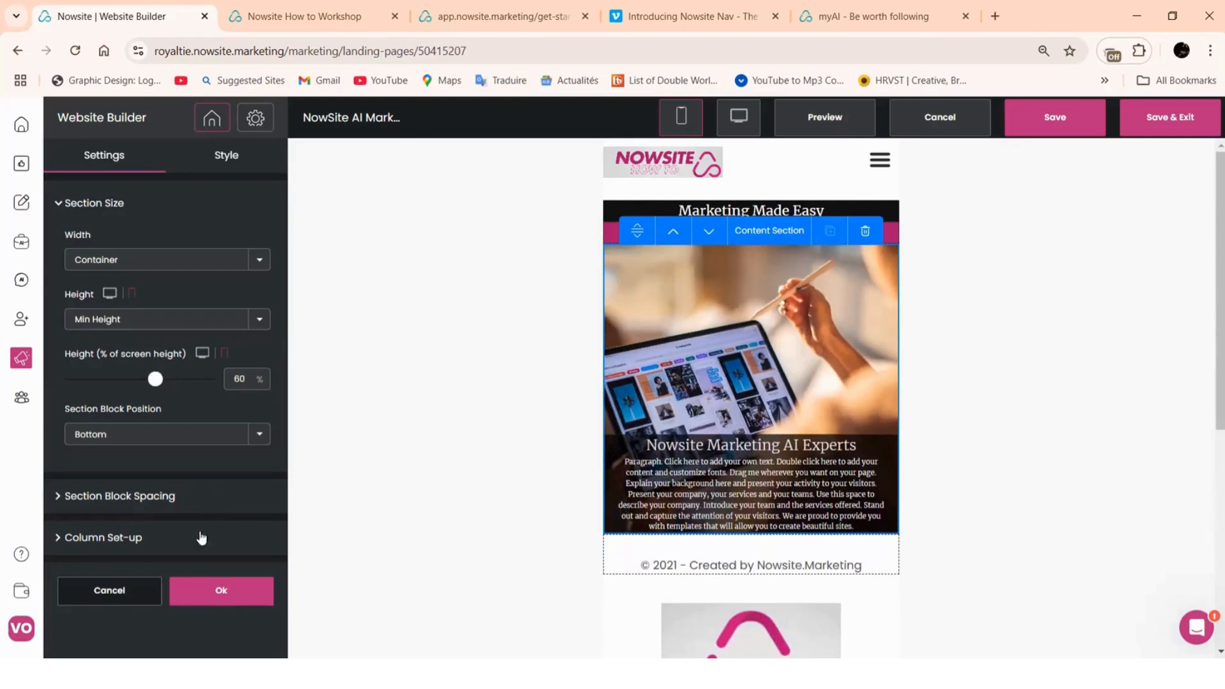
click(199, 595)
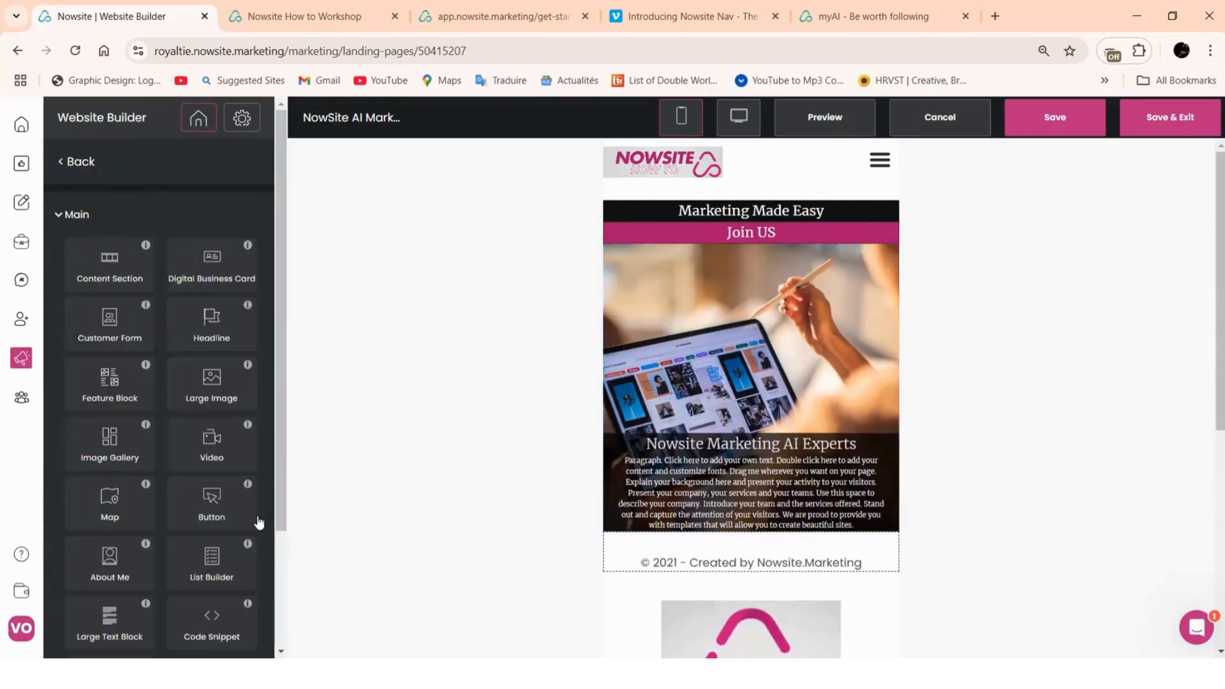
Save the website, switch to desktop layout, and open the ABOUT US page
click(1037, 121)
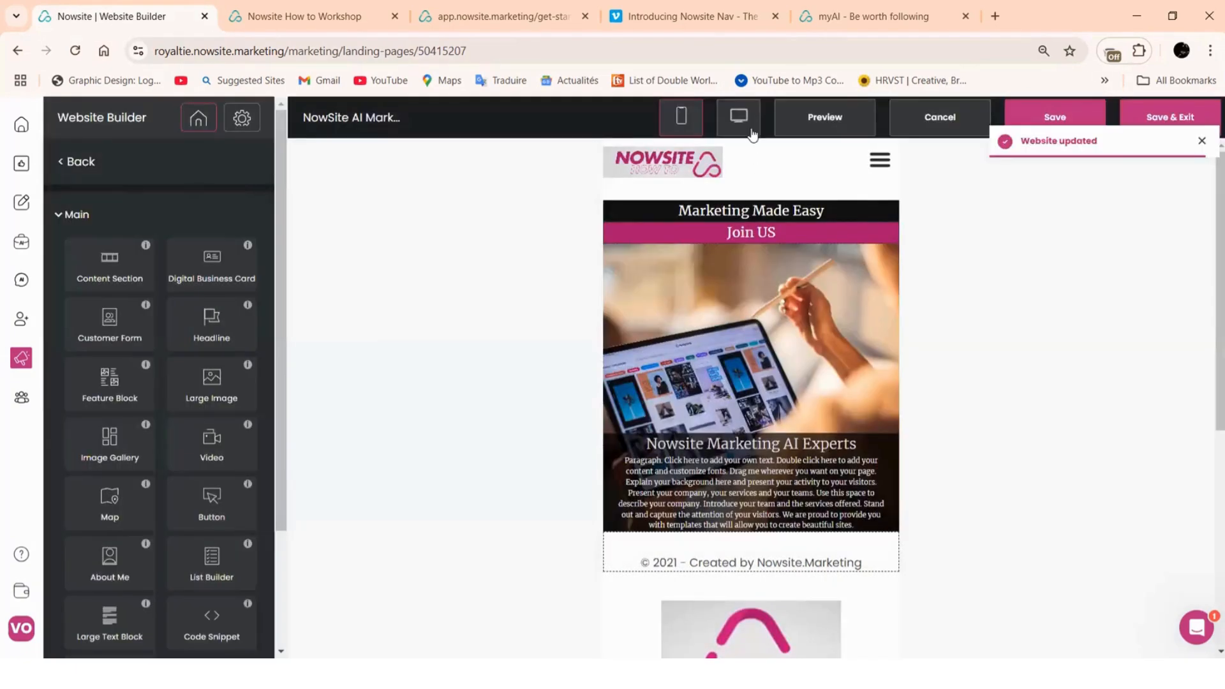
click(750, 128)
scroll(768, 279, down, 6)
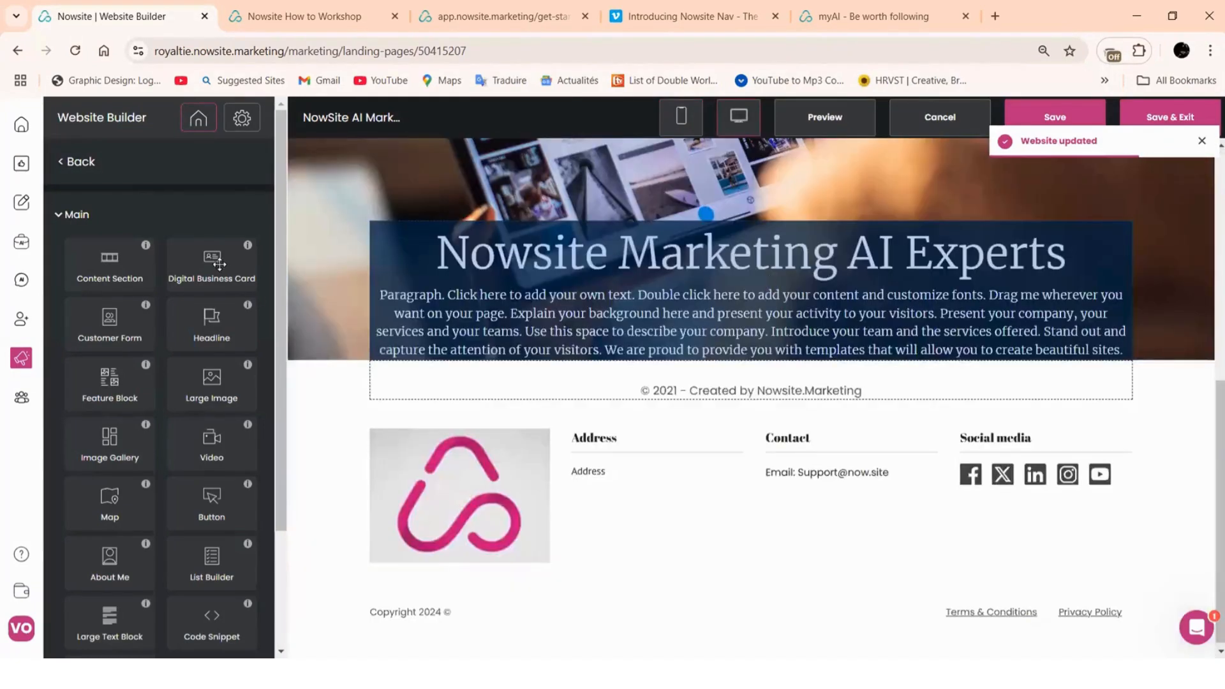
click(76, 162)
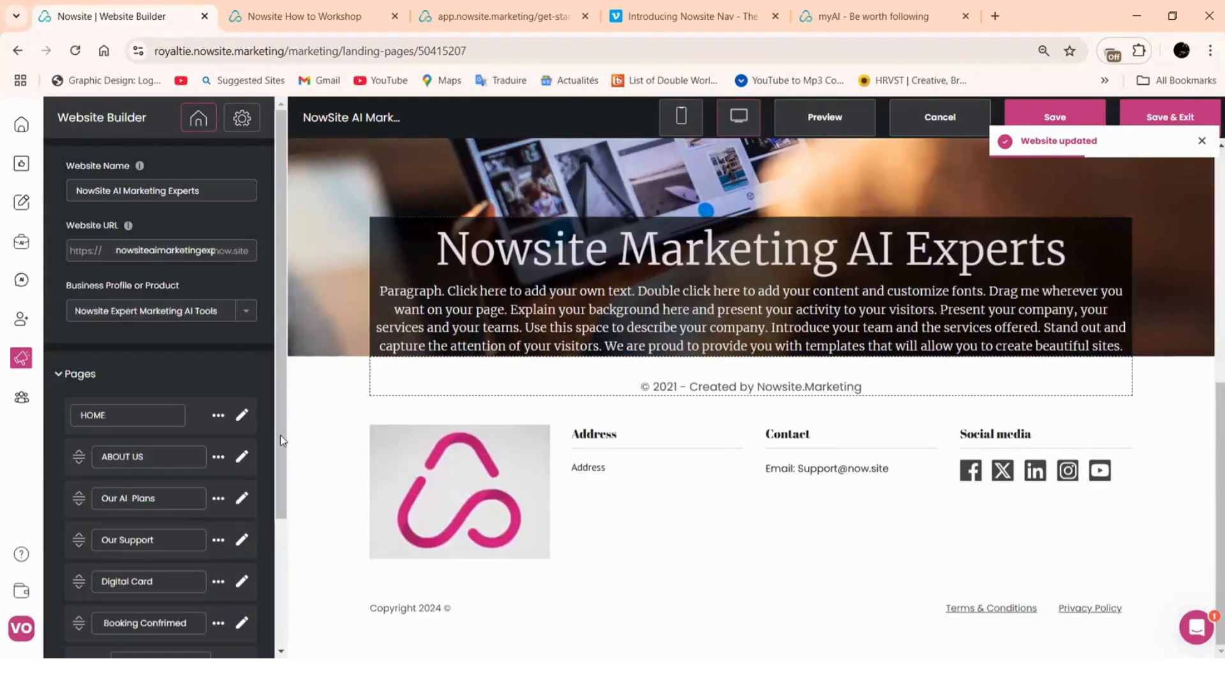
click(242, 457)
Open the Marketing Experts content section's settings
scroll(735, 369, down, 5)
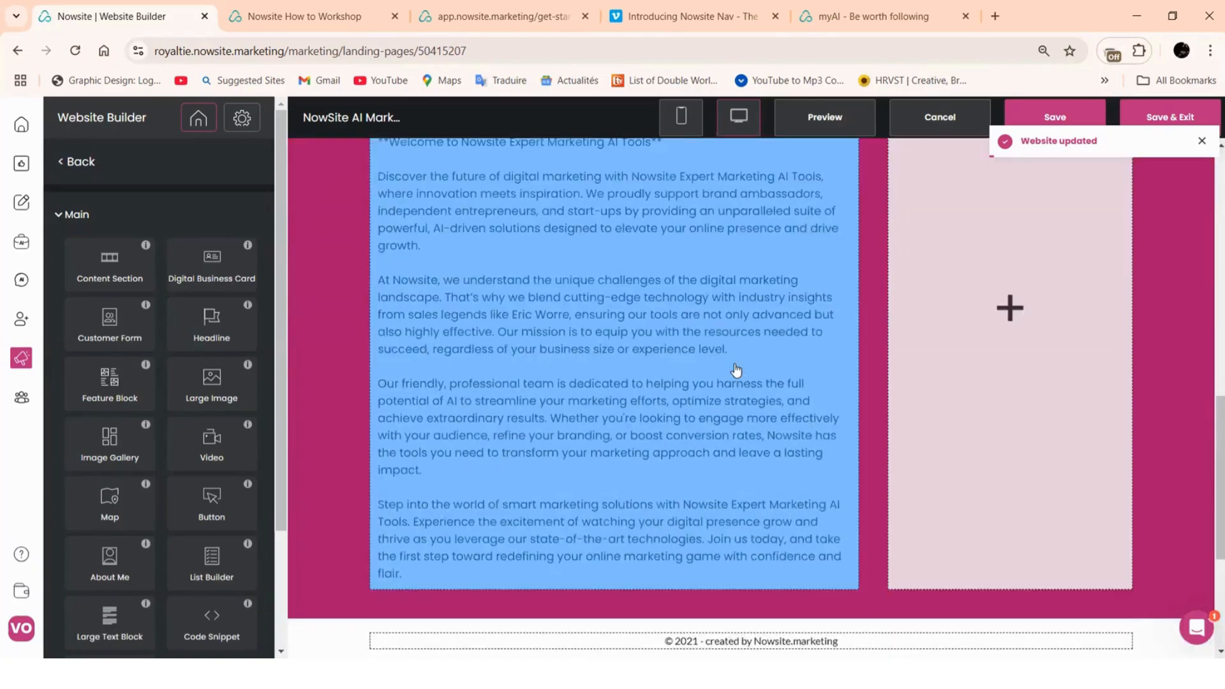
scroll(735, 369, up, 3)
scroll(740, 383, down, 6)
scroll(983, 388, up, 6)
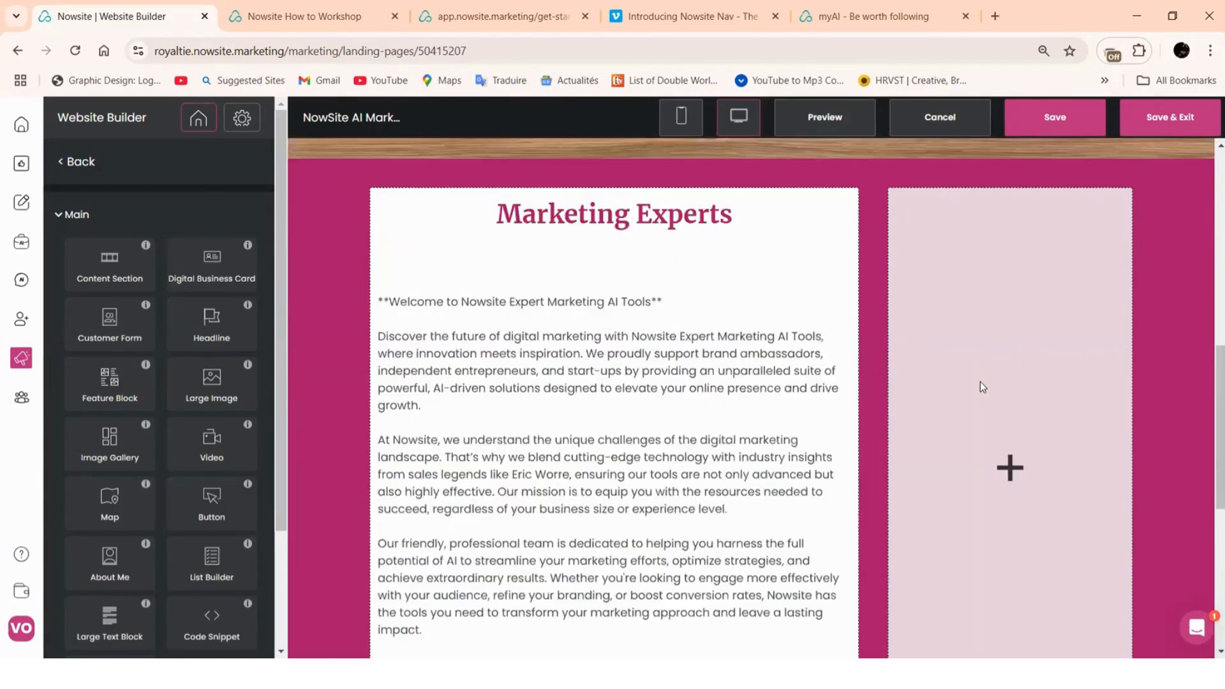
scroll(984, 372, down, 1)
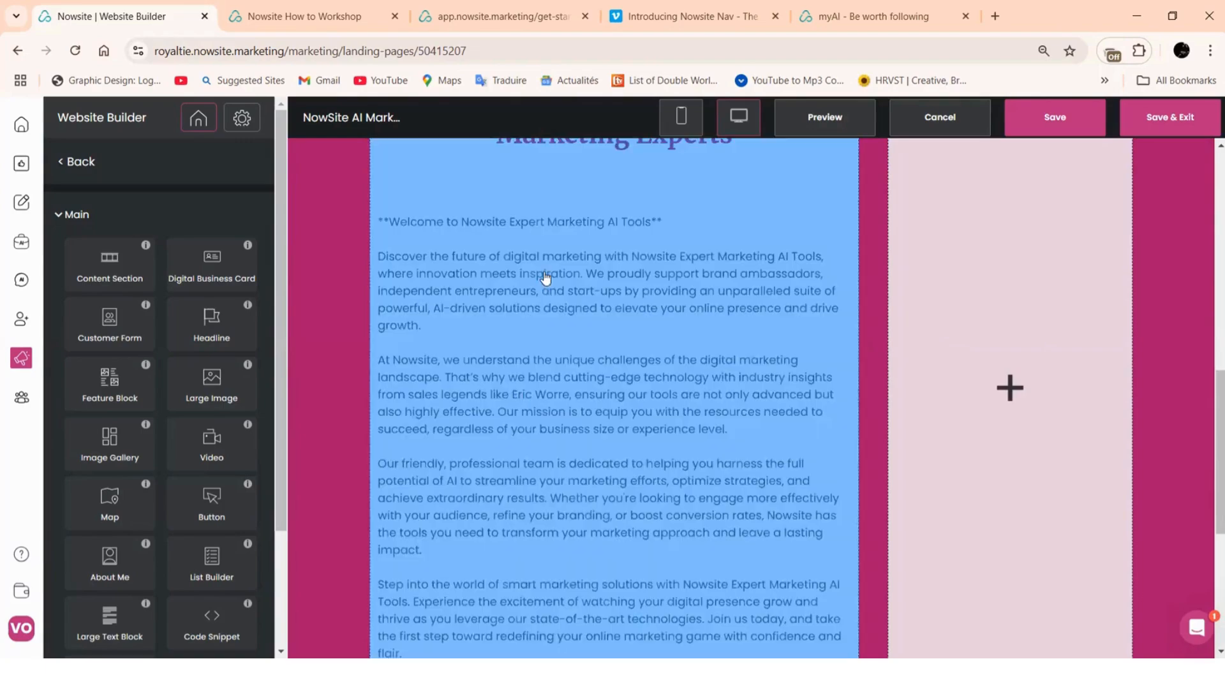
scroll(683, 450, up, 4)
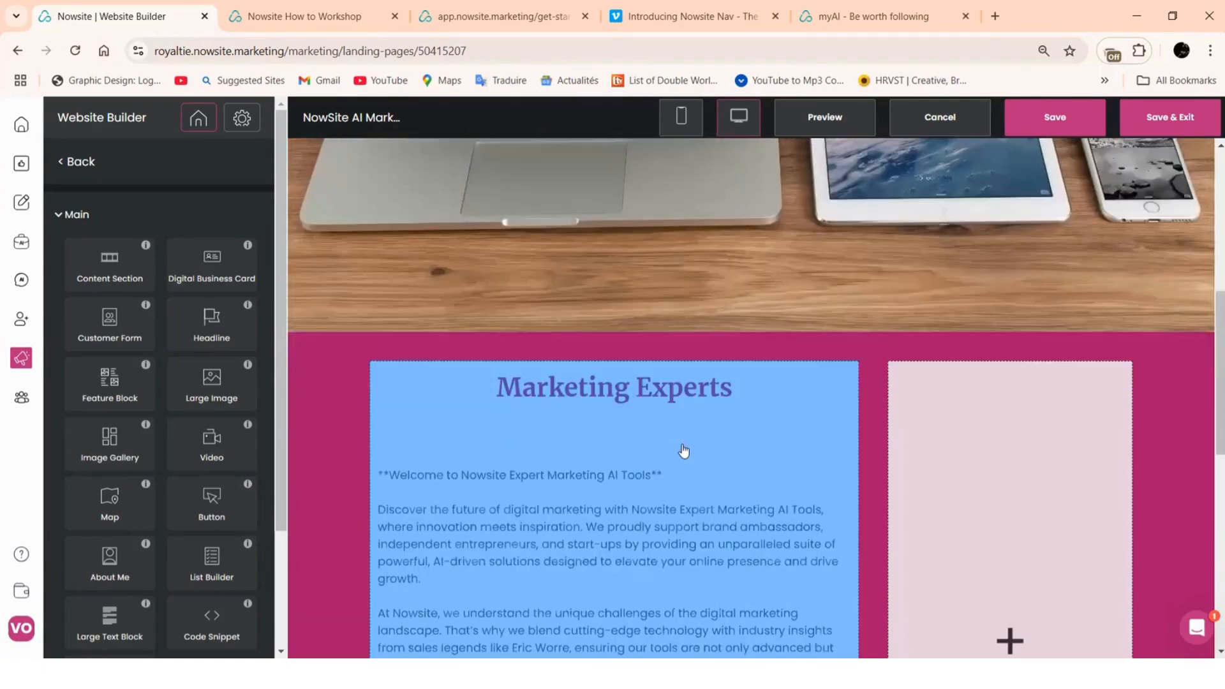
scroll(683, 451, down, 6)
scroll(684, 451, up, 5)
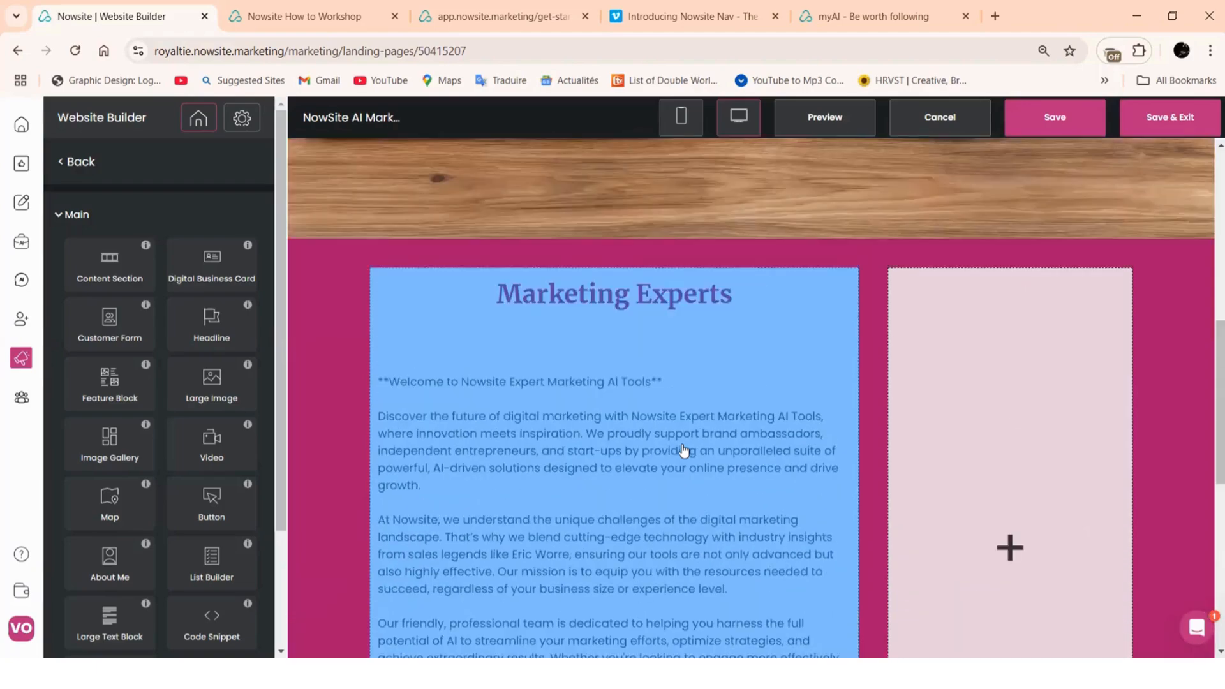
scroll(683, 451, down, 1)
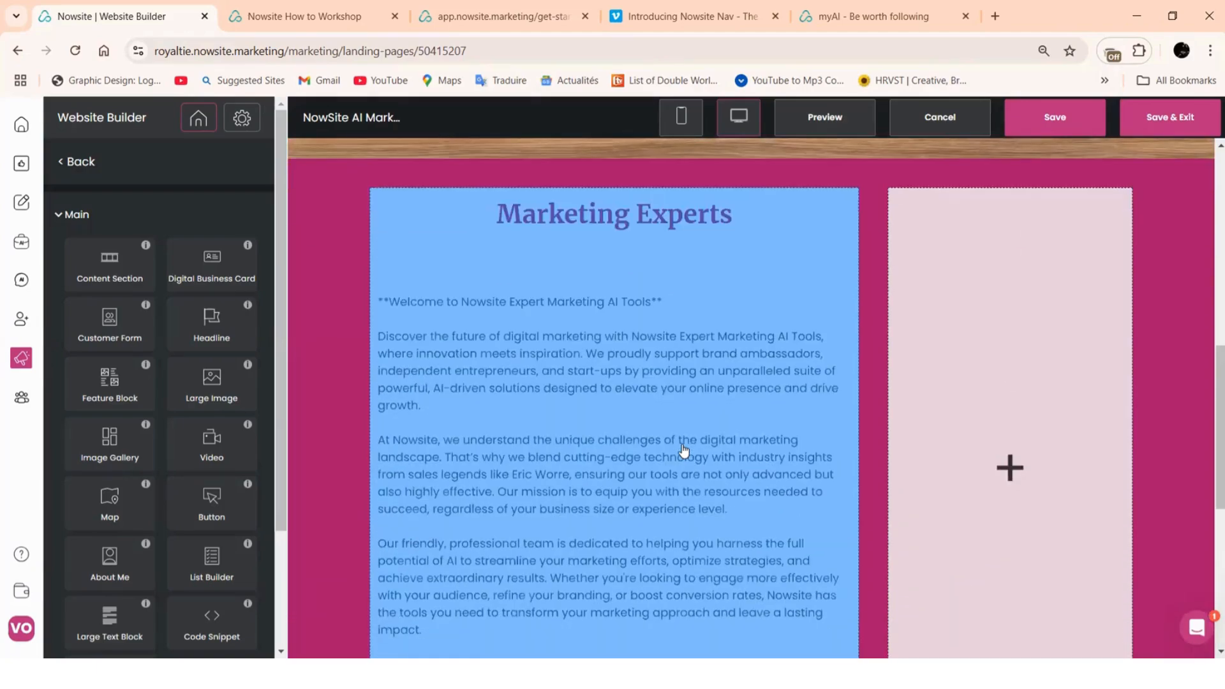
scroll(683, 450, up, 3)
scroll(718, 409, down, 3)
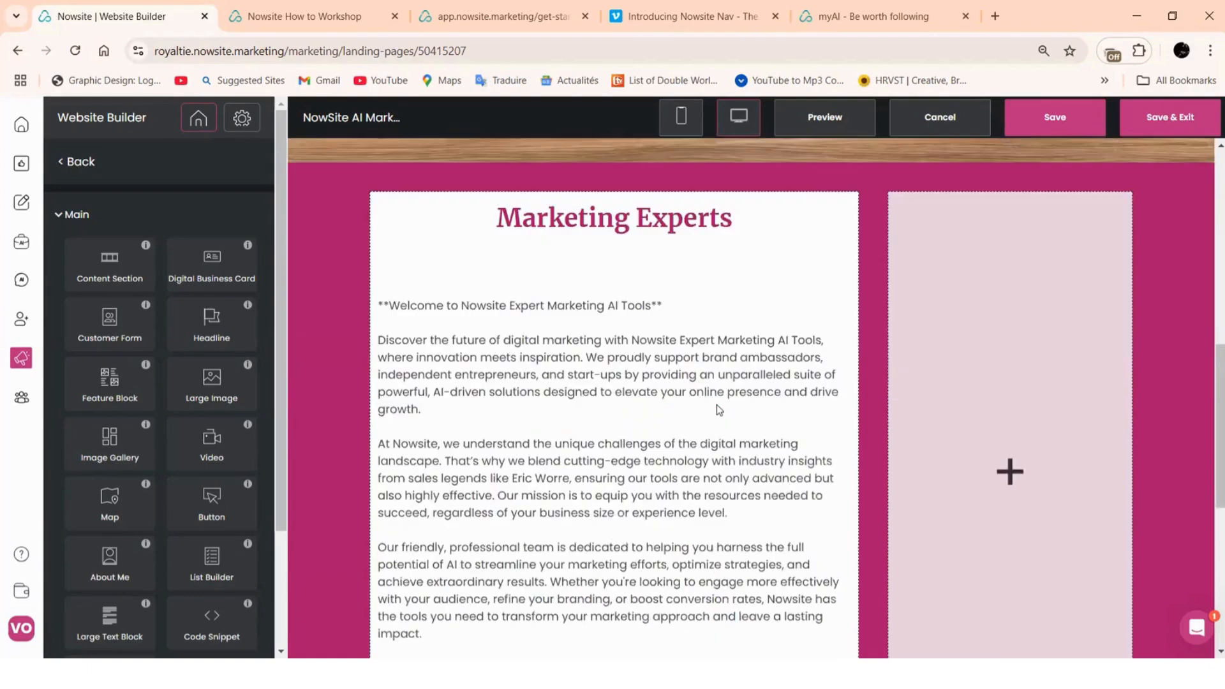
scroll(701, 408, down, 2)
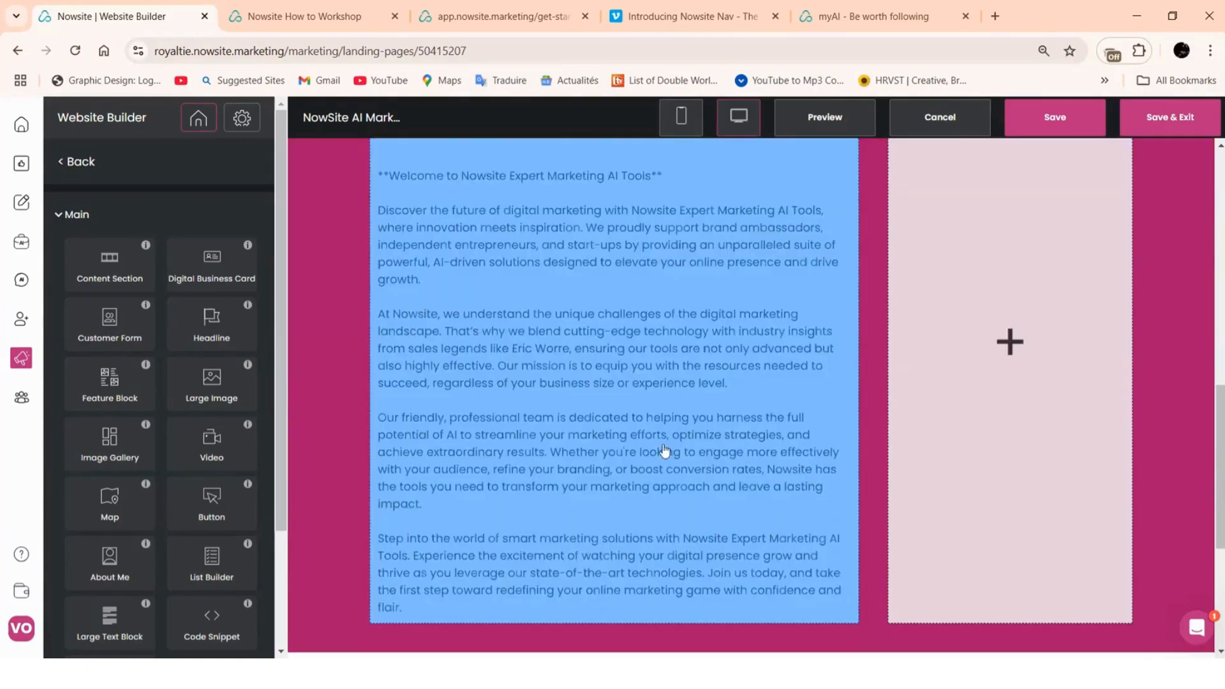
scroll(665, 451, up, 2)
click(346, 351)
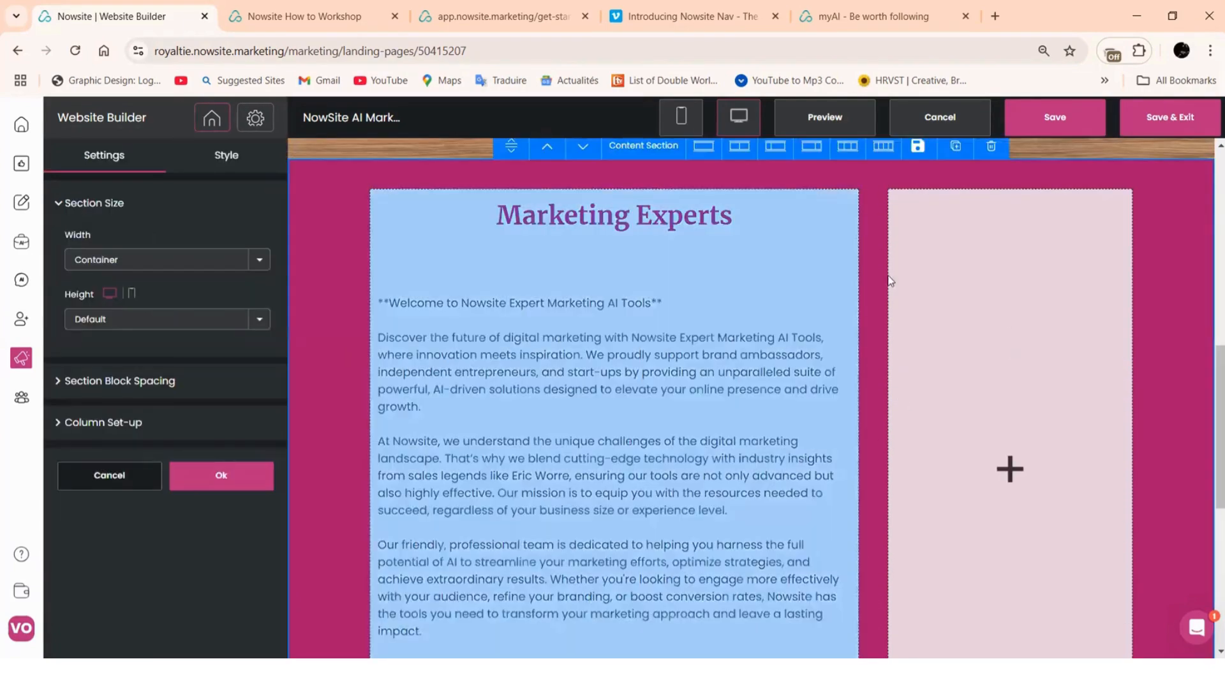
Duplicate the Marketing Experts section
click(955, 146)
scroll(919, 276, down, 7)
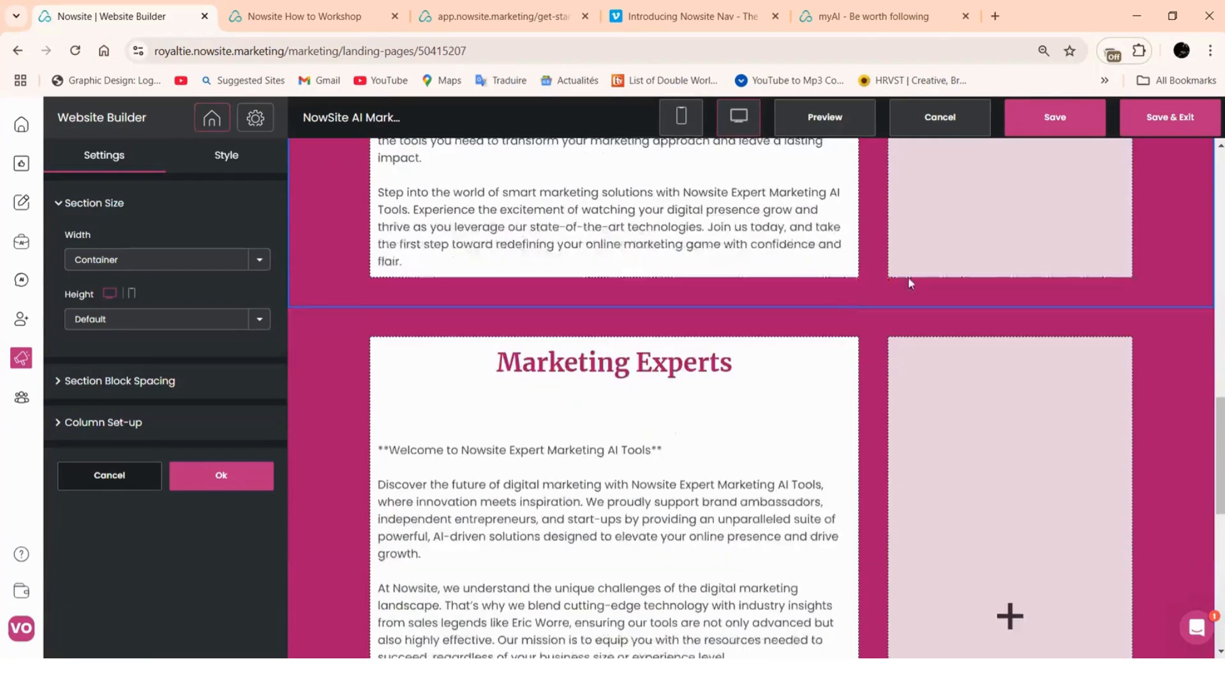
scroll(909, 281, up, 5)
click(221, 477)
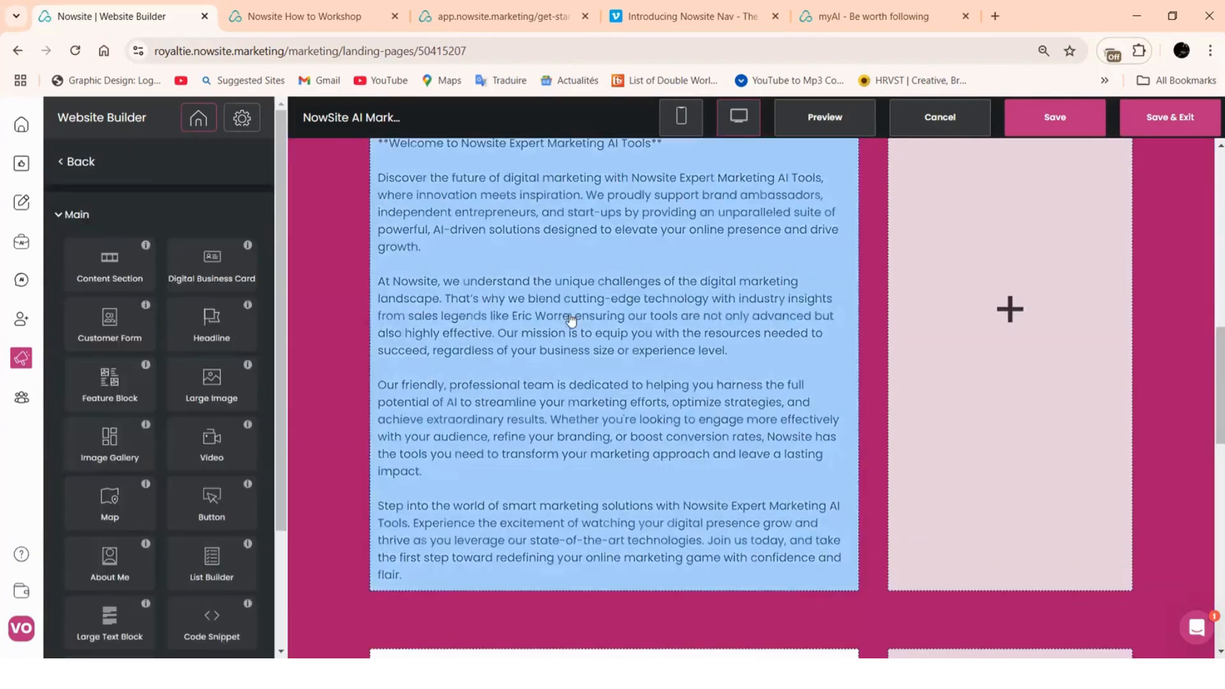
Delete the last two paragraphs from the upper text block
click(568, 322)
click(125, 406)
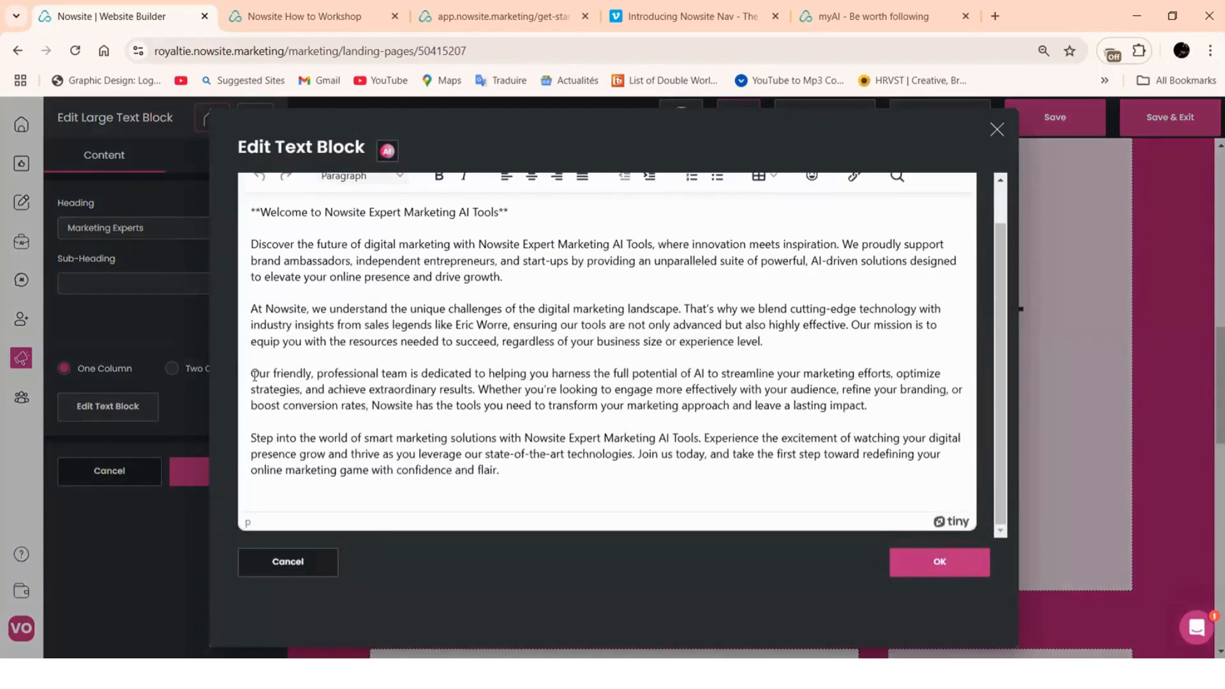
drag(254, 375, 547, 522)
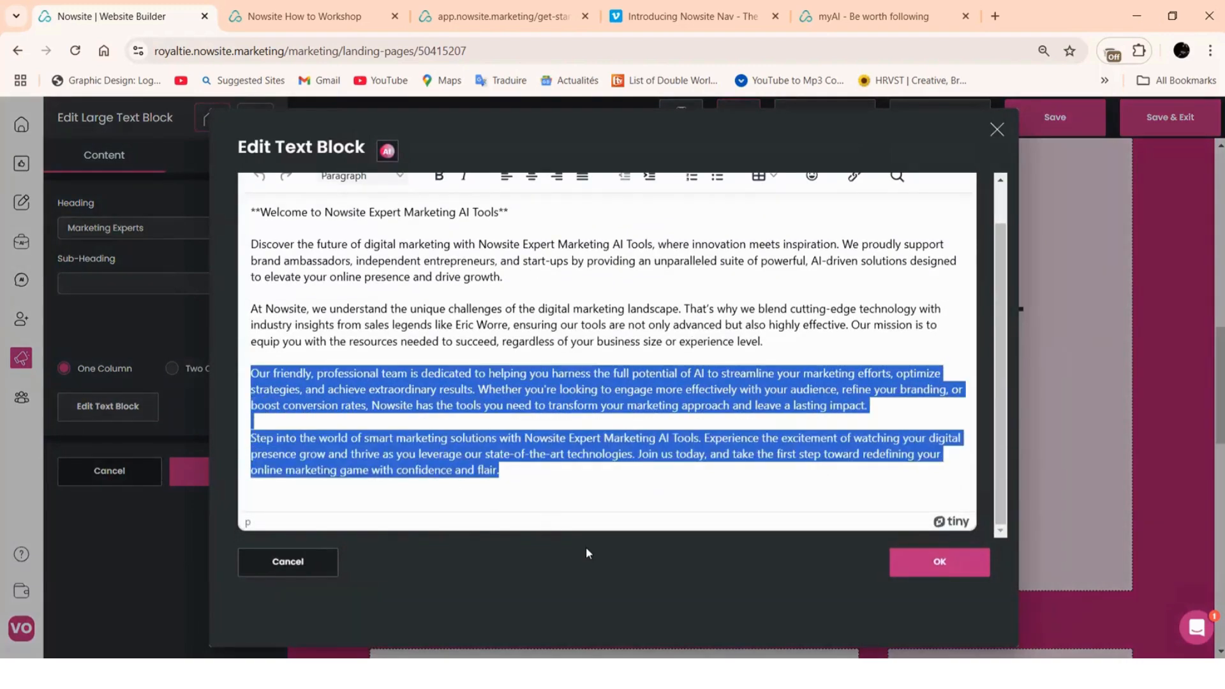
key(BackSpace)
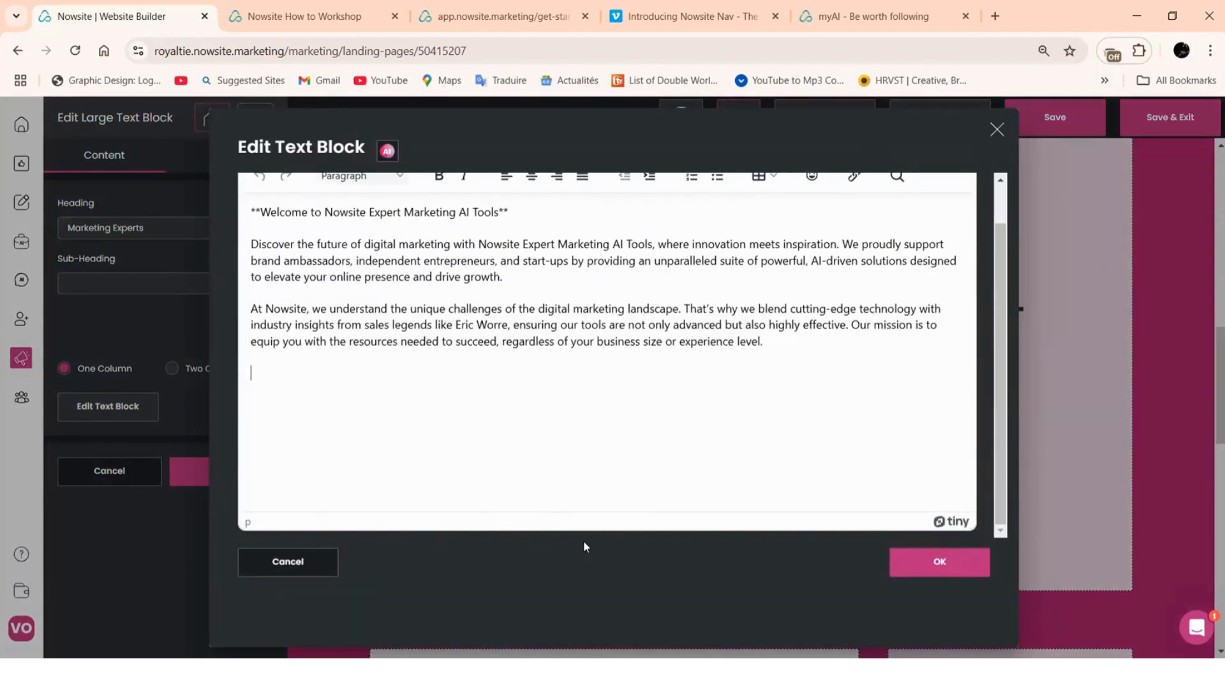
click(941, 567)
click(226, 480)
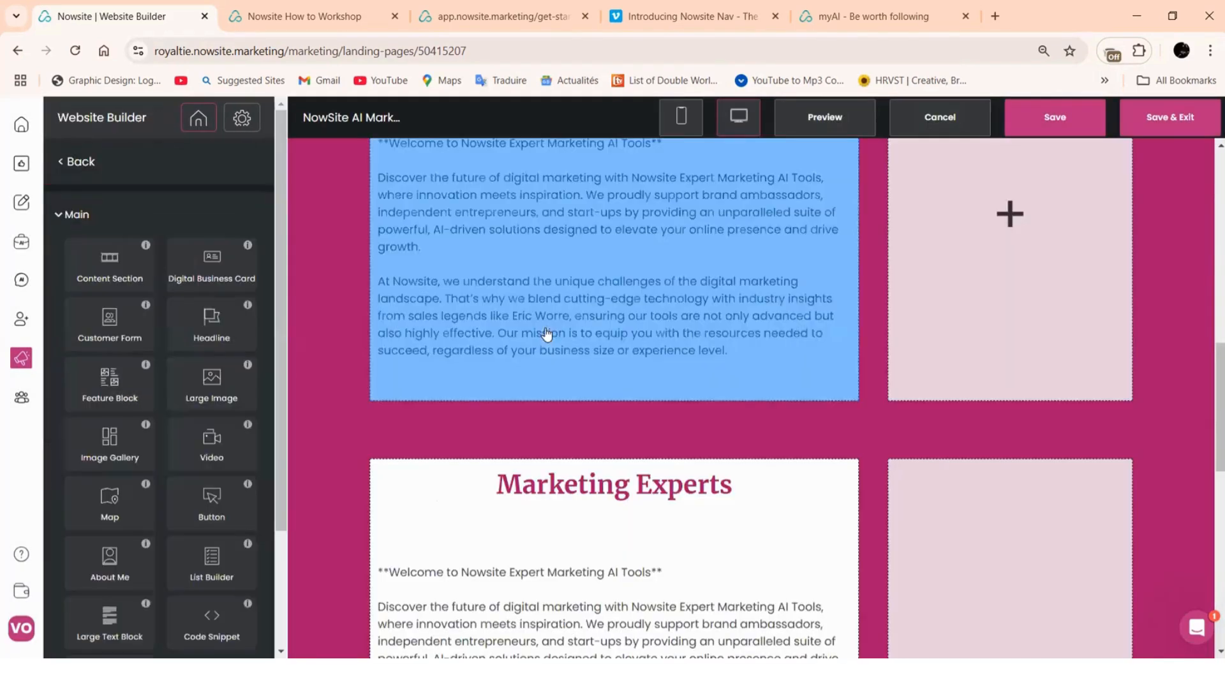
In the duplicated block, delete the first three paragraphs and the Marketing Experts heading
scroll(548, 336, up, 3)
scroll(548, 335, down, 3)
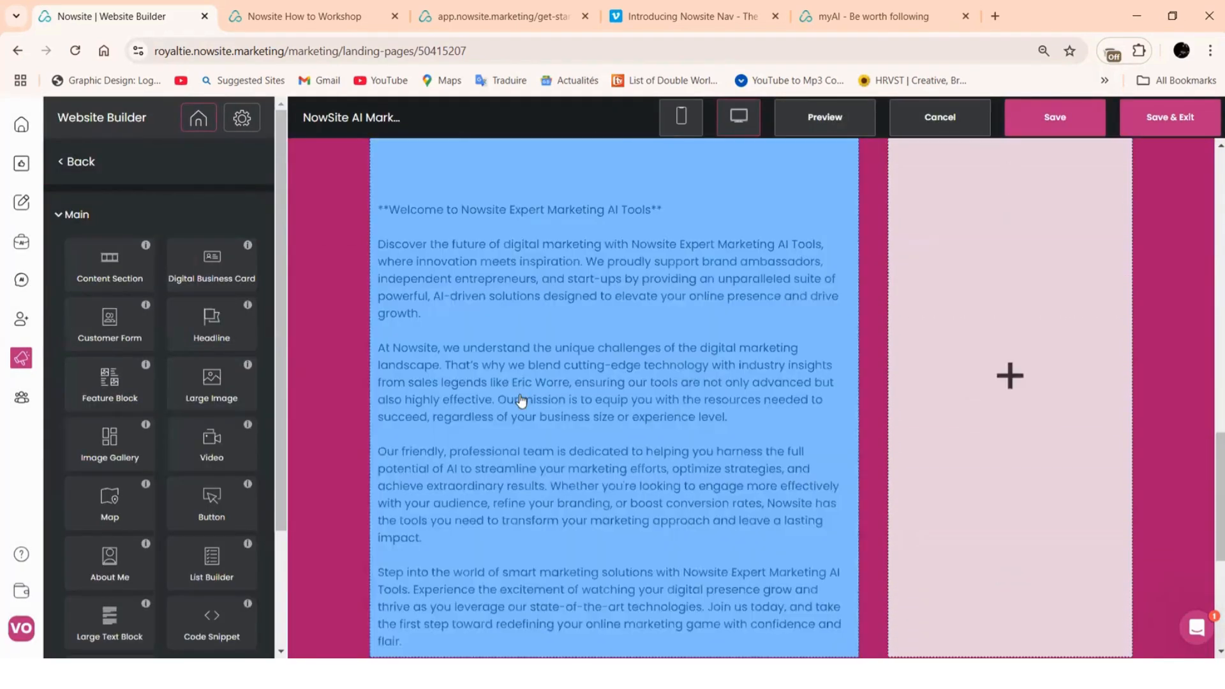
scroll(521, 401, down, 3)
scroll(522, 401, up, 5)
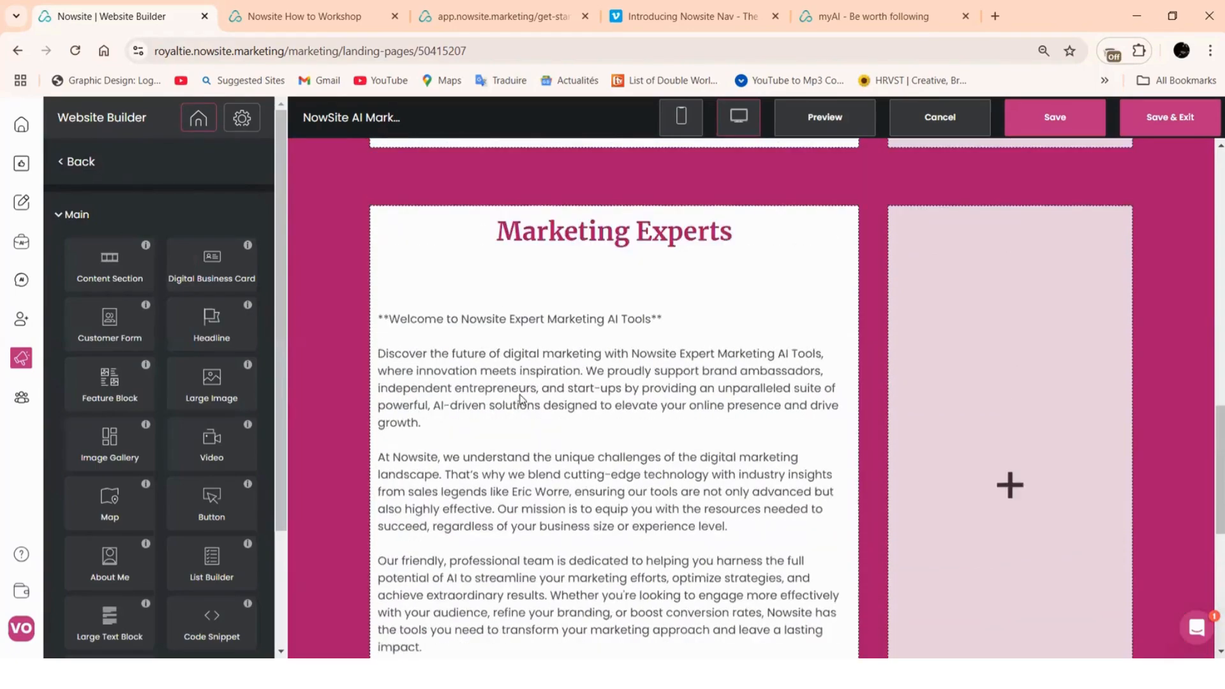
click(518, 397)
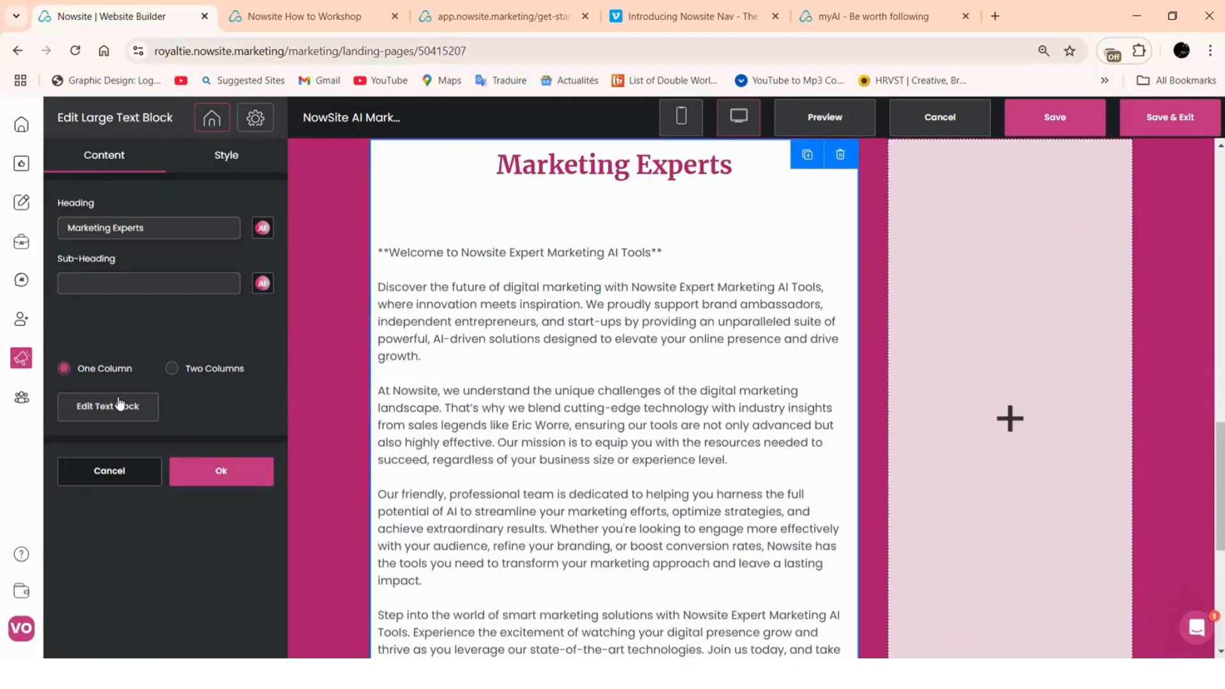
click(115, 406)
drag(794, 395, 231, 252)
key(BackSpace)
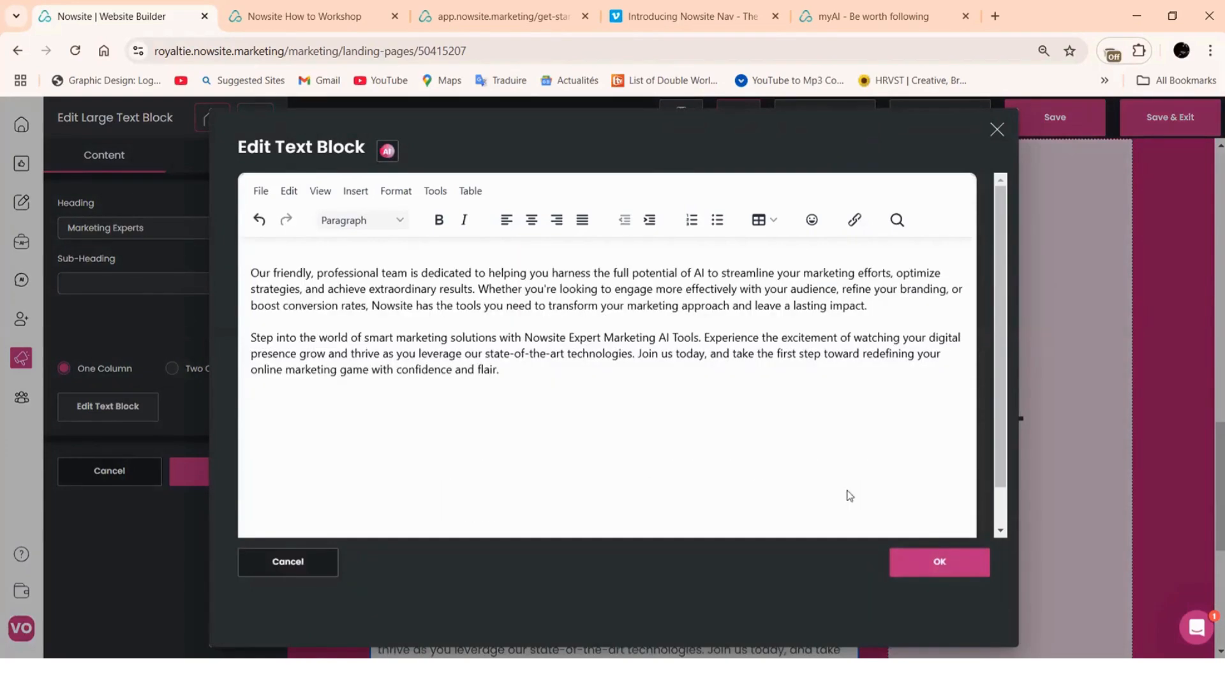
click(941, 562)
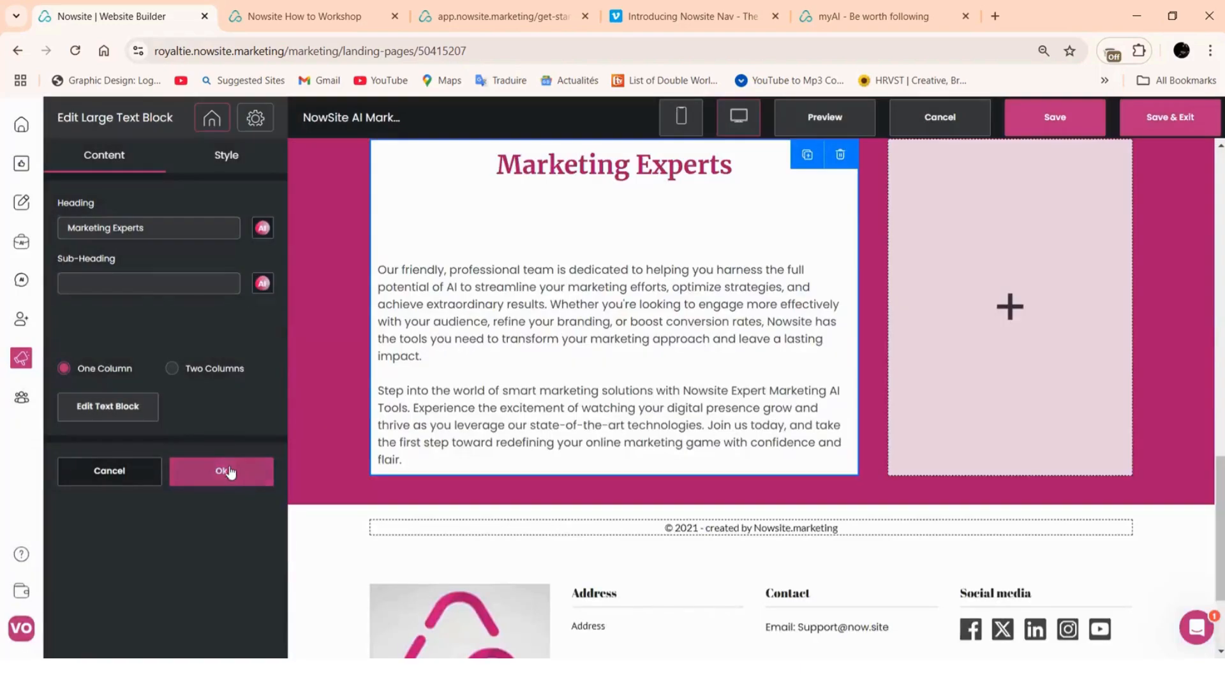
drag(95, 228, 35, 234)
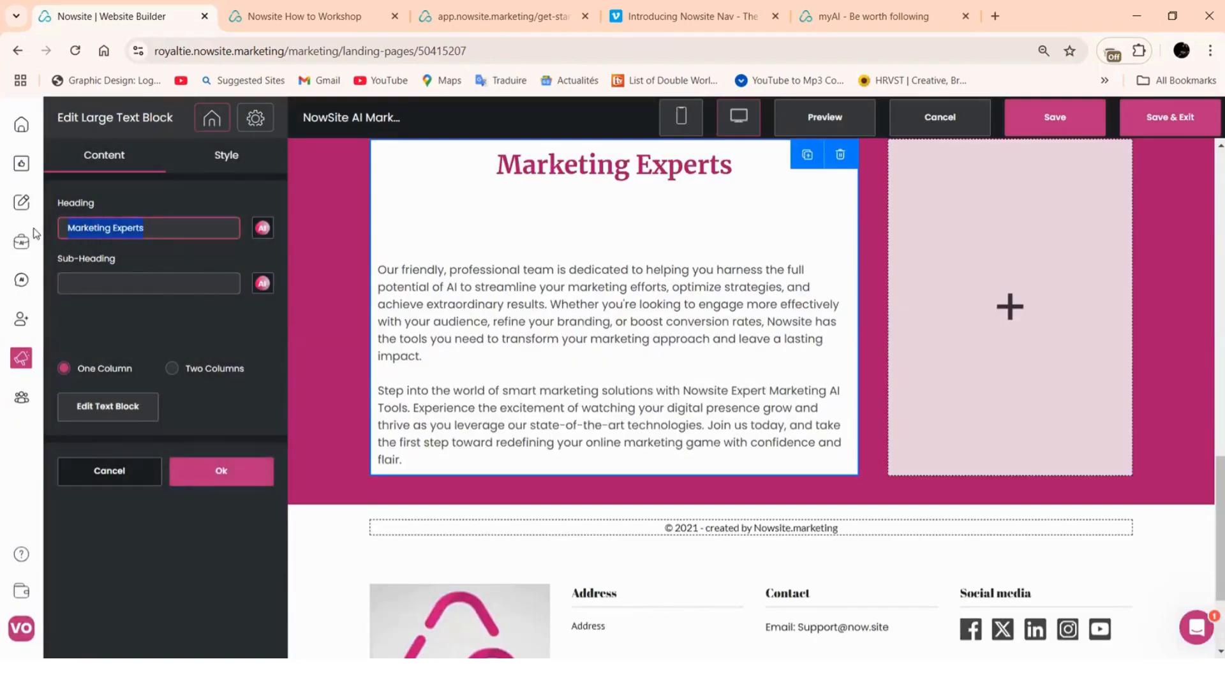
key(BackSpace)
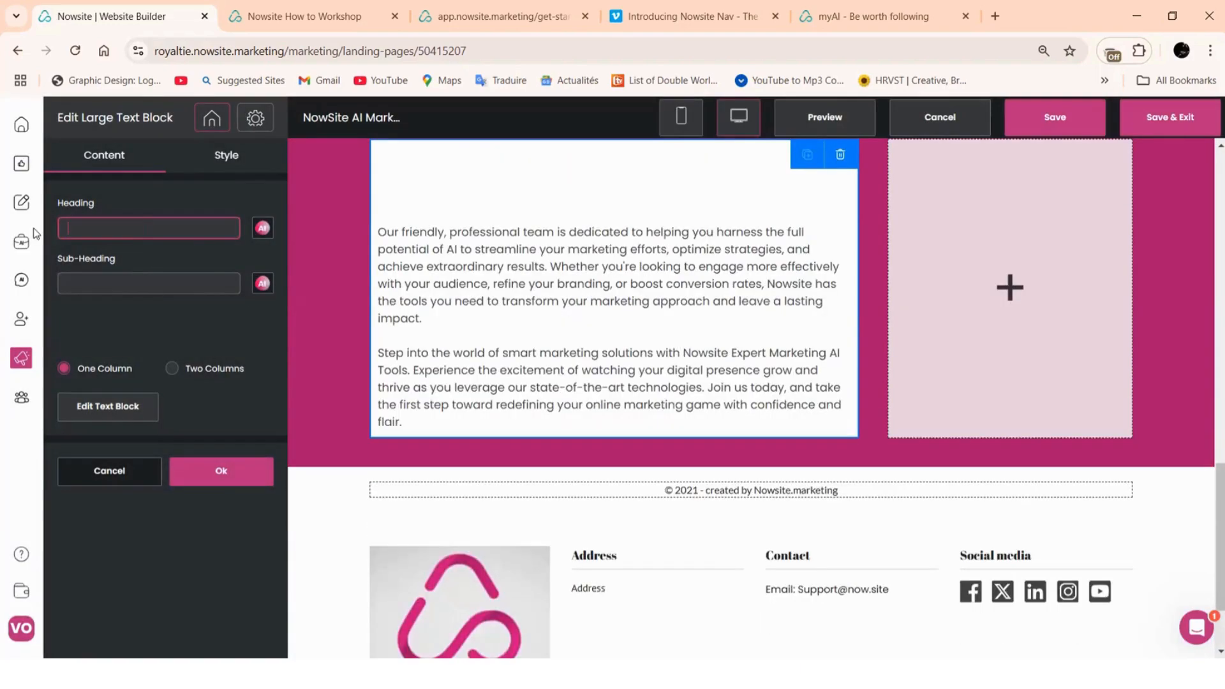
click(221, 473)
Reopen the upper welcome text block's editor and confirm its text unchanged
scroll(761, 431, up, 6)
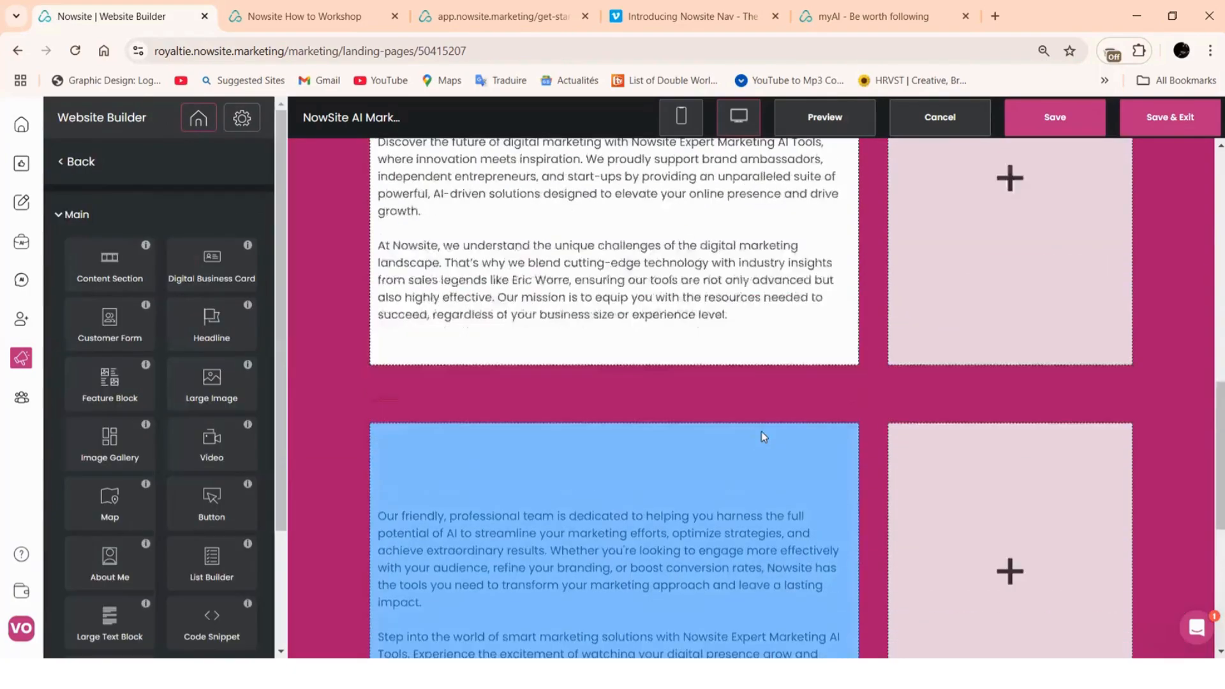
scroll(764, 437, up, 1)
scroll(763, 438, down, 5)
scroll(759, 434, up, 6)
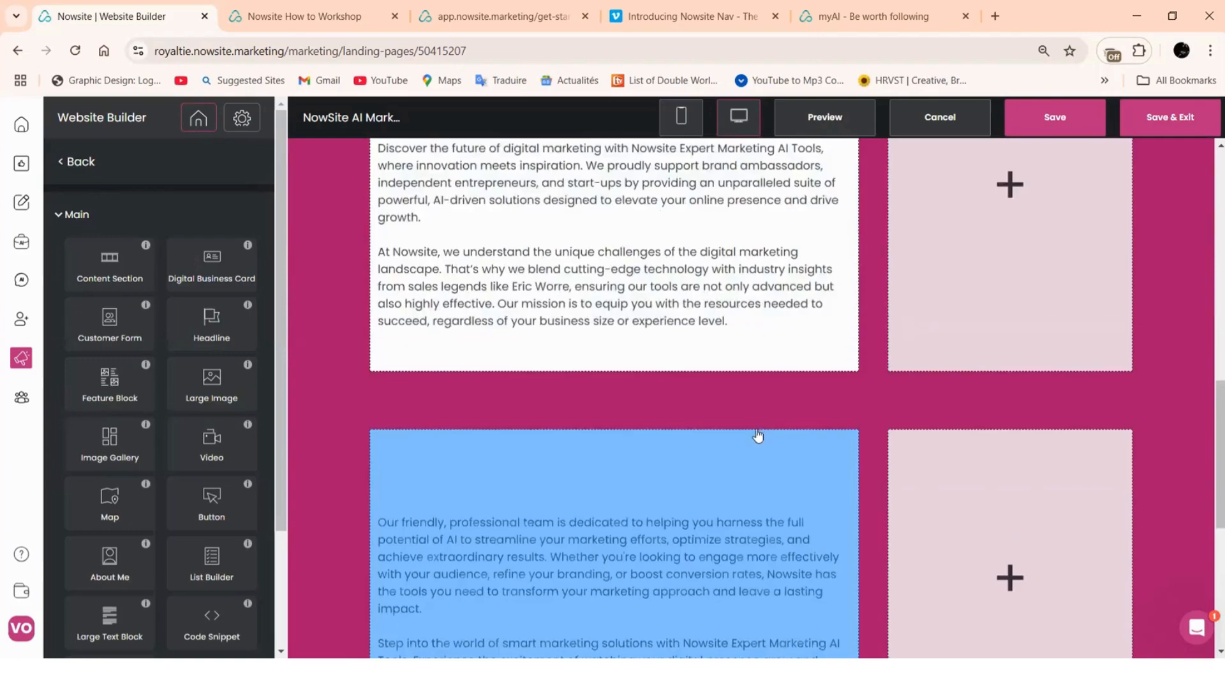
click(518, 466)
click(108, 408)
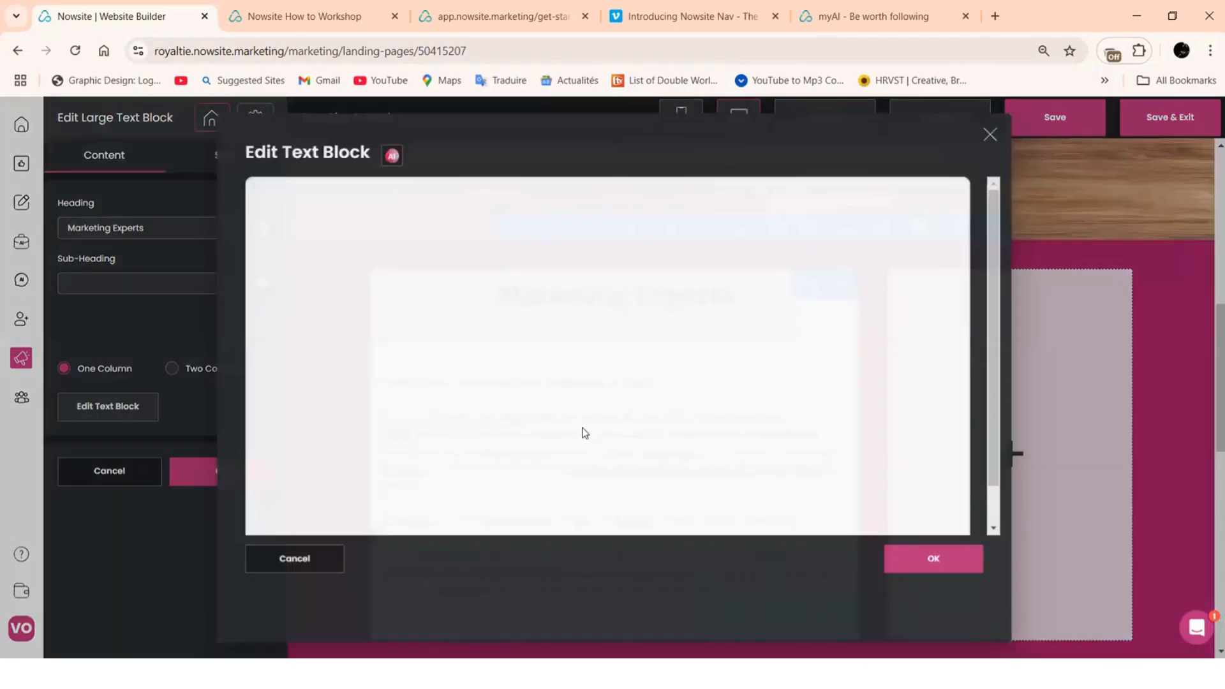
click(274, 483)
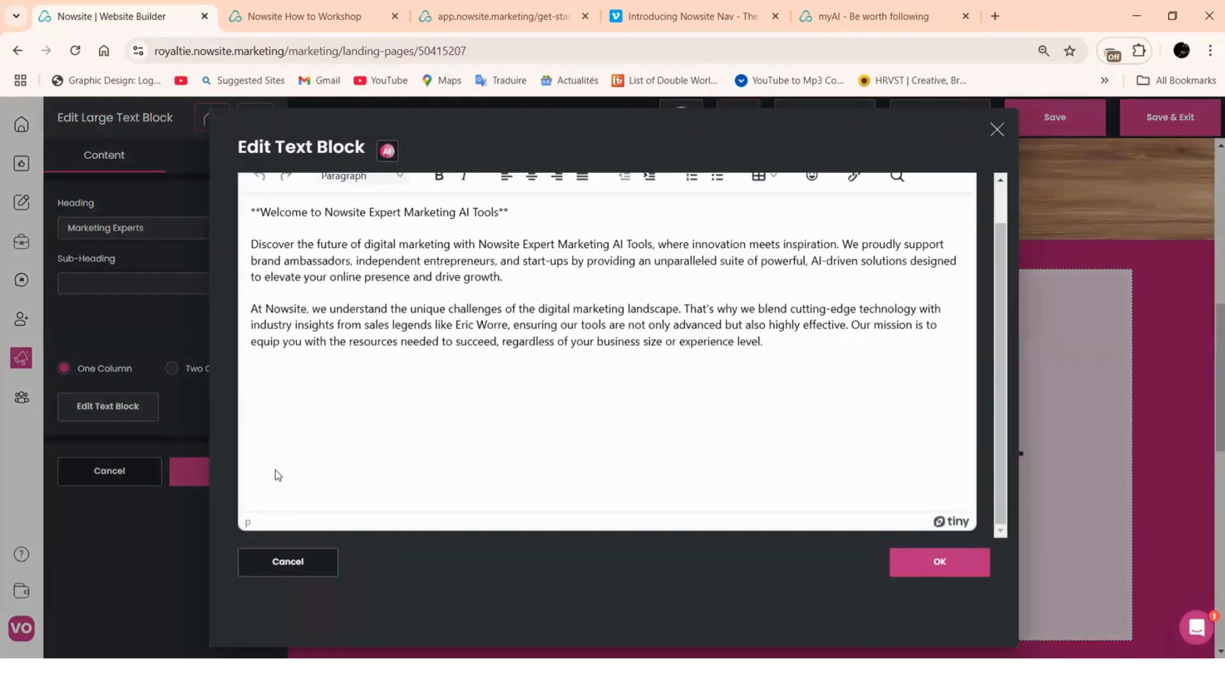
key(BackSpace)
key(BackSpace)
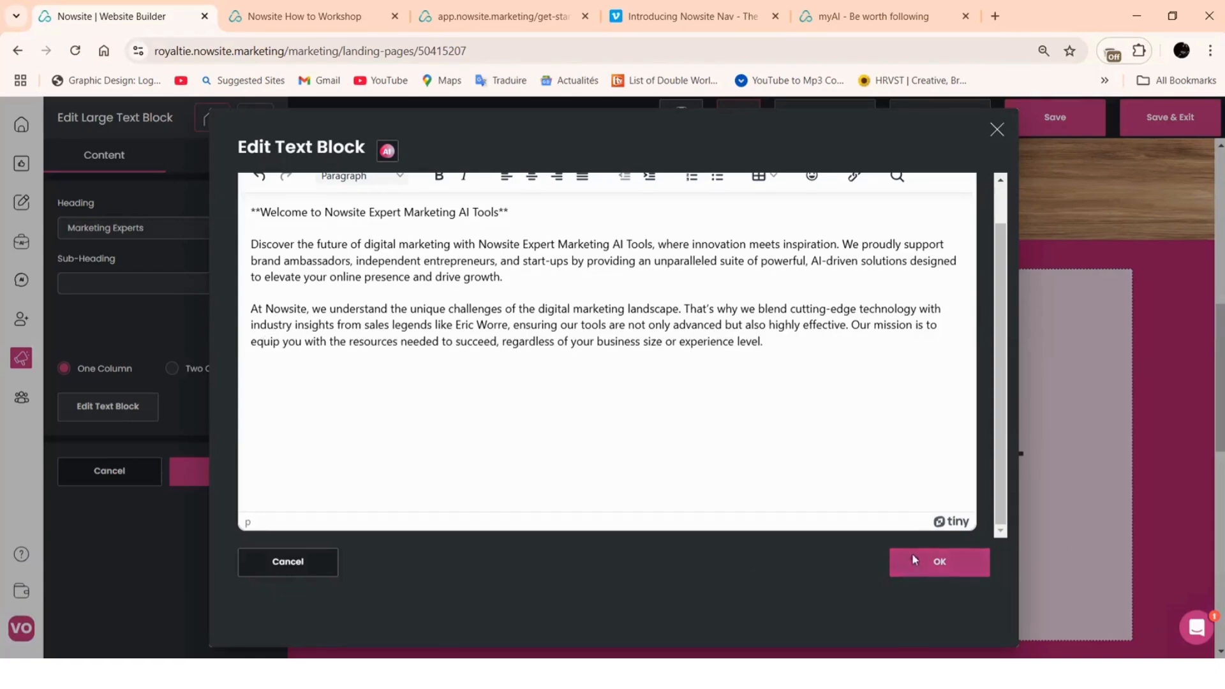
click(911, 573)
scroll(370, 508, down, 3)
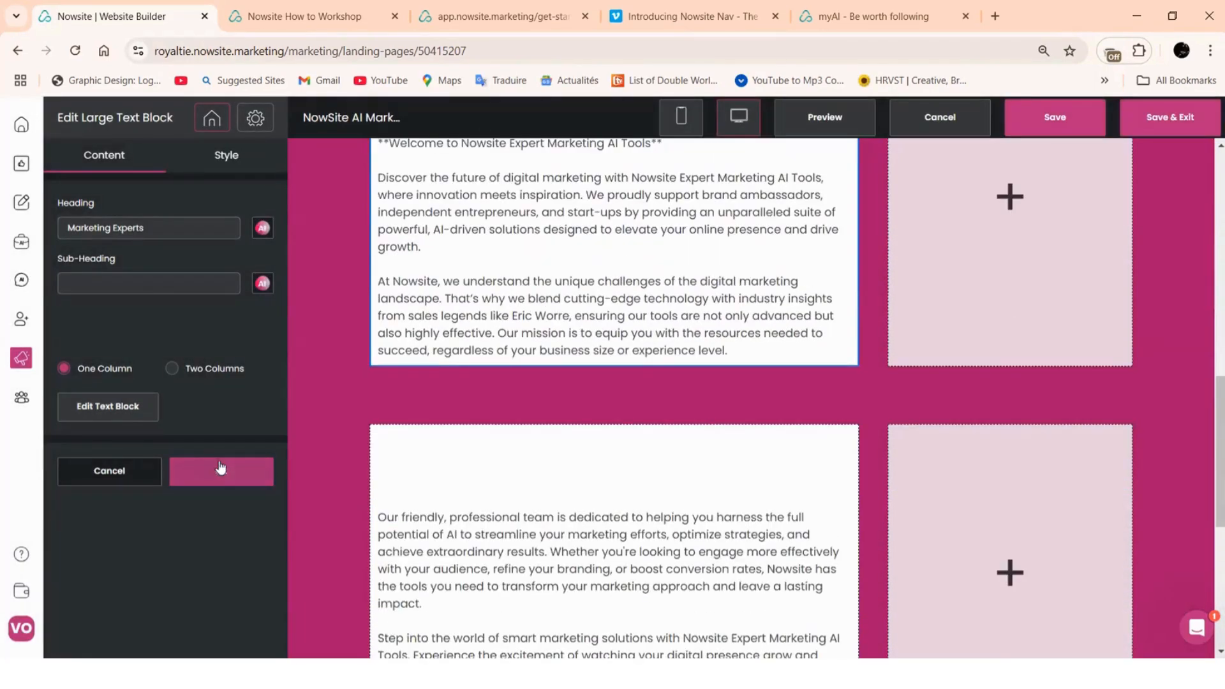
scroll(373, 453, down, 5)
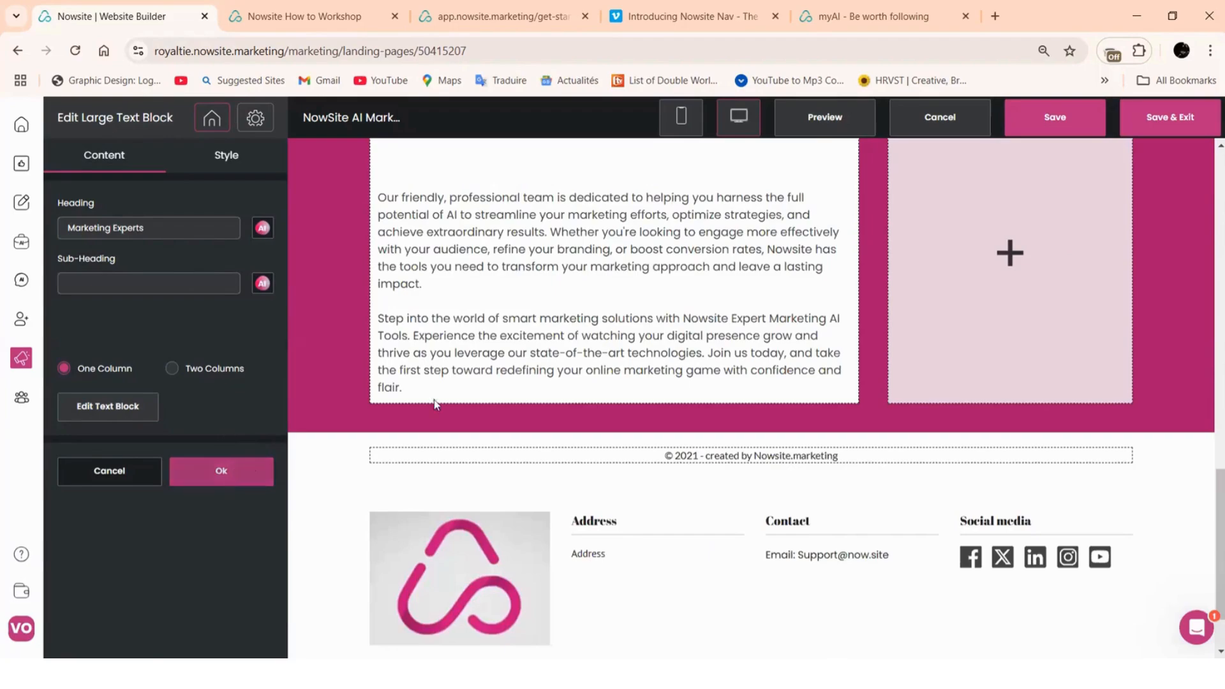
click(233, 472)
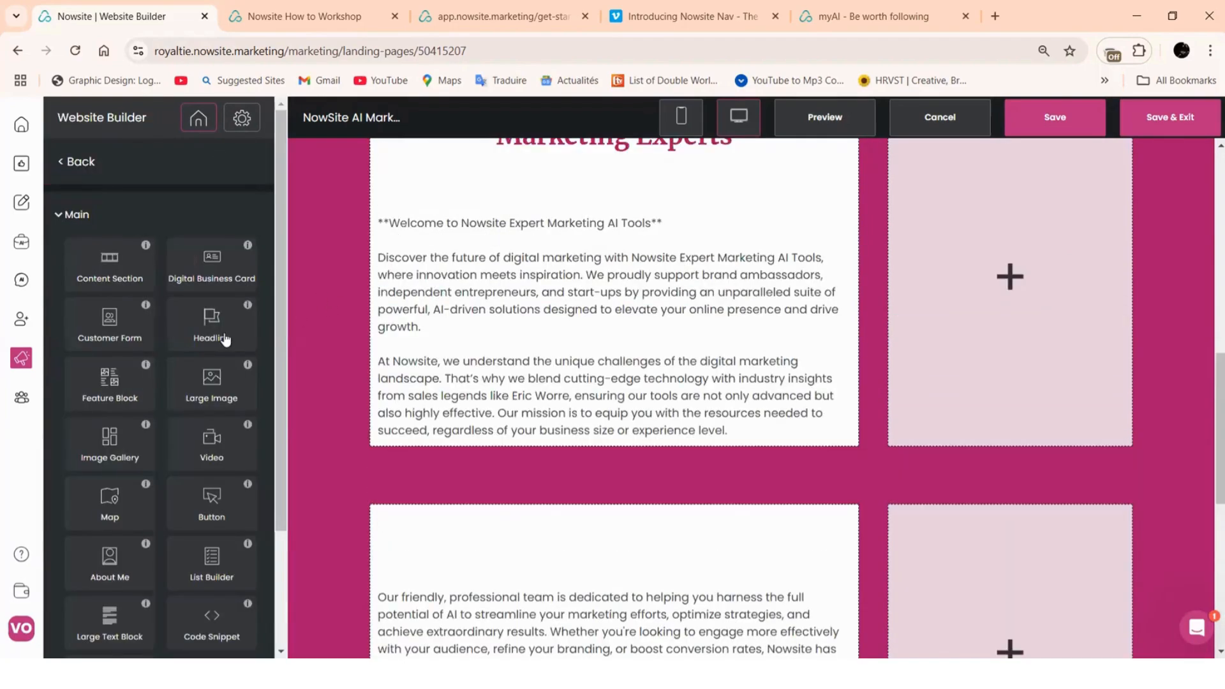
Drop a Large Image into the empty column and filter AI Image Search to Landscape
drag(202, 397, 977, 319)
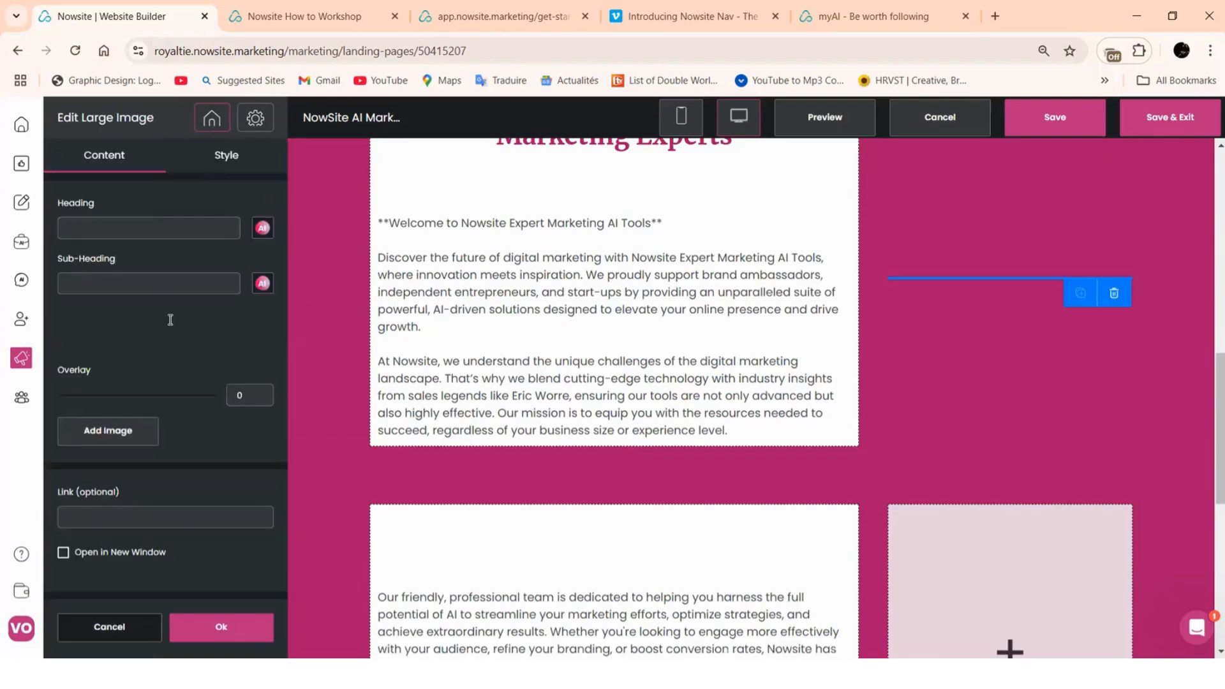
click(108, 432)
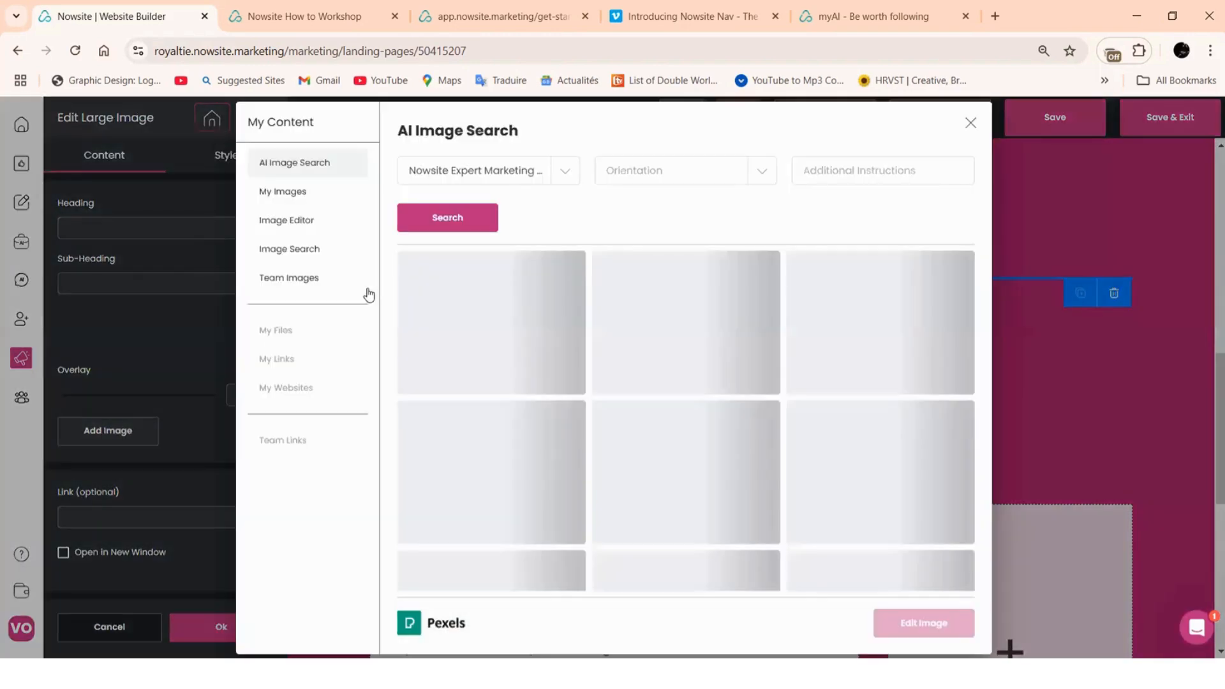
click(296, 190)
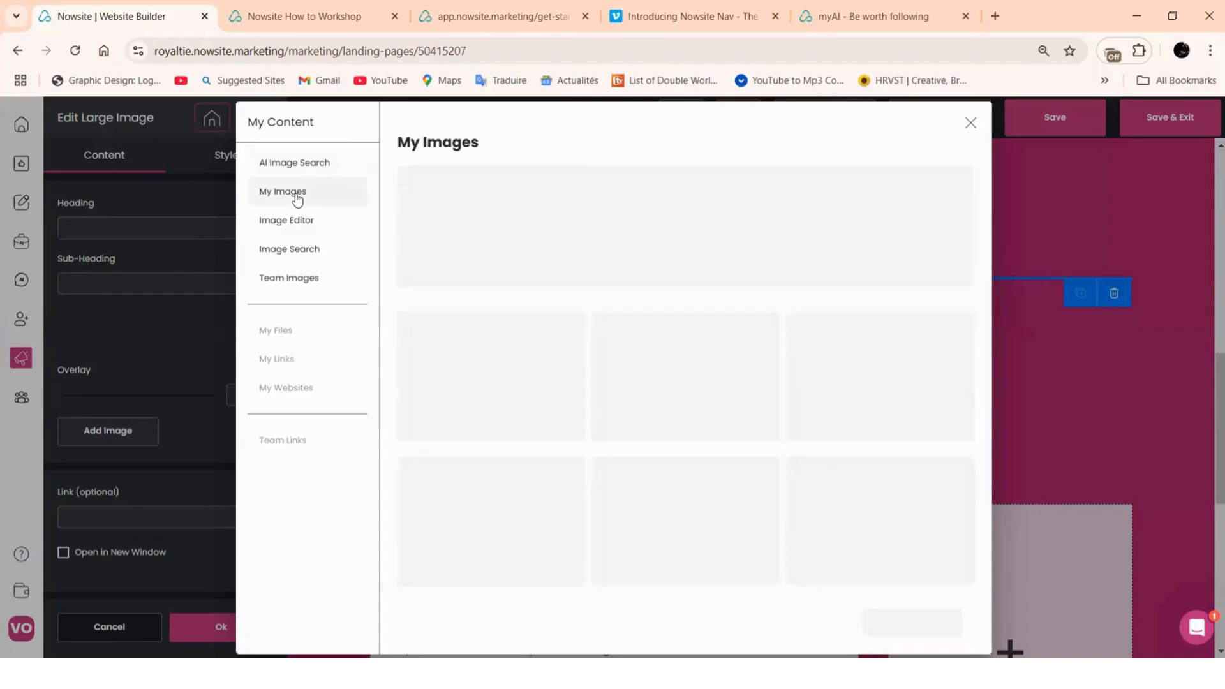
click(275, 167)
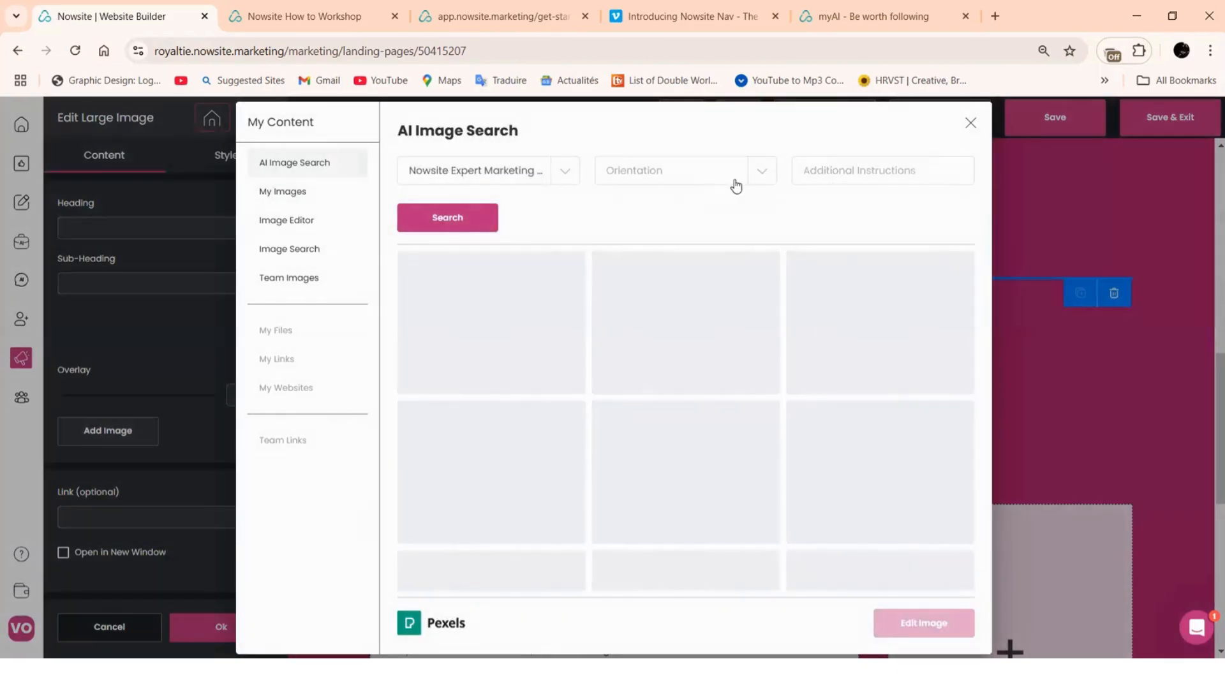
click(762, 180)
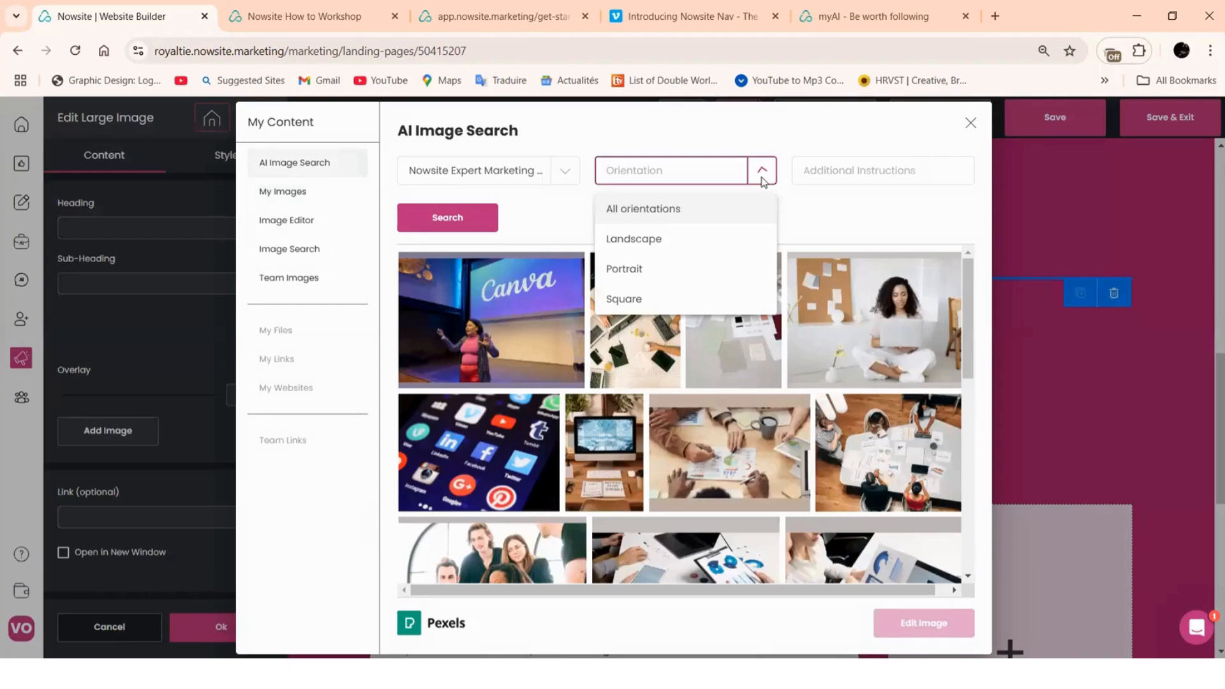
click(656, 241)
Add the overhead laptop teamwork photo, then open the section's block spacing options
click(665, 265)
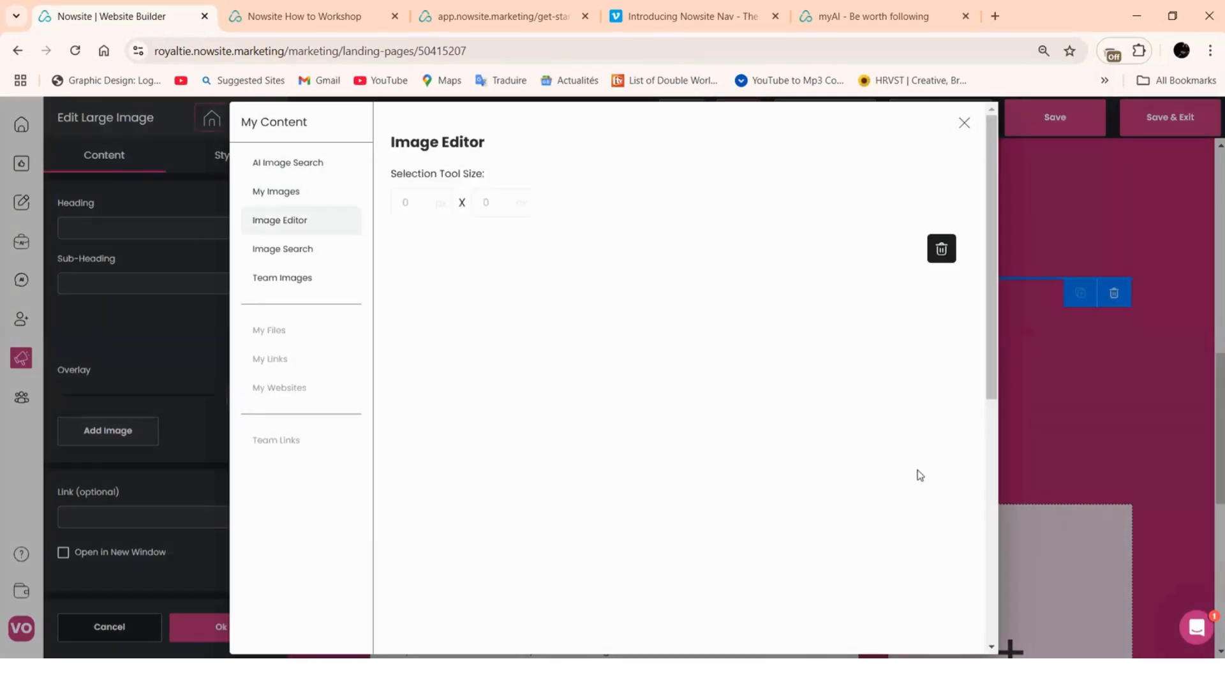
scroll(919, 472, down, 5)
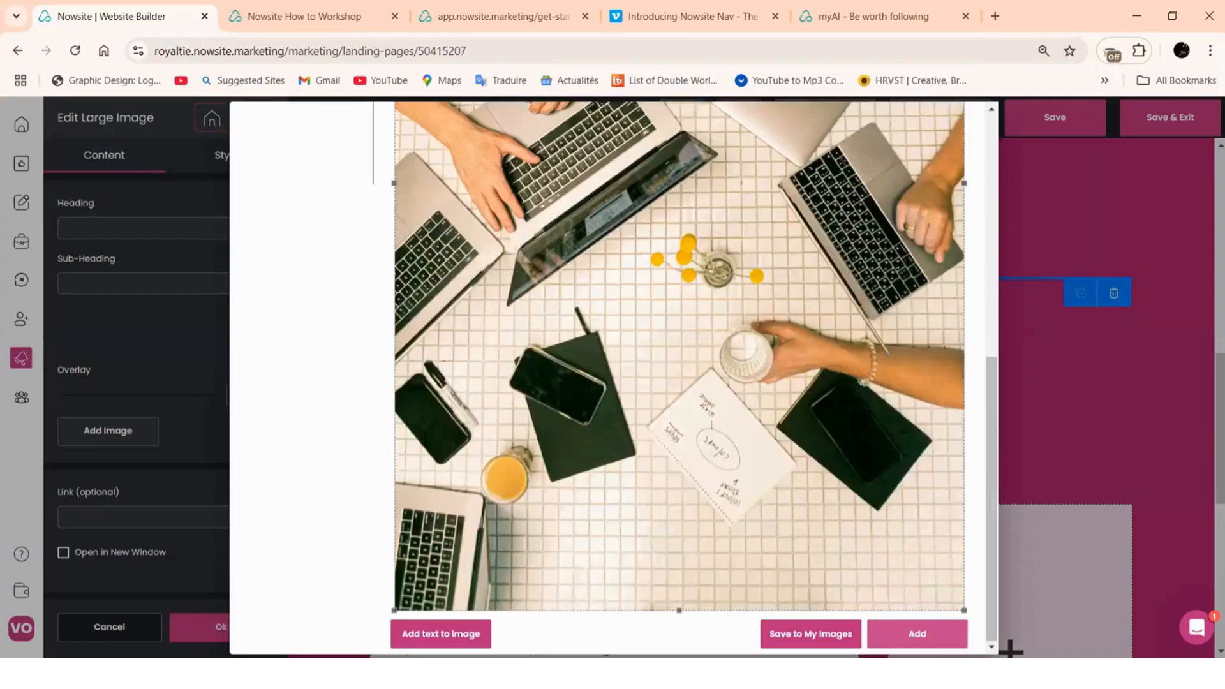
click(917, 633)
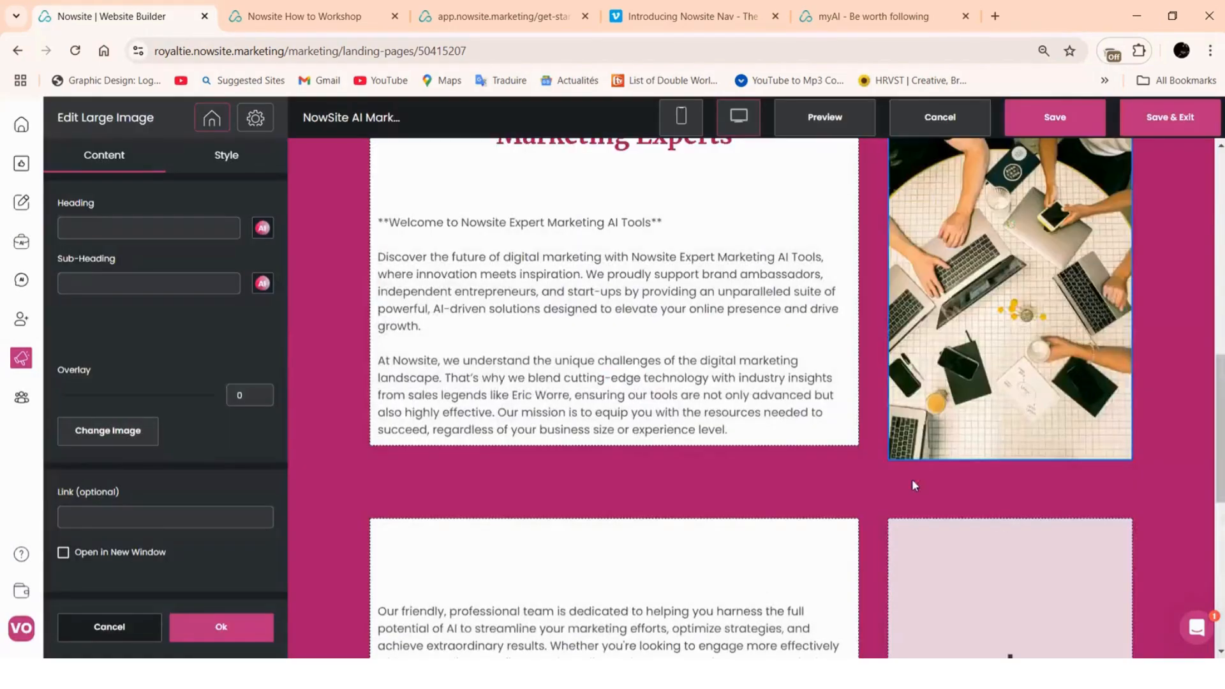
scroll(912, 486, up, 3)
scroll(442, 408, down, 2)
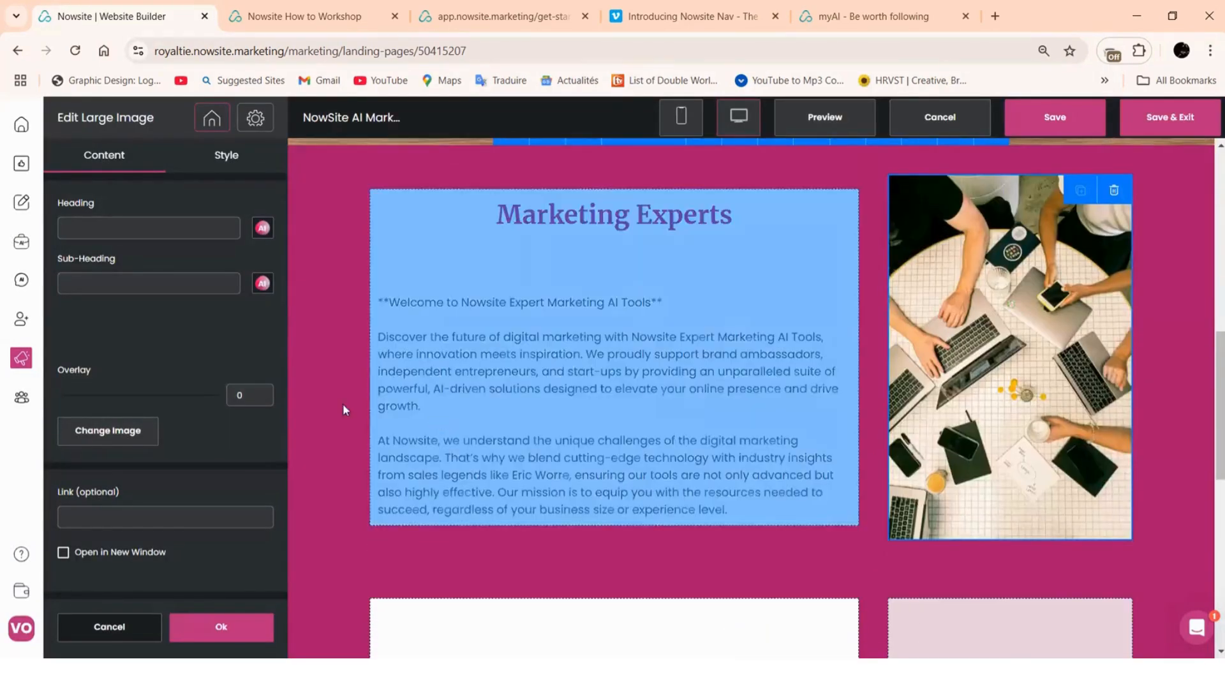
click(218, 627)
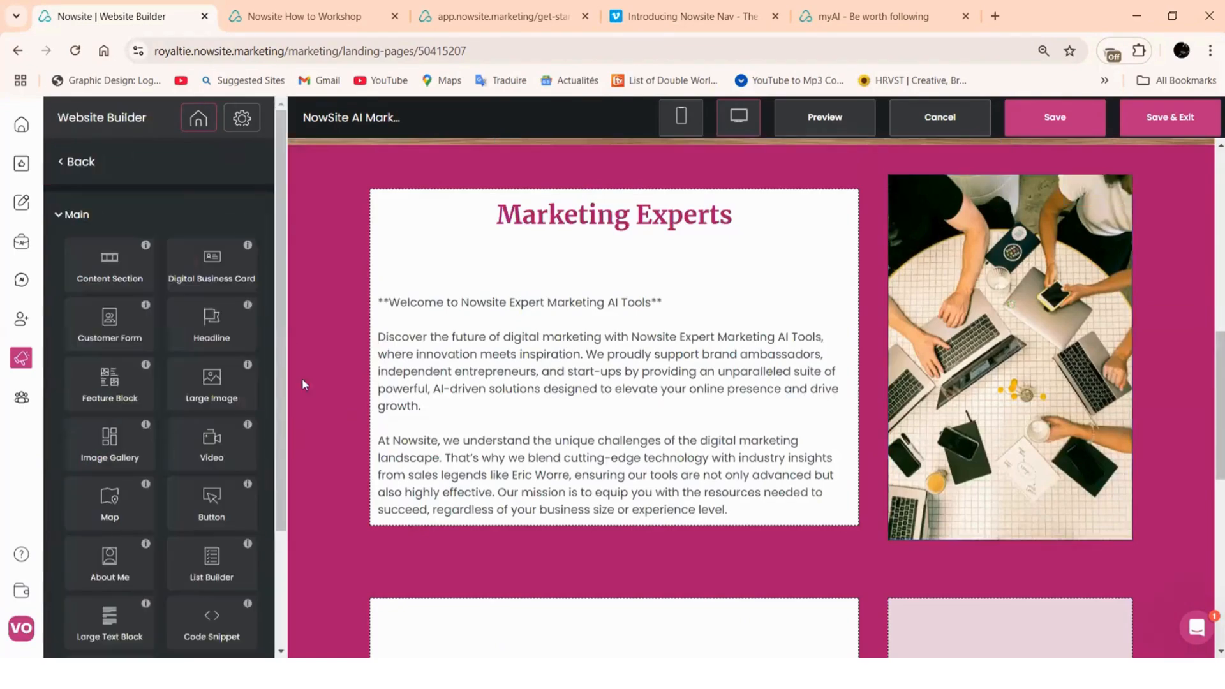
click(311, 341)
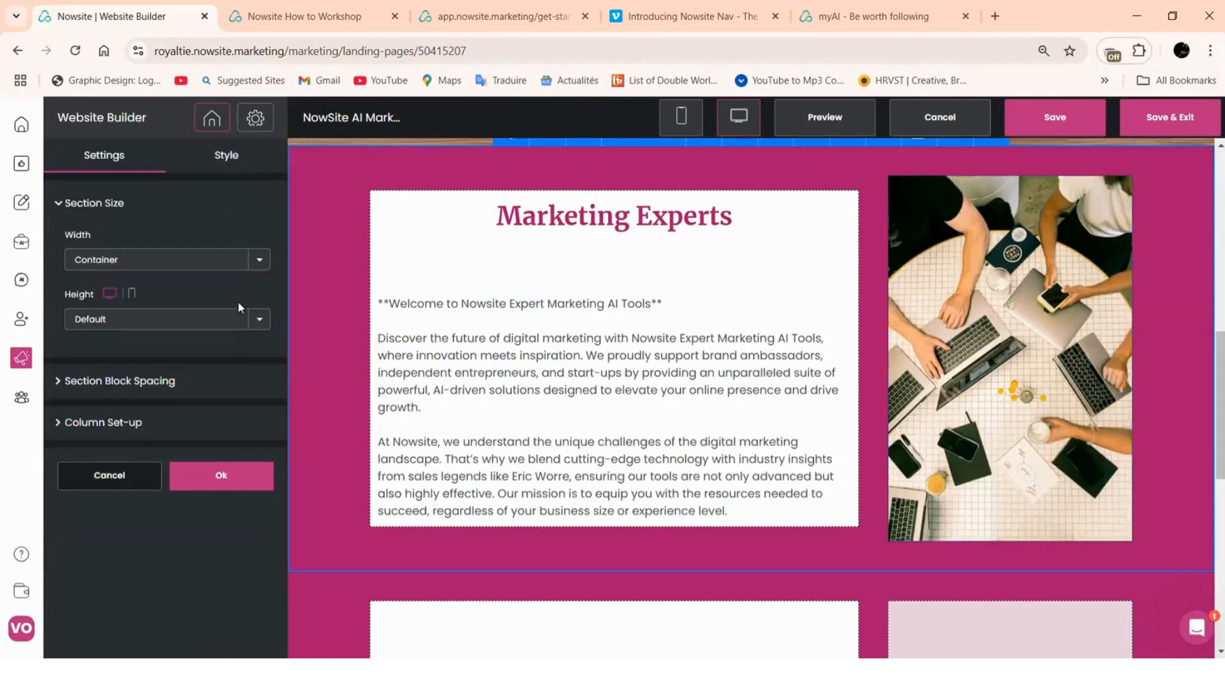
click(176, 383)
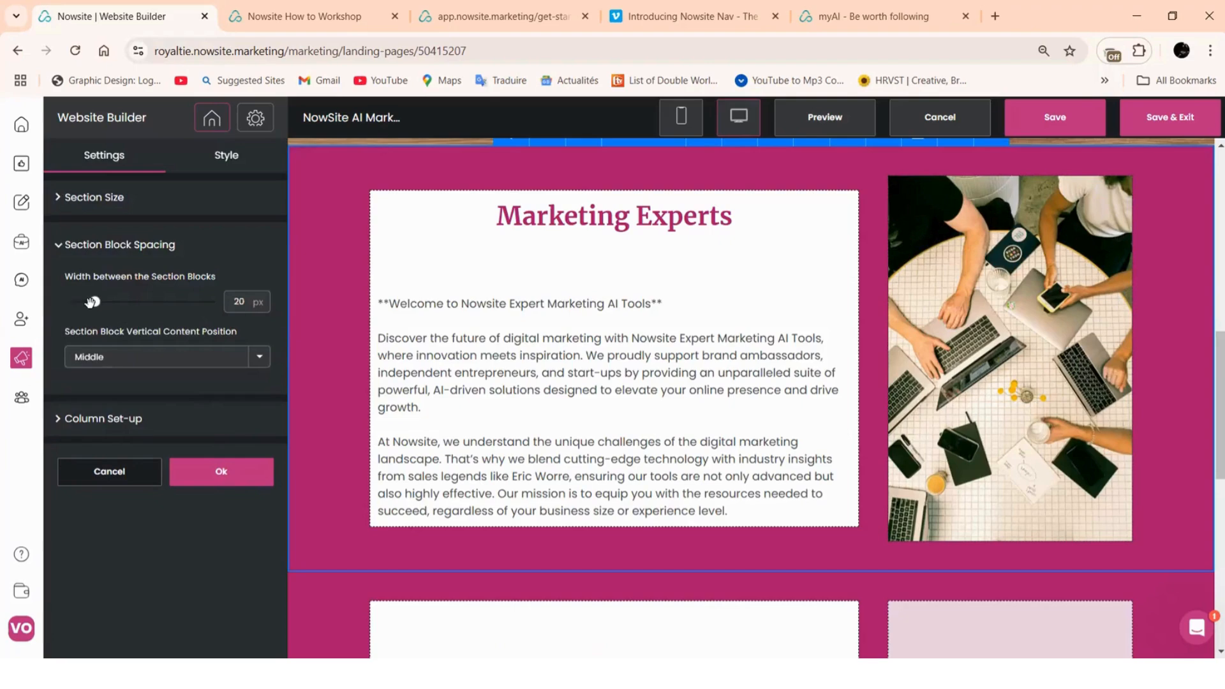
Set the section's block spacing to 0 px and apply it
drag(94, 301, 63, 304)
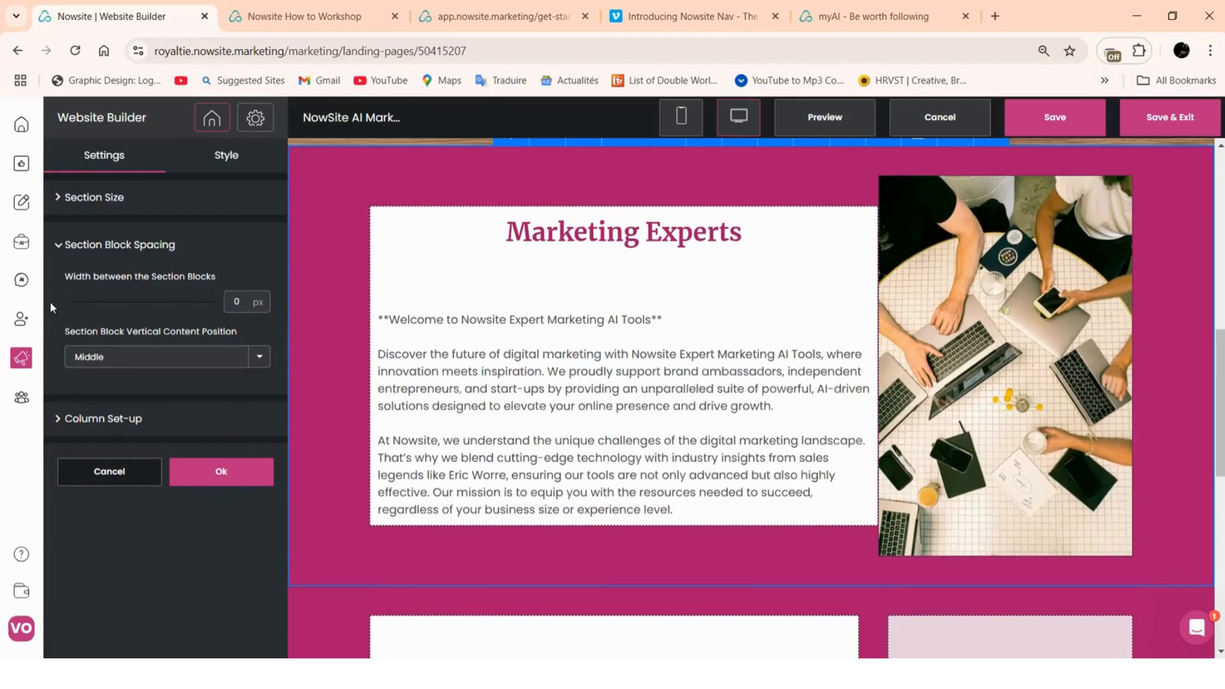
click(229, 478)
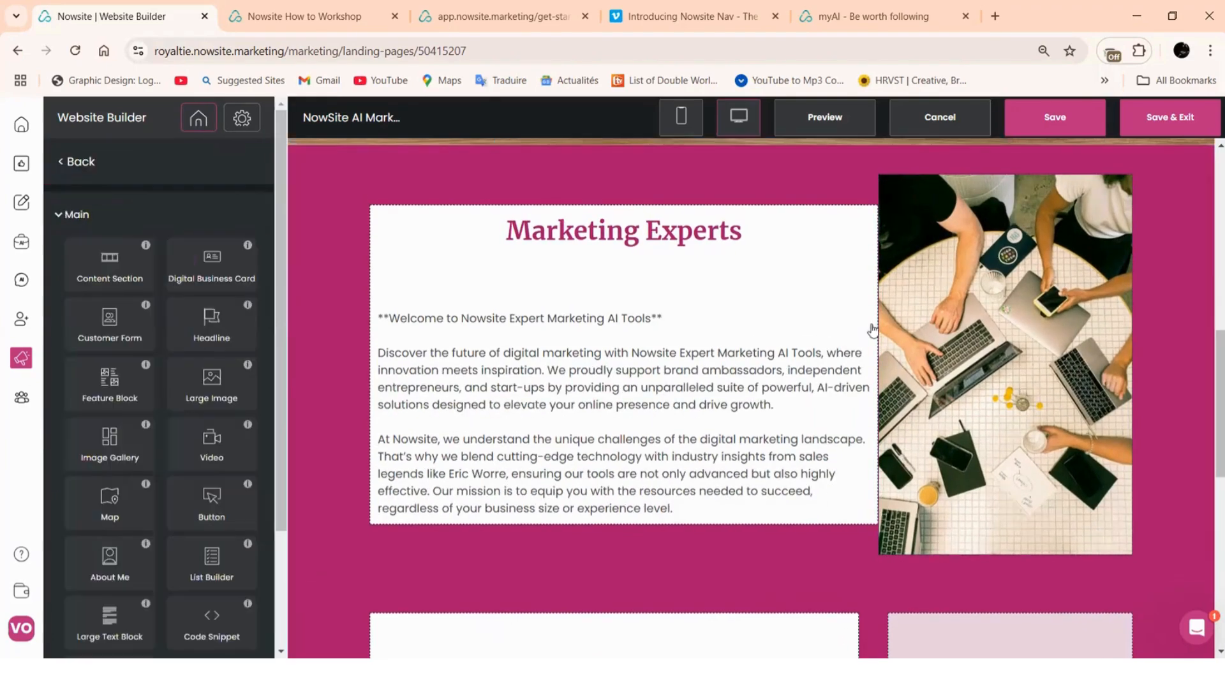
scroll(893, 459, down, 5)
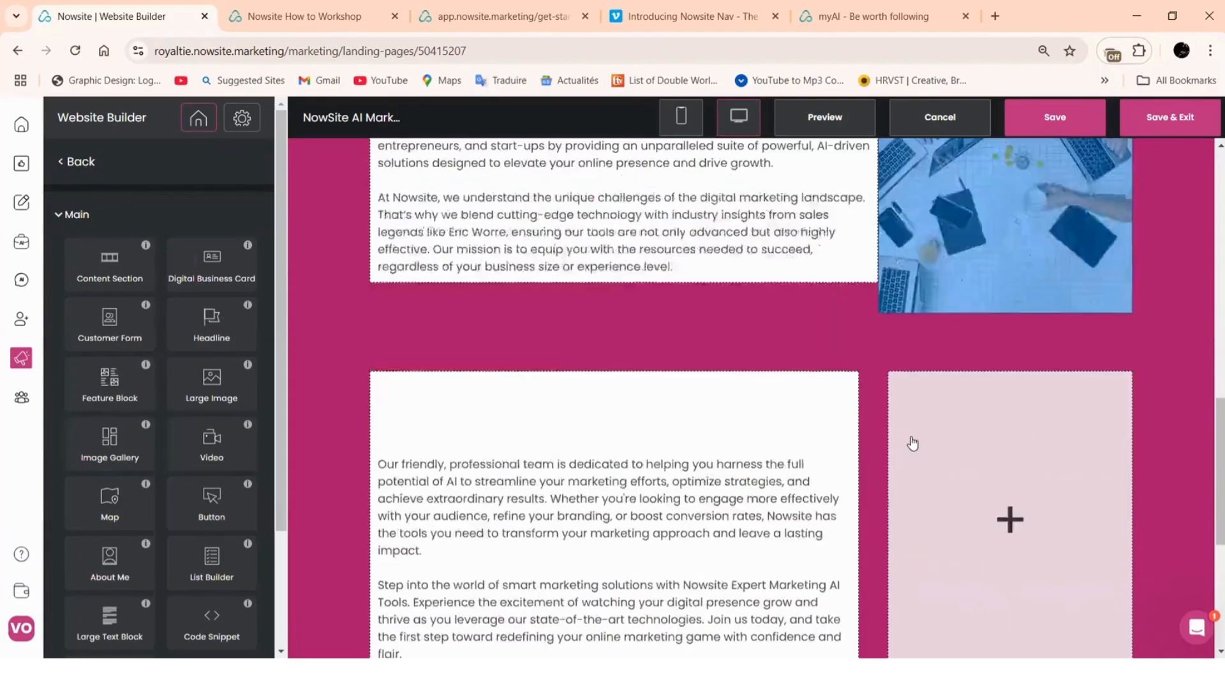
scroll(916, 438, up, 4)
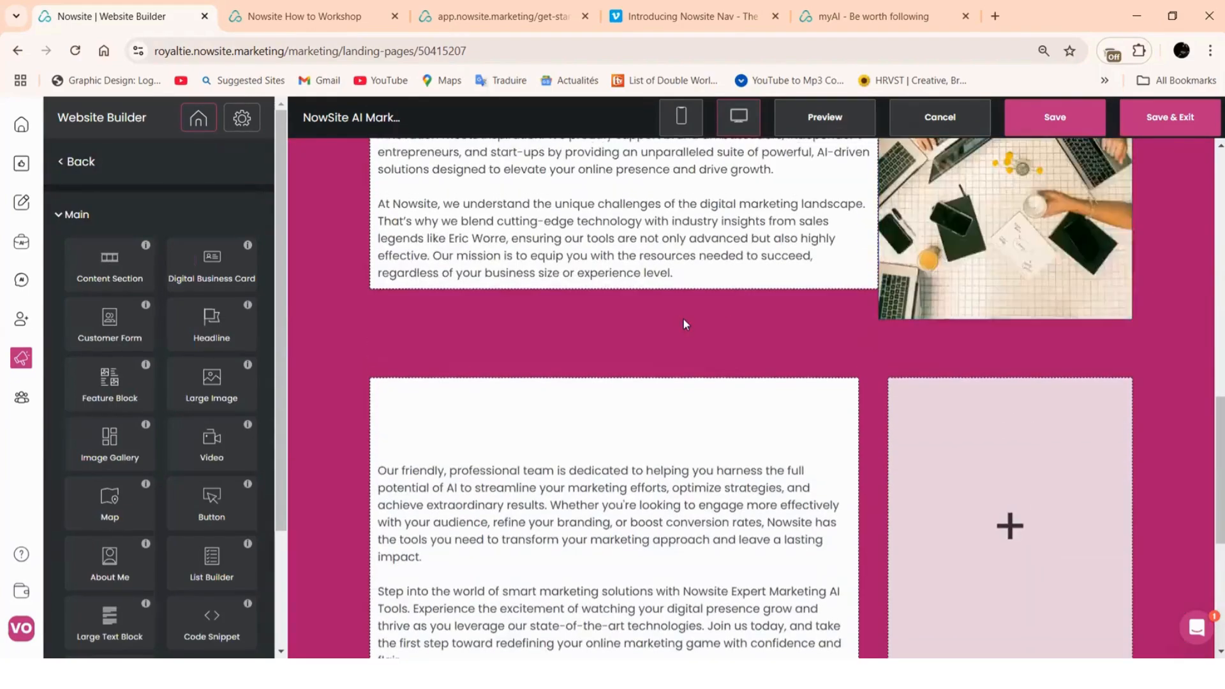
scroll(845, 418, down, 4)
scroll(864, 412, up, 2)
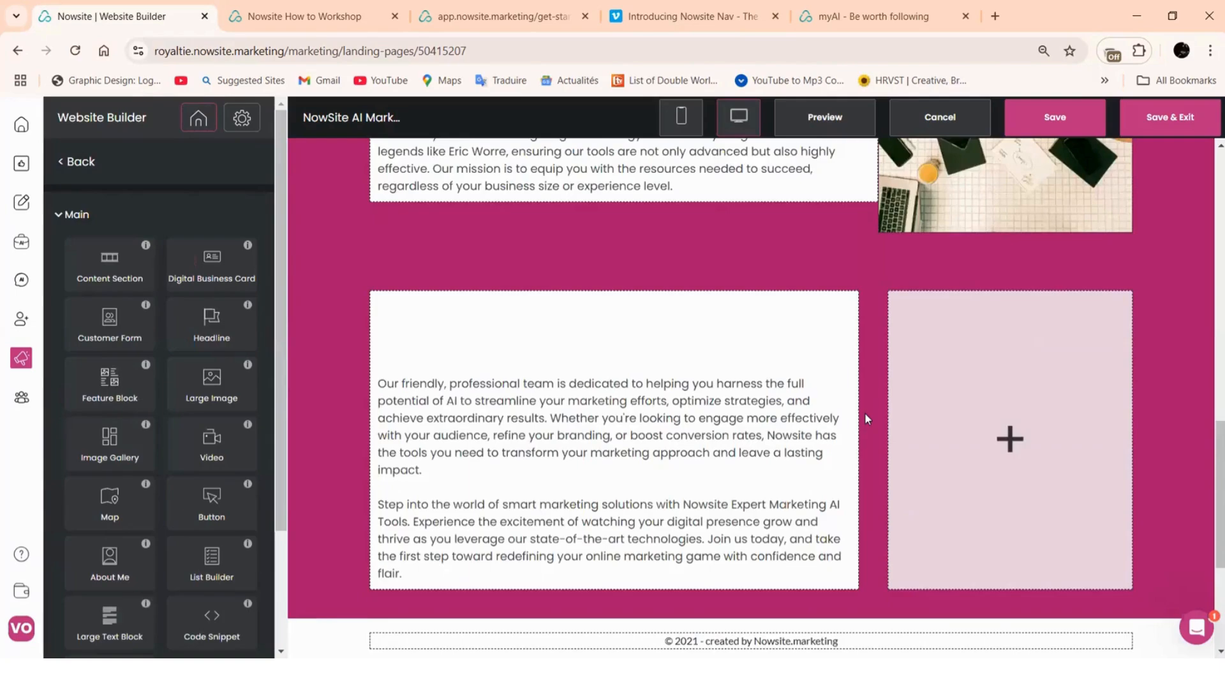
scroll(864, 412, up, 4)
scroll(866, 419, down, 4)
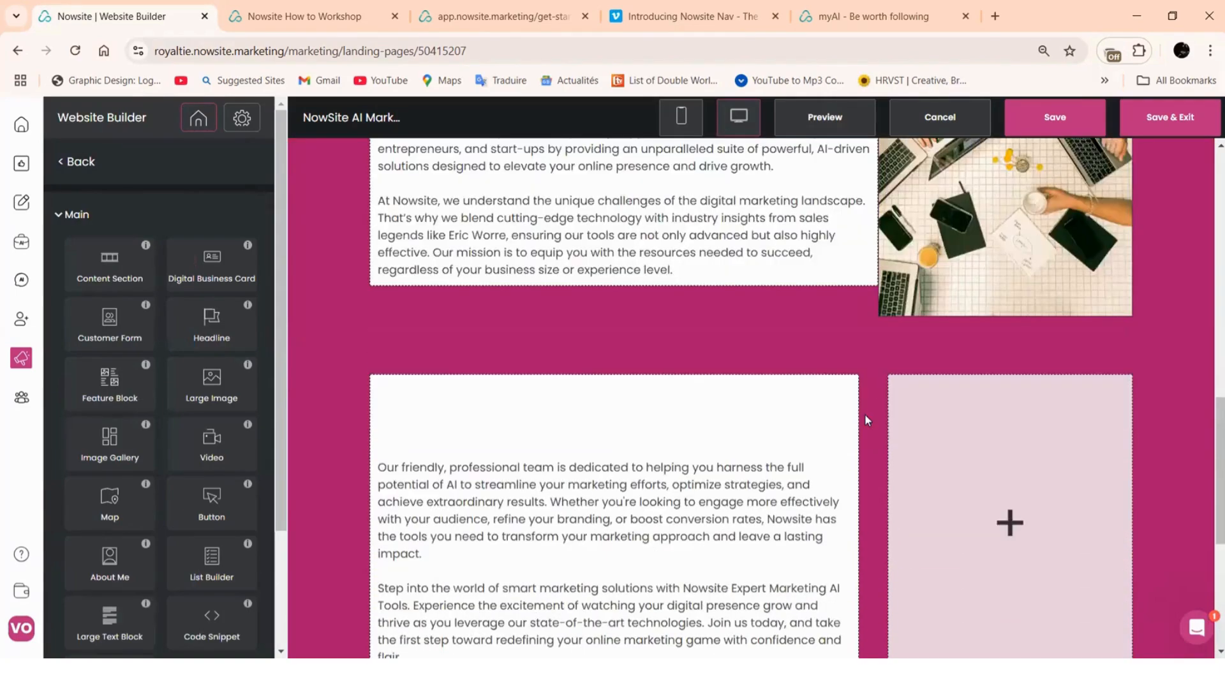
Open the Marketing Experts laptop photo for editing
scroll(921, 419, down, 3)
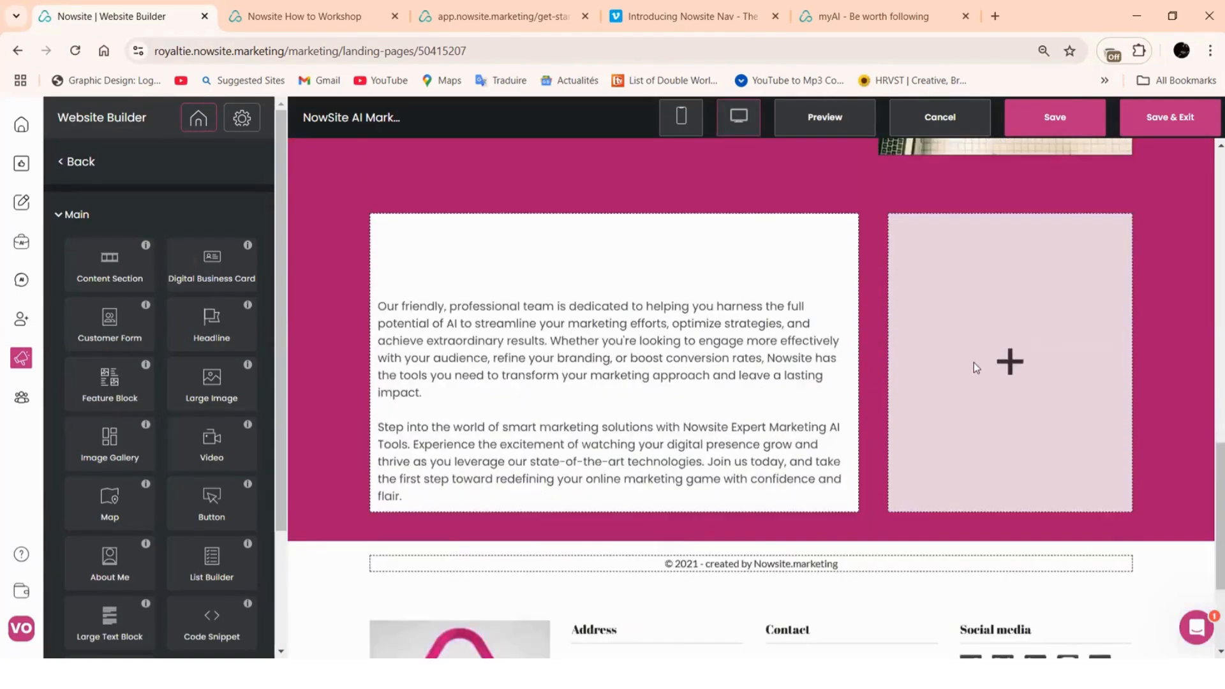
scroll(989, 306, up, 3)
scroll(1001, 255, up, 4)
scroll(1002, 367, down, 1)
scroll(1001, 368, up, 1)
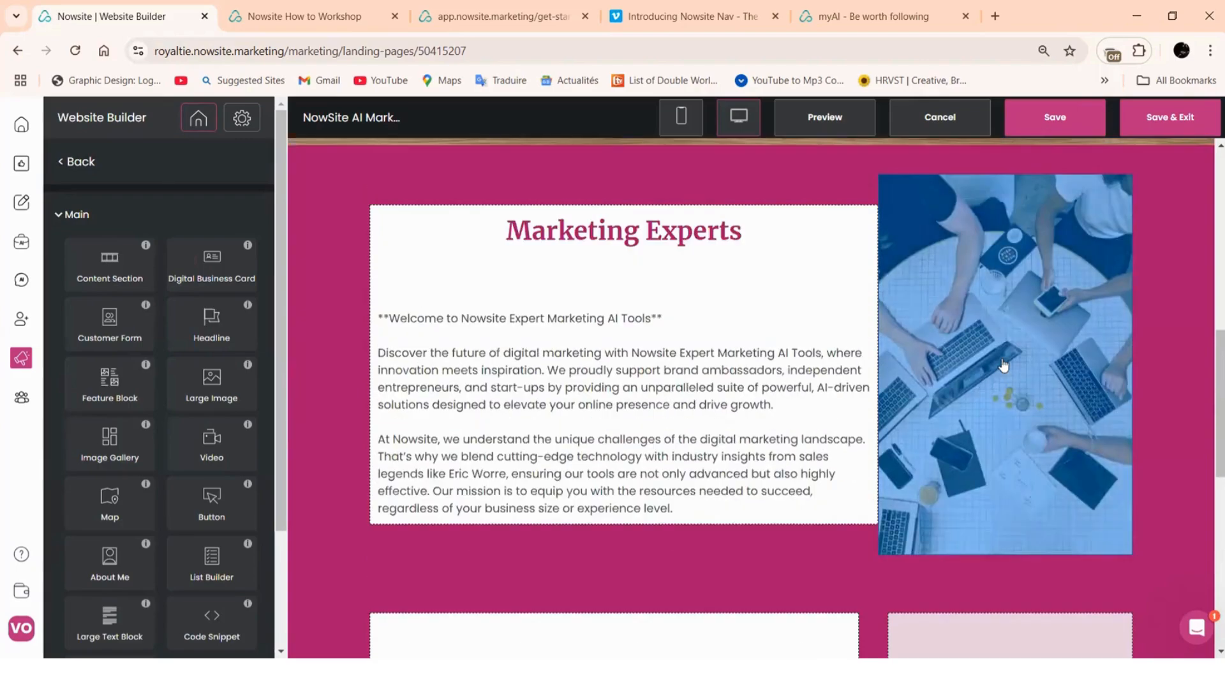
click(1064, 275)
Duplicate the laptop photo into the lower 'Our friendly' section
click(1081, 192)
scroll(993, 312, down, 5)
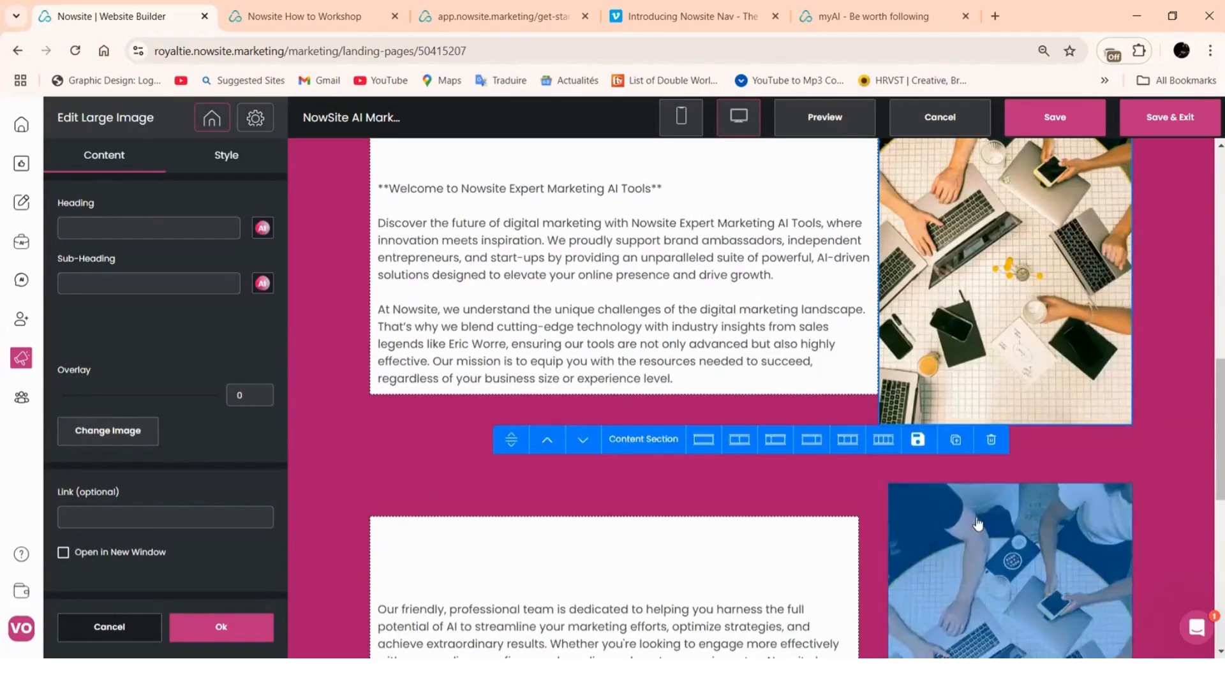
scroll(963, 504, down, 4)
scroll(952, 489, down, 1)
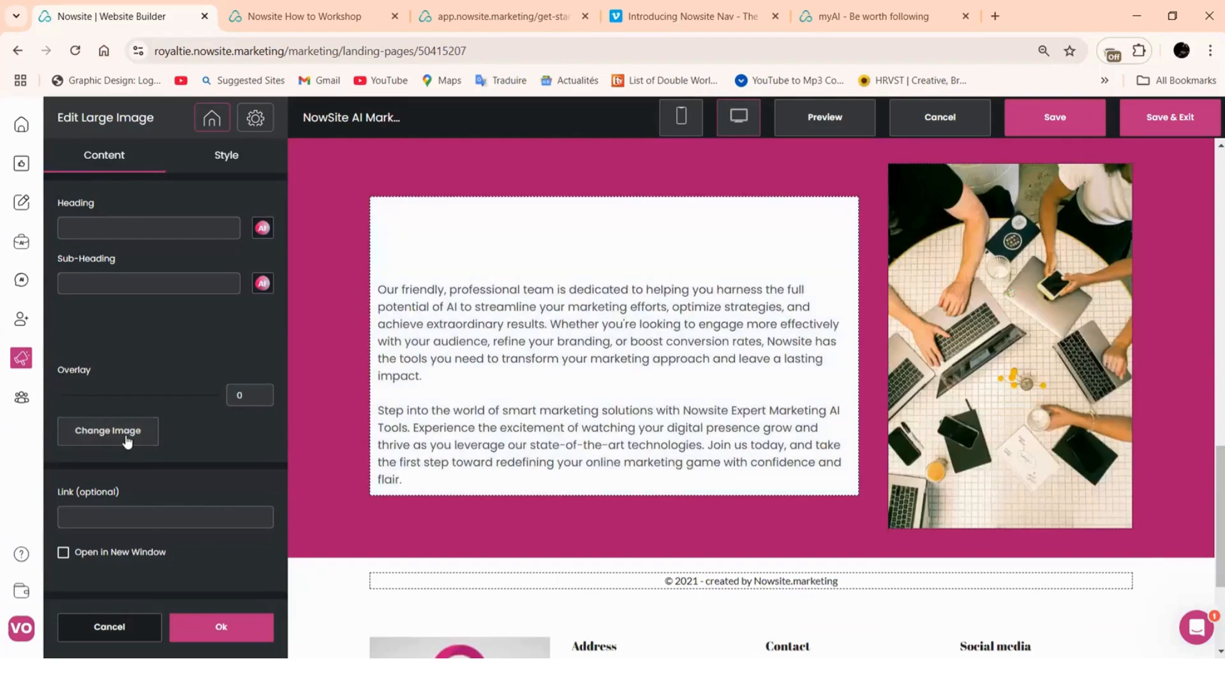
Replace the lower photo with the colour palette swatches stock photo from AI Image Search
click(107, 431)
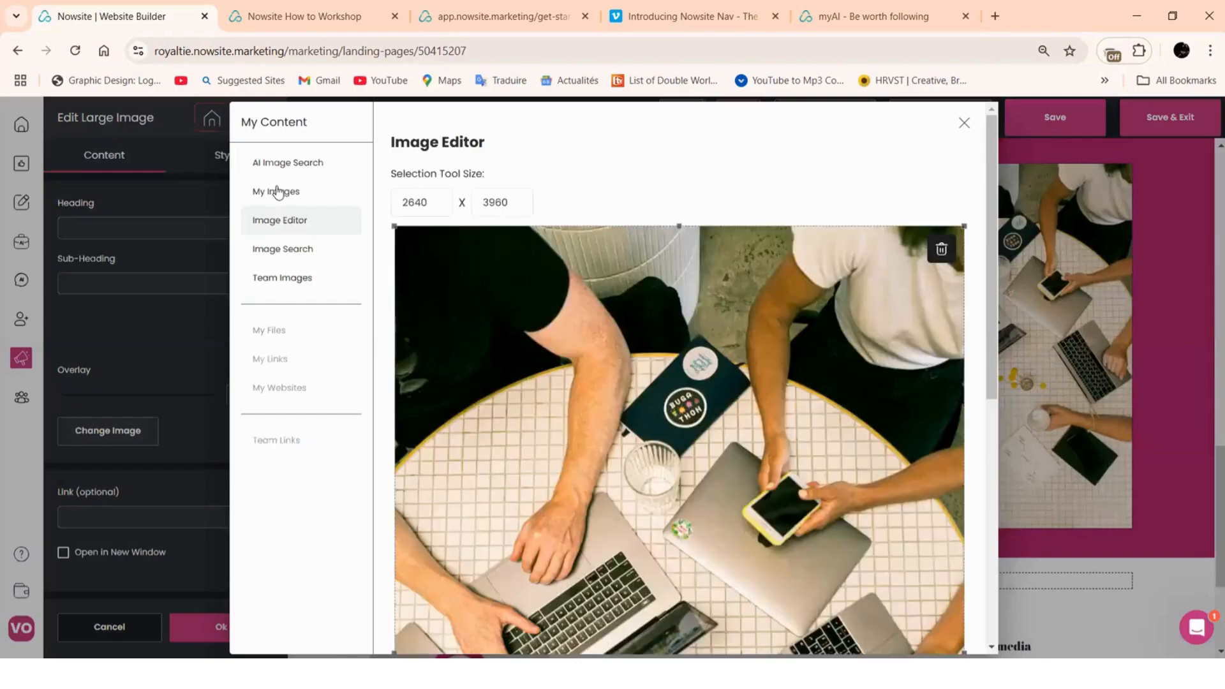
click(277, 192)
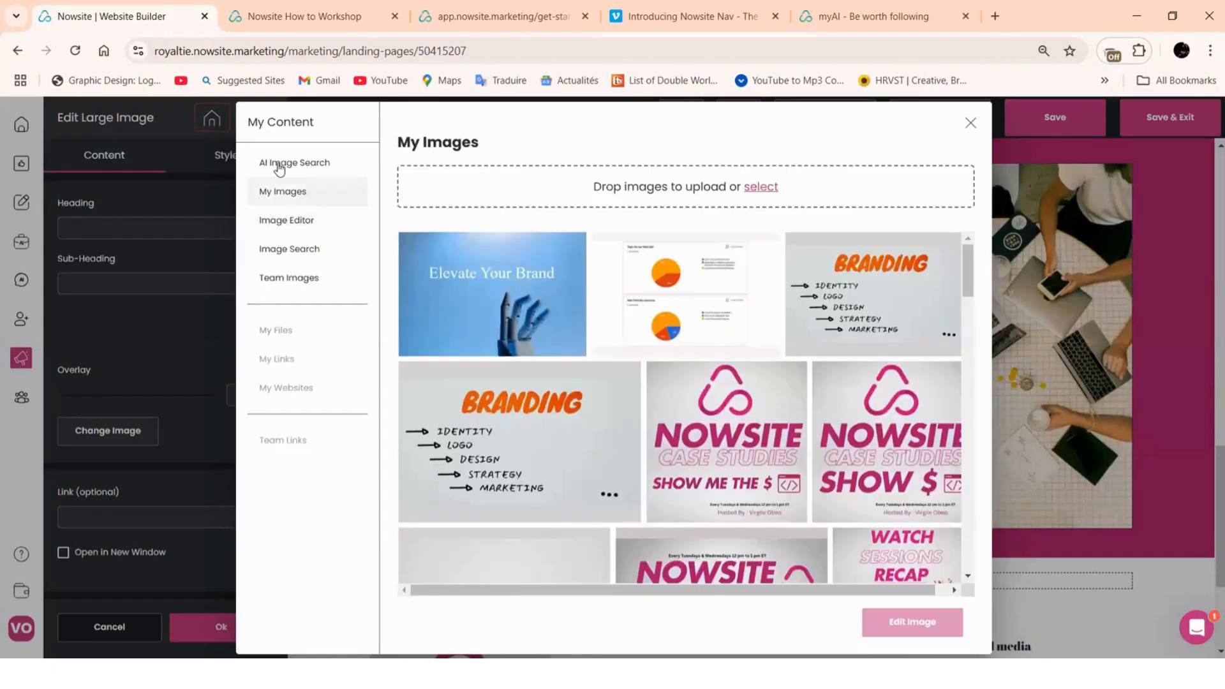
click(278, 165)
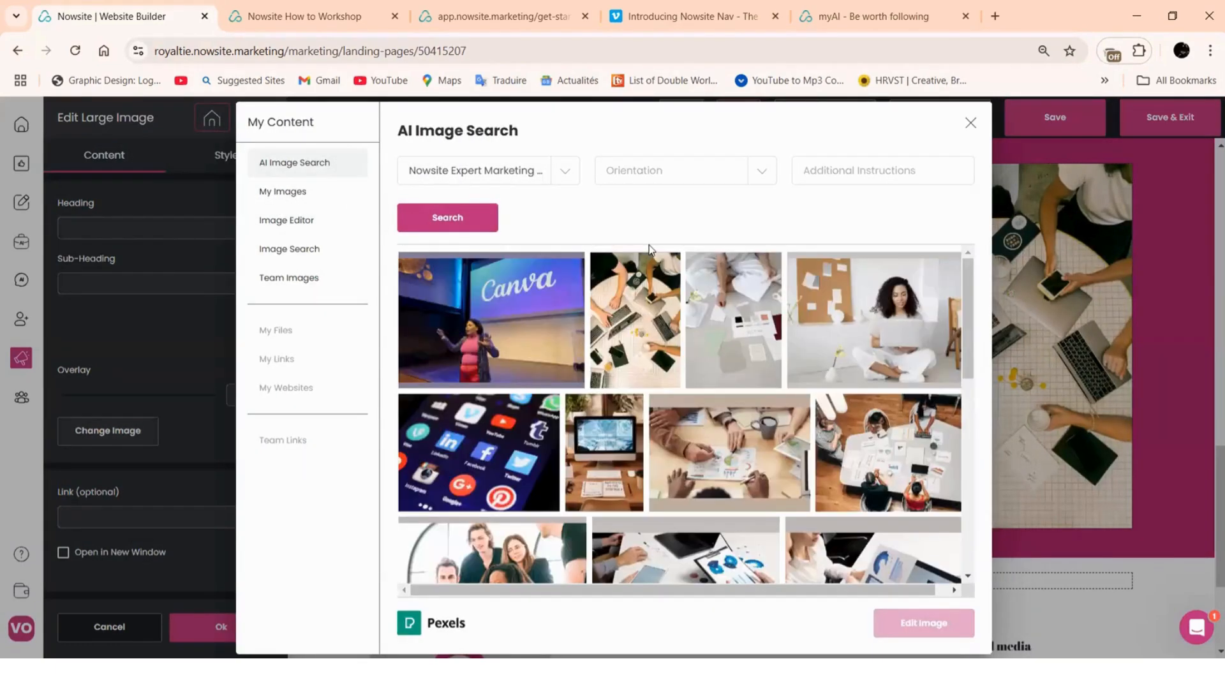
click(740, 319)
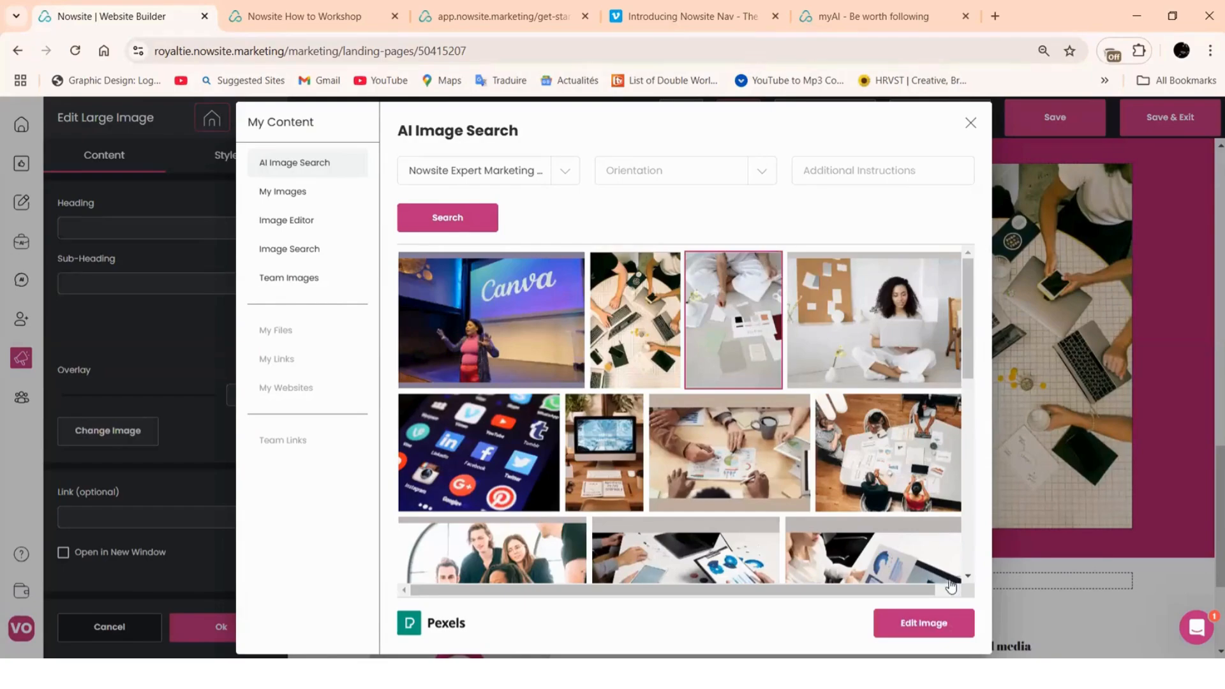
click(947, 628)
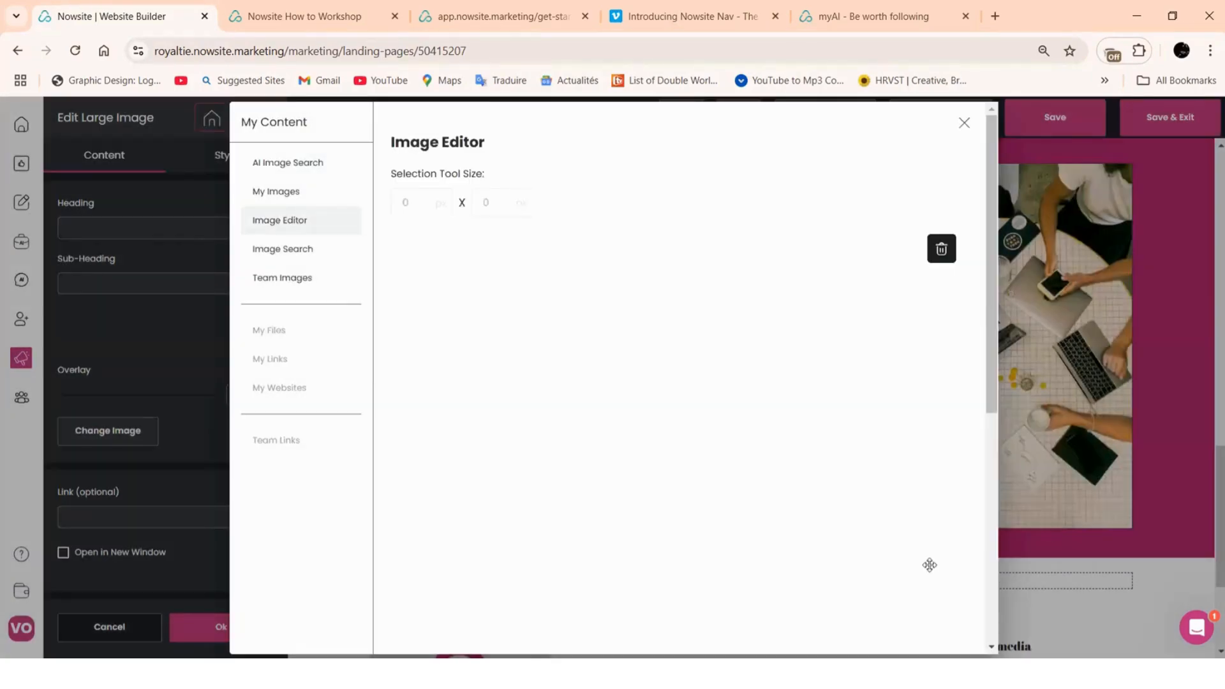
scroll(980, 602, down, 6)
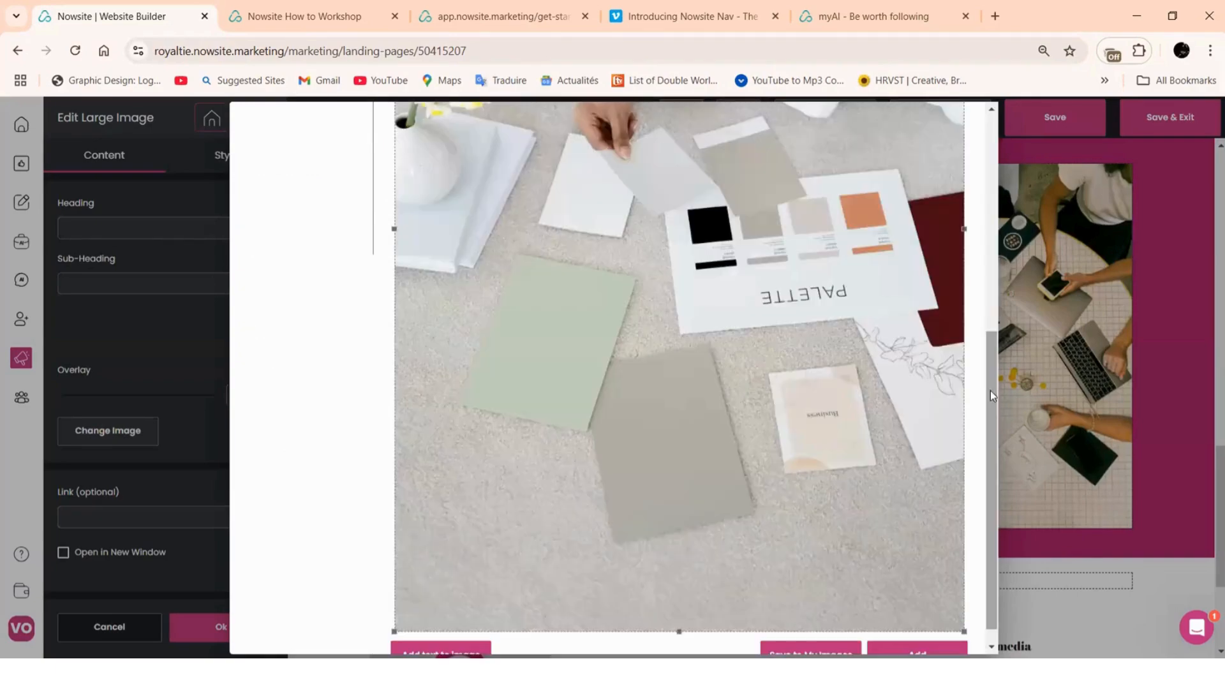
click(951, 647)
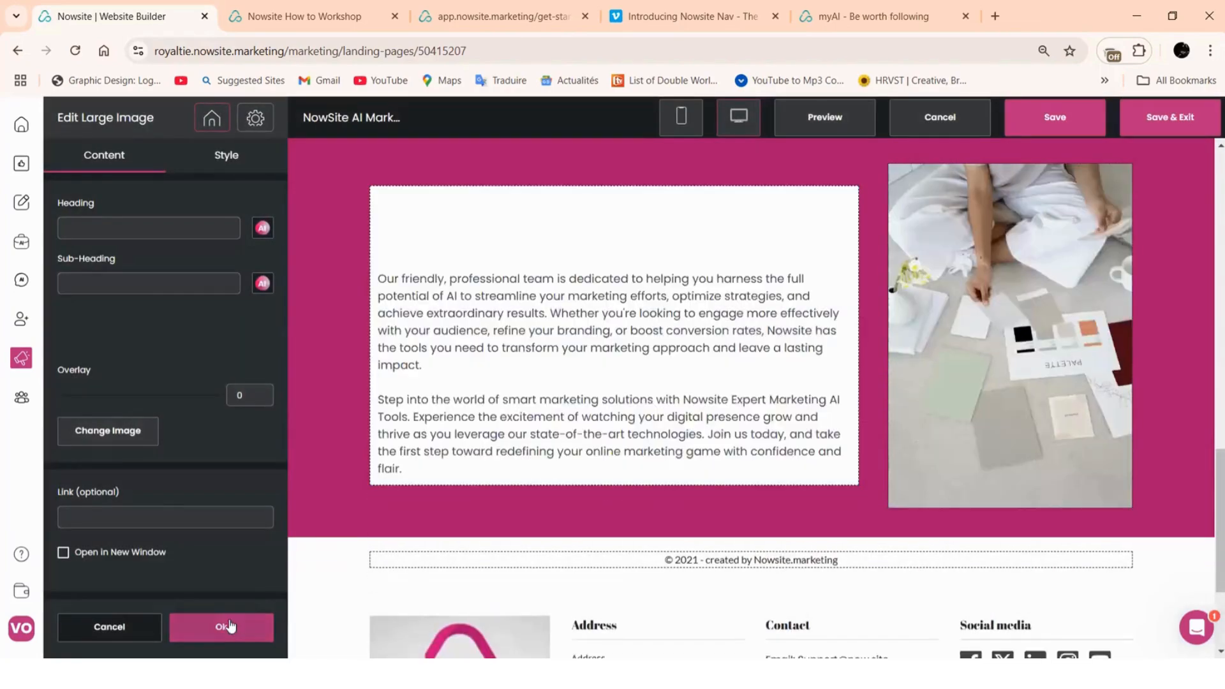
click(221, 627)
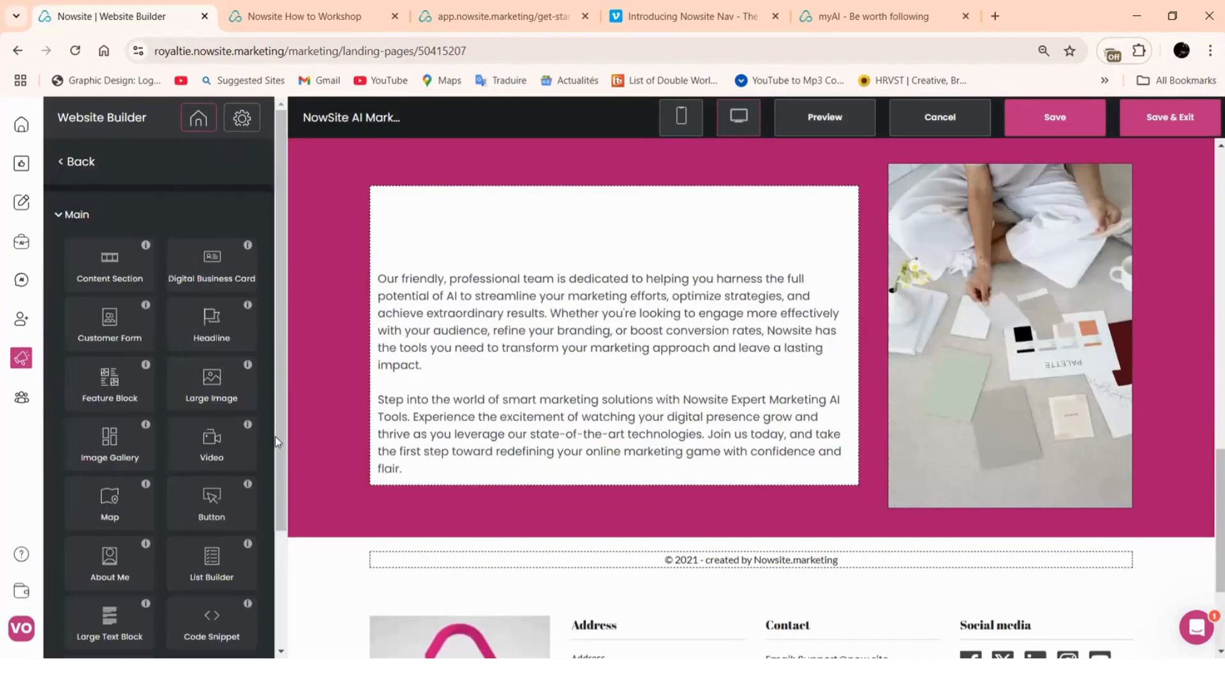
Reduce the lower 'Our friendly' section's block spacing to 0 px so its text widens
click(339, 278)
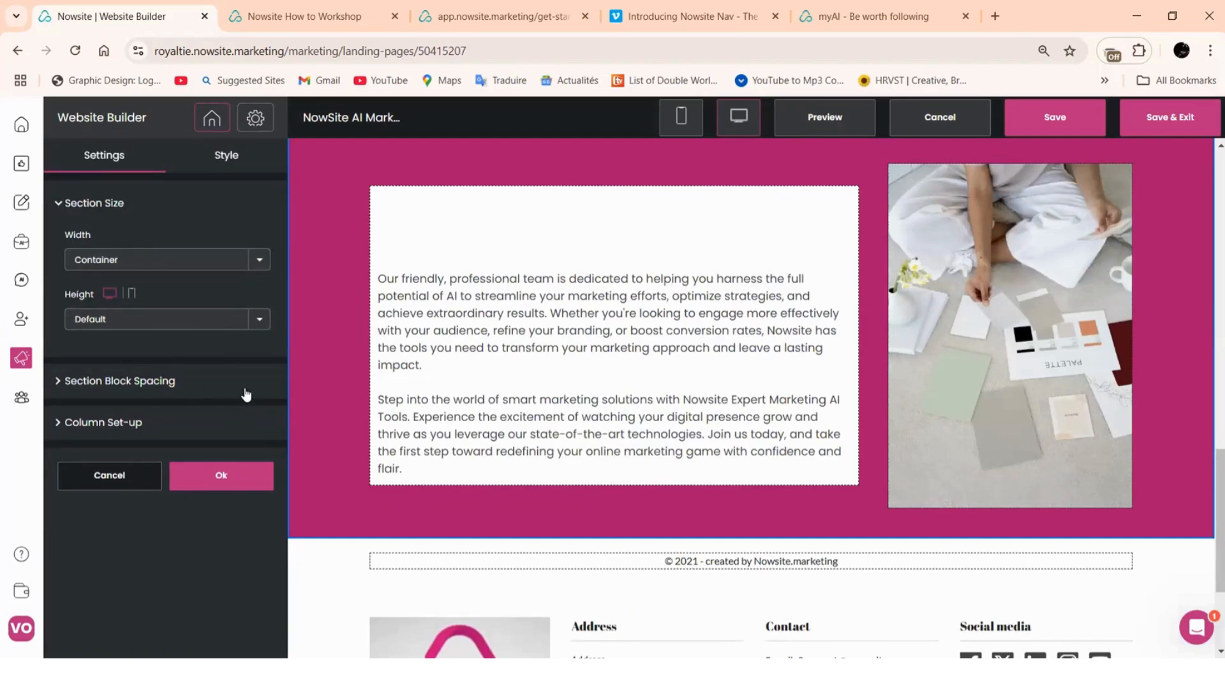
click(243, 424)
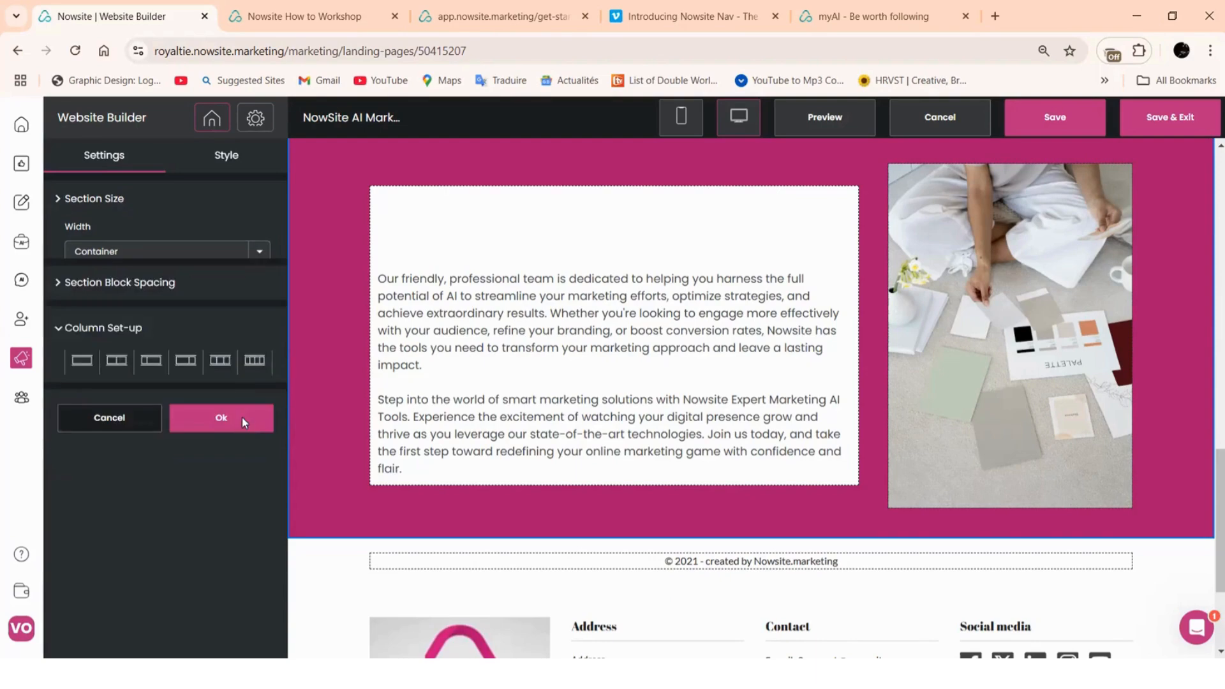
click(130, 248)
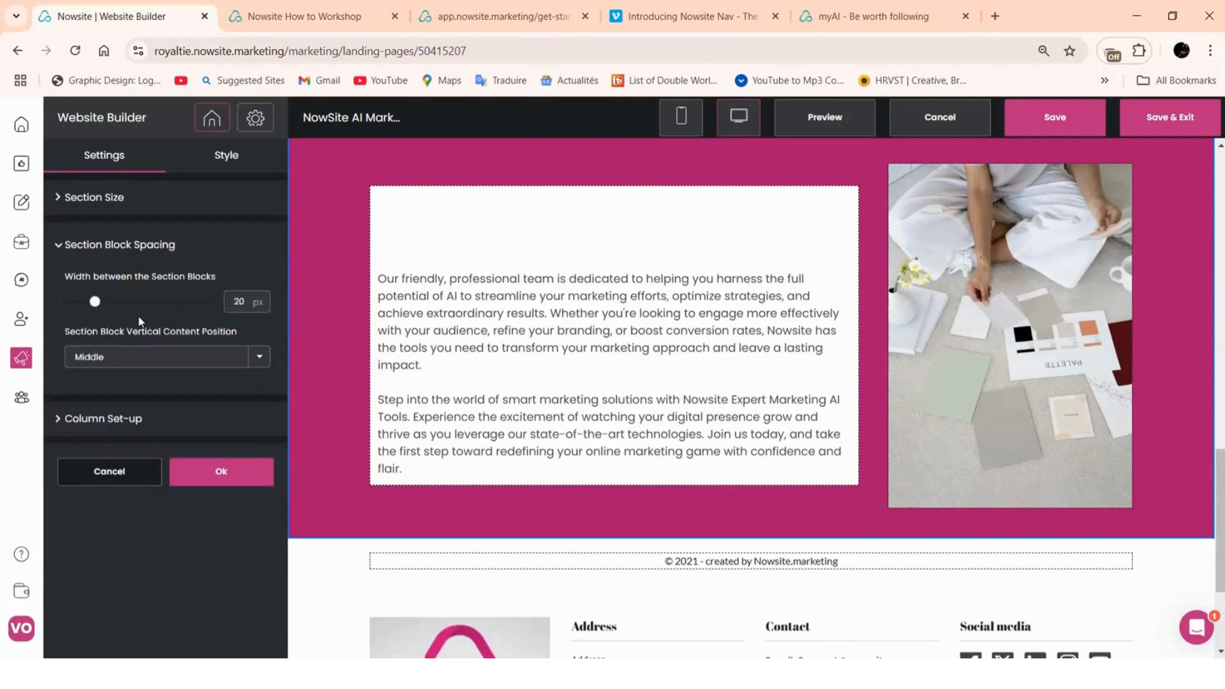
drag(96, 301, 64, 301)
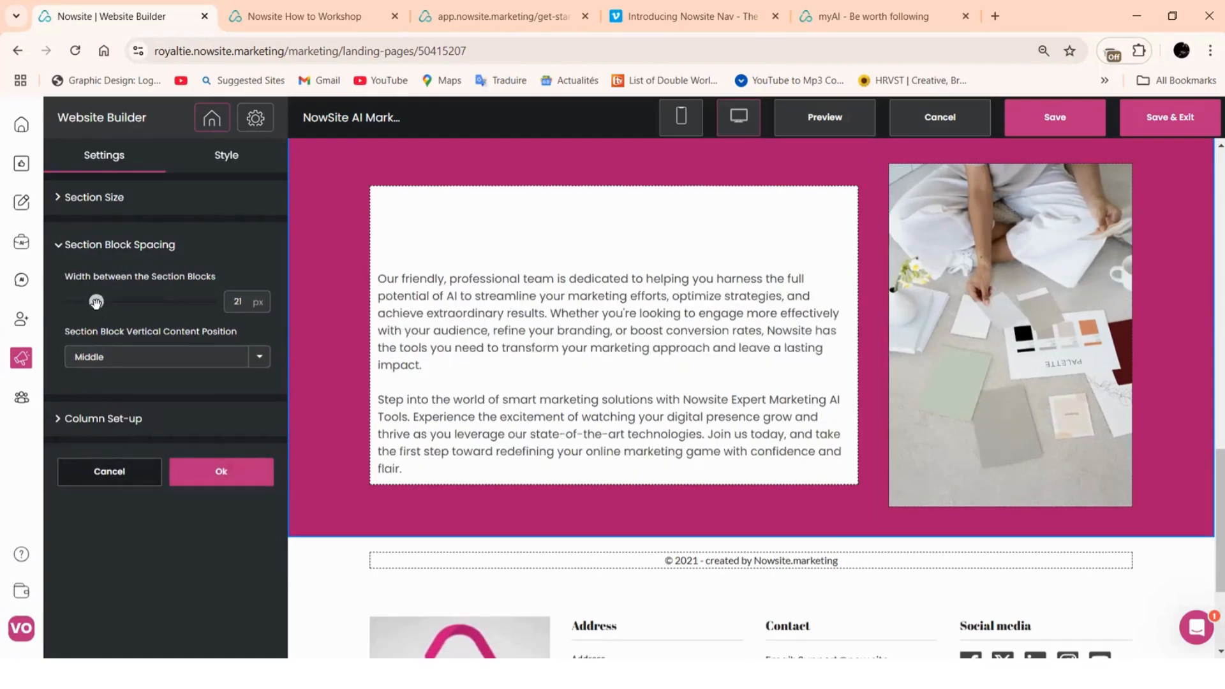
drag(97, 305, 38, 316)
click(213, 480)
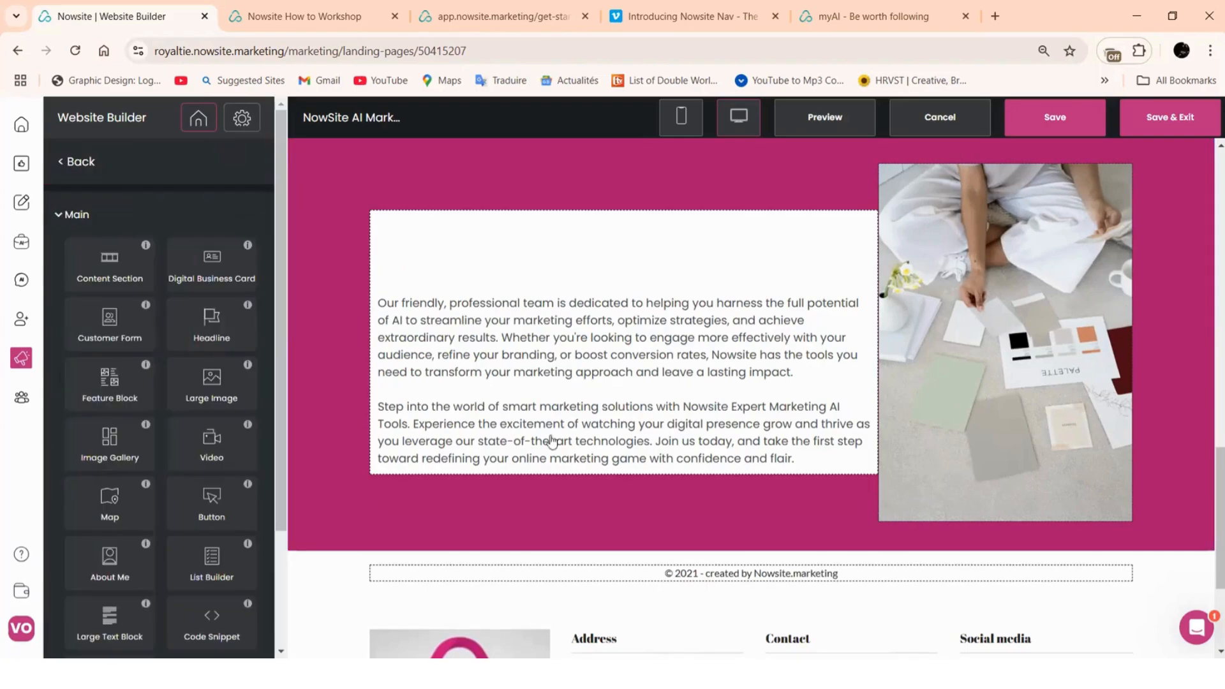
scroll(1054, 311, up, 3)
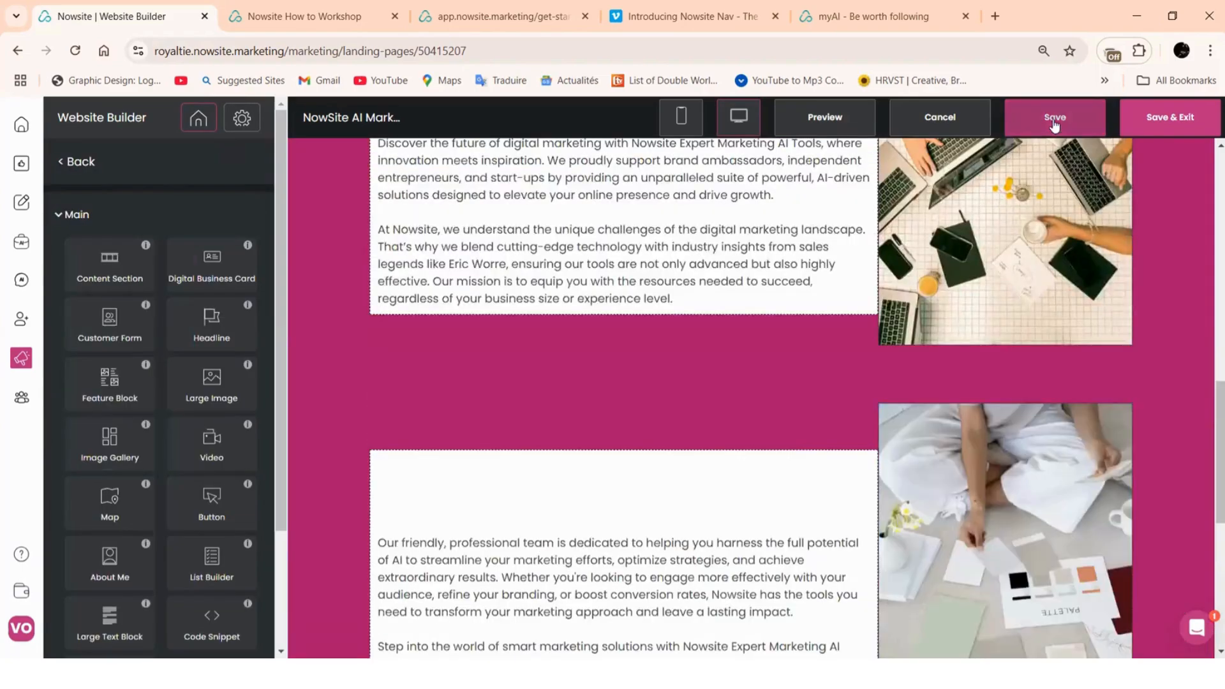
Save the website and check the updated page
click(1054, 119)
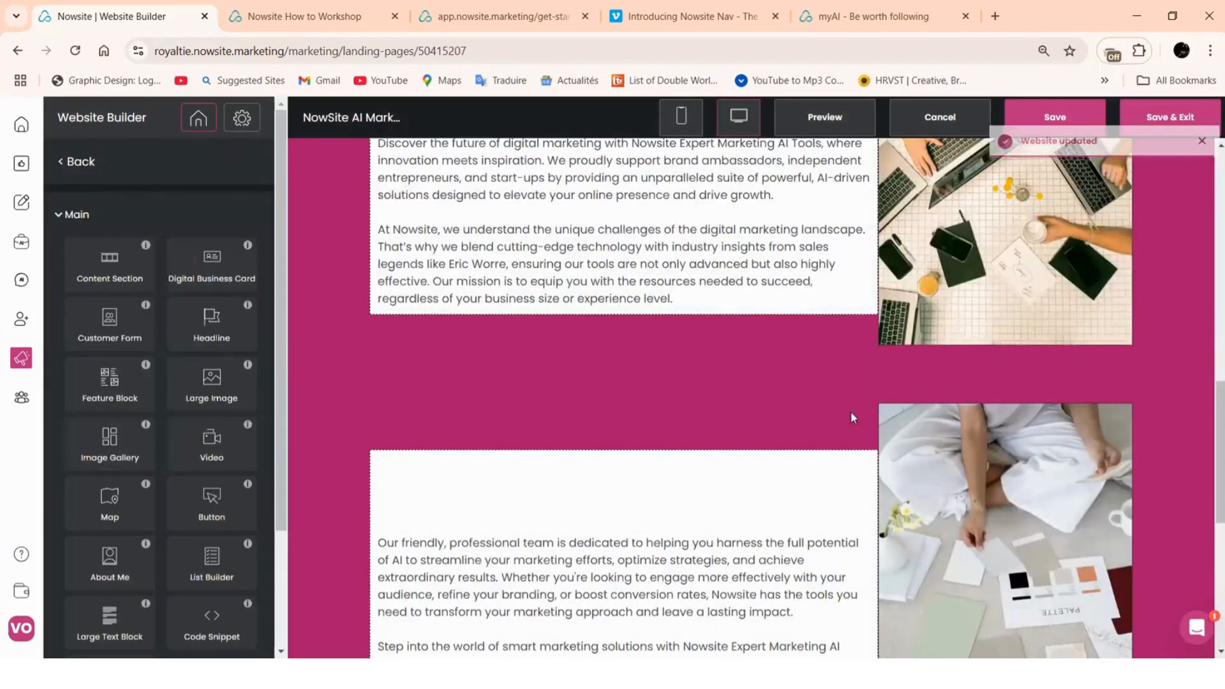
scroll(725, 407, up, 2)
scroll(725, 407, down, 6)
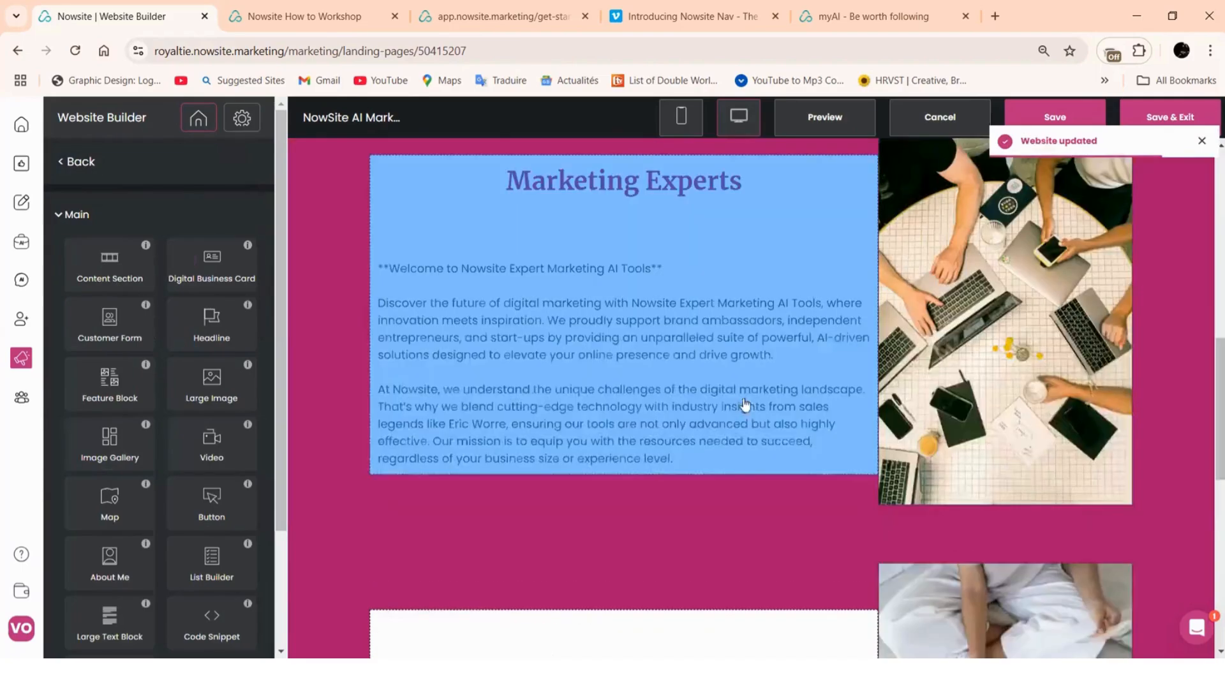
scroll(730, 345, down, 2)
scroll(732, 351, down, 6)
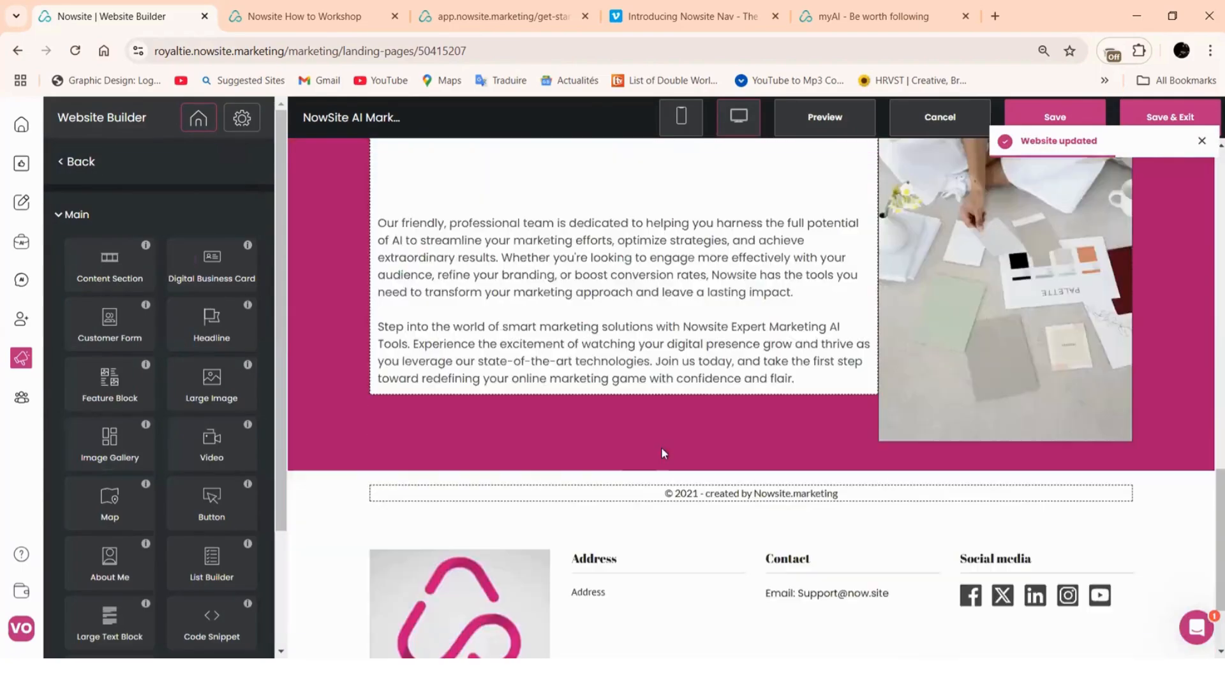
scroll(490, 459, up, 3)
scroll(490, 458, up, 3)
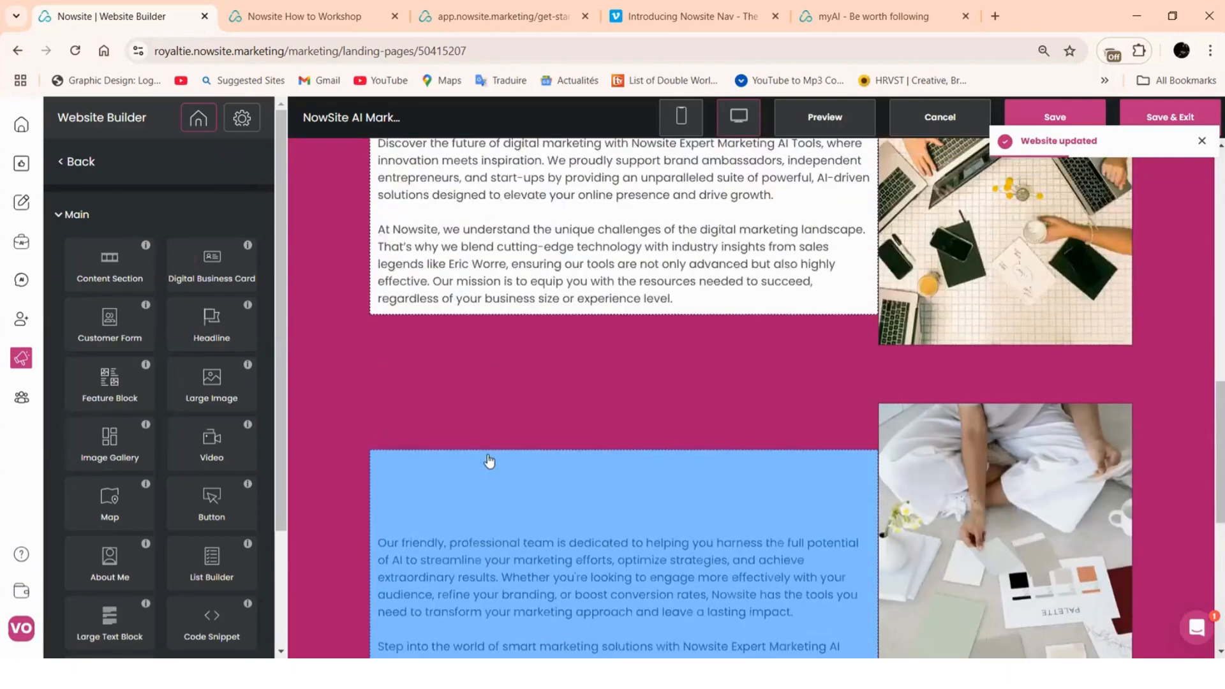
Insert a 'Learn More' button below the first section, linked to the Nowsite Affiliate Link
drag(357, 453, 631, 371)
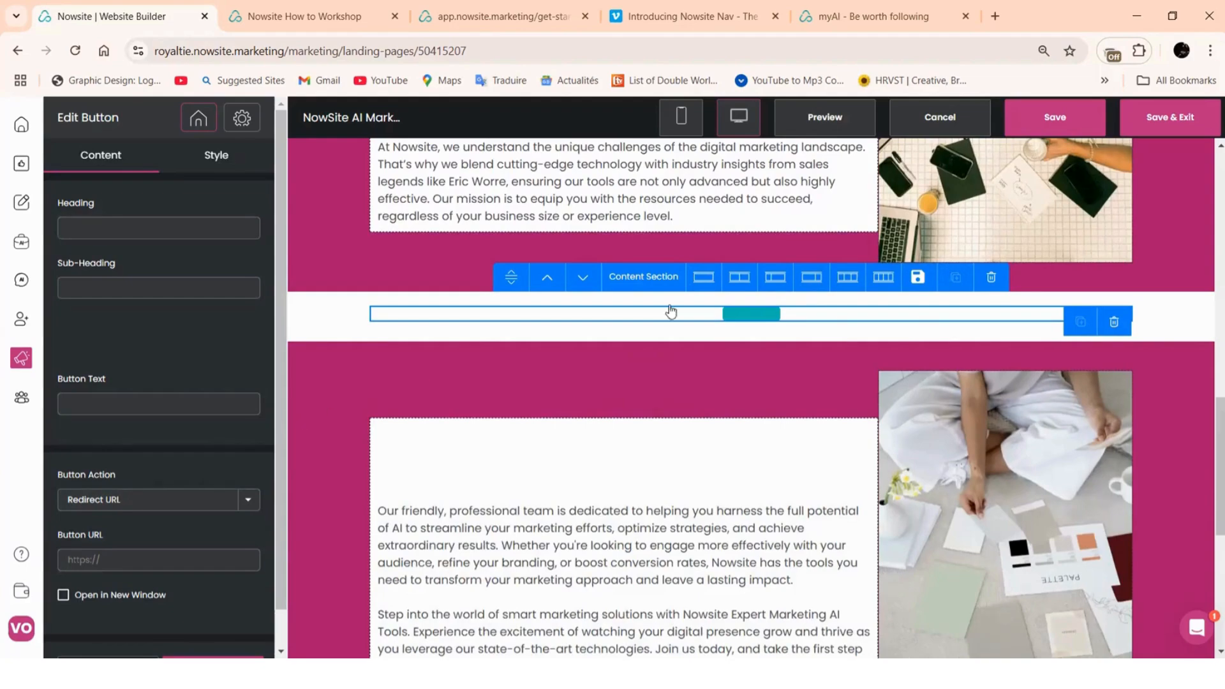
scroll(671, 311, up, 7)
scroll(771, 282, down, 7)
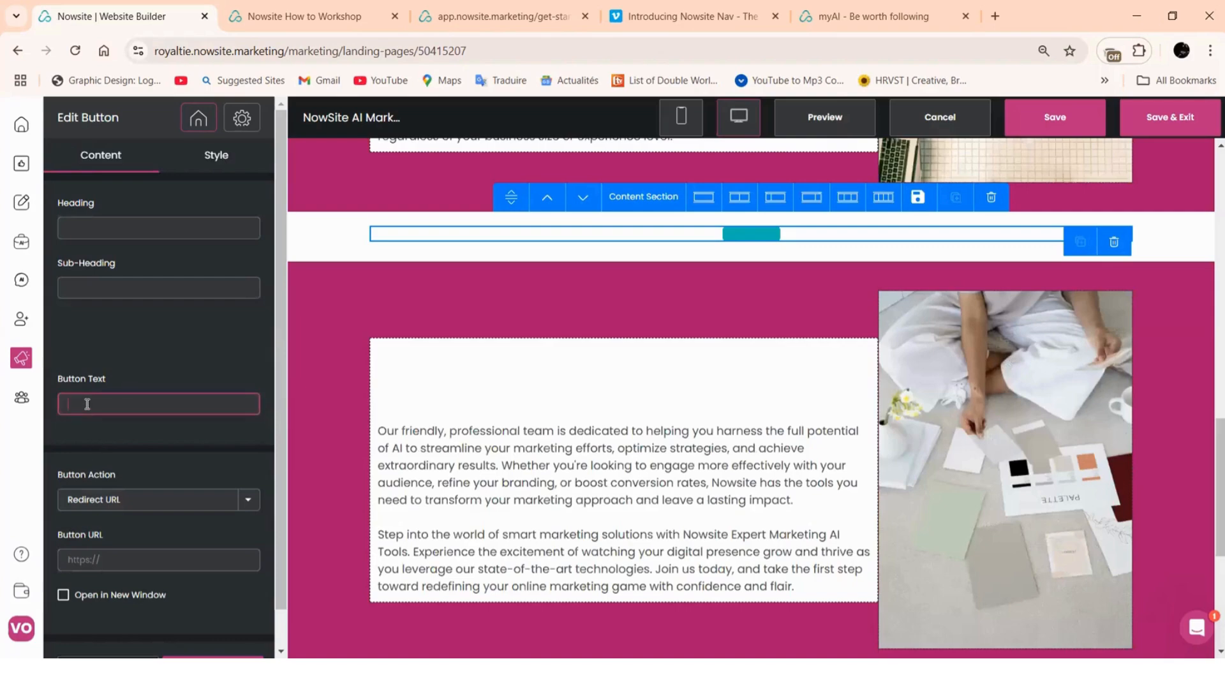
text(Le)
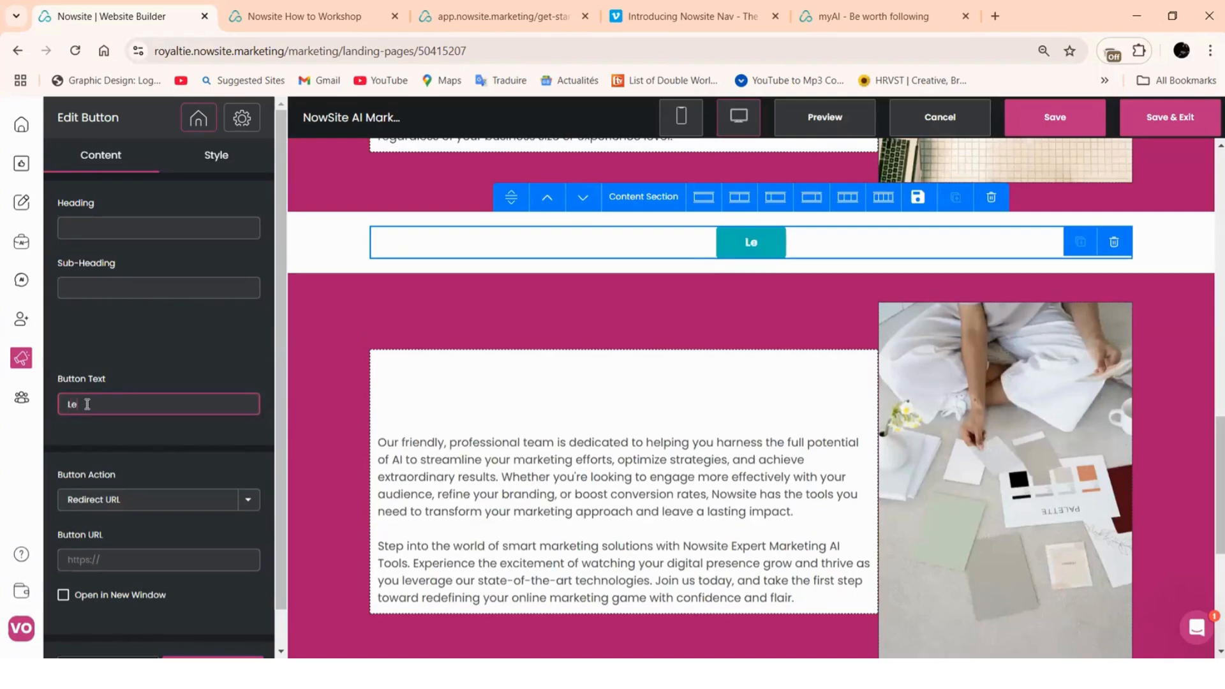
text(arn More)
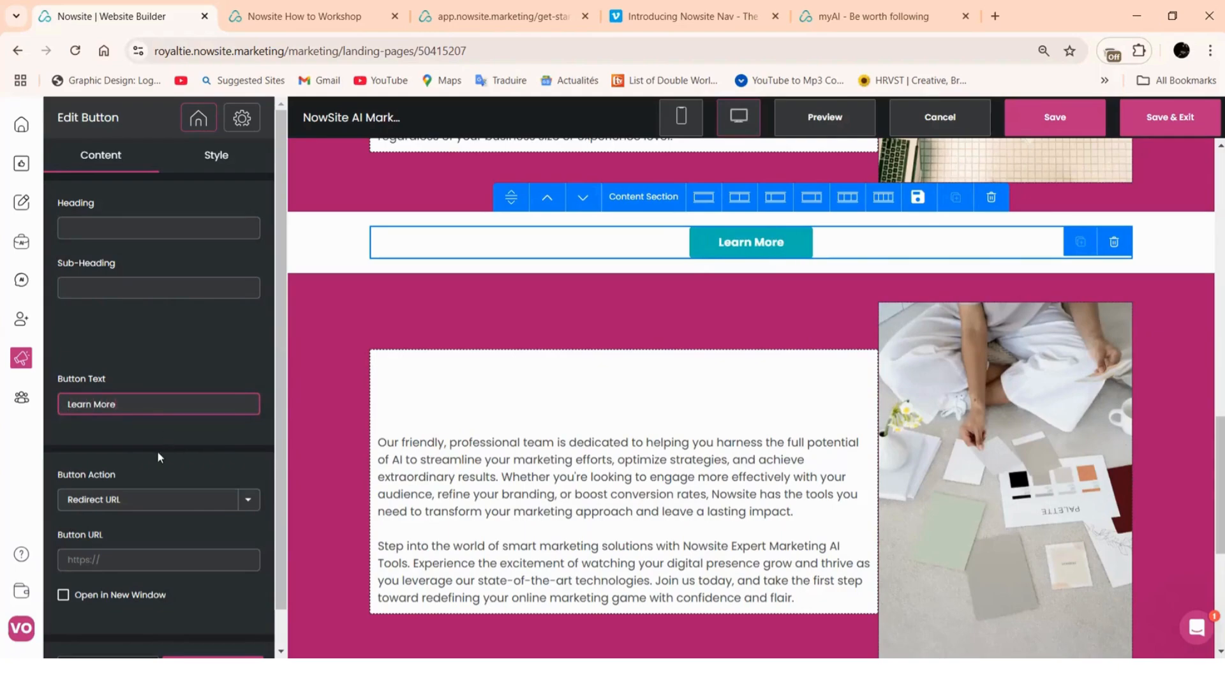
scroll(168, 504, down, 1)
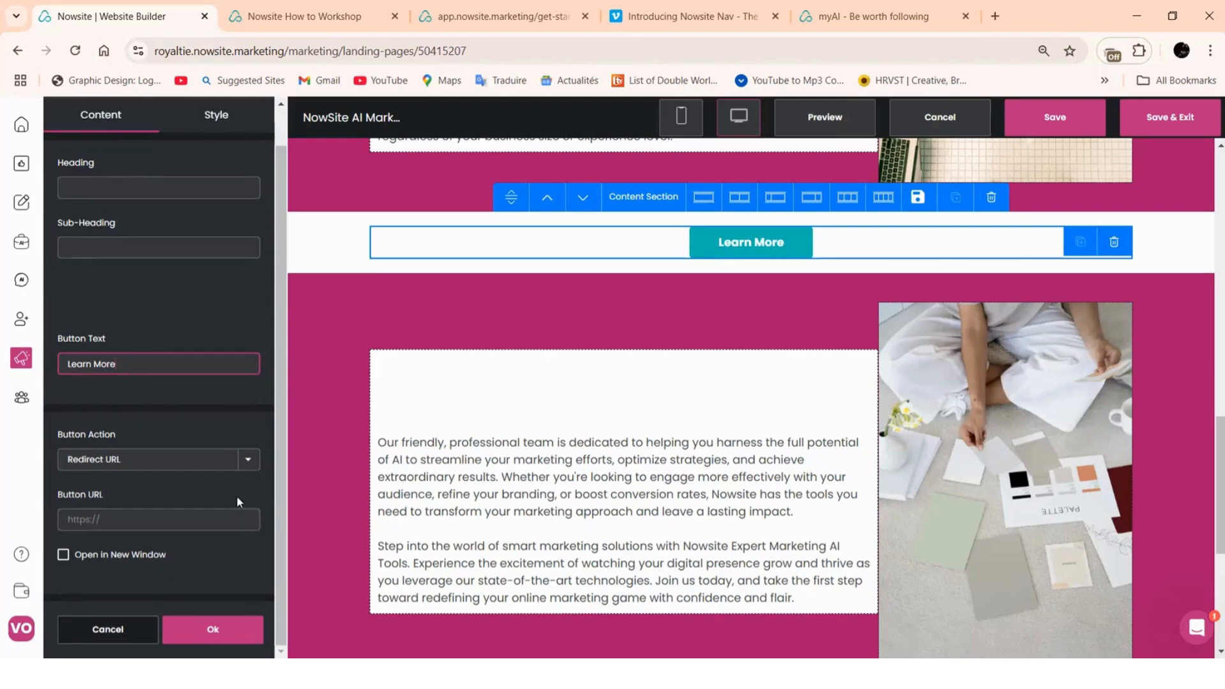
click(248, 460)
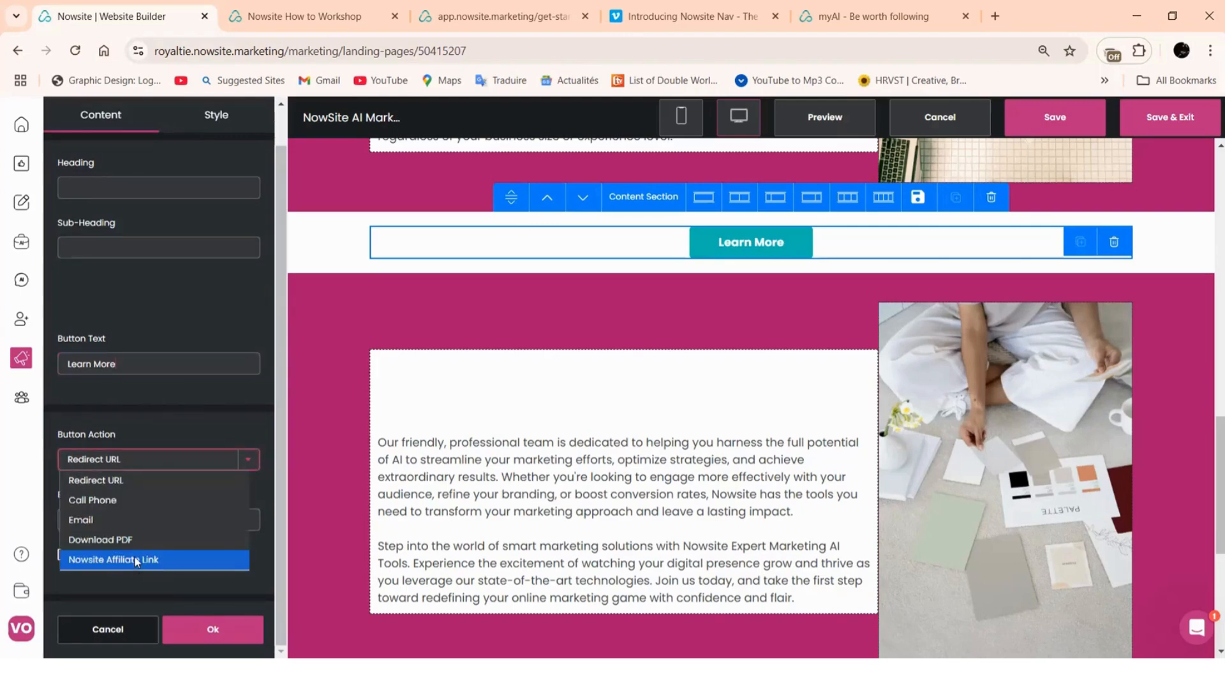
click(136, 561)
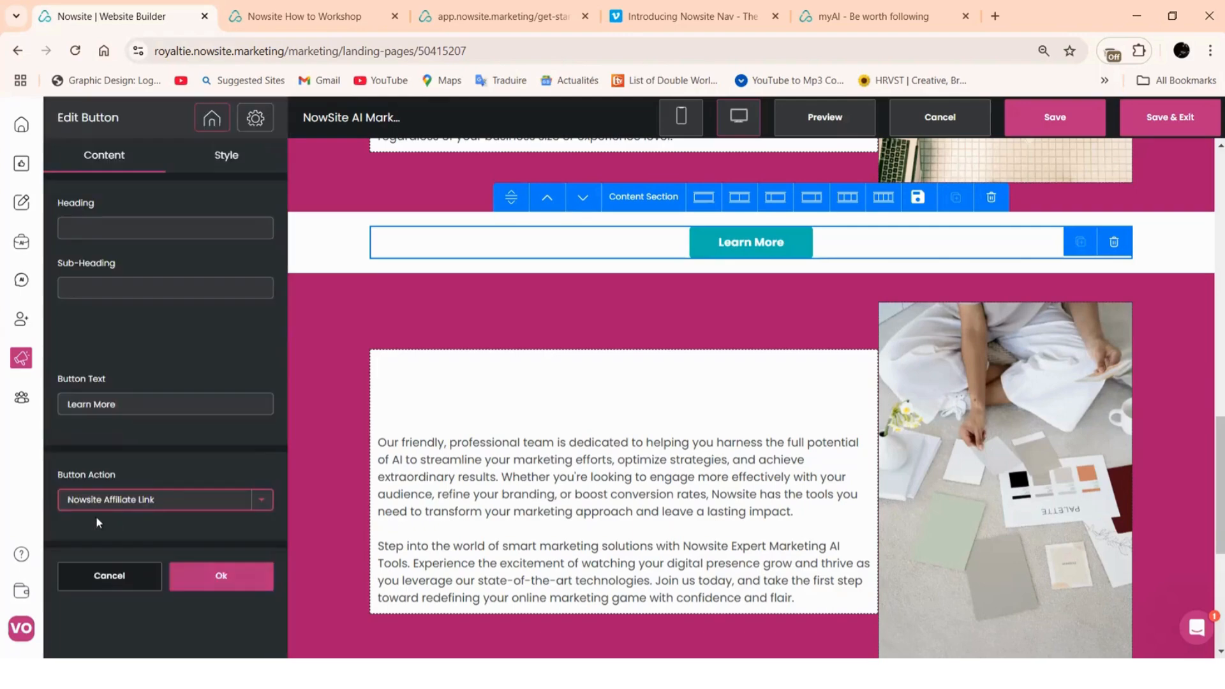
click(211, 577)
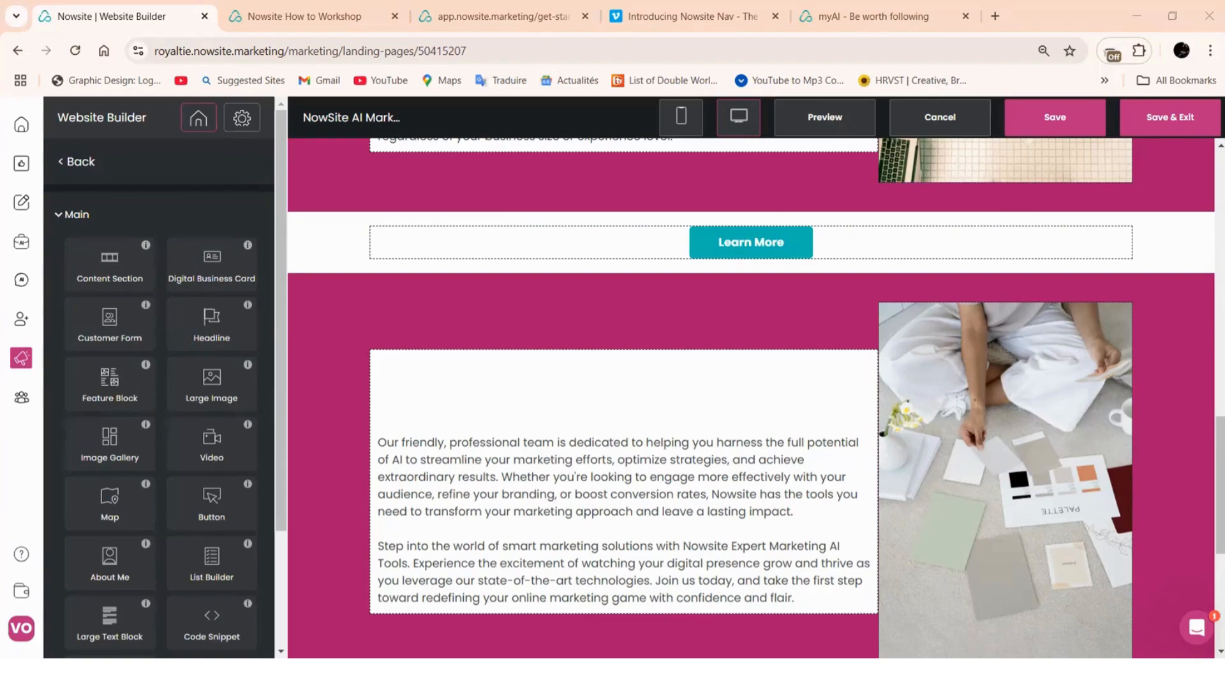
Change the Learn More button colour from #00b9b5 to #aa166c
click(713, 245)
click(217, 155)
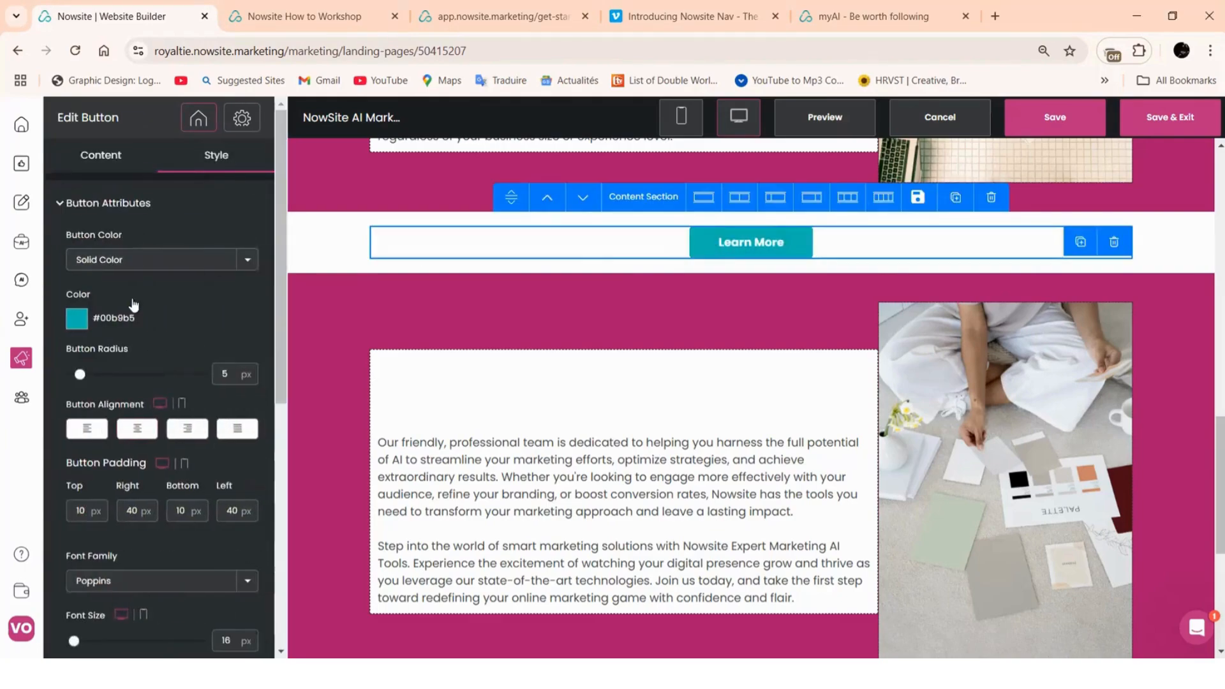
click(81, 328)
drag(195, 476, 142, 478)
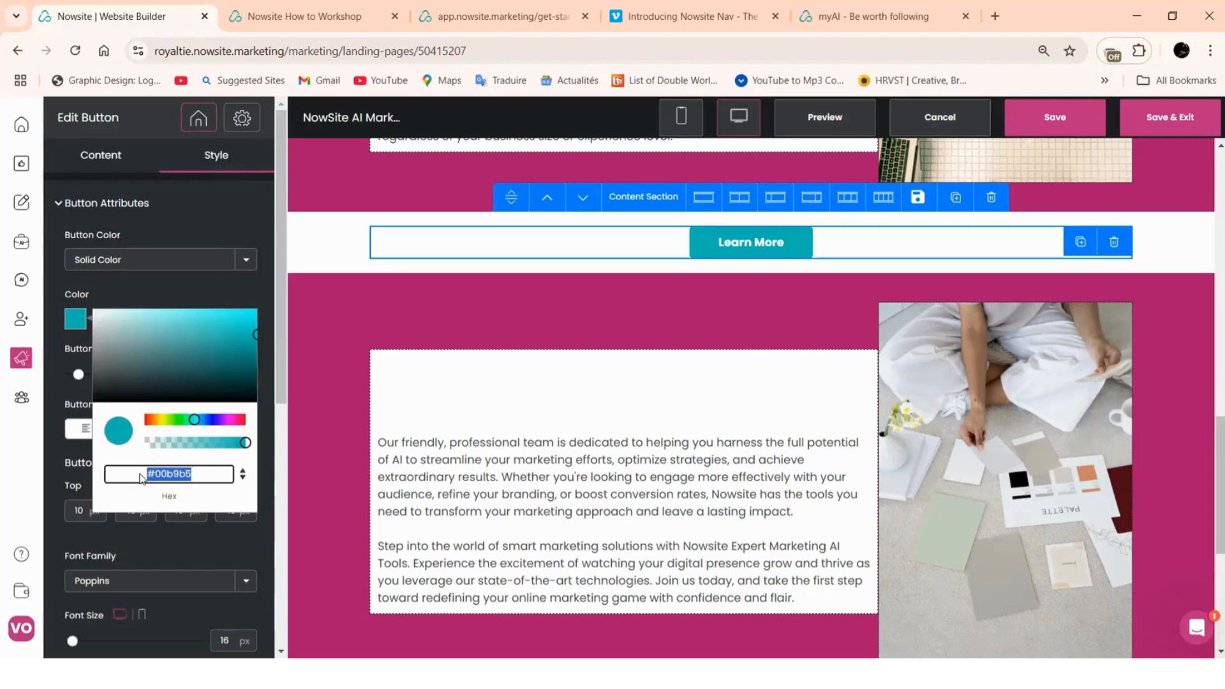
right_click(159, 479)
click(191, 192)
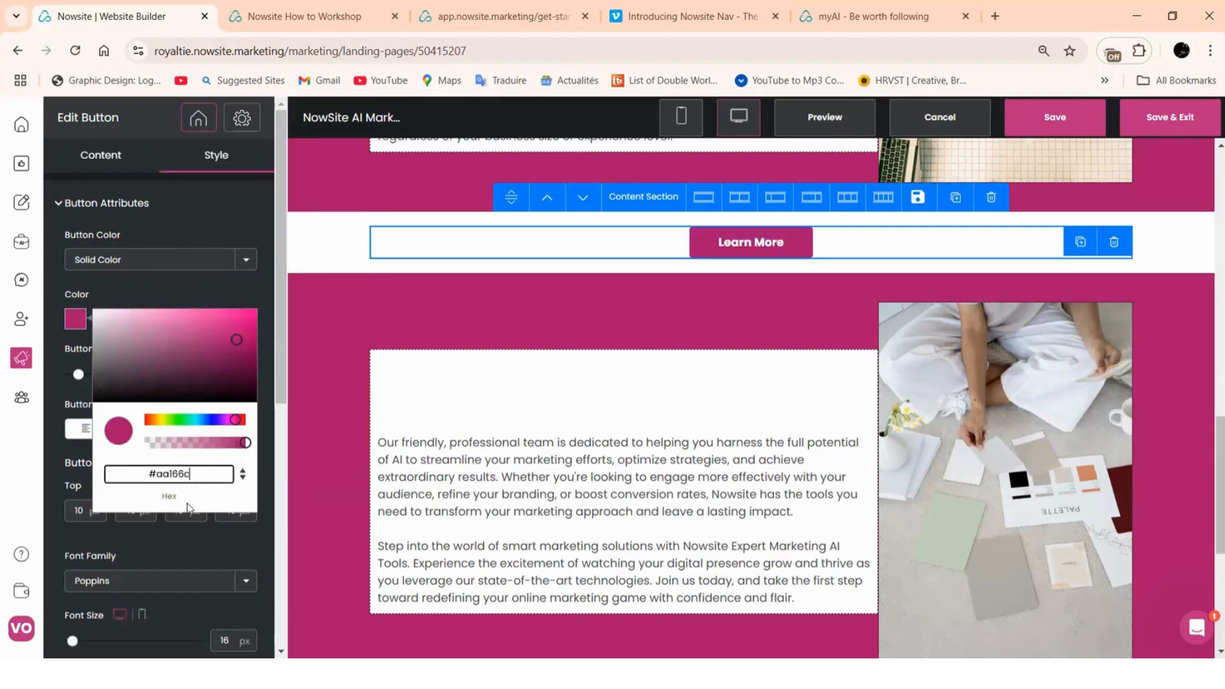
scroll(190, 562, down, 1)
scroll(189, 573, down, 6)
click(192, 629)
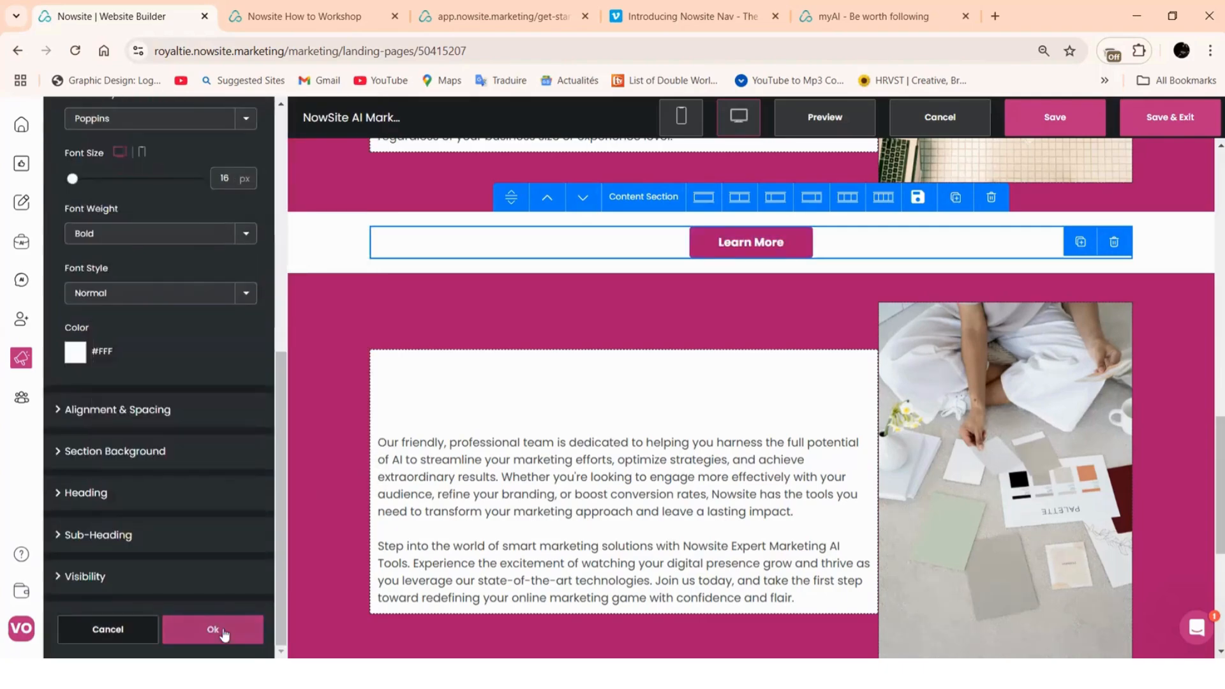
Review the page and select the footer copyright line
scroll(717, 456, up, 15)
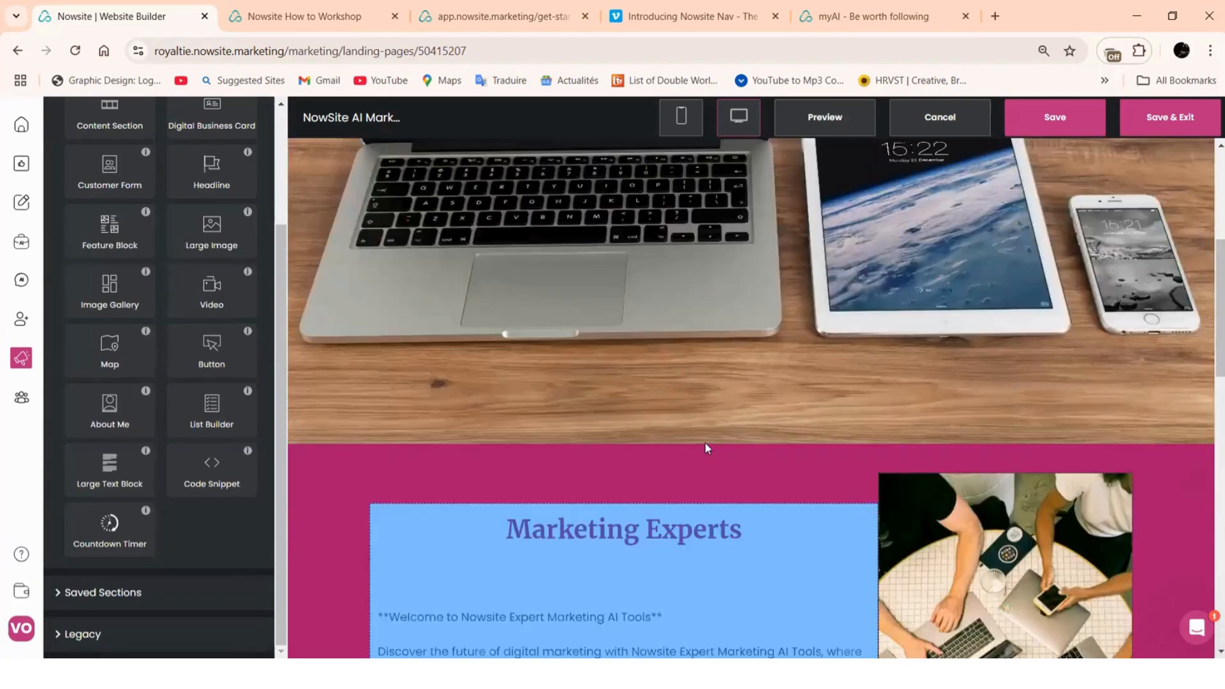
scroll(814, 227, down, 15)
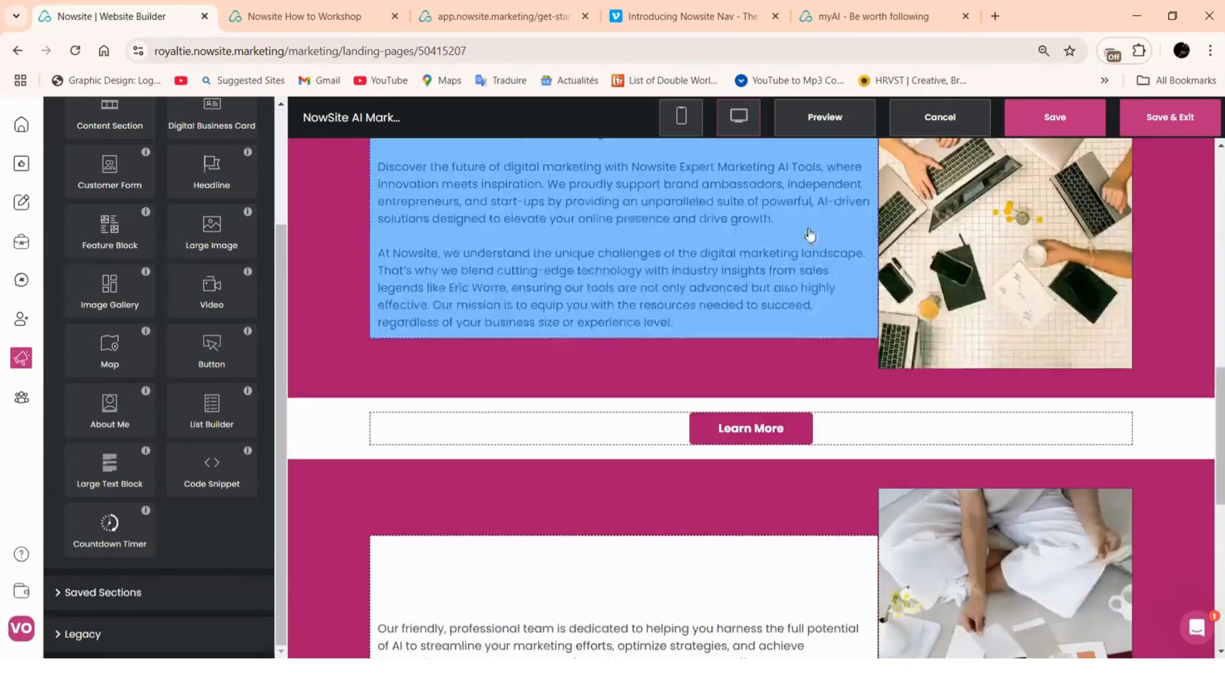
scroll(805, 239, down, 7)
scroll(641, 231, down, 1)
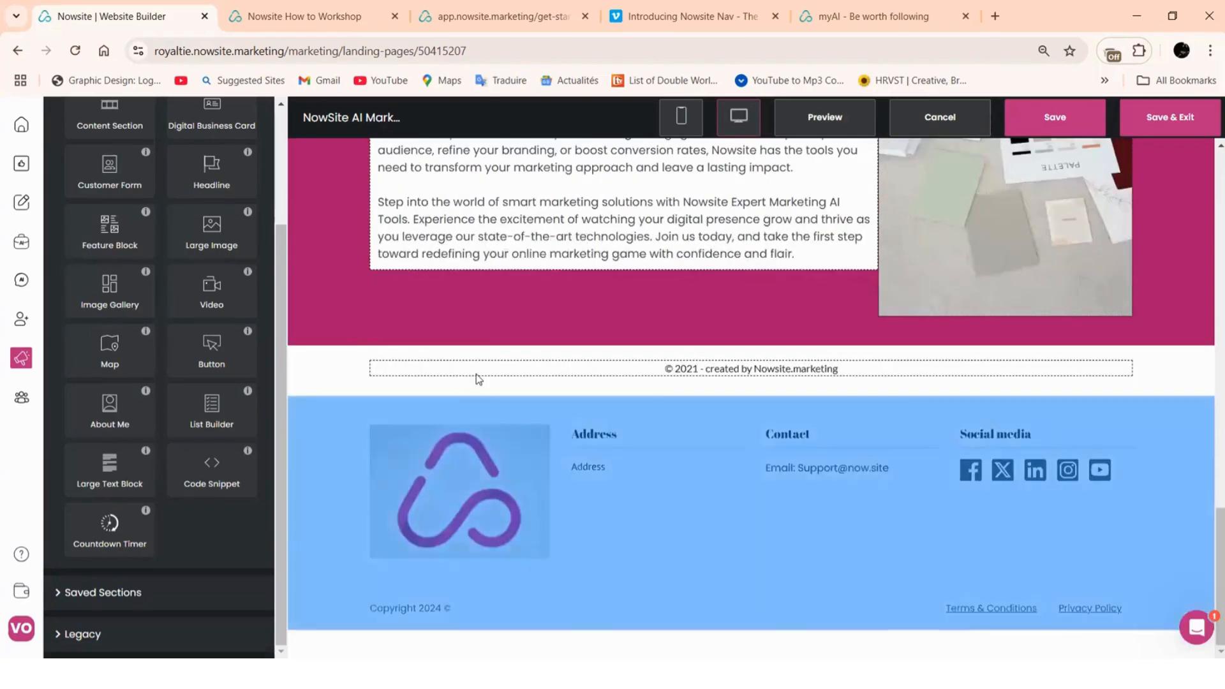
scroll(638, 230, up, 8)
scroll(929, 192, up, 5)
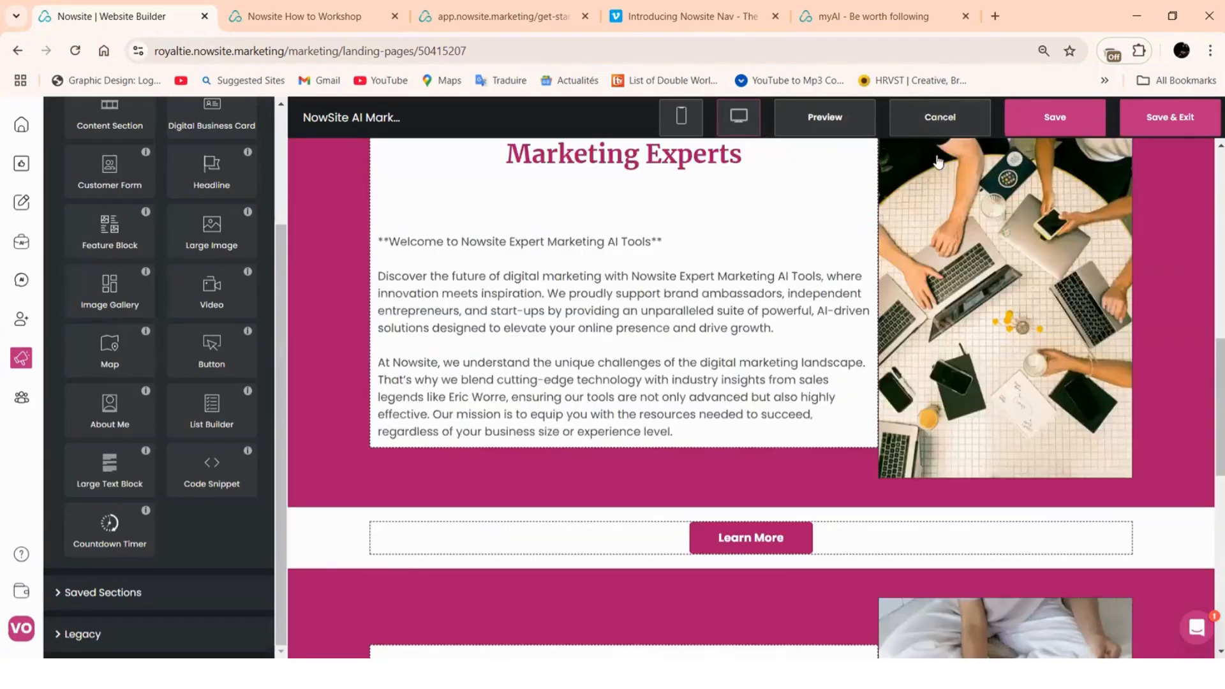
scroll(822, 459, down, 8)
scroll(822, 459, down, 5)
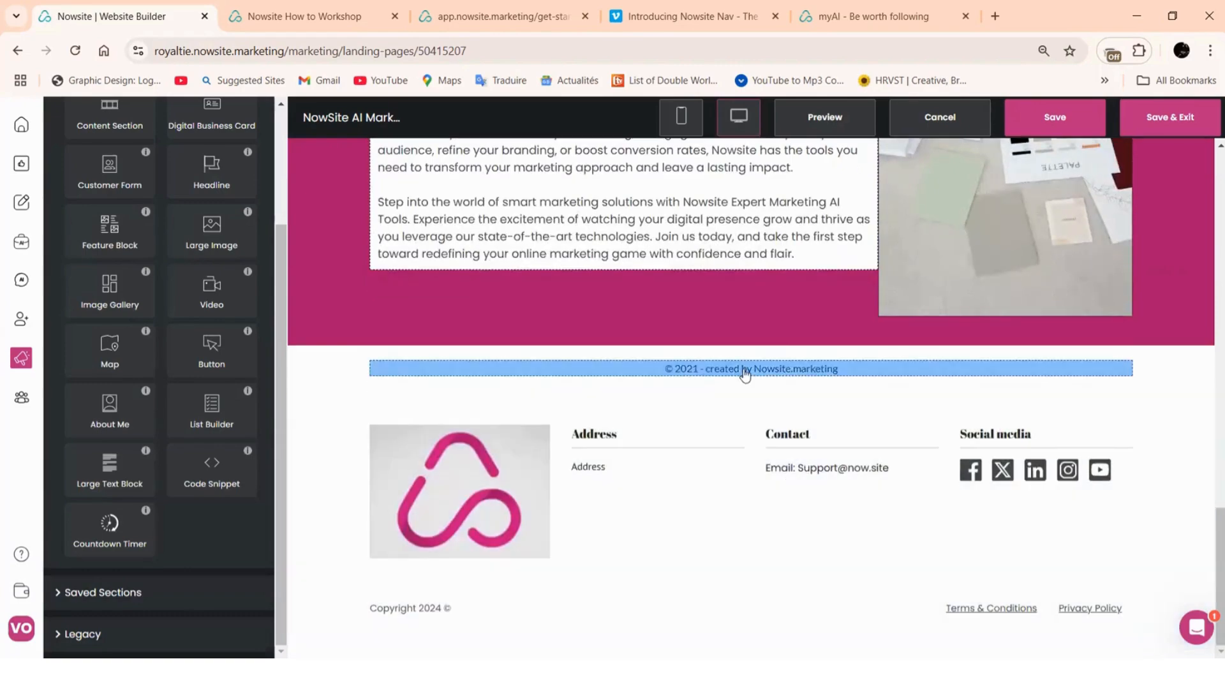
click(745, 372)
Change the footer heading colour from #242424 to #aa166c
click(231, 163)
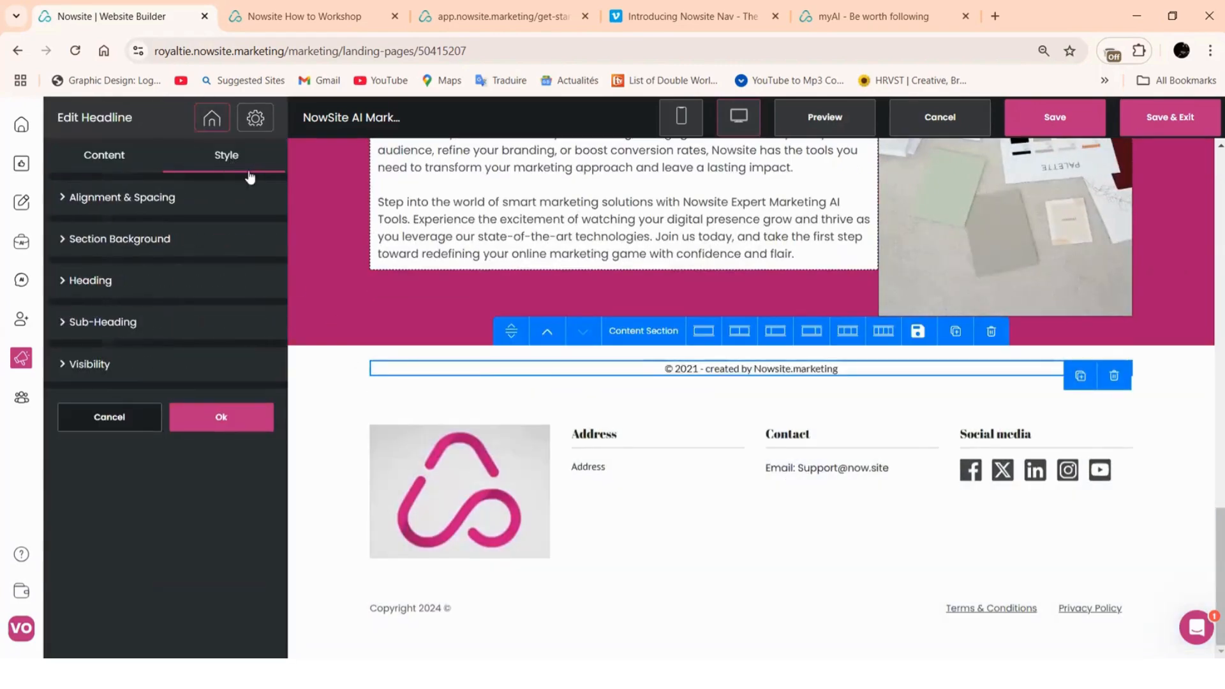
click(121, 284)
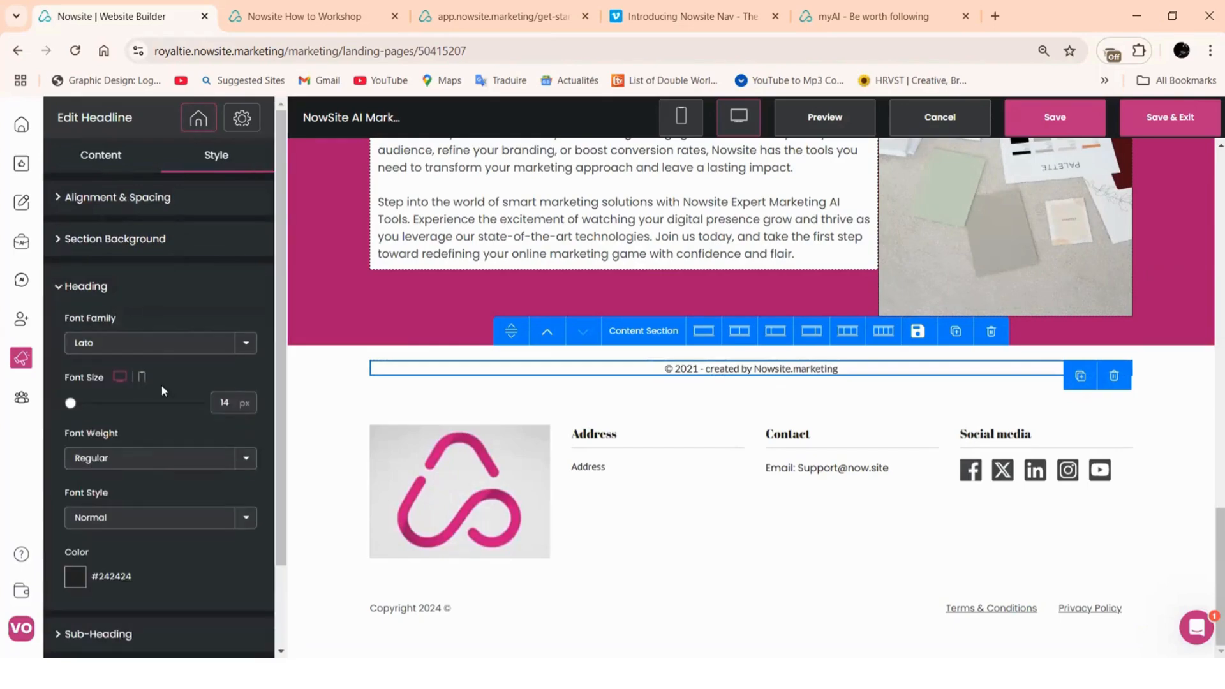
click(87, 576)
click(130, 618)
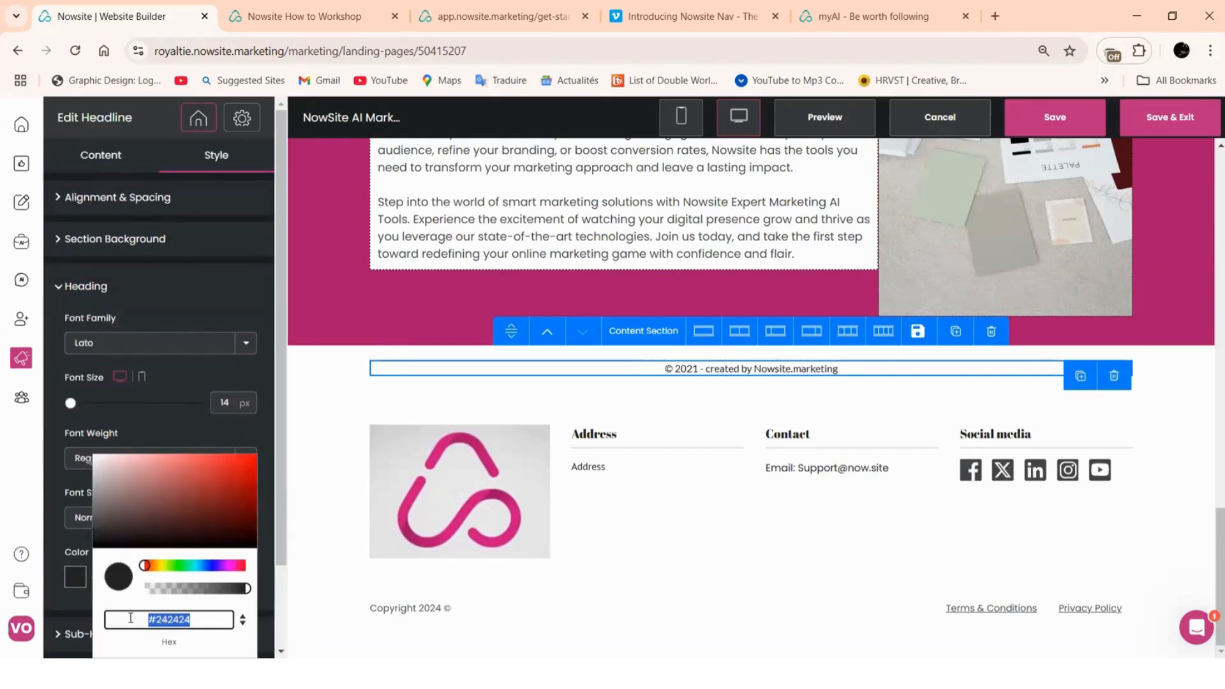
right_click(164, 617)
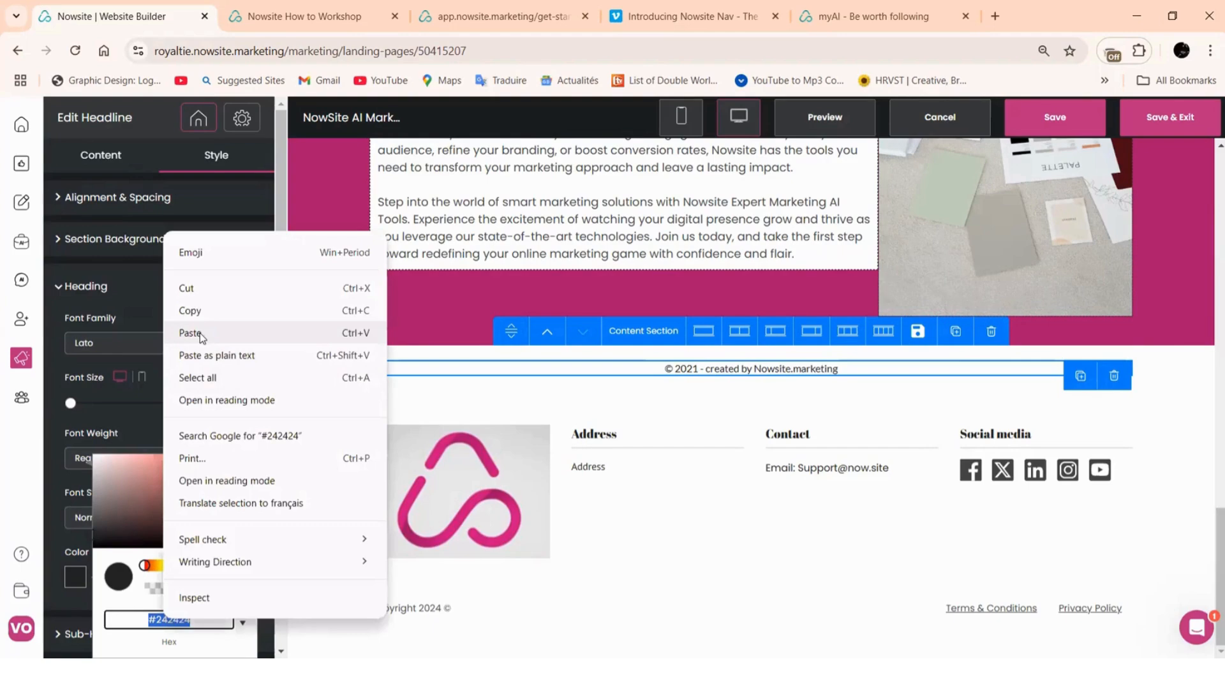
click(200, 333)
click(171, 318)
scroll(217, 603, down, 2)
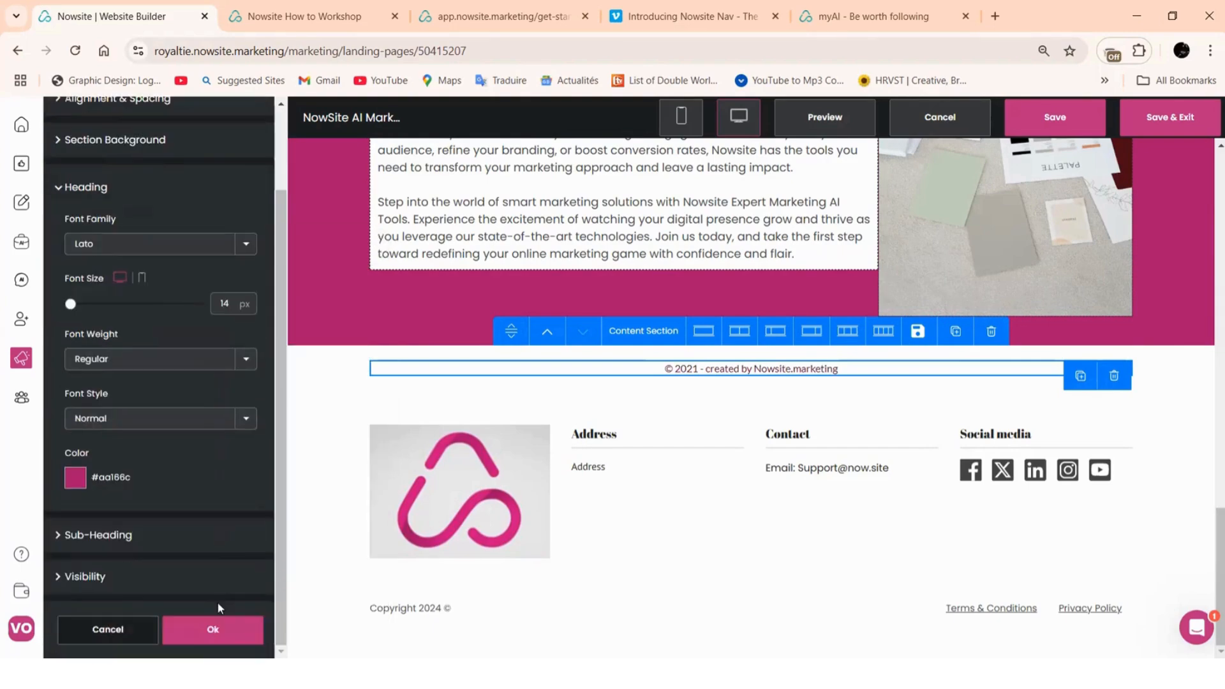
click(194, 640)
scroll(760, 415, up, 10)
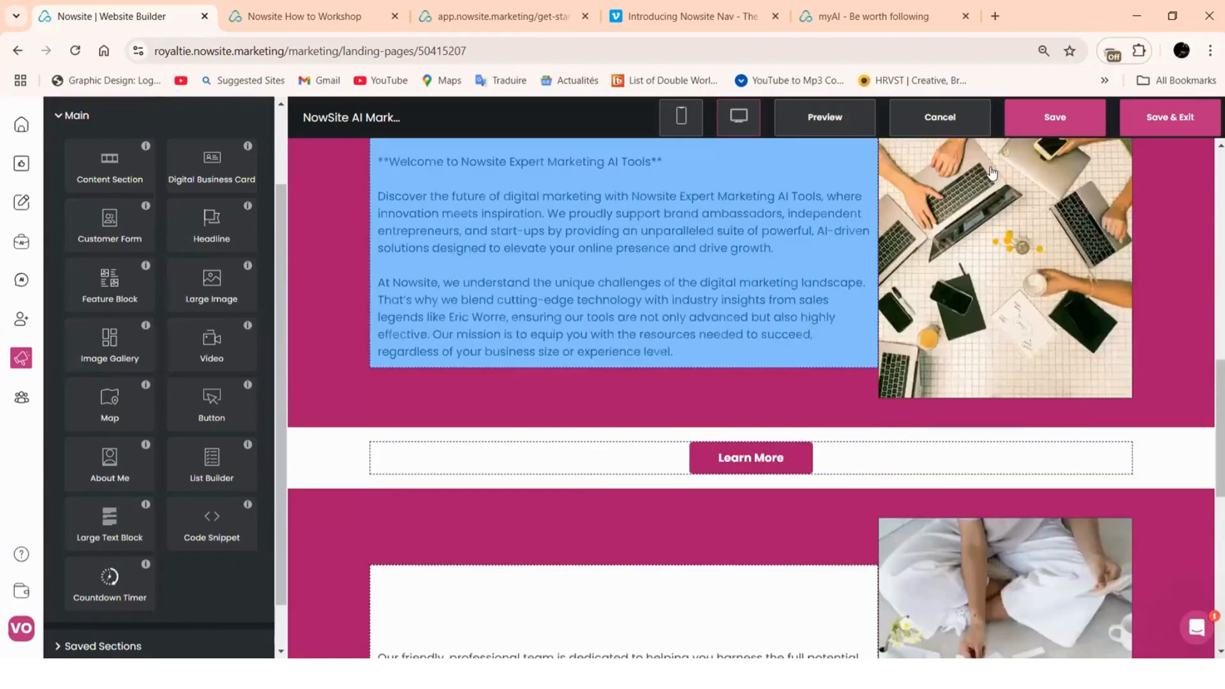
Set the Marketing Experts section background style to Transparent
scroll(1011, 239, down, 2)
scroll(1013, 241, up, 8)
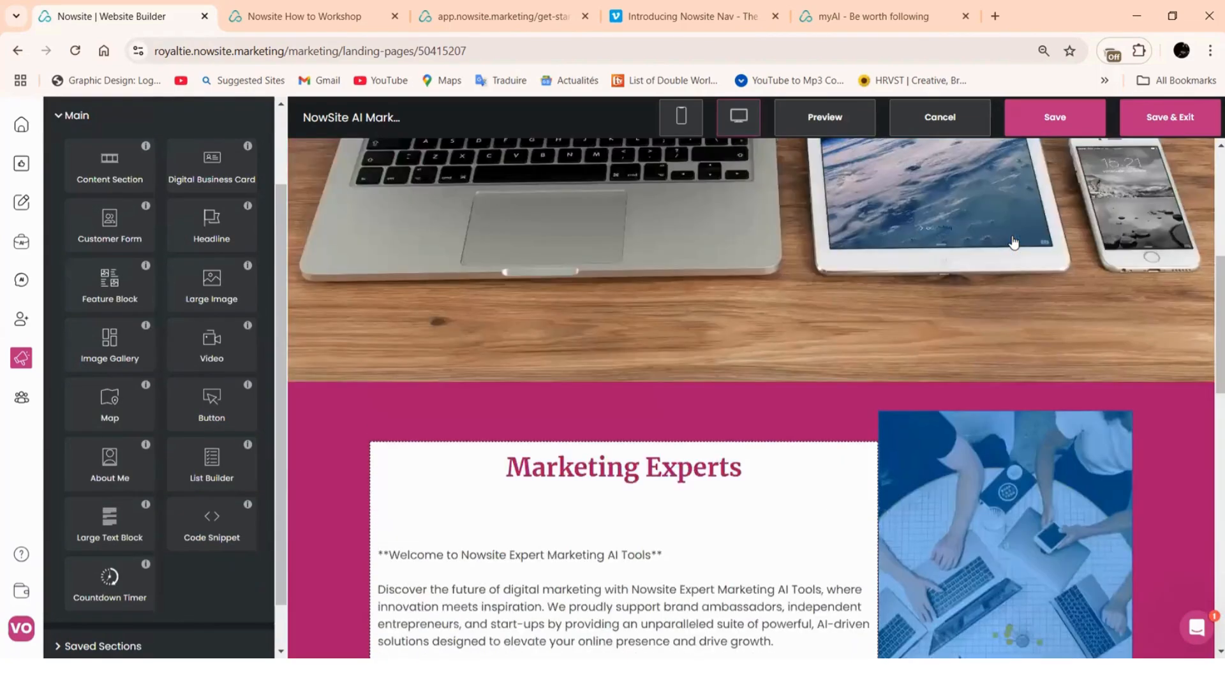
scroll(1013, 241, up, 6)
scroll(874, 179, down, 1)
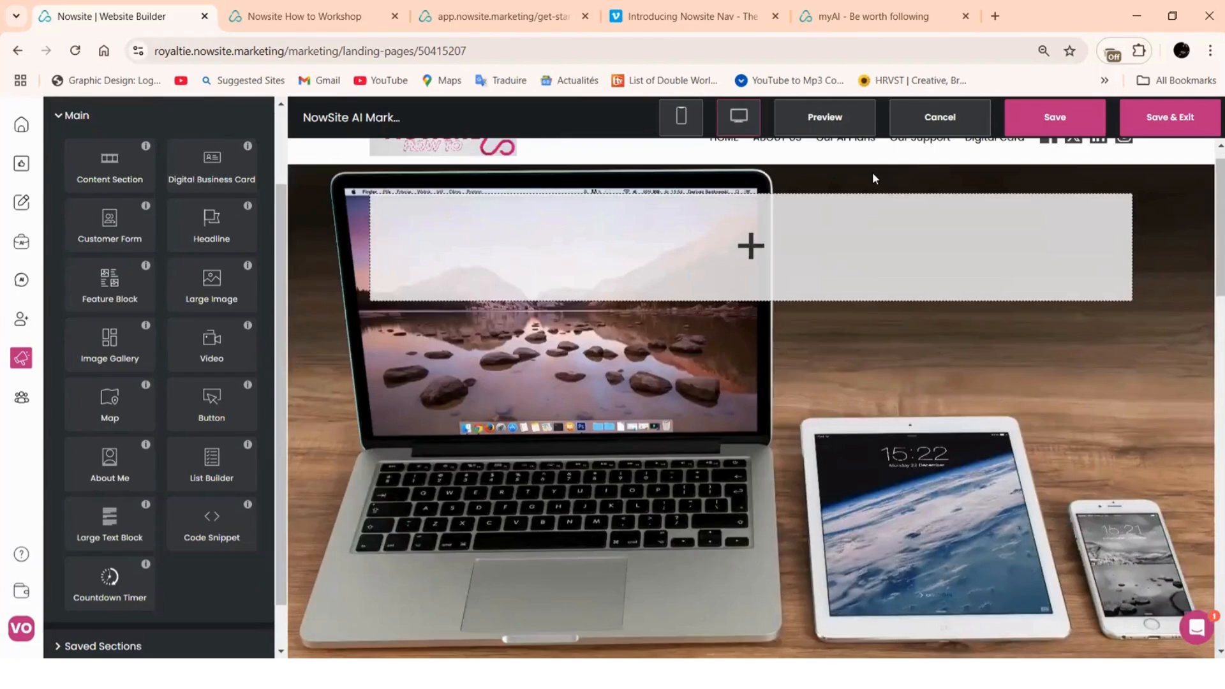
scroll(874, 179, down, 5)
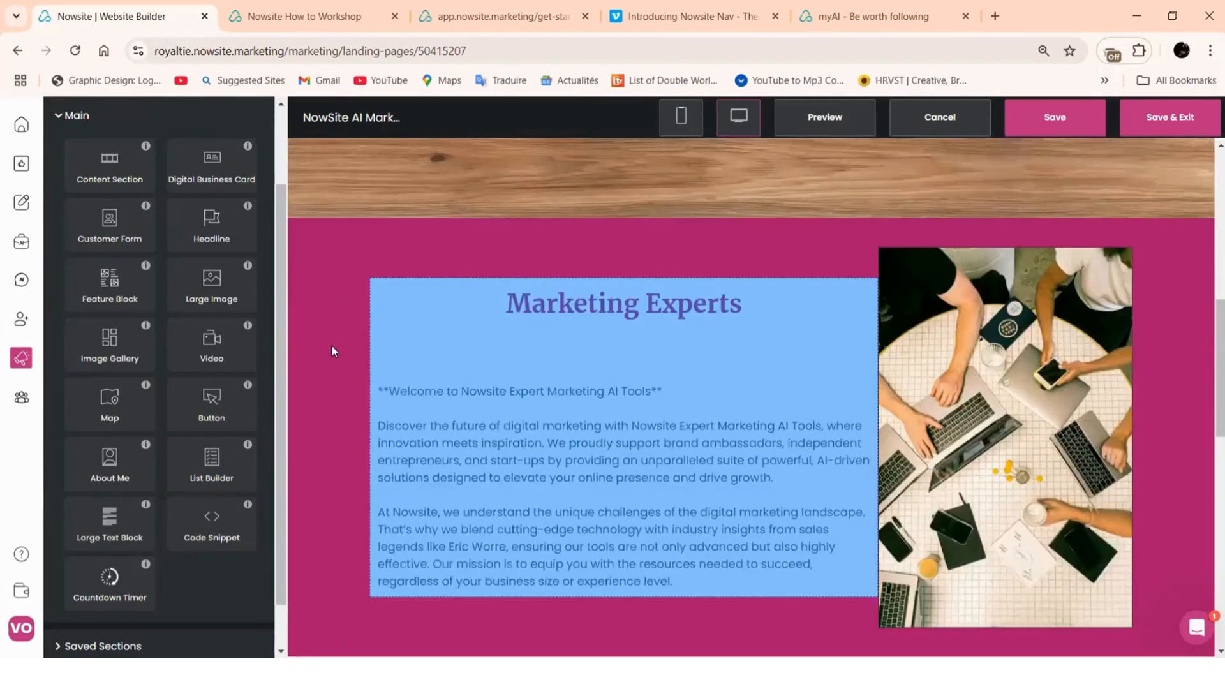
click(332, 350)
click(228, 160)
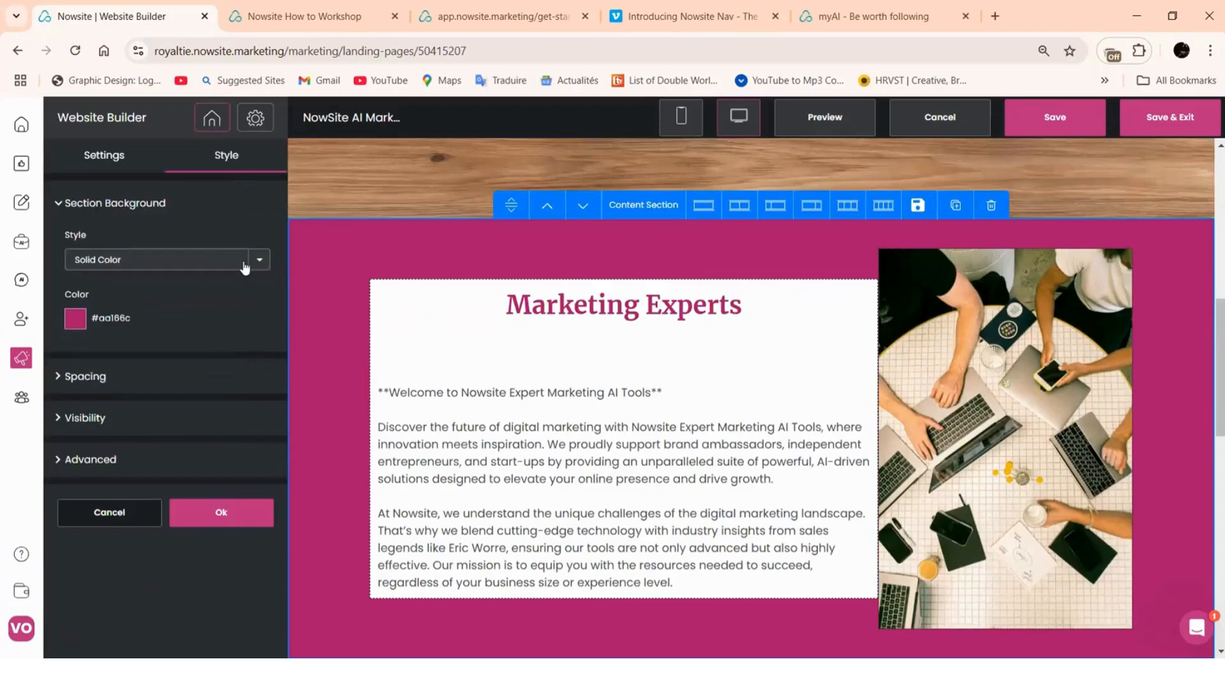
click(259, 260)
click(153, 278)
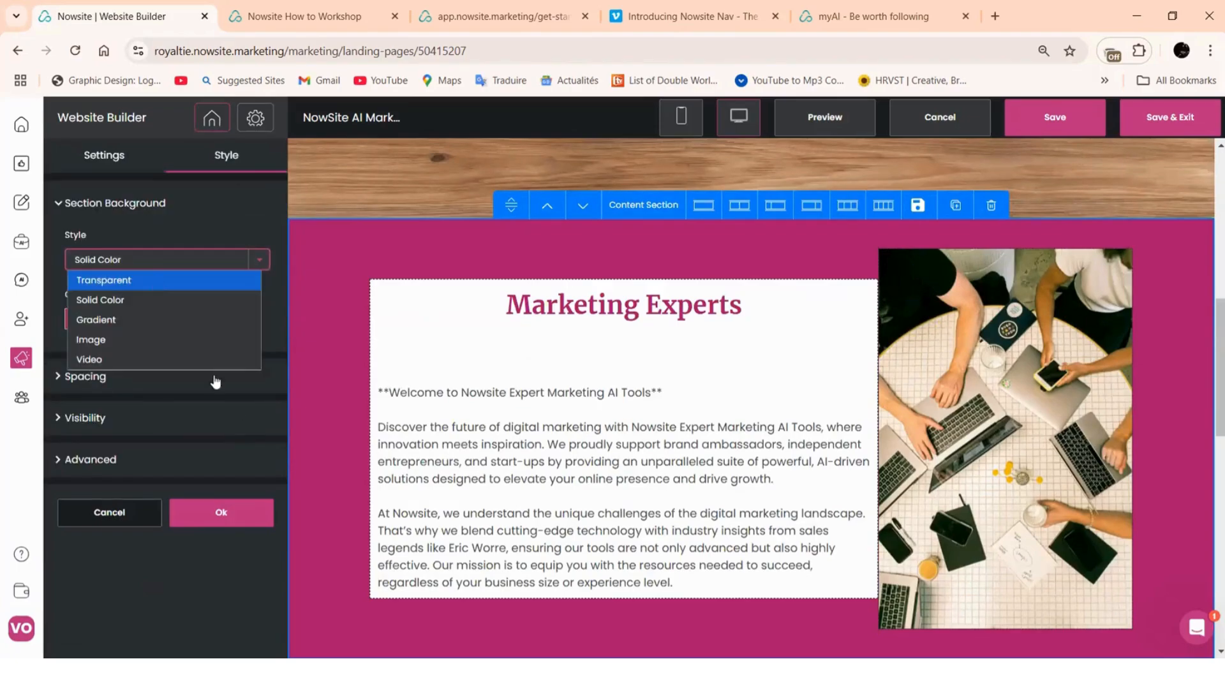
scroll(351, 364, down, 5)
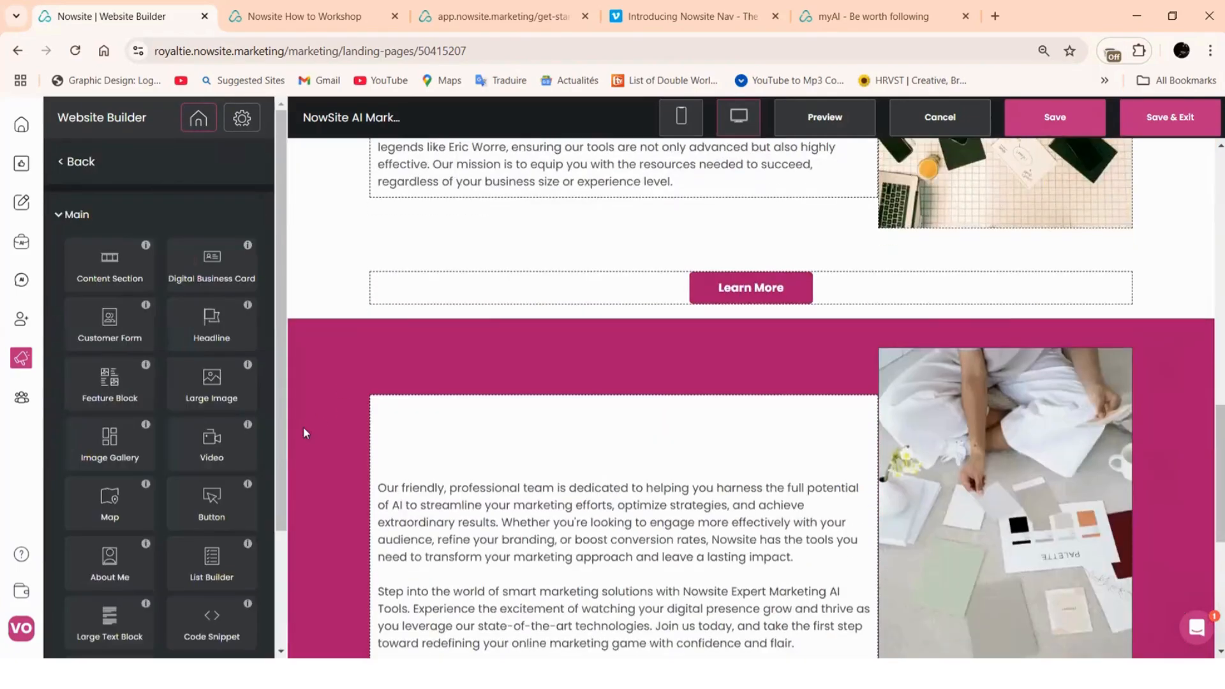
Set the friendly-team section background to Transparent as well and apply it
click(304, 426)
click(225, 158)
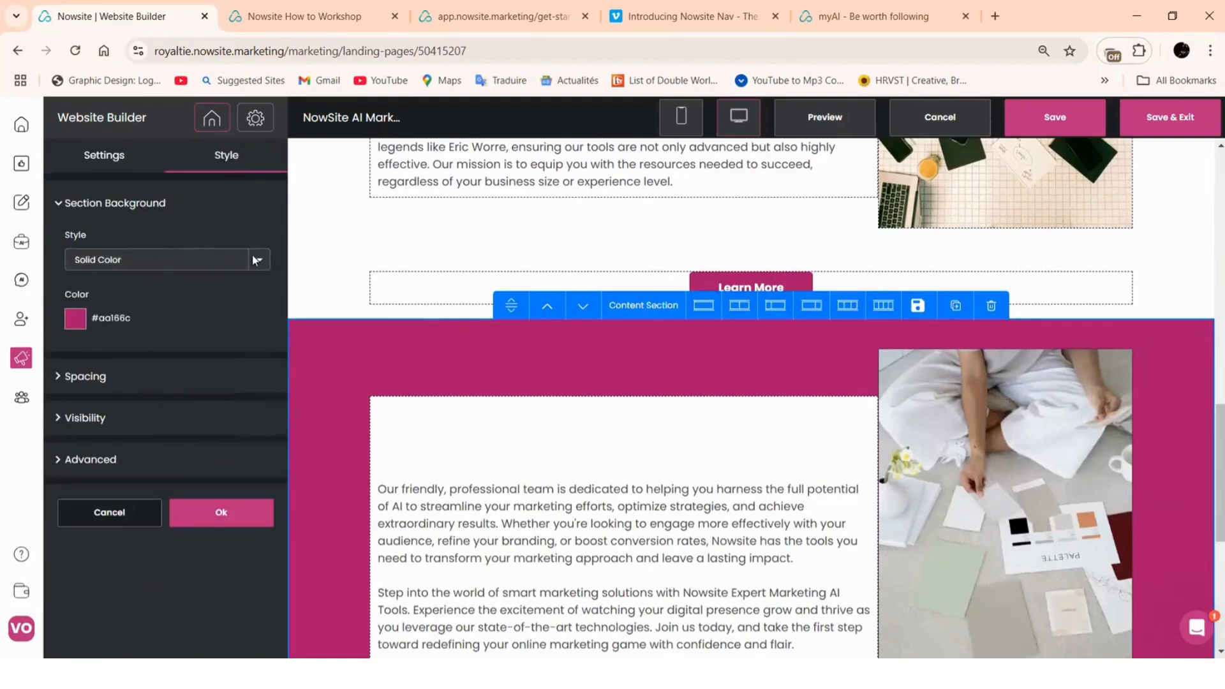
click(258, 267)
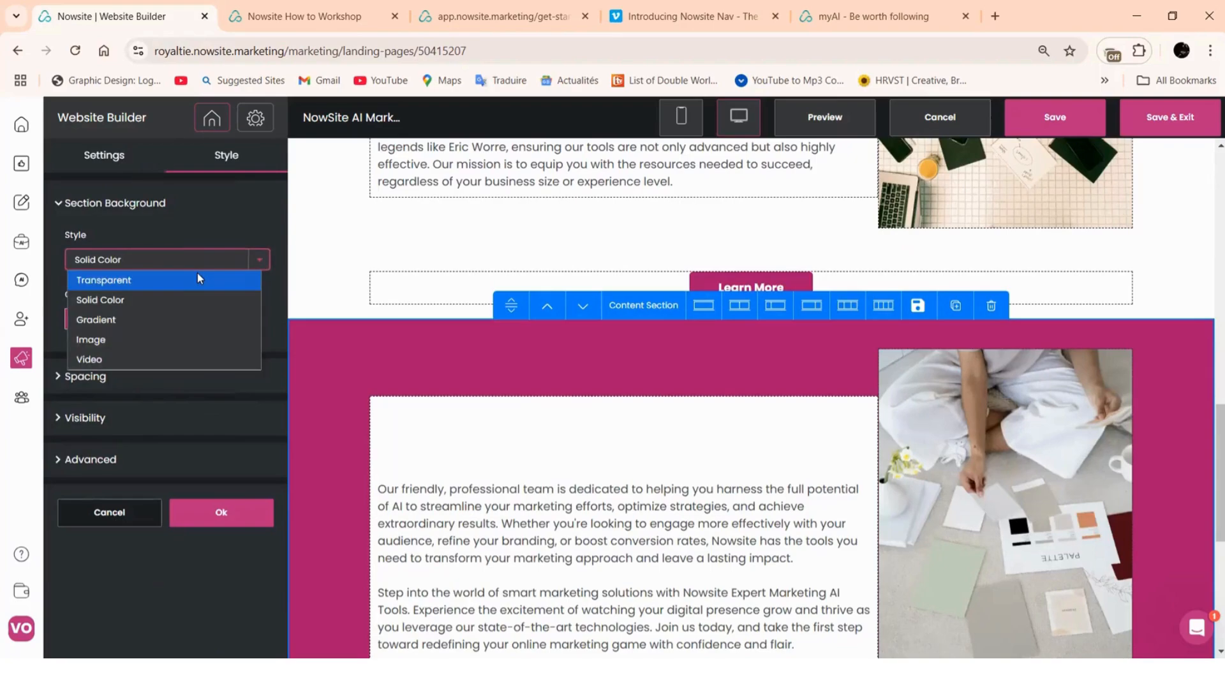
click(197, 273)
click(249, 463)
scroll(708, 382, down, 5)
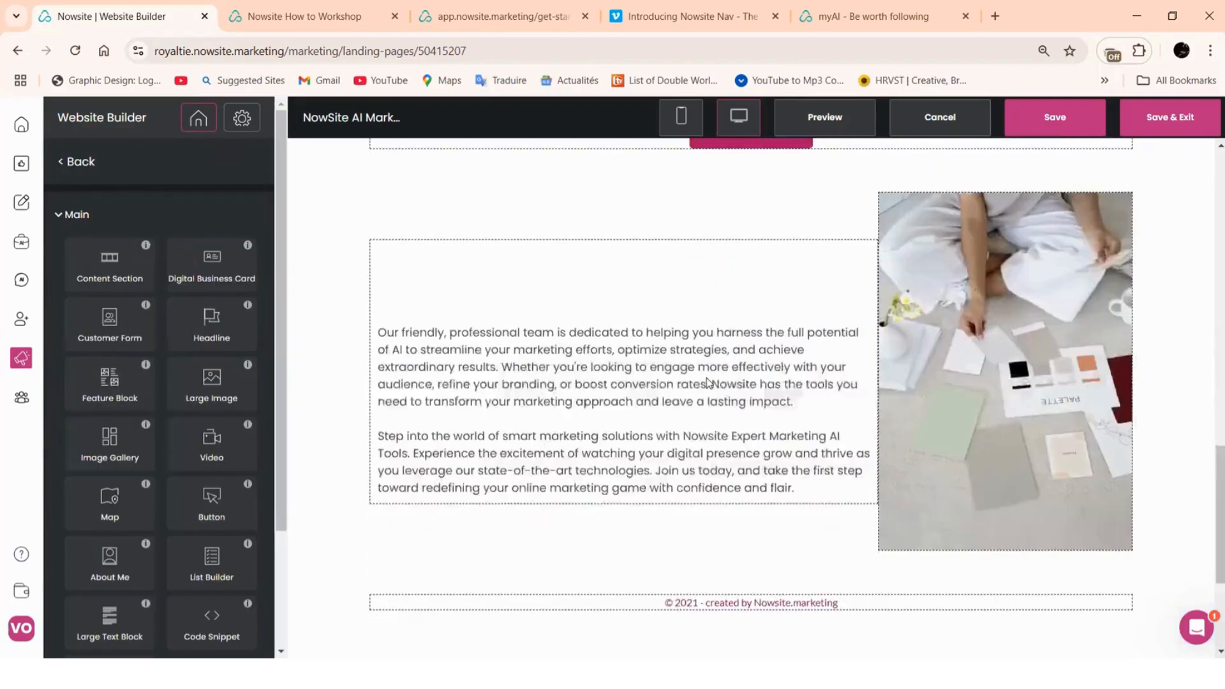
scroll(707, 383, up, 10)
scroll(707, 383, up, 5)
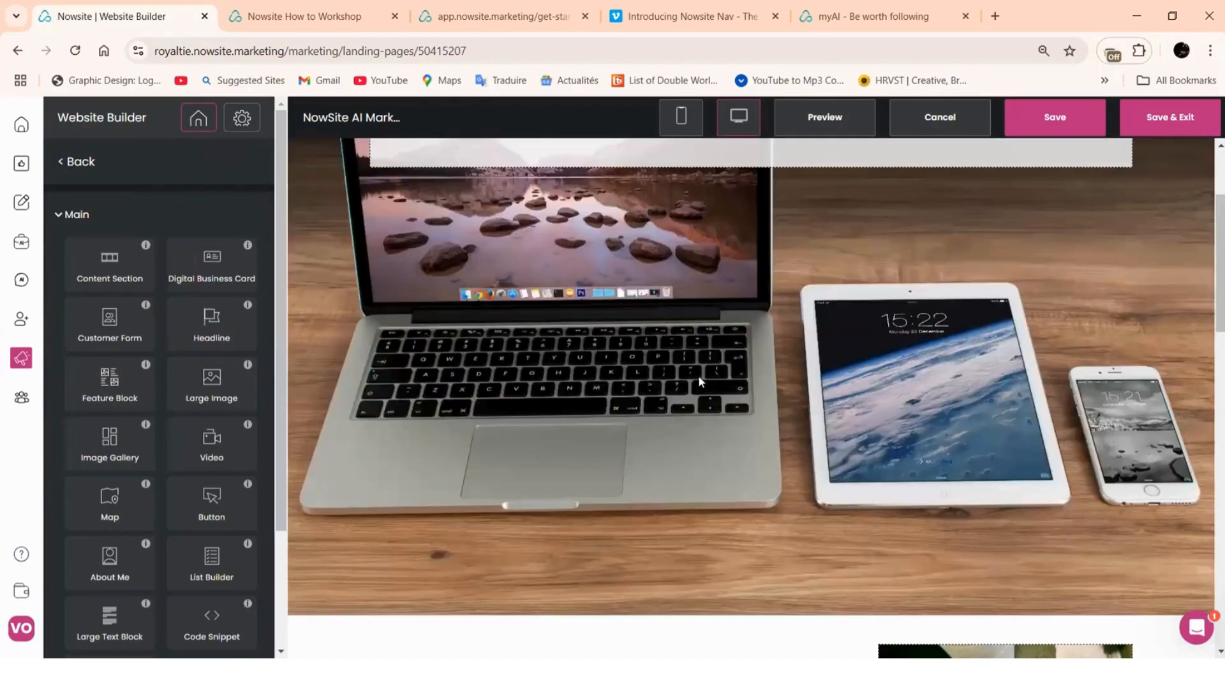
scroll(961, 273, down, 9)
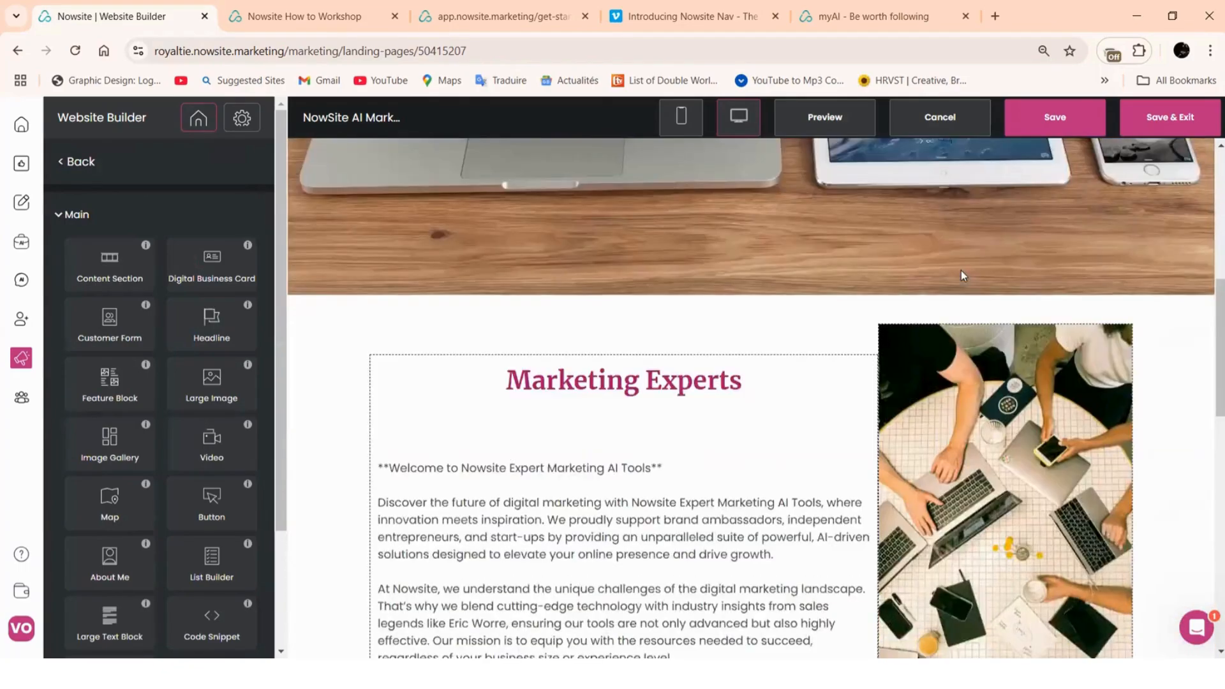
scroll(961, 274, down, 6)
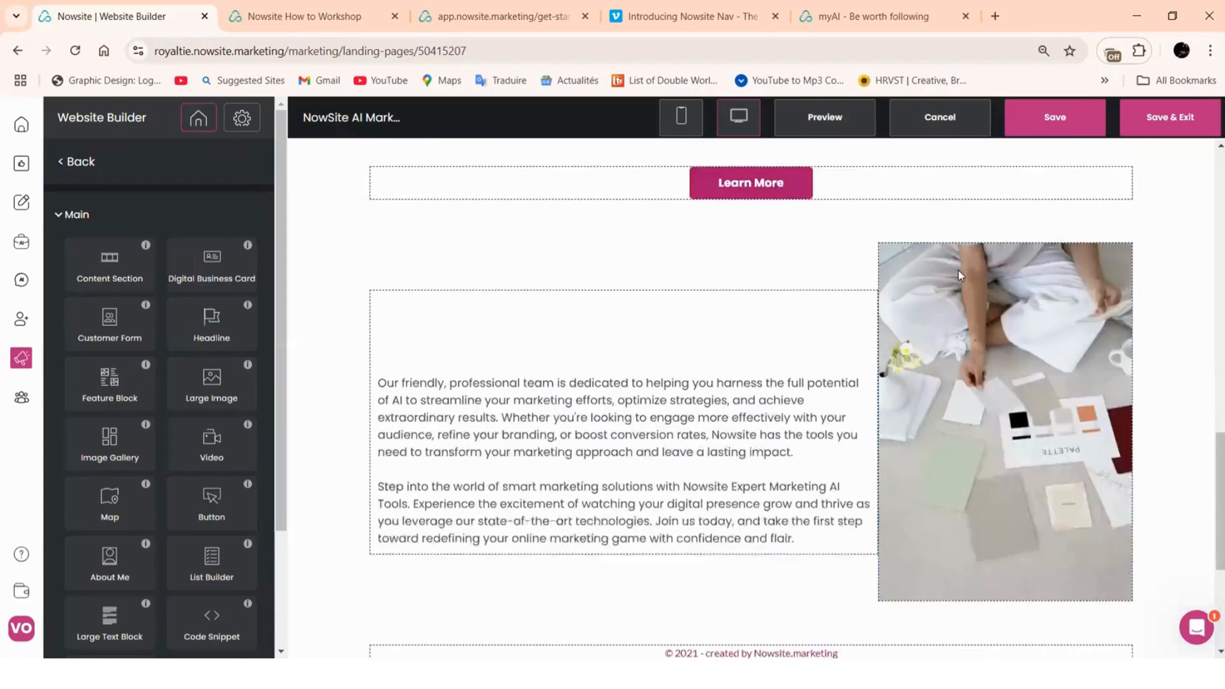
scroll(687, 337, up, 6)
scroll(568, 348, up, 6)
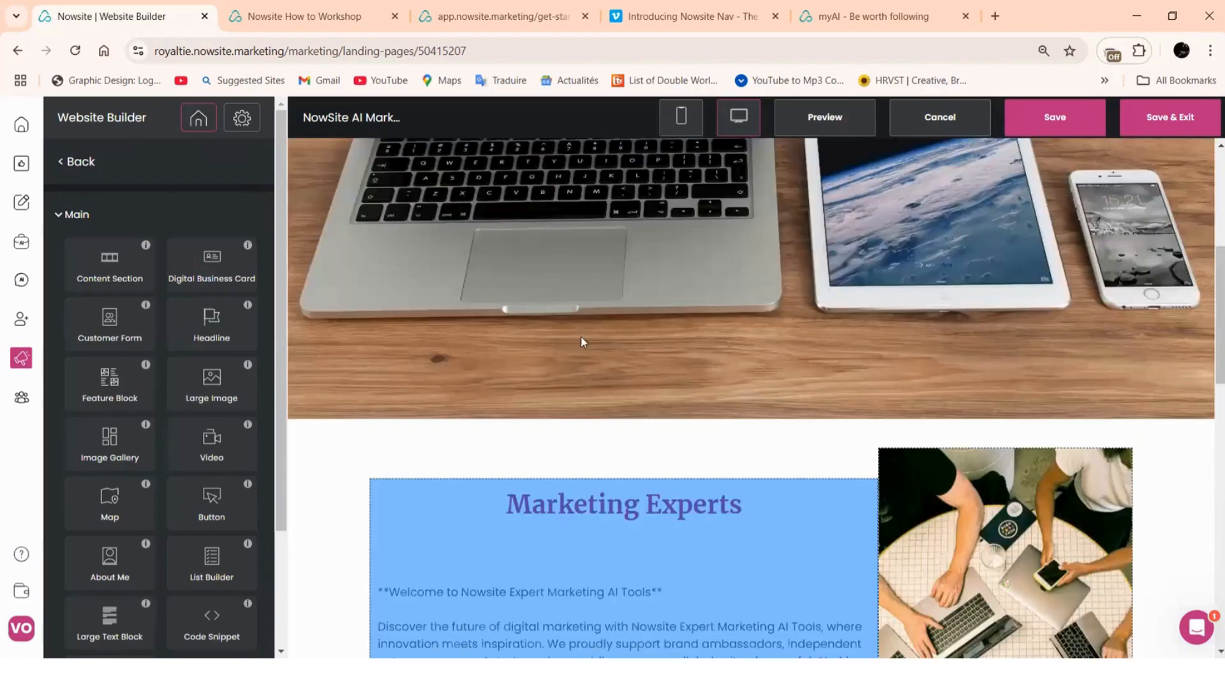
scroll(920, 297, down, 4)
scroll(640, 412, down, 7)
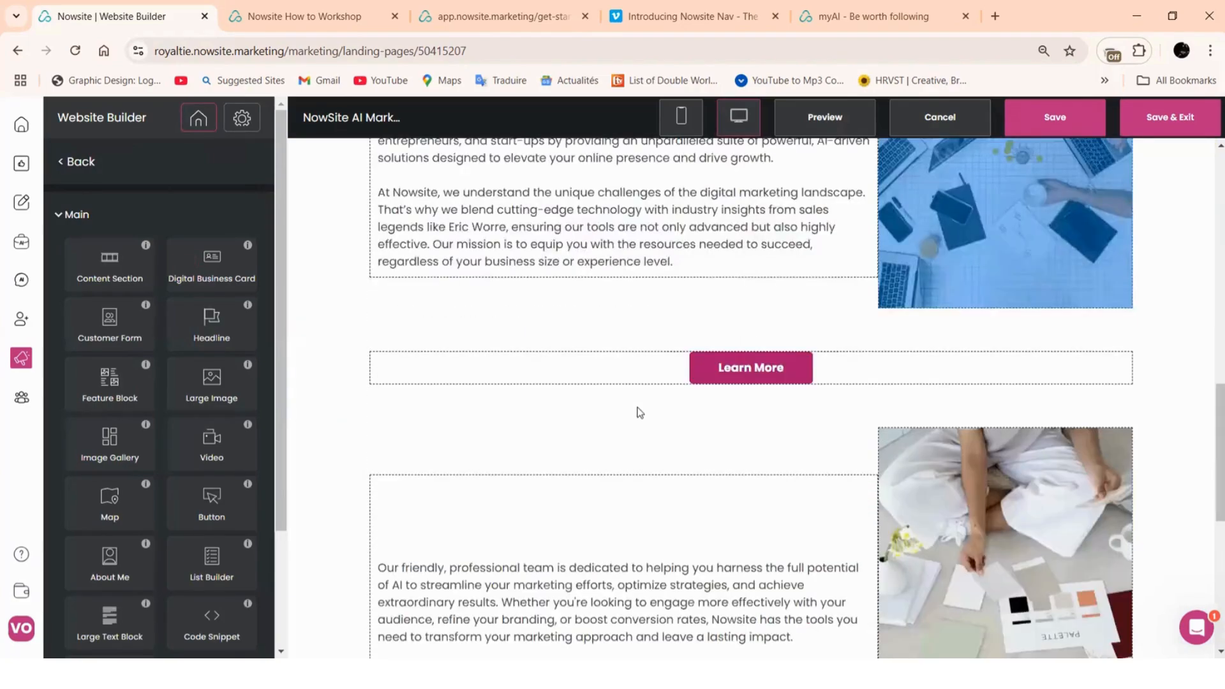
scroll(638, 415, down, 4)
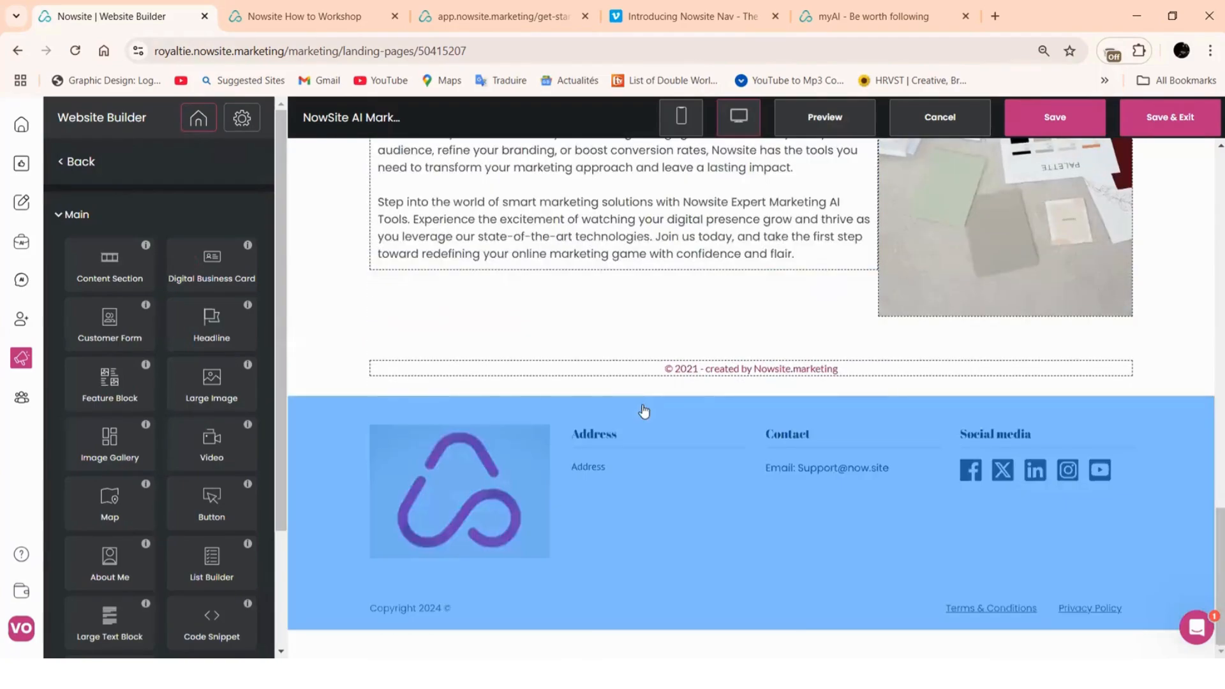
scroll(641, 413, up, 5)
scroll(644, 410, up, 6)
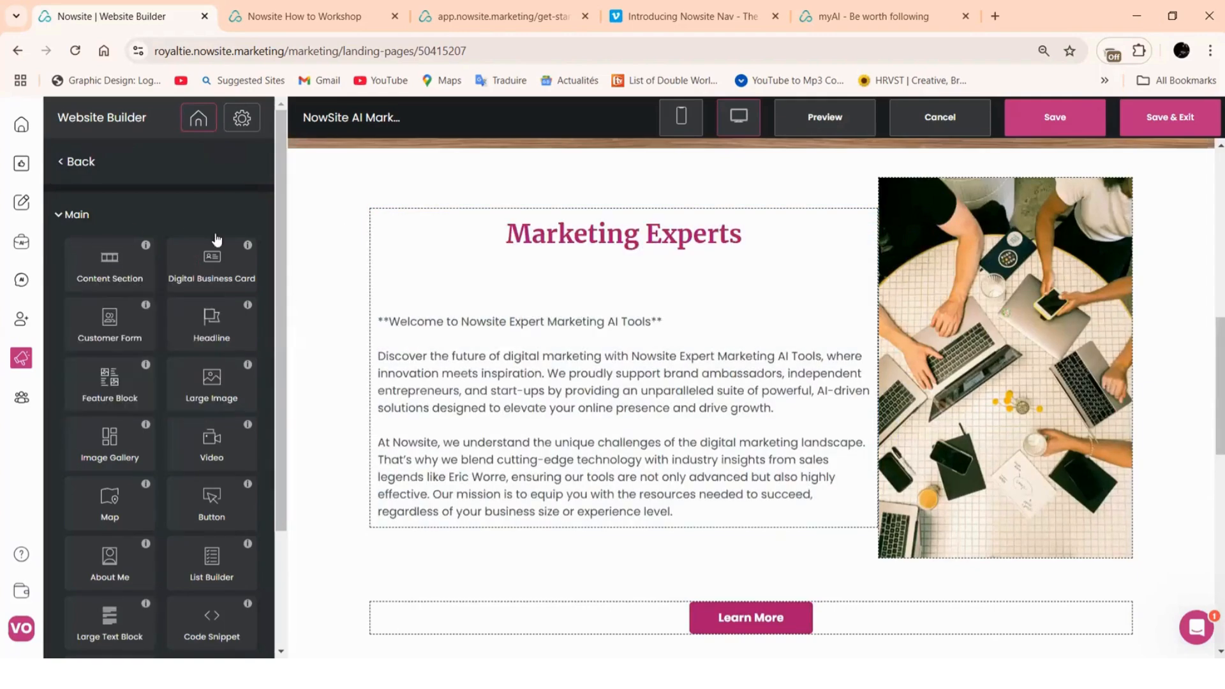
Go back to the Pages list and edit the Our AI Plans page
click(78, 164)
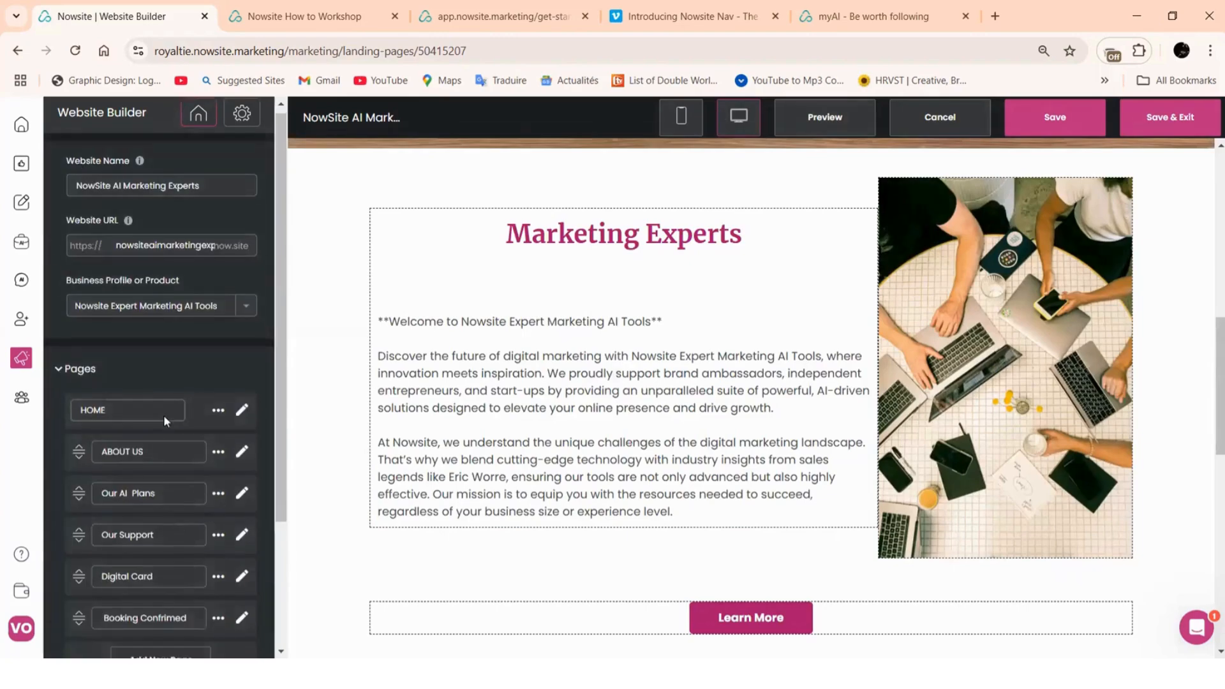
scroll(165, 421, down, 3)
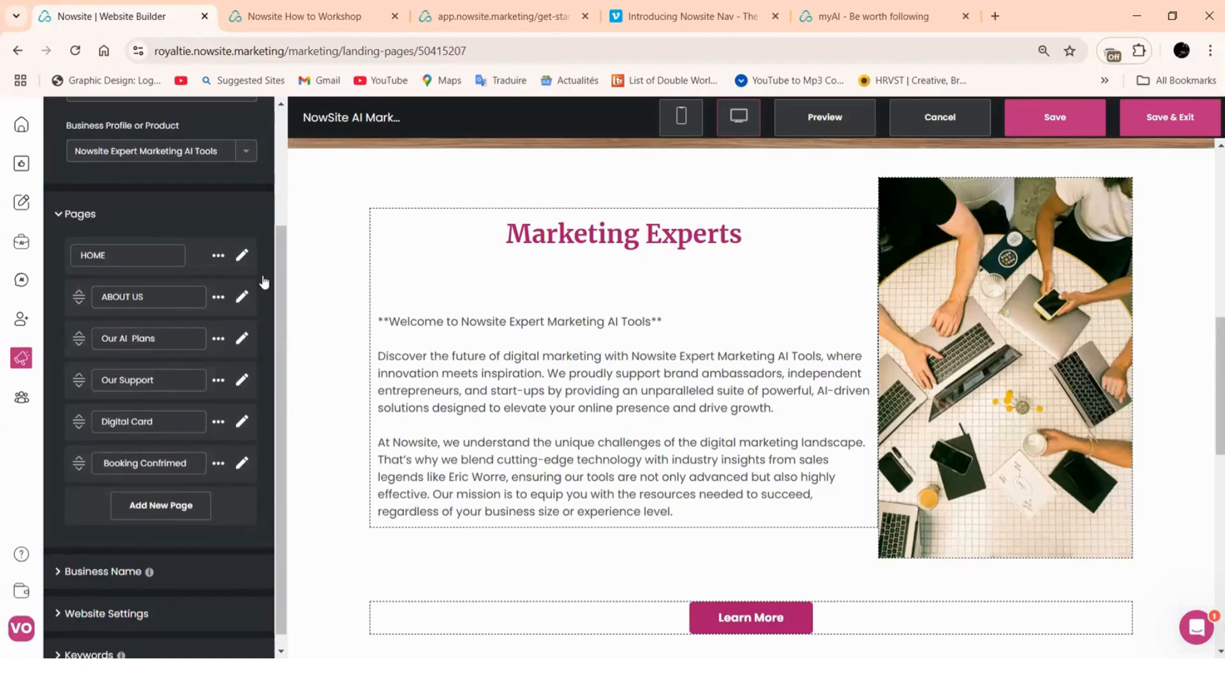
click(242, 338)
scroll(1031, 251, down, 8)
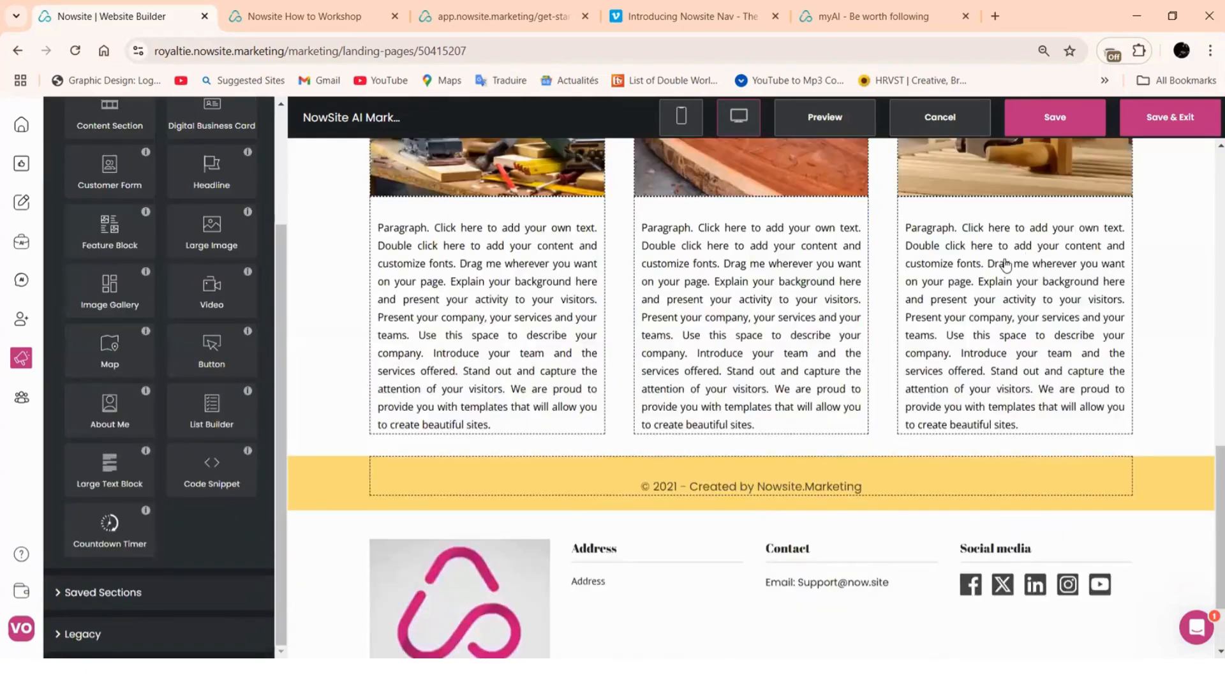
scroll(818, 358, up, 12)
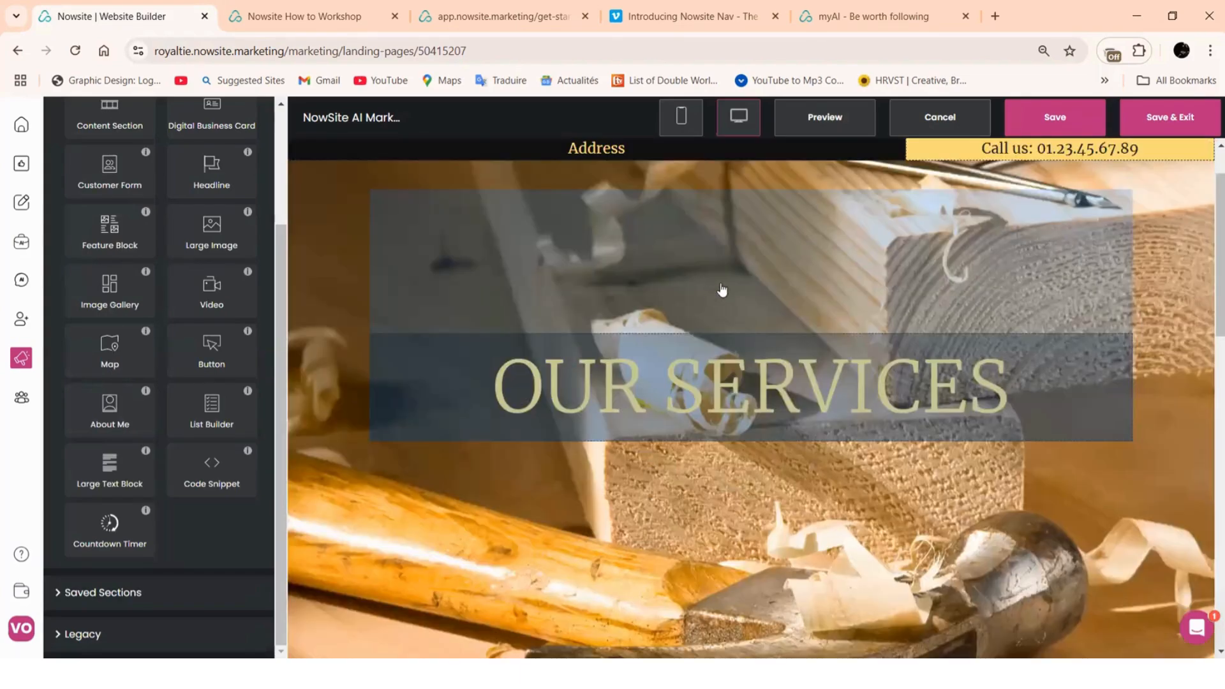
scroll(1086, 277, up, 1)
scroll(983, 310, down, 3)
scroll(984, 310, up, 2)
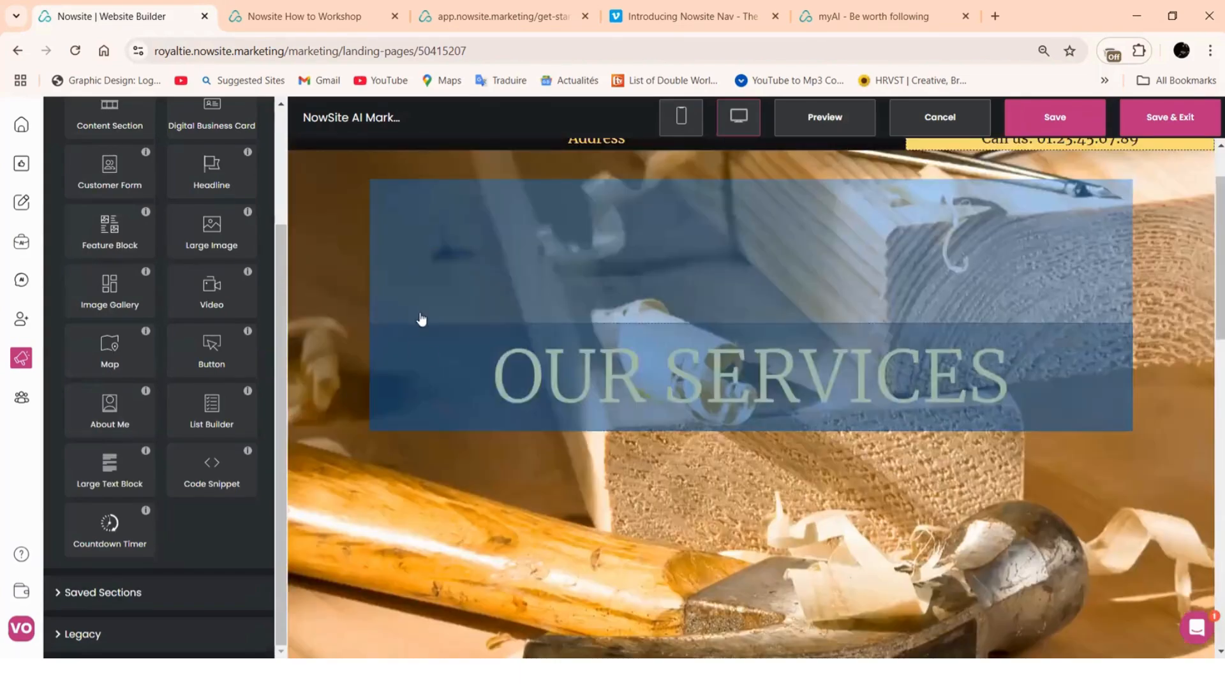
scroll(1008, 285, down, 4)
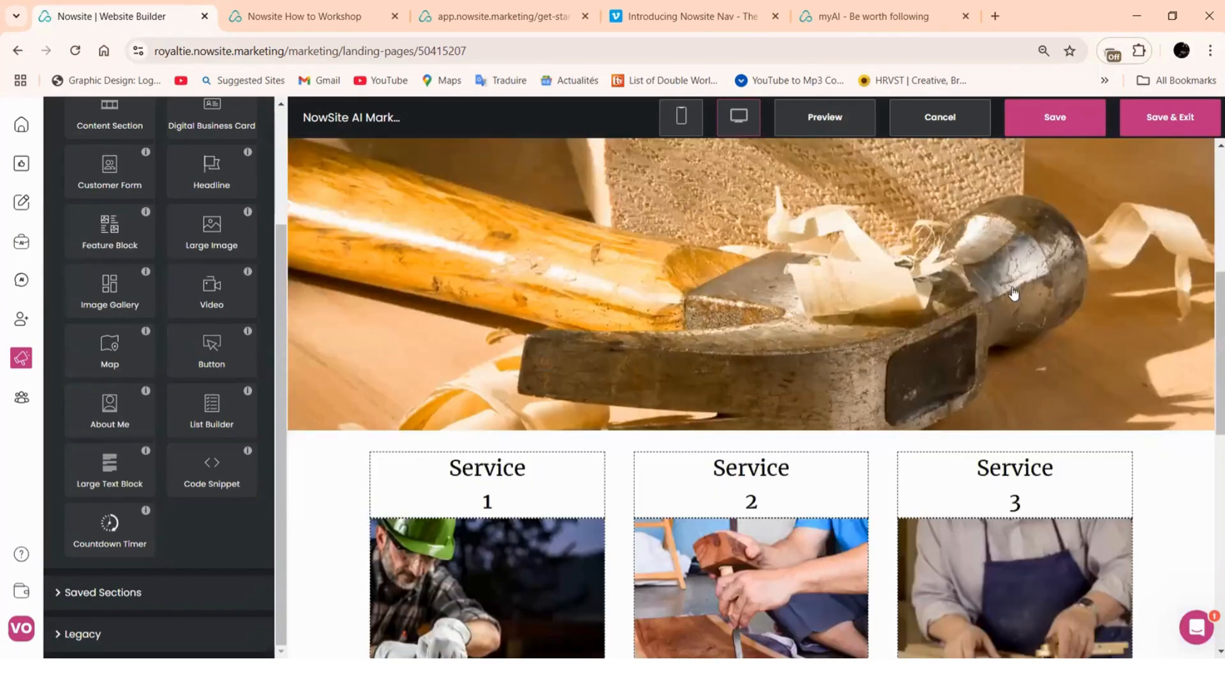
scroll(808, 306, down, 4)
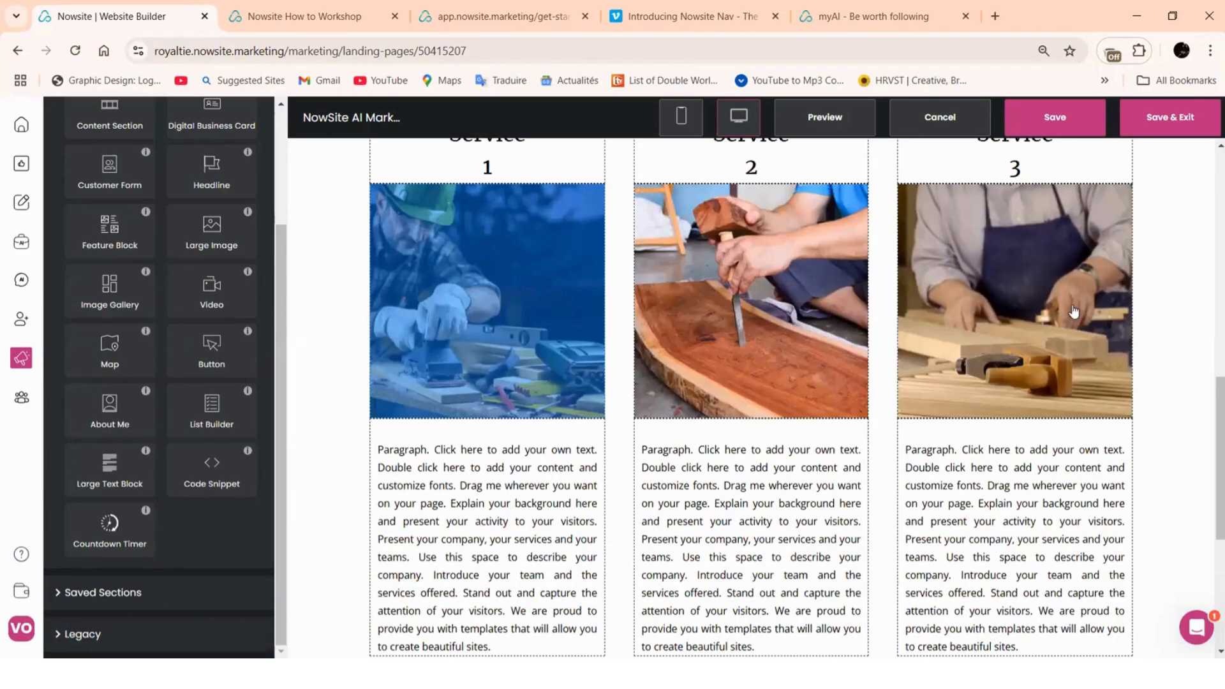
Choose Change Image on the Service 1 photo, then close the file browser unused
click(419, 297)
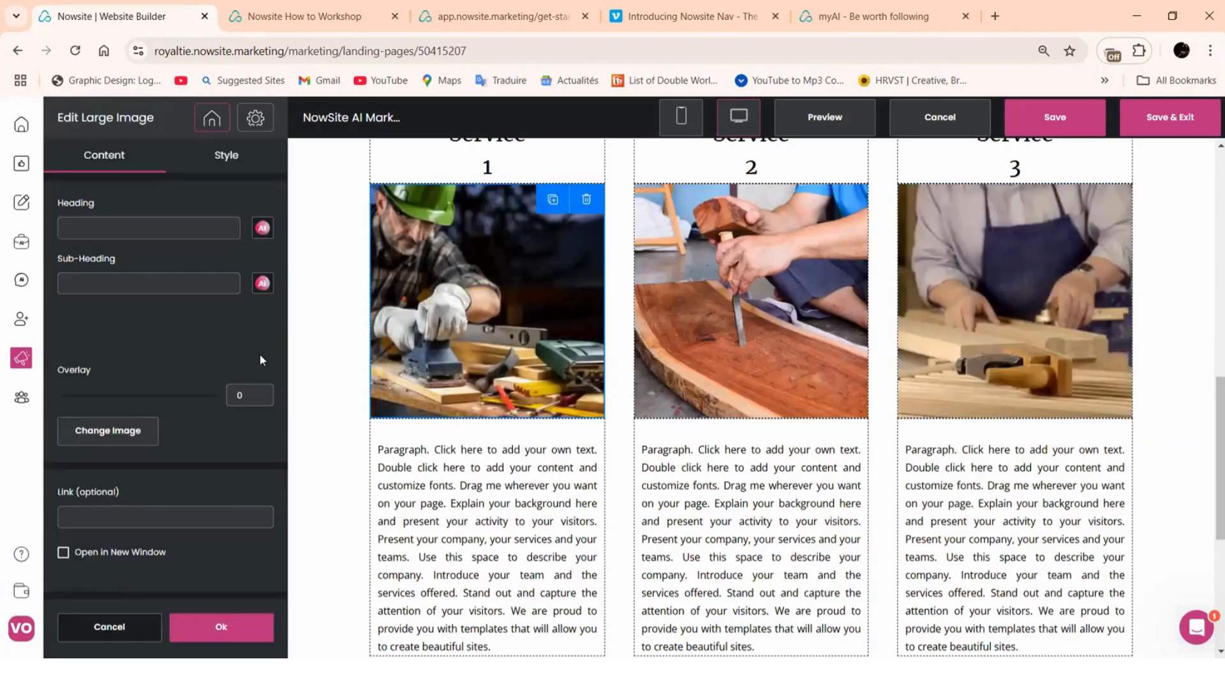
click(106, 440)
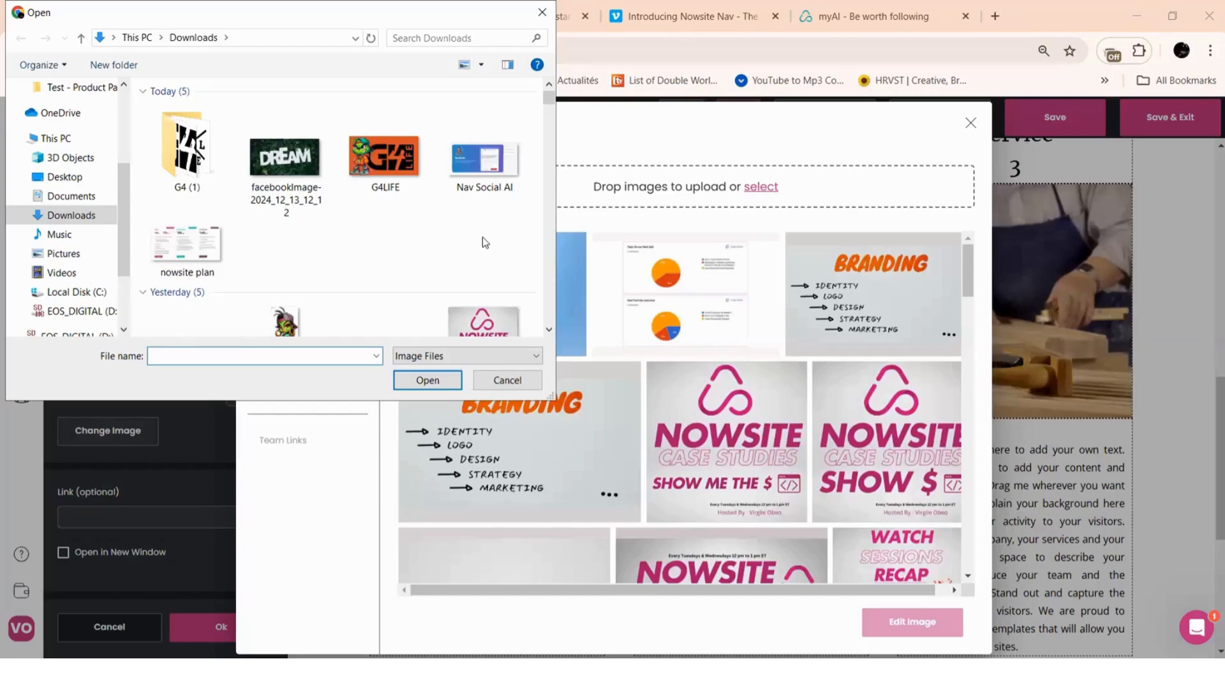
scroll(483, 239, down, 5)
scroll(483, 239, up, 5)
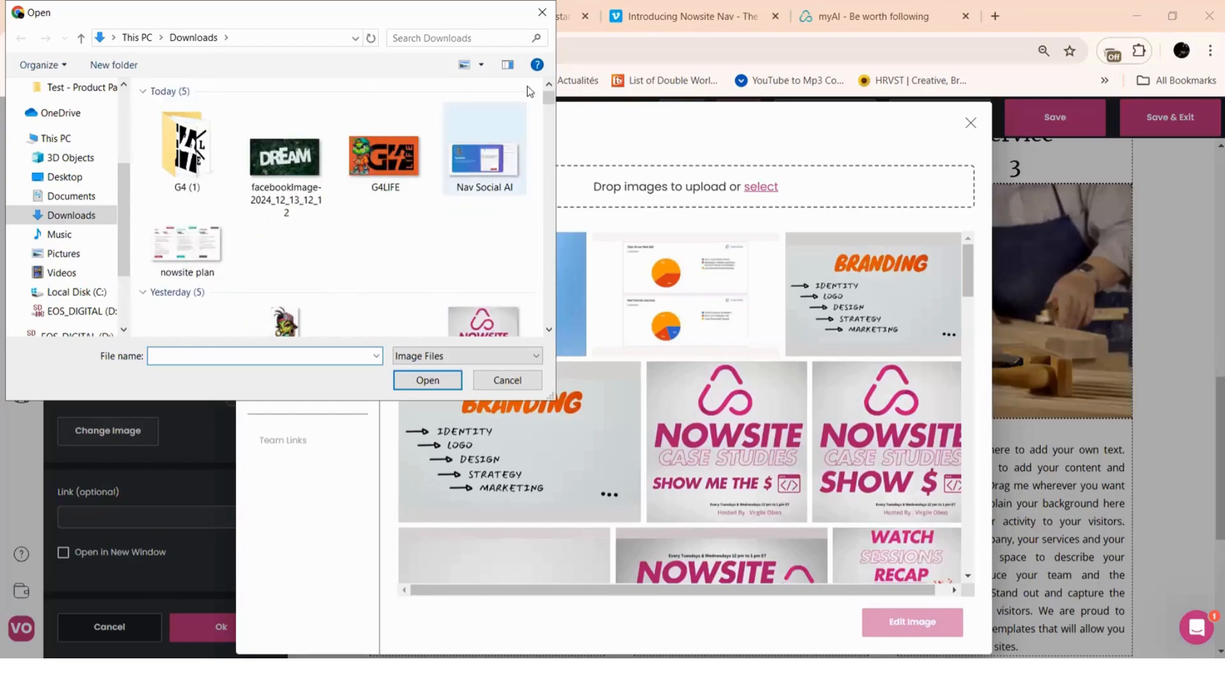
click(542, 12)
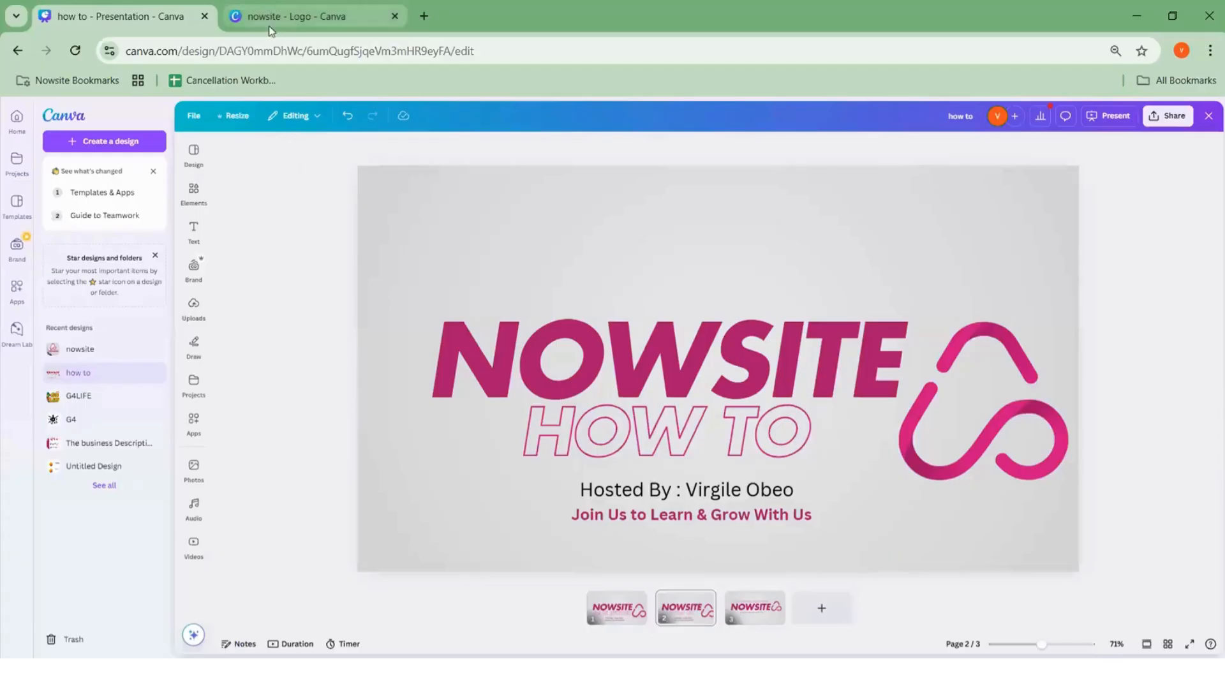
Open the Download panel for the nowsite logo design
click(270, 29)
scroll(760, 277, up, 10)
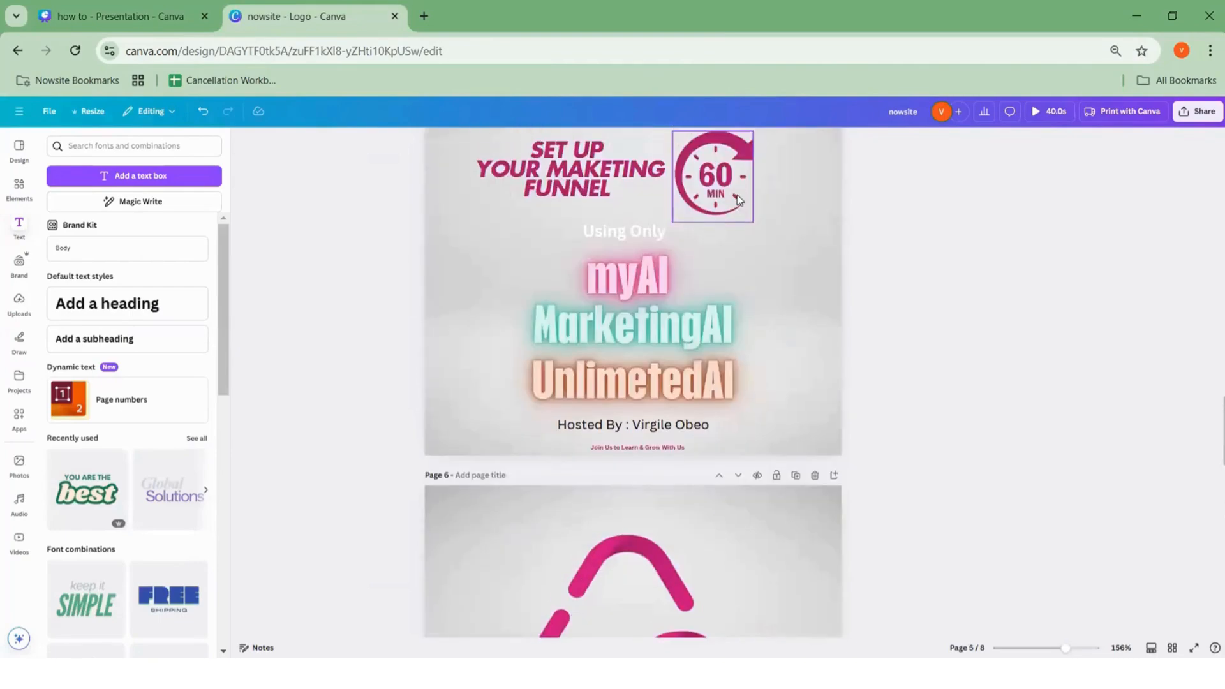
scroll(737, 193, down, 15)
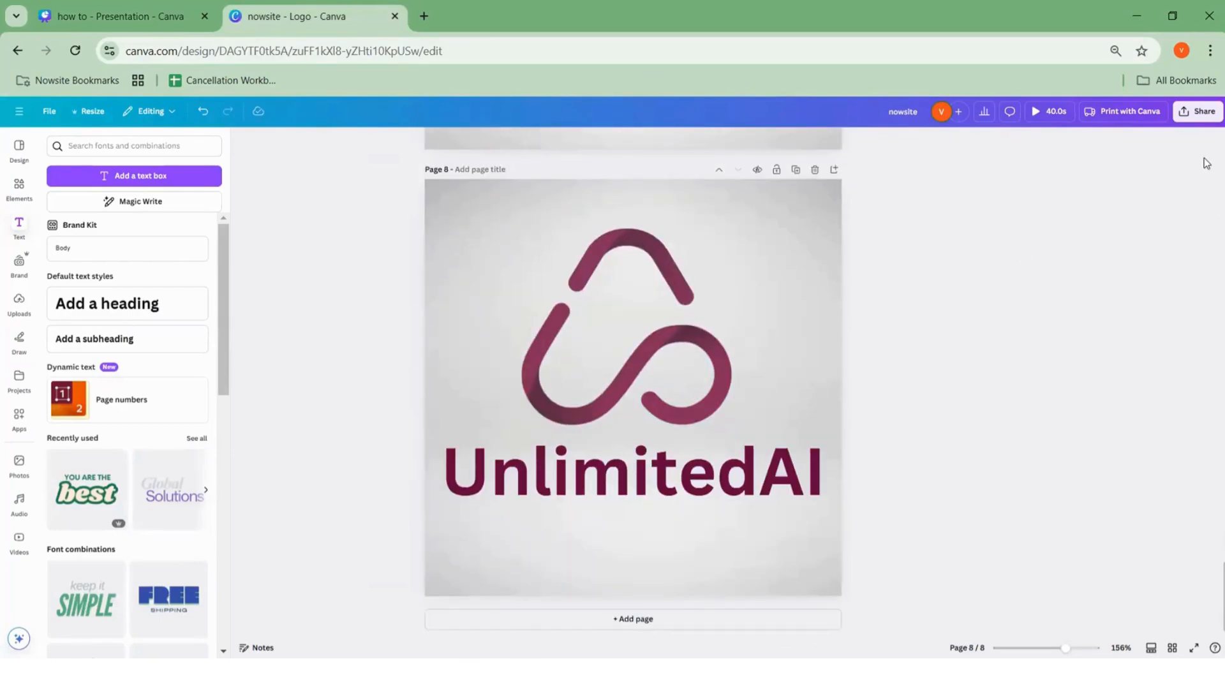
click(1200, 112)
click(1041, 338)
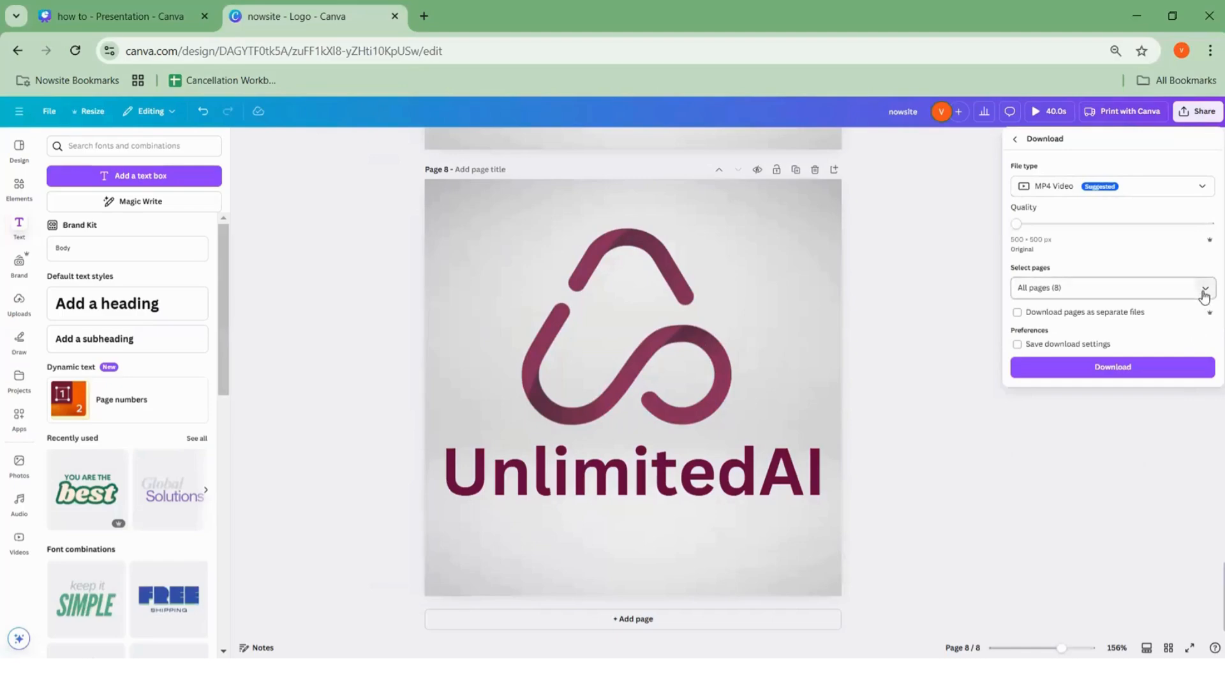
Limit the download selection to pages 6, 7 and 8
click(1205, 290)
click(1192, 318)
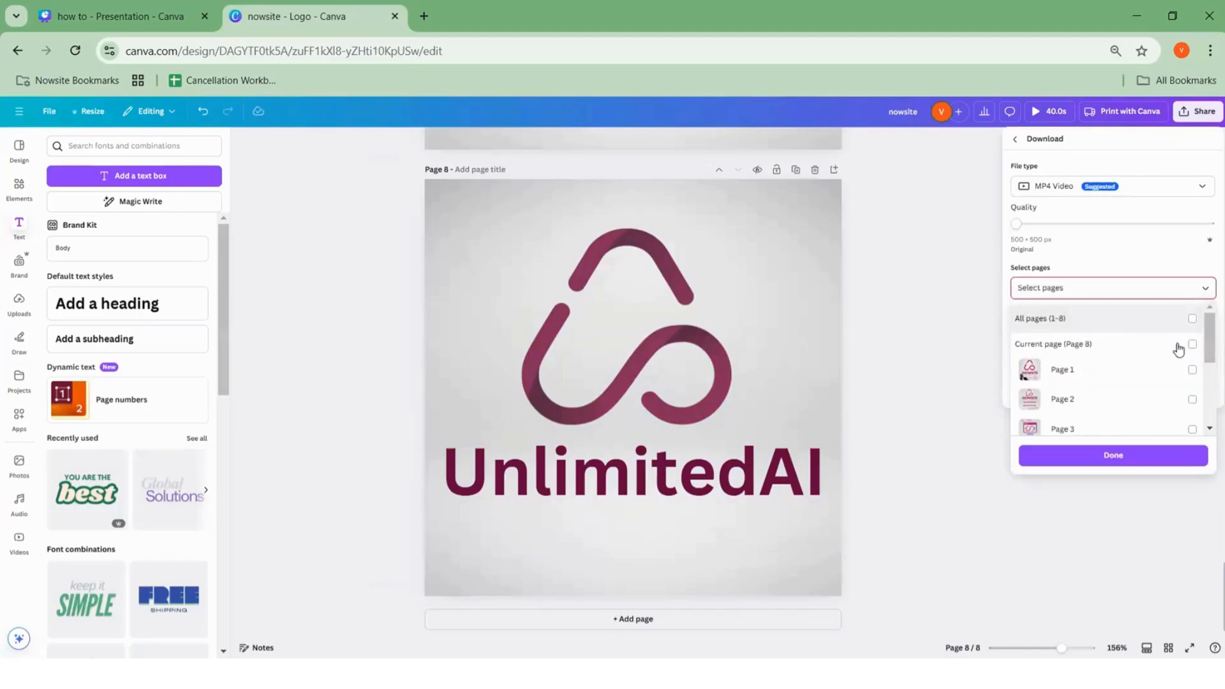
scroll(1178, 357, down, 4)
click(1191, 415)
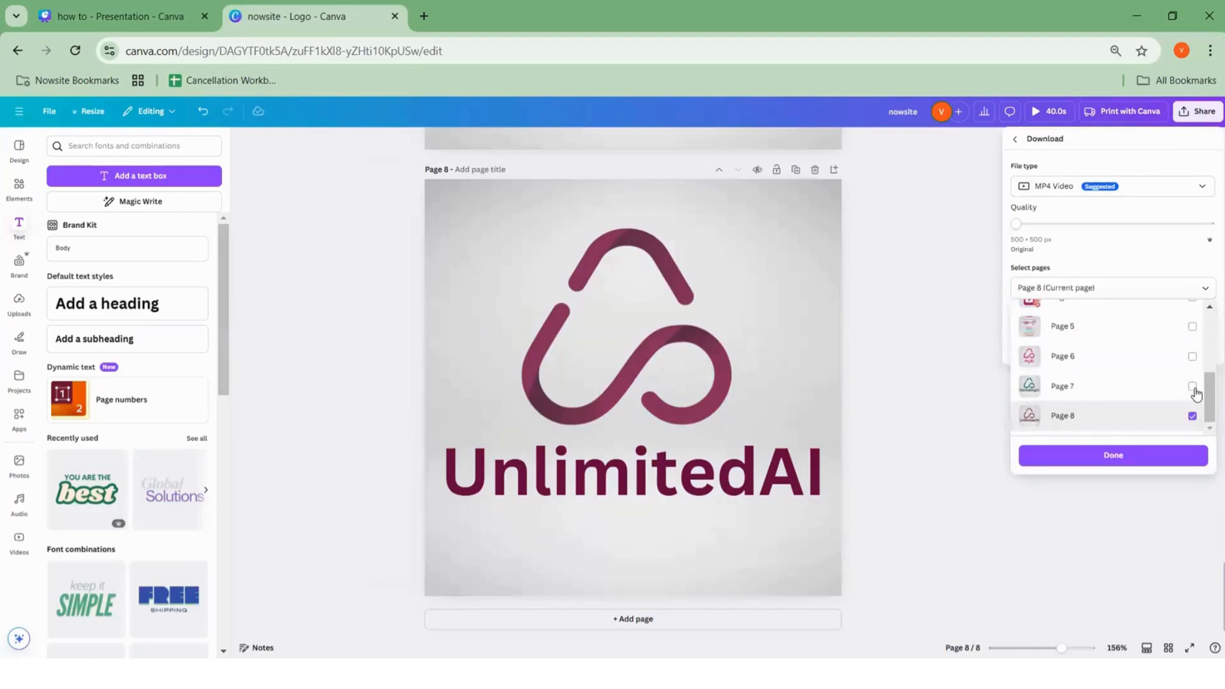
click(1192, 386)
click(1192, 356)
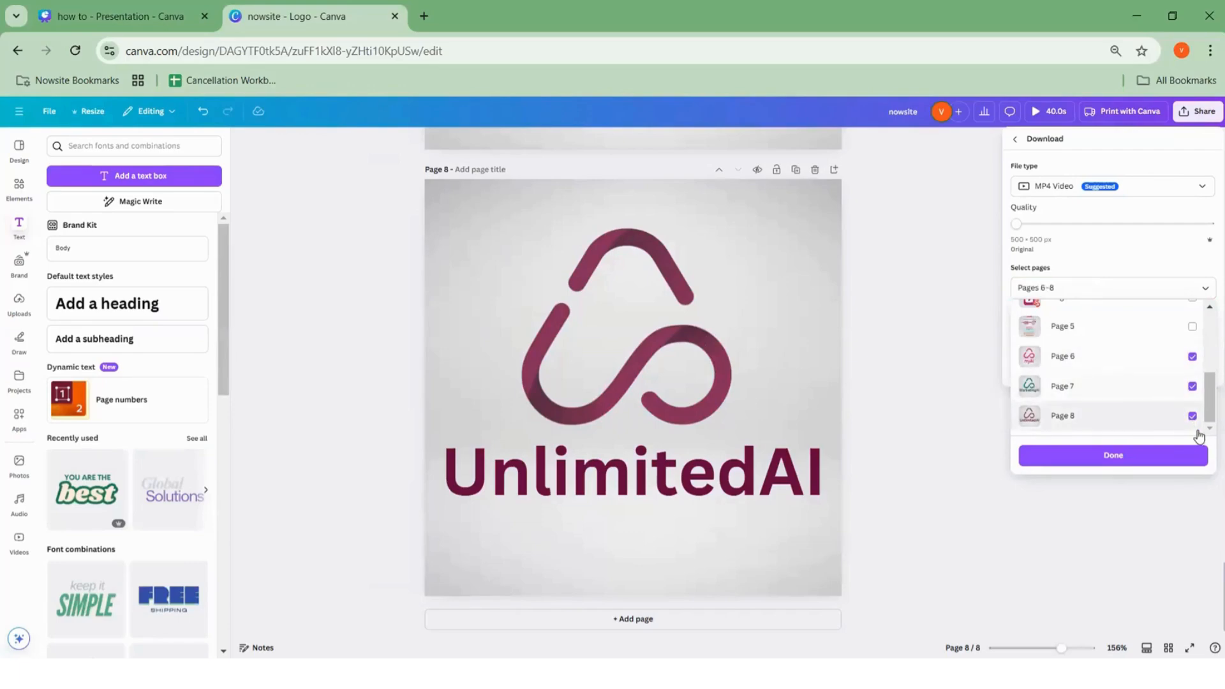
click(1196, 192)
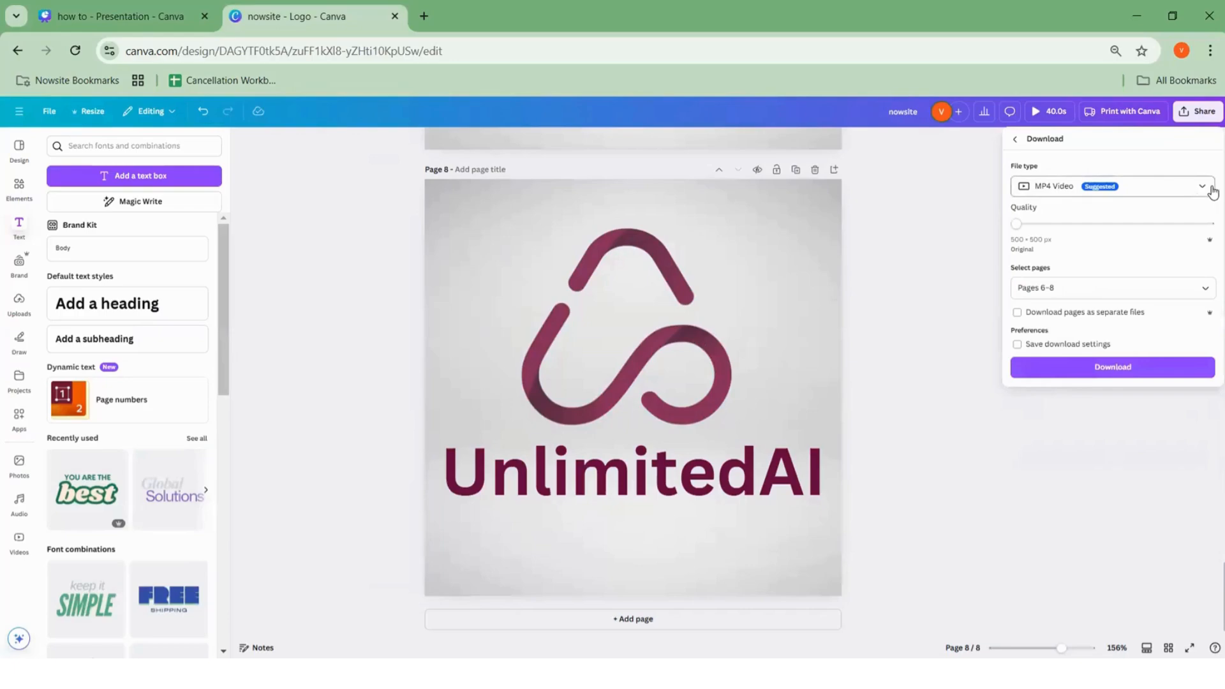
Download those pages as PNG and open the resulting nowsite.zip
click(1200, 188)
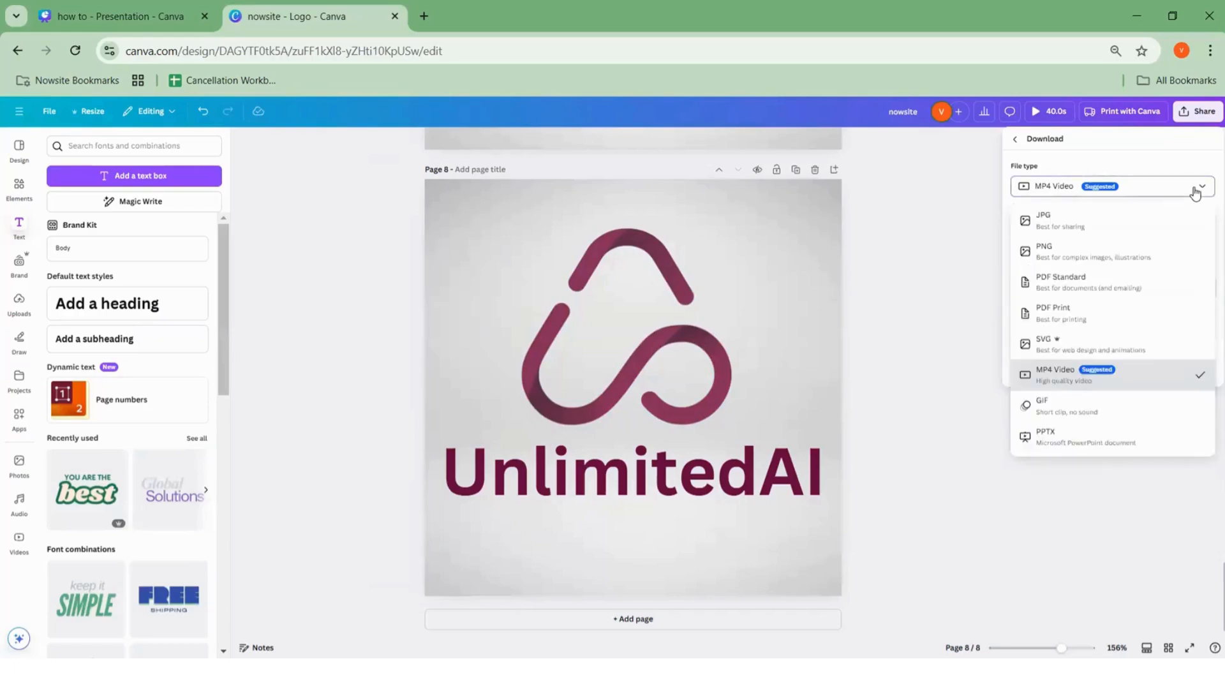
click(1060, 262)
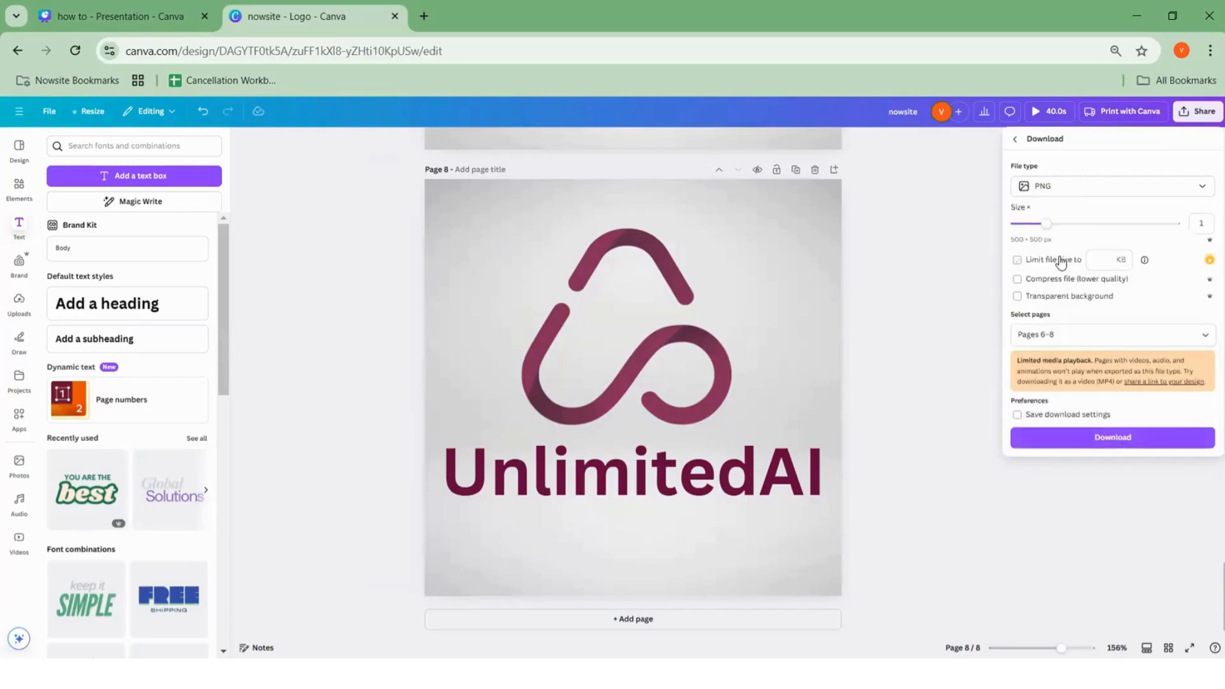
click(1125, 438)
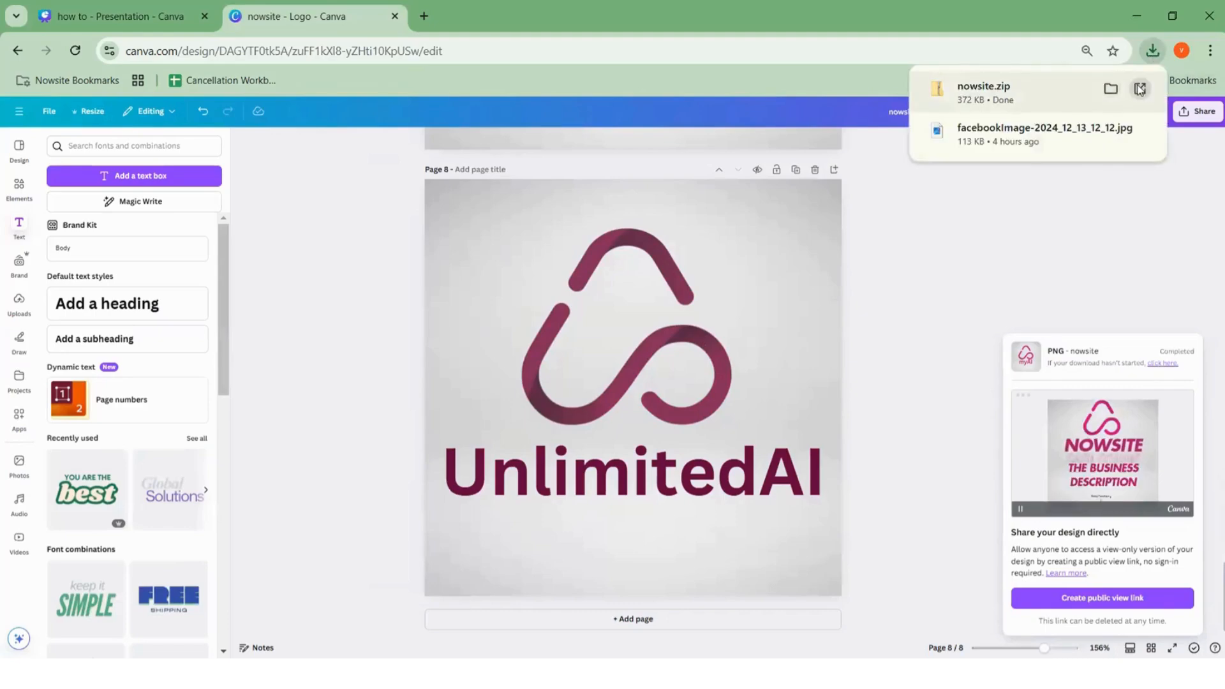
click(1140, 89)
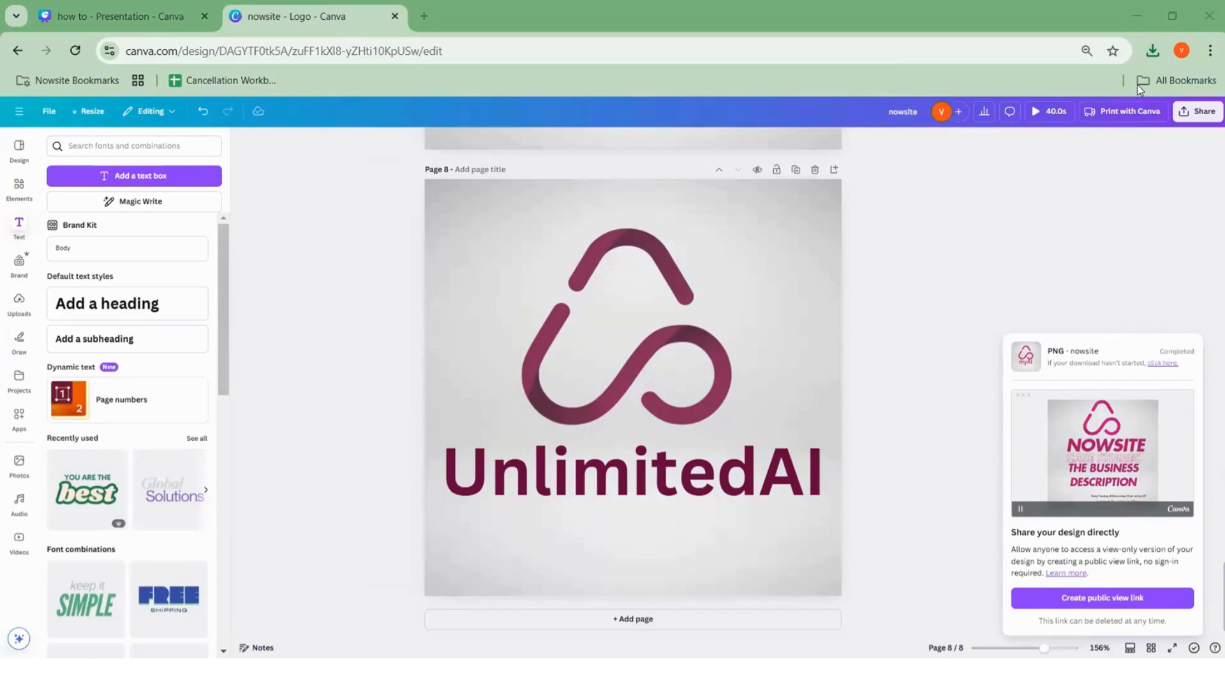